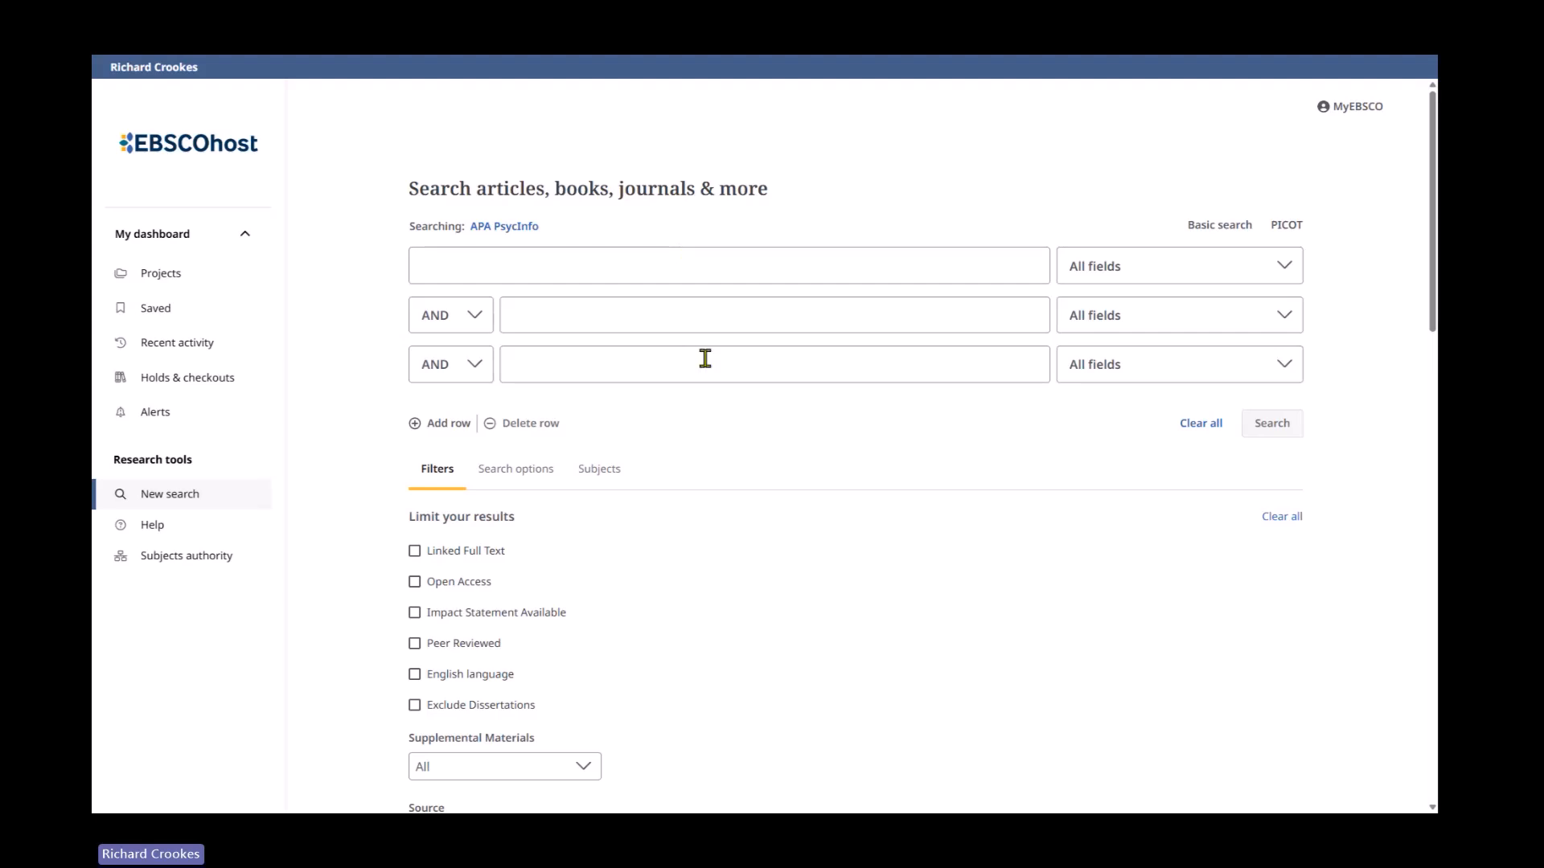
View the Boolean operators available for combining the first and second search rows
{"action": "left_click", "coordinate": [464, 317]}
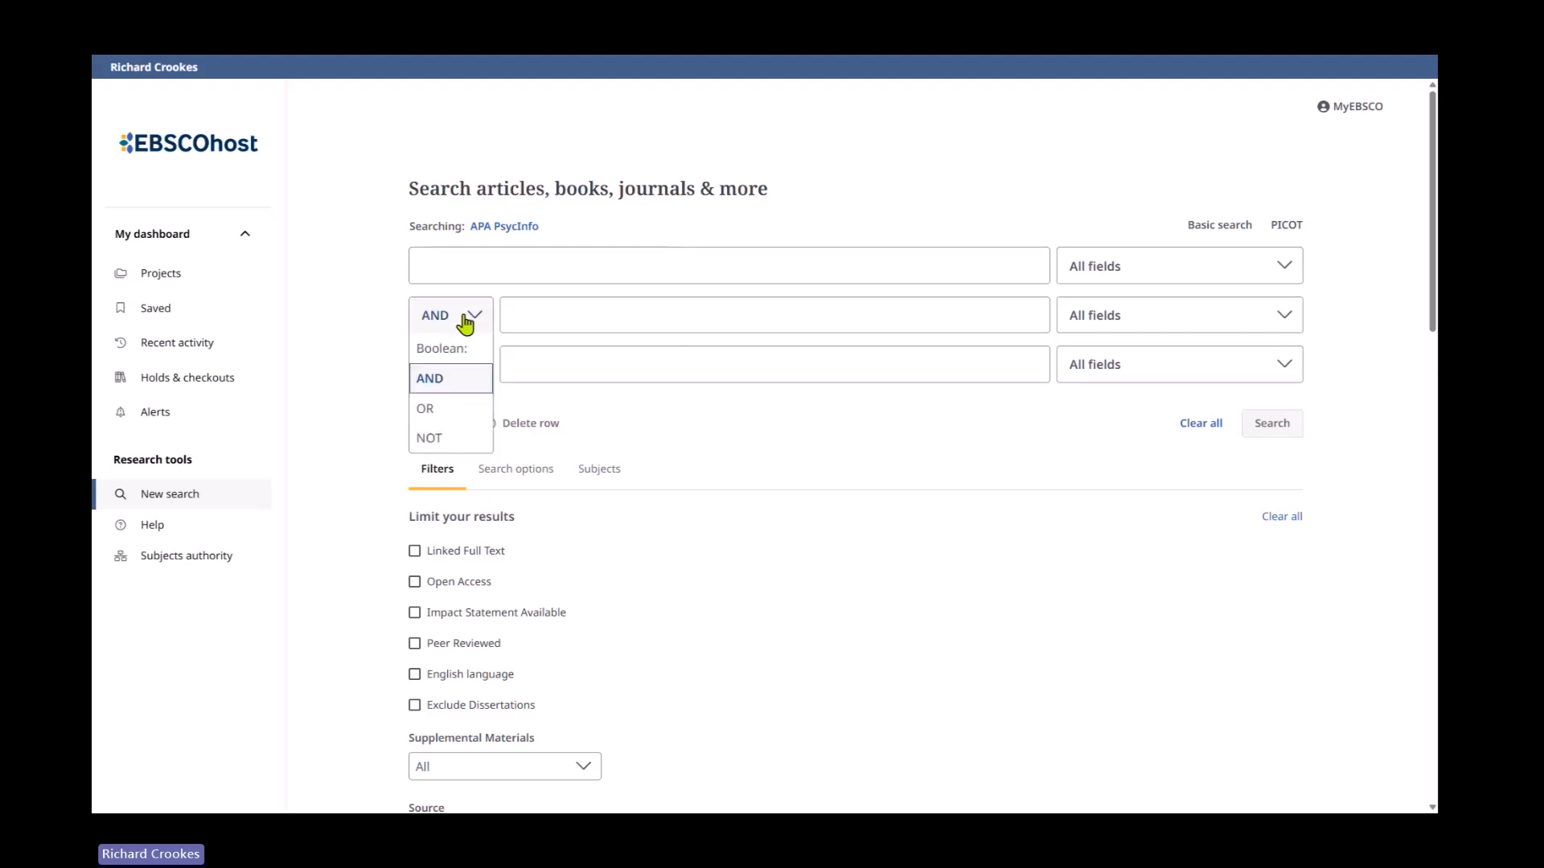
{"action": "left_click", "coordinate": [465, 320]}
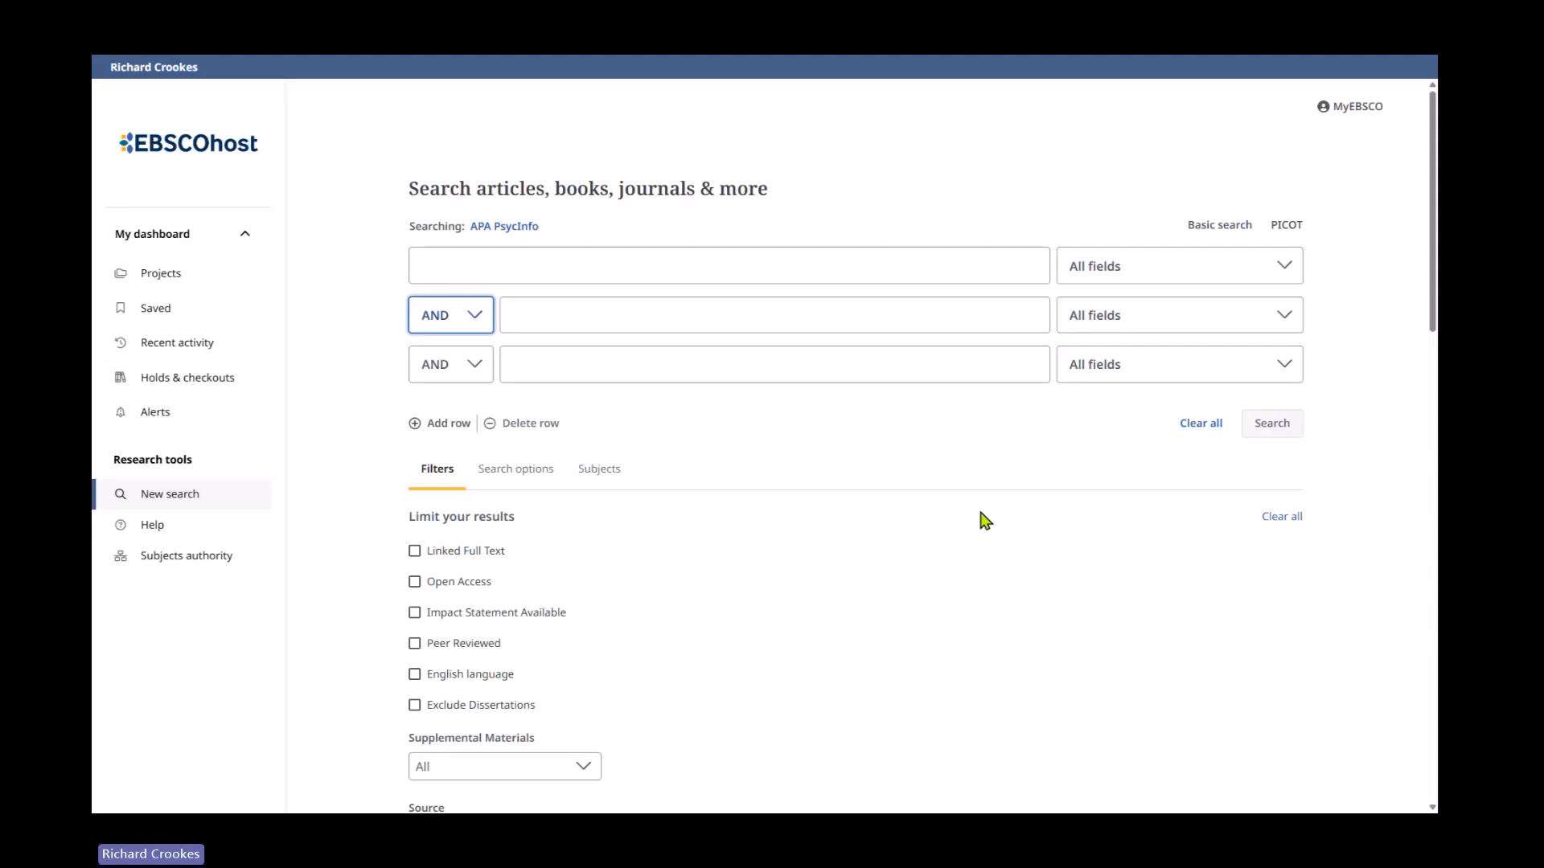
Set the first search row's field to Title and Abstract - XB, and return it to All fields
{"action": "left_click", "coordinate": [1188, 286]}
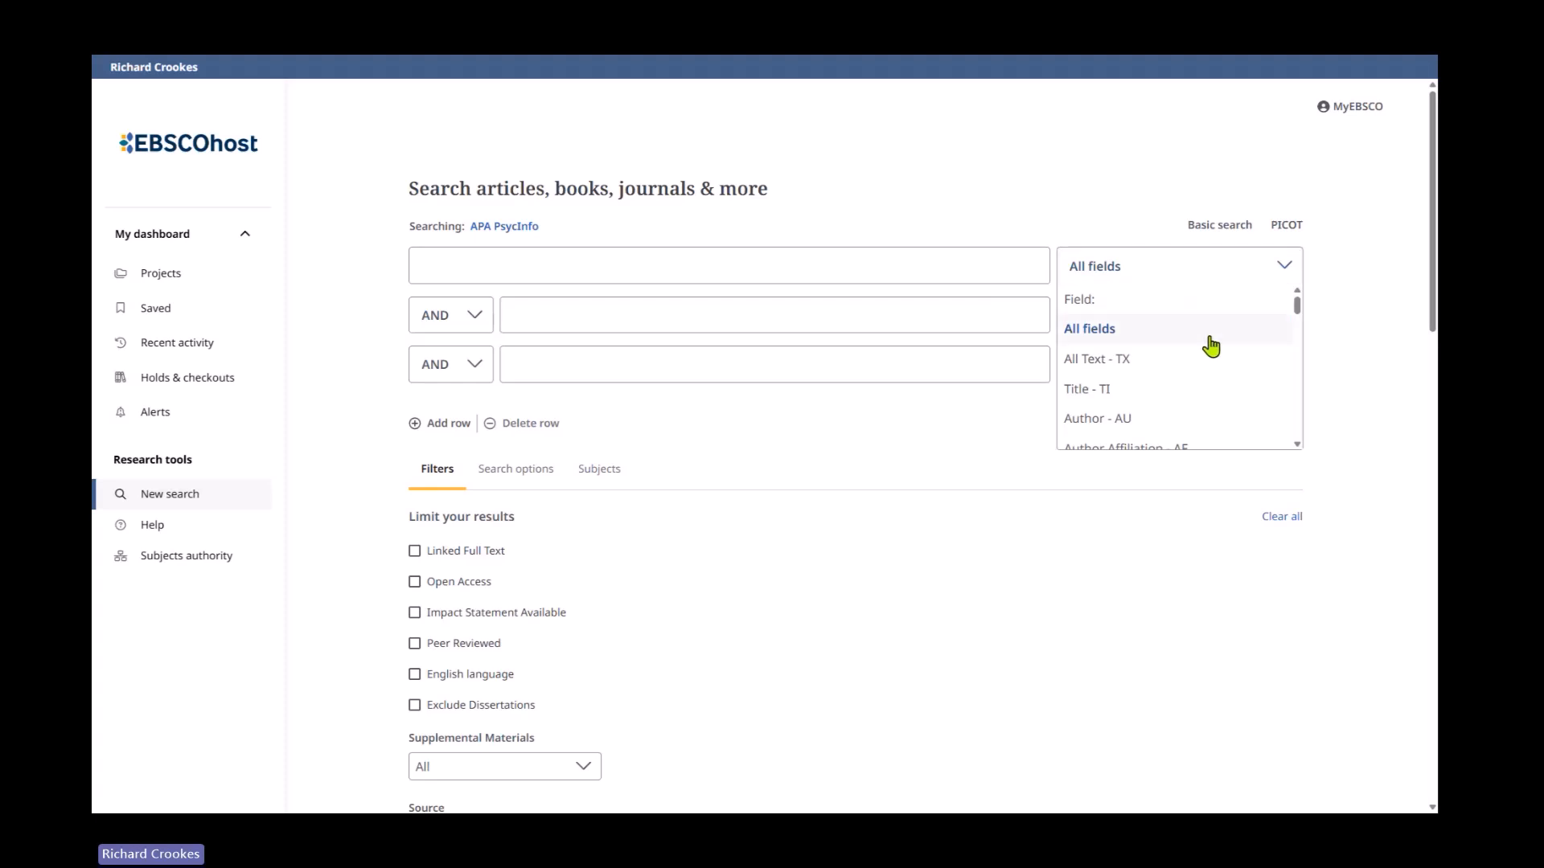
{"action": "scroll", "coordinate": [1210, 346], "scroll_direction": "down", "scroll_amount": 3}
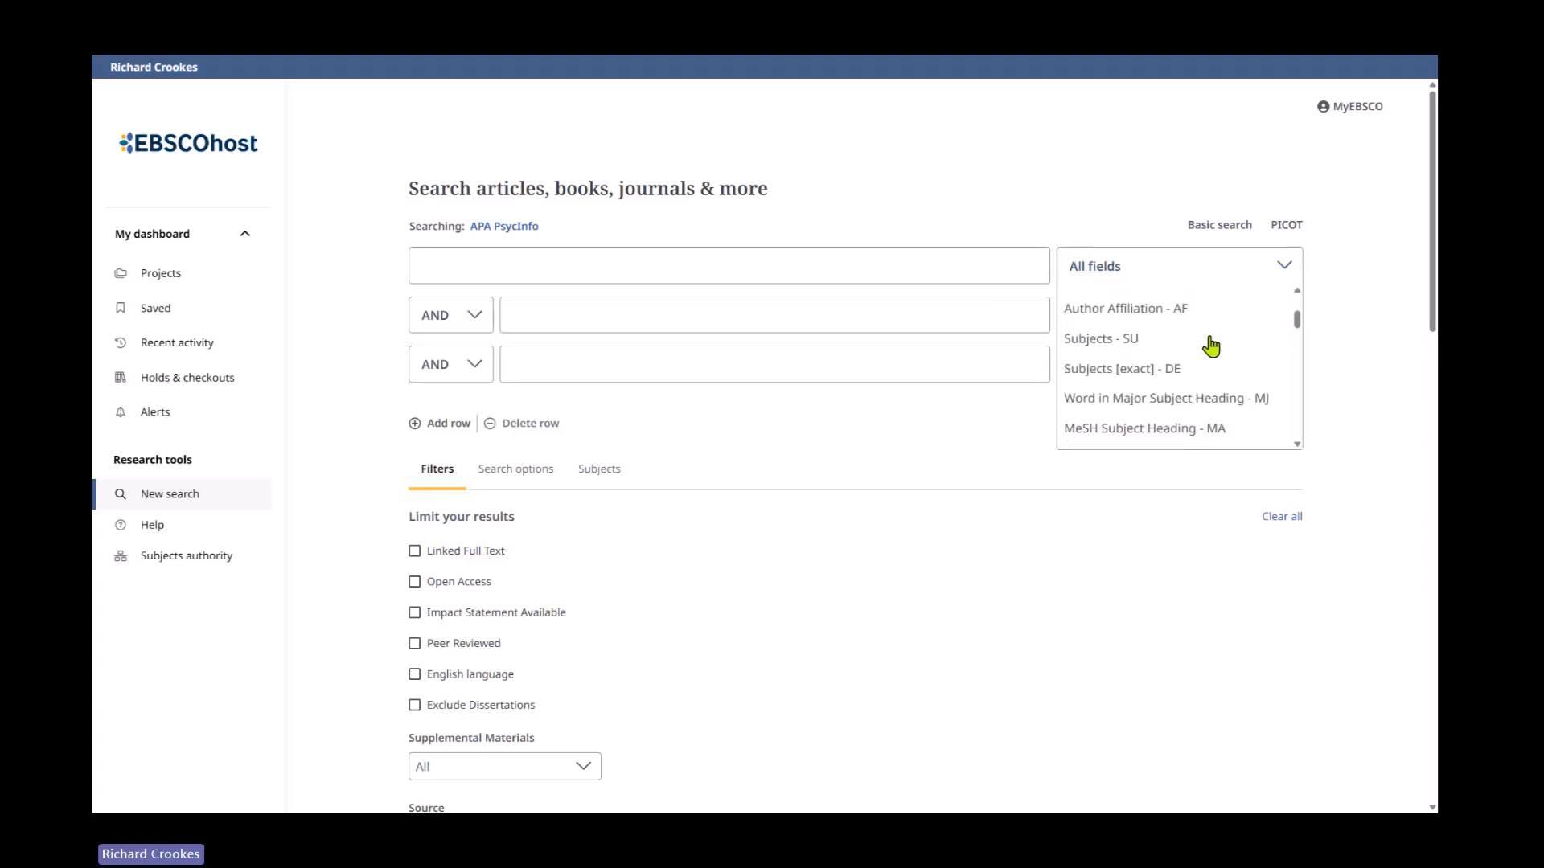
{"action": "scroll", "coordinate": [1210, 346], "scroll_direction": "down", "scroll_amount": 3}
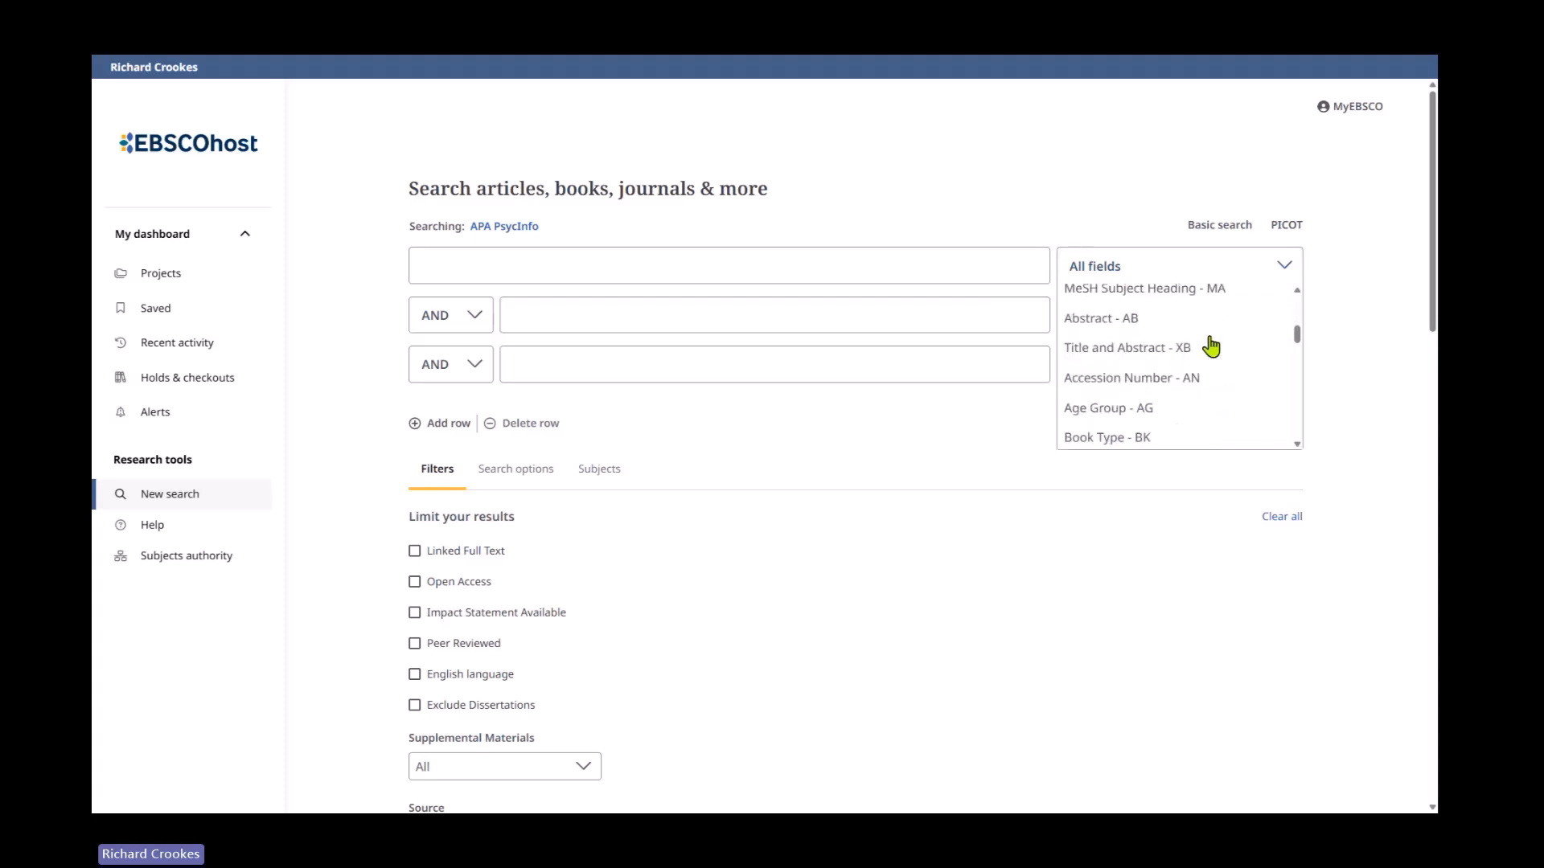
{"action": "left_click", "coordinate": [1128, 348]}
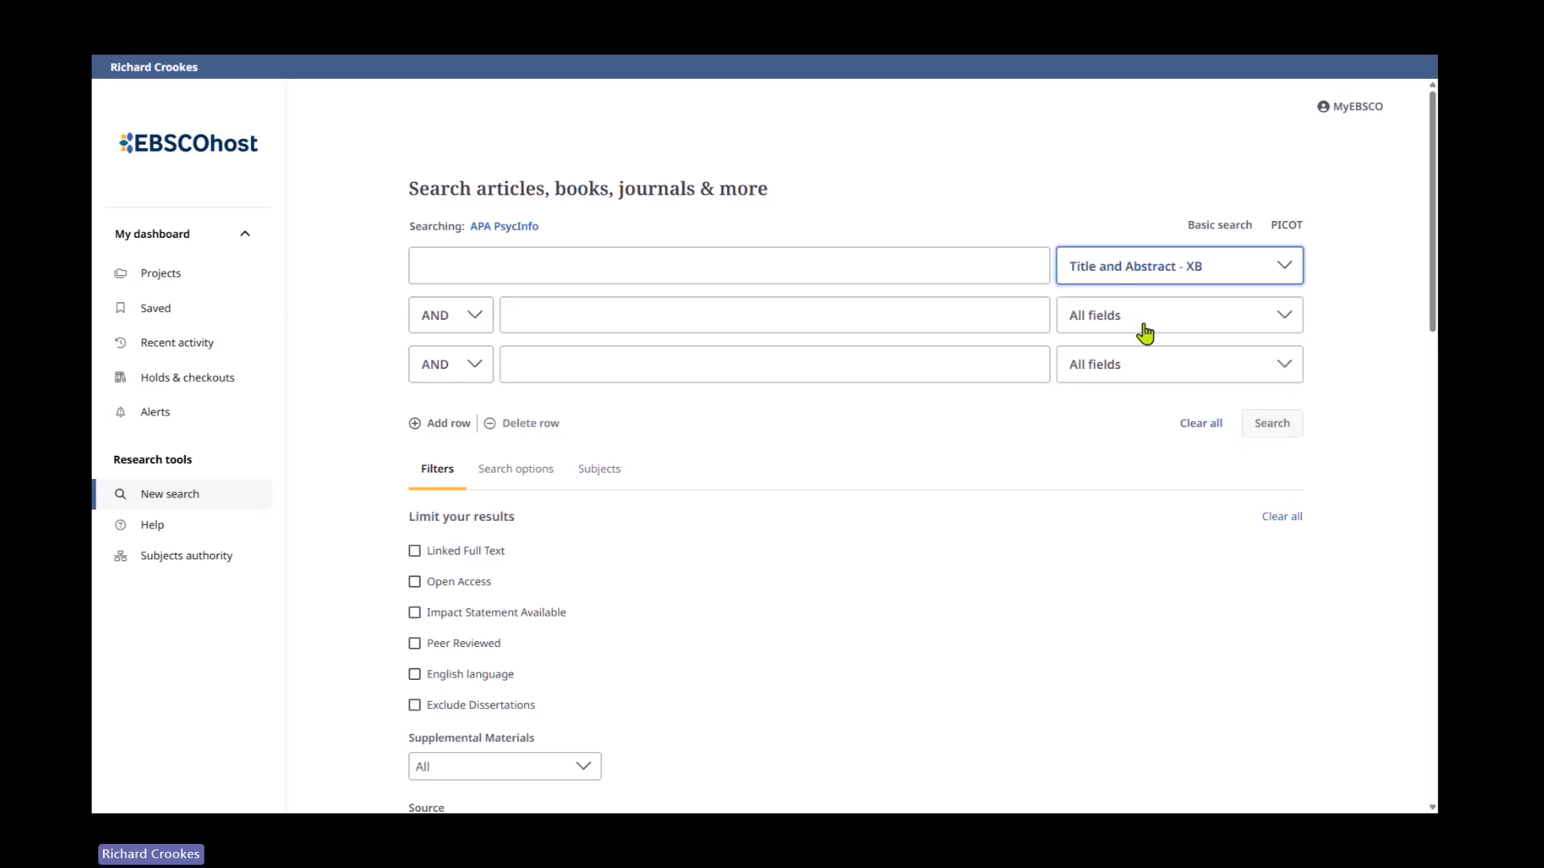
{"action": "left_click", "coordinate": [1125, 274]}
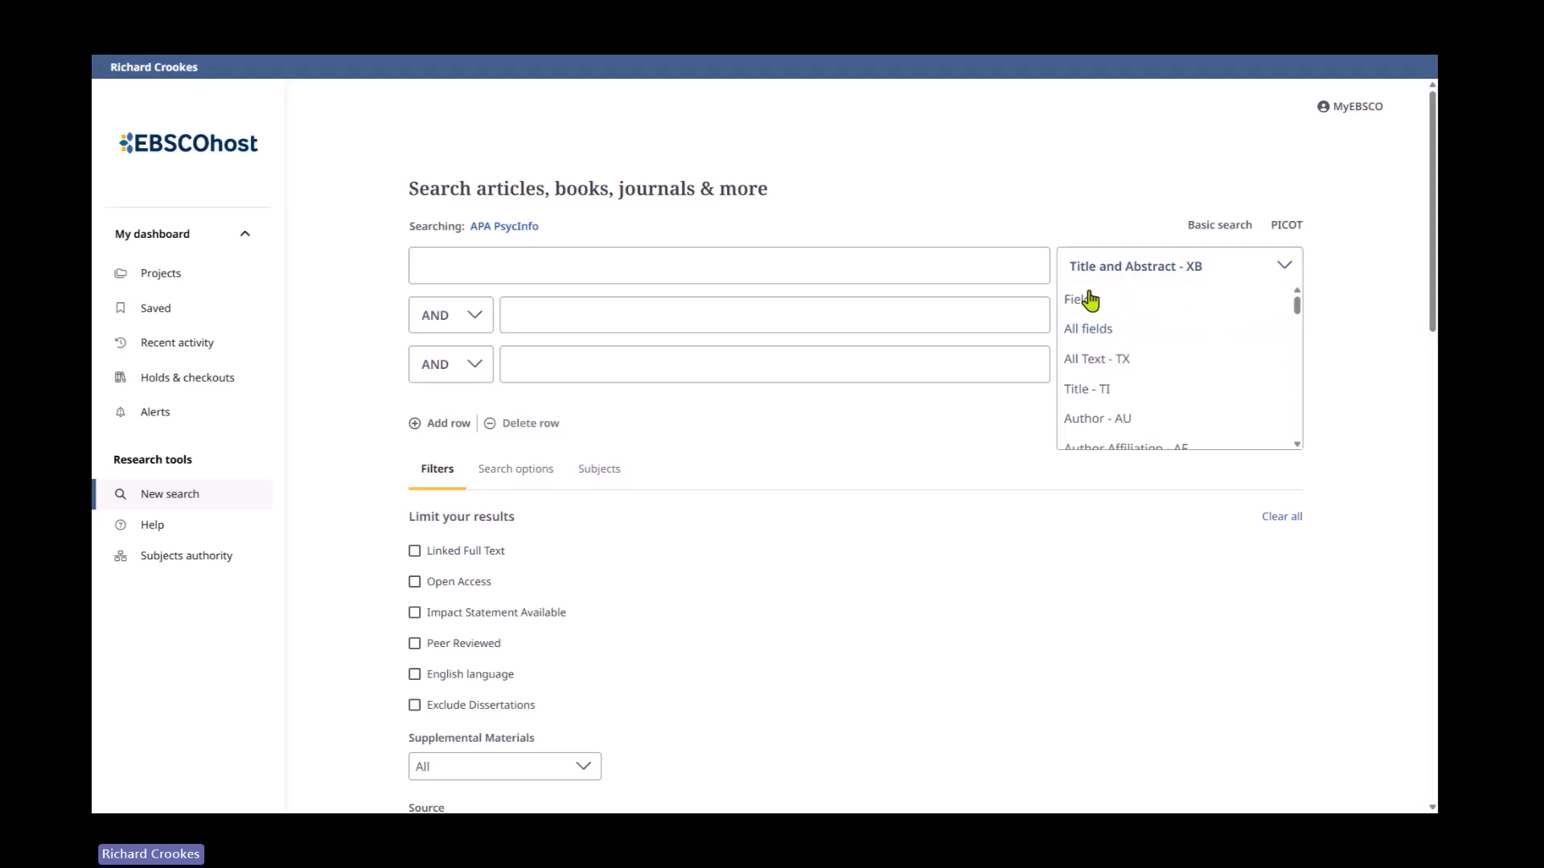
{"action": "left_click", "coordinate": [1088, 329]}
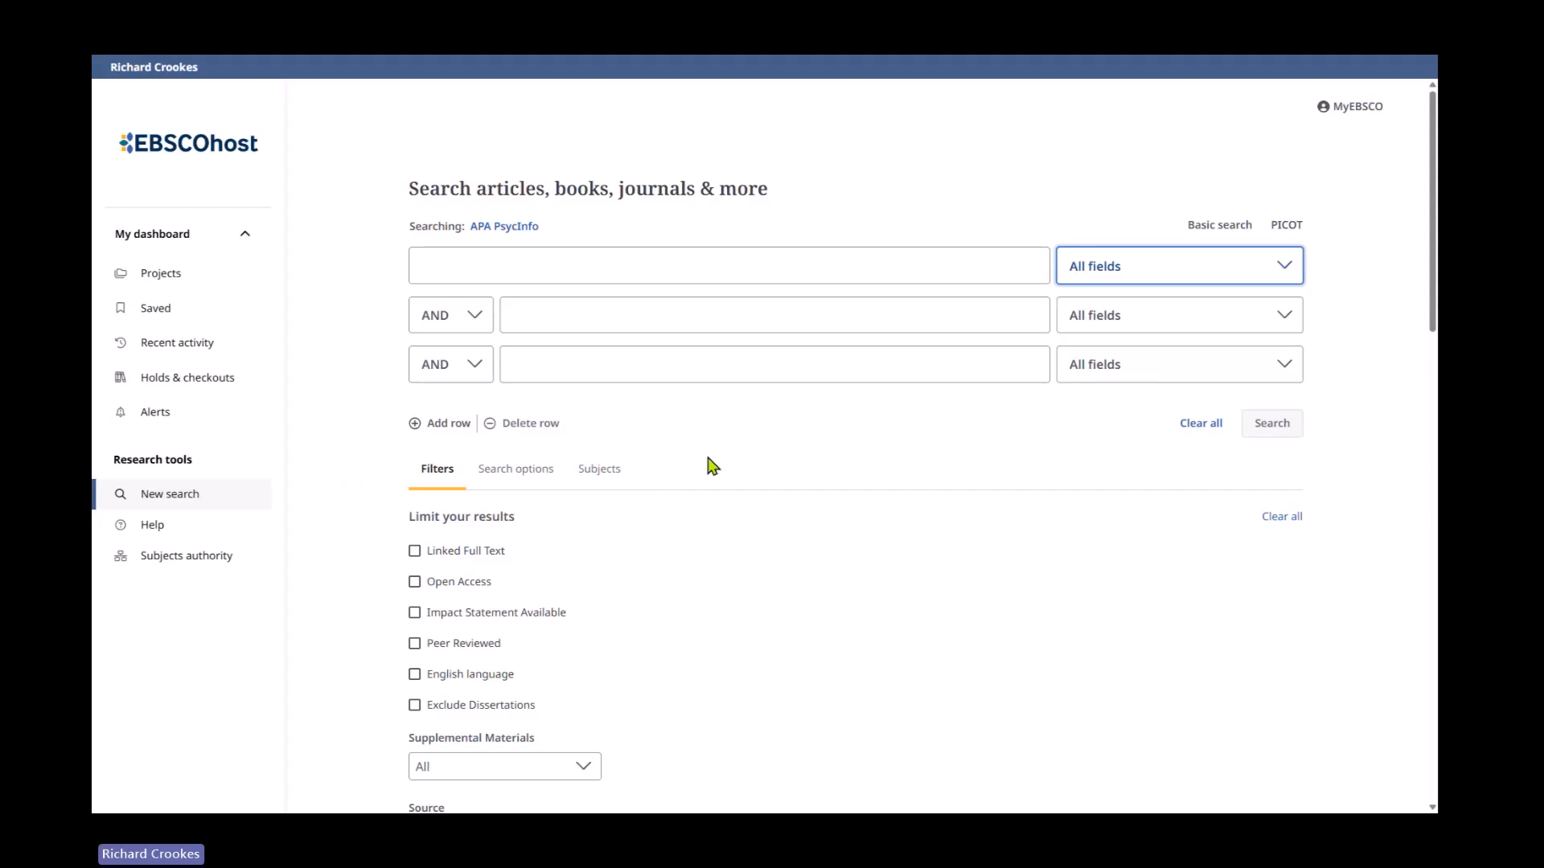
Add three extra rows to the advanced search form and delete them again
{"action": "left_click", "coordinate": [435, 424]}
{"action": "left_click", "coordinate": [449, 480]}
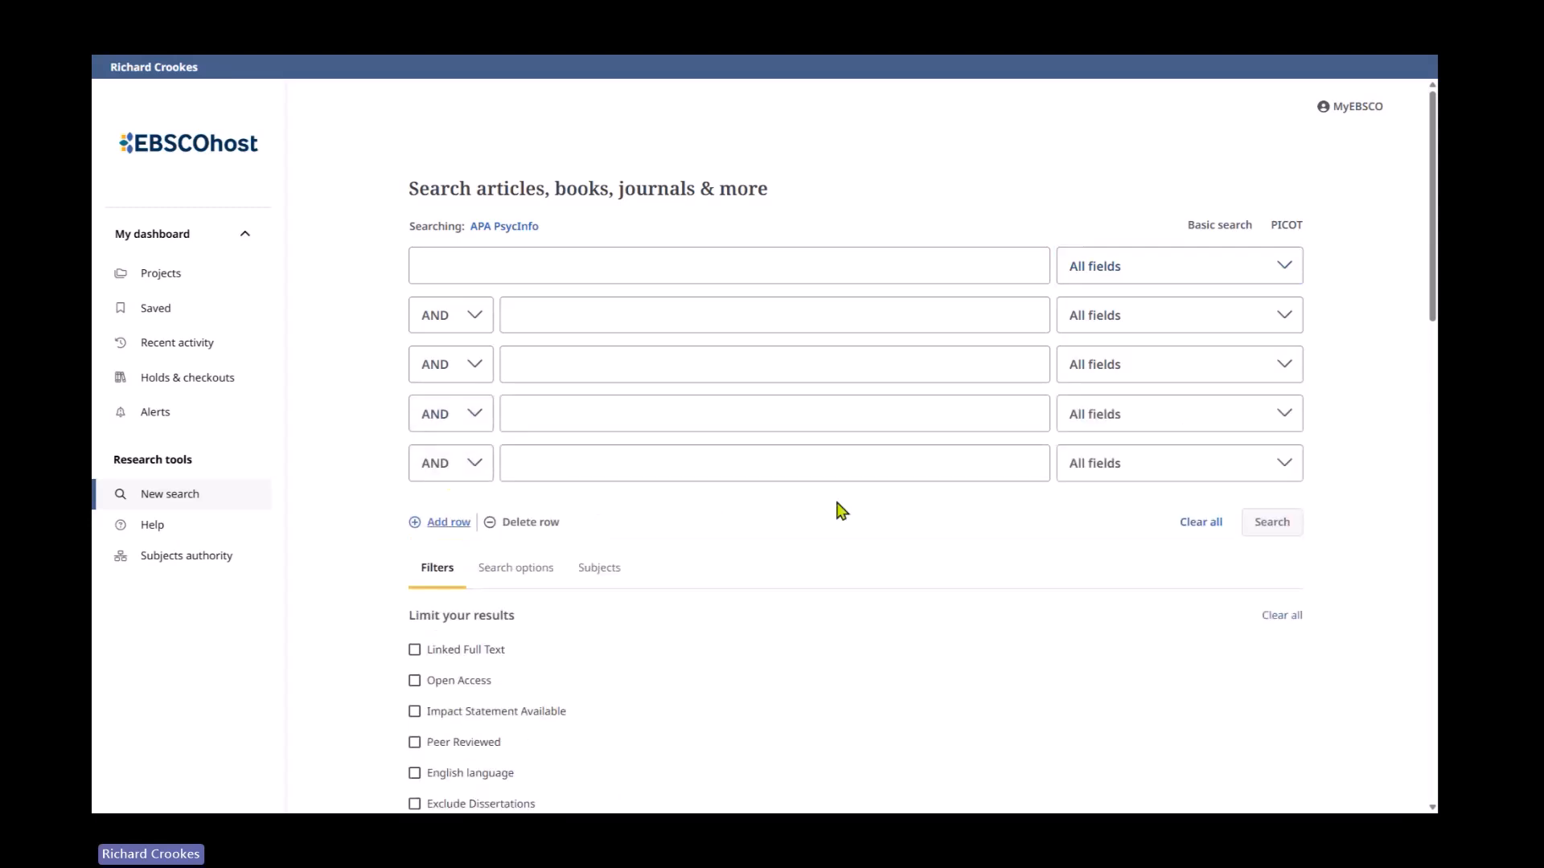
{"action": "scroll", "coordinate": [837, 509], "scroll_direction": "down", "scroll_amount": 1}
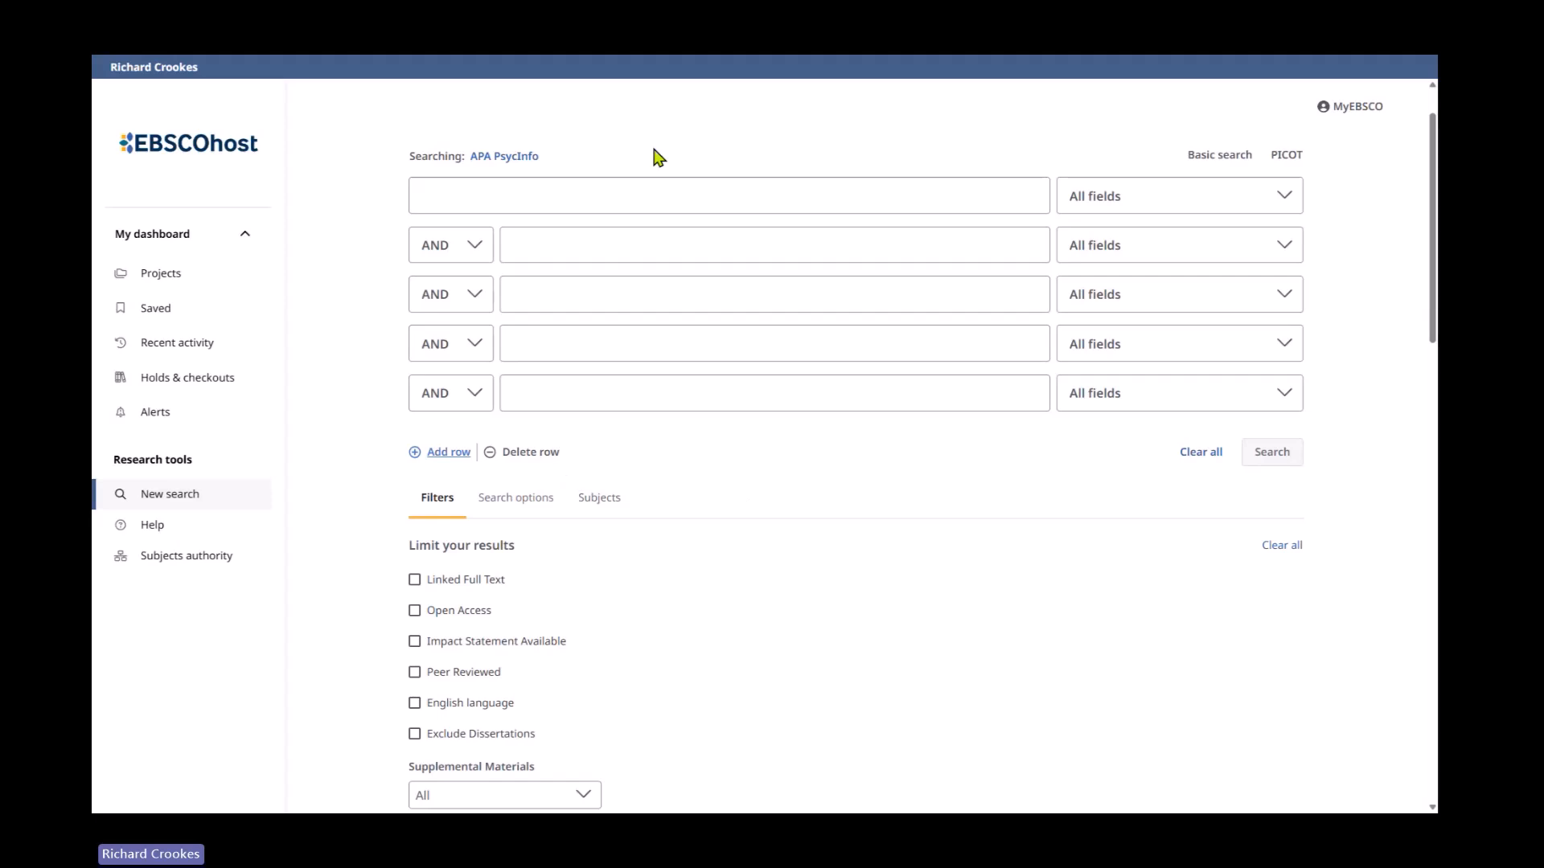
{"action": "left_click", "coordinate": [452, 455]}
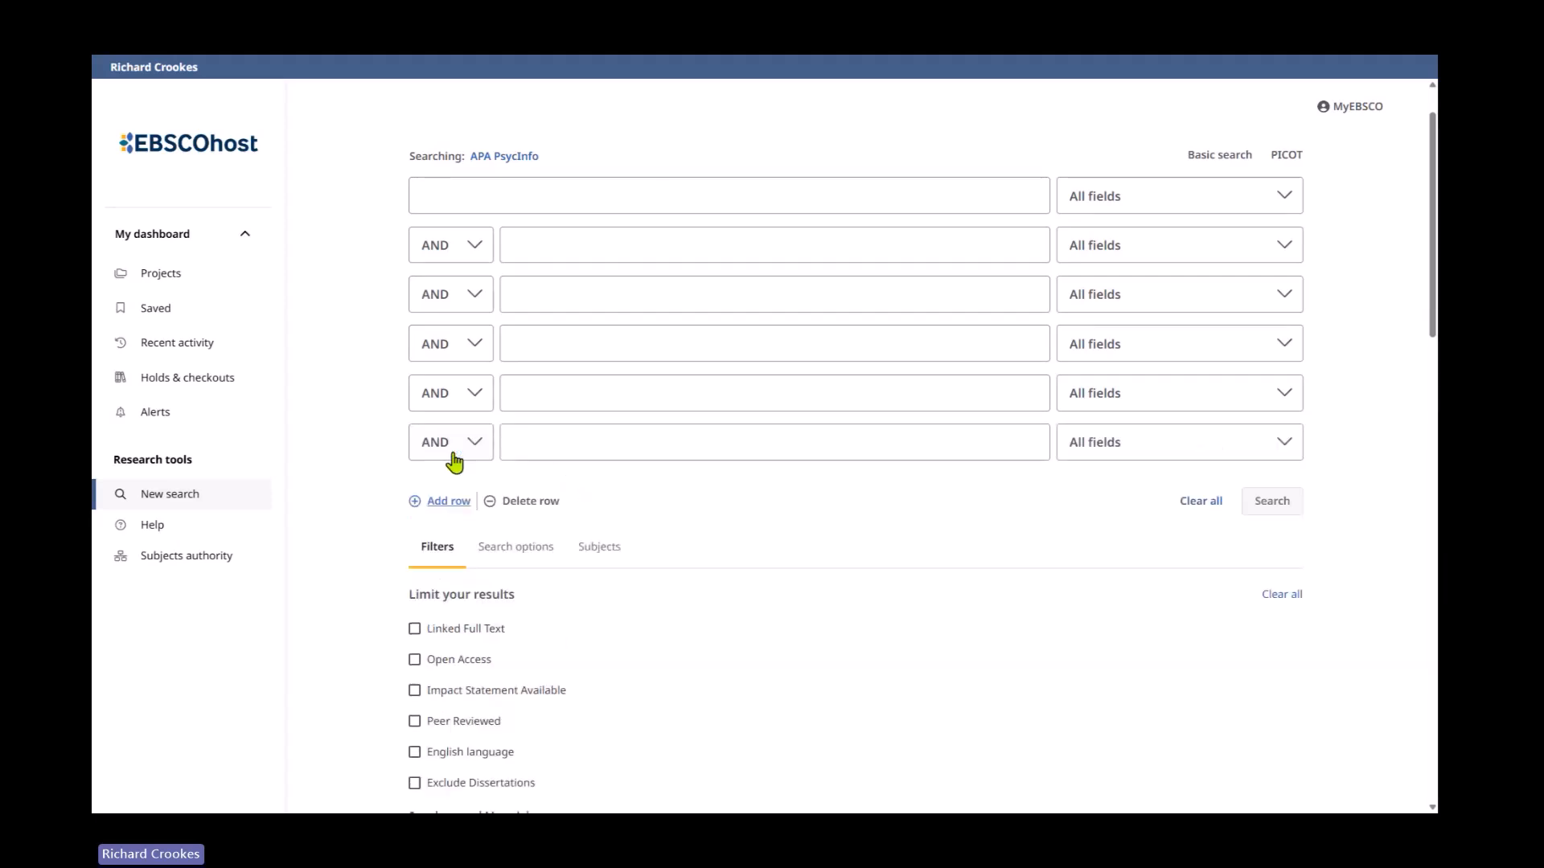
{"action": "left_click", "coordinate": [518, 501]}
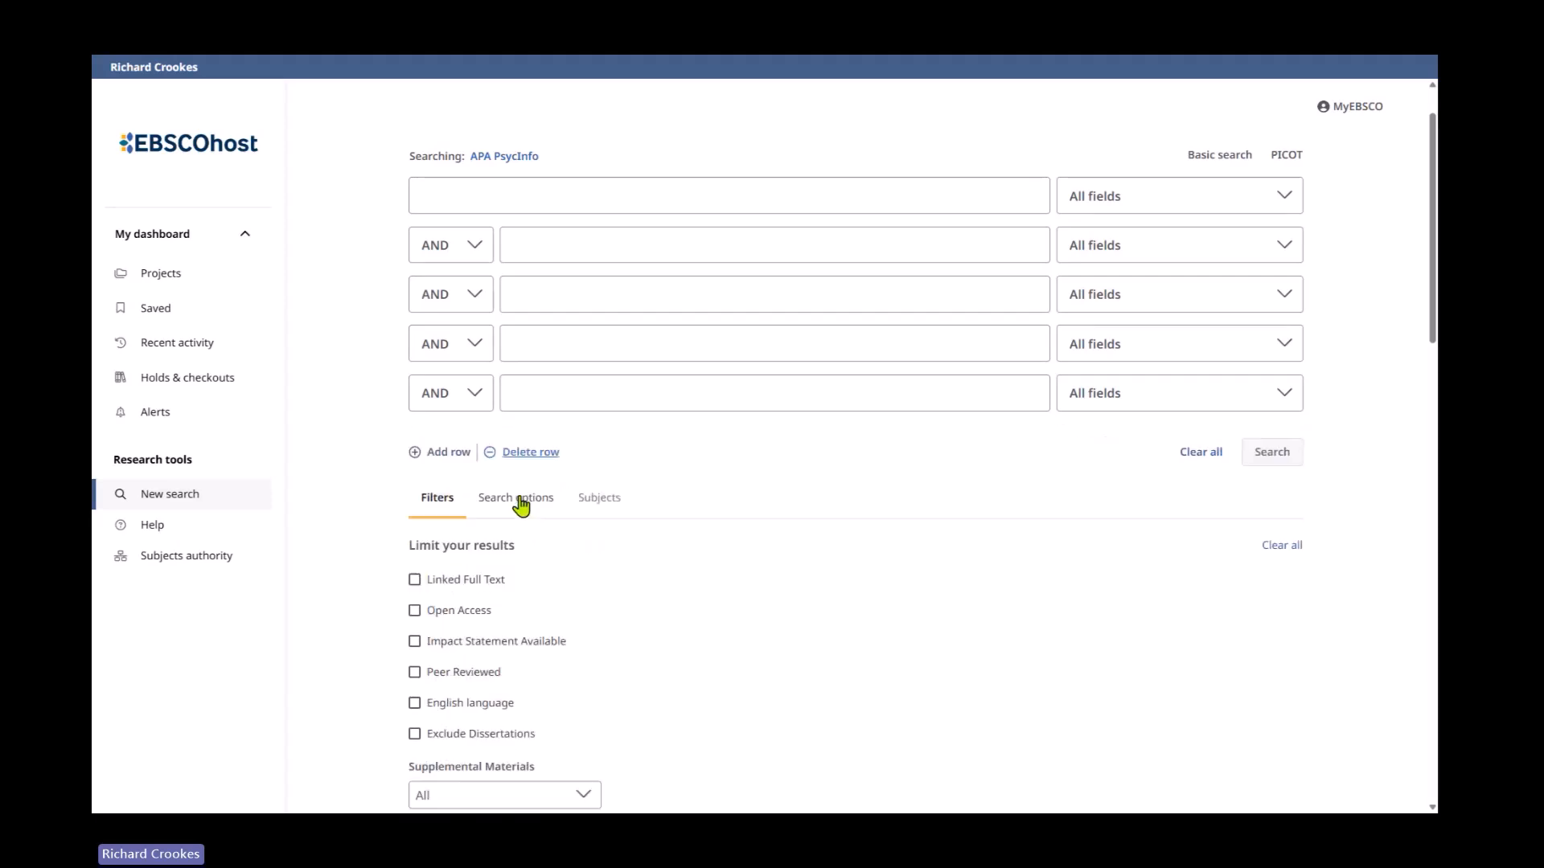
{"action": "left_click", "coordinate": [537, 452]}
{"action": "left_click", "coordinate": [533, 402]}
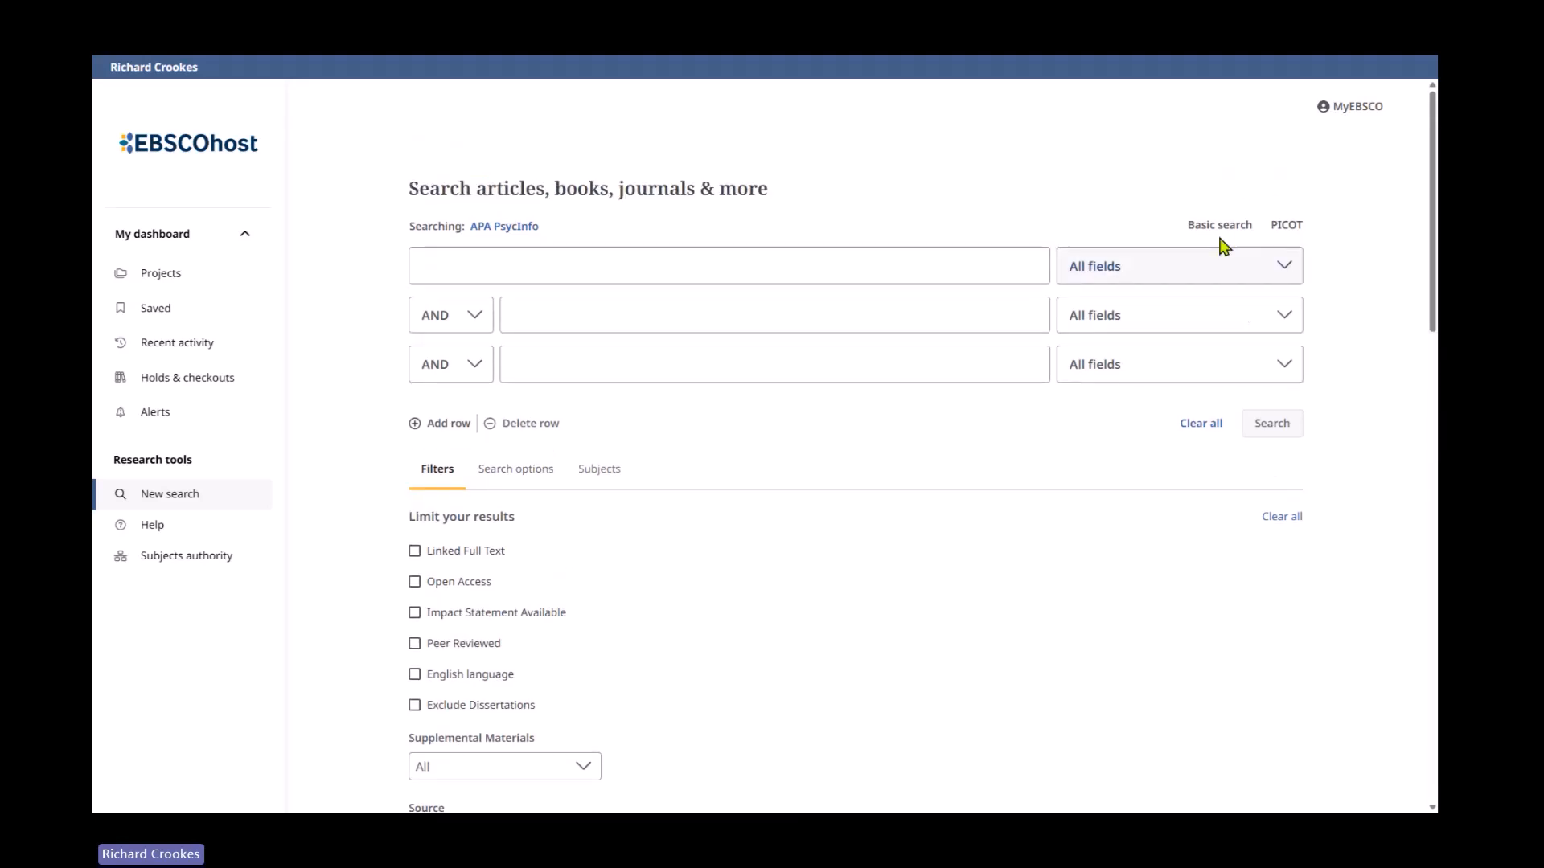
Switch to the basic search form and turn on natural language search
{"action": "left_click", "coordinate": [1221, 231]}
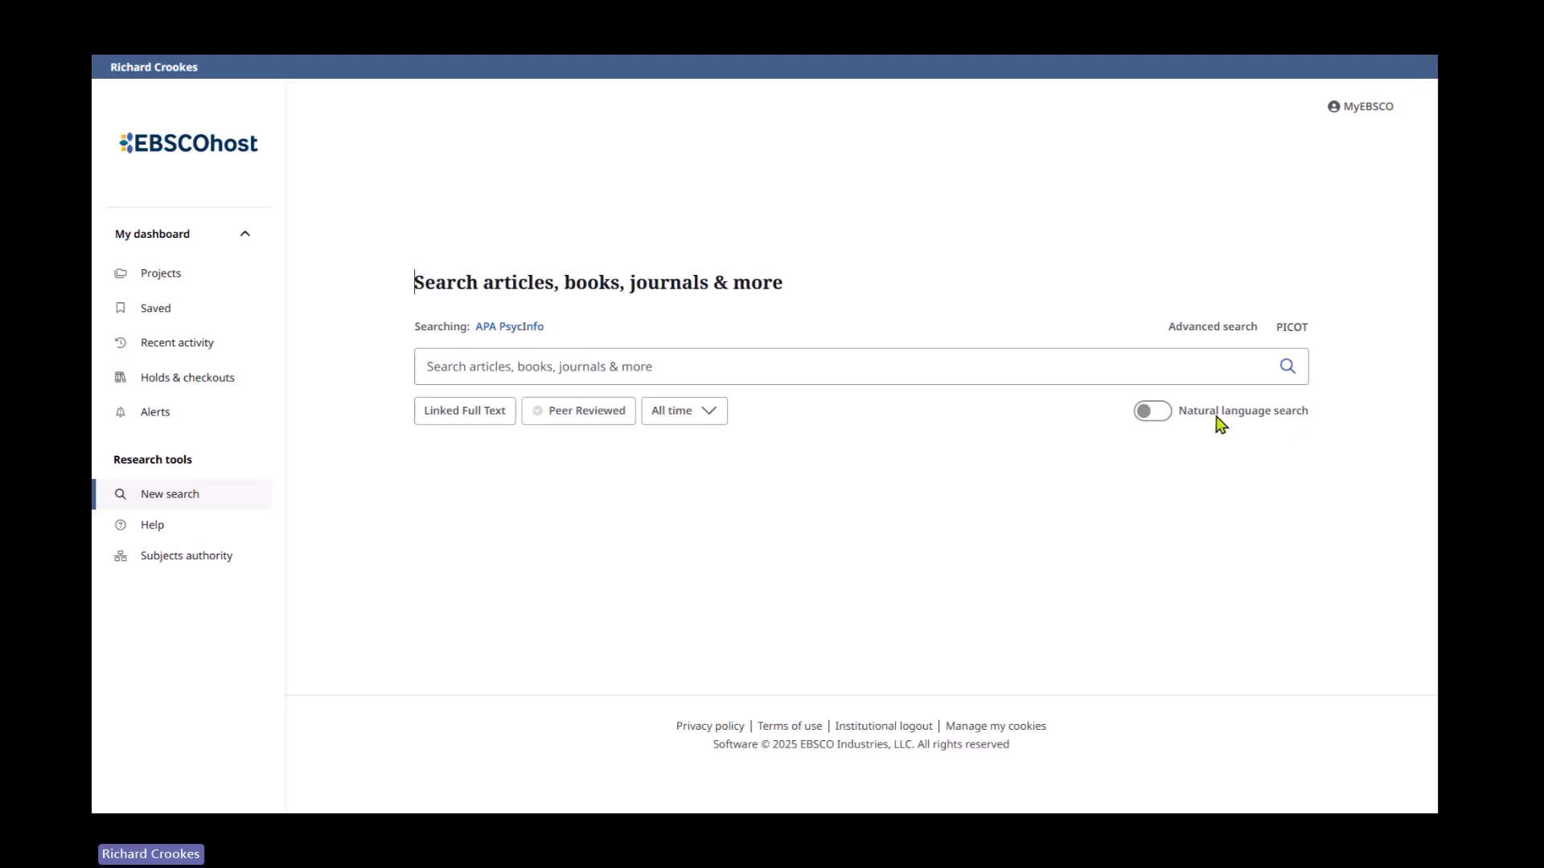
{"action": "left_click", "coordinate": [1150, 415]}
Search APA PsycInfo for "Is exercise more effective than antidepressant medication in treating depression?"
{"action": "left_click", "coordinate": [718, 375]}
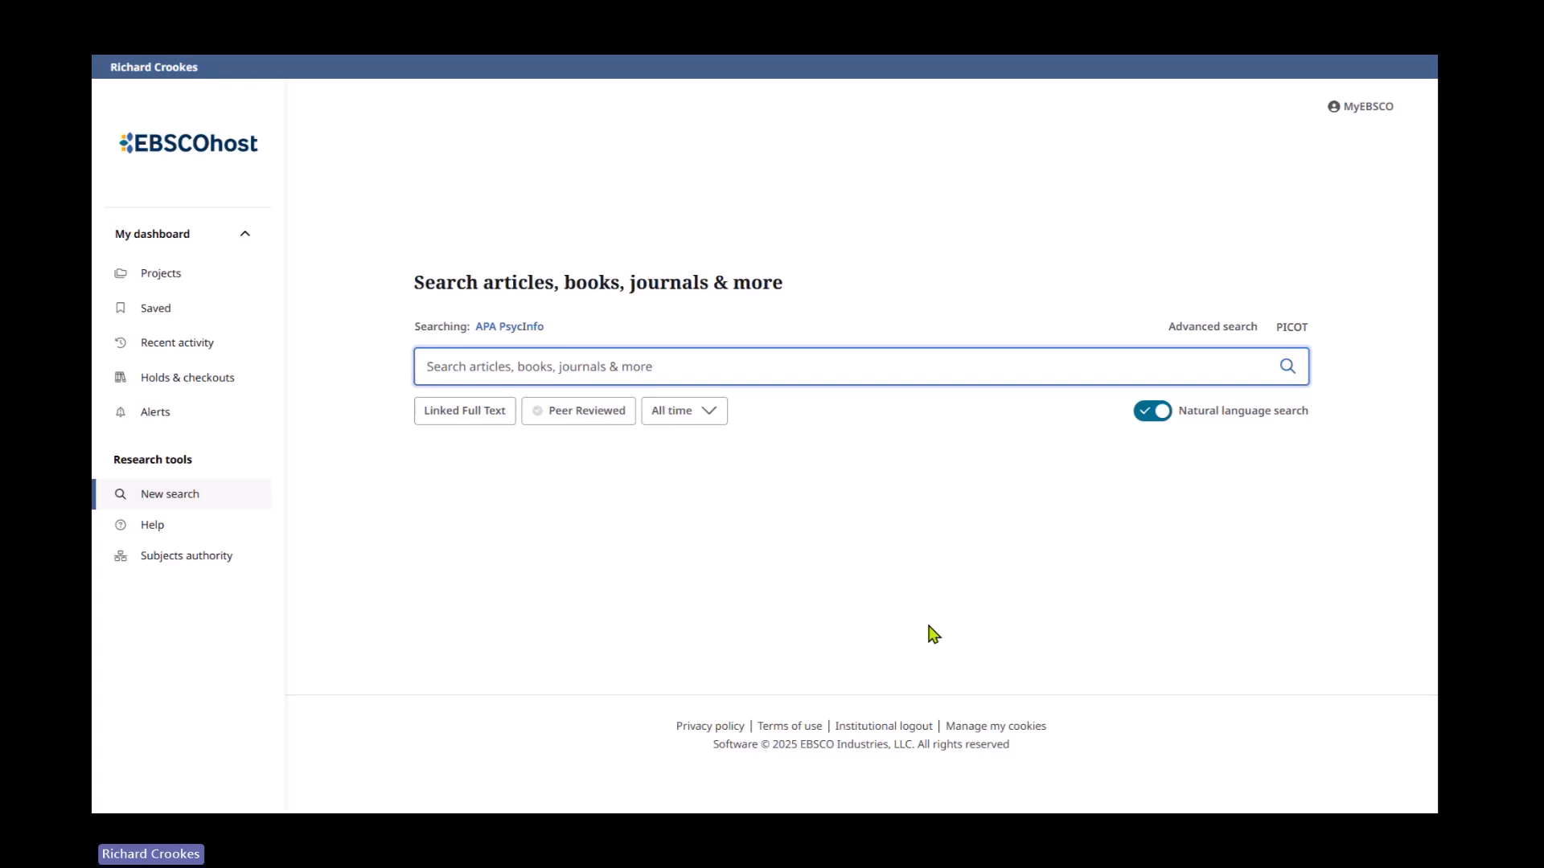
{"action": "type", "text": "Is"}
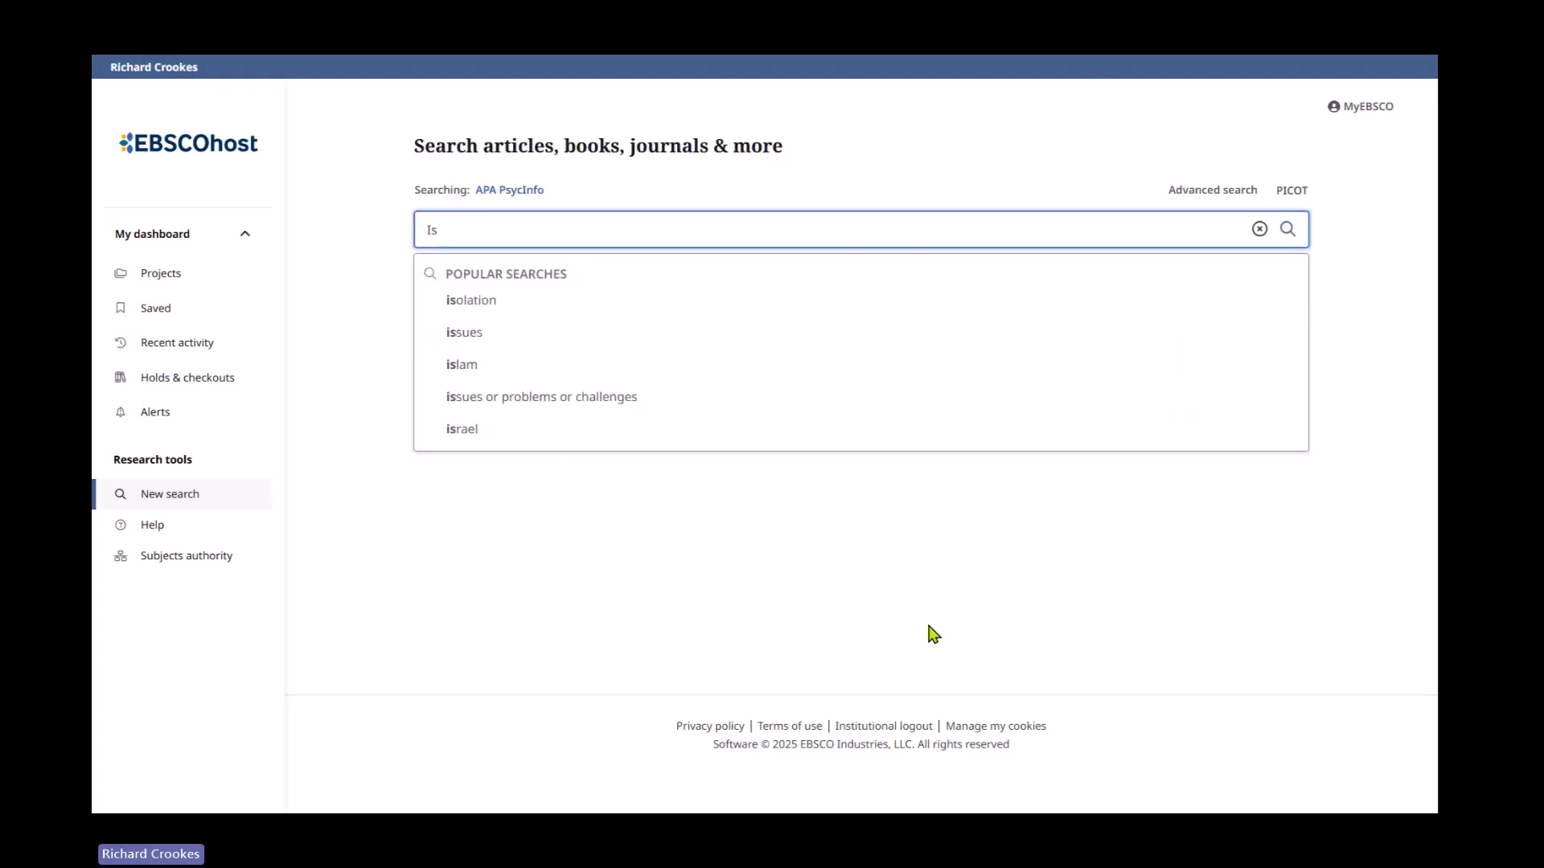
{"action": "type", "text": " exercise "}
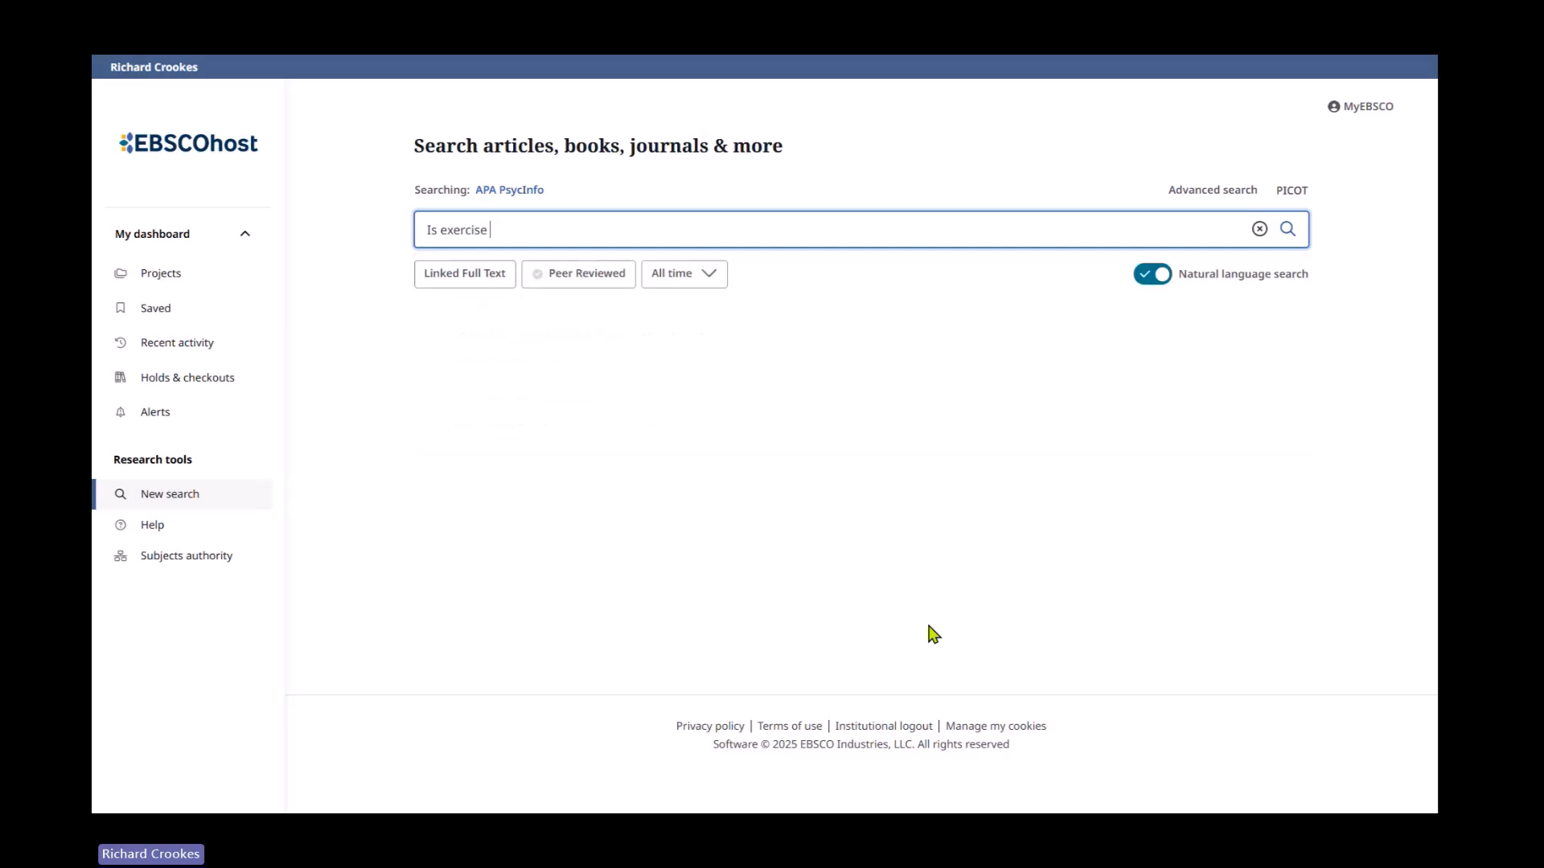
{"action": "type", "text": "more effective than antidepressant medication "}
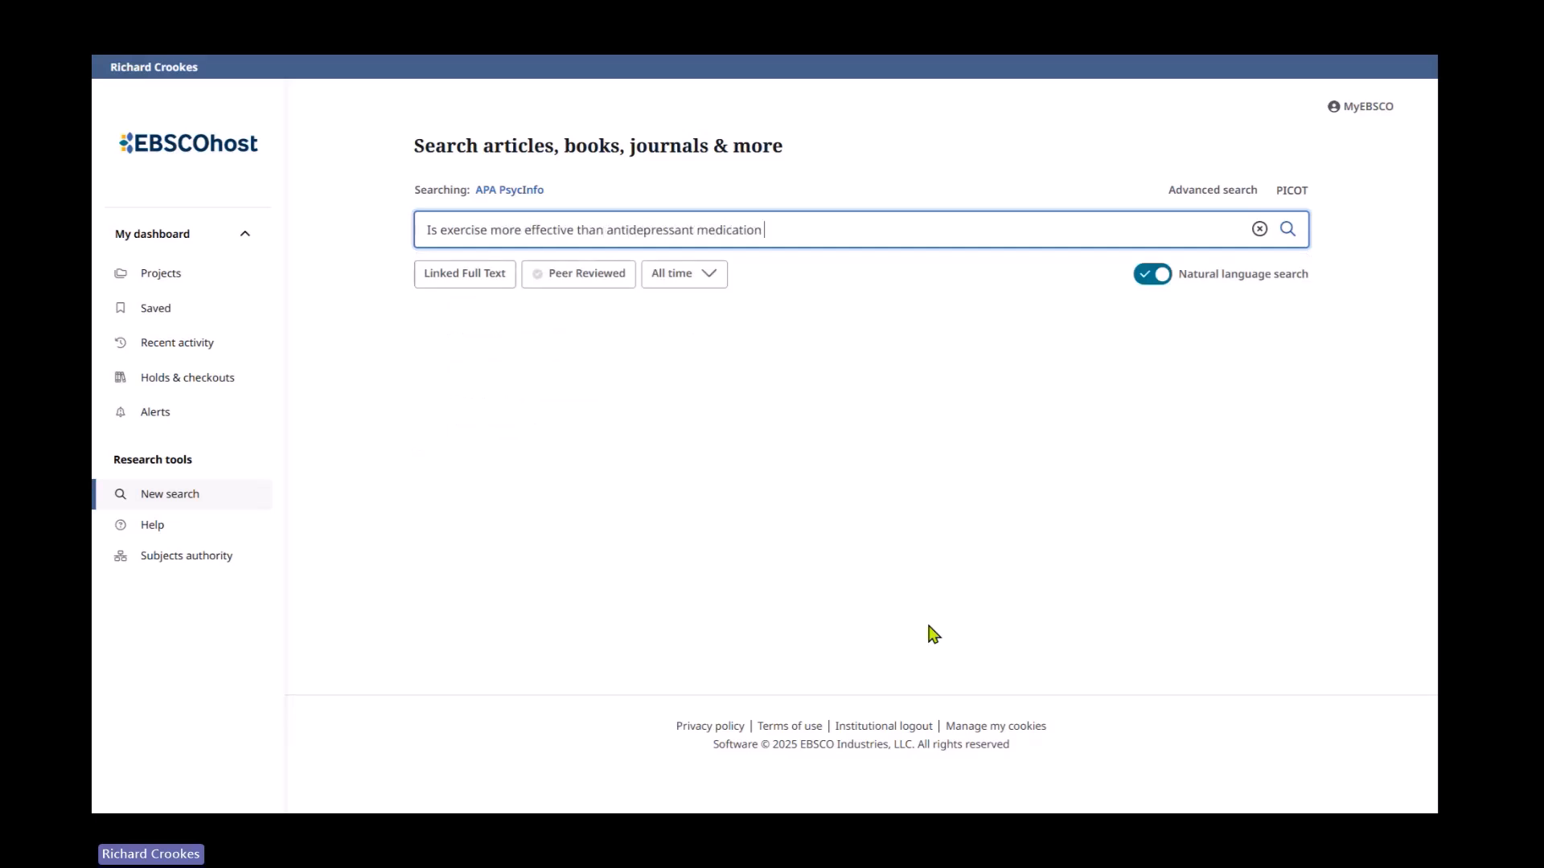
{"action": "type", "text": "in treating depression?"}
{"action": "left_click", "coordinate": [1286, 232]}
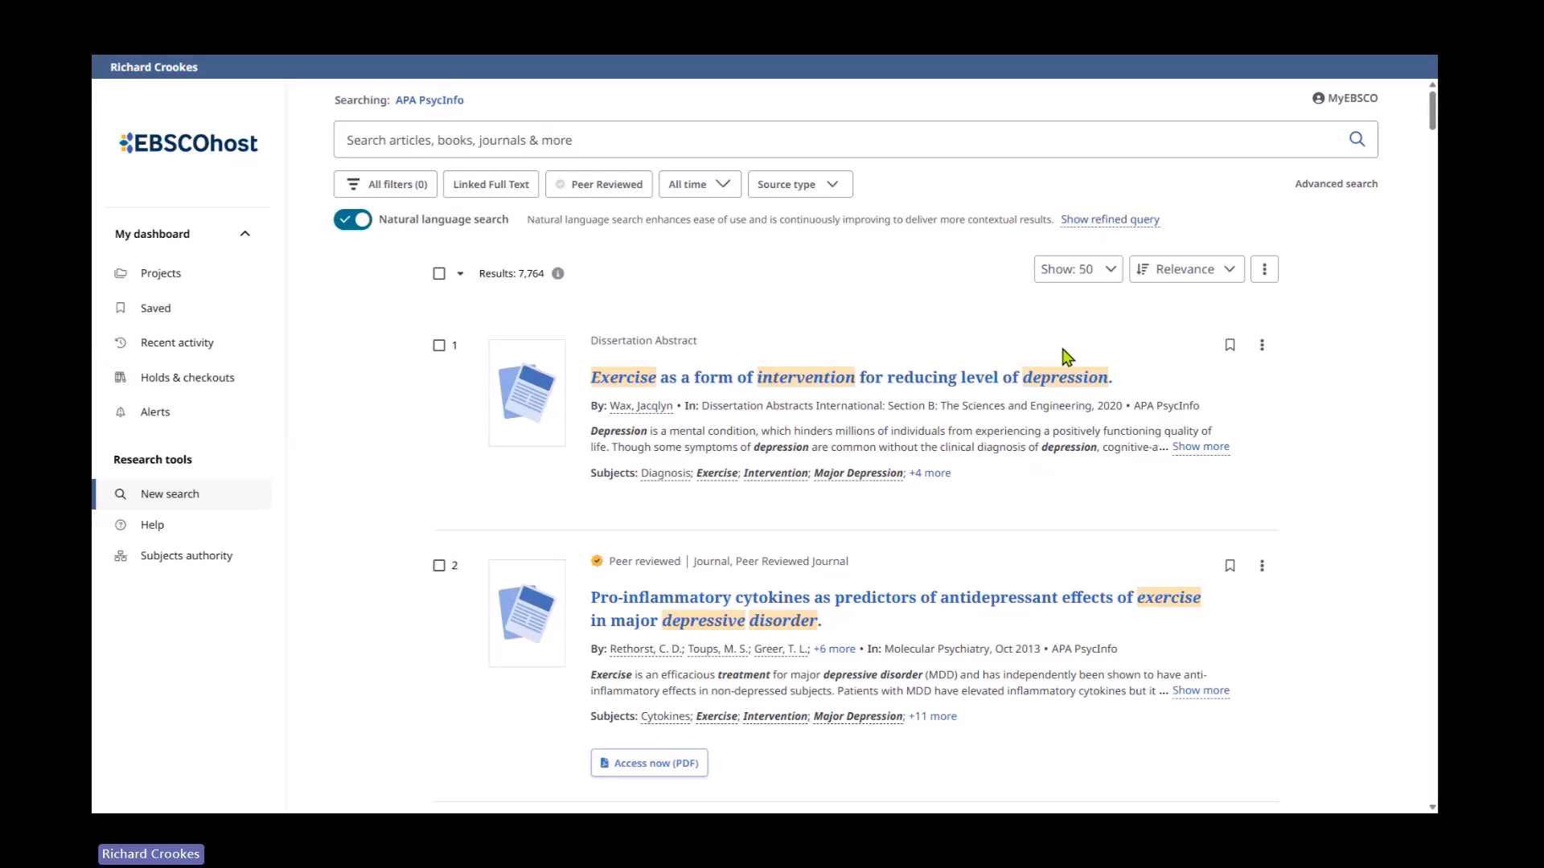
Enlarge the results page to 150% and show the refined query generated from the natural language question
{"action": "key", "text": "ctrl+plus"}
{"action": "key", "text": "ctrl+plus"}
{"action": "key", "text": "ctrl+plus"}
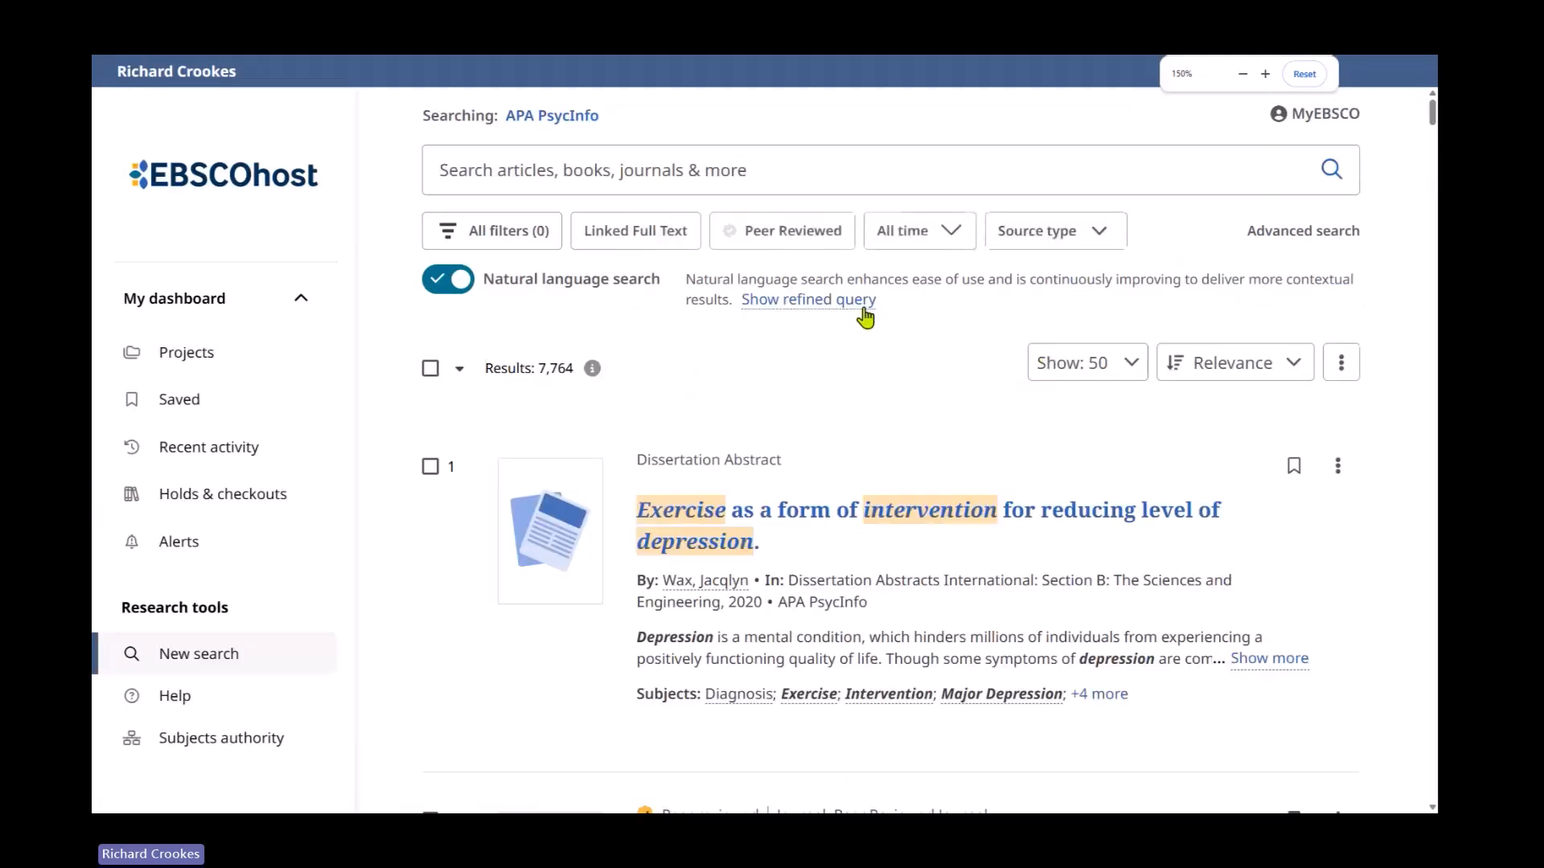
{"action": "left_click", "coordinate": [836, 310]}
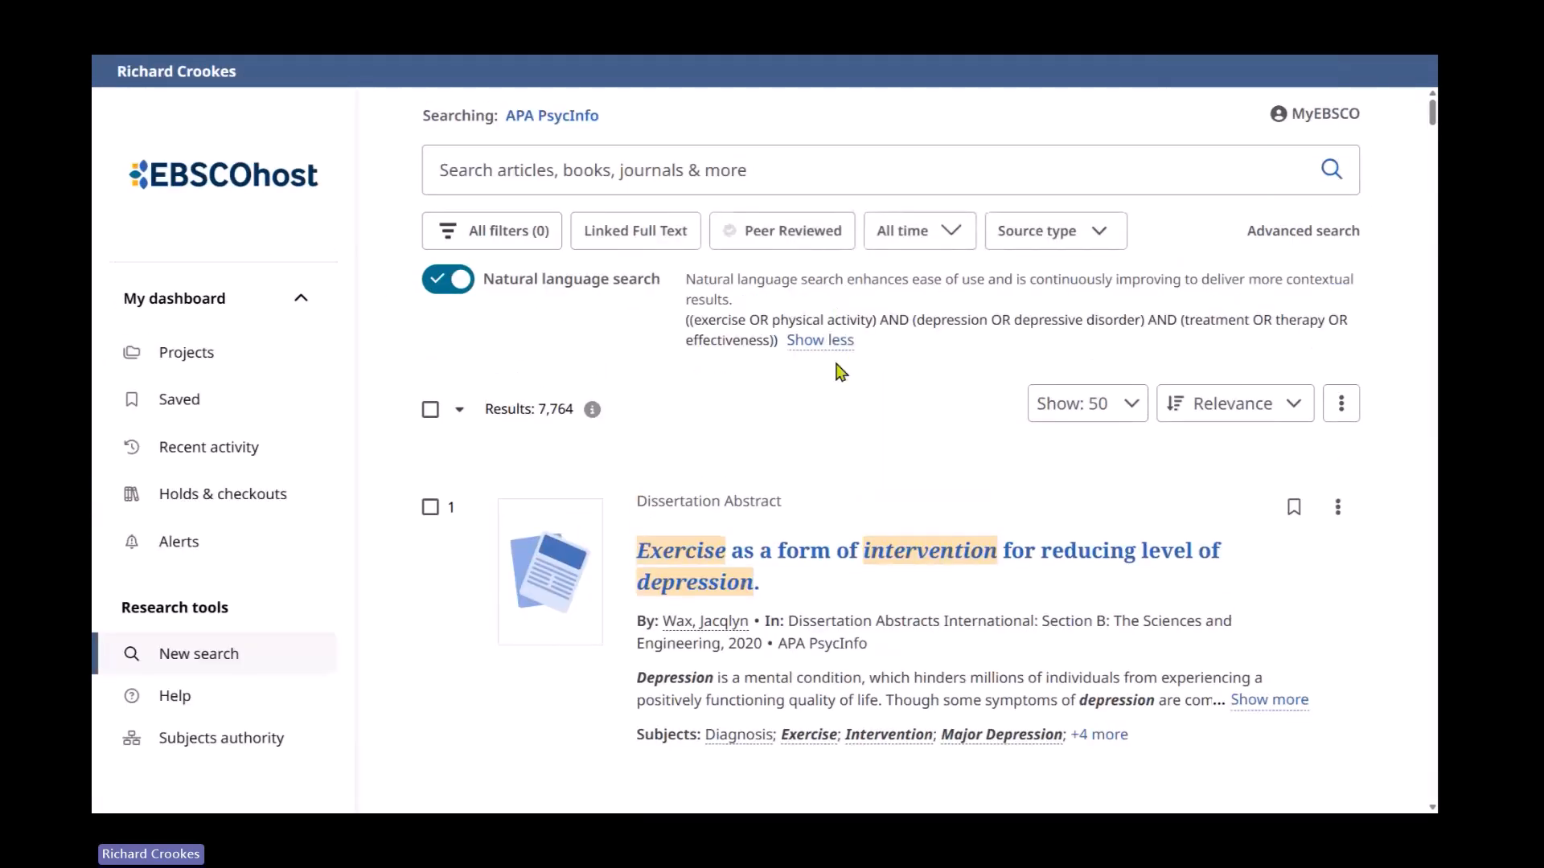
{"action": "left_click_drag", "start_coordinate": [685, 320], "coordinate": [774, 335]}
{"action": "left_click", "coordinate": [790, 394]}
Examine the first few search results for their relevance to the question on exercise and depression
{"action": "scroll", "coordinate": [1023, 441], "scroll_direction": "down", "scroll_amount": 2}
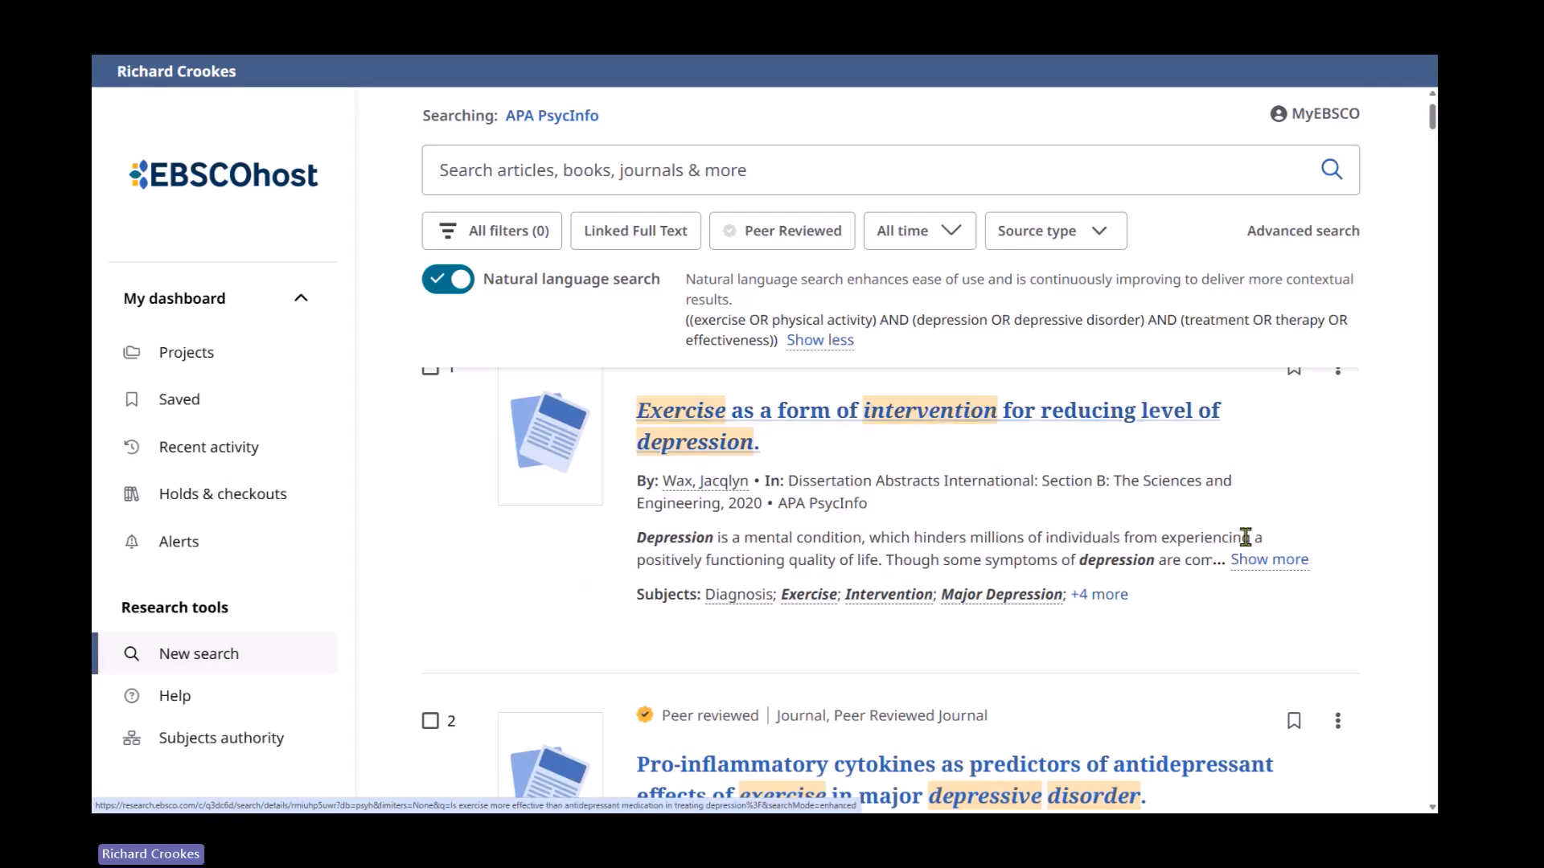
{"action": "scroll", "coordinate": [1096, 575], "scroll_direction": "down", "scroll_amount": 3}
{"action": "scroll", "coordinate": [1128, 533], "scroll_direction": "down", "scroll_amount": 5}
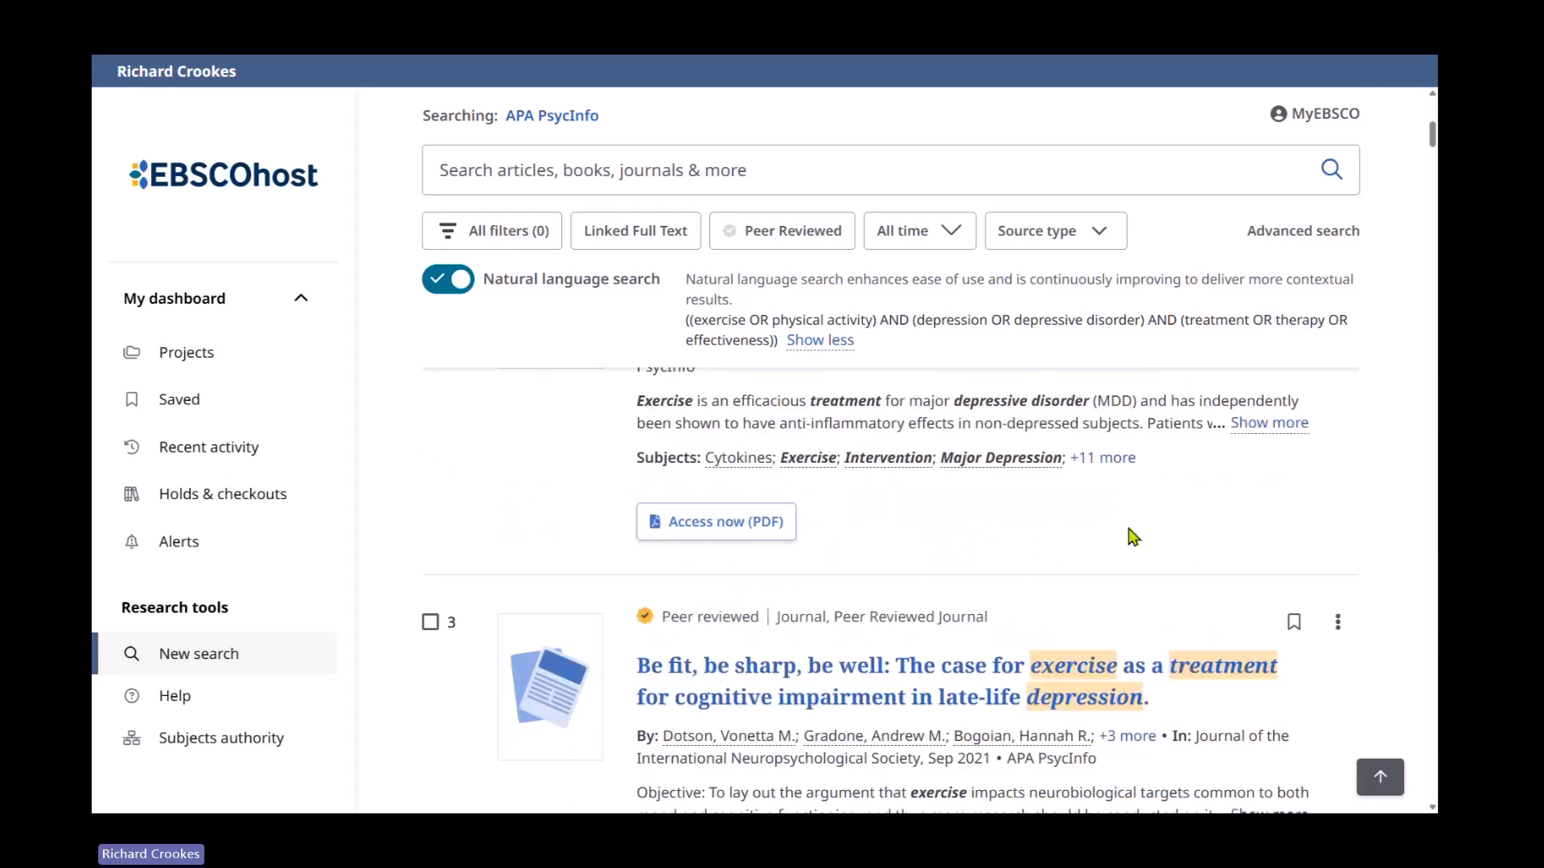
{"action": "scroll", "coordinate": [1128, 533], "scroll_direction": "down", "scroll_amount": 4}
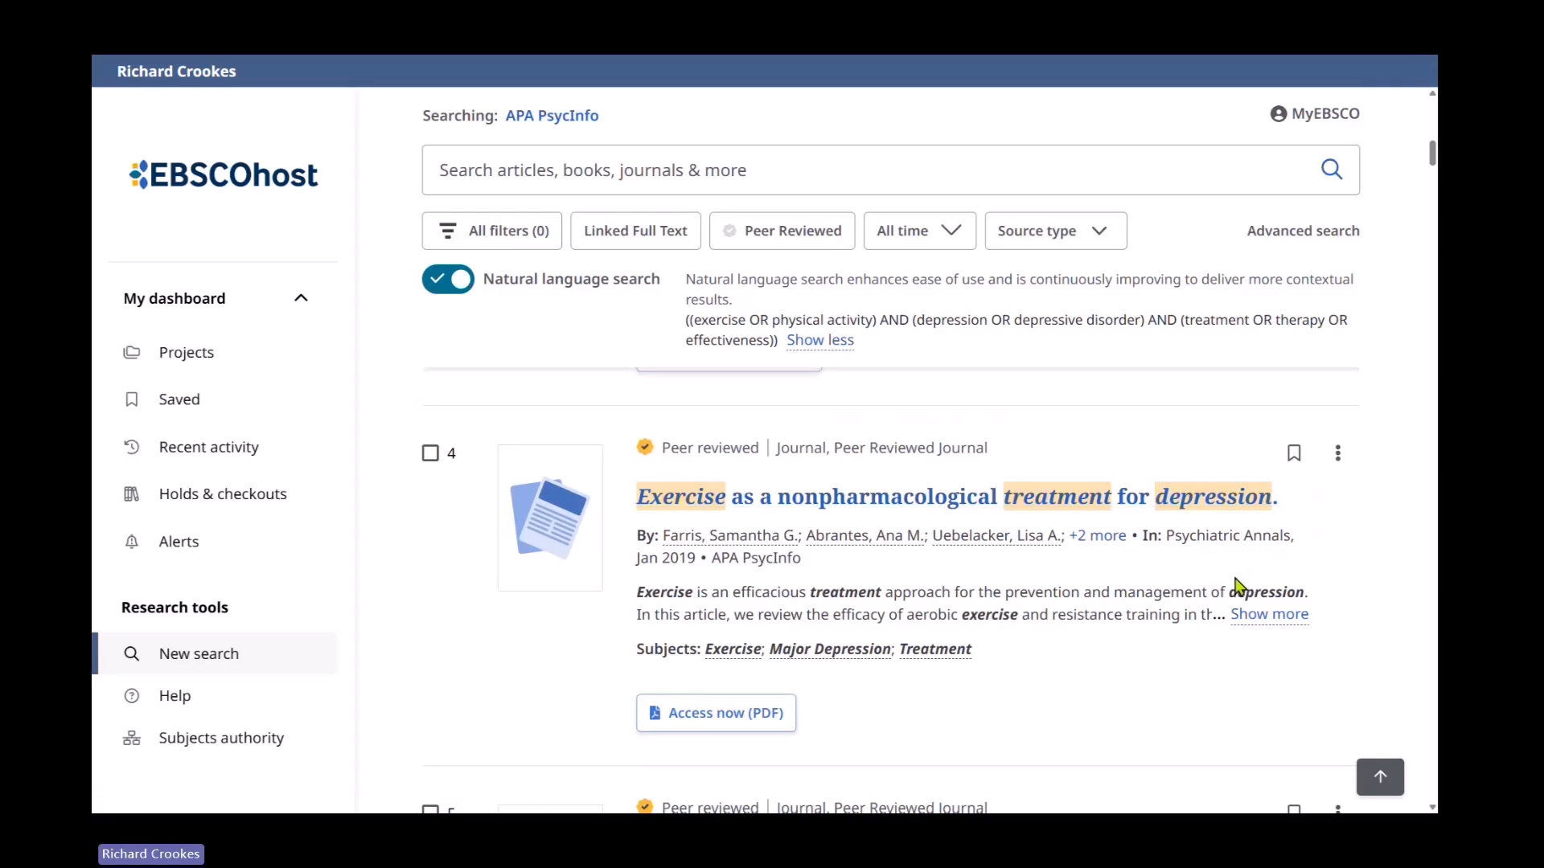
{"action": "scroll", "coordinate": [1238, 583], "scroll_direction": "down", "scroll_amount": 3}
{"action": "scroll", "coordinate": [1233, 586], "scroll_direction": "down", "scroll_amount": 3}
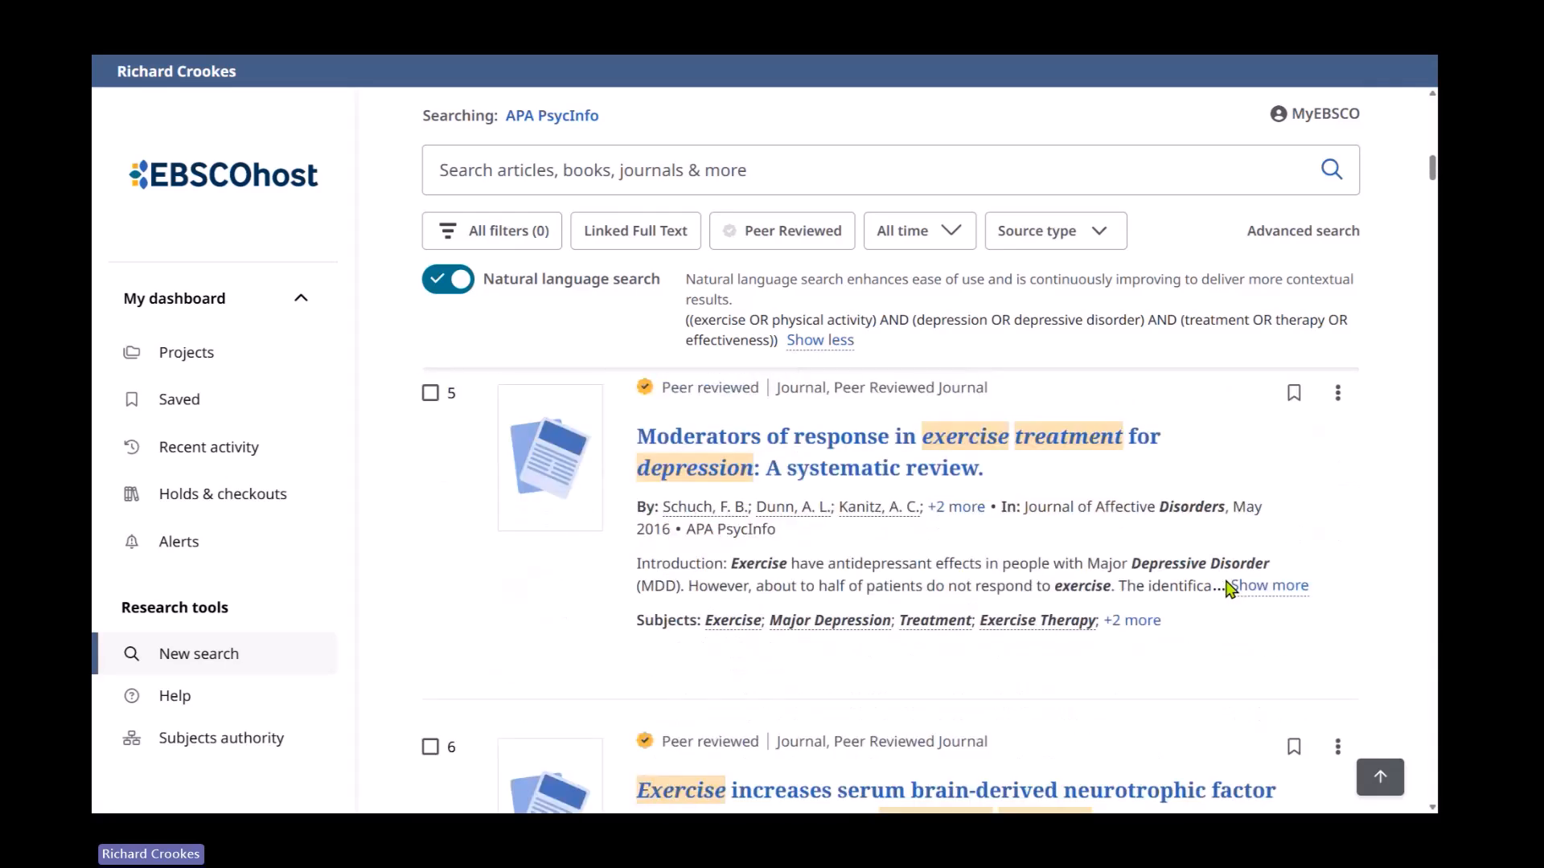
{"action": "scroll", "coordinate": [1218, 593], "scroll_direction": "up", "scroll_amount": 2}
{"action": "scroll", "coordinate": [1219, 593], "scroll_direction": "up", "scroll_amount": 15}
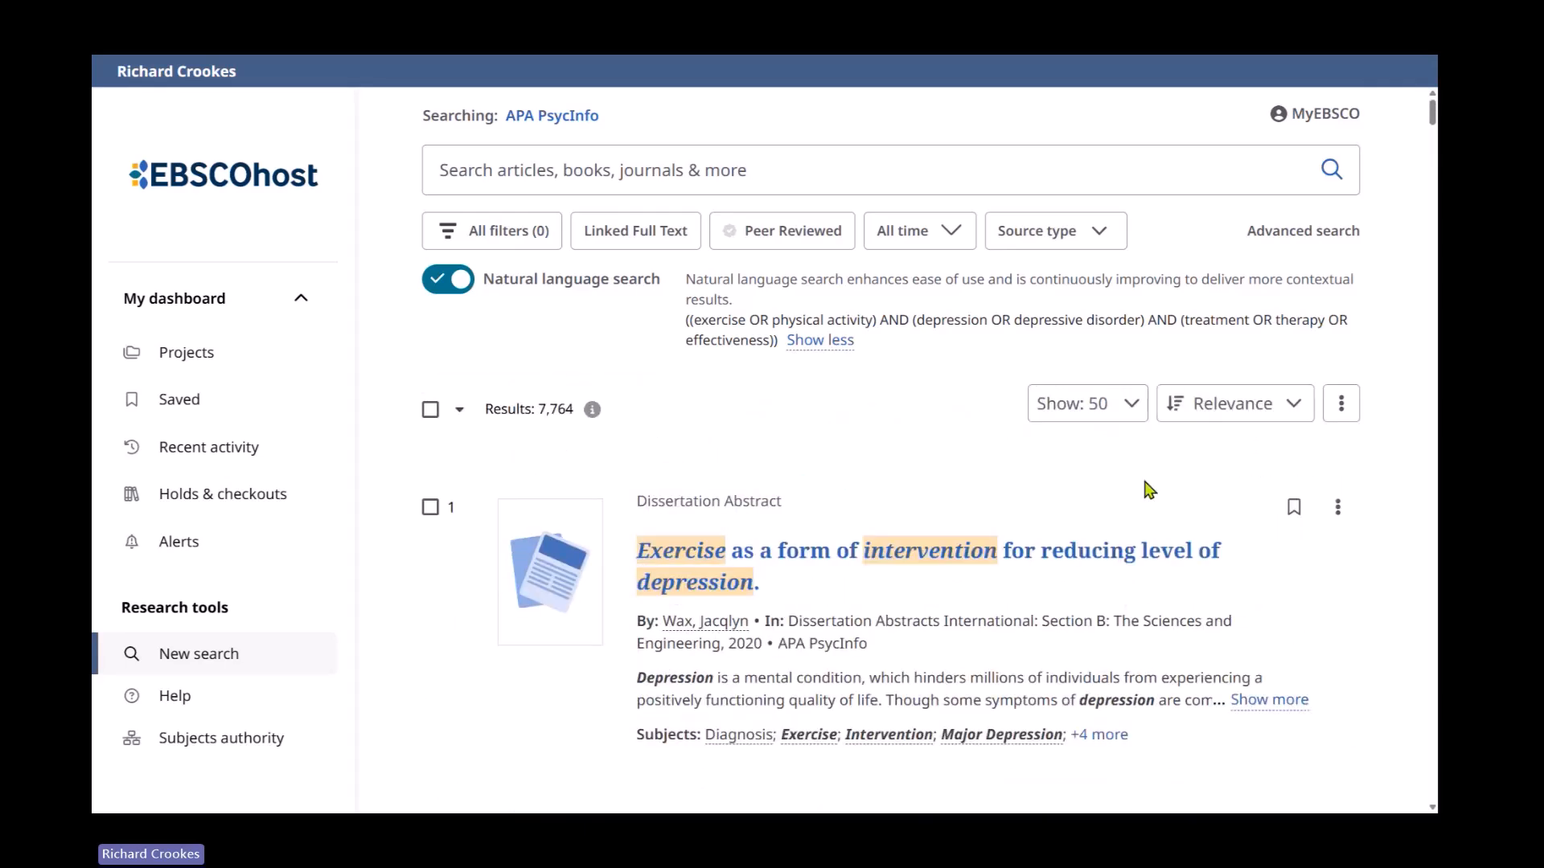
{"action": "key", "text": "ctrl+minus"}
{"action": "key", "text": "ctrl+minus"}
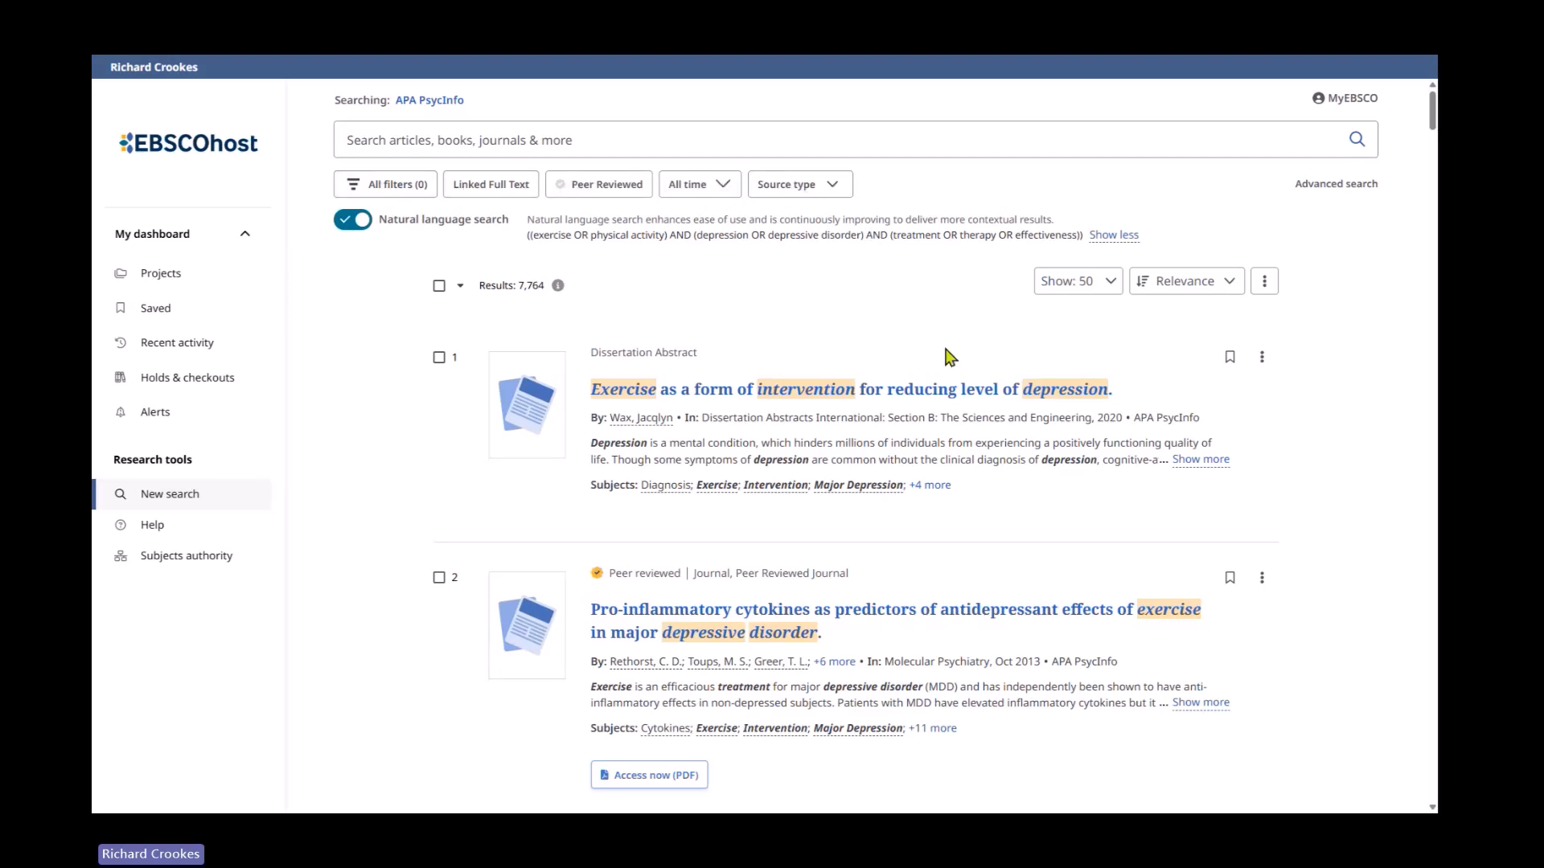
Limit the search results to items with Linked Full Text
{"action": "left_click", "coordinate": [492, 193]}
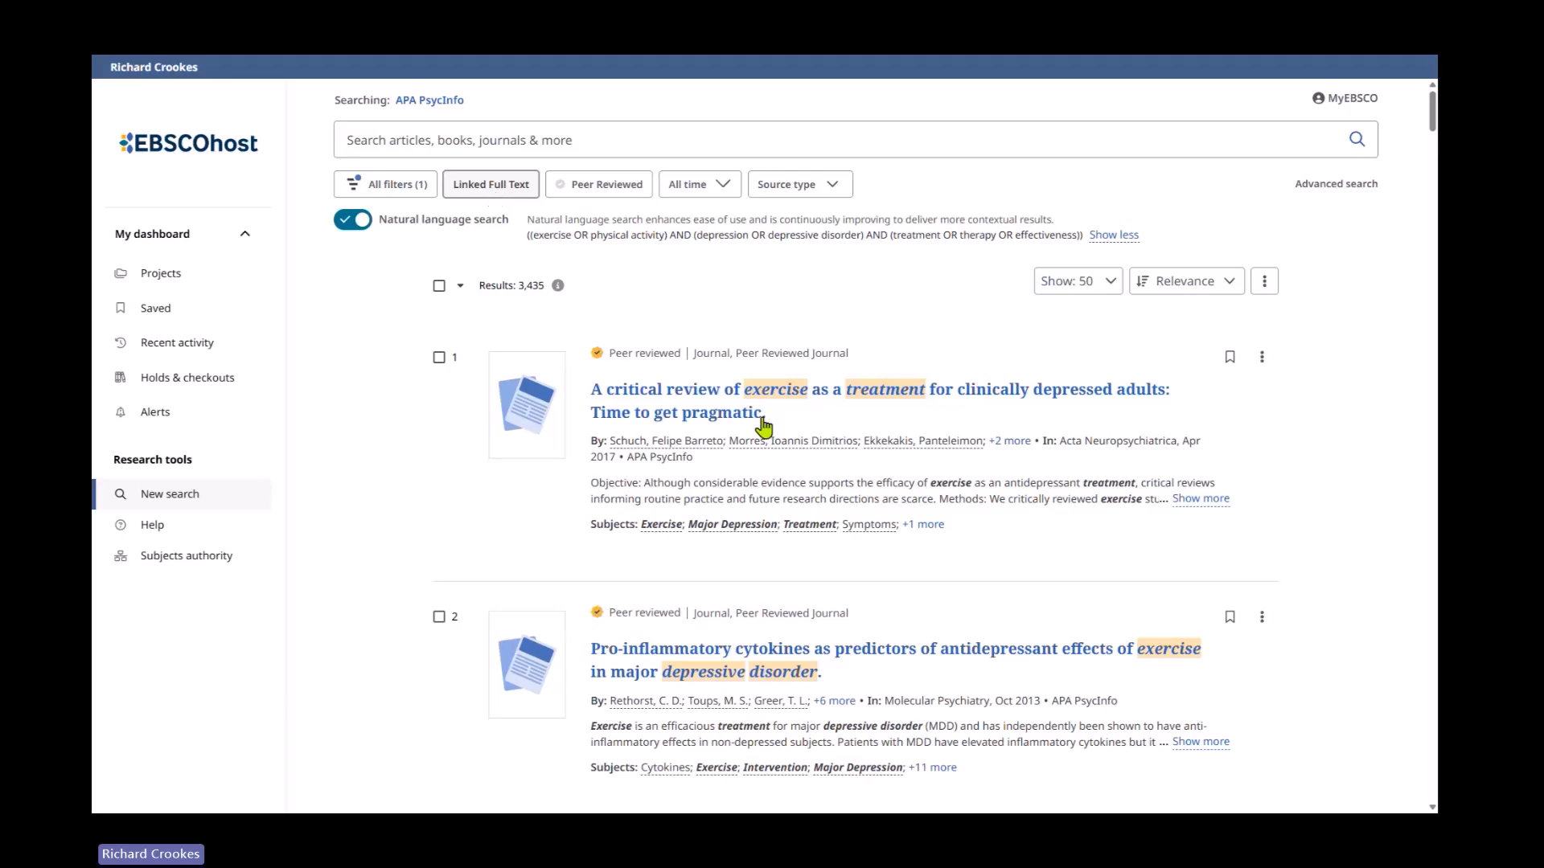
{"action": "scroll", "coordinate": [1020, 510], "scroll_direction": "down", "scroll_amount": 6}
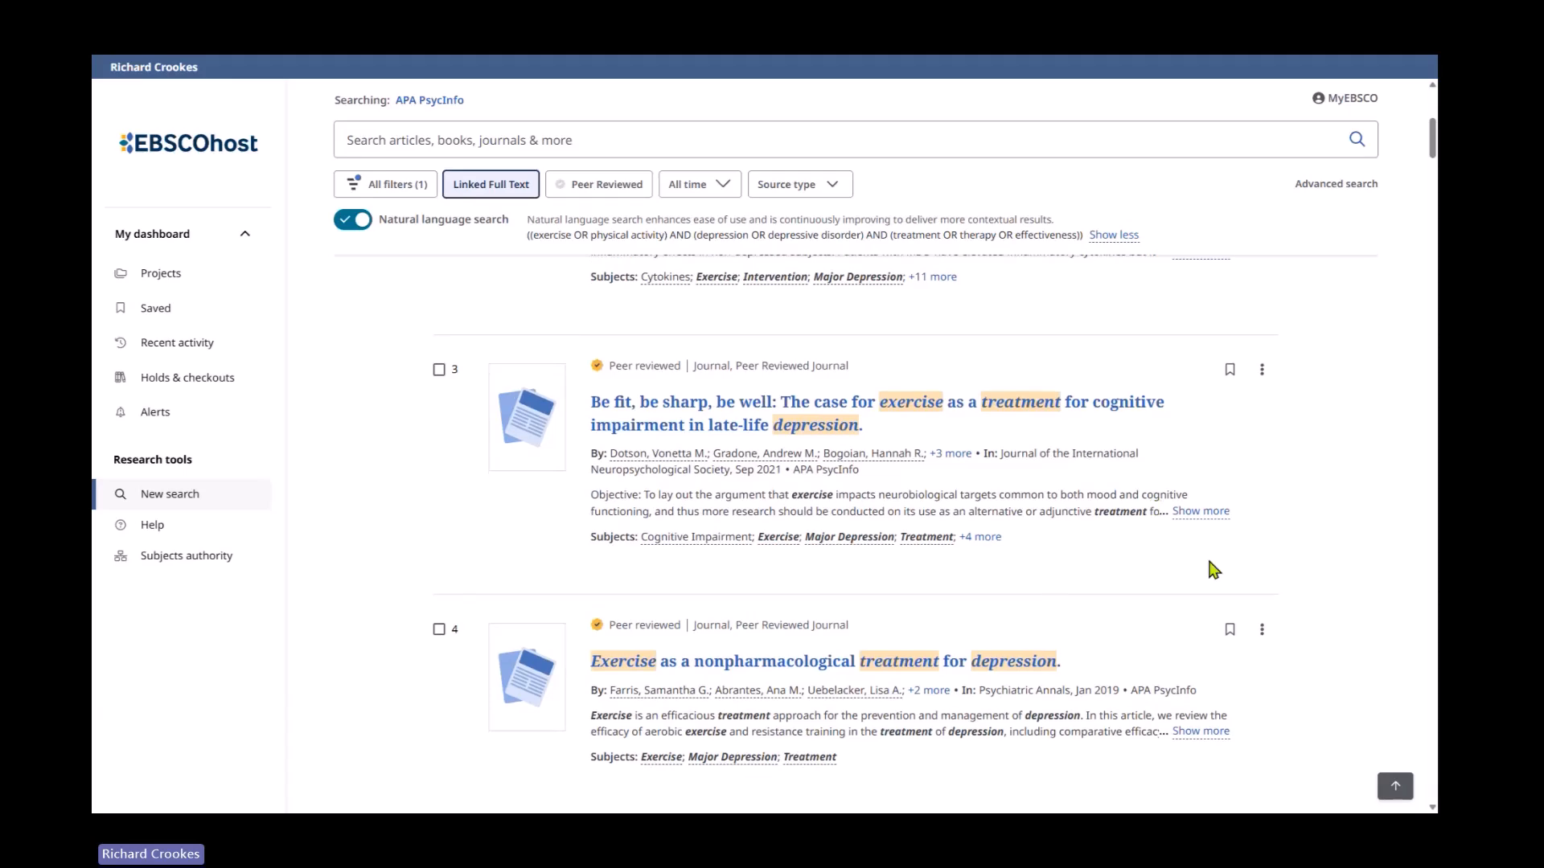
{"action": "scroll", "coordinate": [1231, 583], "scroll_direction": "up", "scroll_amount": 6}
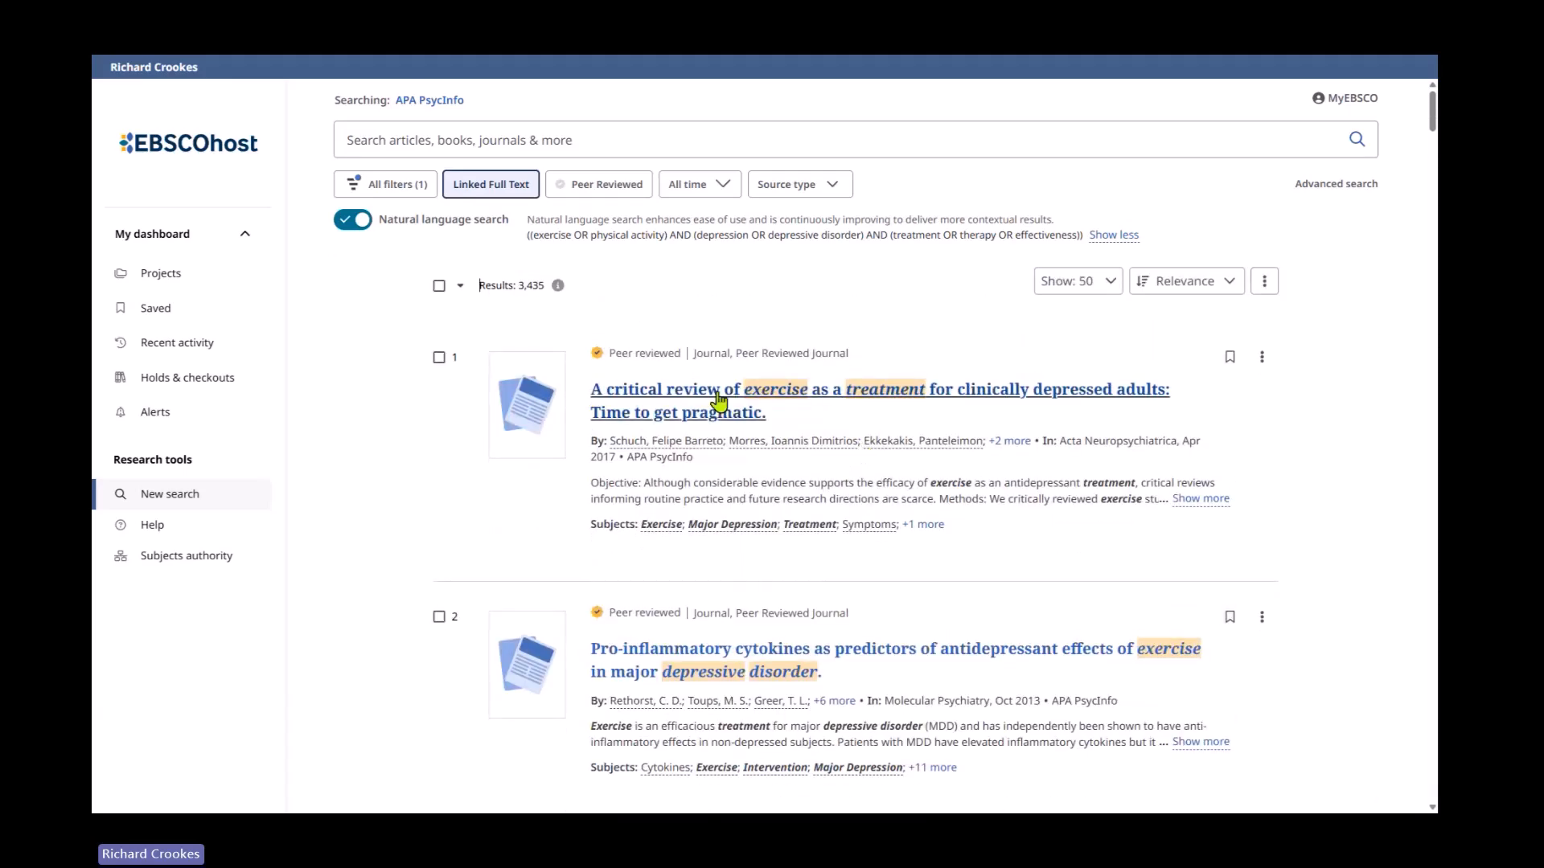
Expand the first result's subjects, view the full record of "A critical review of exercise as a treatment for clinically depressed adults", and return to the results
{"action": "left_click", "coordinate": [923, 525]}
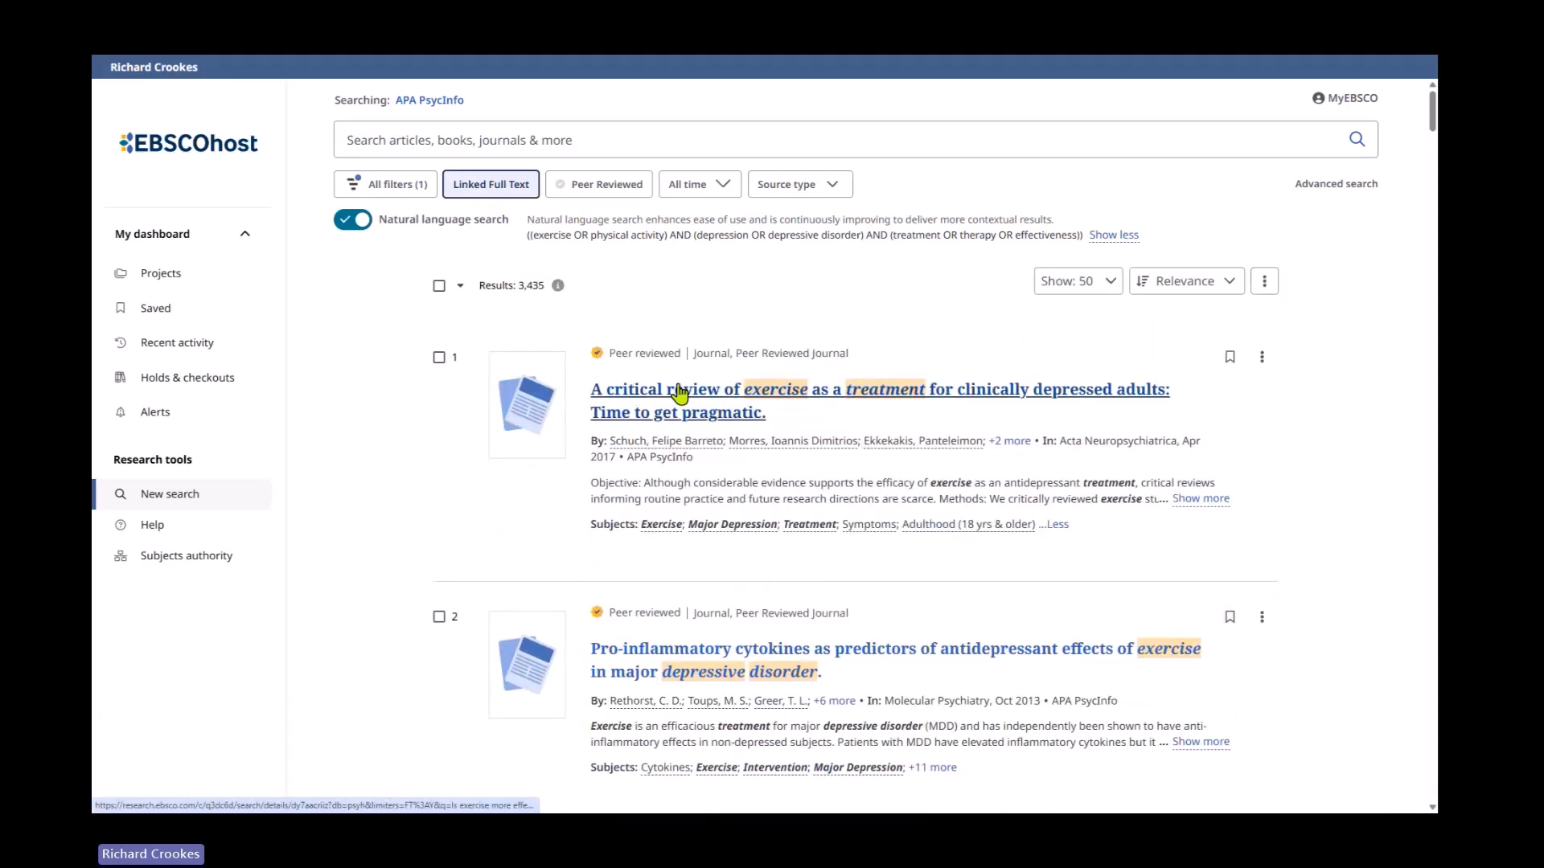
{"action": "left_click", "coordinate": [659, 411]}
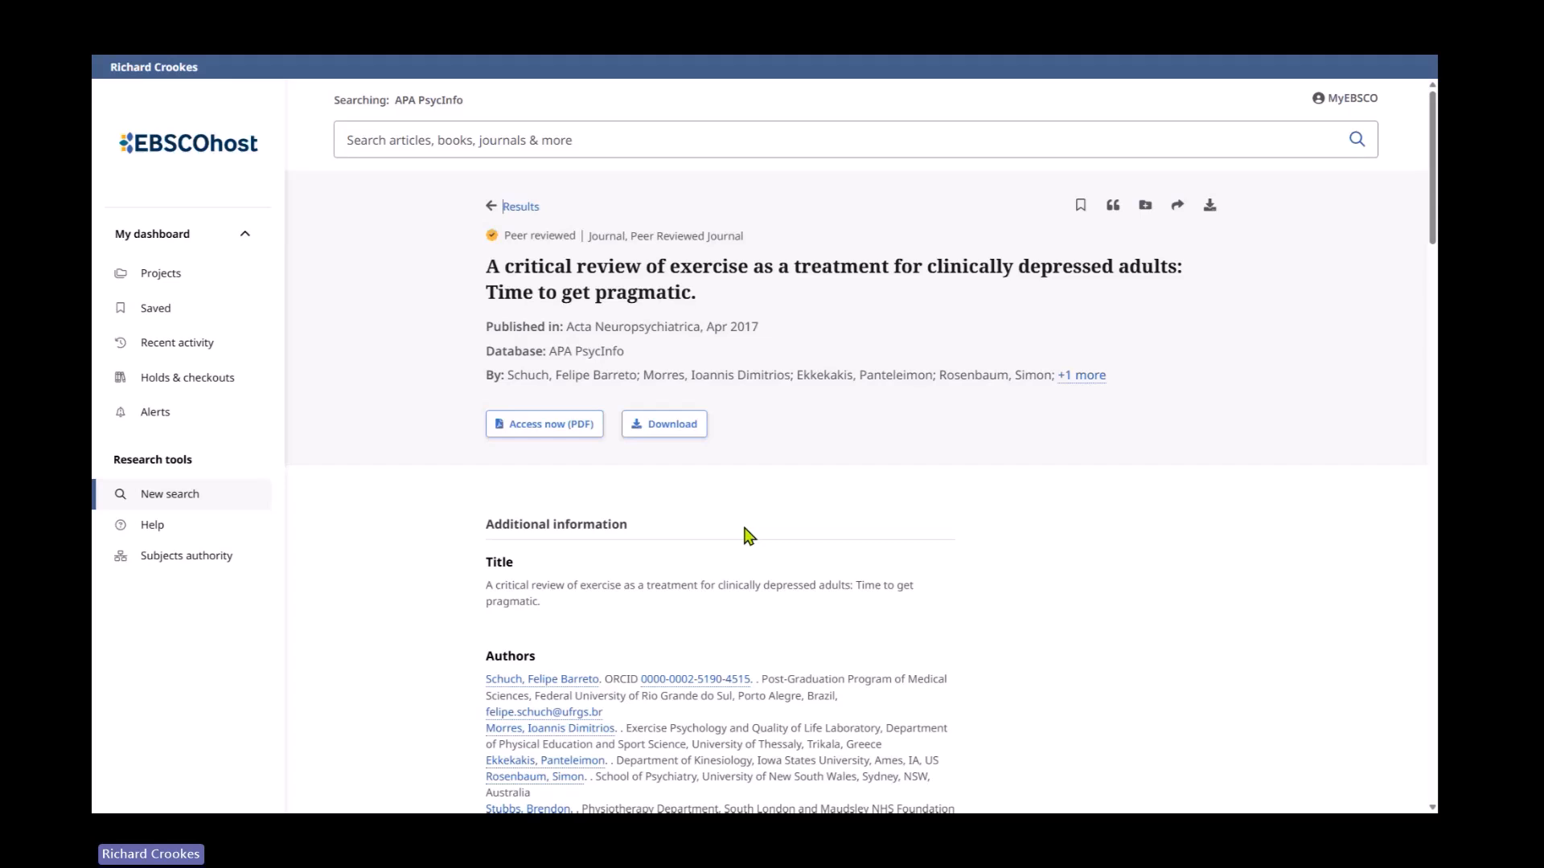
{"action": "left_click", "coordinate": [518, 207]}
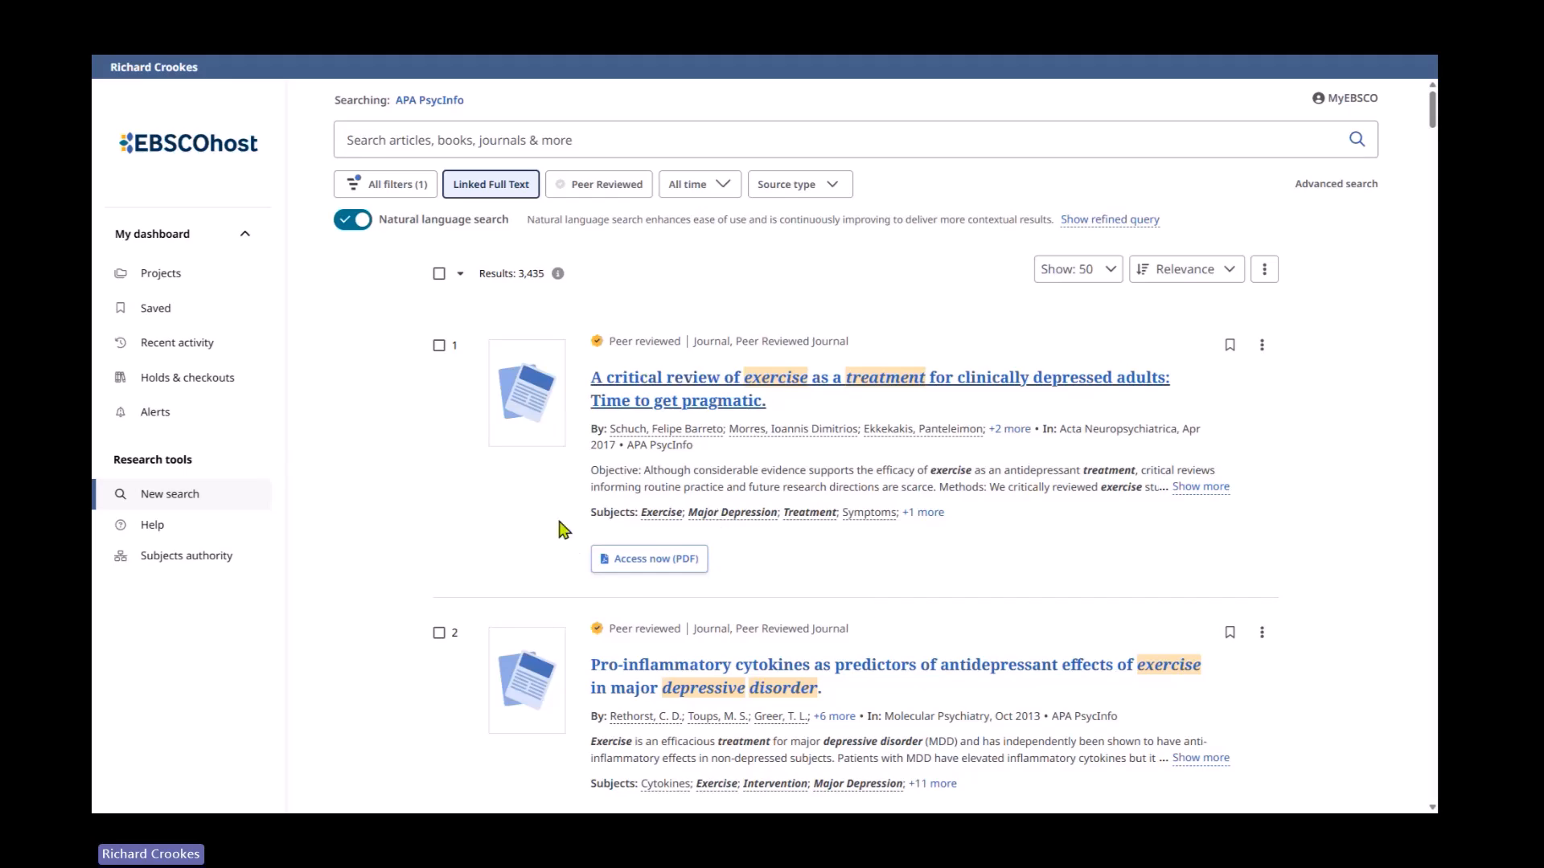
Limit the search results to Peer Reviewed publications
{"action": "scroll", "coordinate": [644, 496], "scroll_direction": "down", "scroll_amount": 2}
{"action": "scroll", "coordinate": [742, 576], "scroll_direction": "up", "scroll_amount": 2}
{"action": "left_click", "coordinate": [591, 189]}
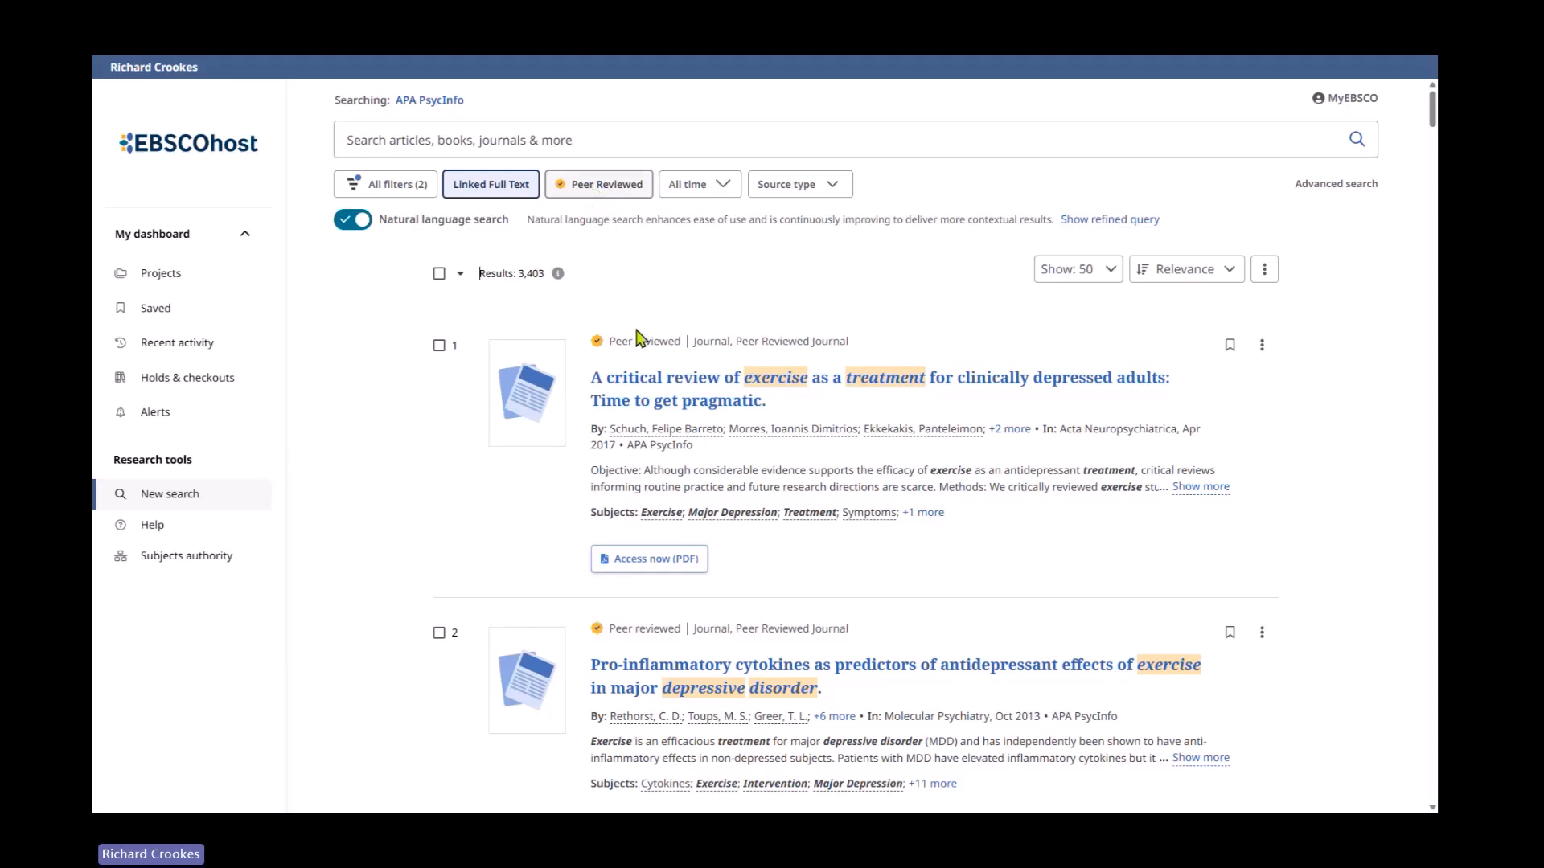
Limit the search results to the past 5 years and display the available source types
{"action": "left_click", "coordinate": [707, 201]}
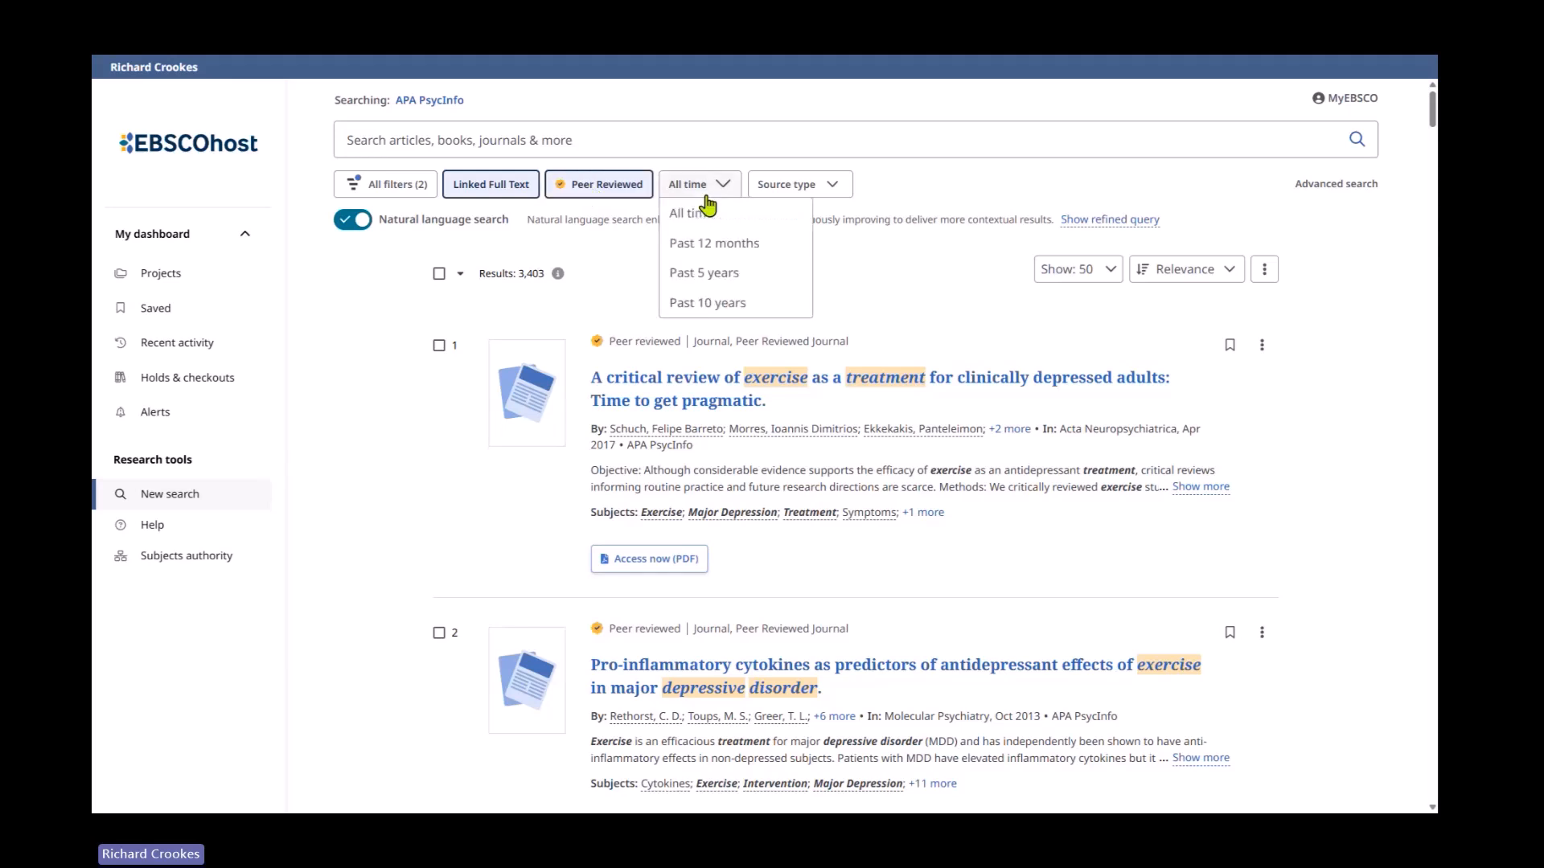
{"action": "left_click", "coordinate": [725, 276]}
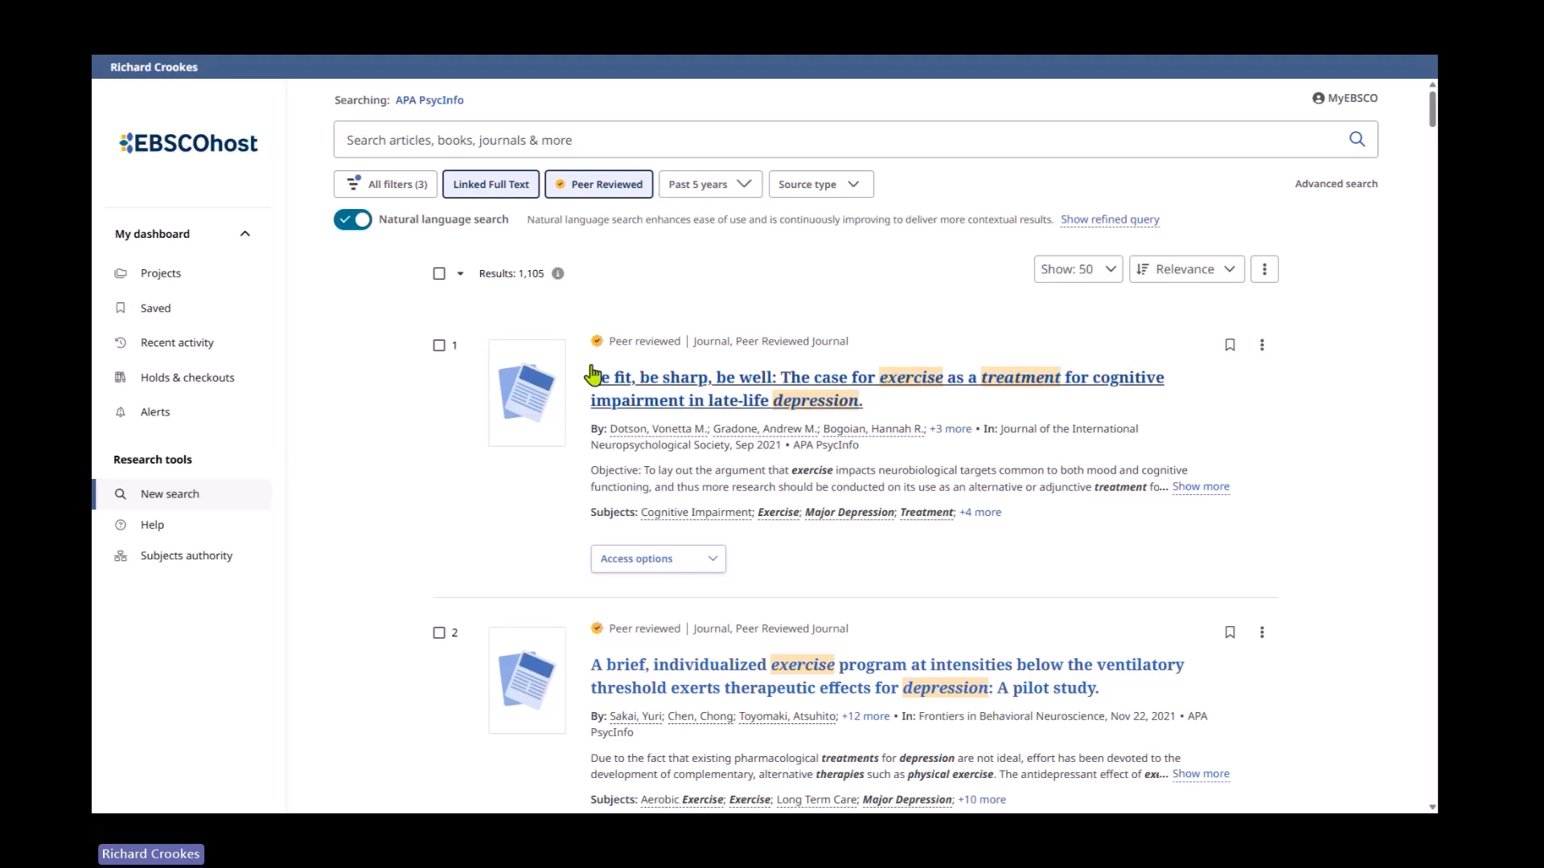
{"action": "left_click", "coordinate": [855, 184]}
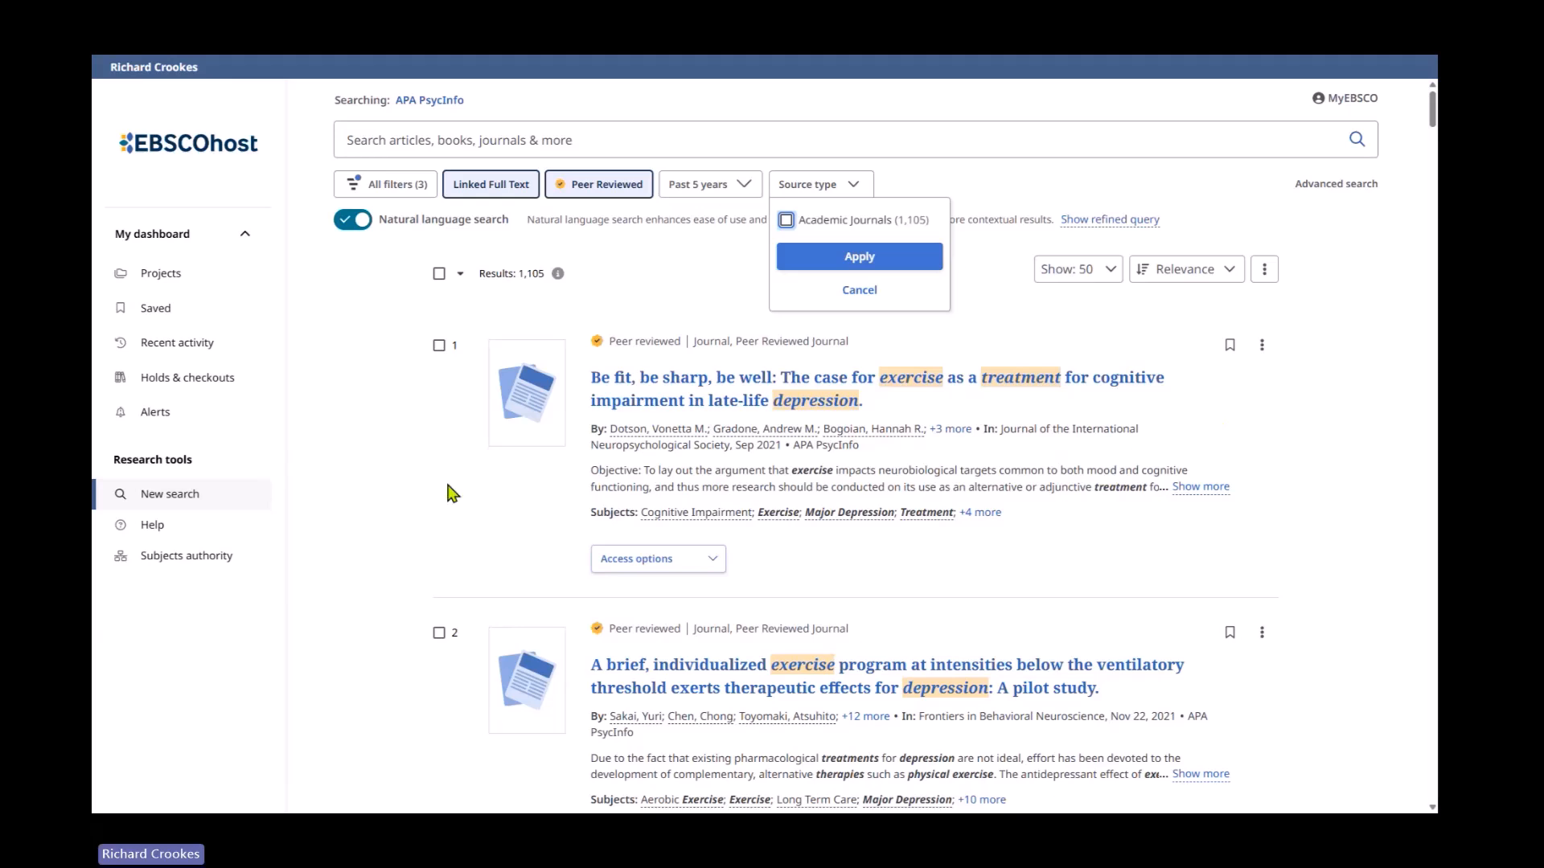
Start a new advanced search and display its search options
{"action": "left_click", "coordinate": [189, 506]}
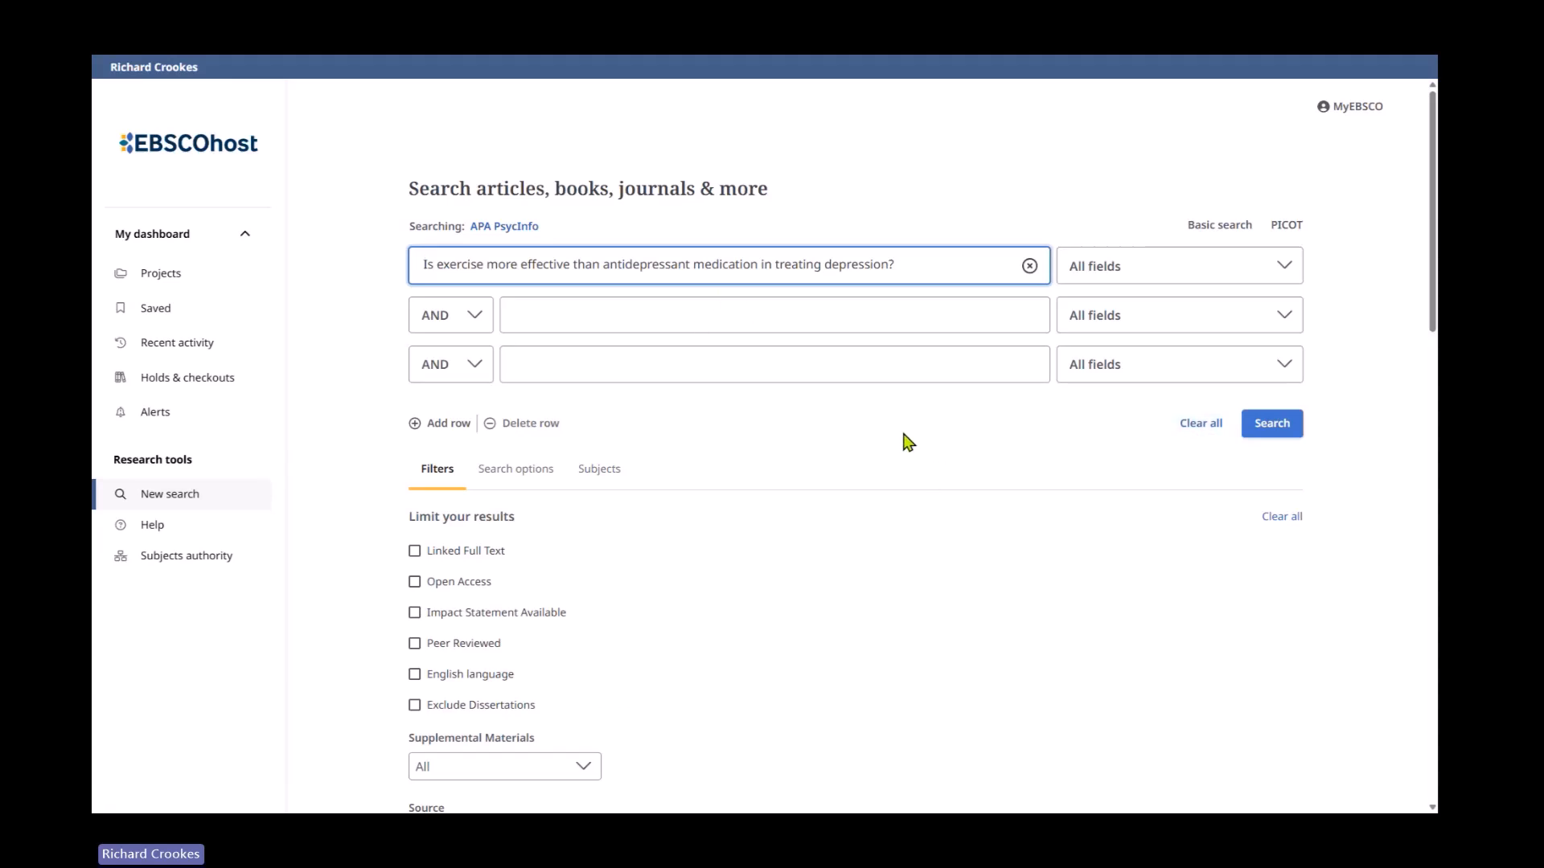
{"action": "scroll", "coordinate": [904, 438], "scroll_direction": "down", "scroll_amount": 1}
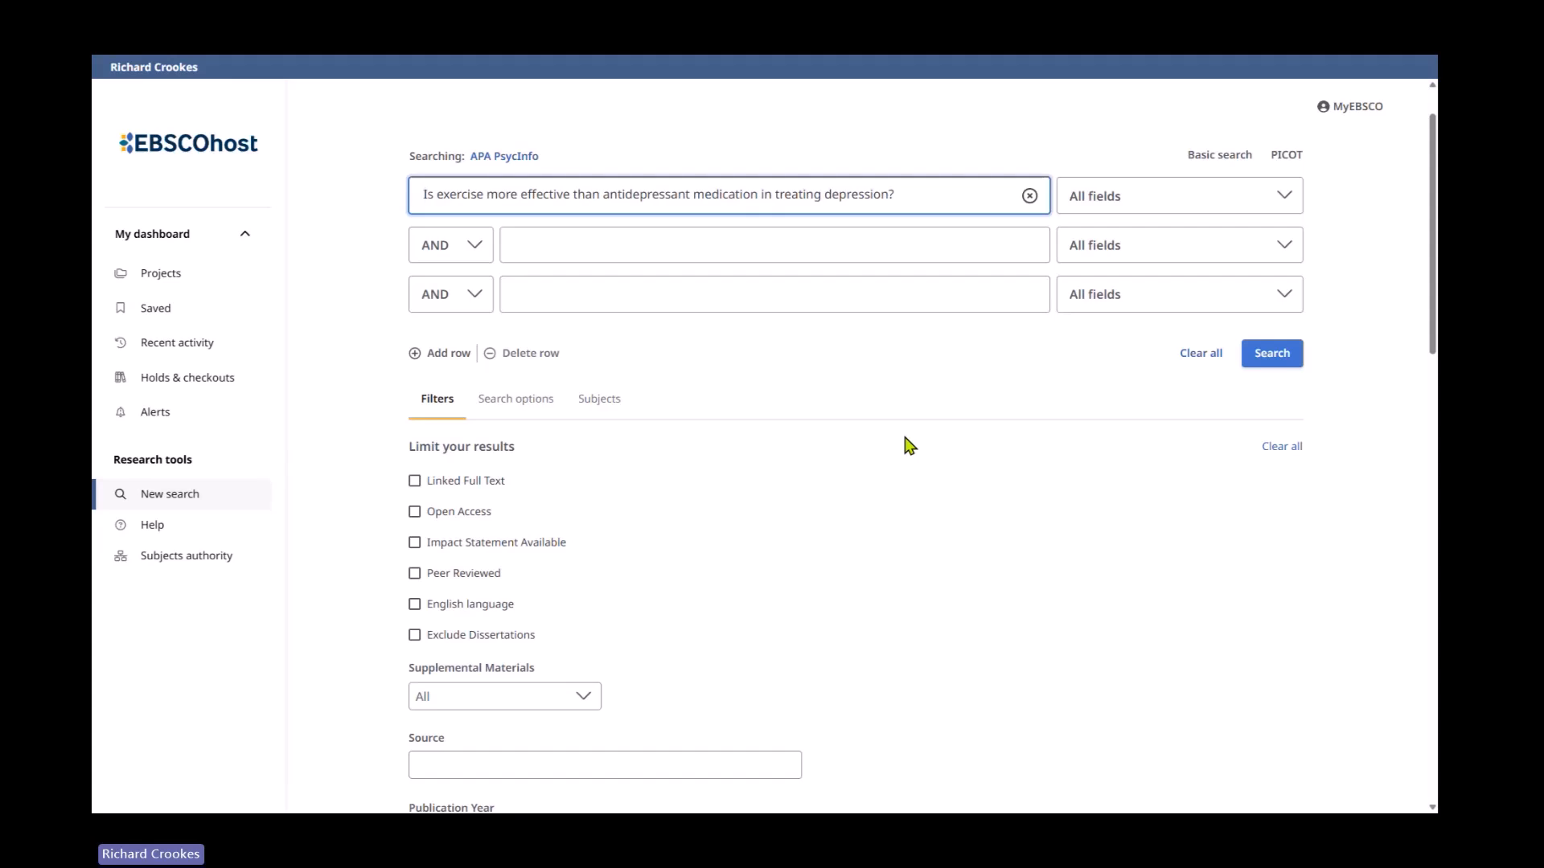
{"action": "left_click", "coordinate": [526, 399]}
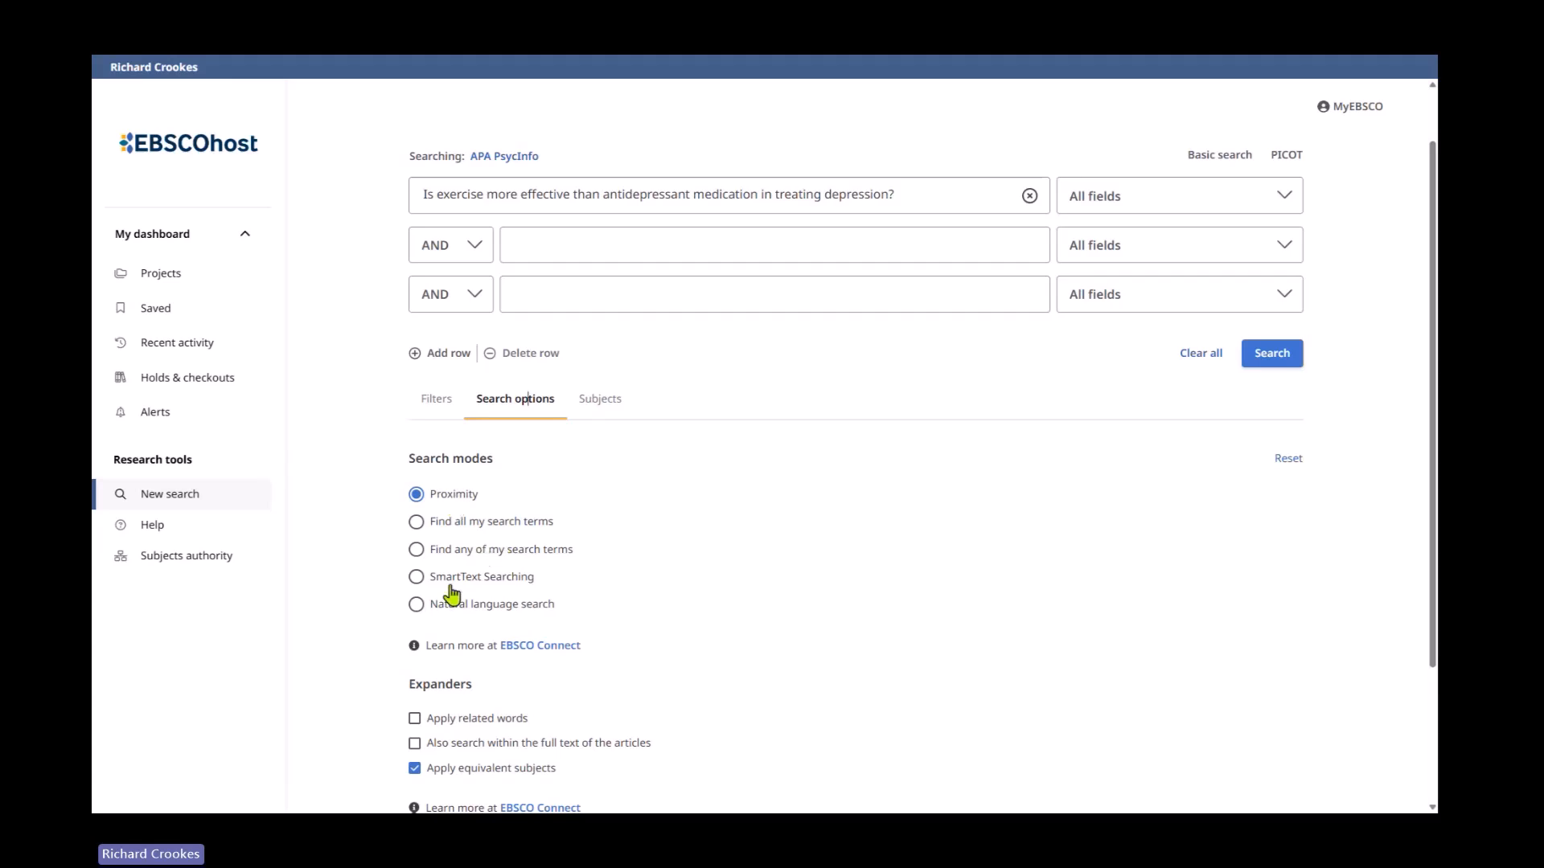
Open the EBSCO Connect article on search modes and highlight the mode descriptions and the "web N5 accessibility" proximity example
{"action": "left_click", "coordinate": [544, 652]}
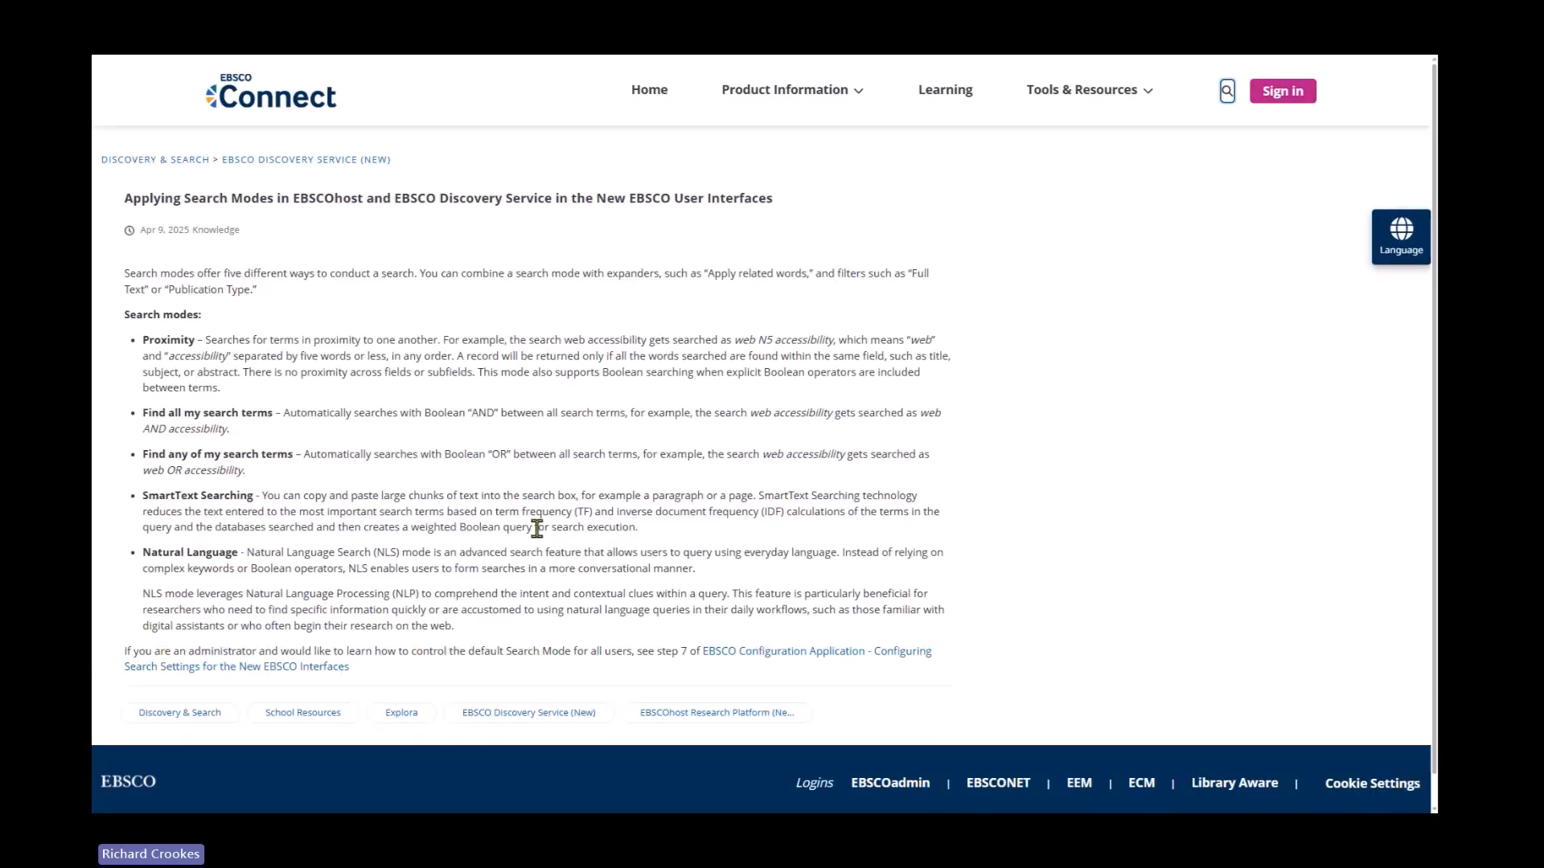
{"action": "left_click_drag", "start_coordinate": [143, 344], "coordinate": [473, 635]}
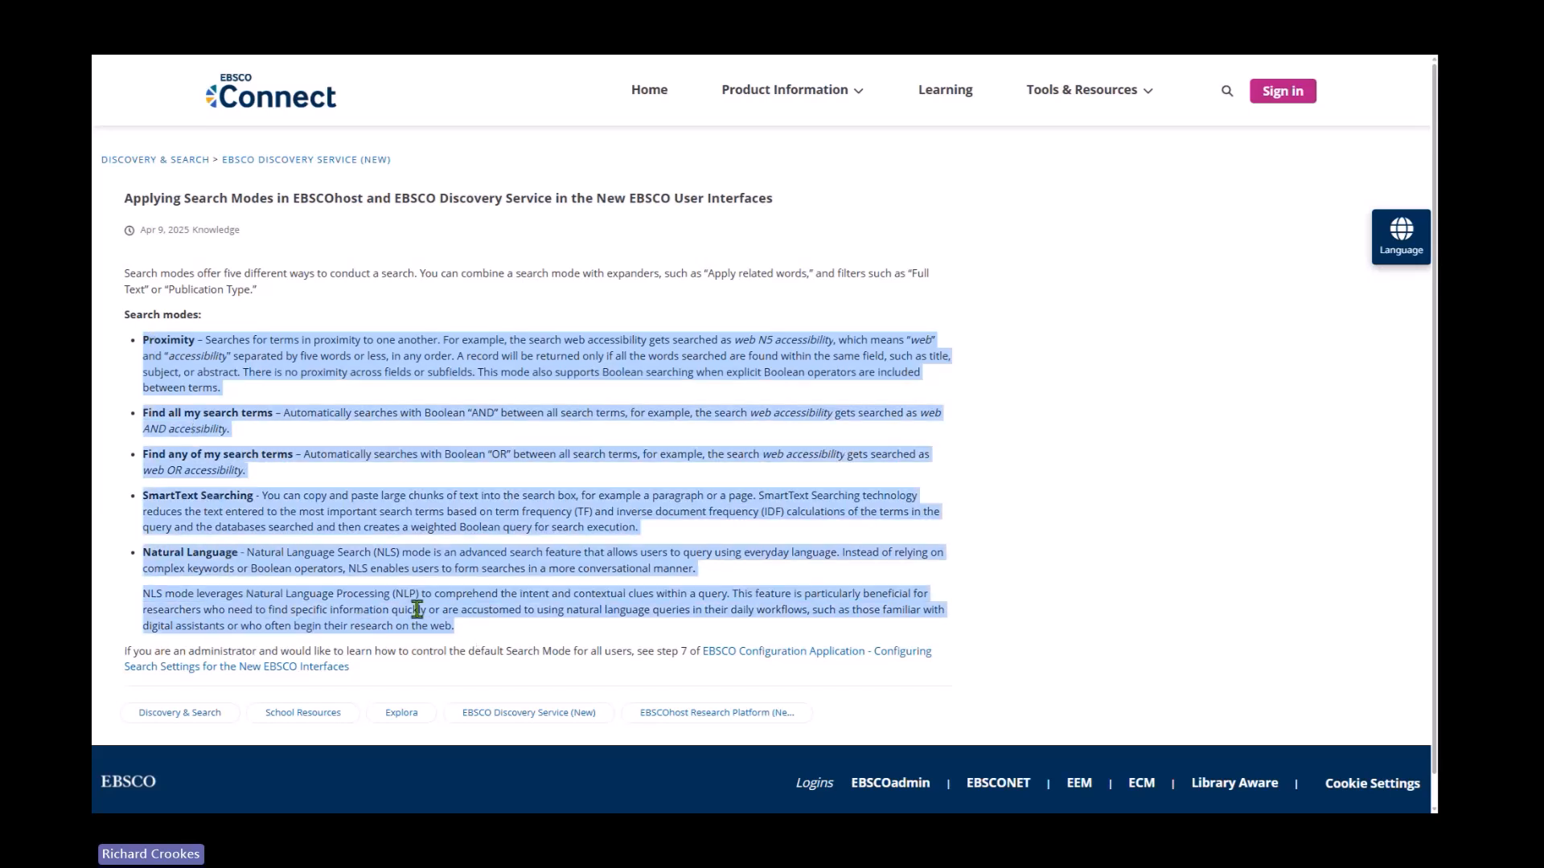
{"action": "left_click", "coordinate": [186, 548]}
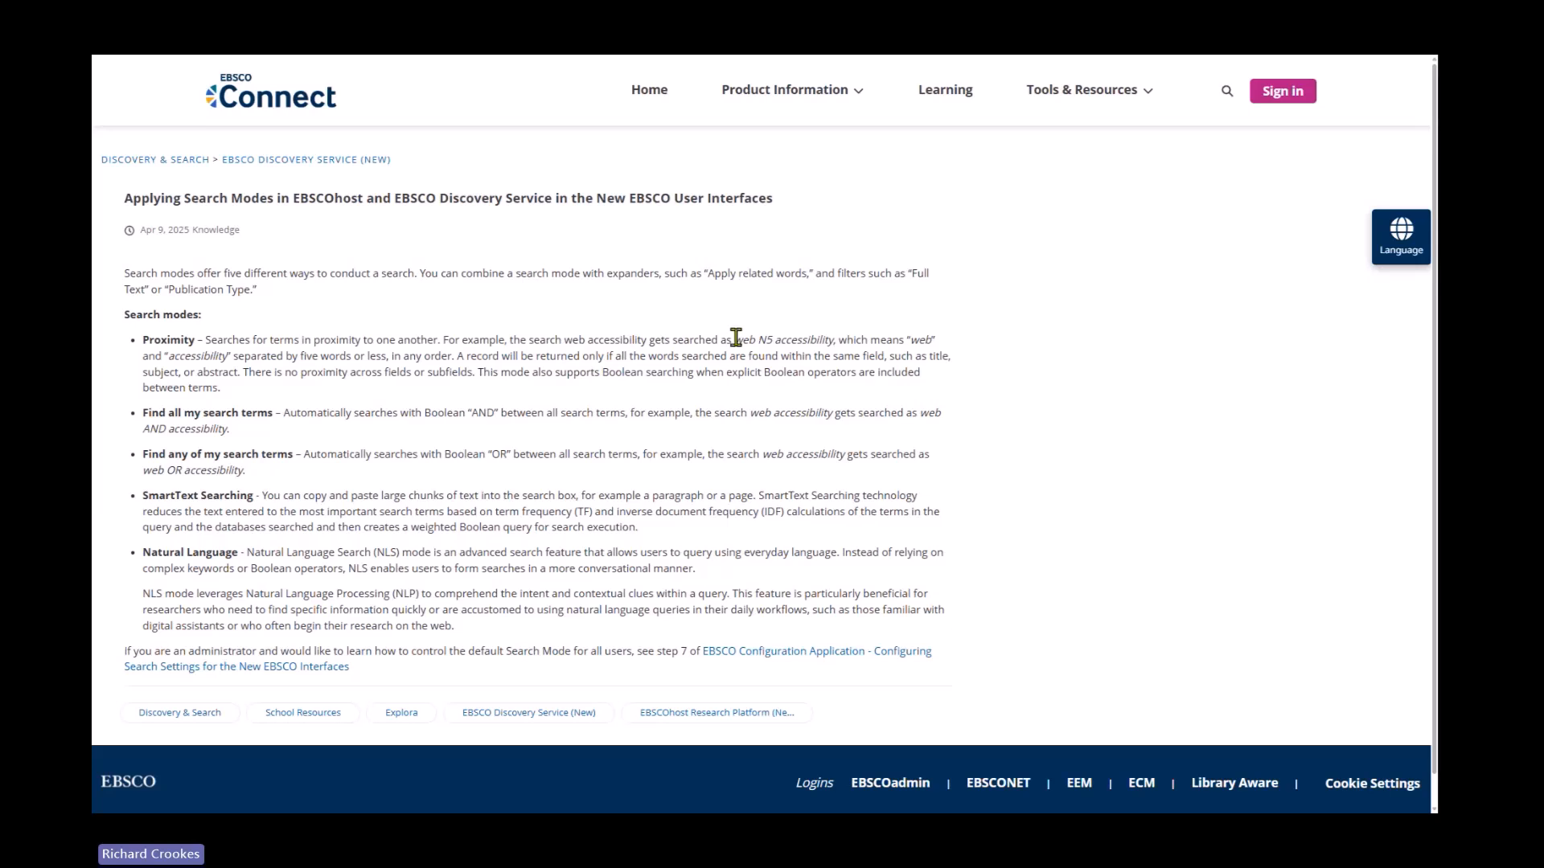
{"action": "left_click_drag", "start_coordinate": [734, 340], "coordinate": [837, 340]}
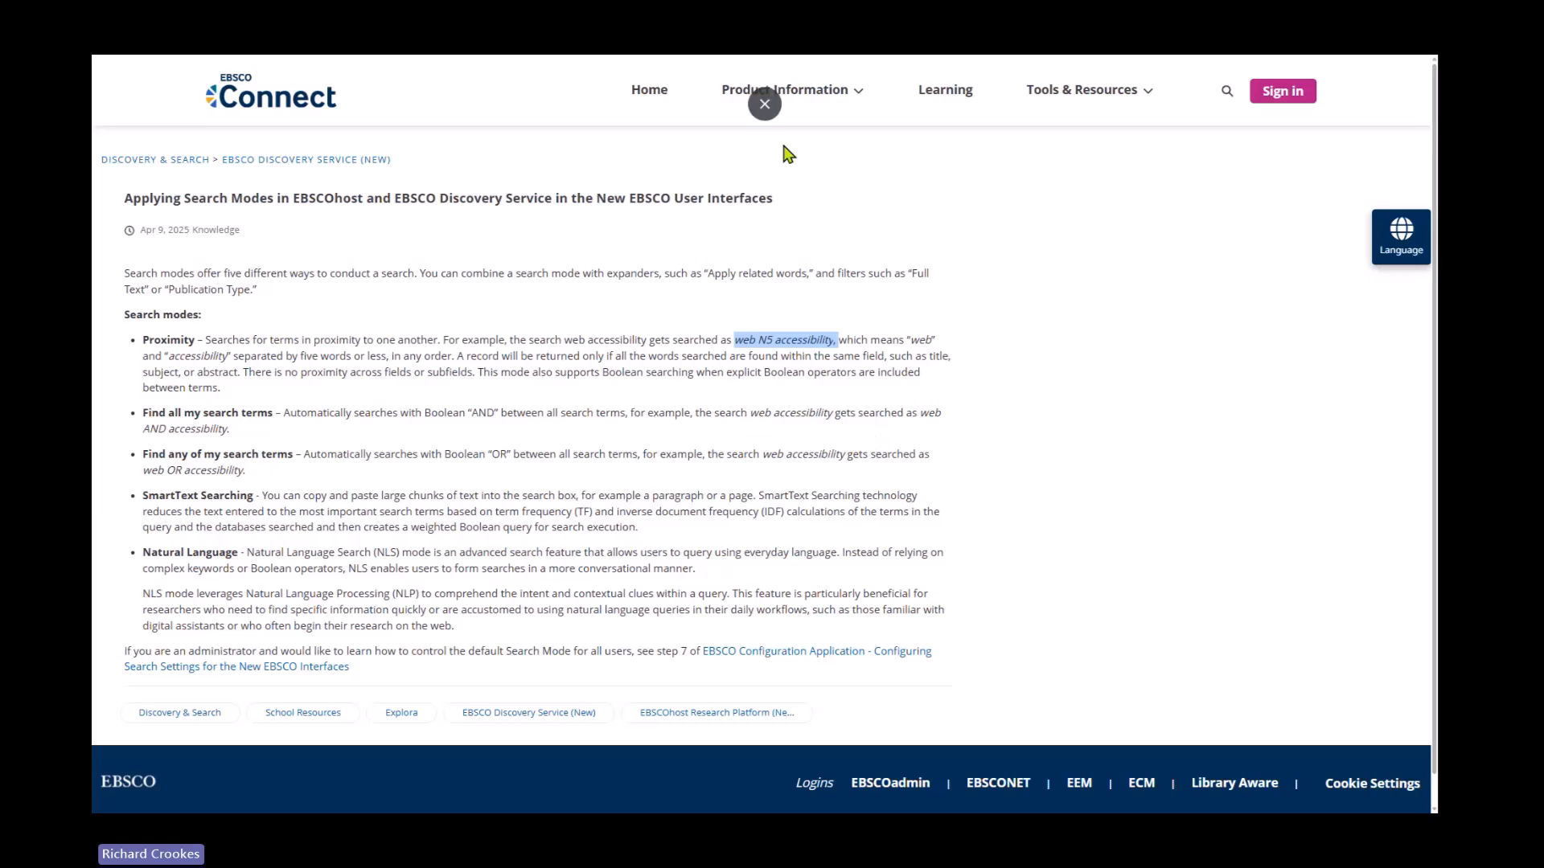
{"action": "left_click", "coordinate": [762, 106]}
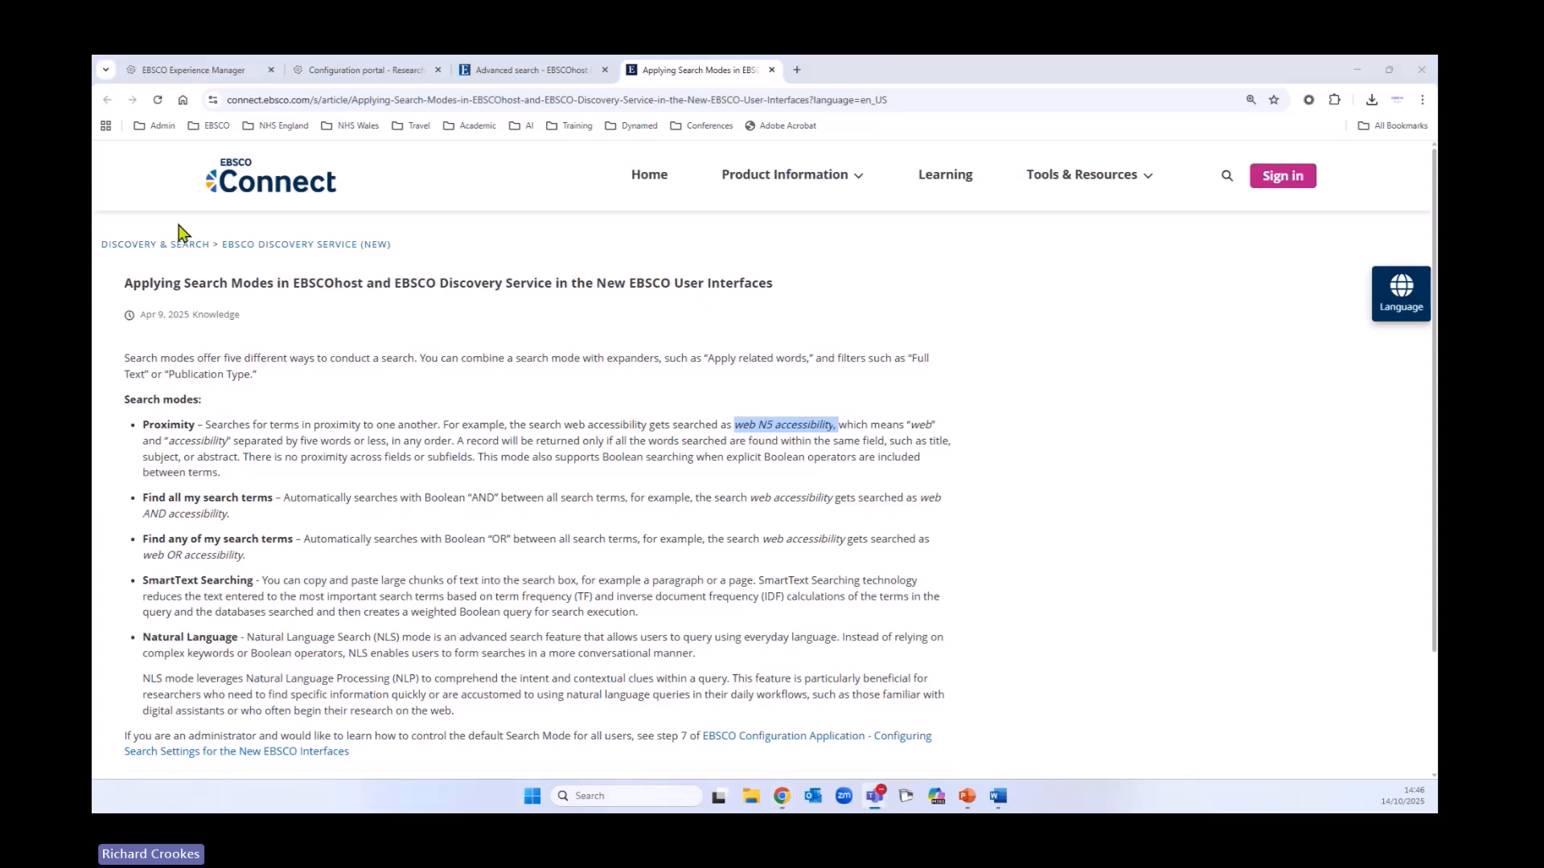
Return to the EBSCOhost advanced search and examine the available search modes and expanders
{"action": "left_click", "coordinate": [498, 81]}
{"action": "scroll", "coordinate": [989, 489], "scroll_direction": "down", "scroll_amount": 1}
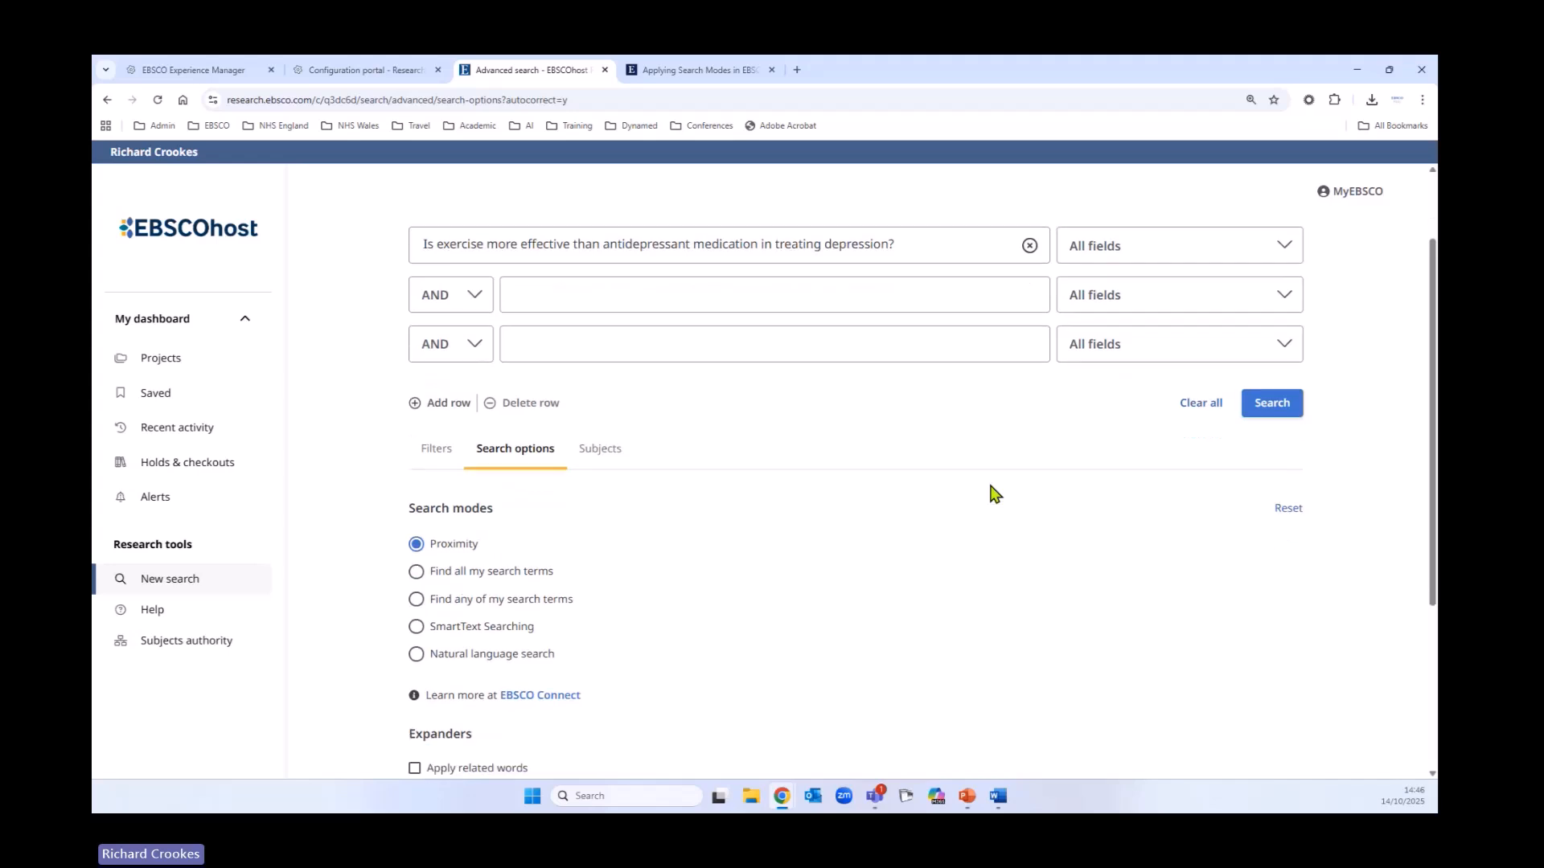
{"action": "scroll", "coordinate": [731, 448], "scroll_direction": "down", "scroll_amount": 3}
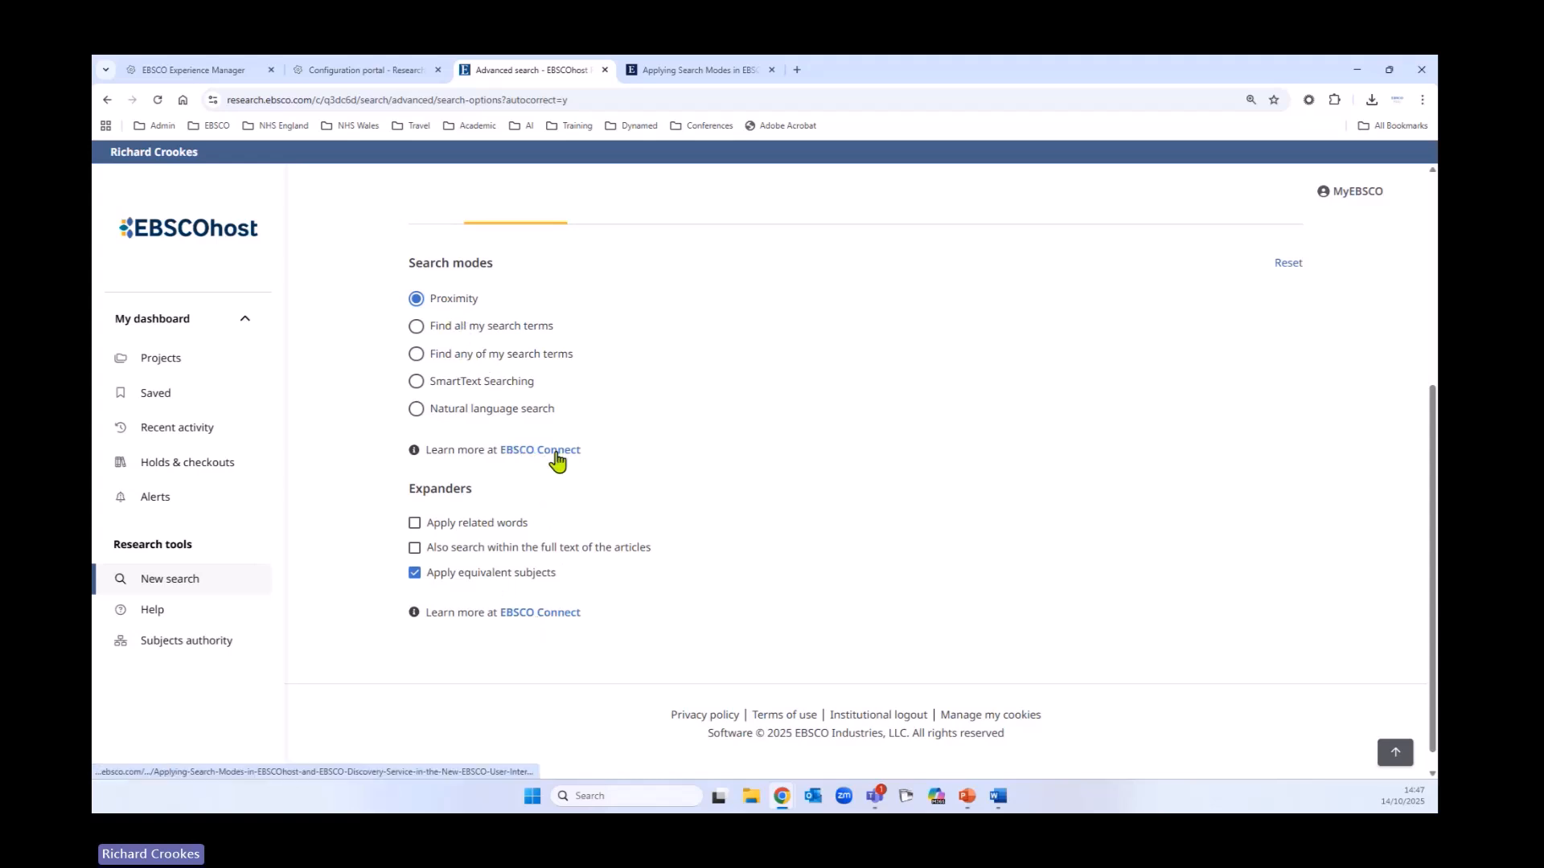
{"action": "scroll", "coordinate": [863, 551], "scroll_direction": "up", "scroll_amount": 3}
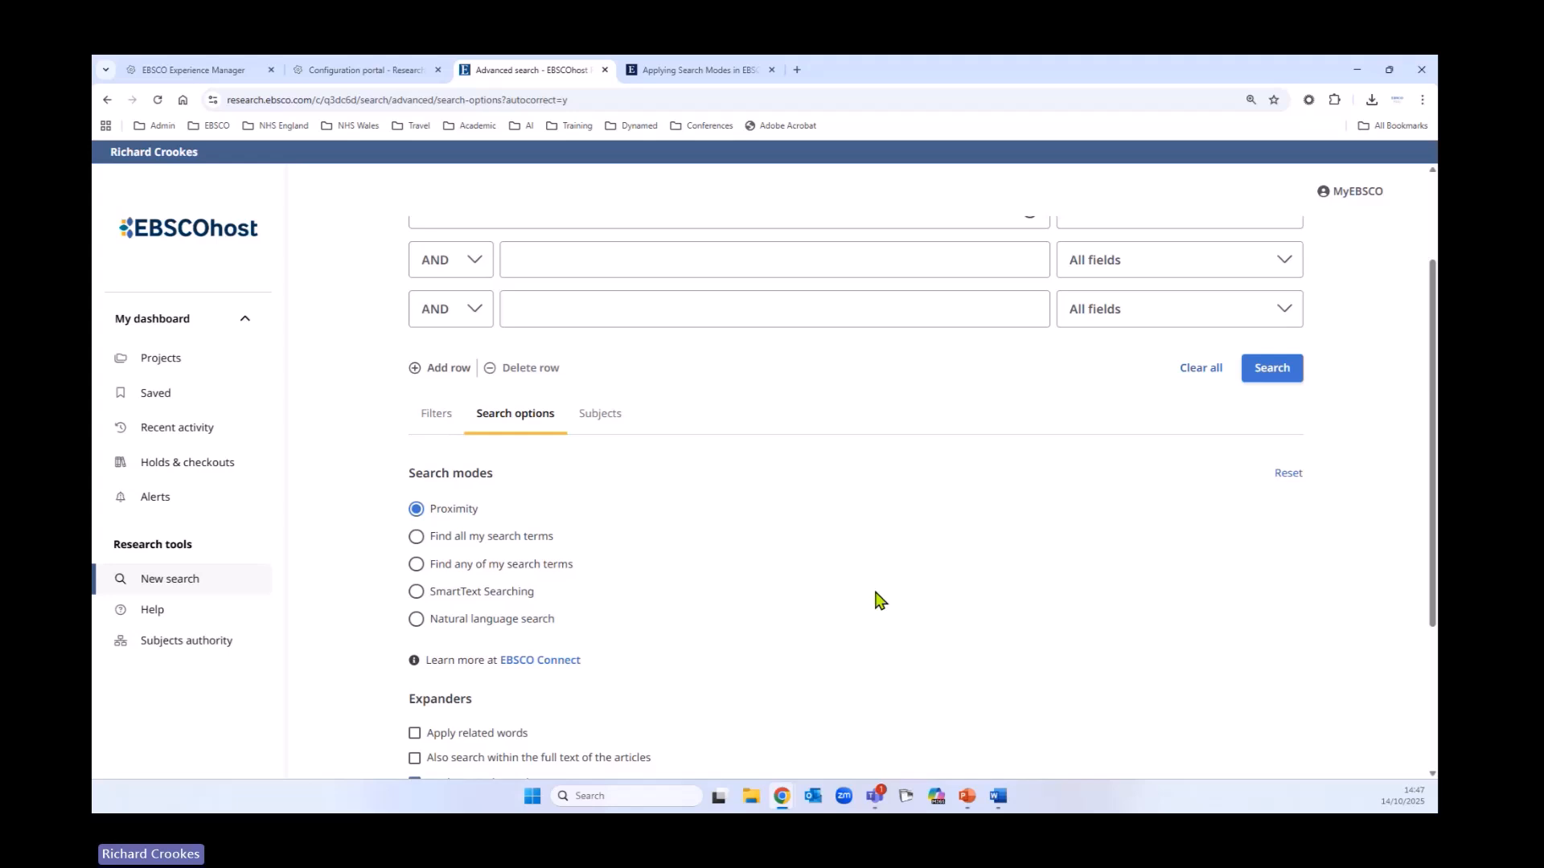
{"action": "scroll", "coordinate": [909, 555], "scroll_direction": "down", "scroll_amount": 1}
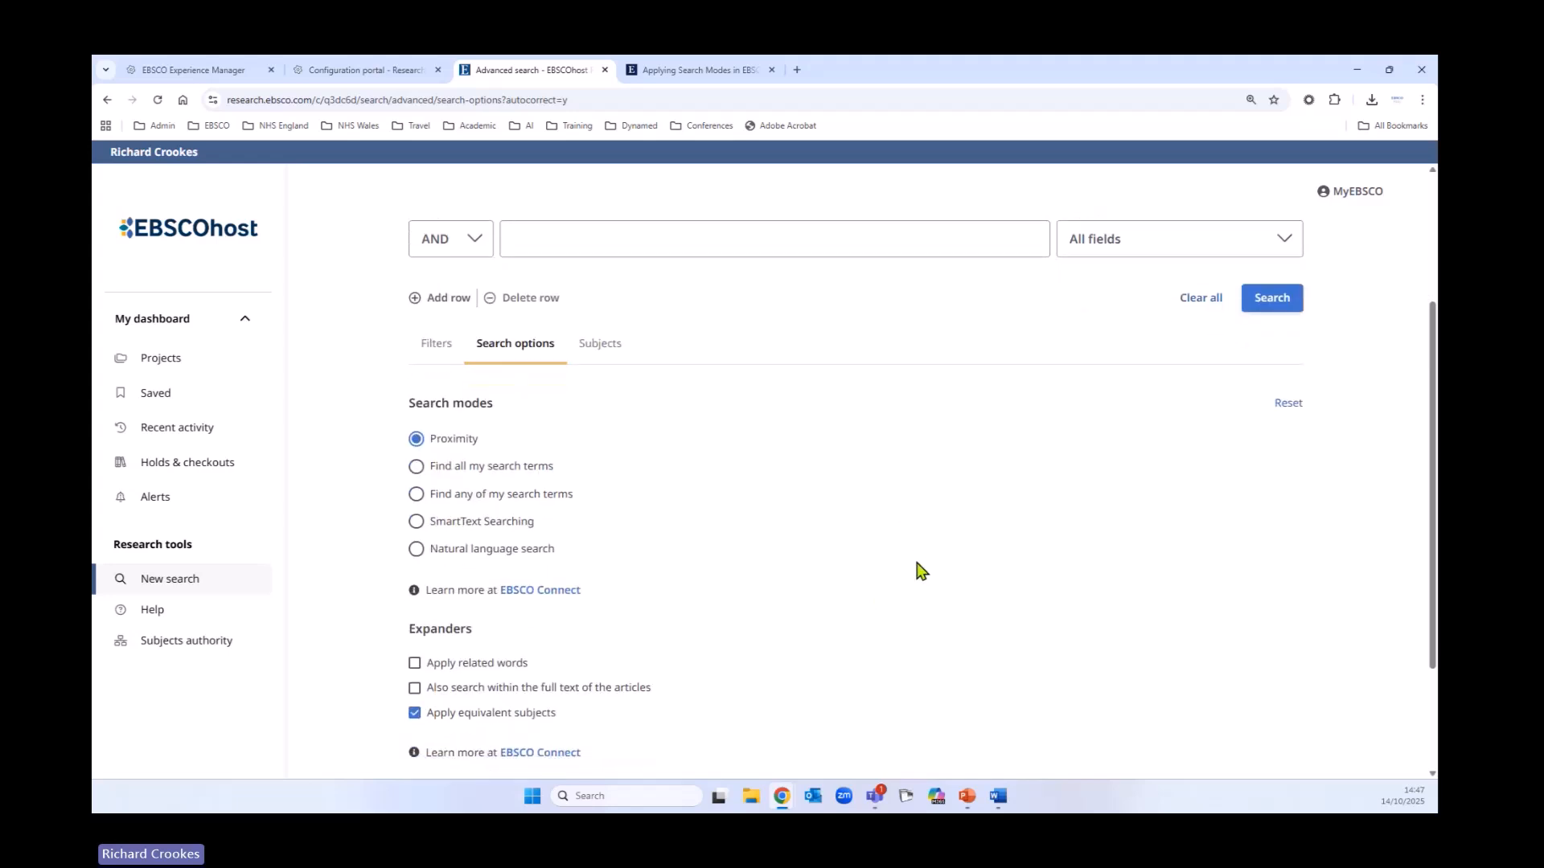
{"action": "scroll", "coordinate": [979, 573], "scroll_direction": "down", "scroll_amount": 2}
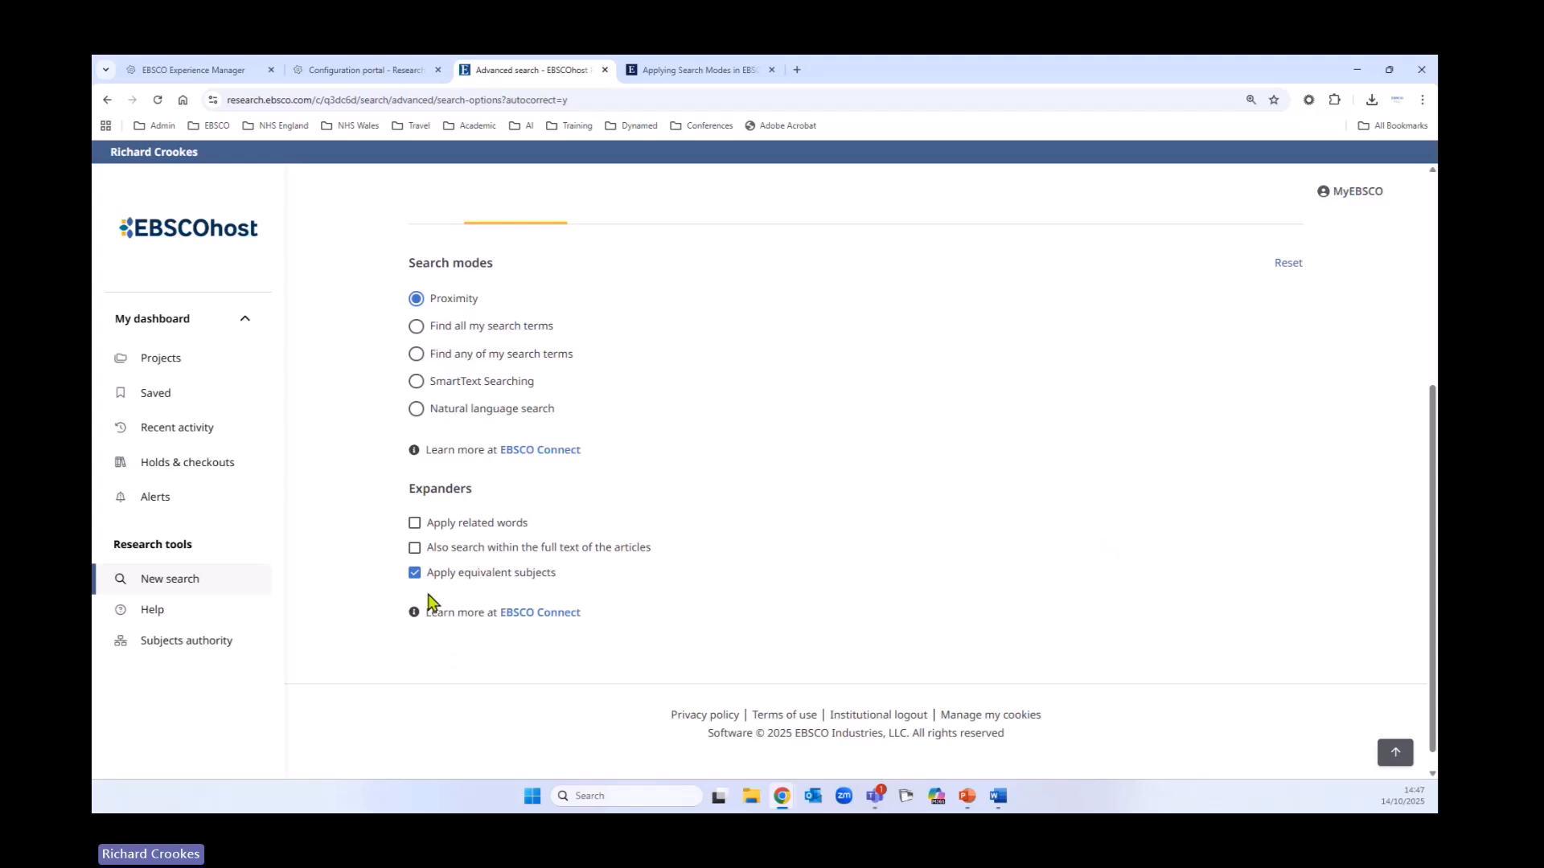
Try toggling the equivalent subjects, related words and full-text expanders, and restore their original settings
{"action": "left_click", "coordinate": [415, 572]}
{"action": "left_click", "coordinate": [414, 523]}
{"action": "left_click", "coordinate": [417, 550]}
{"action": "left_click", "coordinate": [415, 573]}
{"action": "left_click", "coordinate": [414, 523]}
{"action": "left_click", "coordinate": [415, 547]}
{"action": "scroll", "coordinate": [973, 503], "scroll_direction": "up", "scroll_amount": 3}
{"action": "scroll", "coordinate": [886, 604], "scroll_direction": "down", "scroll_amount": 1}
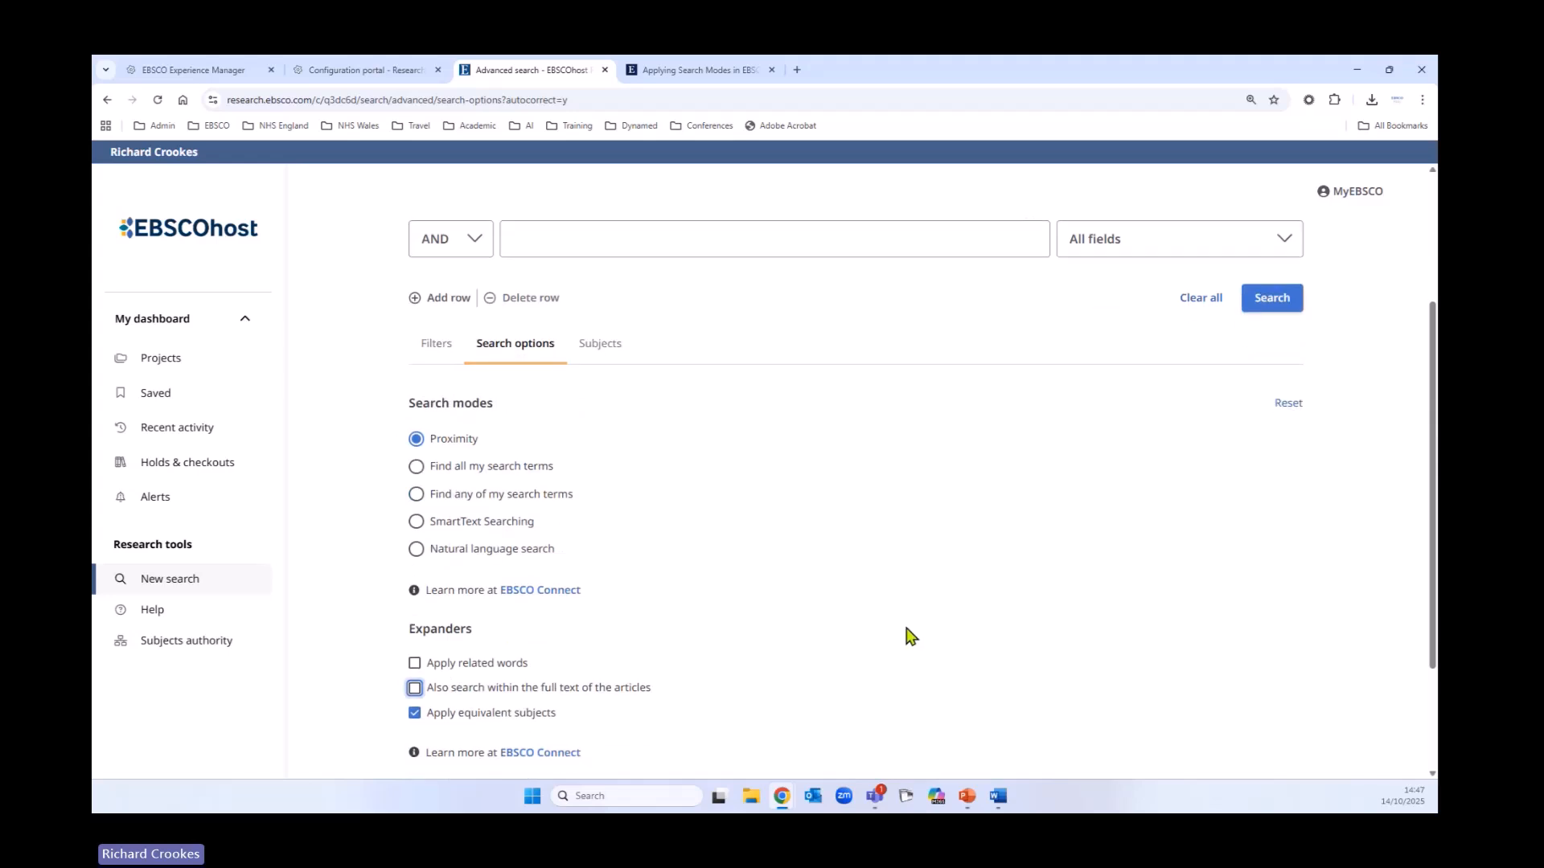
{"action": "scroll", "coordinate": [909, 640], "scroll_direction": "up", "scroll_amount": 3}
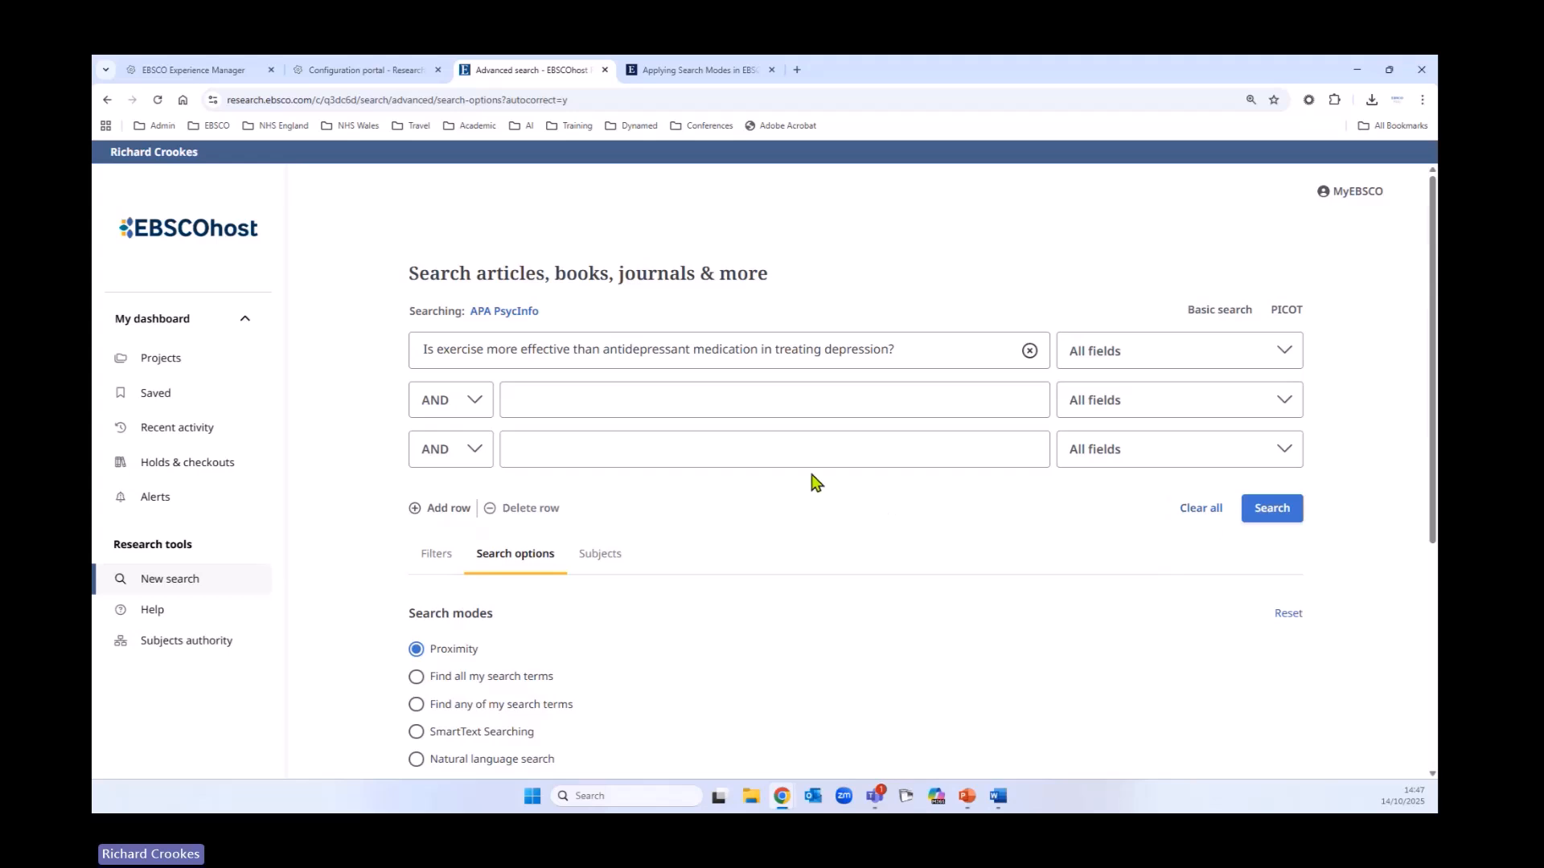
Clear all the advanced search terms and display the result filters
{"action": "left_click", "coordinate": [1207, 513]}
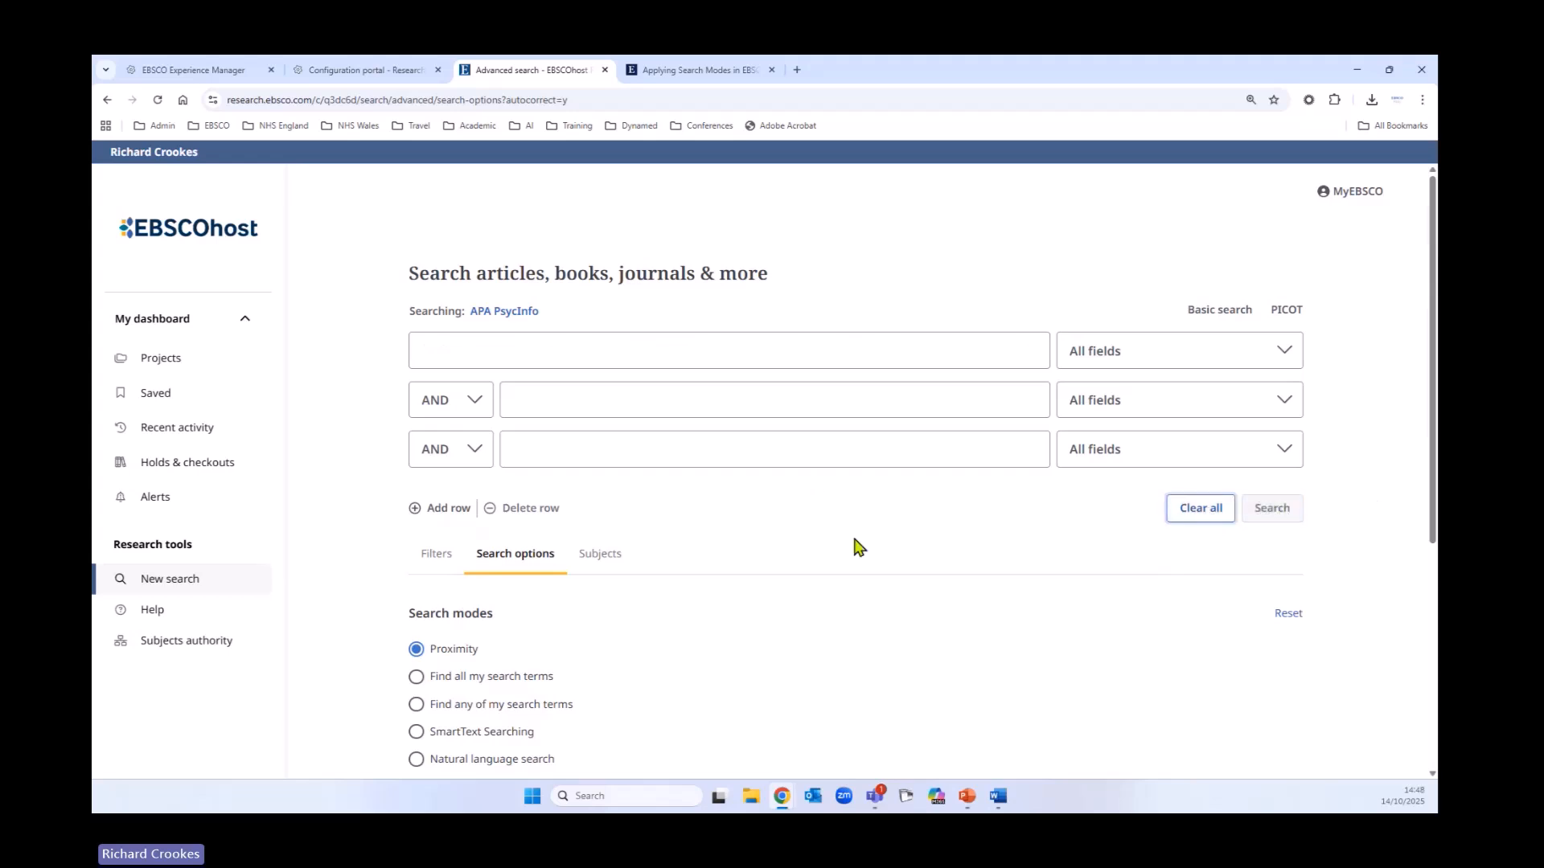
{"action": "left_click", "coordinate": [447, 569]}
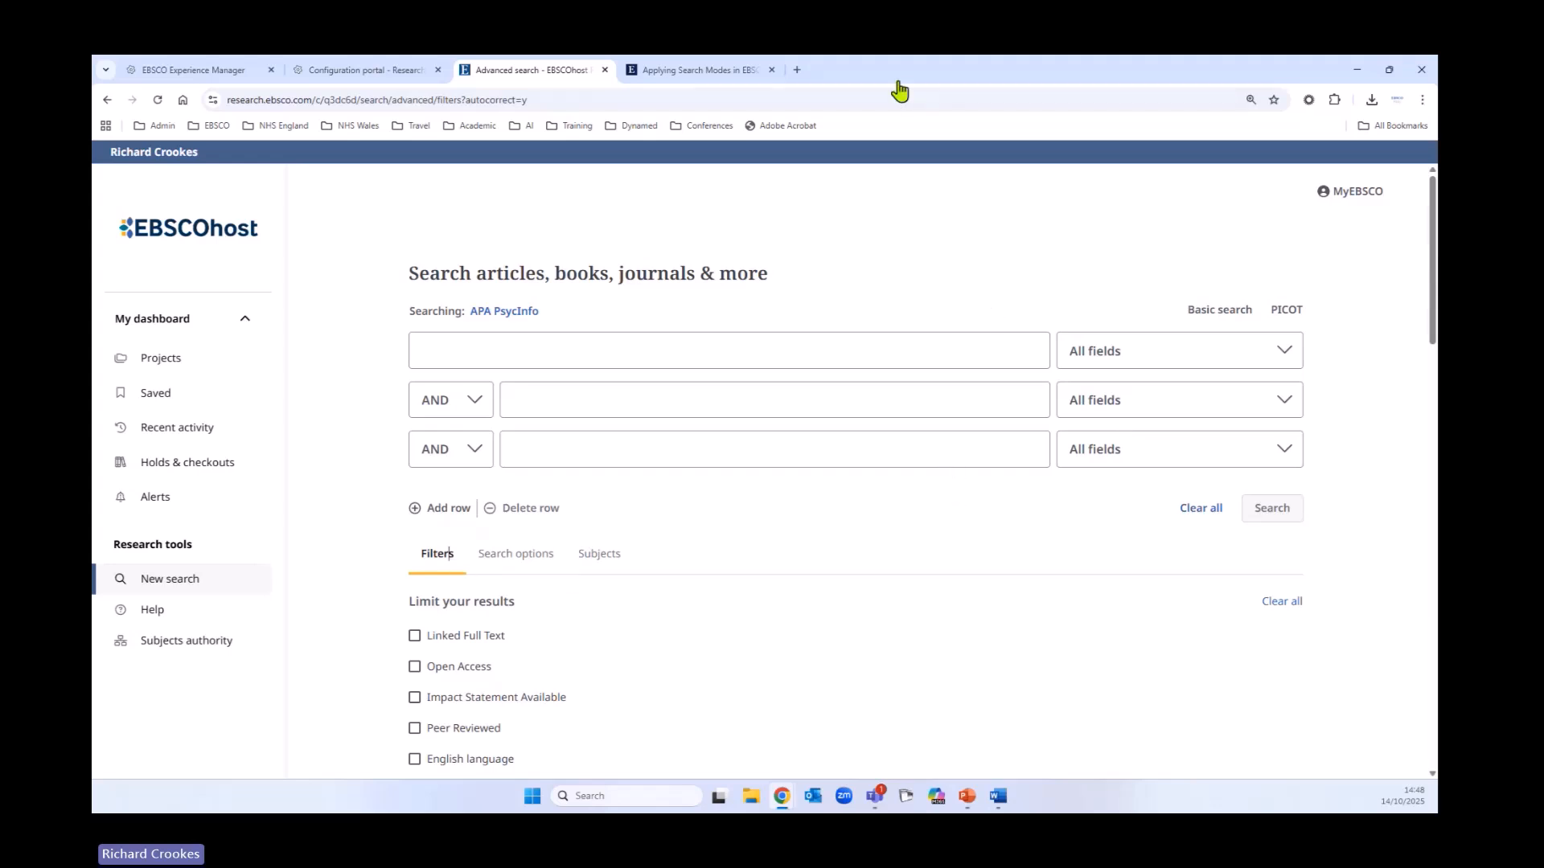
{"action": "left_click", "coordinate": [989, 87]}
Browse the searchable fields and set the first search row's field to Subjects [exact] - DE
{"action": "left_click", "coordinate": [1282, 355]}
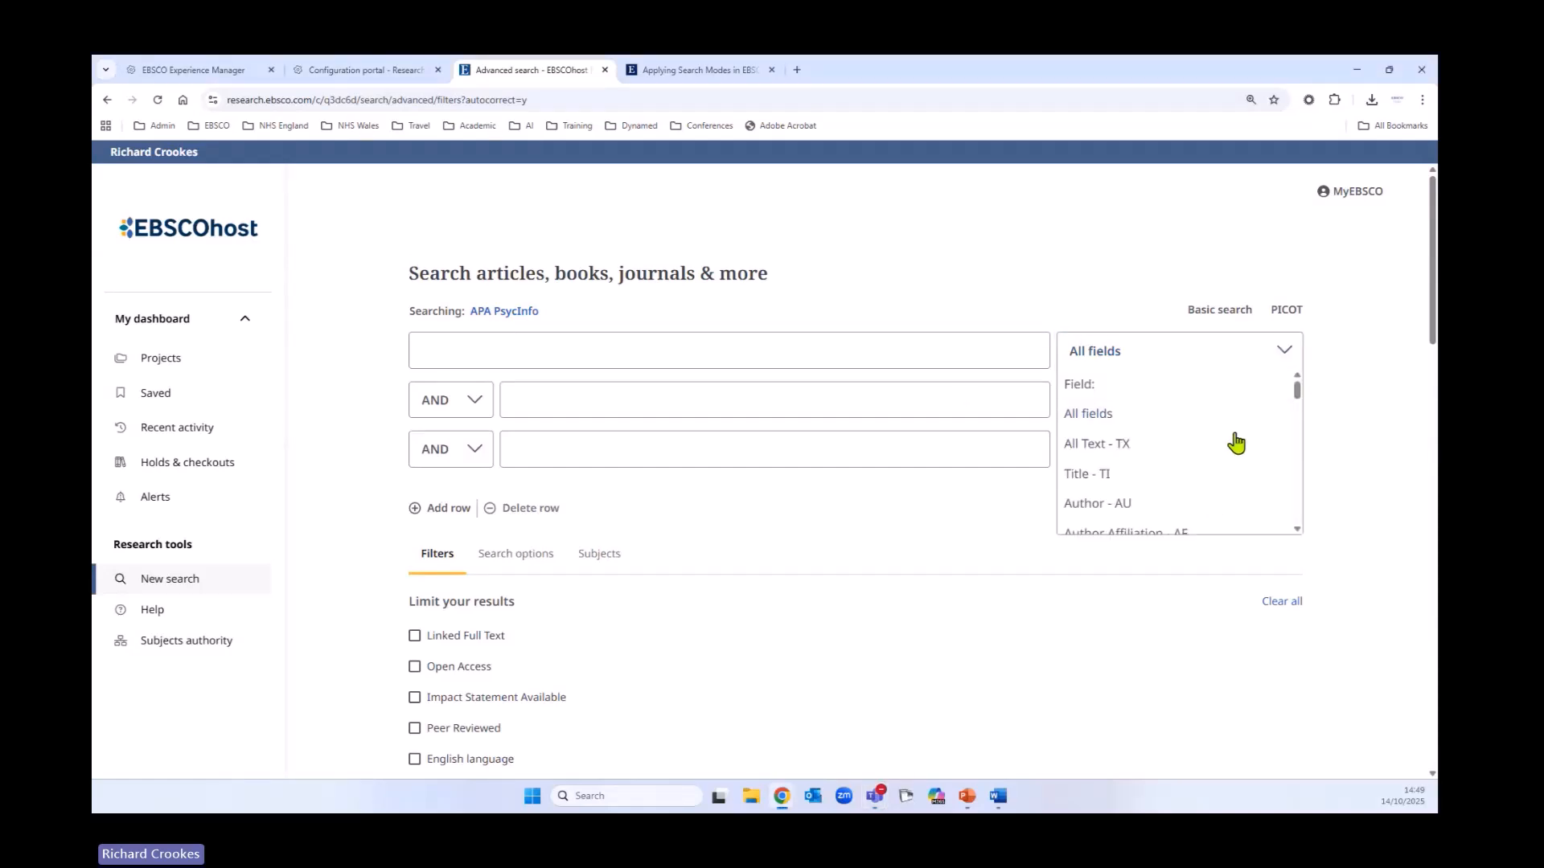
{"action": "scroll", "coordinate": [1239, 435], "scroll_direction": "down", "scroll_amount": 1}
{"action": "scroll", "coordinate": [1239, 435], "scroll_direction": "down", "scroll_amount": 1}
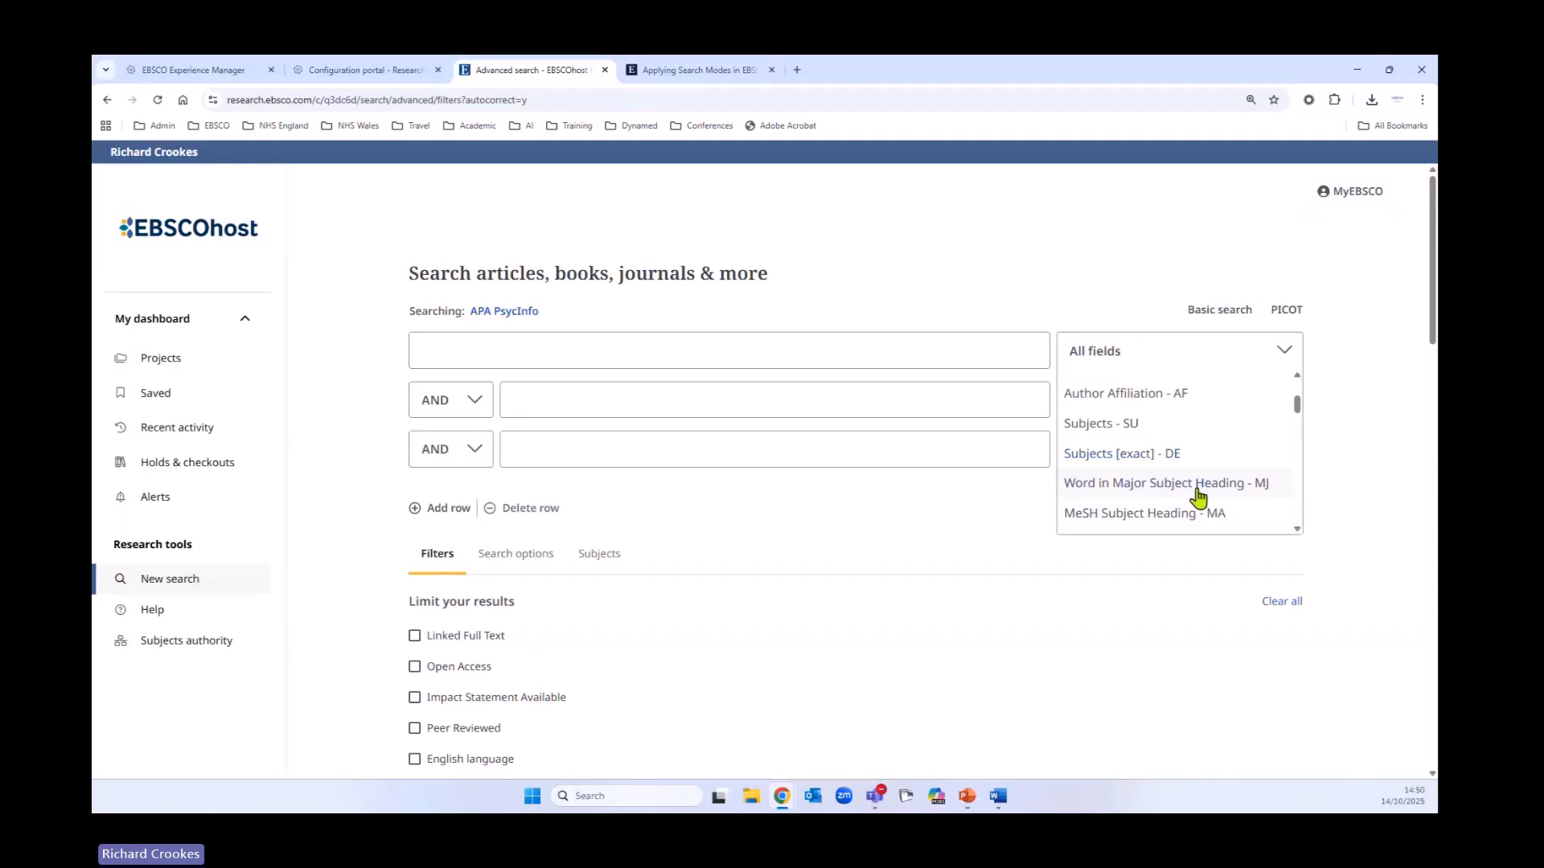
{"action": "scroll", "coordinate": [1190, 503], "scroll_direction": "down", "scroll_amount": 1}
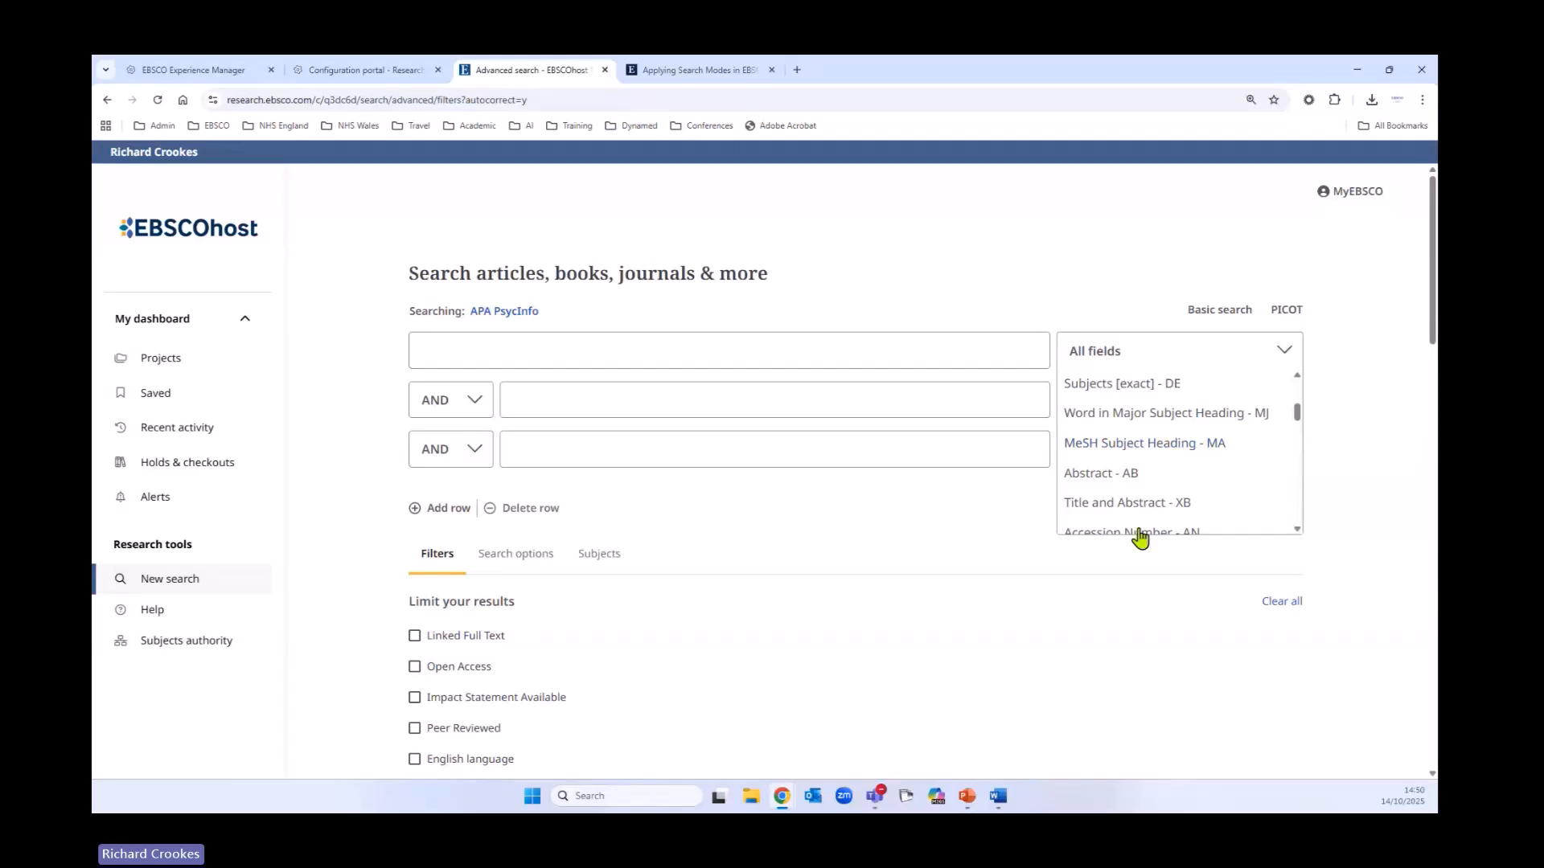
{"action": "scroll", "coordinate": [1206, 450], "scroll_direction": "up", "scroll_amount": 1}
{"action": "left_click", "coordinate": [1172, 453]}
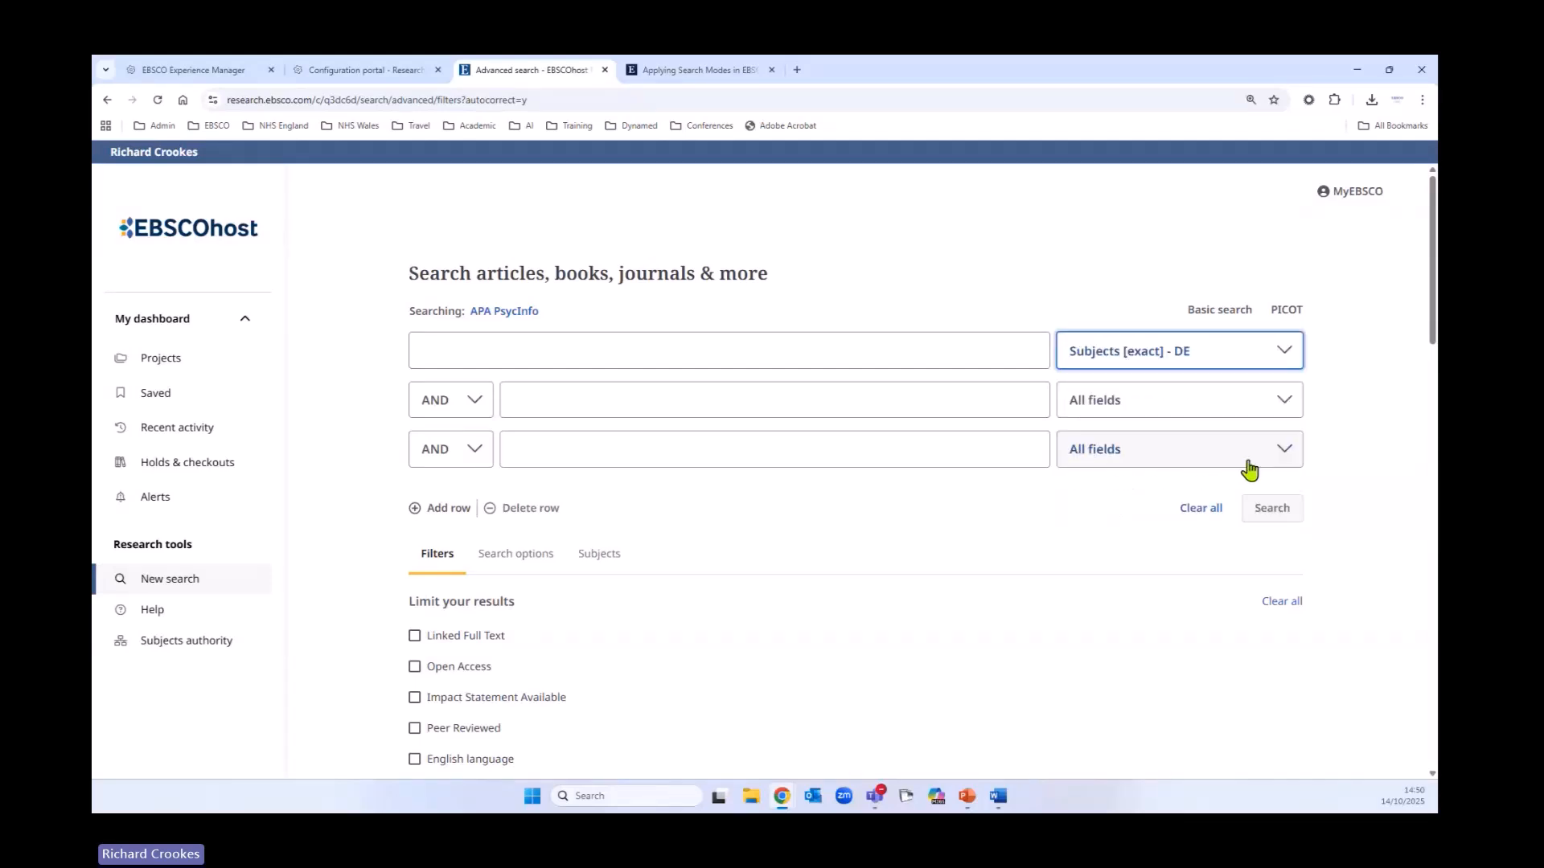
Set the second search row's field to MeSH Subject Heading - MA and its Boolean operator to OR
{"action": "left_click", "coordinate": [1150, 404]}
{"action": "scroll", "coordinate": [1214, 531], "scroll_direction": "down", "scroll_amount": 4}
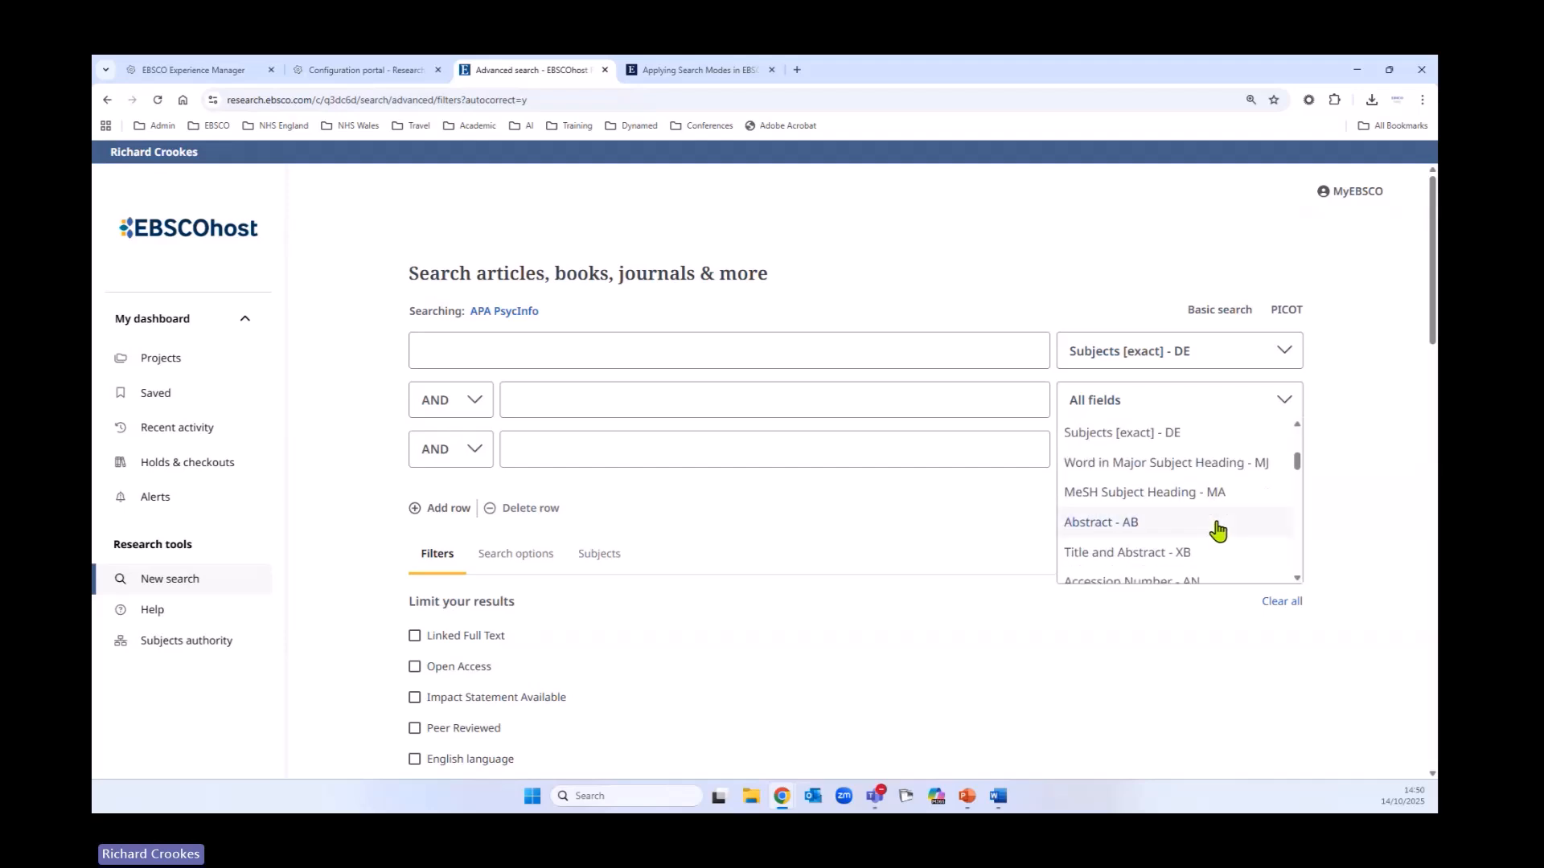
{"action": "left_click", "coordinate": [1149, 496]}
{"action": "left_click", "coordinate": [455, 402]}
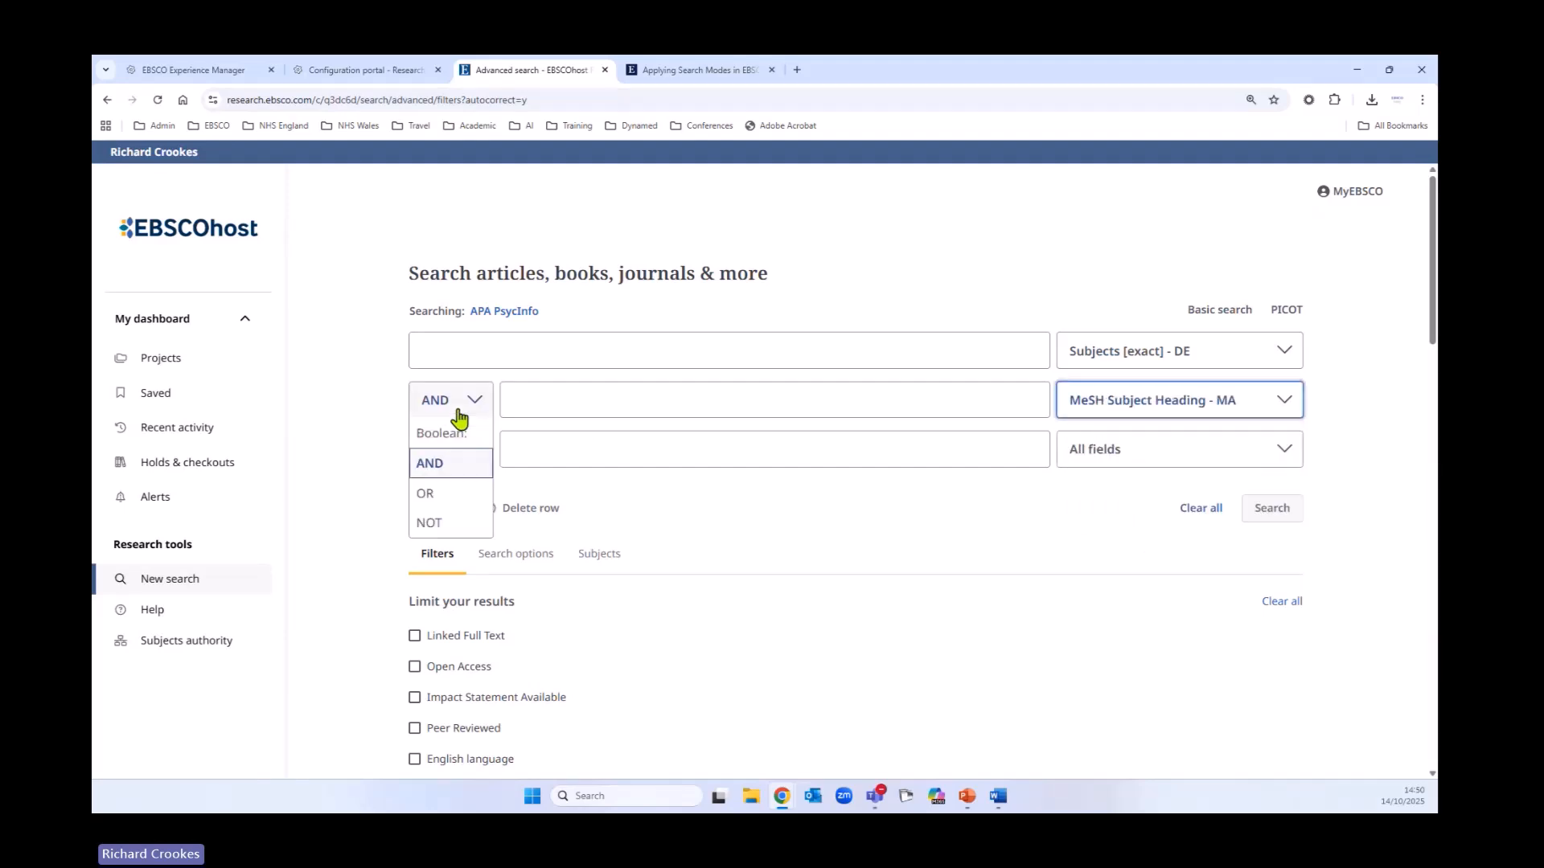
{"action": "left_click", "coordinate": [444, 492]}
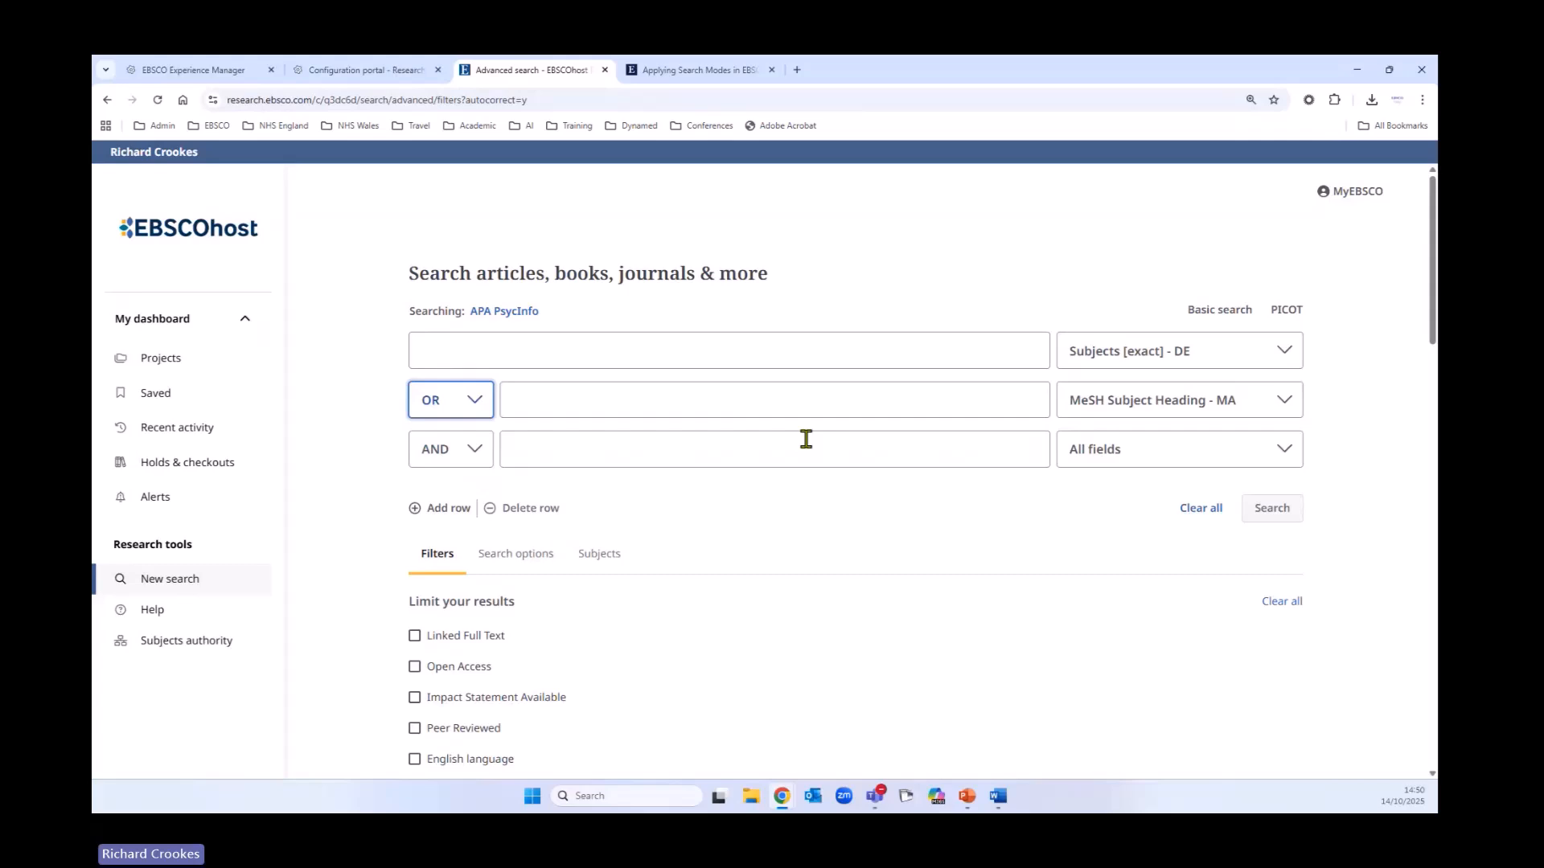
Reset the second row's Boolean operator to AND and the first two rows' search fields to All fields
{"action": "left_click", "coordinate": [452, 410]}
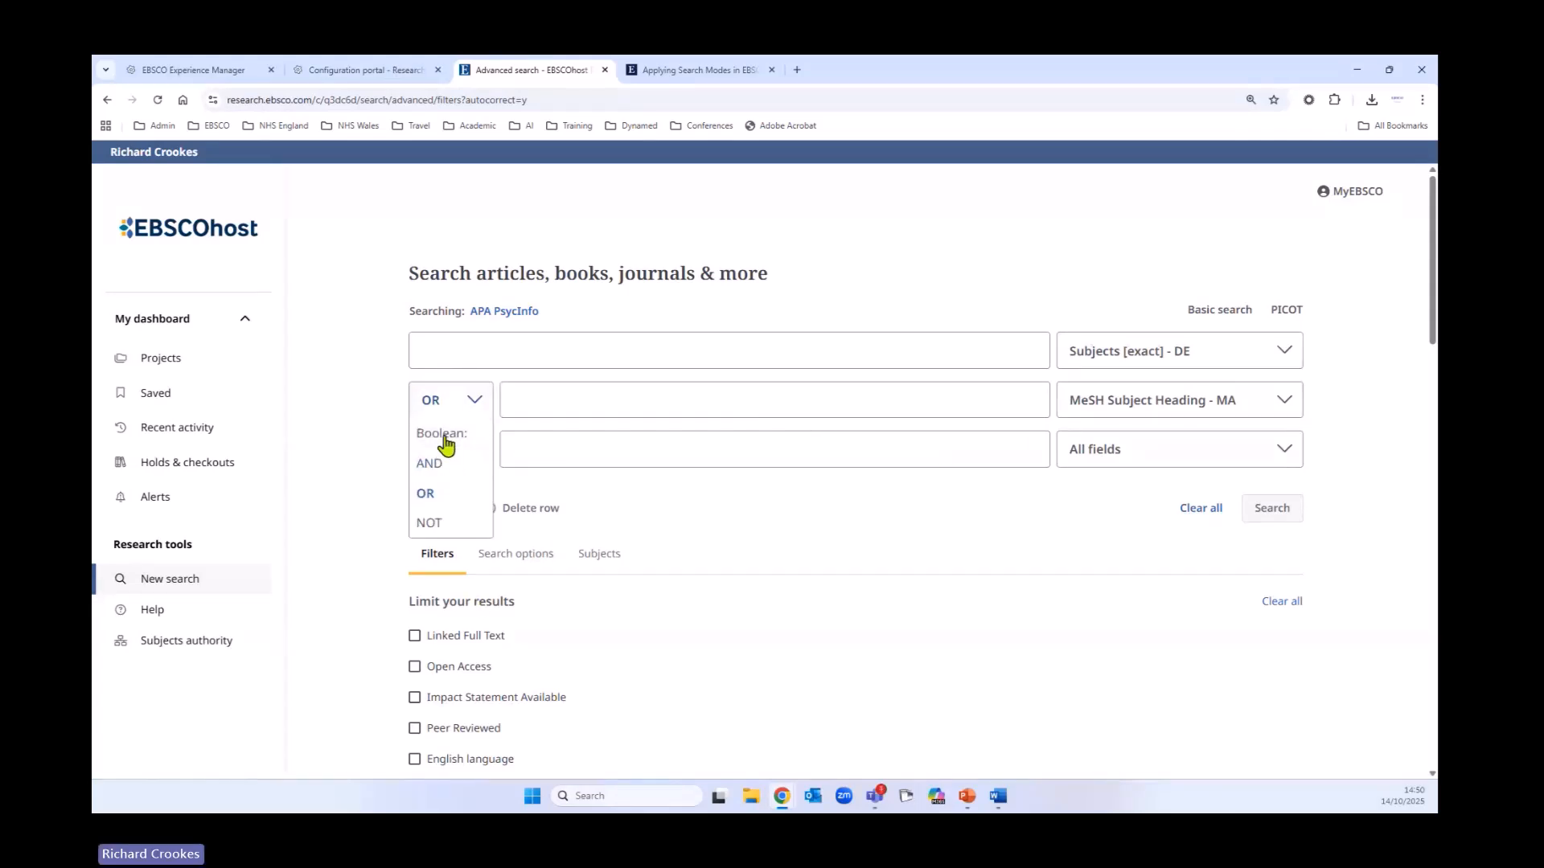
{"action": "left_click", "coordinate": [429, 463]}
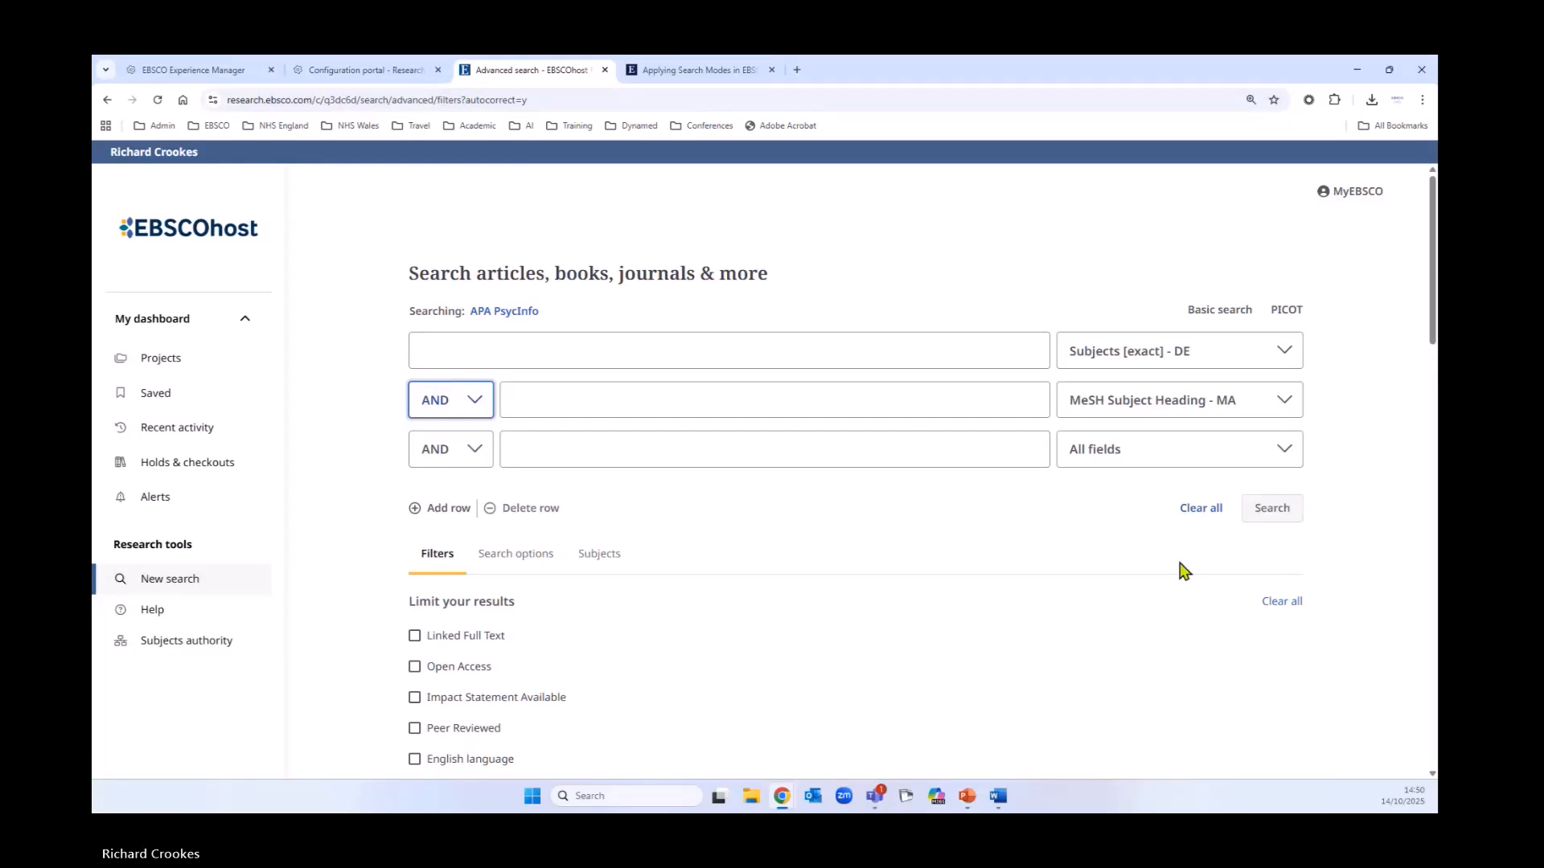
{"action": "left_click", "coordinate": [1152, 361]}
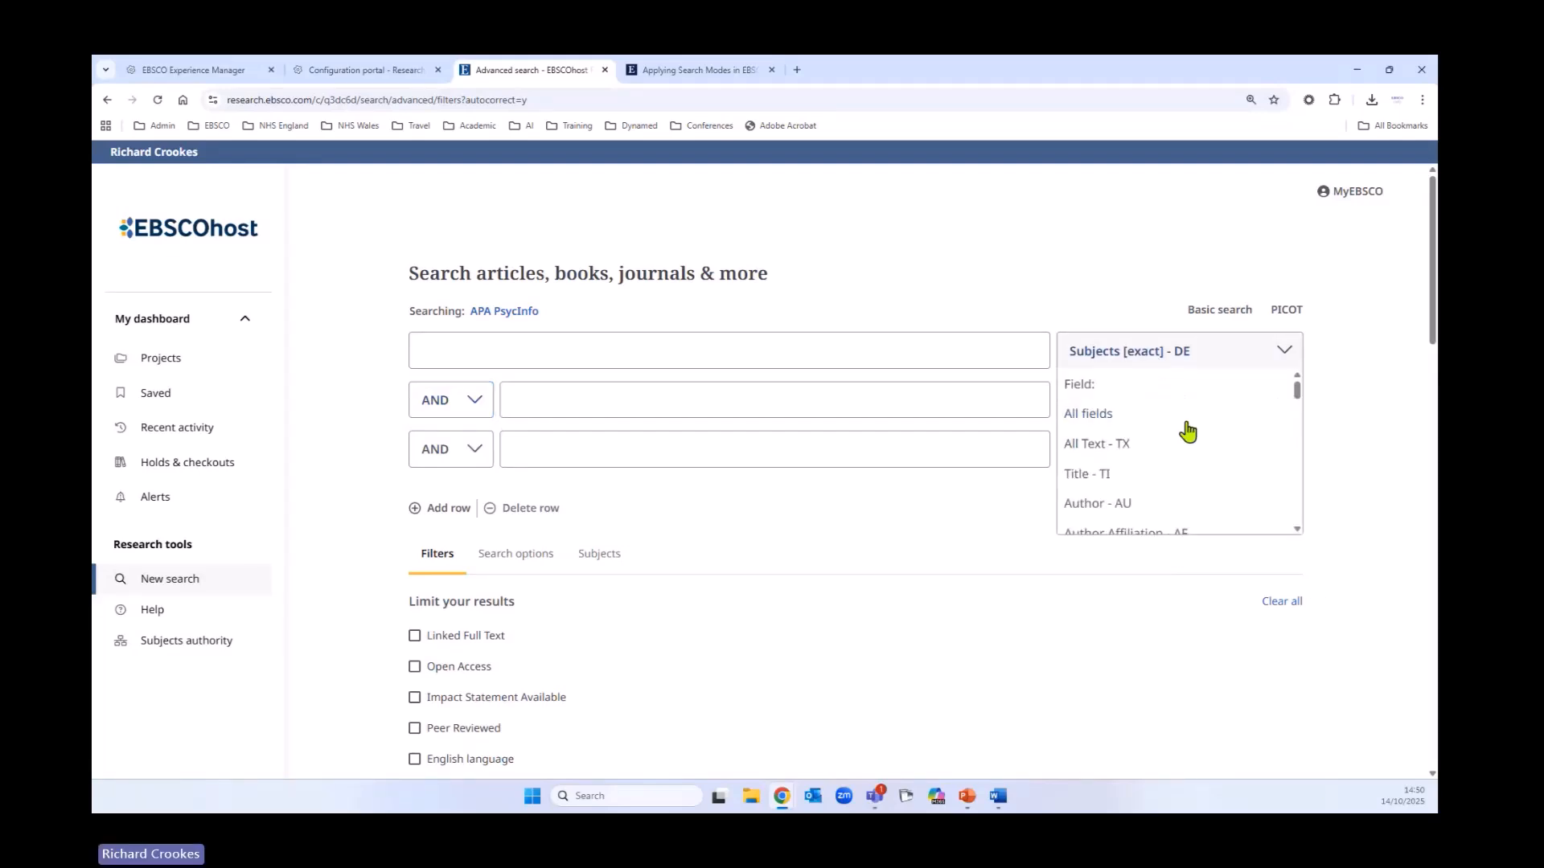
{"action": "left_click", "coordinate": [1190, 414]}
{"action": "left_click", "coordinate": [1171, 410]}
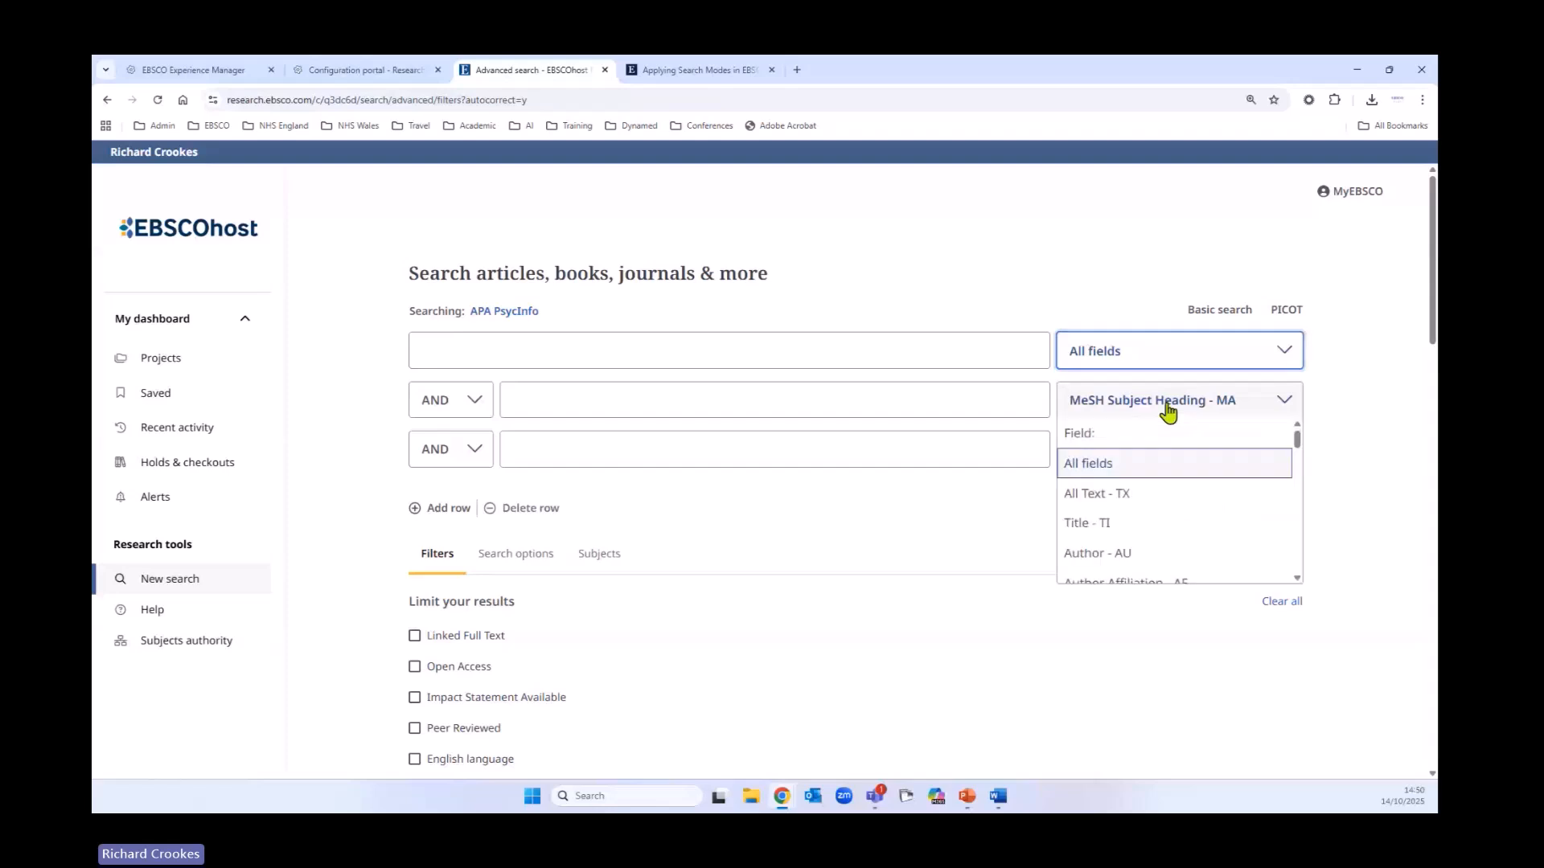
{"action": "left_click", "coordinate": [1106, 470]}
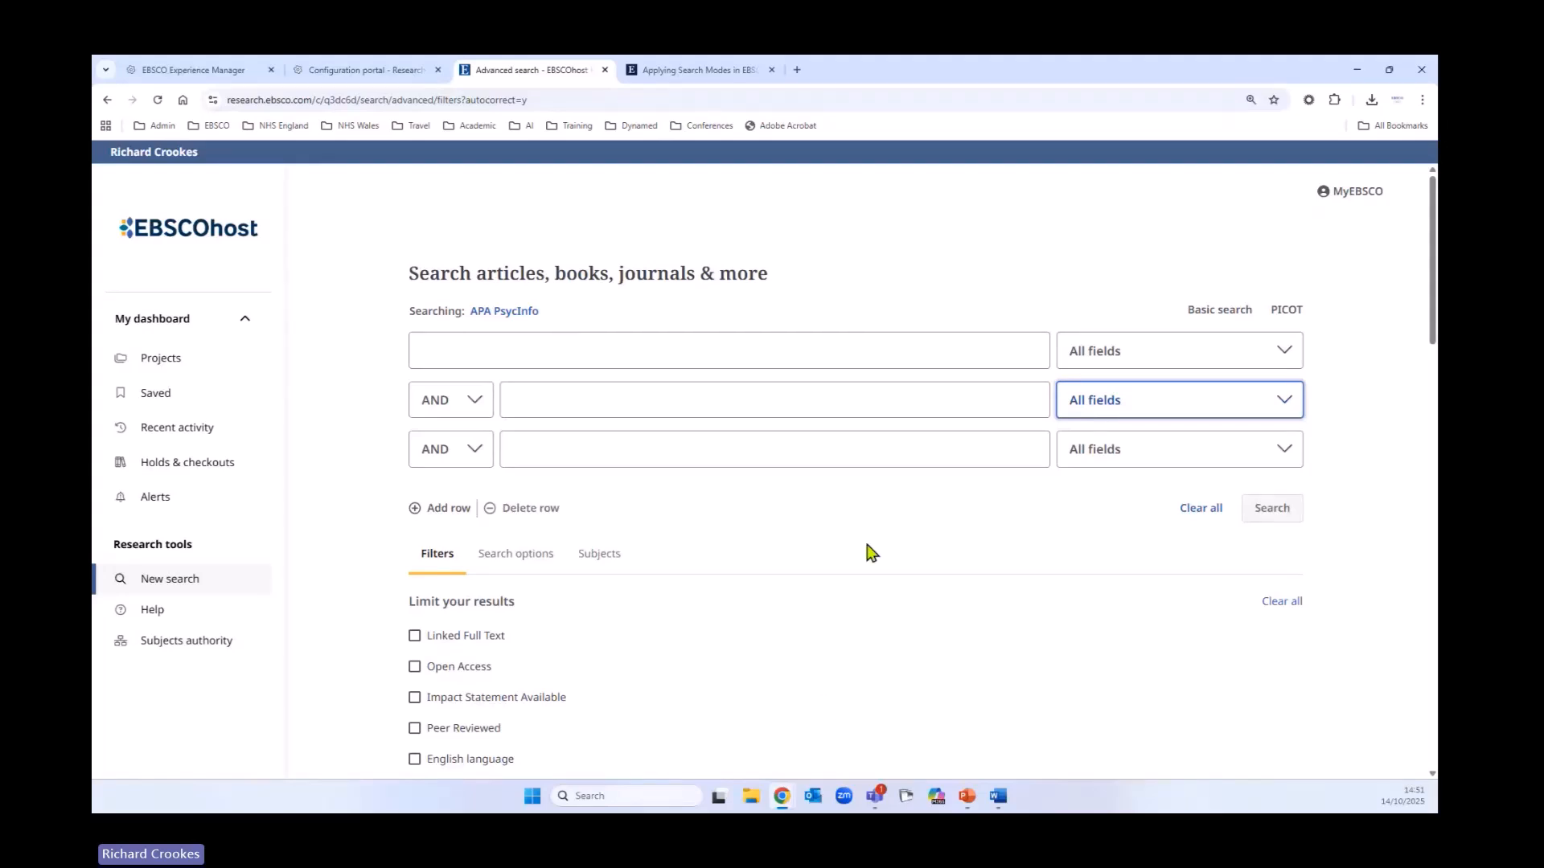
Review the filters for limiting results and switch to the presentation slide with the PEO research question
{"action": "scroll", "coordinate": [865, 551], "scroll_direction": "down", "scroll_amount": 4}
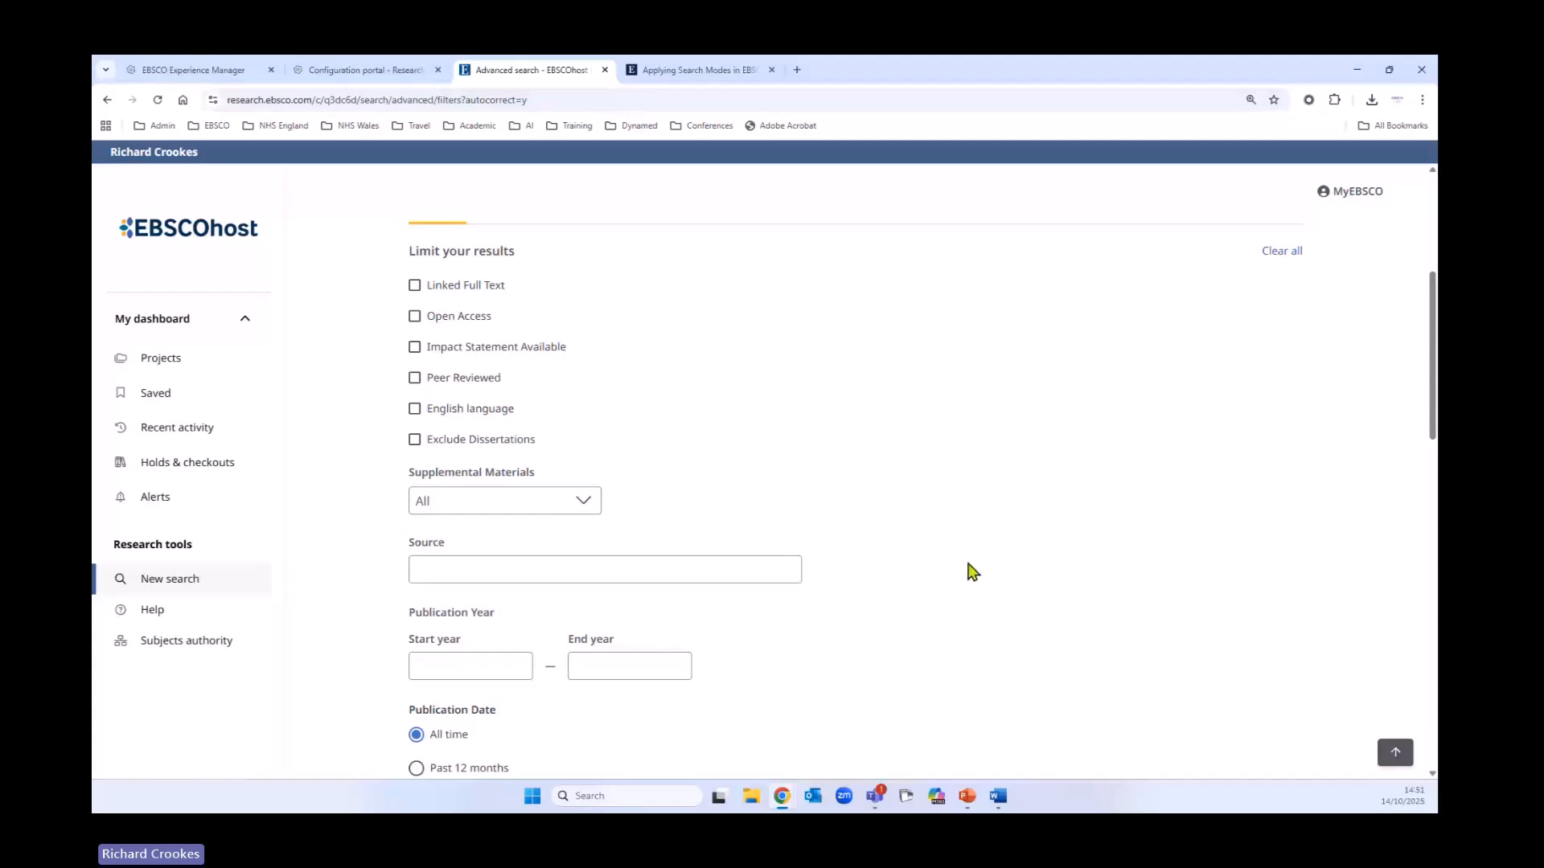
{"action": "scroll", "coordinate": [969, 571], "scroll_direction": "up", "scroll_amount": 4}
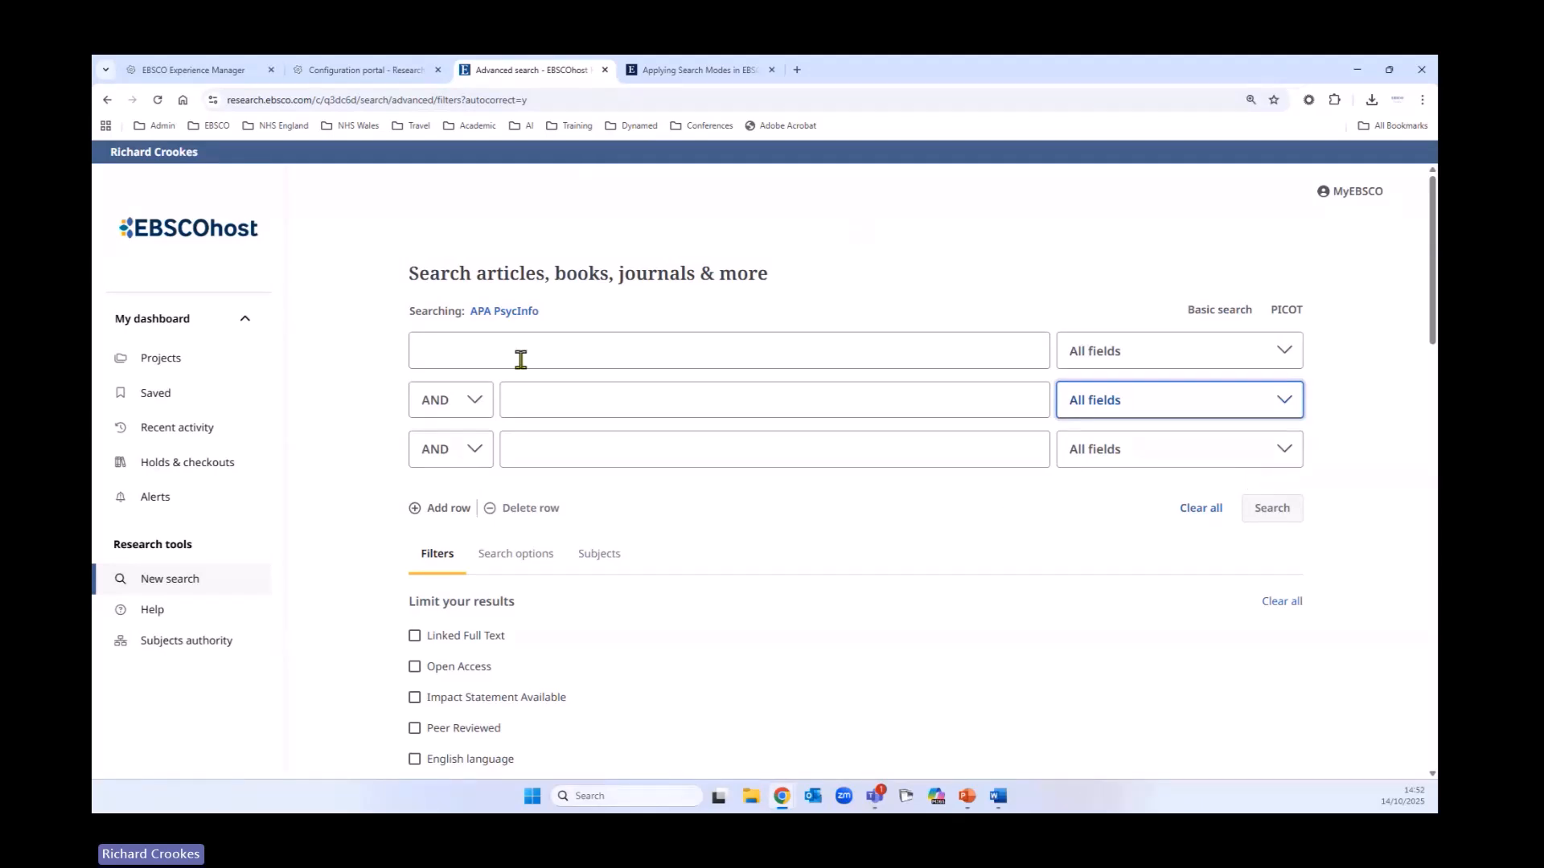
{"action": "key", "text": "alt+Tab"}
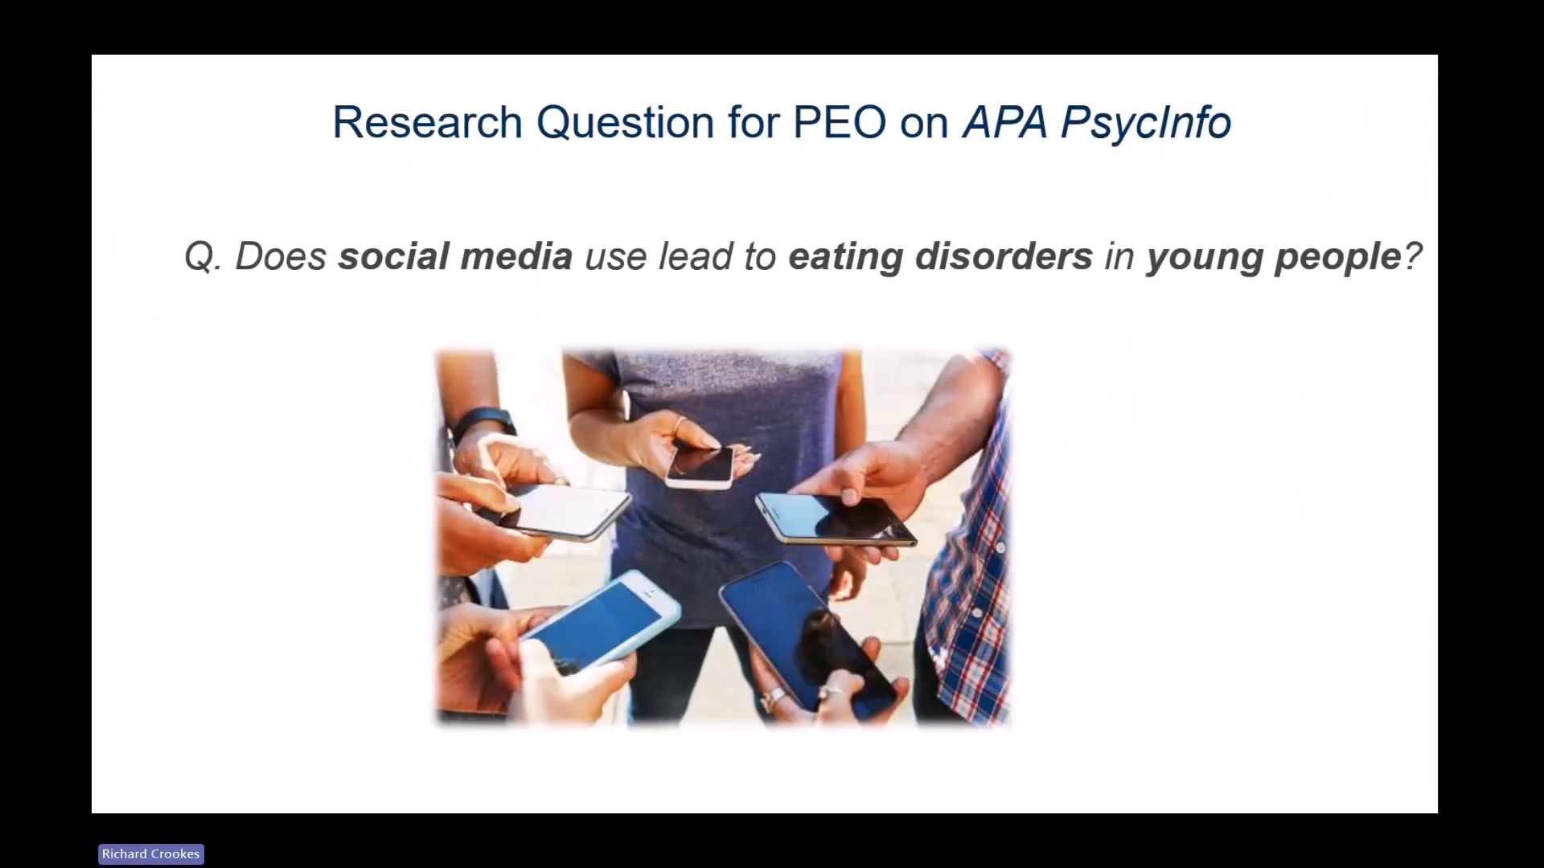
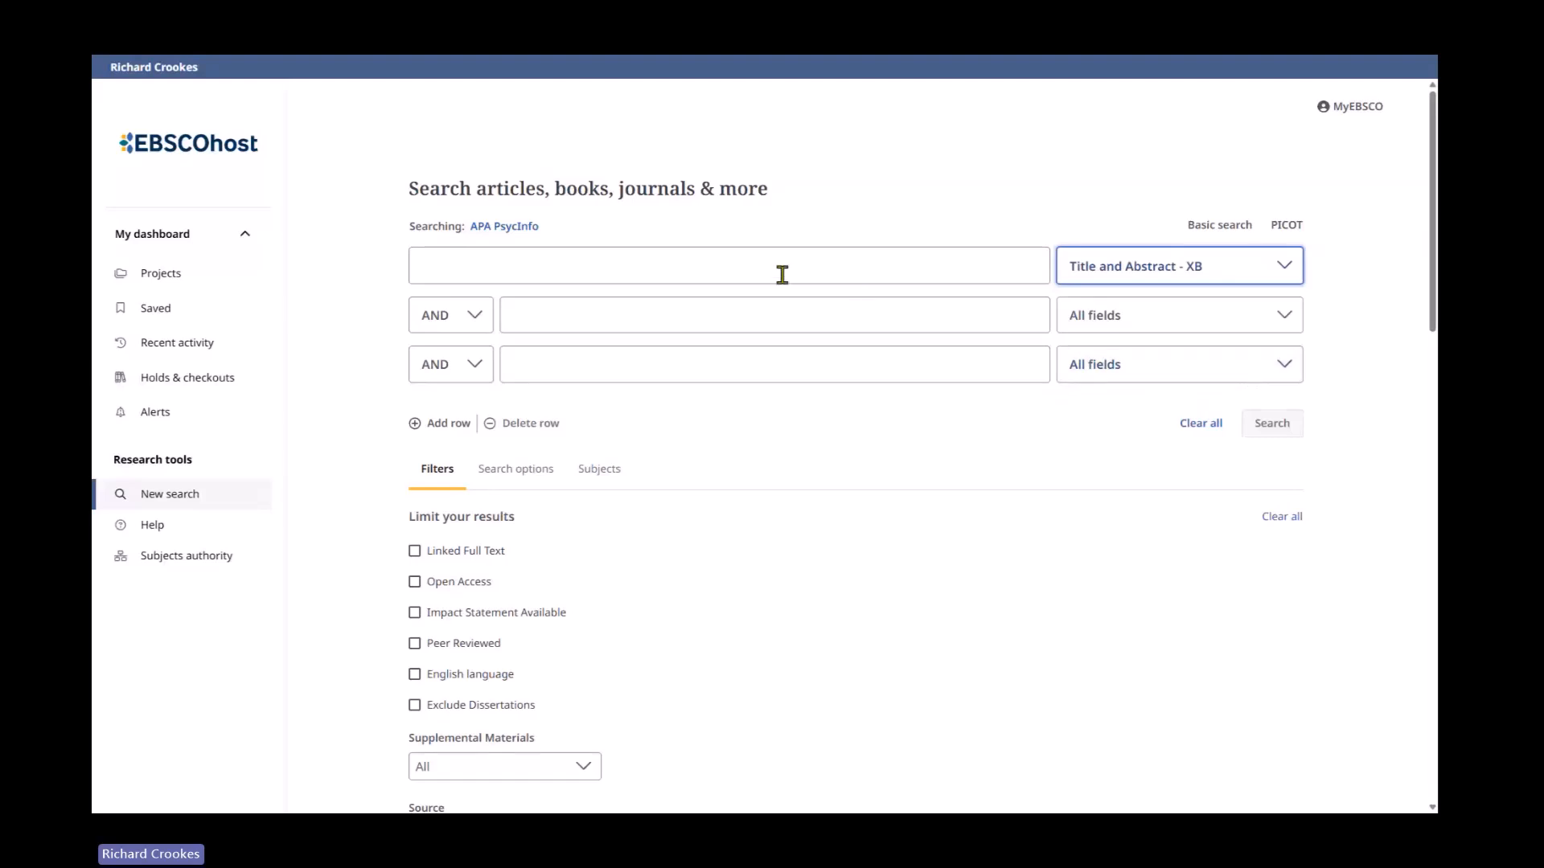
Enter young people OR youth OR teen* OR adolescen* as the first row's search terms
{"action": "left_click", "coordinate": [937, 272]}
{"action": "type", "text": "y"}
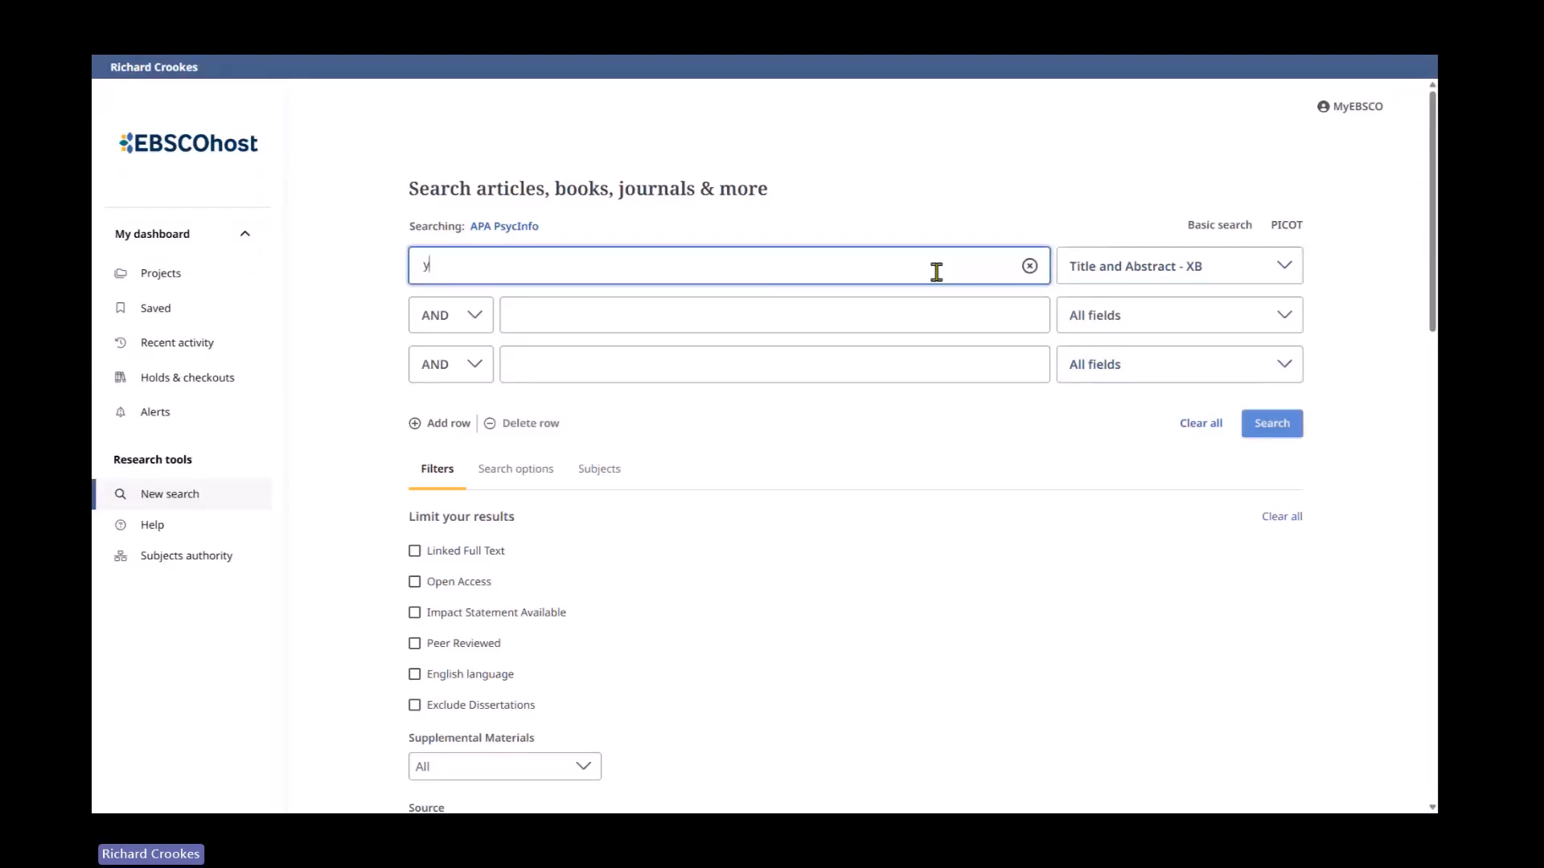
{"action": "type", "text": "oung people OR youth"}
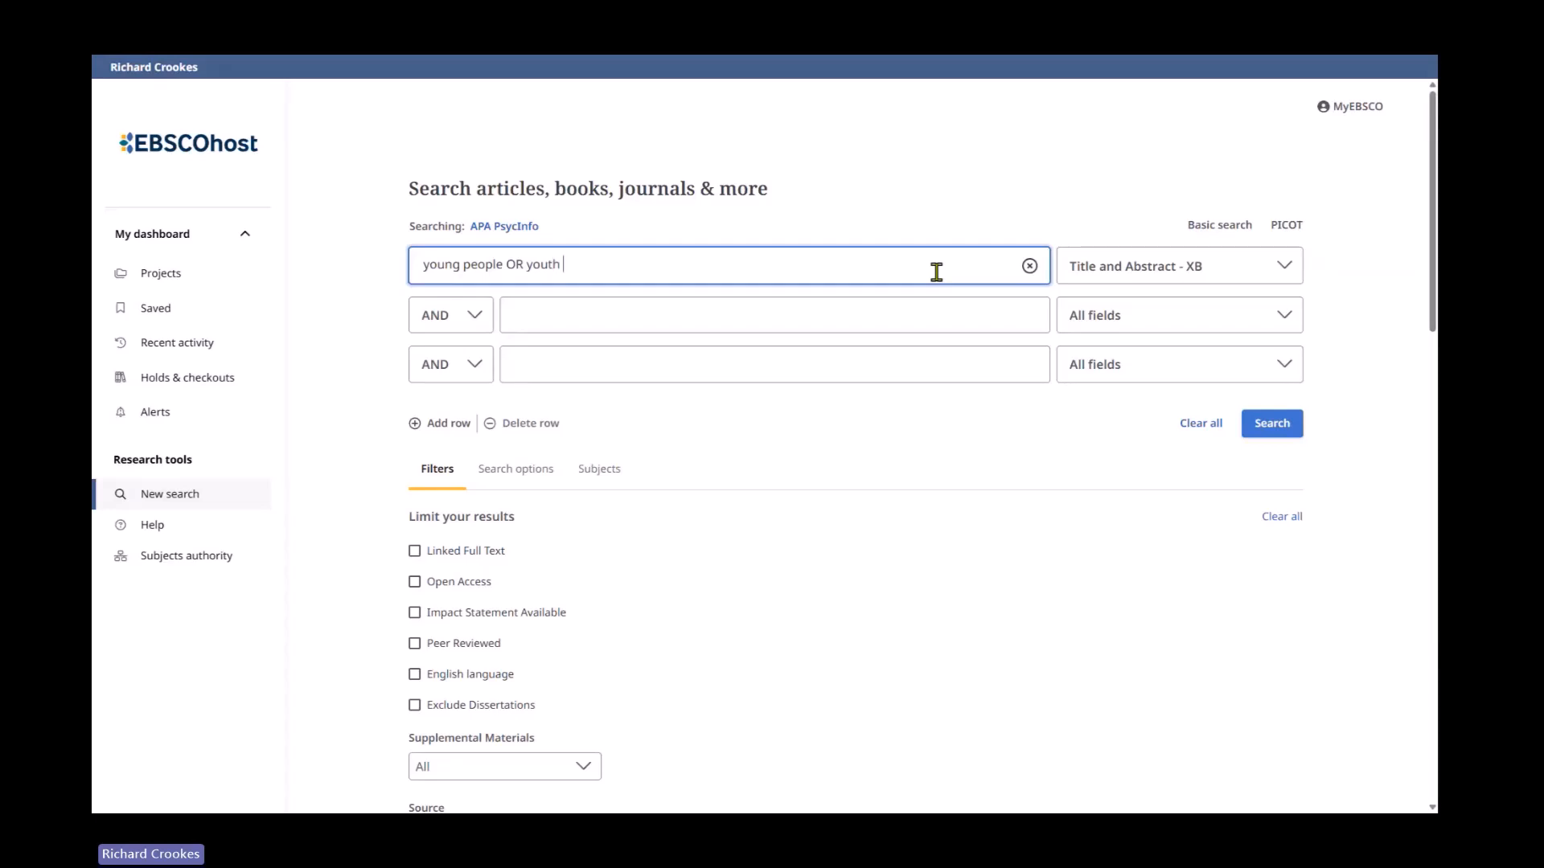
{"action": "type", "text": " OR TEE"}
{"action": "key", "text": "BackSpace"}
{"action": "key", "text": "BackSpace"}
{"action": "key", "text": "BackSpace"}
{"action": "type", "text": "teen* OR adolesc"}
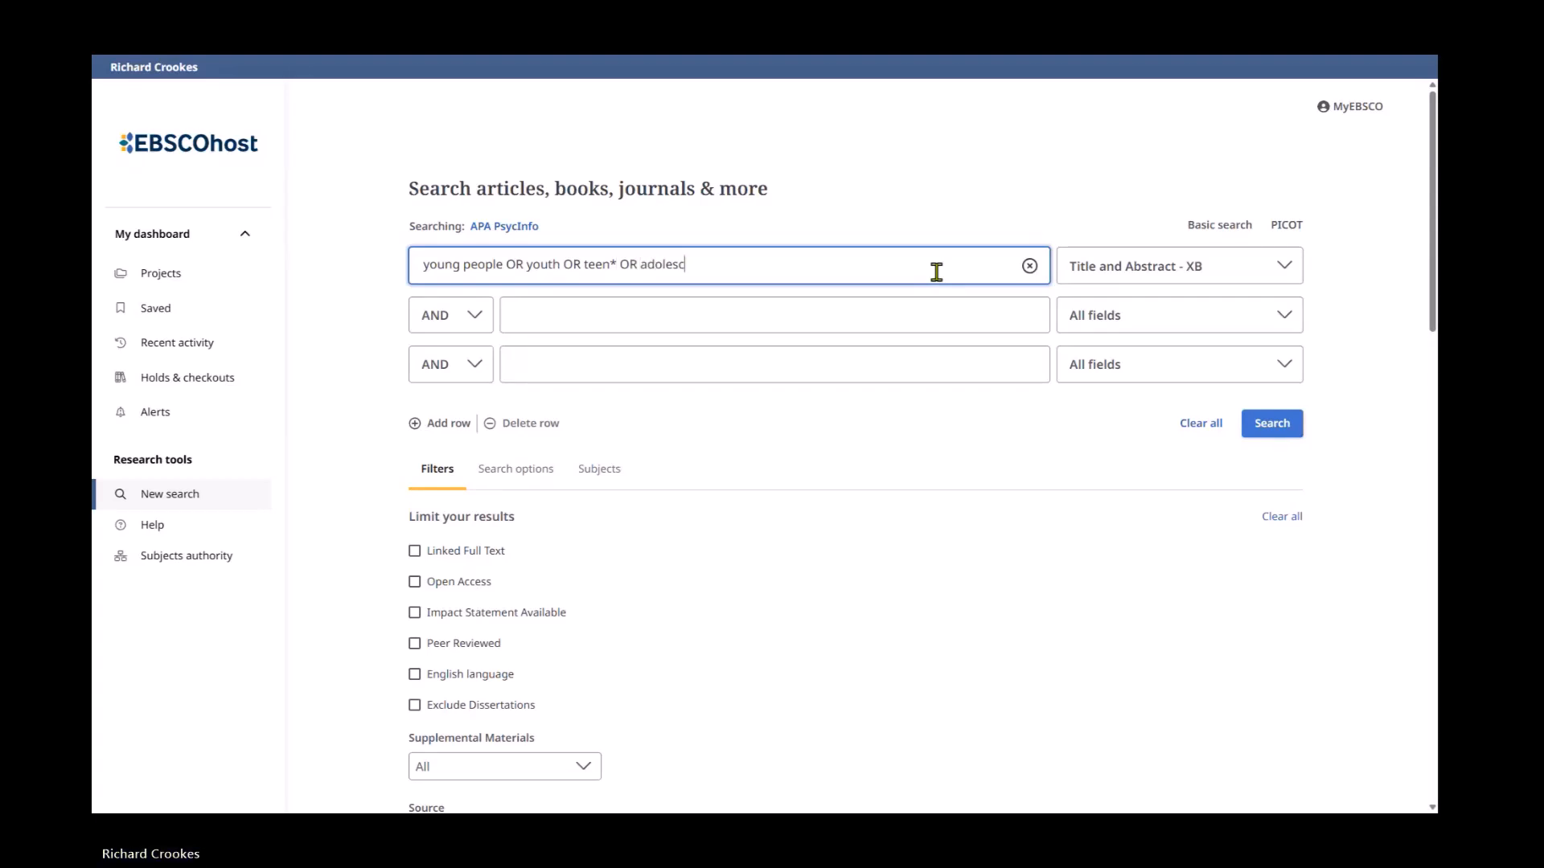
{"action": "type", "text": "en*"}
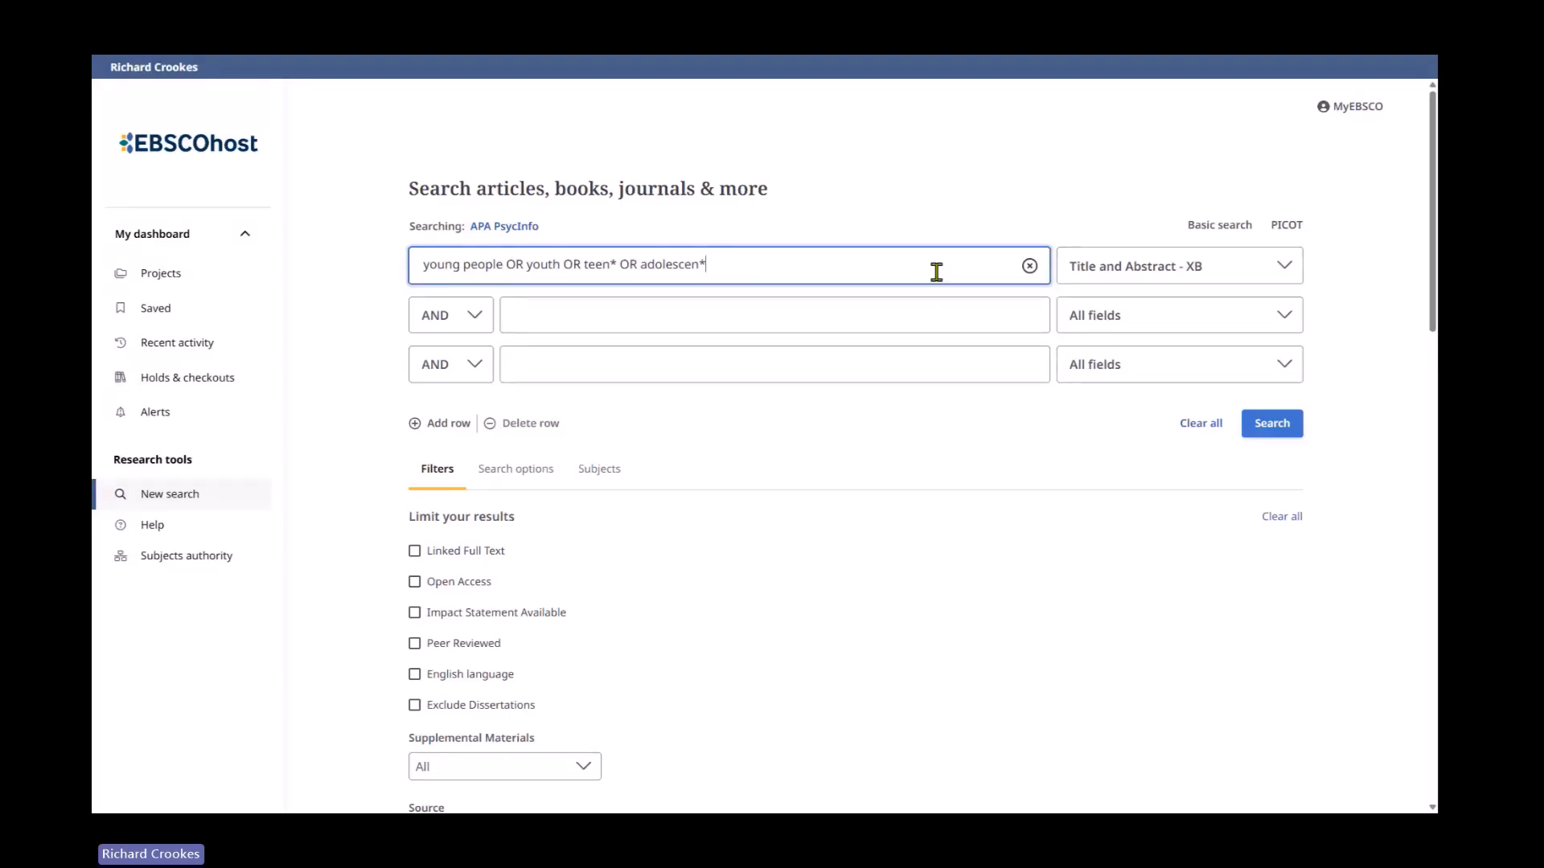
Enclose young people in quotation marks in the first row and set the second row's Boolean operator to OR
{"action": "left_click", "coordinate": [420, 266]}
{"action": "type", "text": "\""}
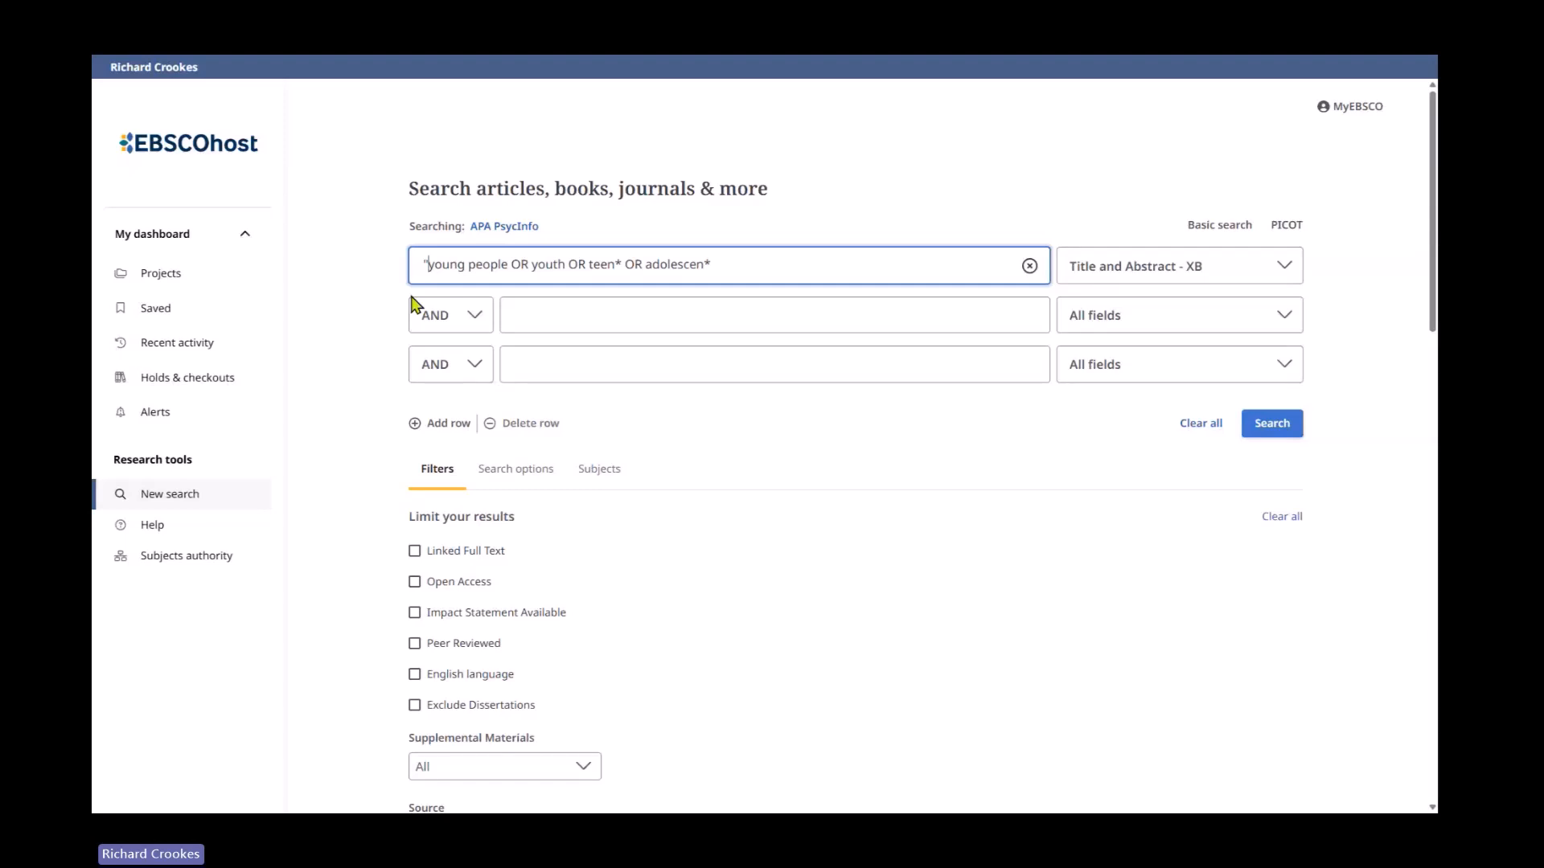
{"action": "left_click", "coordinate": [510, 264]}
{"action": "type", "text": "\""}
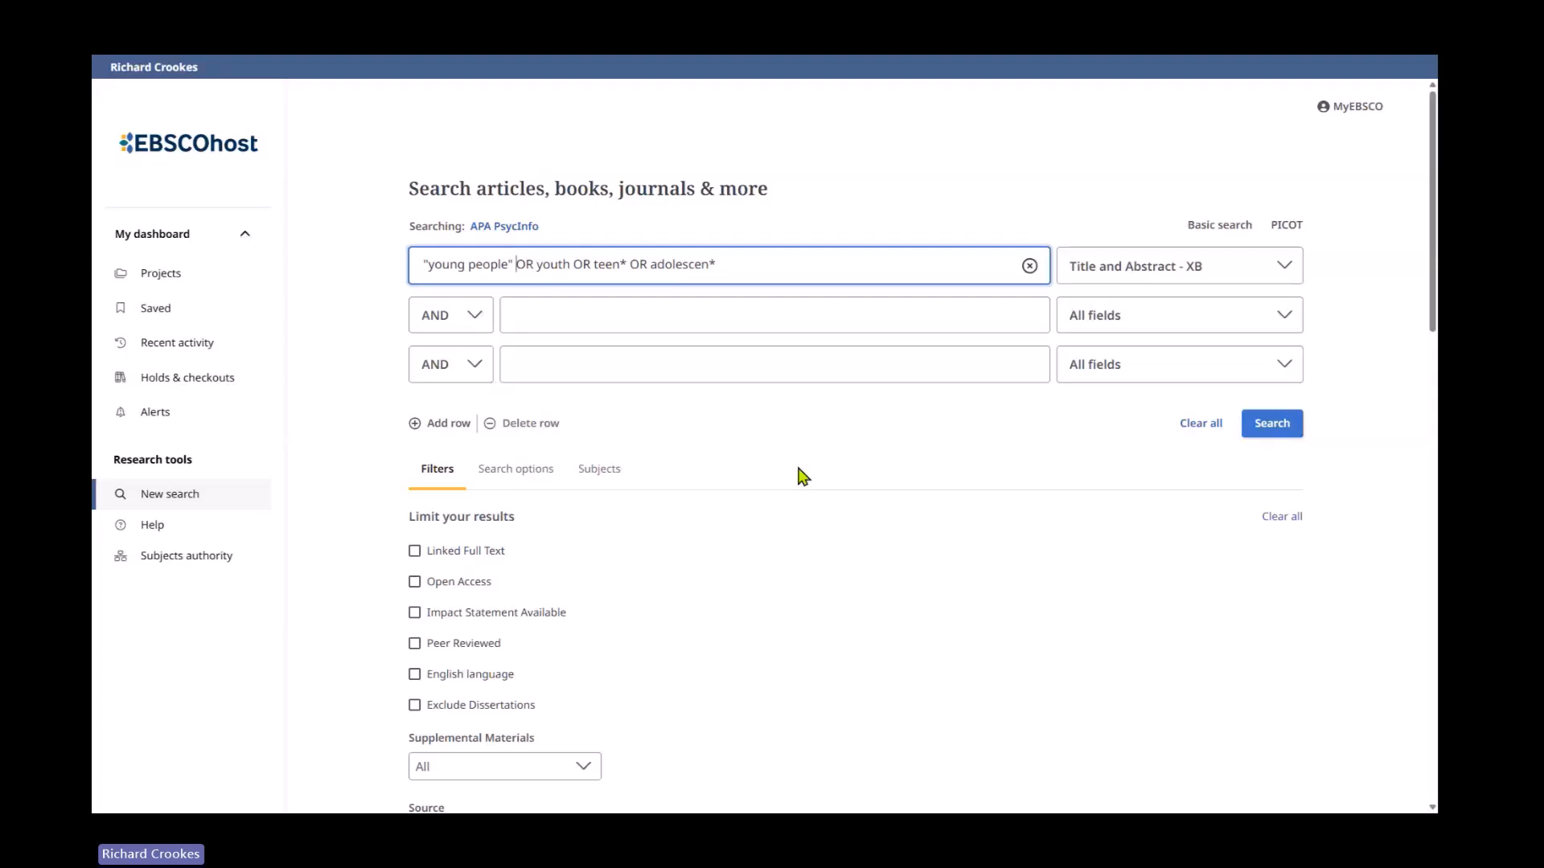
{"action": "left_click", "coordinate": [464, 320]}
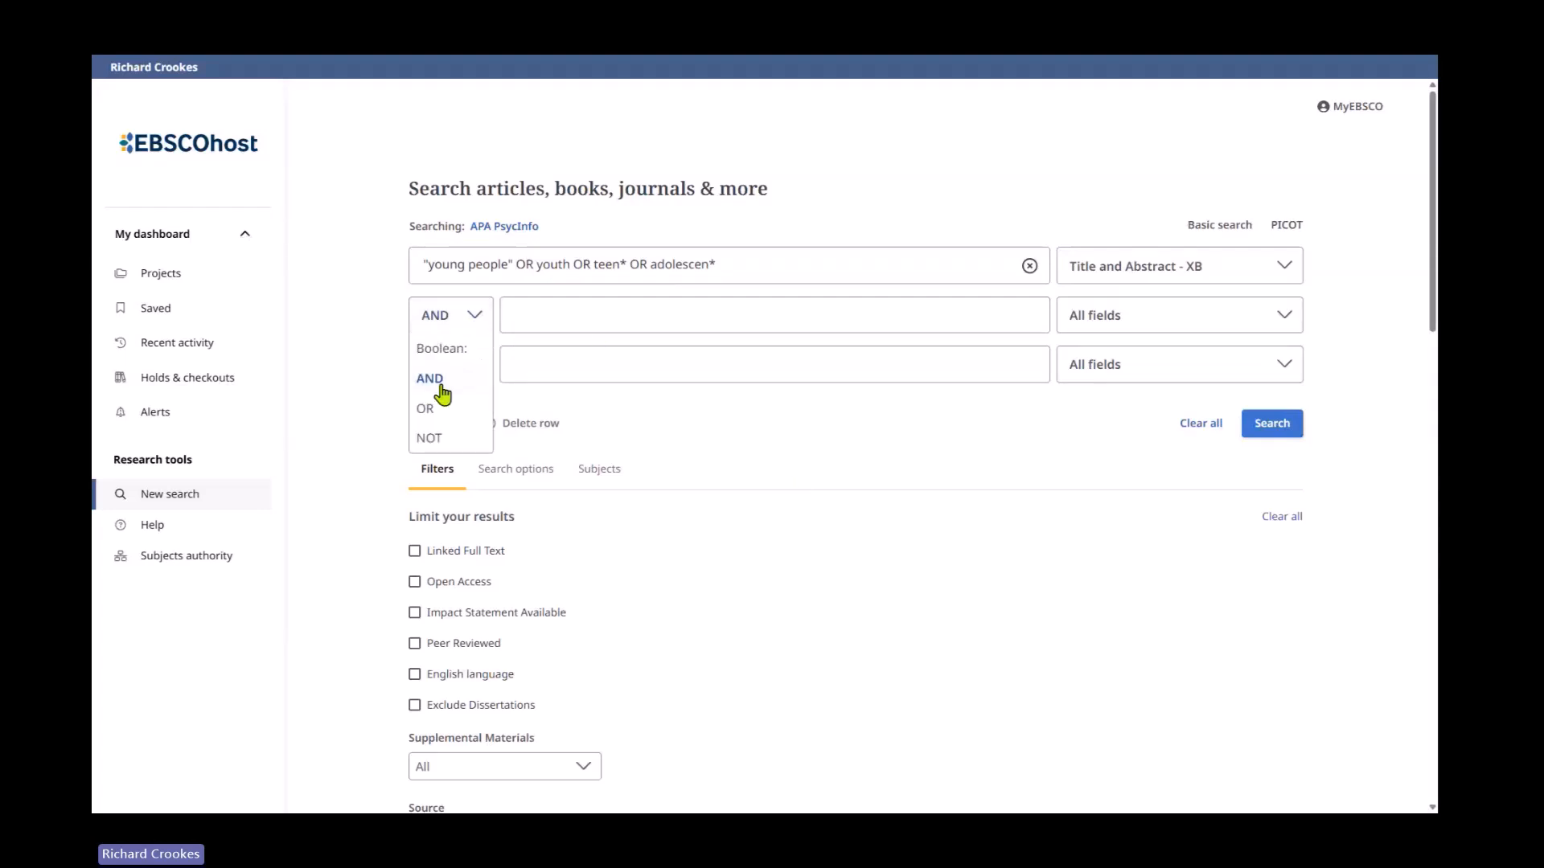
{"action": "left_click", "coordinate": [426, 412]}
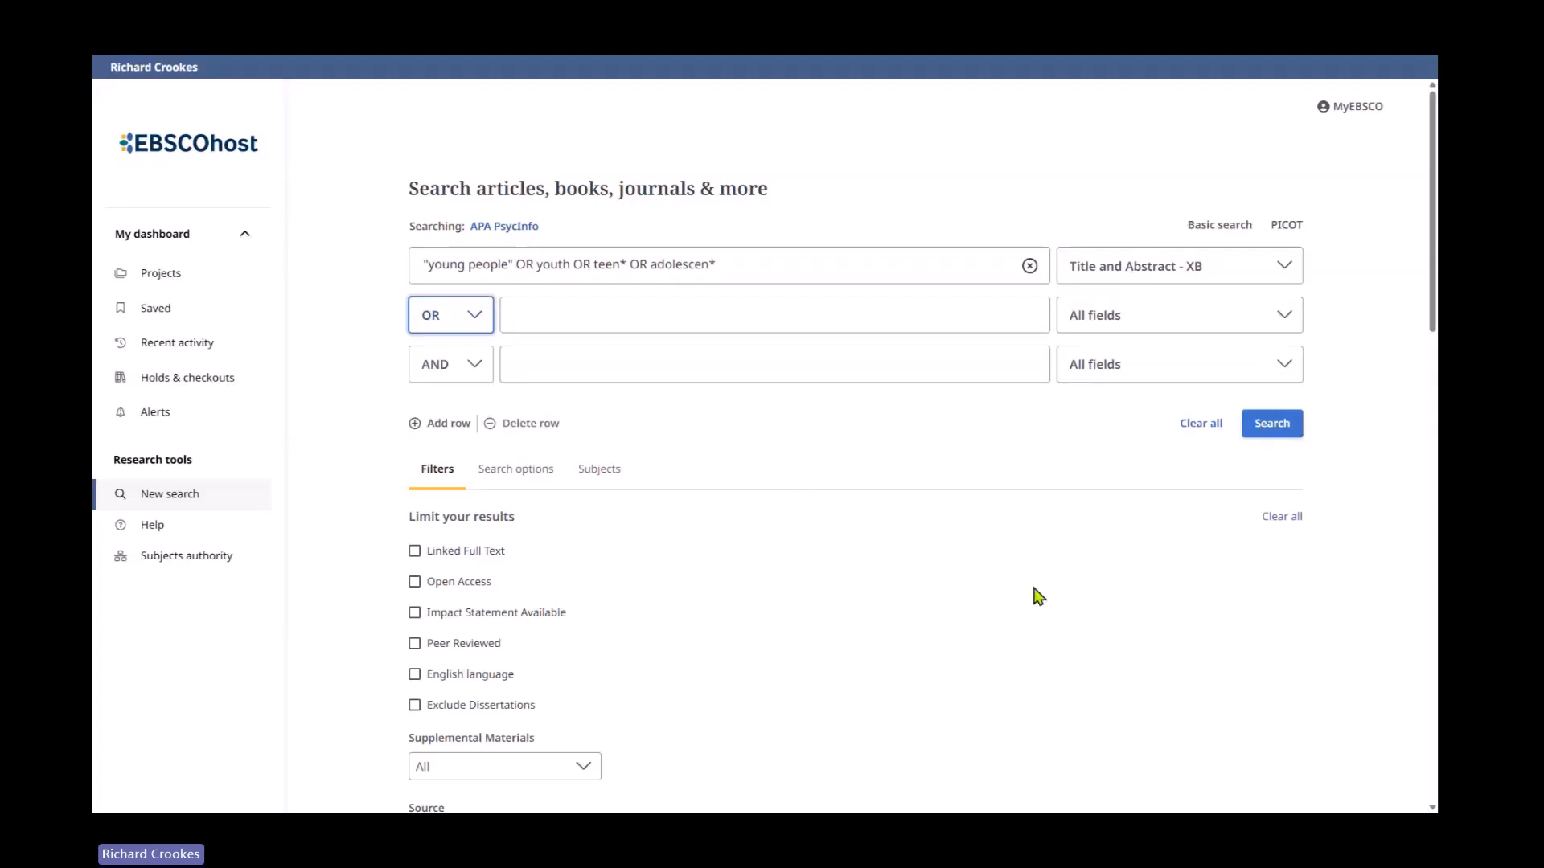
Search the APA Thesaurus of Psychological Index Terms for subject terms that begin with adolescent
{"action": "left_click", "coordinate": [602, 470]}
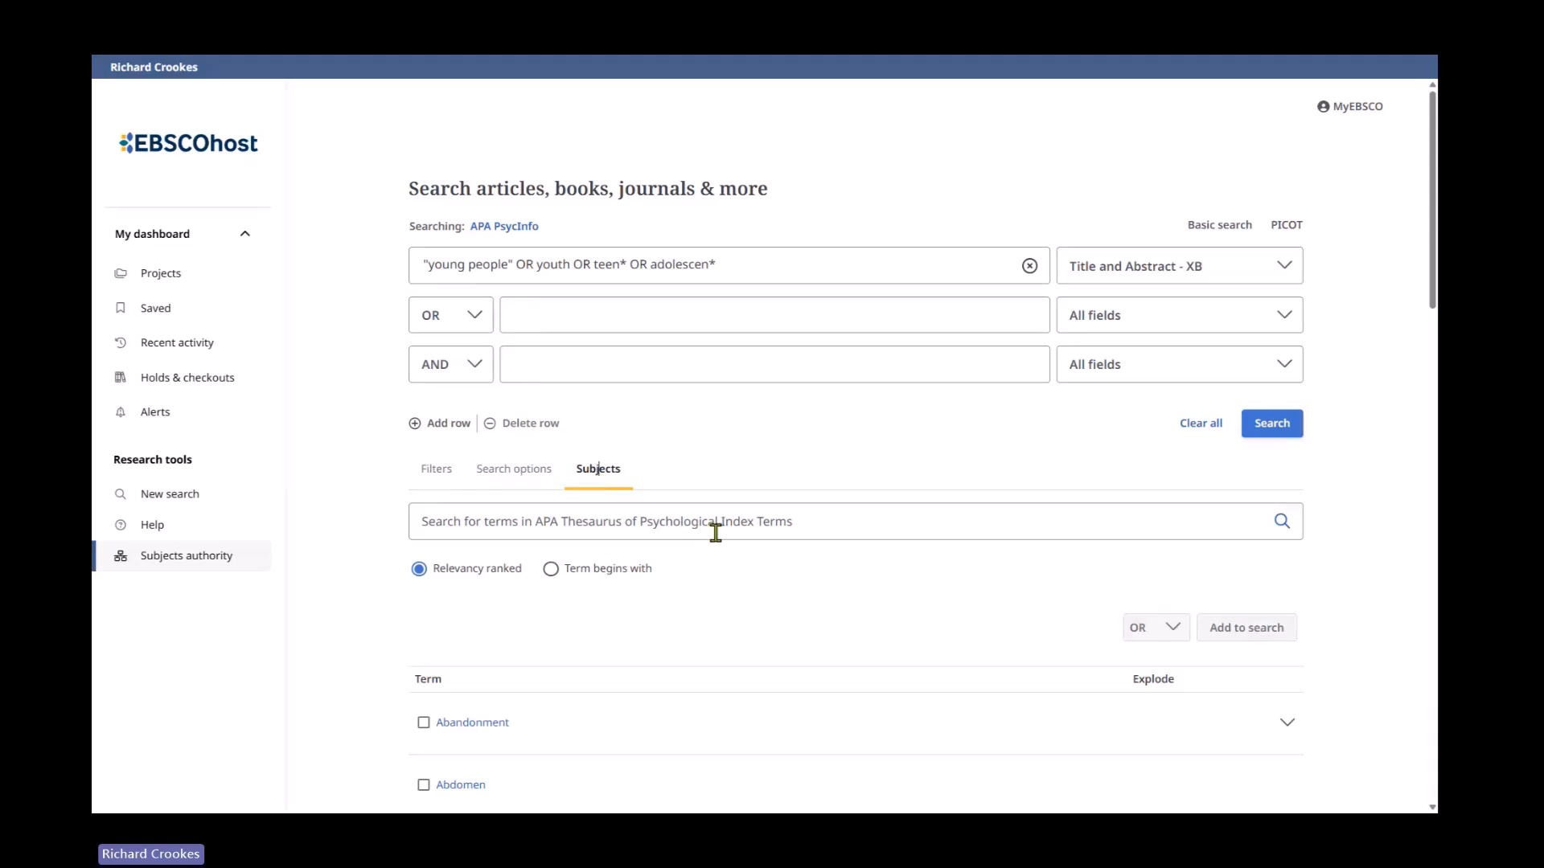
{"action": "scroll", "coordinate": [713, 531], "scroll_direction": "down", "scroll_amount": 2}
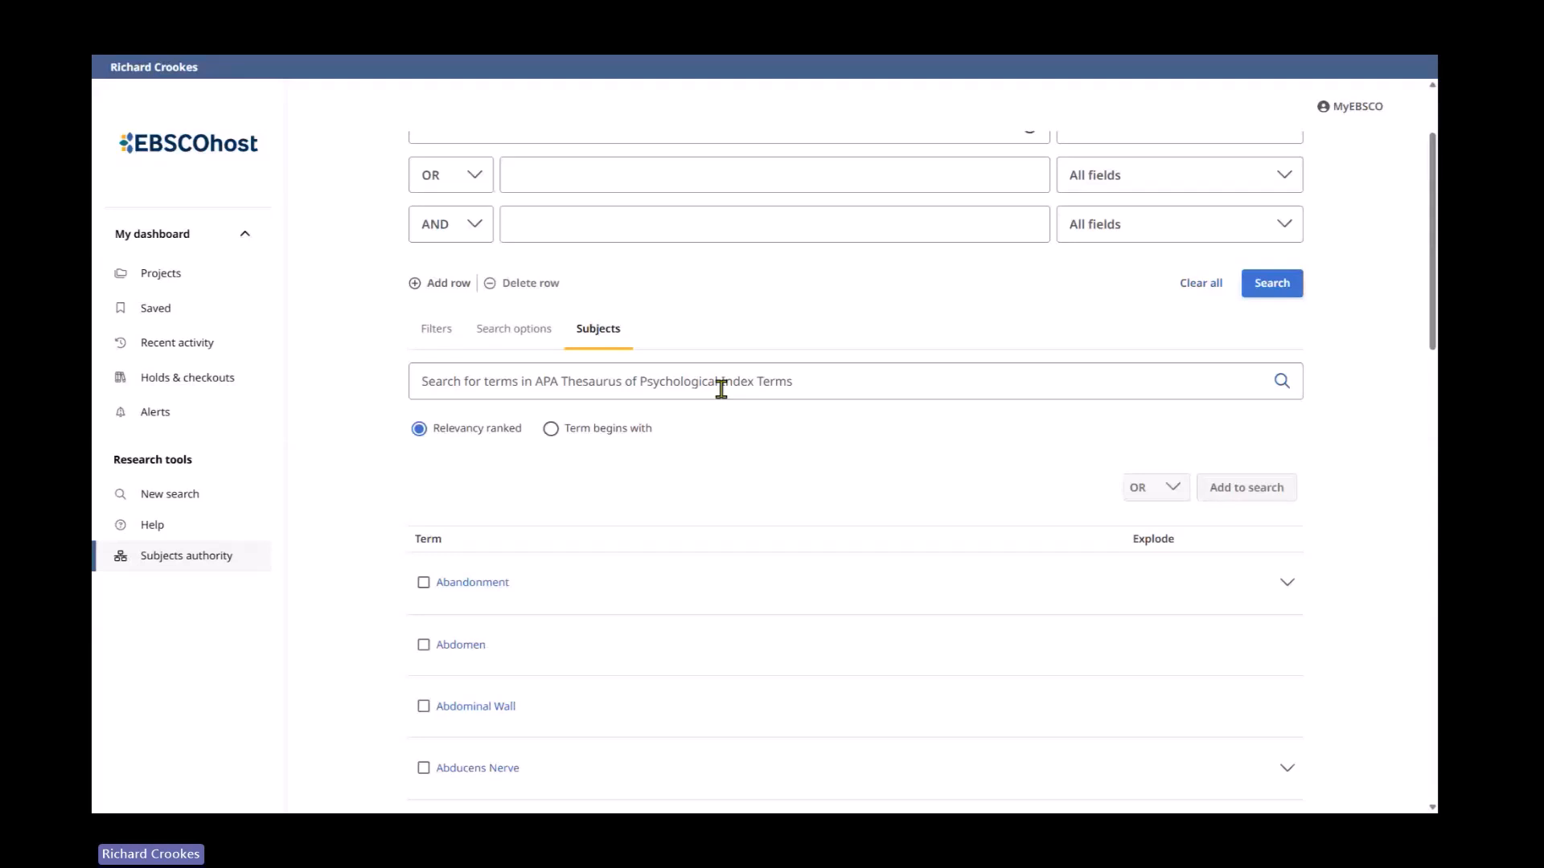
{"action": "left_click", "coordinate": [644, 383]}
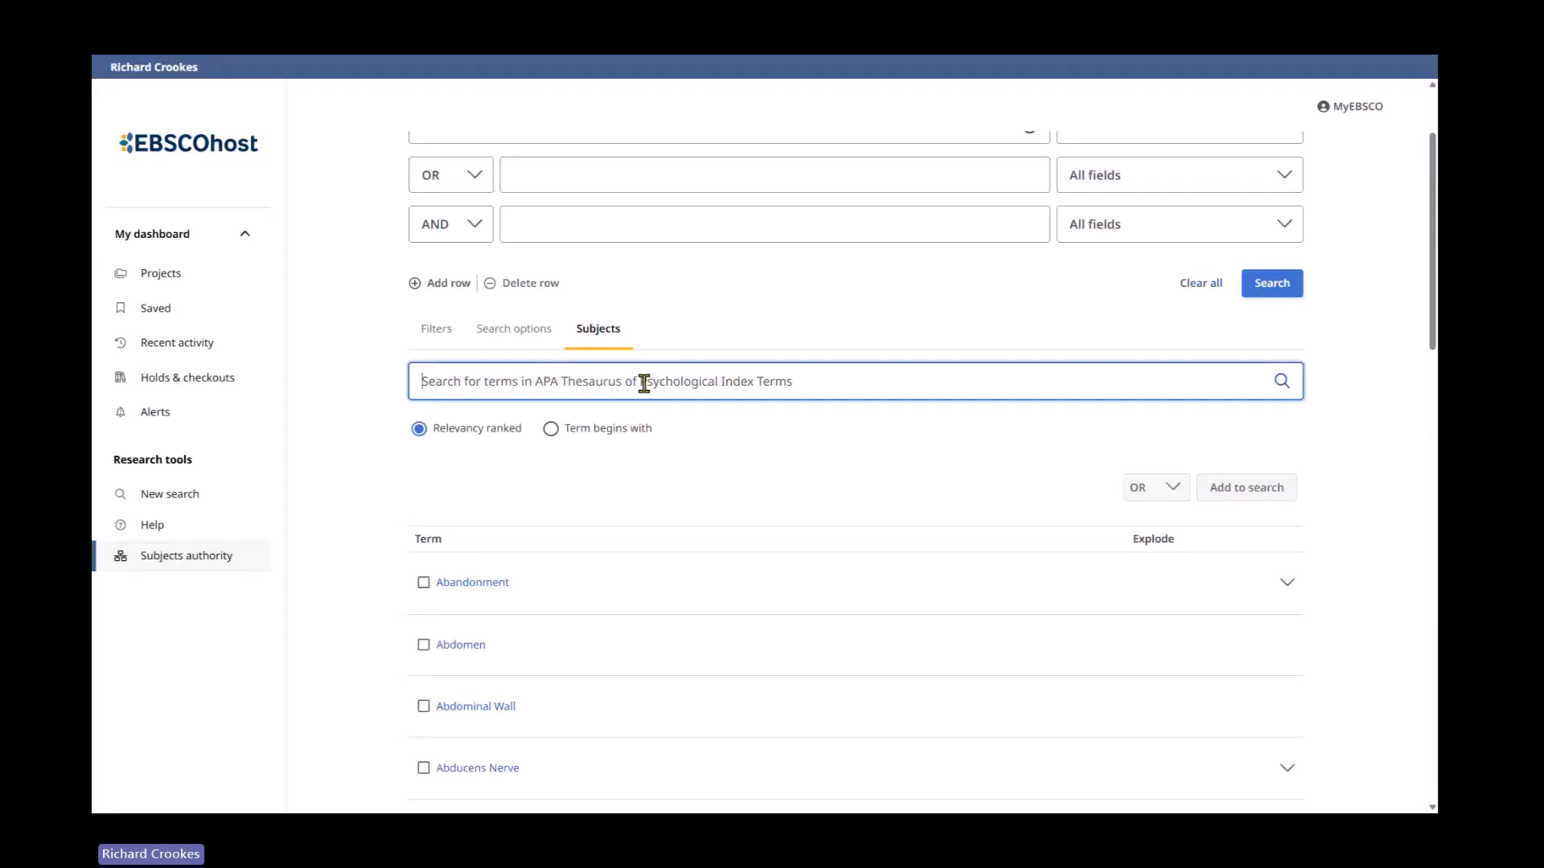
{"action": "type", "text": "adole"}
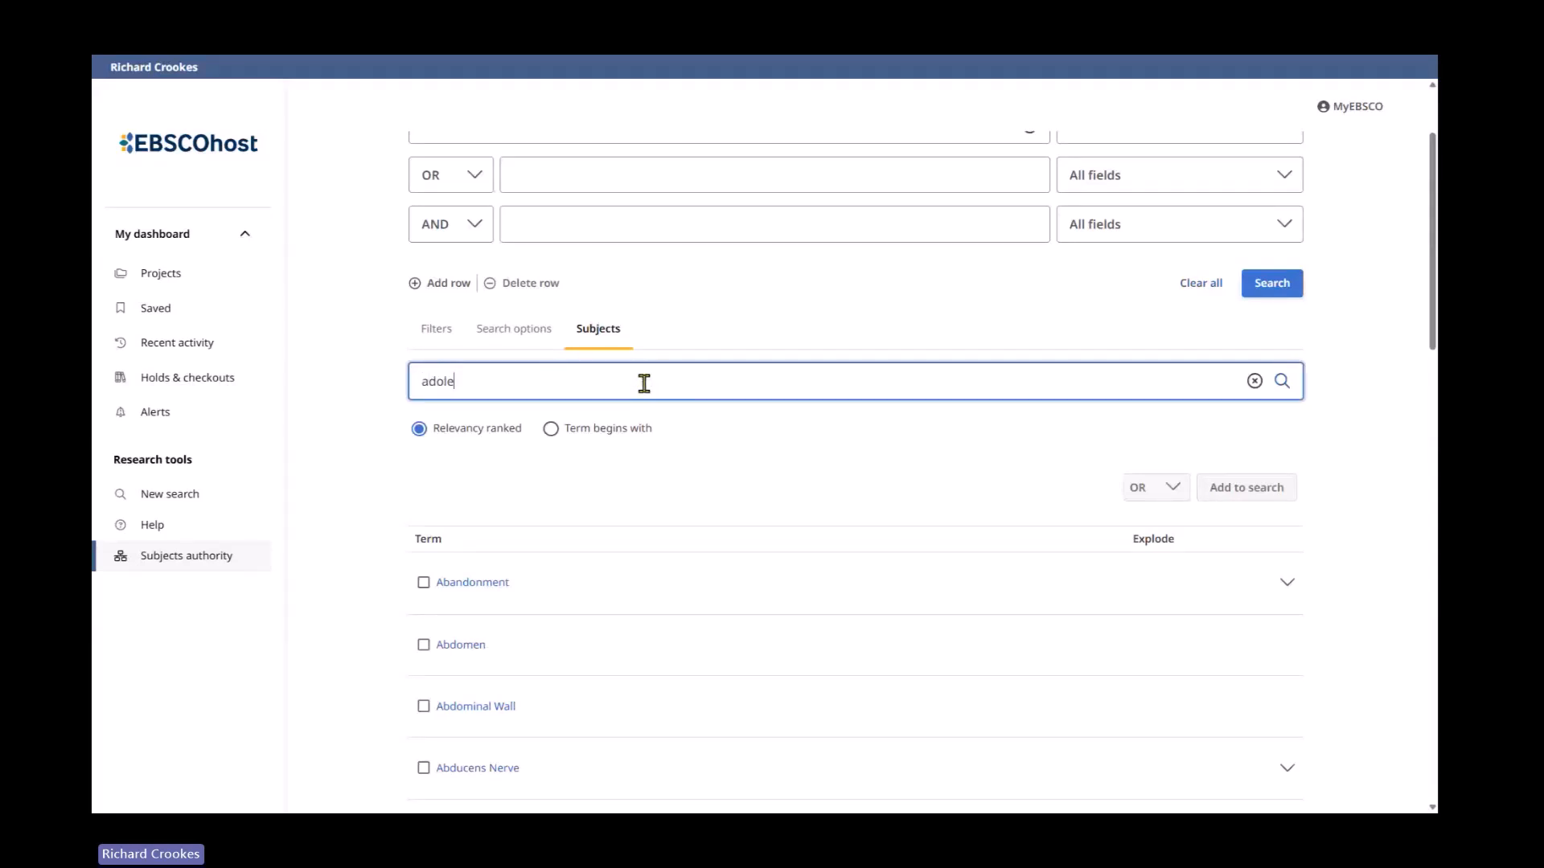
{"action": "type", "text": "scent"}
{"action": "left_click", "coordinate": [551, 429]}
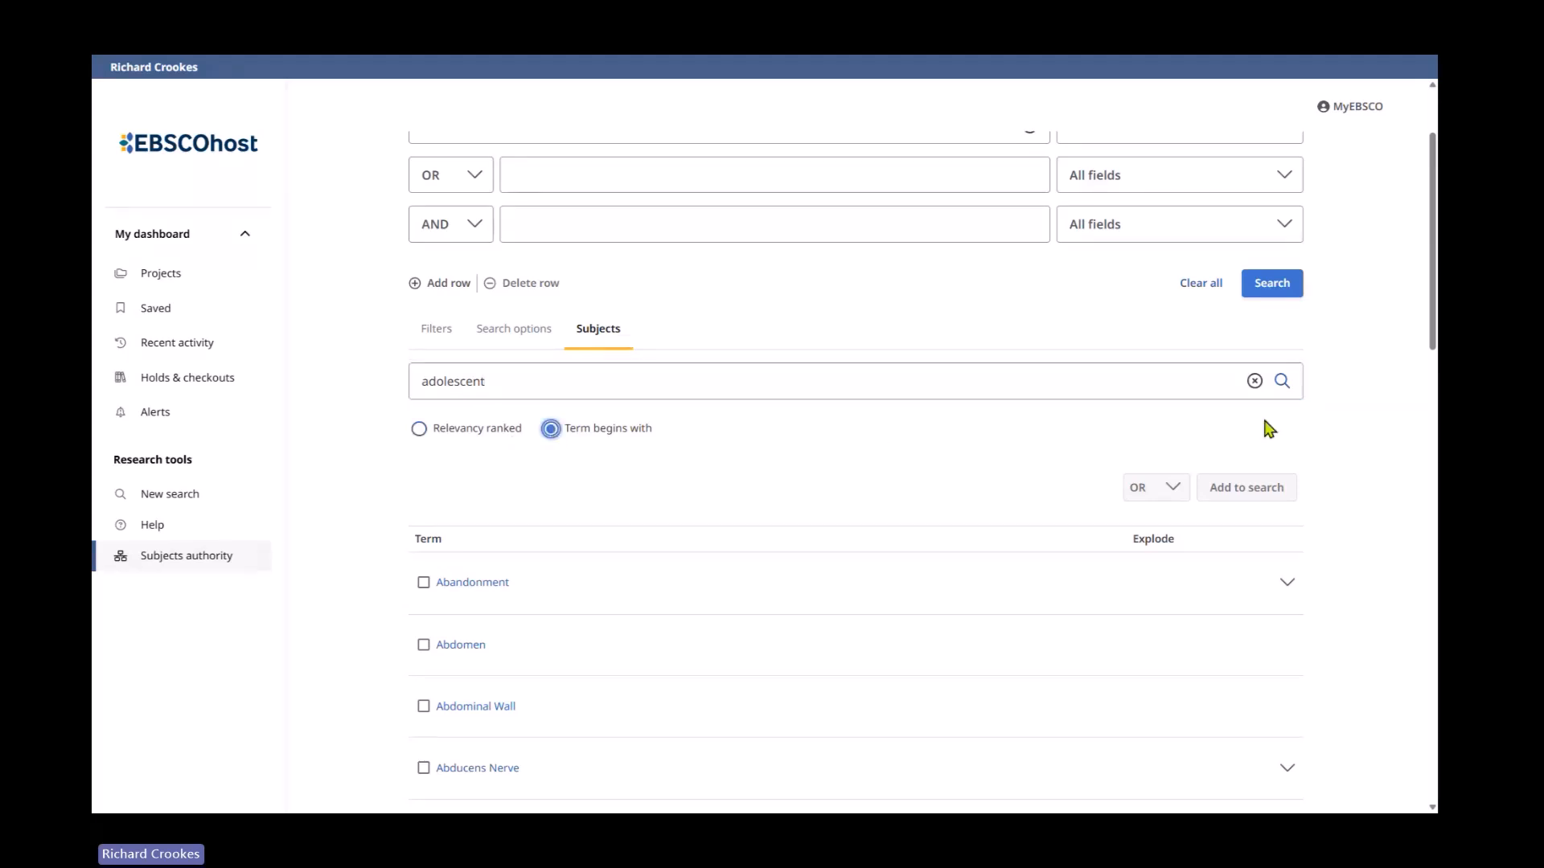
{"action": "left_click", "coordinate": [1280, 383]}
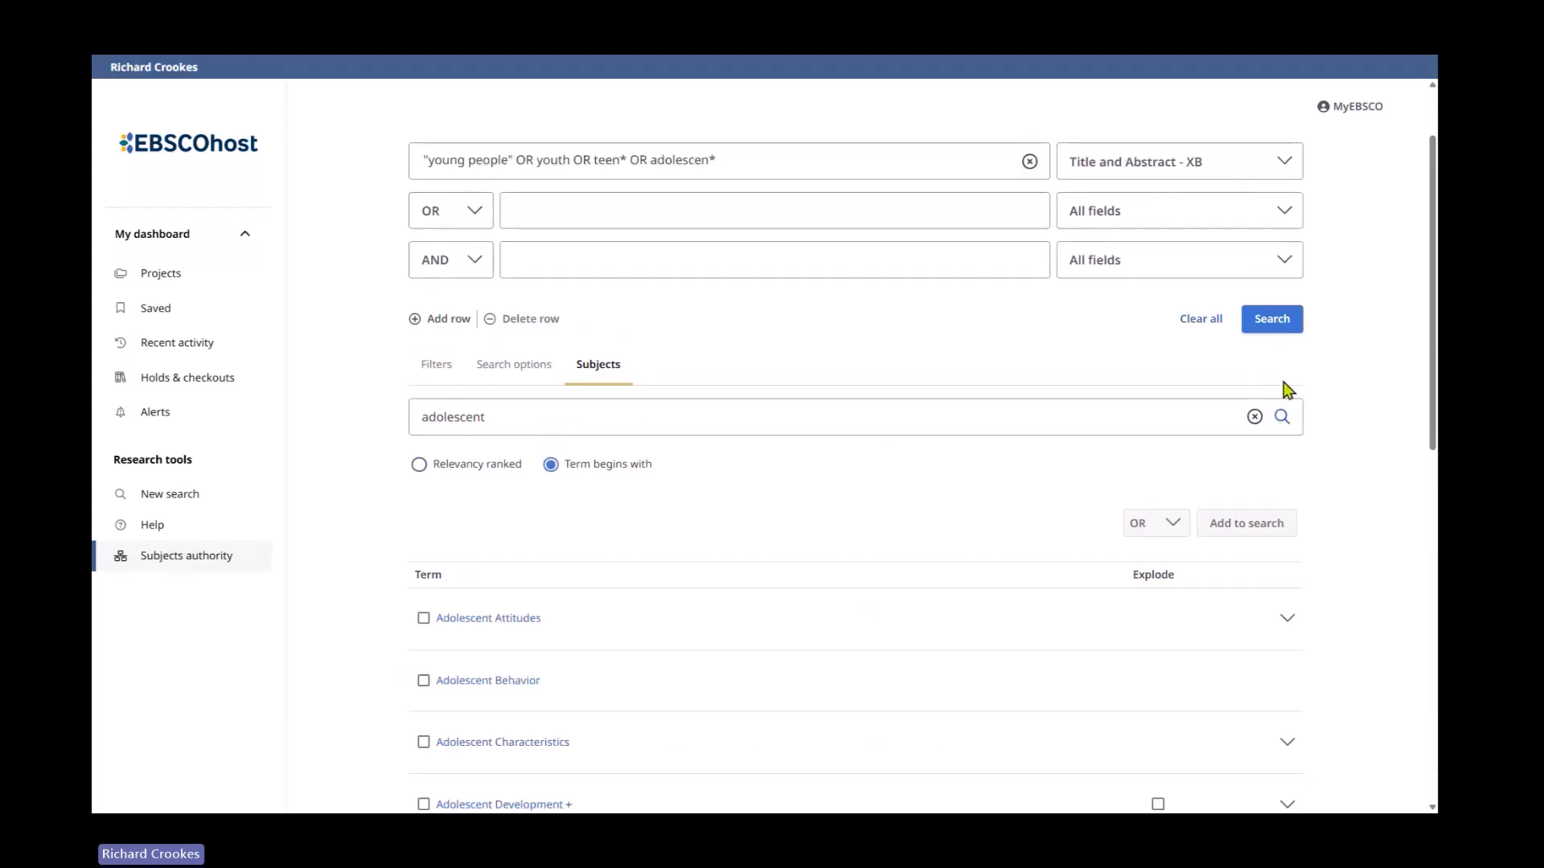
Select the subject terms Adolescent Attitudes, Adolescent Behavior, Adolescent Characteristics and Adolescent Development
{"action": "scroll", "coordinate": [1012, 528], "scroll_direction": "down", "scroll_amount": 3}
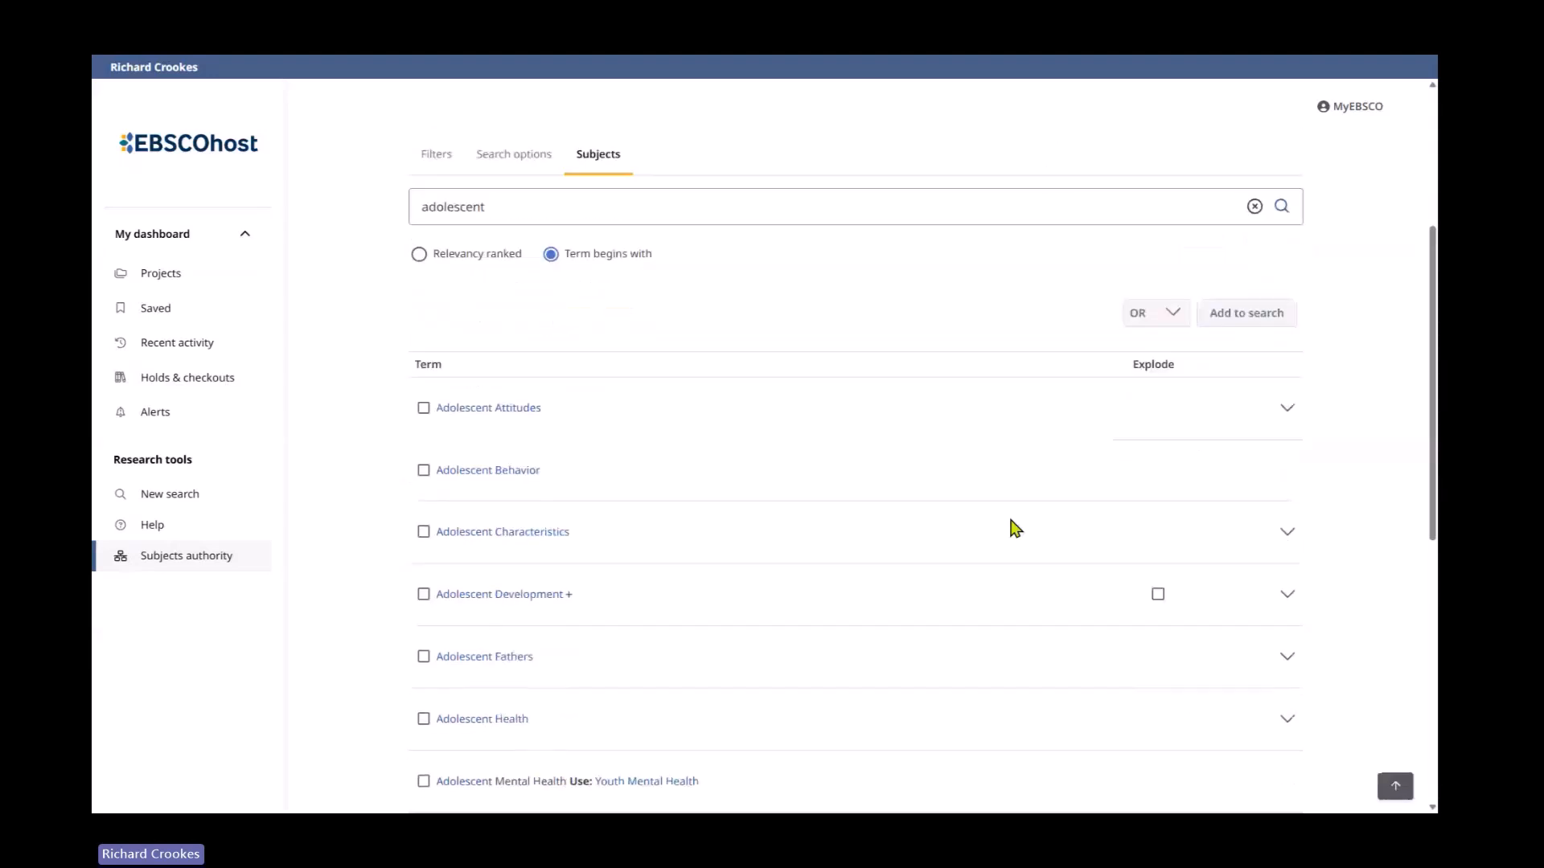
{"action": "scroll", "coordinate": [1015, 527], "scroll_direction": "down", "scroll_amount": 1}
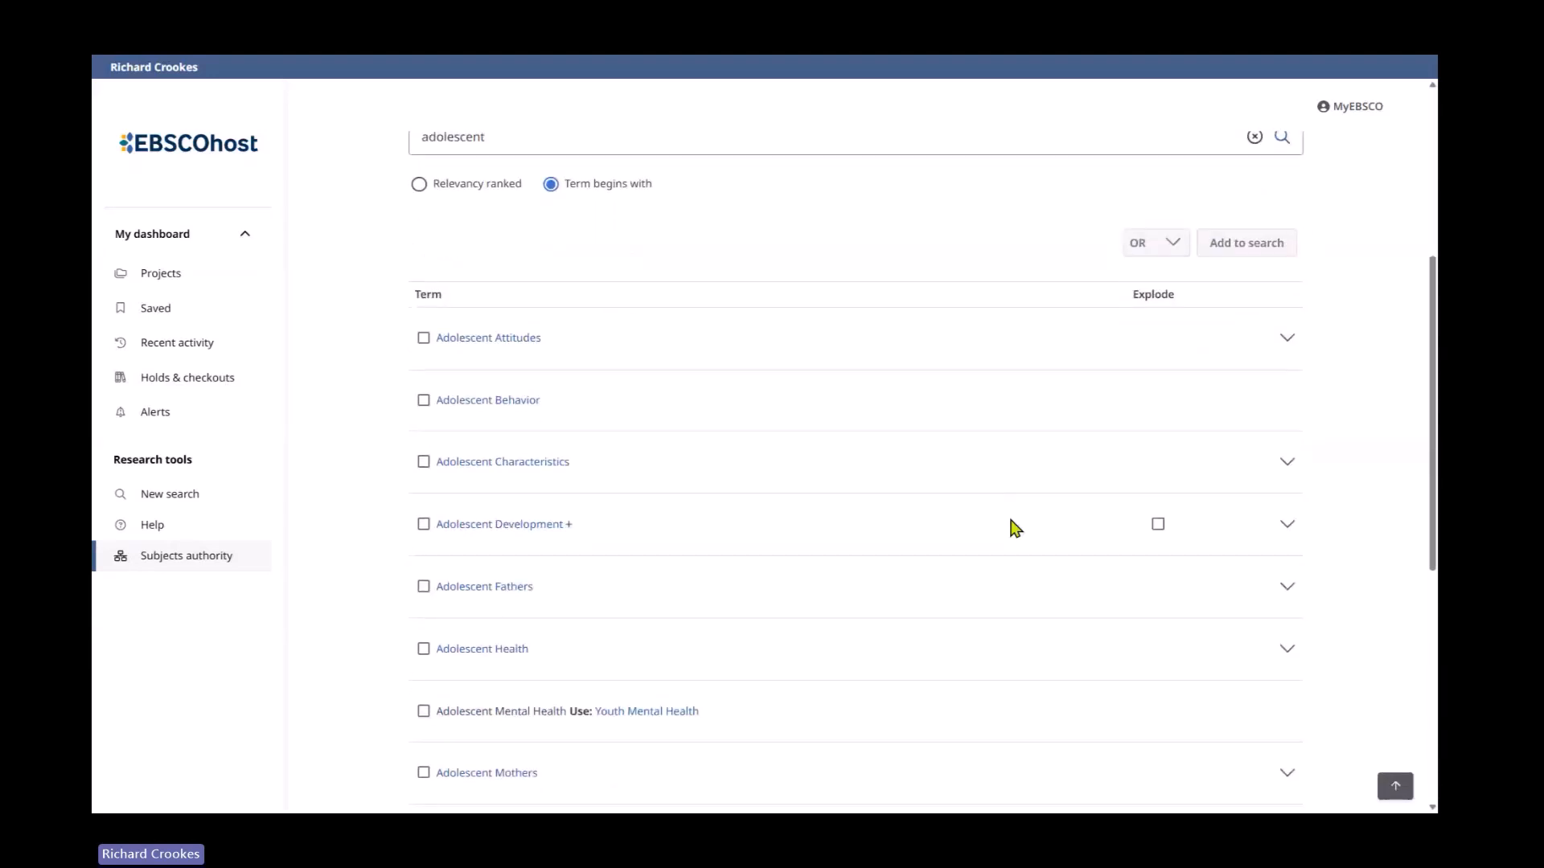
{"action": "left_click", "coordinate": [426, 341]}
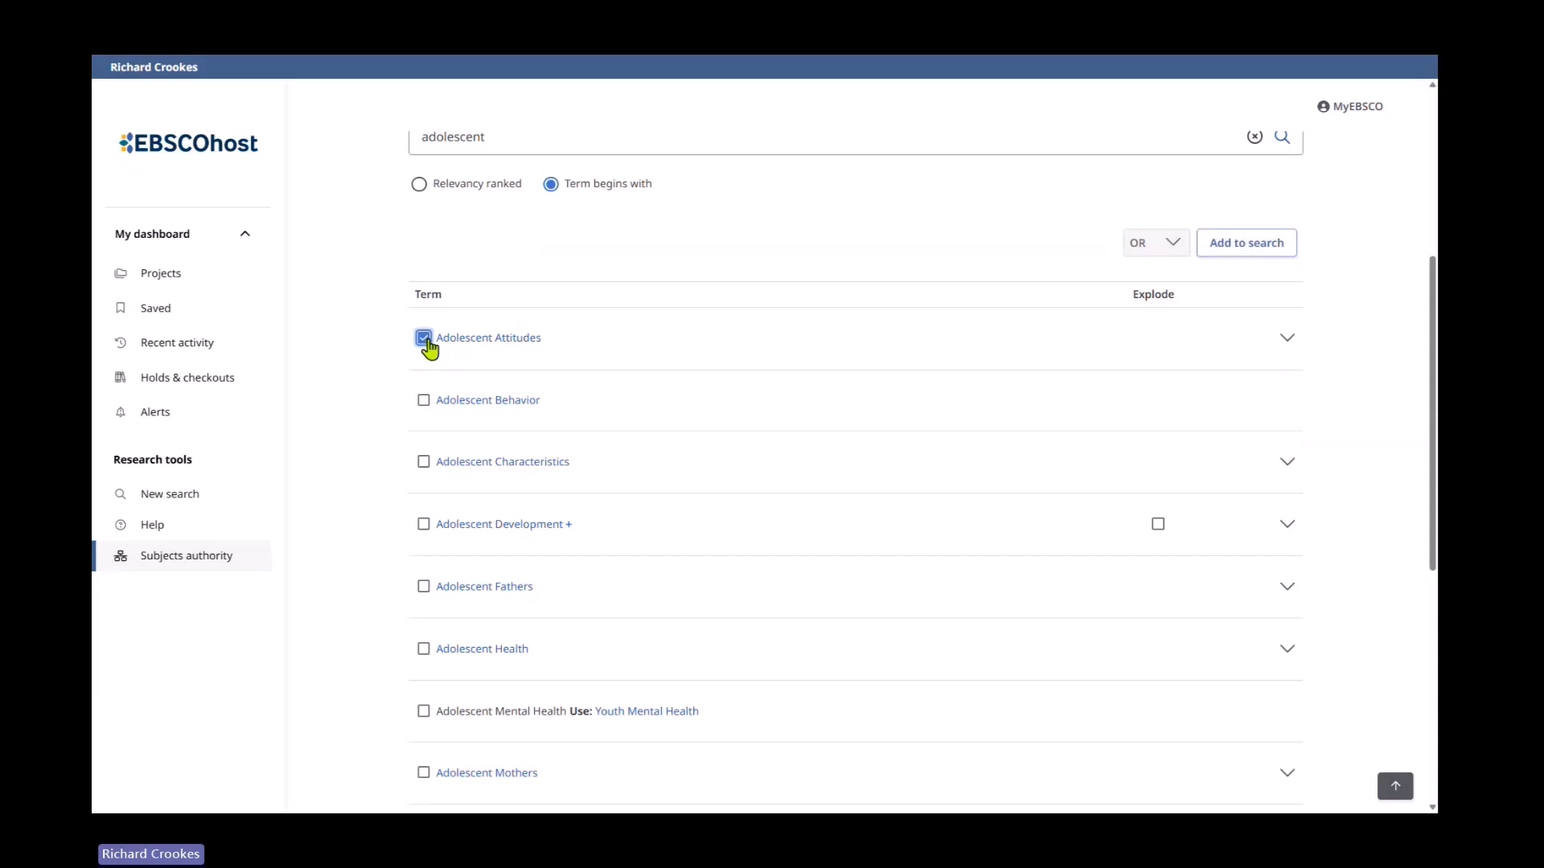
{"action": "left_click", "coordinate": [425, 403]}
{"action": "left_click", "coordinate": [424, 465]}
{"action": "left_click", "coordinate": [425, 526]}
Add Adolescent Mothers, Adolescent Pregnancy, Adolescent Psychiatry and Adolescent Psychology to the selected subject terms
{"action": "scroll", "coordinate": [810, 528], "scroll_direction": "down", "scroll_amount": 1}
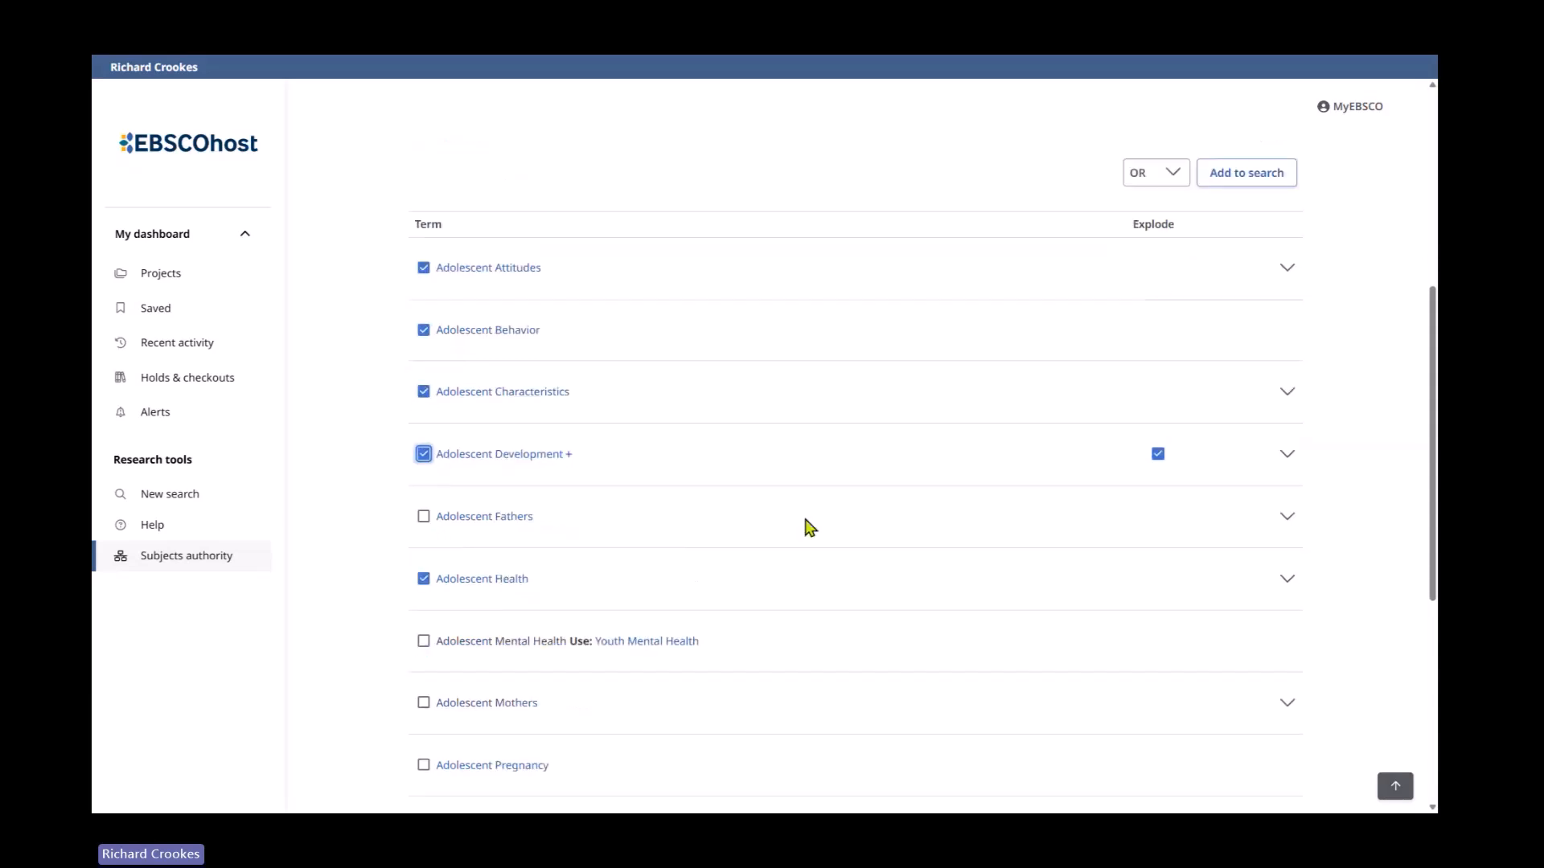
{"action": "scroll", "coordinate": [804, 524], "scroll_direction": "down", "scroll_amount": 1}
{"action": "scroll", "coordinate": [761, 569], "scroll_direction": "down", "scroll_amount": 1}
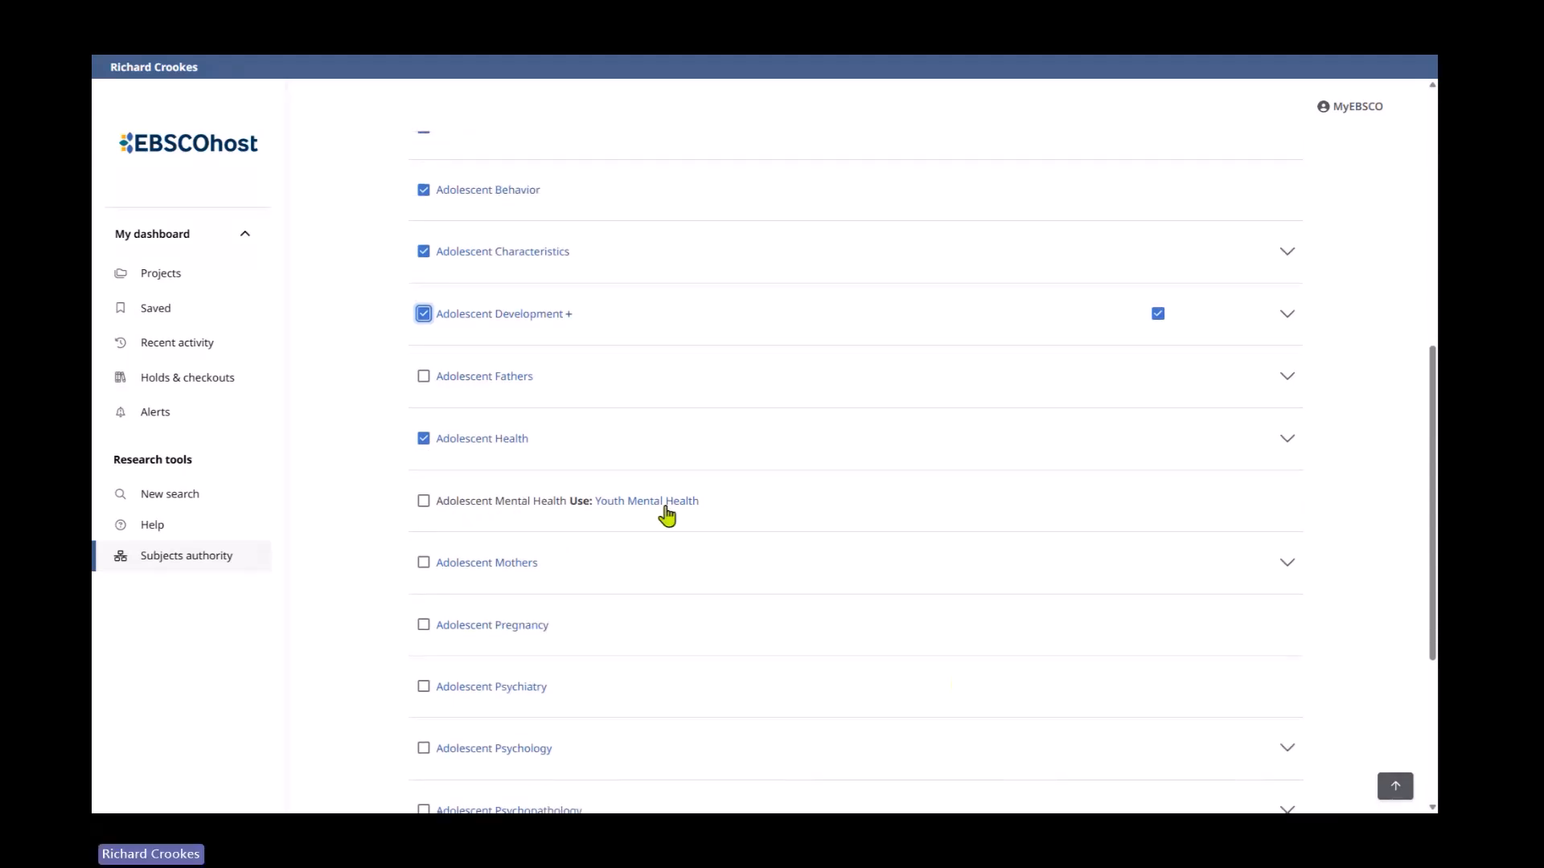
{"action": "left_click", "coordinate": [423, 564]}
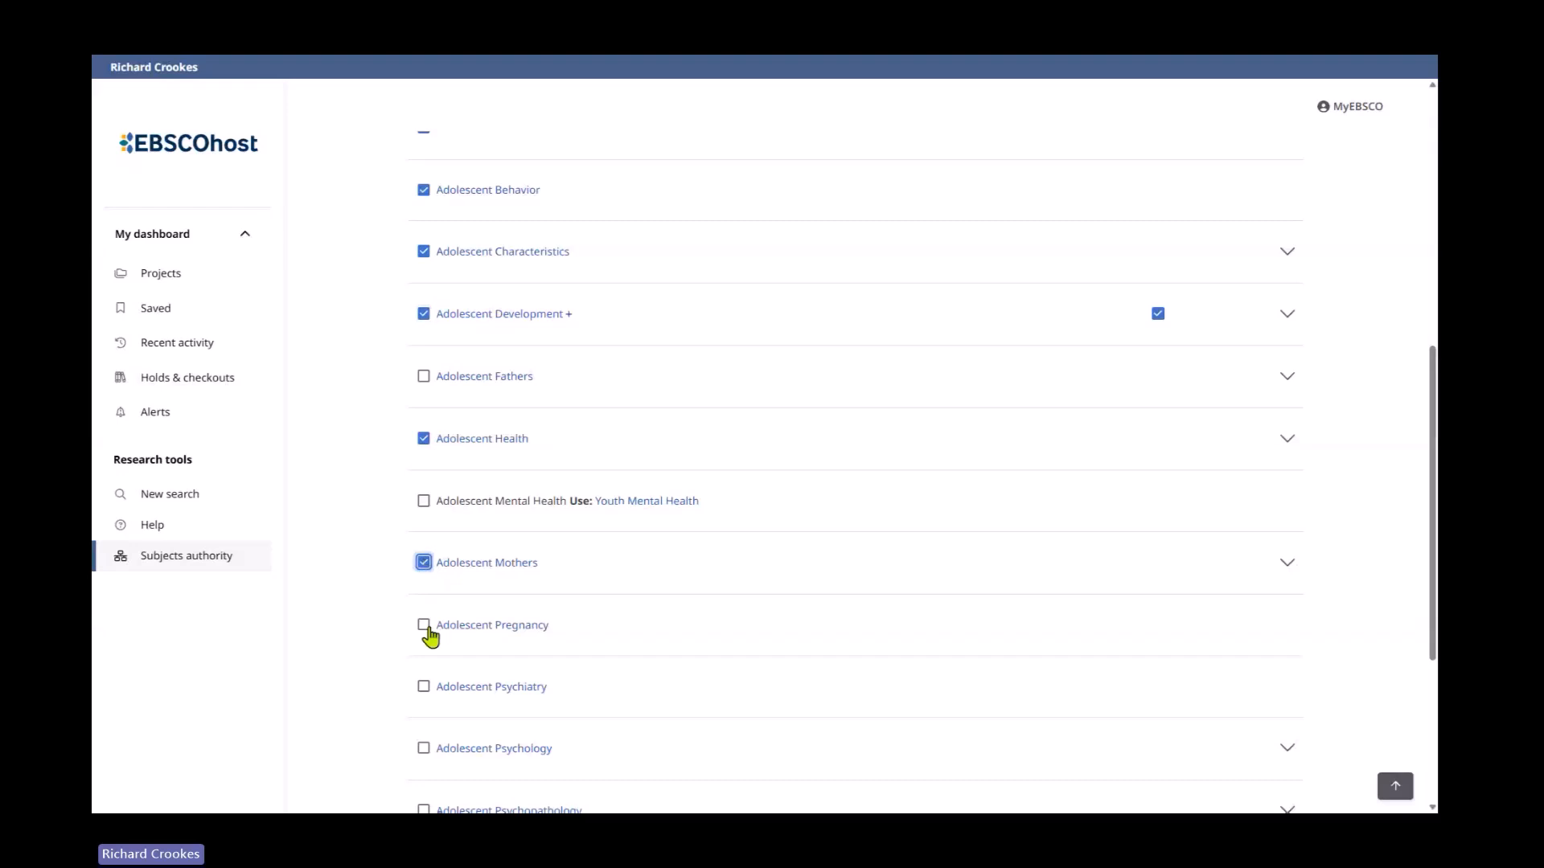
{"action": "left_click", "coordinate": [425, 628]}
{"action": "left_click", "coordinate": [424, 687]}
{"action": "scroll", "coordinate": [458, 692], "scroll_direction": "down", "scroll_amount": 2}
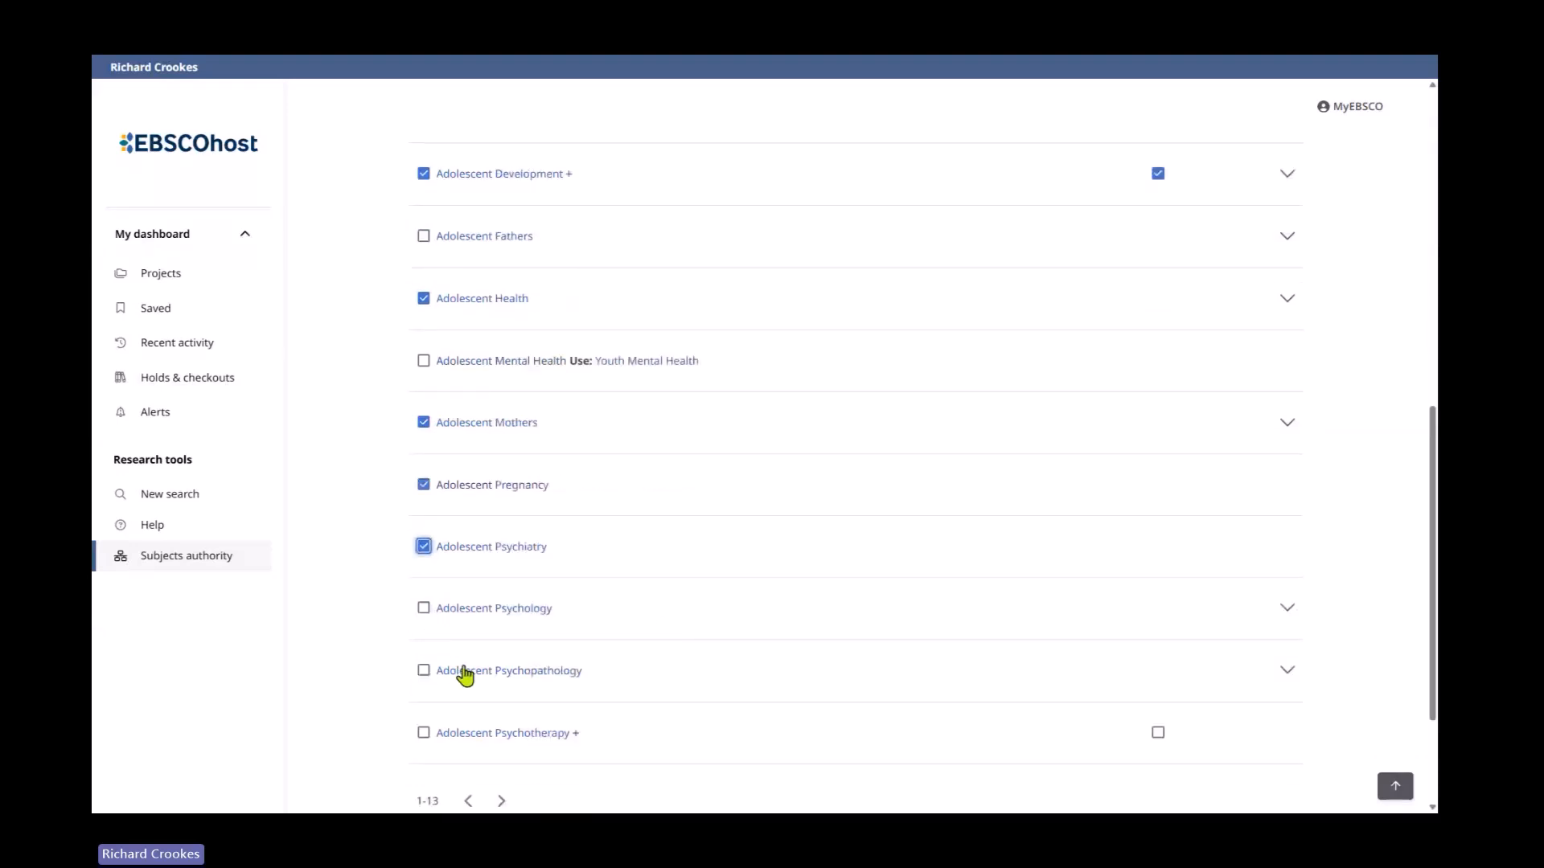
{"action": "left_click", "coordinate": [423, 608]}
{"action": "scroll", "coordinate": [424, 659], "scroll_direction": "up", "scroll_amount": 3}
{"action": "scroll", "coordinate": [635, 643], "scroll_direction": "down", "scroll_amount": 3}
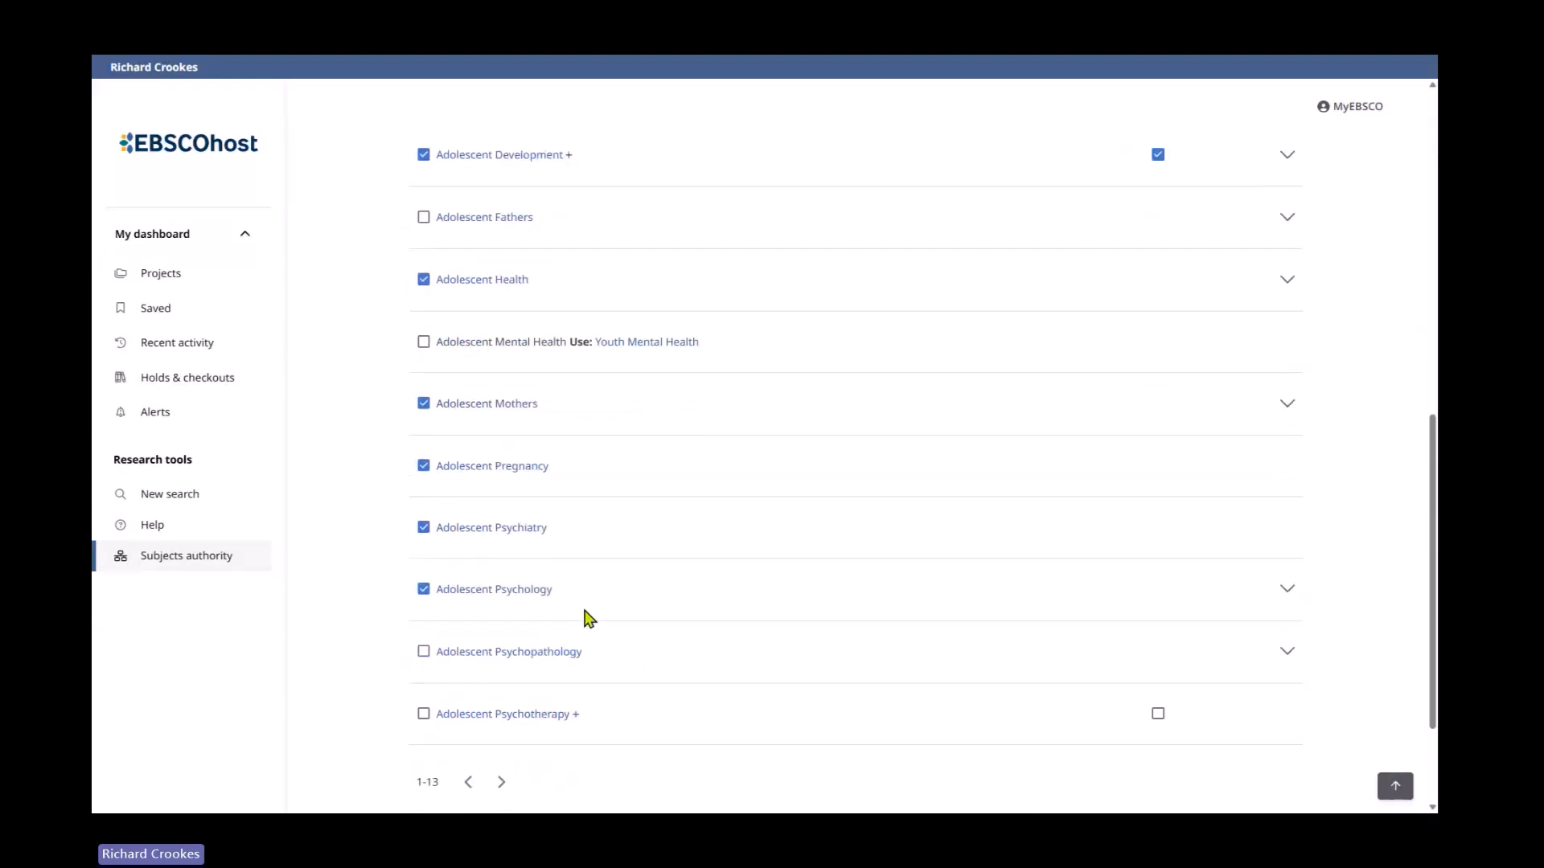
{"action": "left_click", "coordinate": [424, 597]}
Expand and highlight the scope note of Adolescent Development, and open that term's detail page
{"action": "scroll", "coordinate": [1035, 545], "scroll_direction": "up", "scroll_amount": 4}
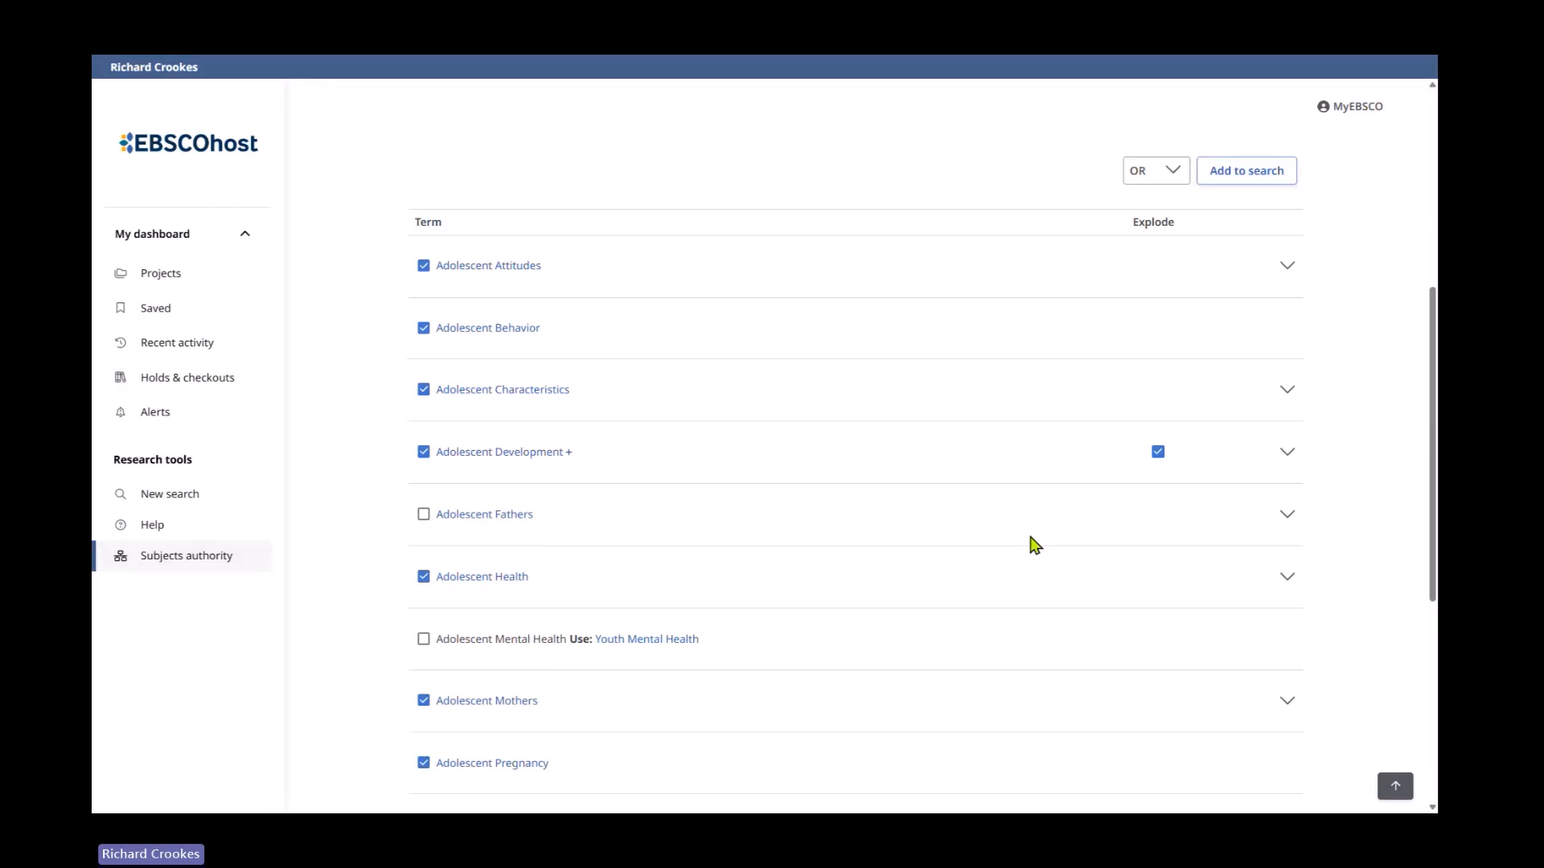
{"action": "scroll", "coordinate": [1035, 545], "scroll_direction": "up", "scroll_amount": 2}
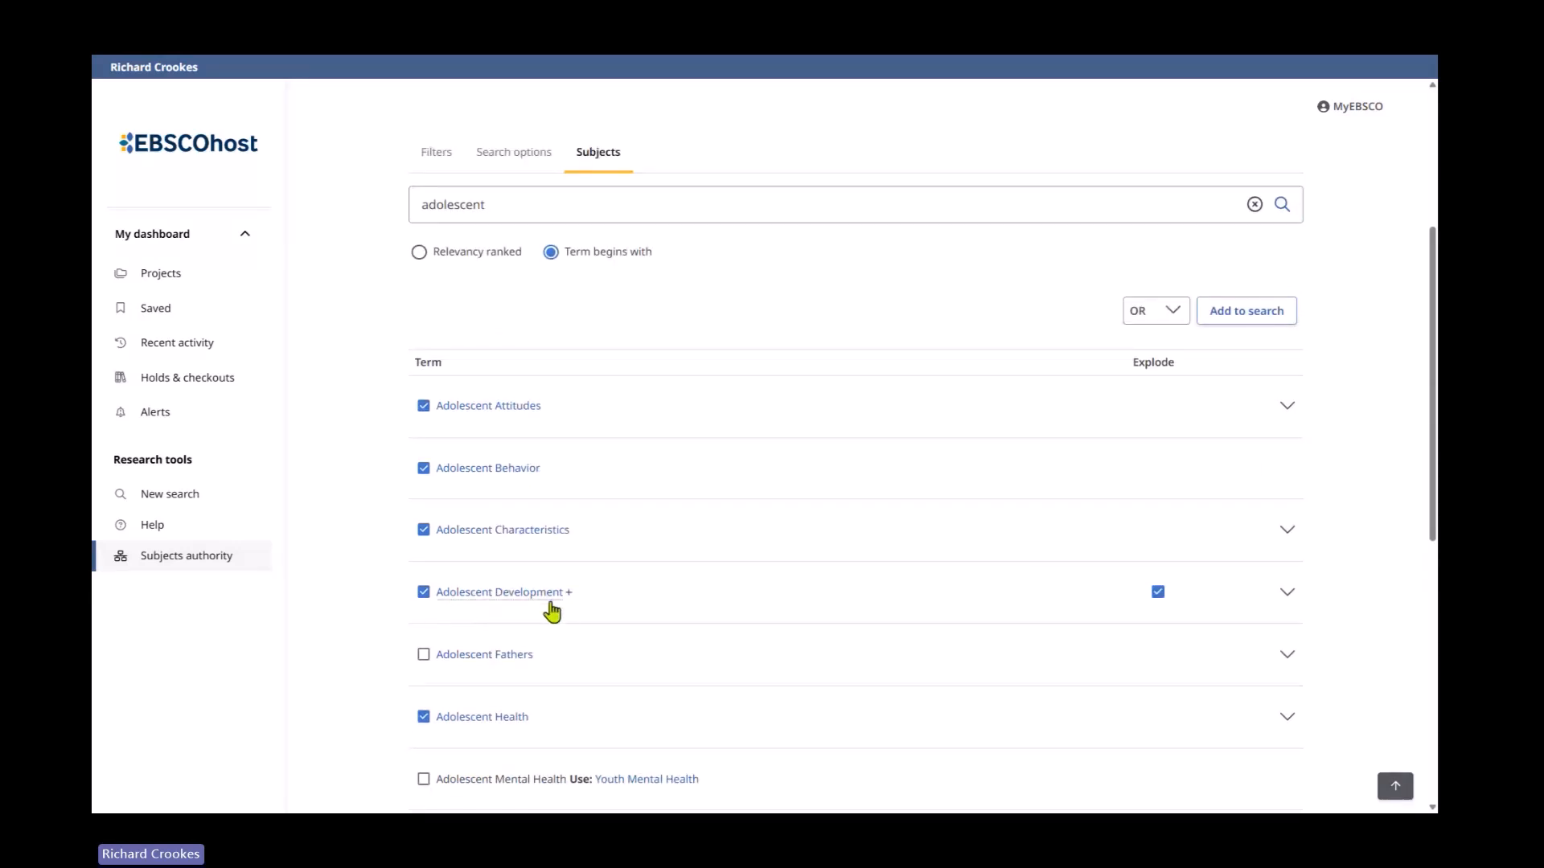
{"action": "scroll", "coordinate": [649, 558], "scroll_direction": "down", "scroll_amount": 2}
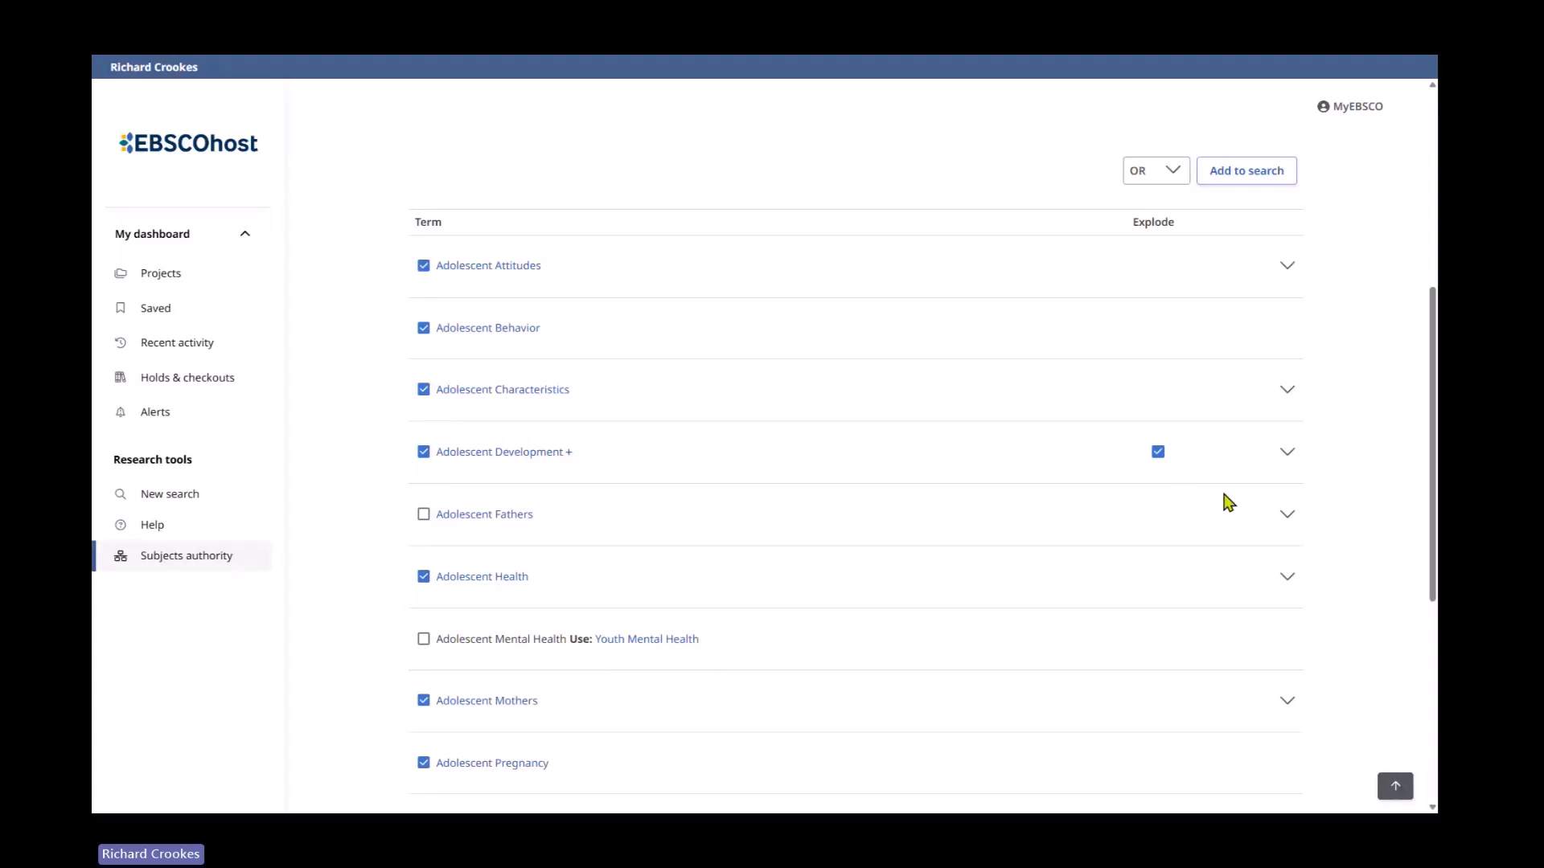
{"action": "left_click", "coordinate": [1288, 457]}
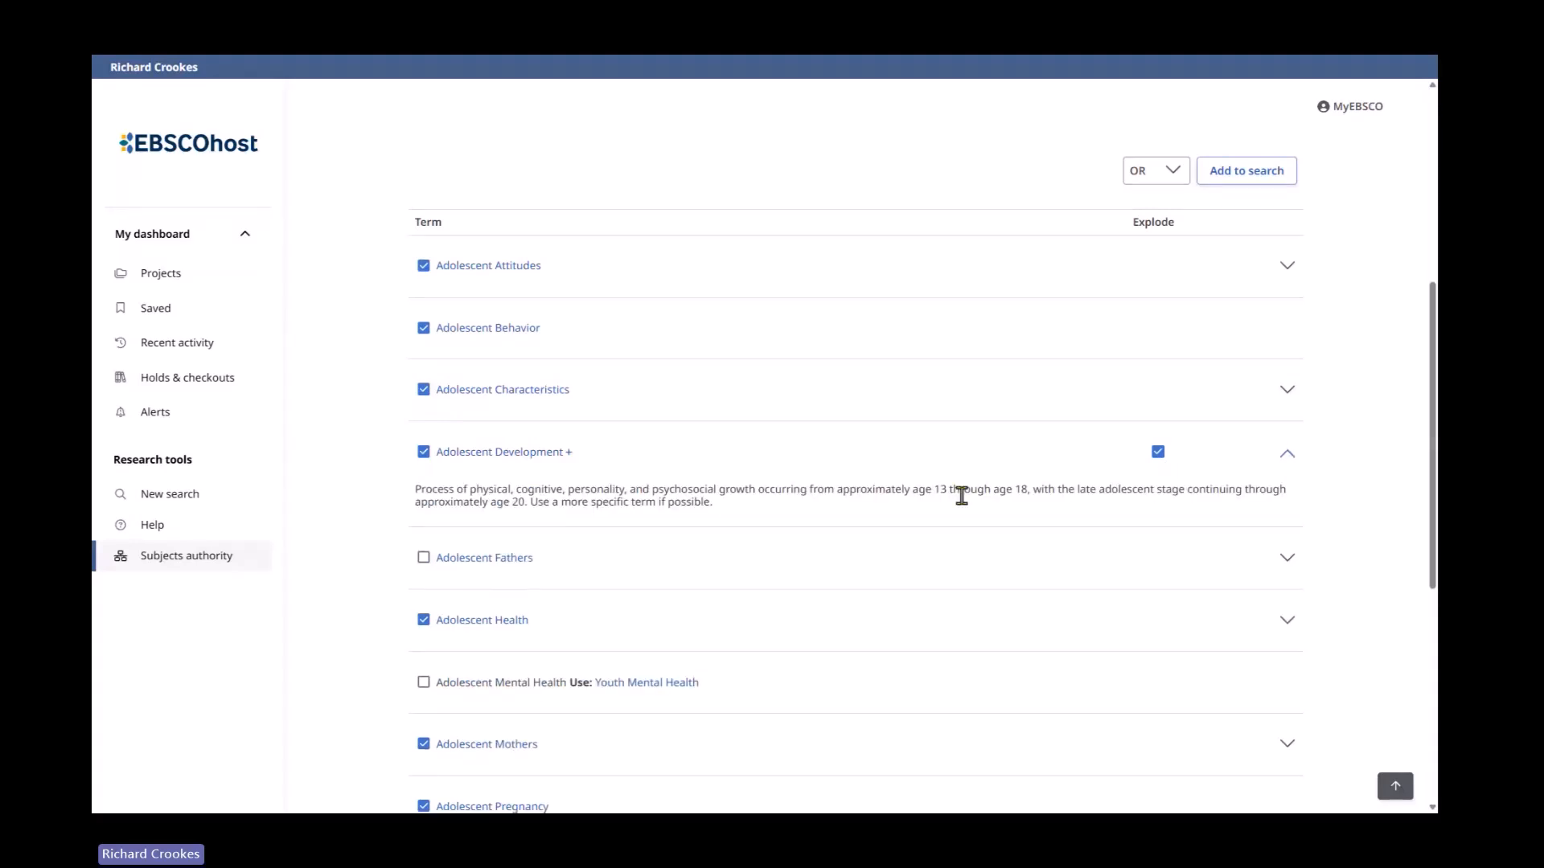
{"action": "left_click_drag", "start_coordinate": [415, 490], "coordinate": [717, 510]}
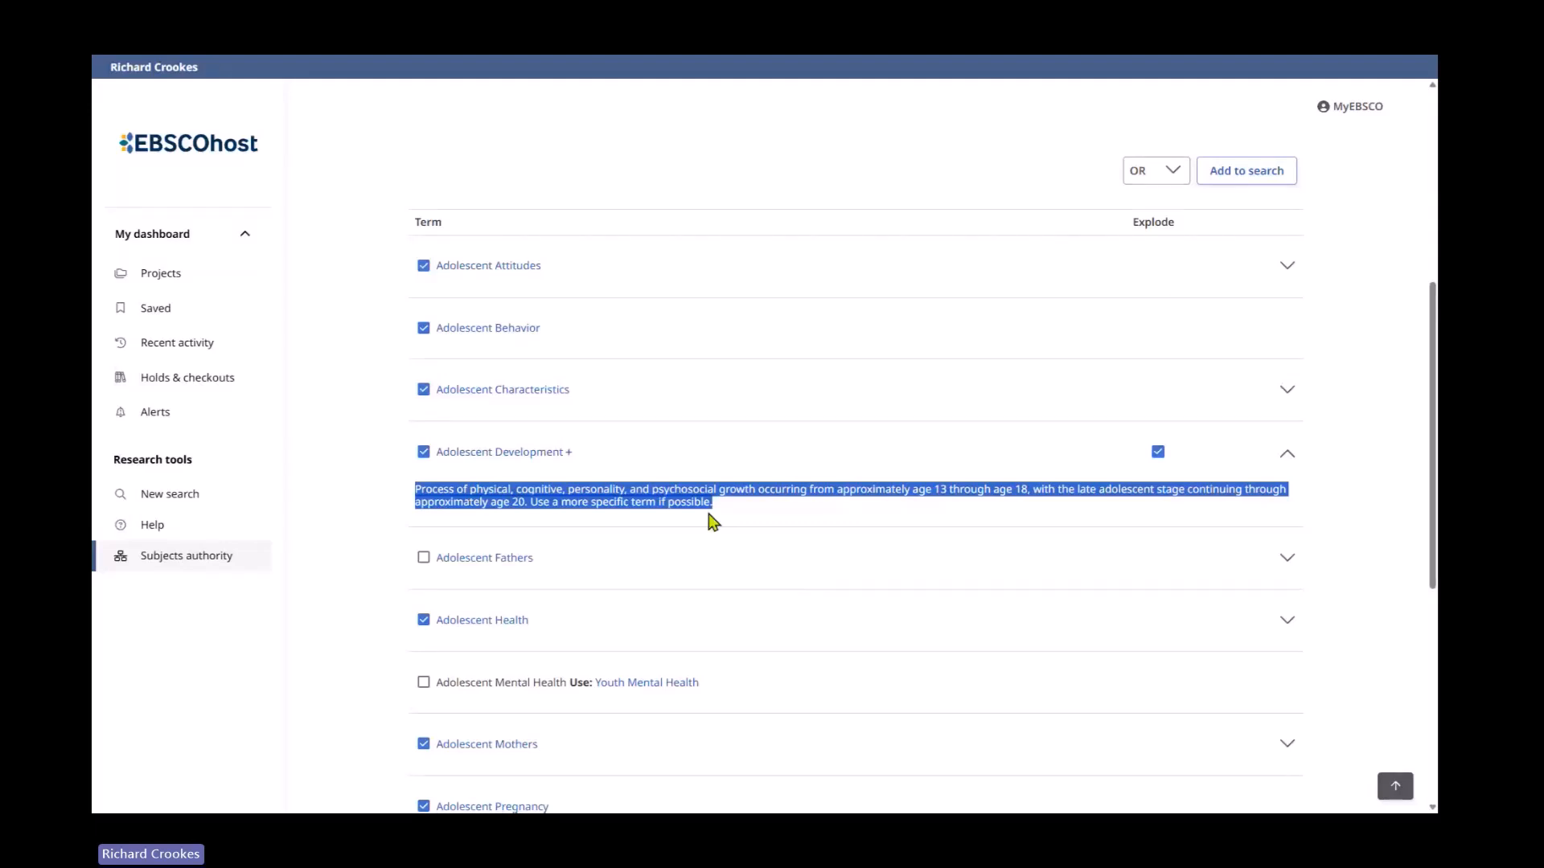
{"action": "left_click", "coordinate": [475, 455]}
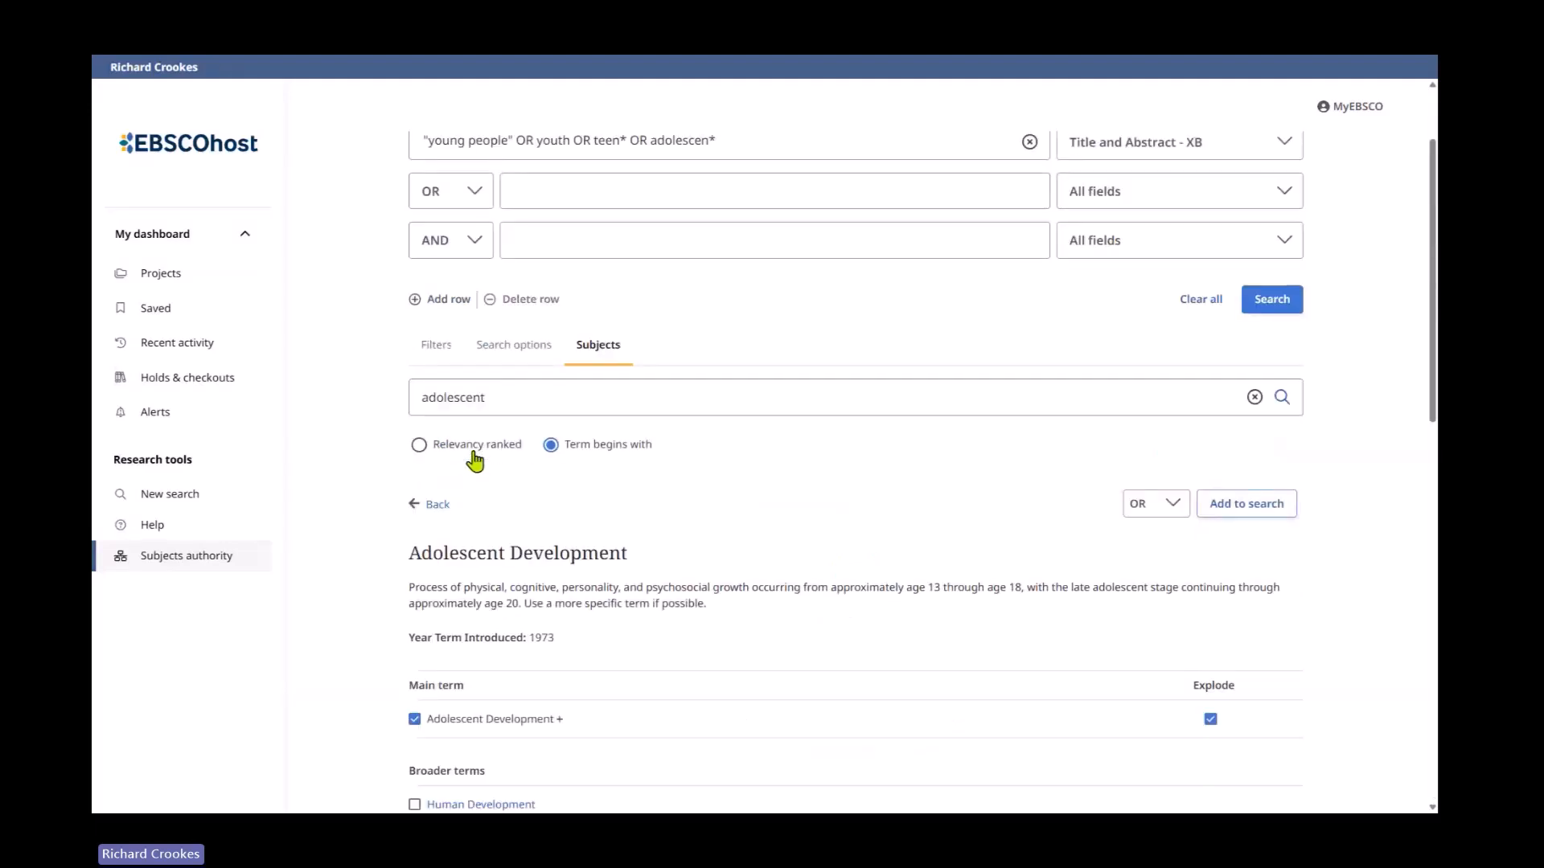
Select the related terms Youth Mental Health and Youth Services for Adolescent Development
{"action": "scroll", "coordinate": [913, 561], "scroll_direction": "down", "scroll_amount": 3}
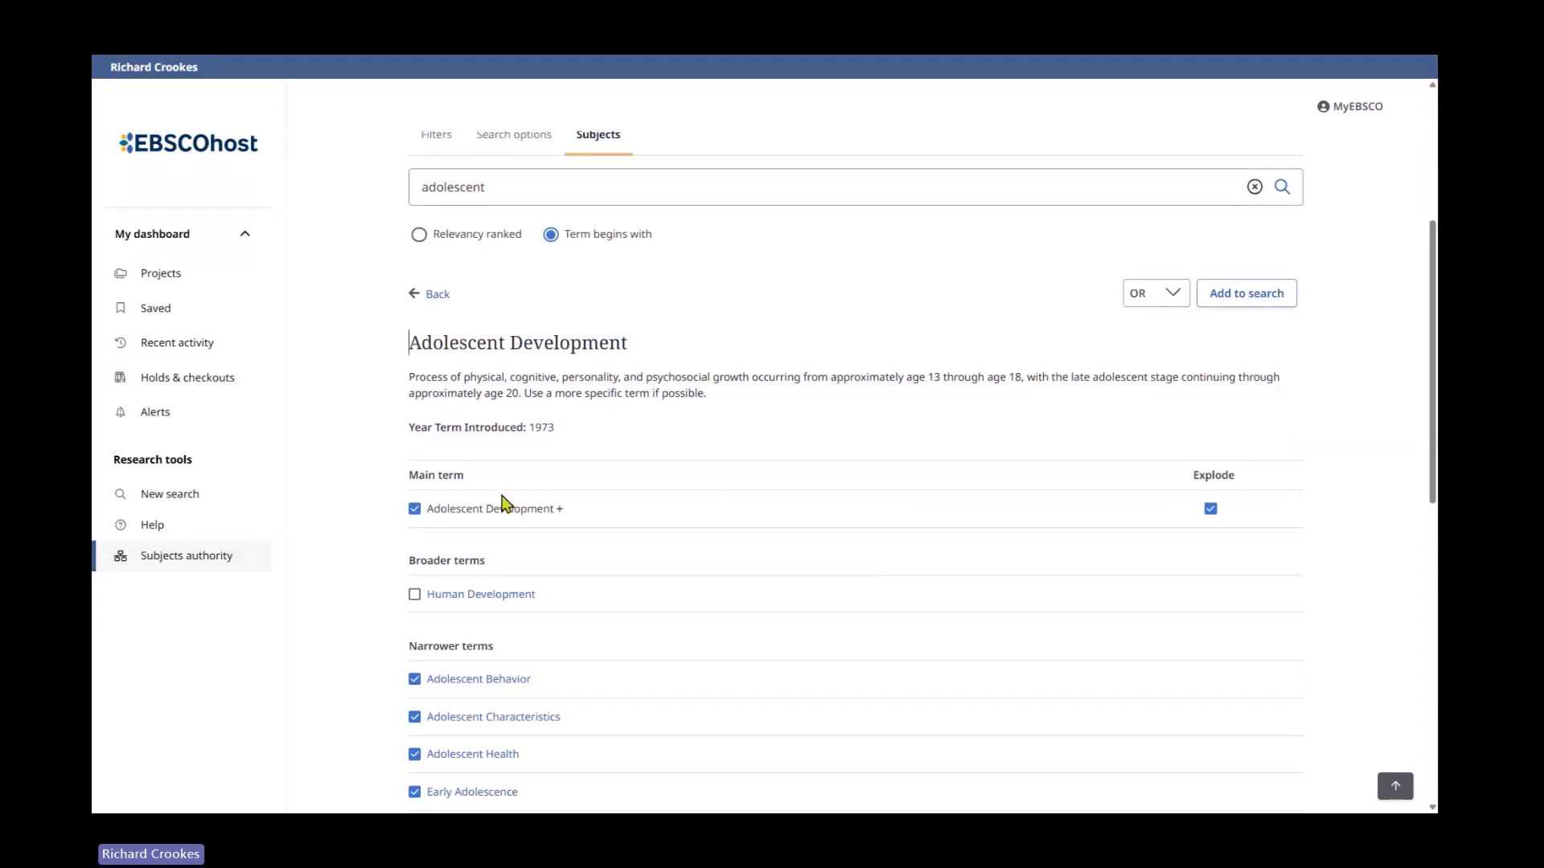
{"action": "scroll", "coordinate": [790, 499], "scroll_direction": "down", "scroll_amount": 1}
{"action": "scroll", "coordinate": [791, 498], "scroll_direction": "down", "scroll_amount": 1}
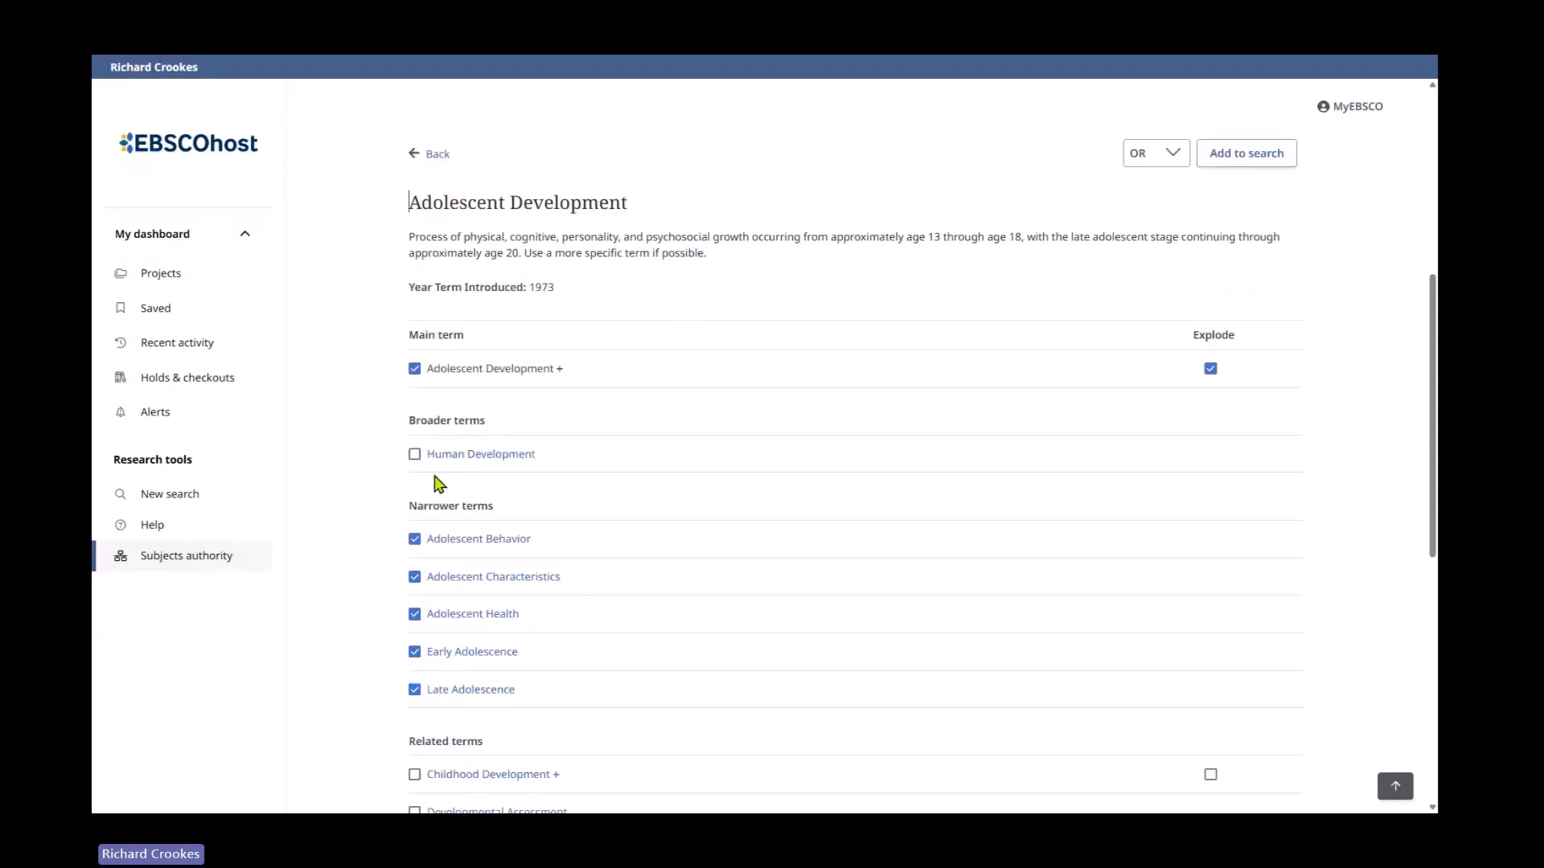
{"action": "scroll", "coordinate": [920, 475], "scroll_direction": "down", "scroll_amount": 1}
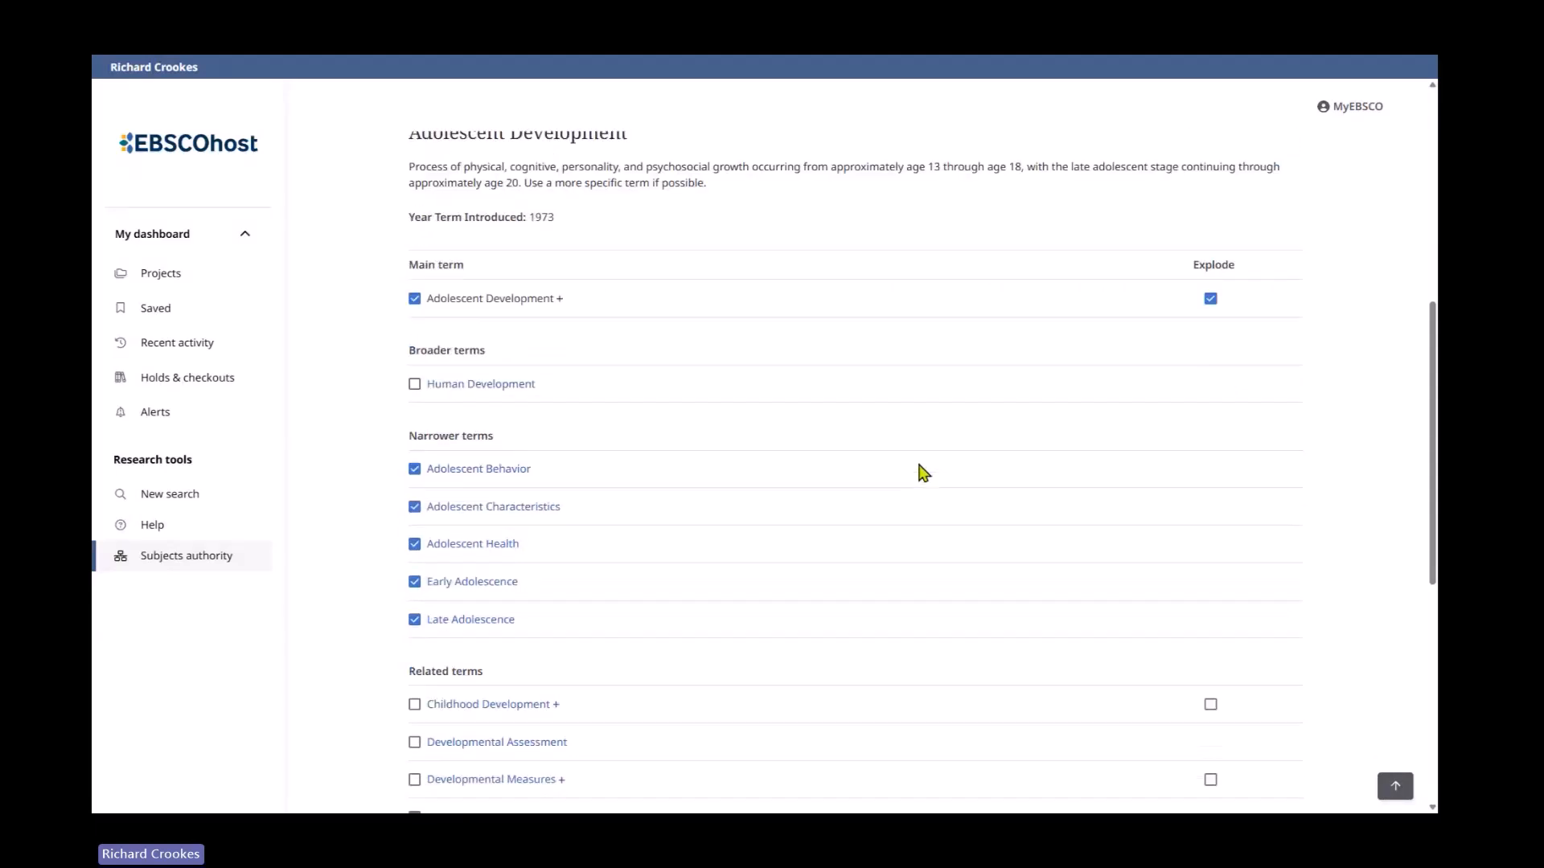
{"action": "scroll", "coordinate": [1037, 483], "scroll_direction": "down", "scroll_amount": 2}
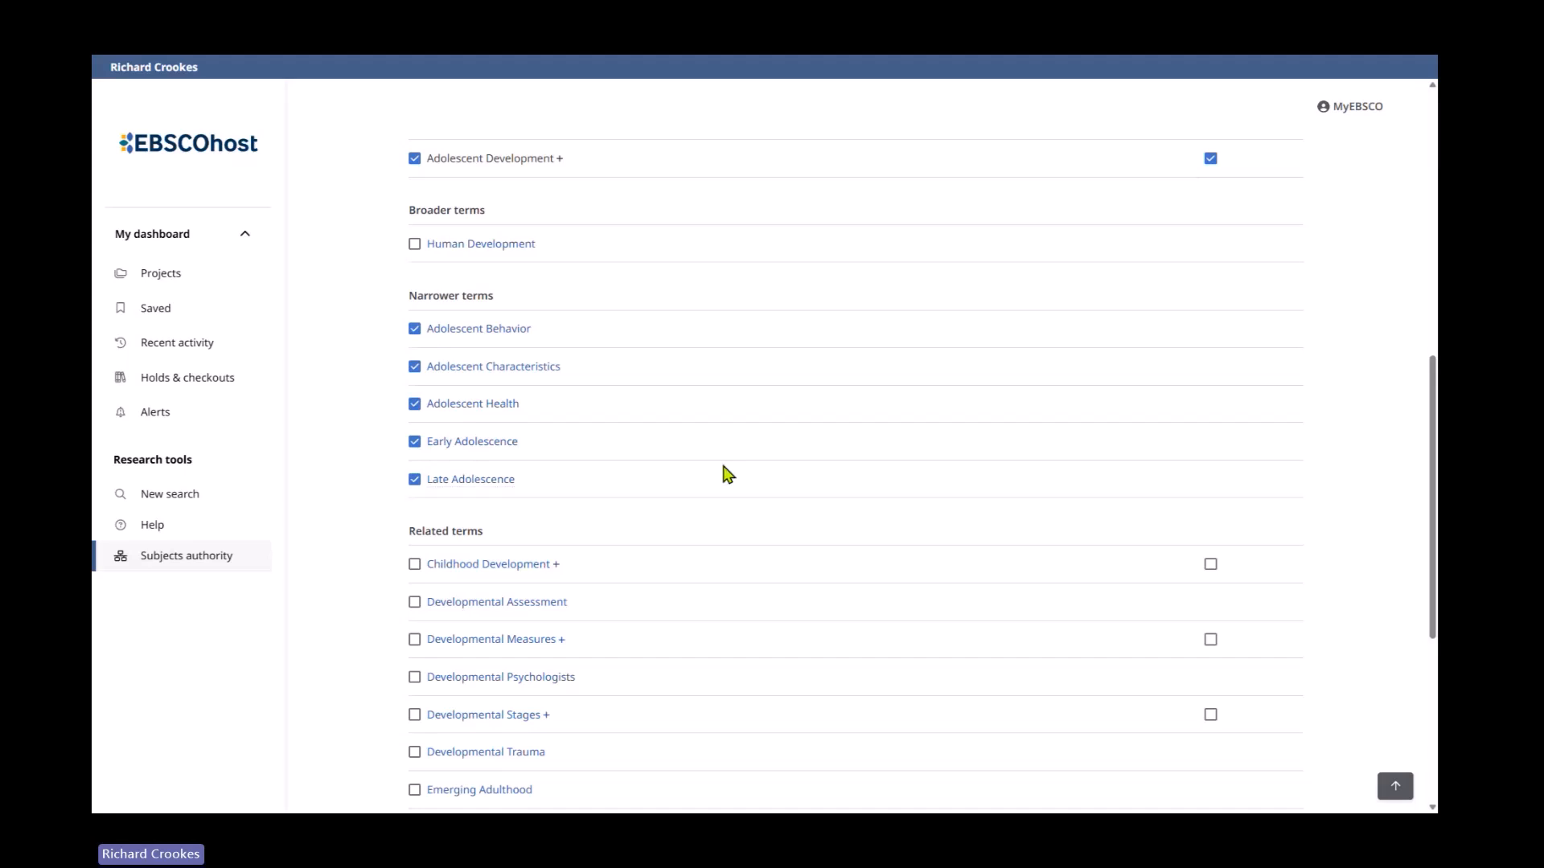
{"action": "scroll", "coordinate": [1010, 471], "scroll_direction": "down", "scroll_amount": 4}
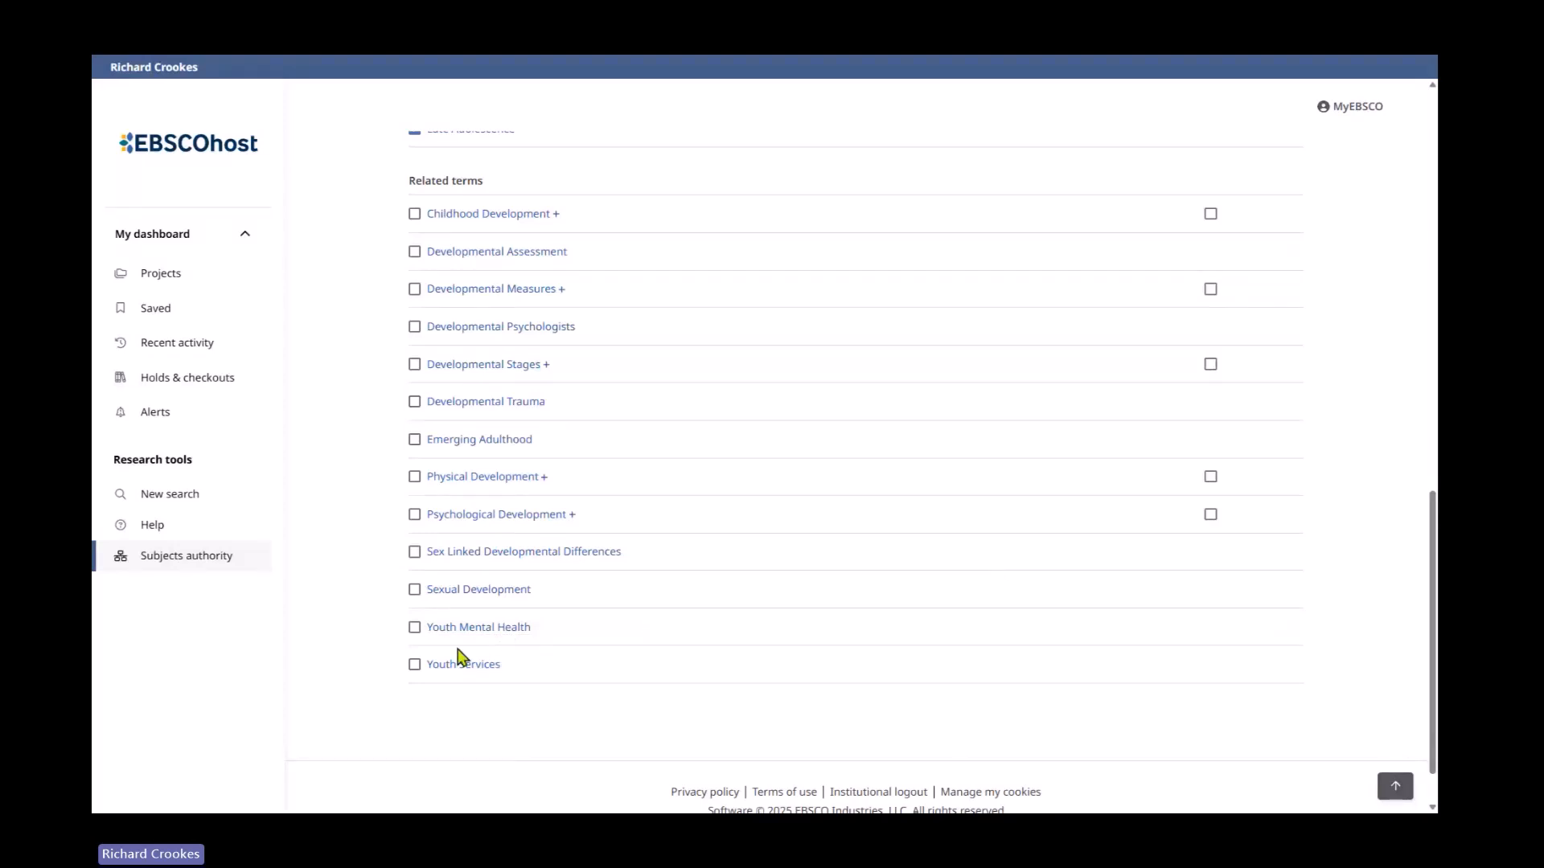
{"action": "left_click", "coordinate": [414, 631]}
{"action": "left_click", "coordinate": [414, 666]}
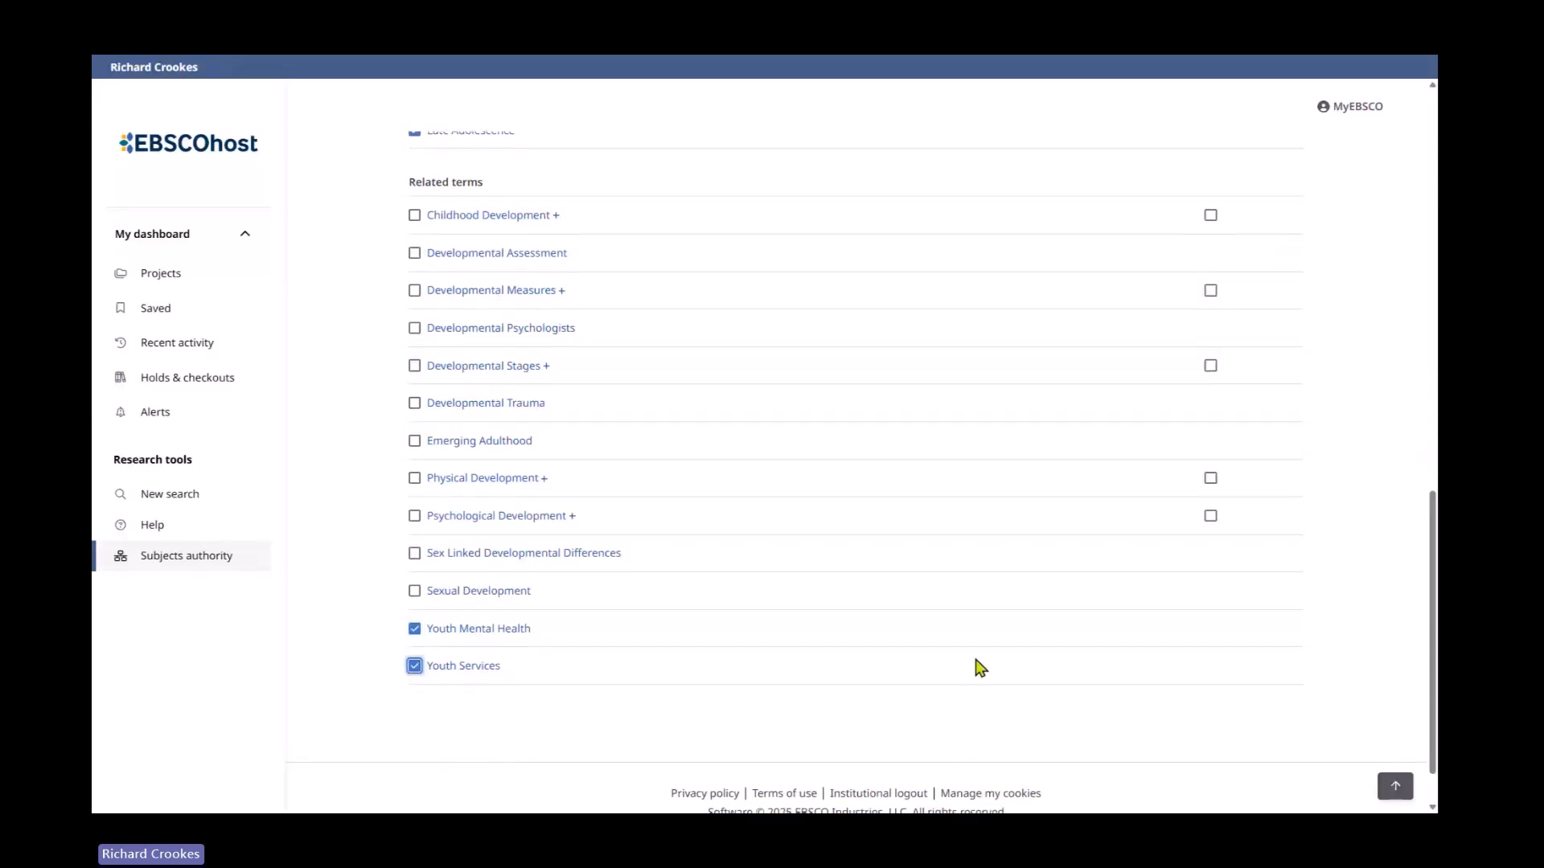
Add the selected adolescent and youth subject terms to the search, combined with OR
{"action": "scroll", "coordinate": [979, 668], "scroll_direction": "up", "scroll_amount": 5}
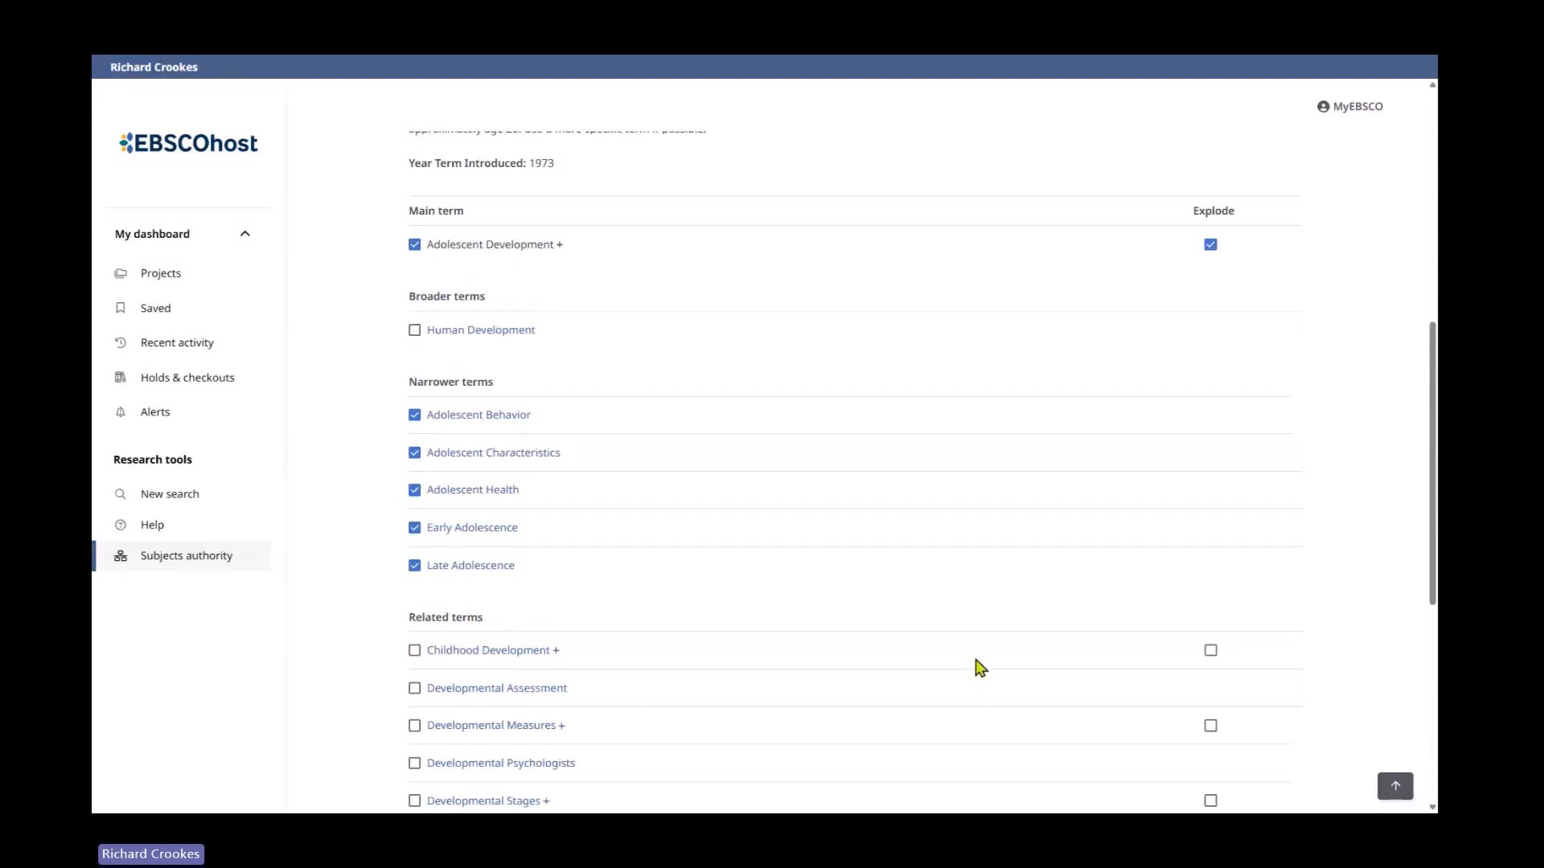
{"action": "scroll", "coordinate": [979, 668], "scroll_direction": "up", "scroll_amount": 5}
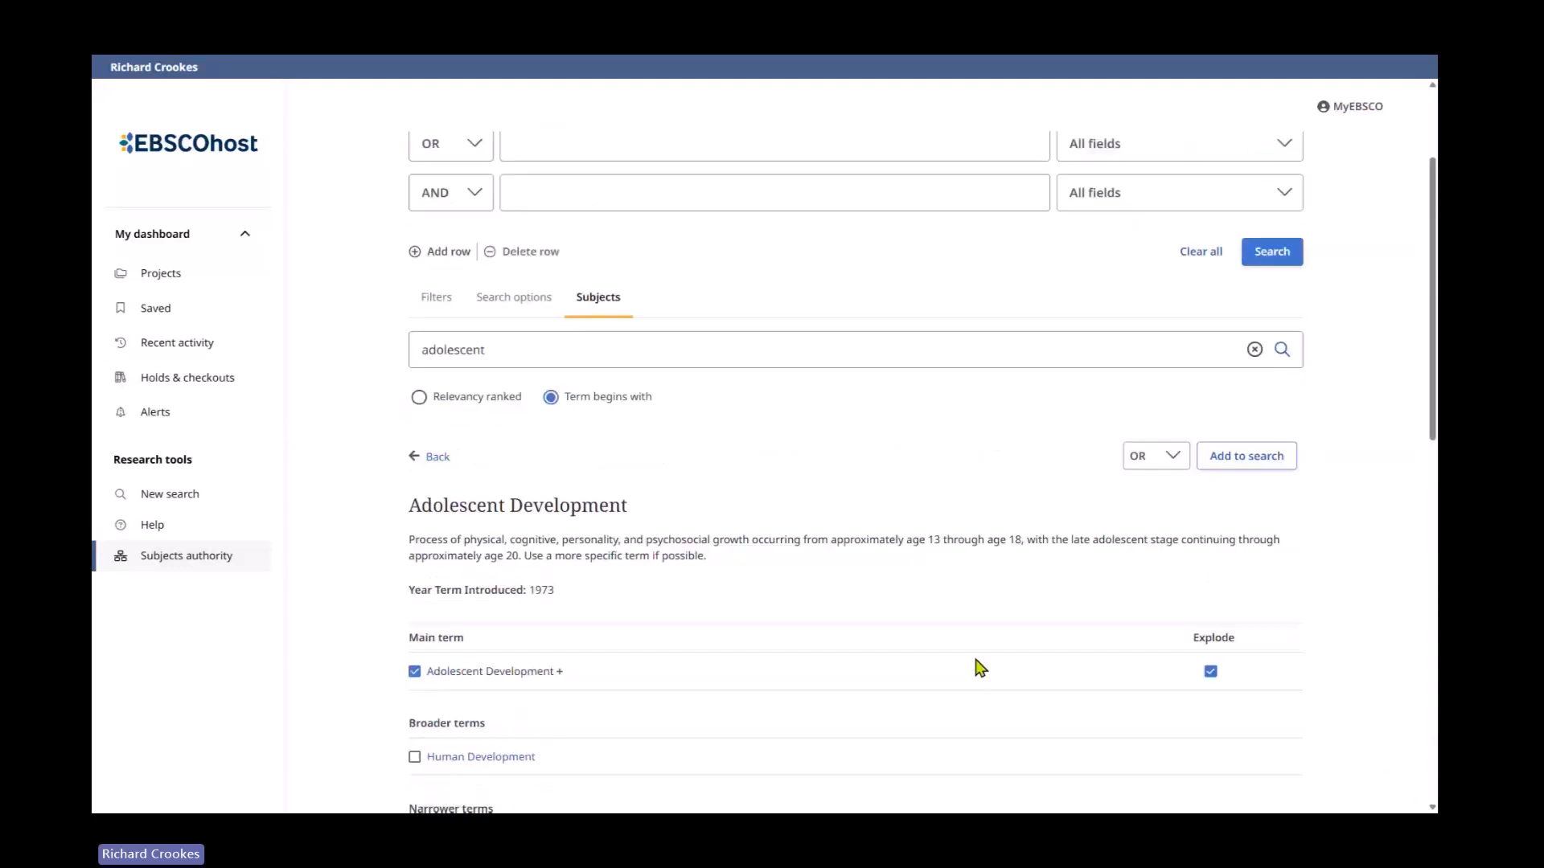
{"action": "scroll", "coordinate": [980, 667], "scroll_direction": "up", "scroll_amount": 2}
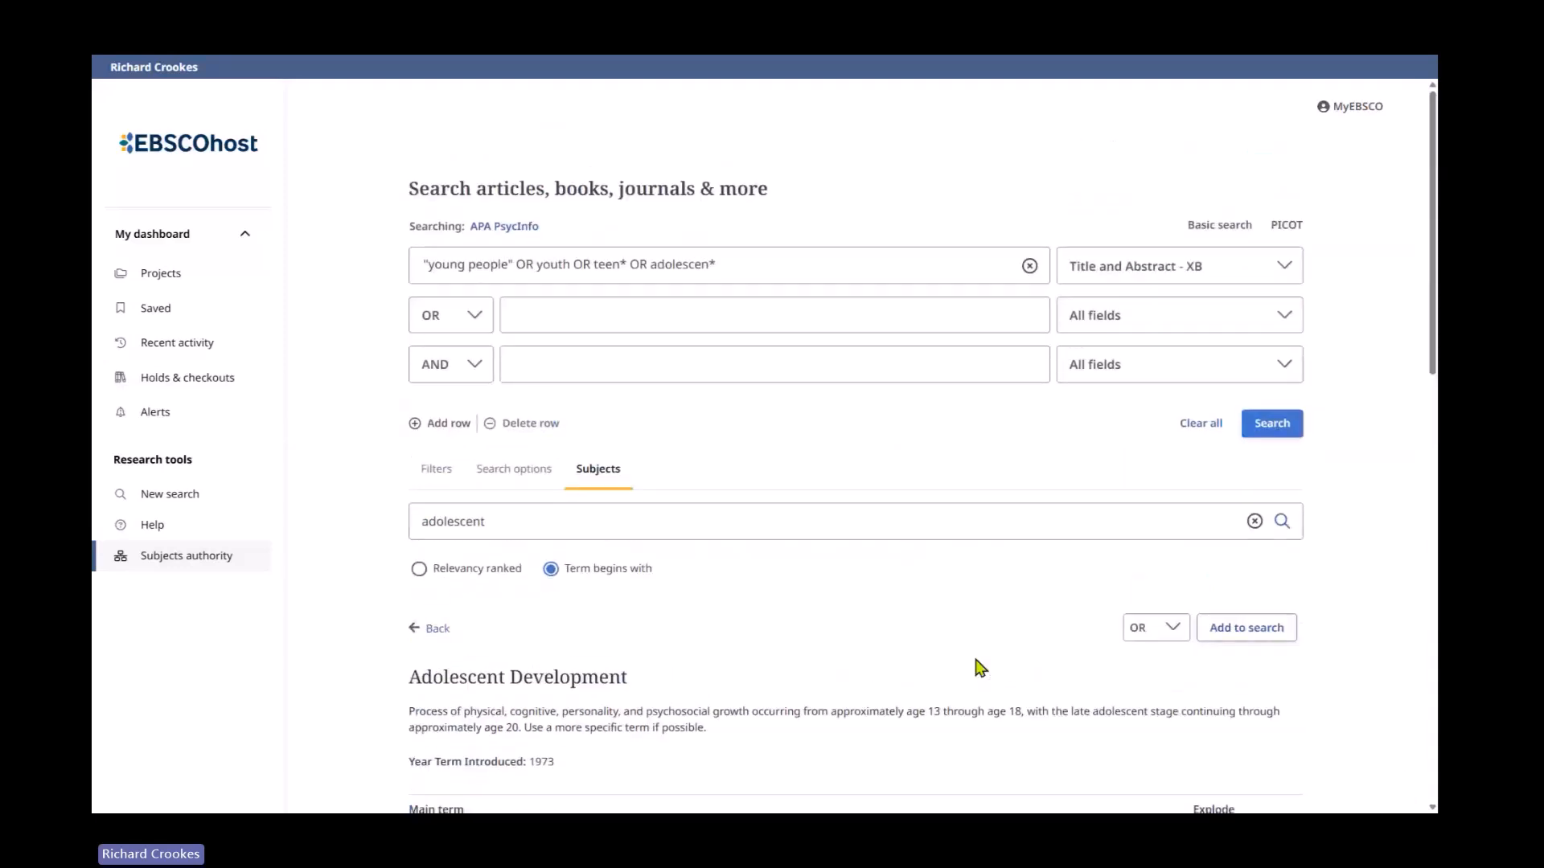
{"action": "left_click", "coordinate": [1249, 632]}
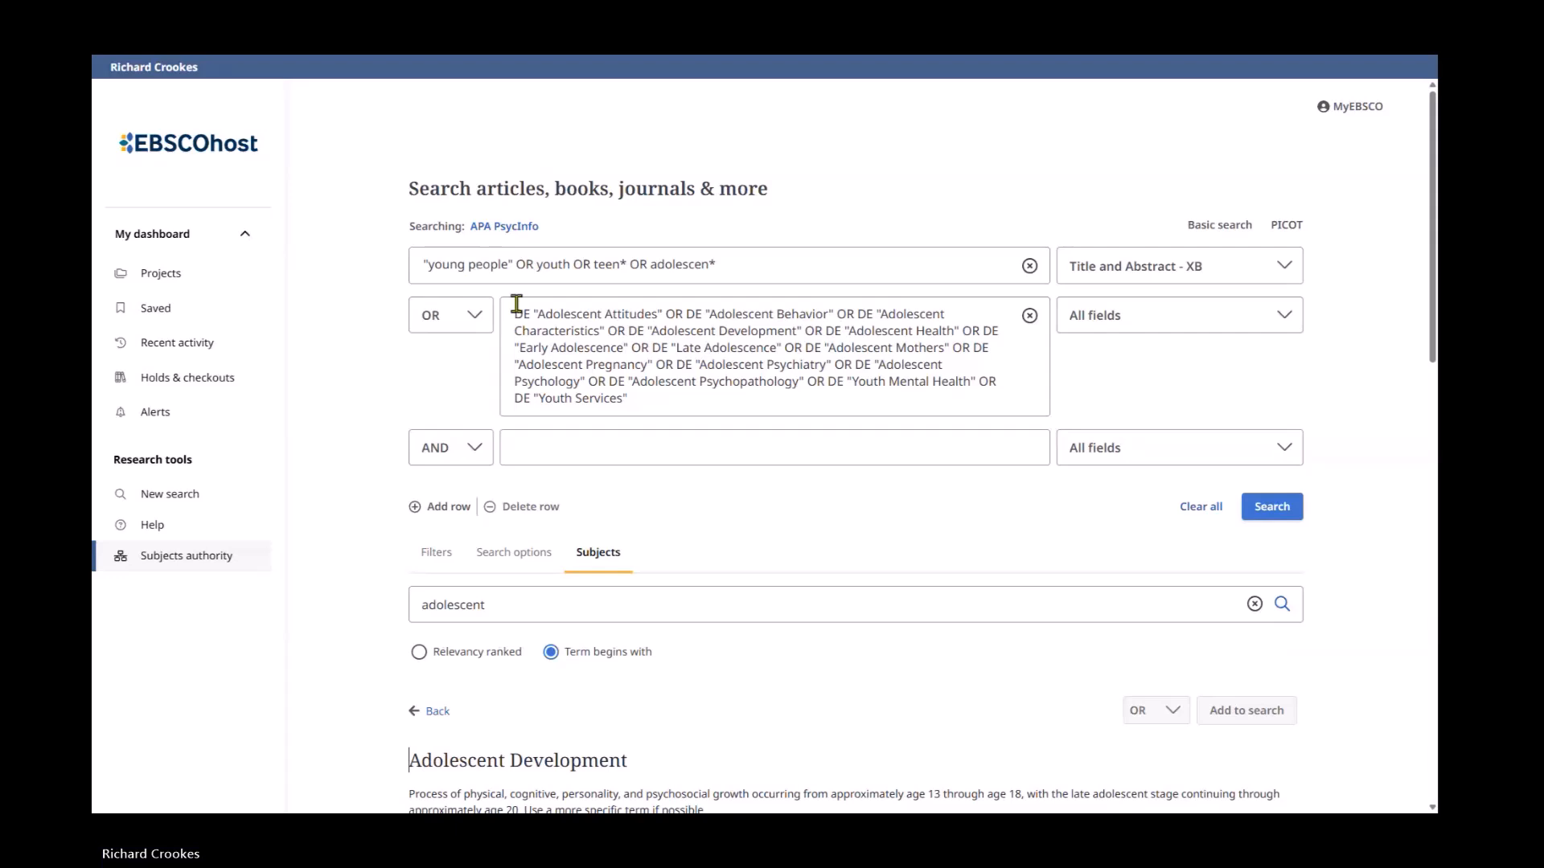
Highlight the added subject terms and their first DE code, and run the young people search
{"action": "left_click_drag", "start_coordinate": [517, 314], "coordinate": [641, 394]}
{"action": "left_click", "coordinate": [560, 348]}
{"action": "double_click", "coordinate": [523, 314]}
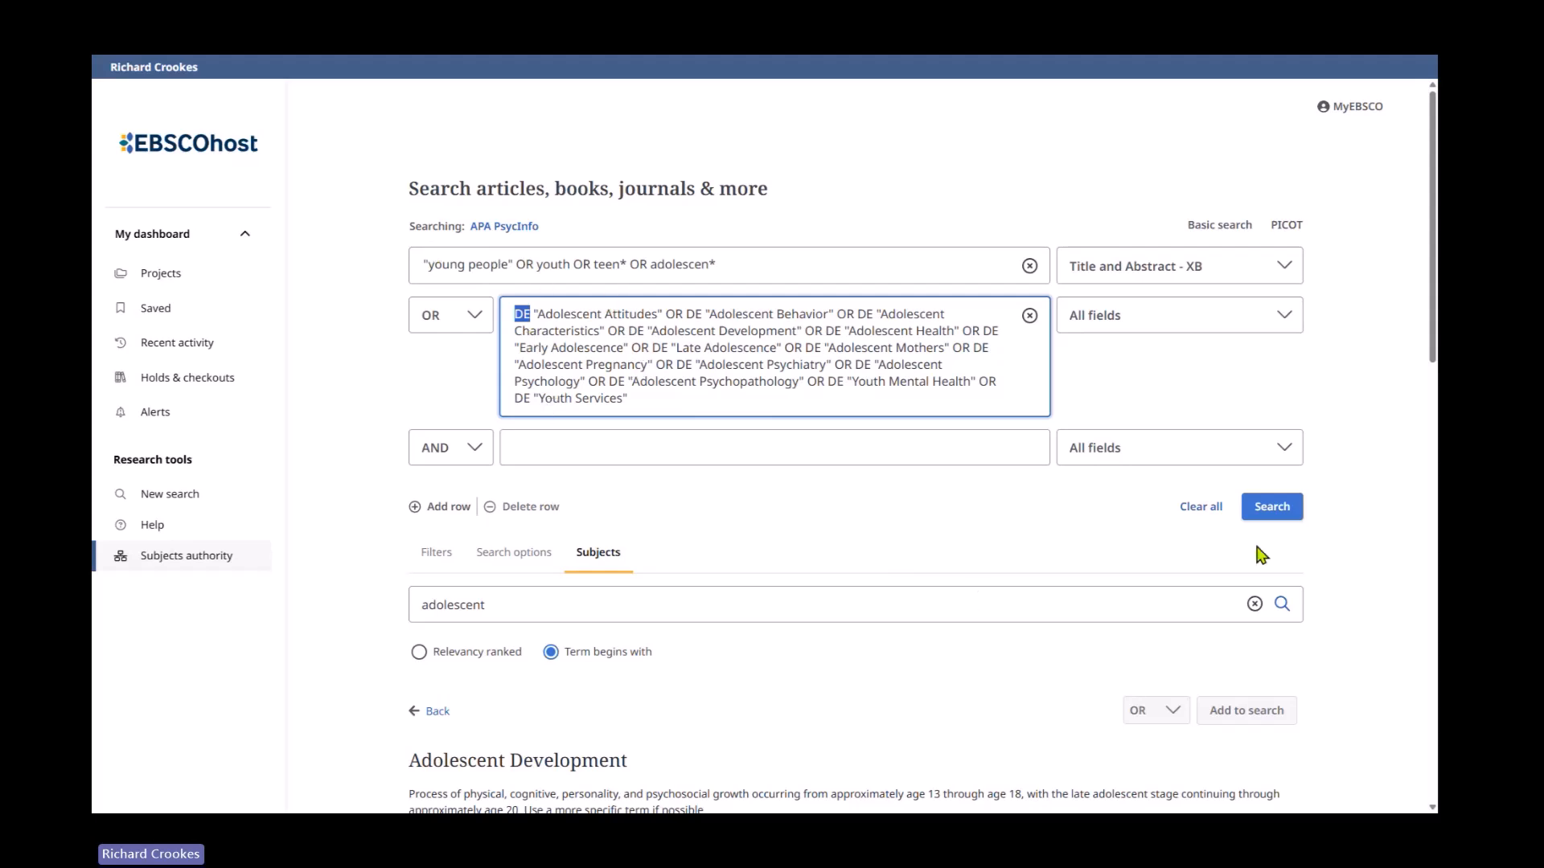
{"action": "left_click", "coordinate": [1256, 508]}
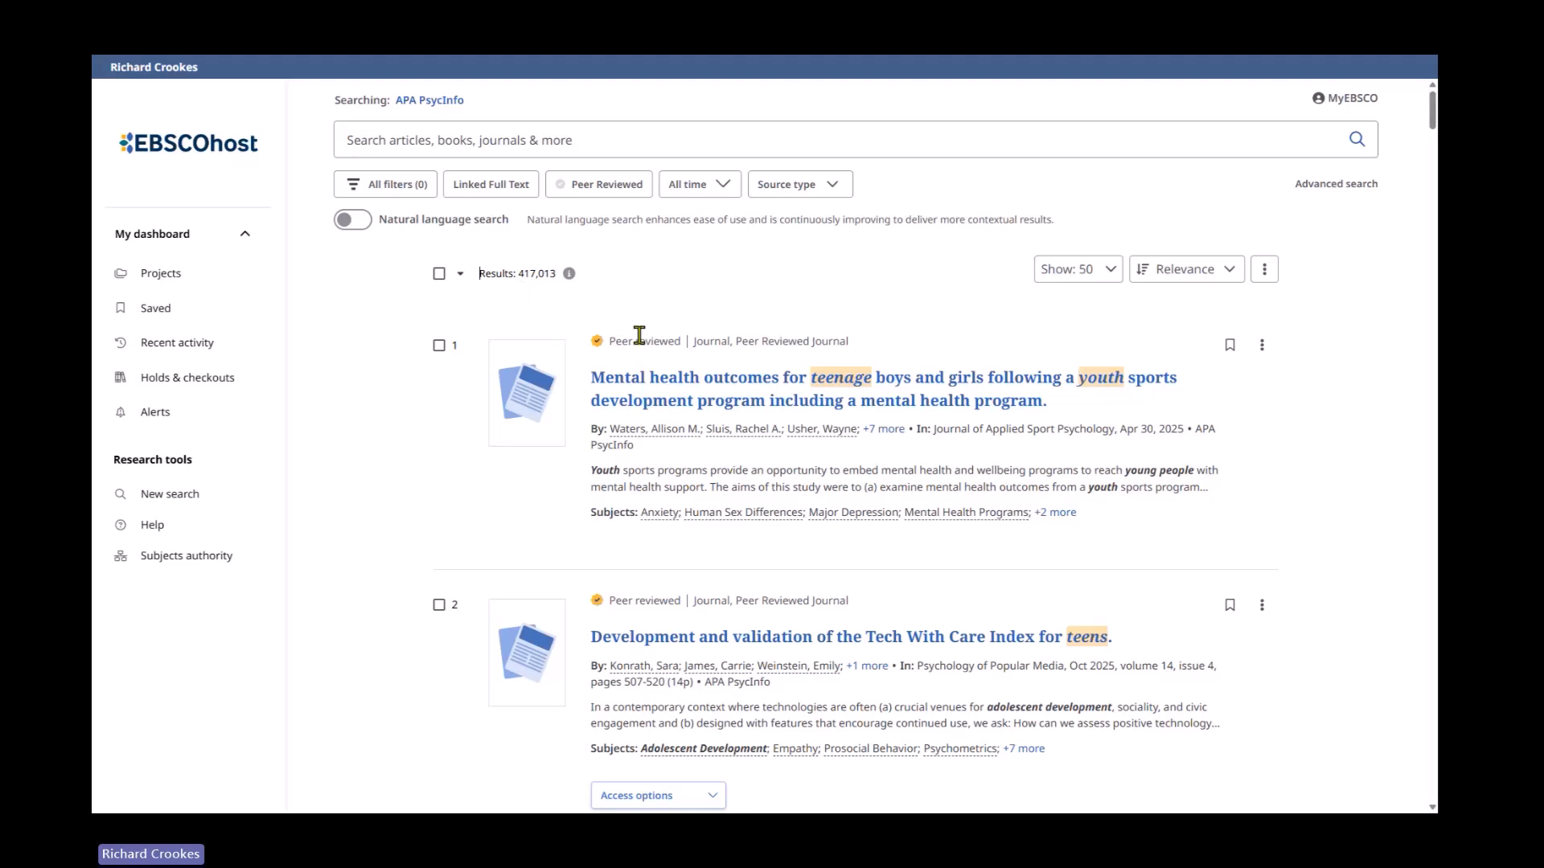
Start a new search with "social media" OR "online media" OR "social network*" in the first row
{"action": "left_click", "coordinate": [170, 494]}
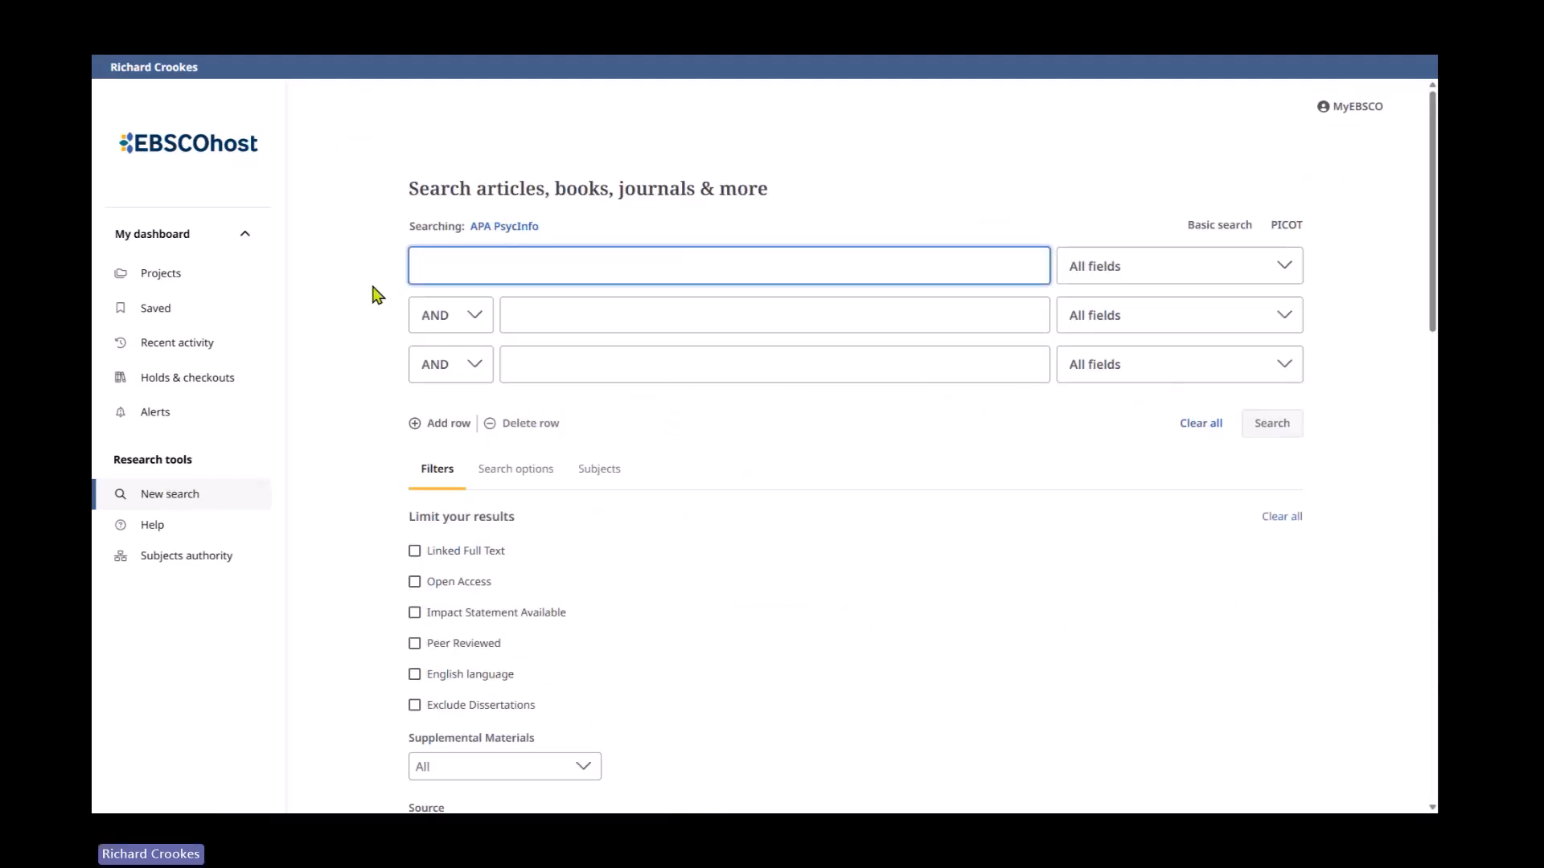
{"action": "type", "text": "\"soci"}
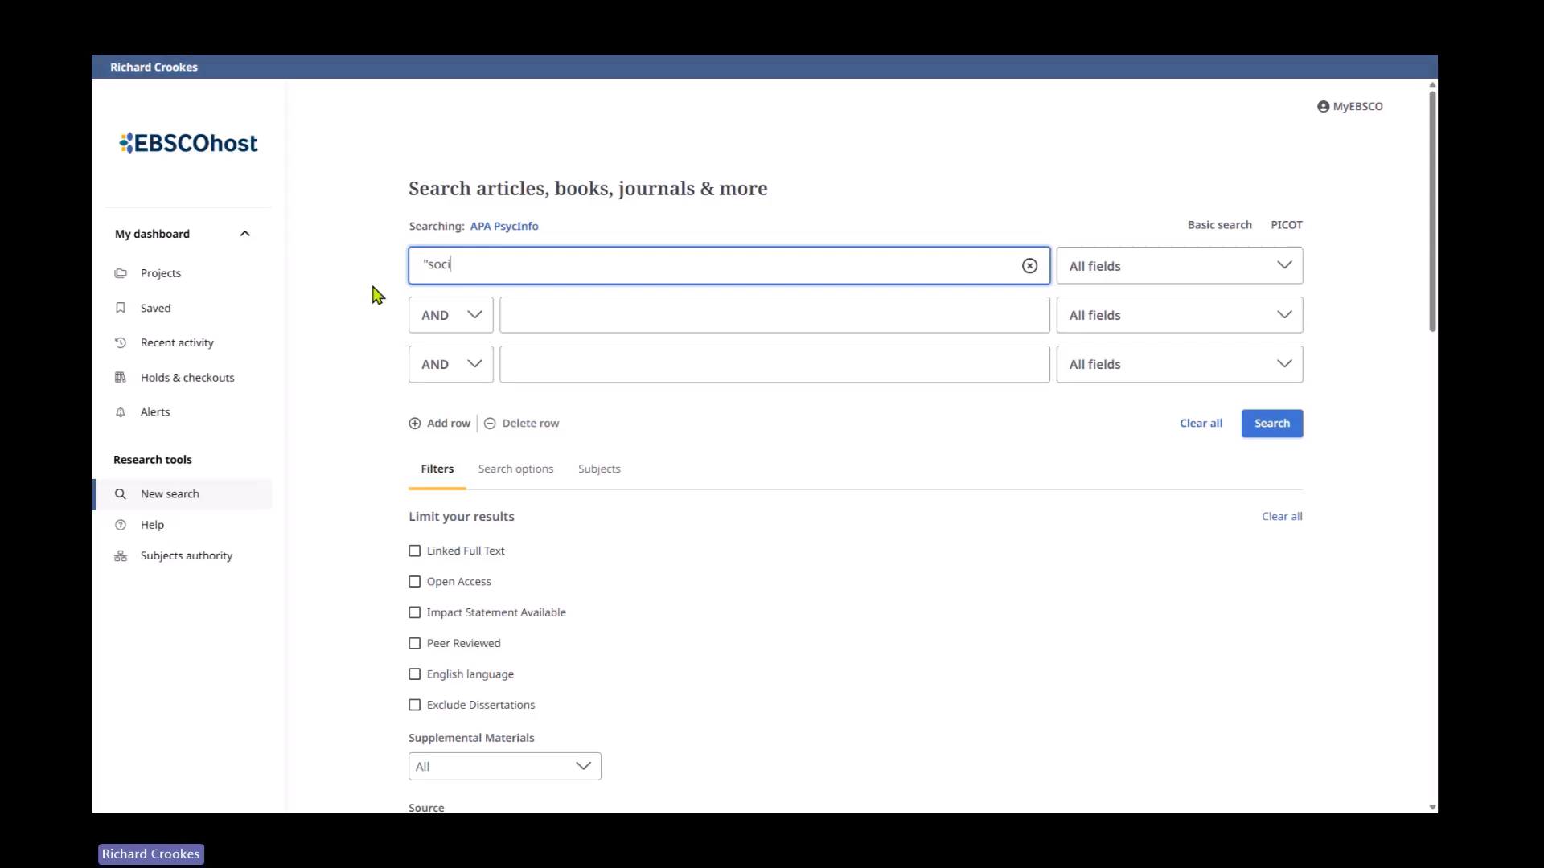
{"action": "type", "text": "al media\" OR \"online medi"}
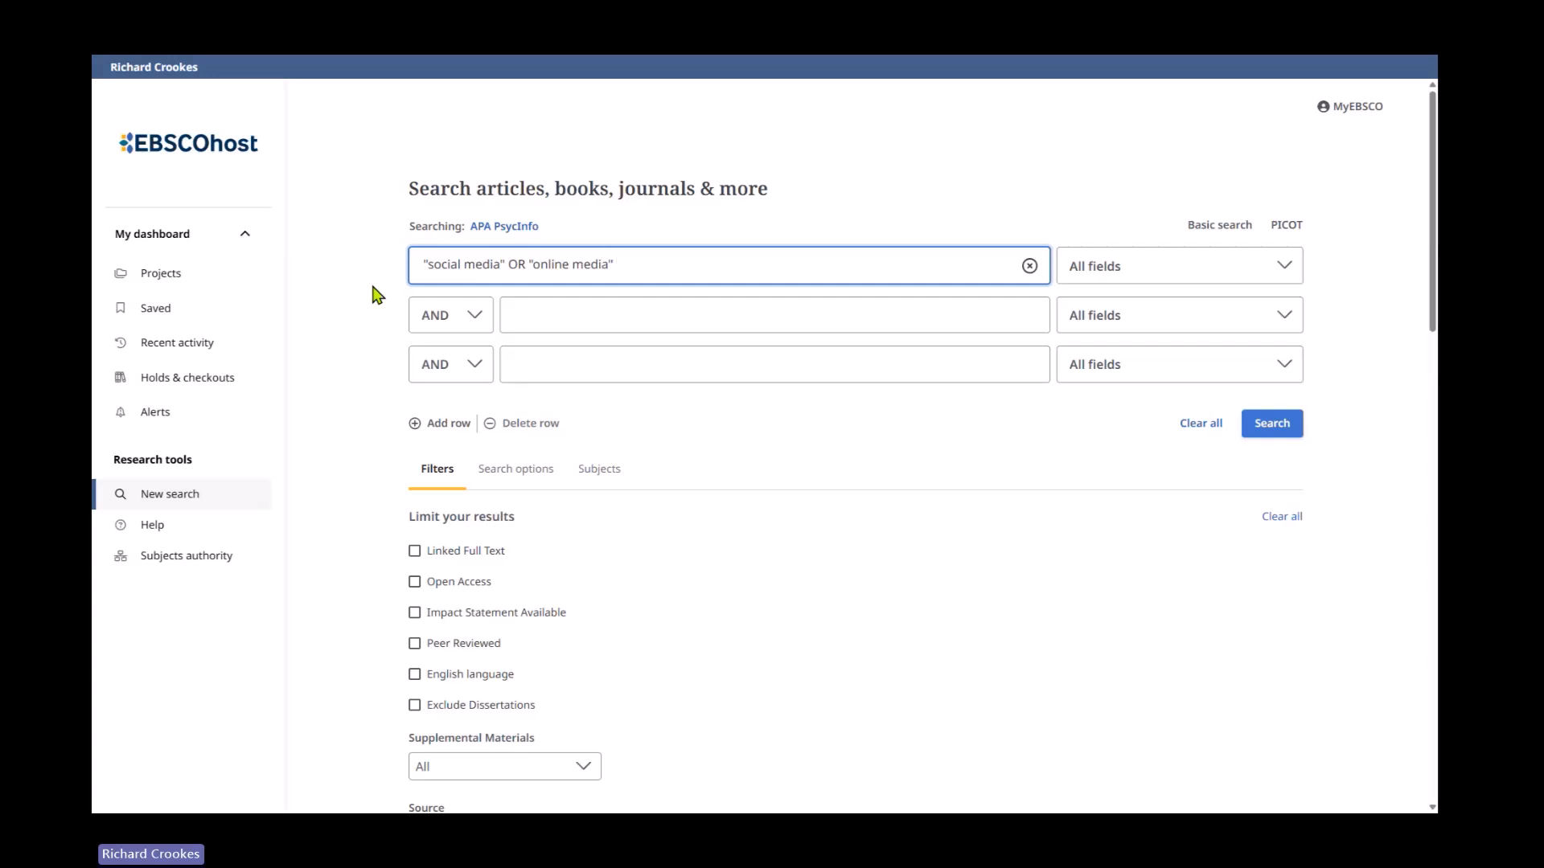
{"action": "type", "text": "a\" OR"}
{"action": "type", "text": "\"social network*"}
Extend the social media keywords with OR Instagram OR Snapchat OR TikTok OR Facebook OR WhatsApp
{"action": "type", "text": "OR Inst"}
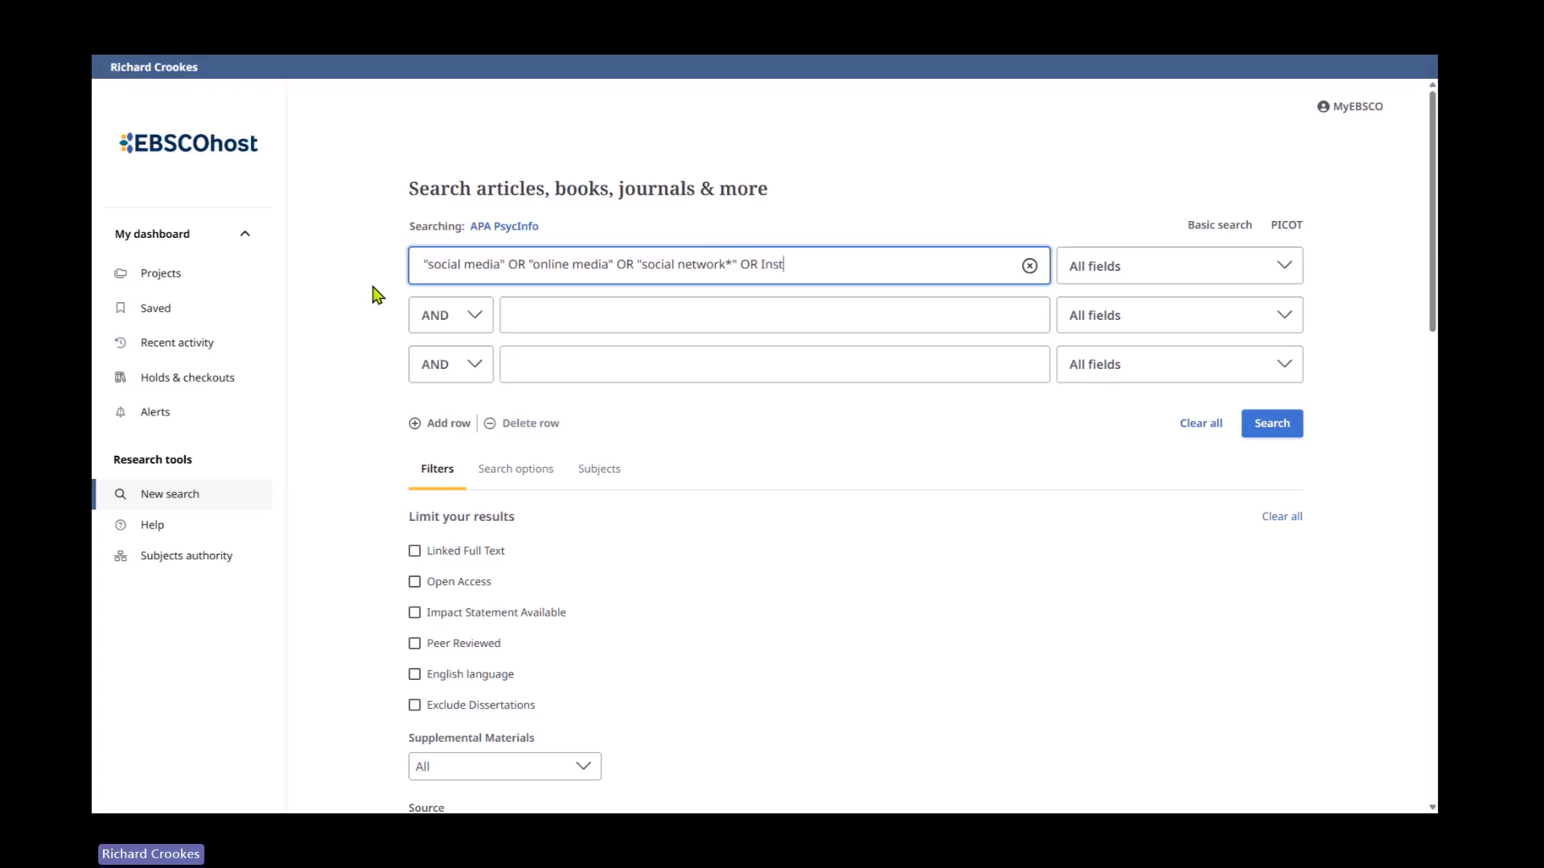
{"action": "type", "text": "agrame OR s"}
{"action": "key", "text": "BackSpace"}
{"action": "type", "text": "Snap"}
{"action": "type", "text": "ch"}
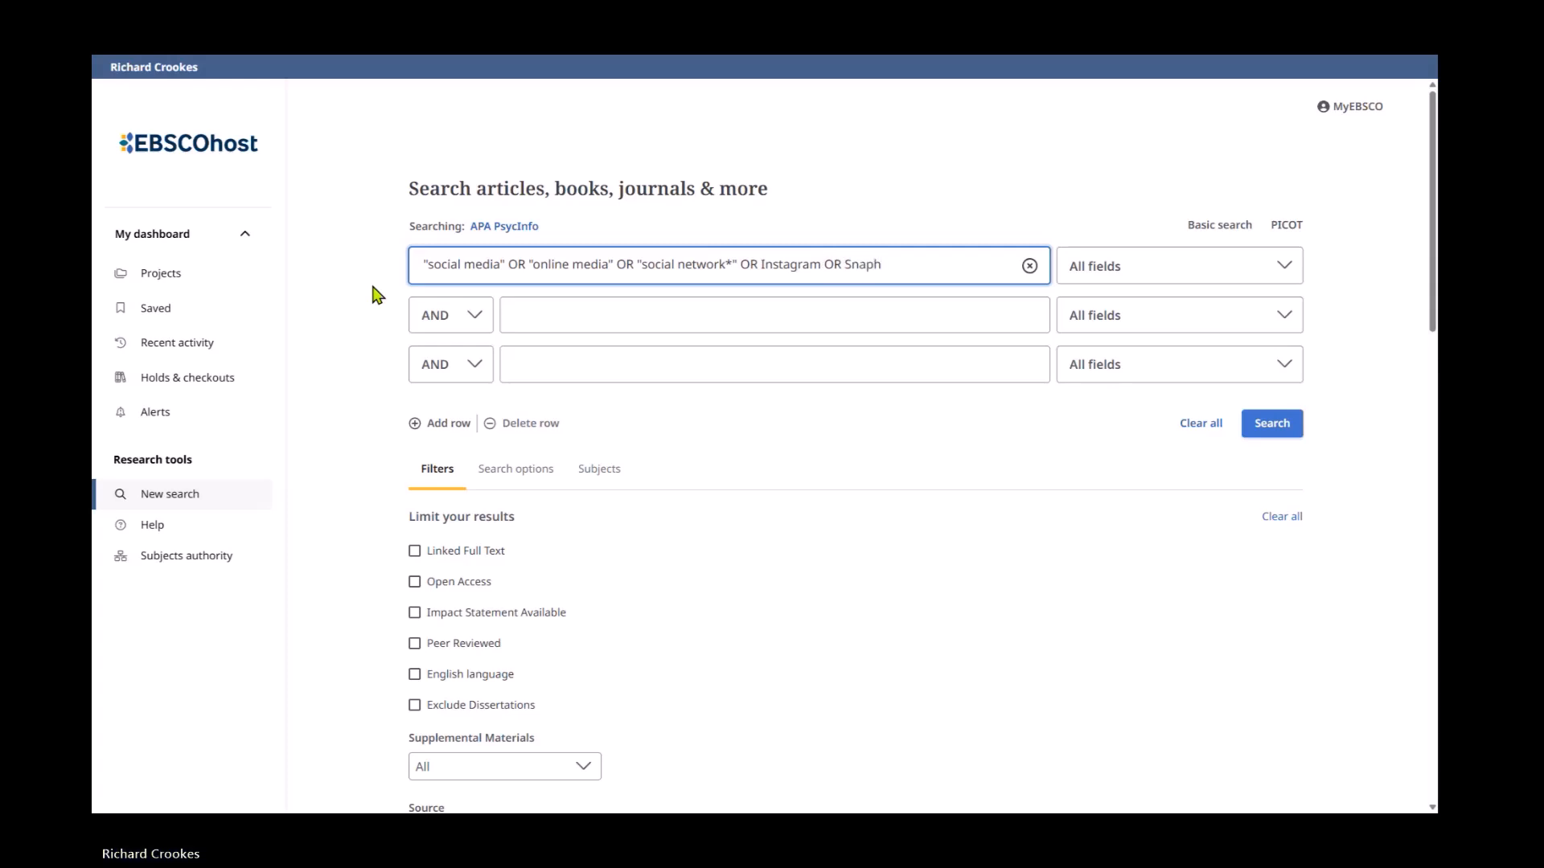
{"action": "type", "text": "at OR "}
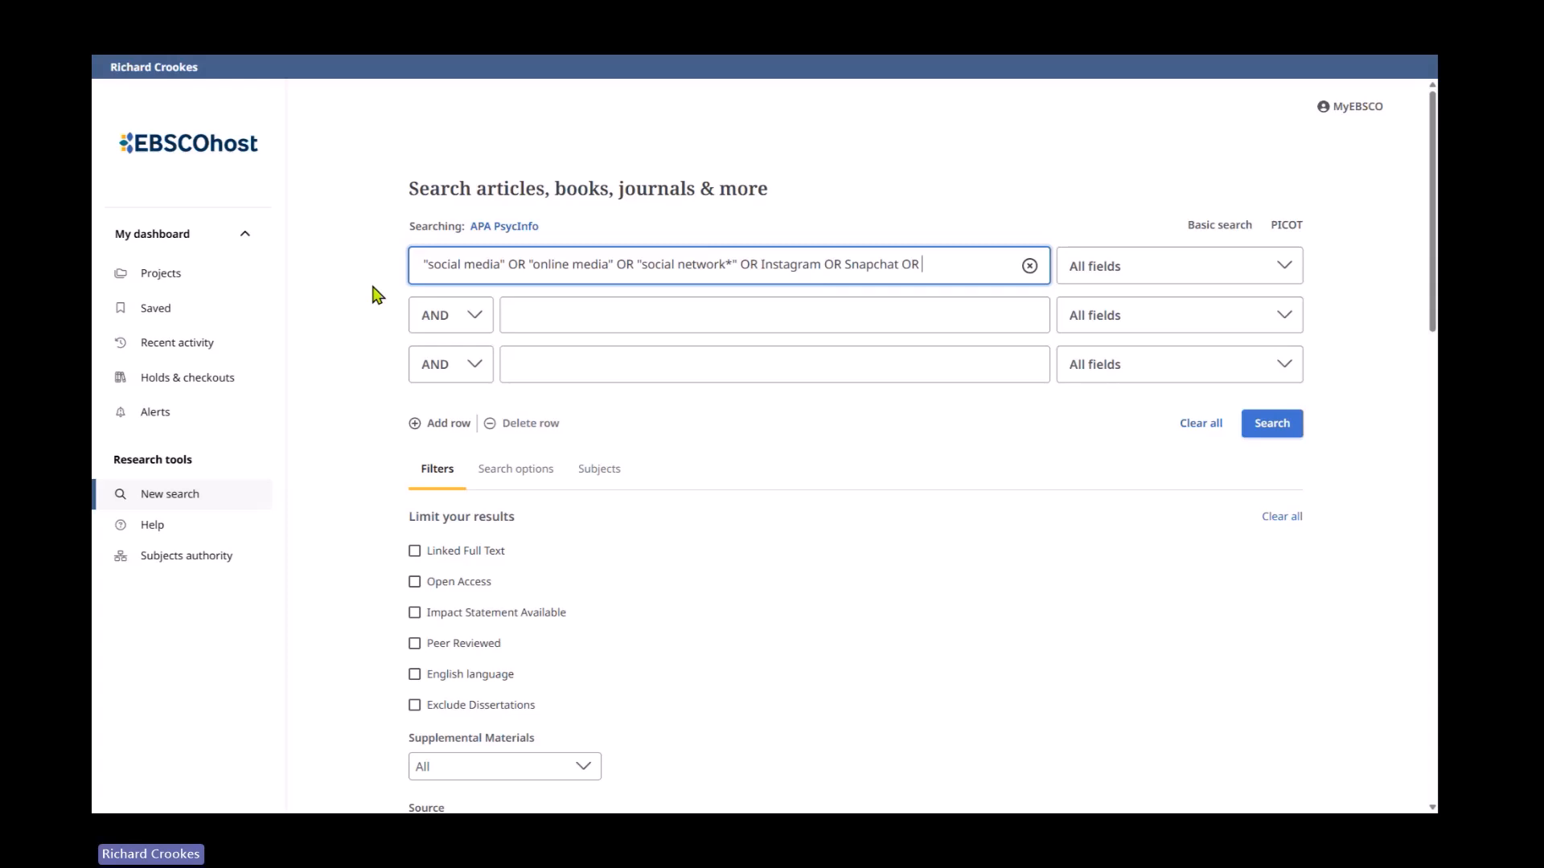
{"action": "type", "text": "TikTok O"}
{"action": "type", "text": "R Feacebook OR "}
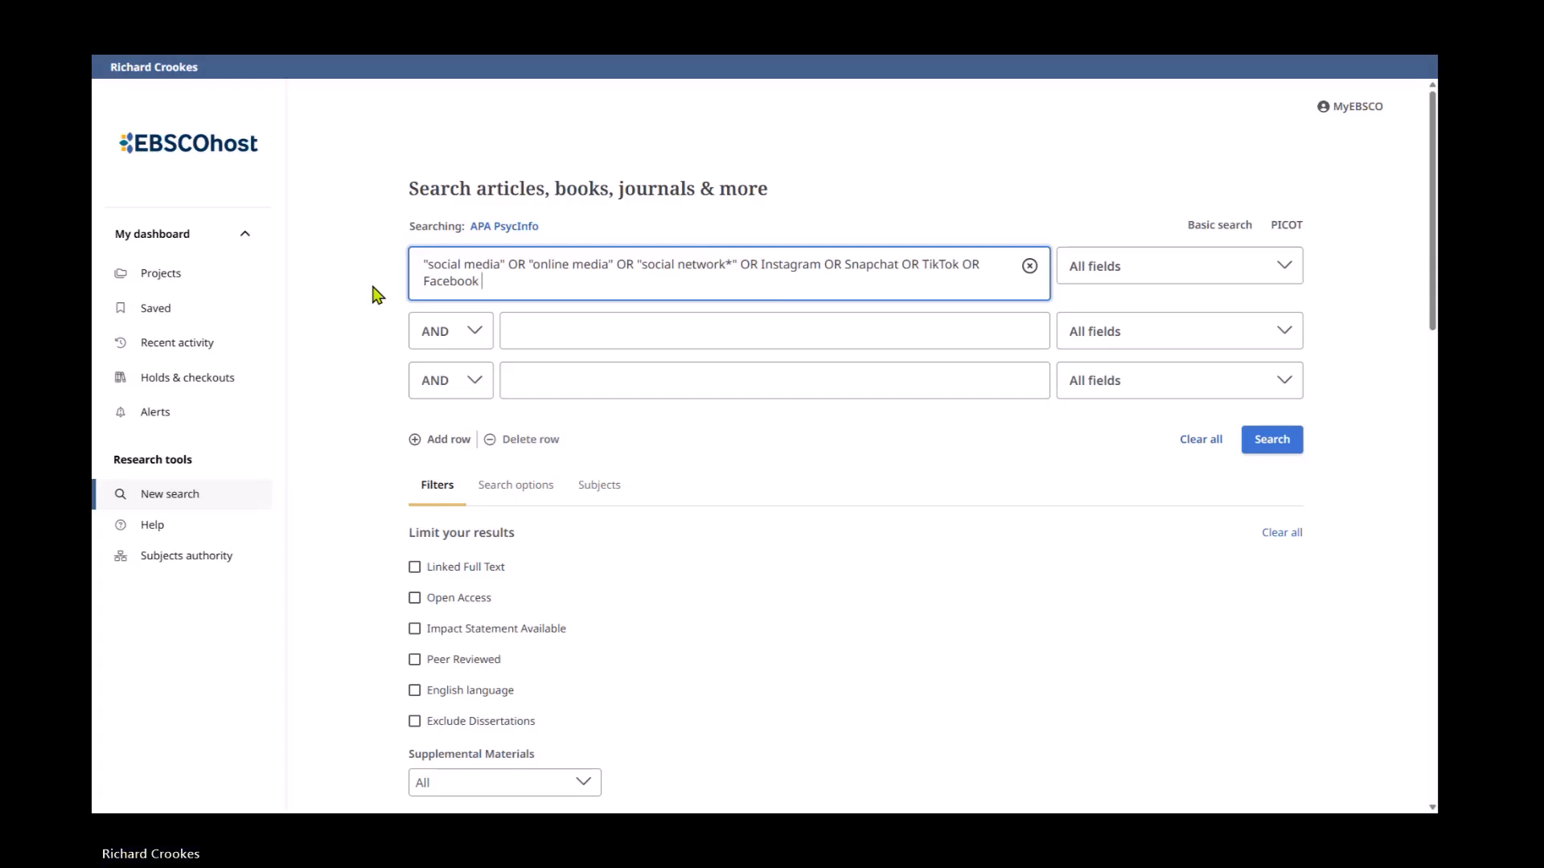
{"action": "type", "text": "w"}
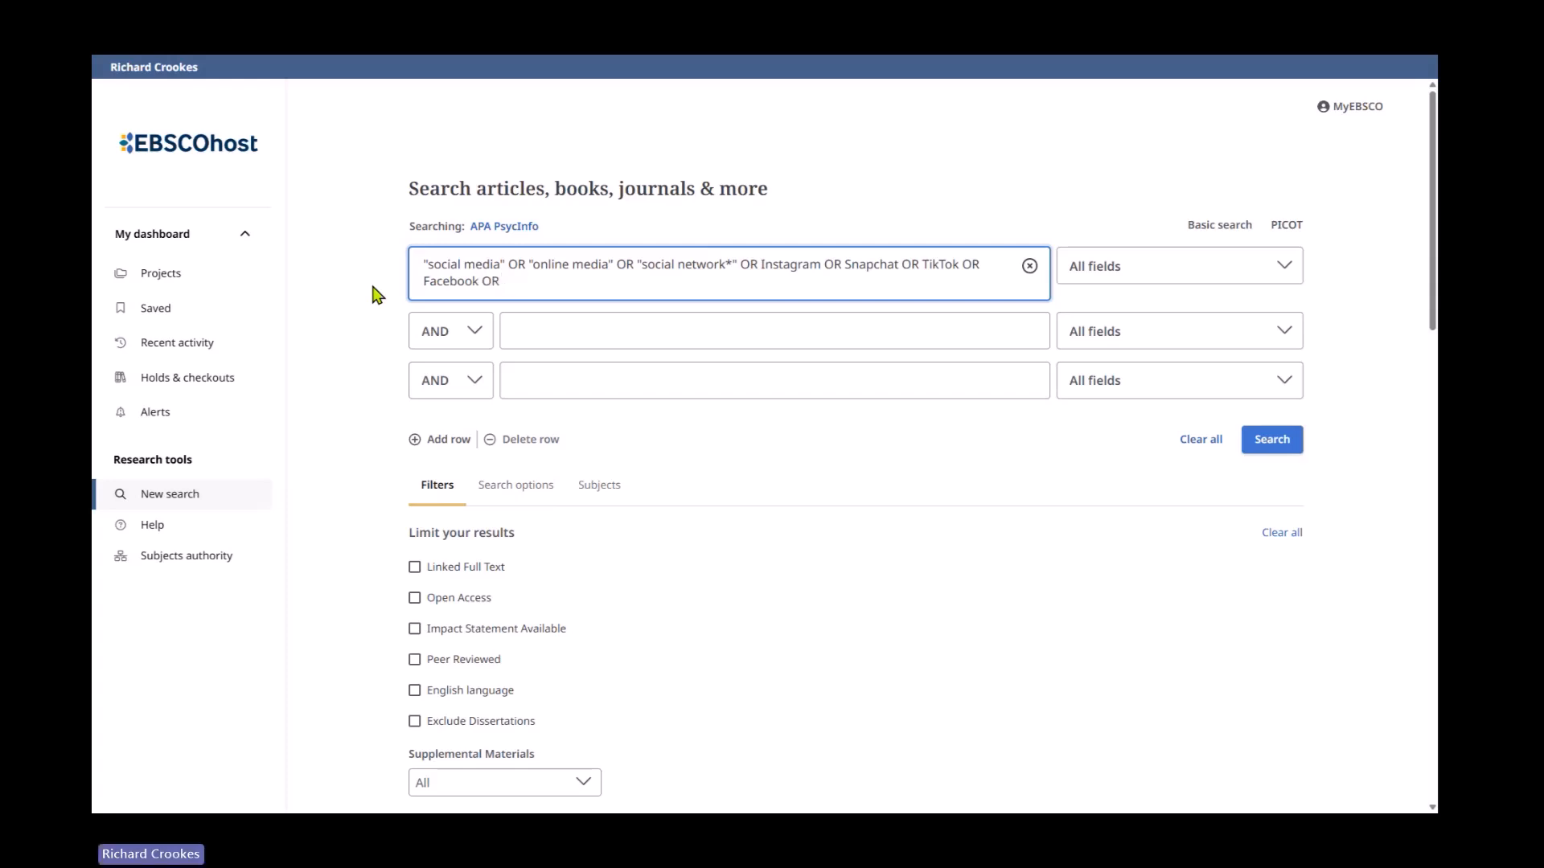
{"action": "type", "text": "WhatSApp"}
Limit the social media keywords to Title and Abstract - XB, and set the second row's operator to OR
{"action": "left_click", "coordinate": [1224, 279]}
{"action": "scroll", "coordinate": [1230, 402], "scroll_direction": "down", "scroll_amount": 3}
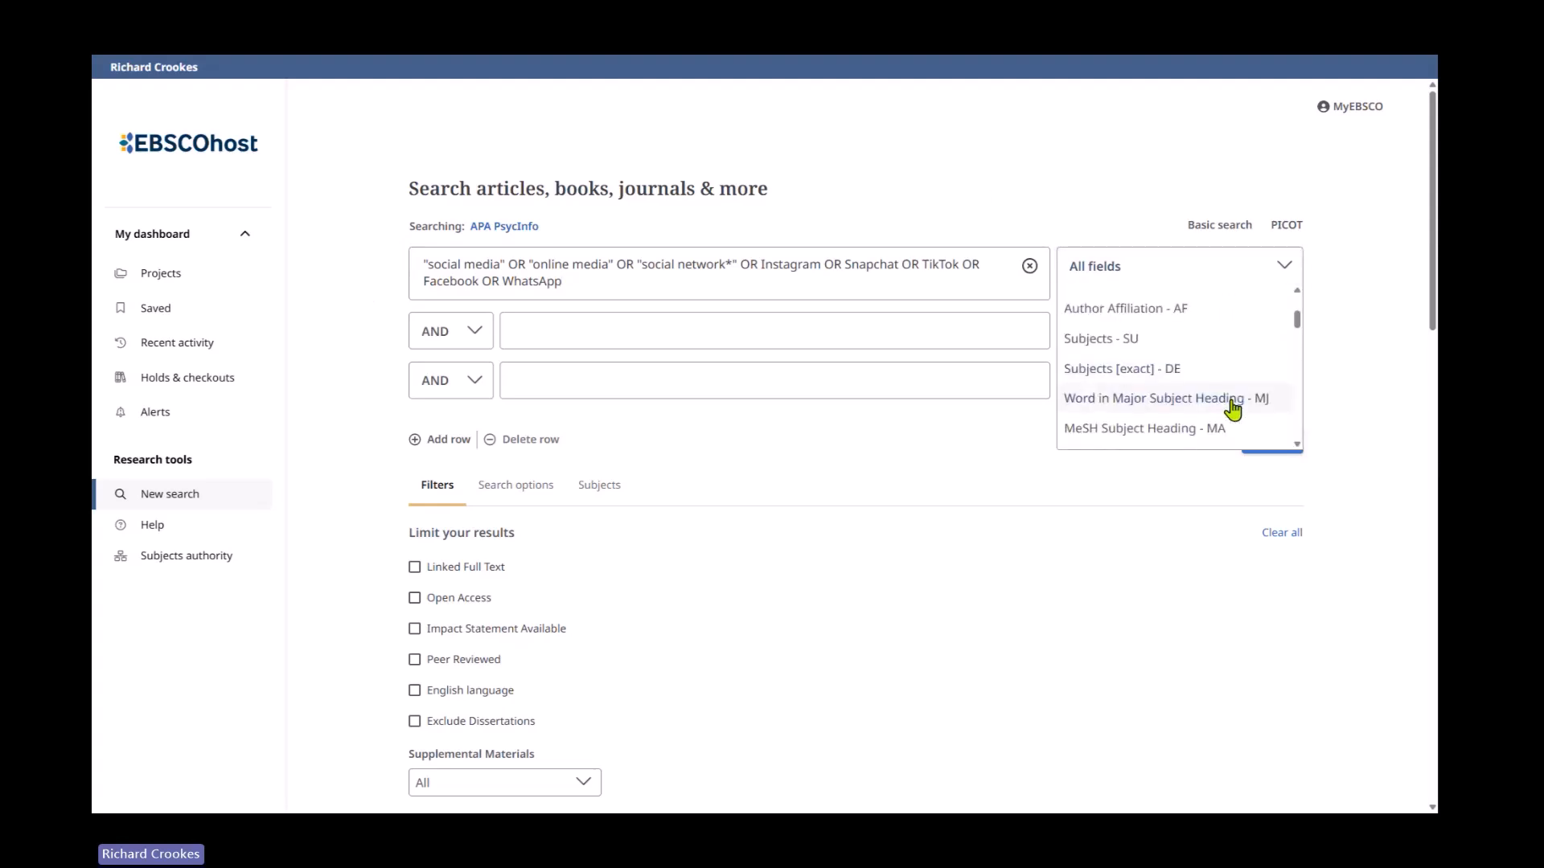
{"action": "scroll", "coordinate": [1233, 408], "scroll_direction": "down", "scroll_amount": 2}
{"action": "scroll", "coordinate": [1220, 396], "scroll_direction": "down", "scroll_amount": 2}
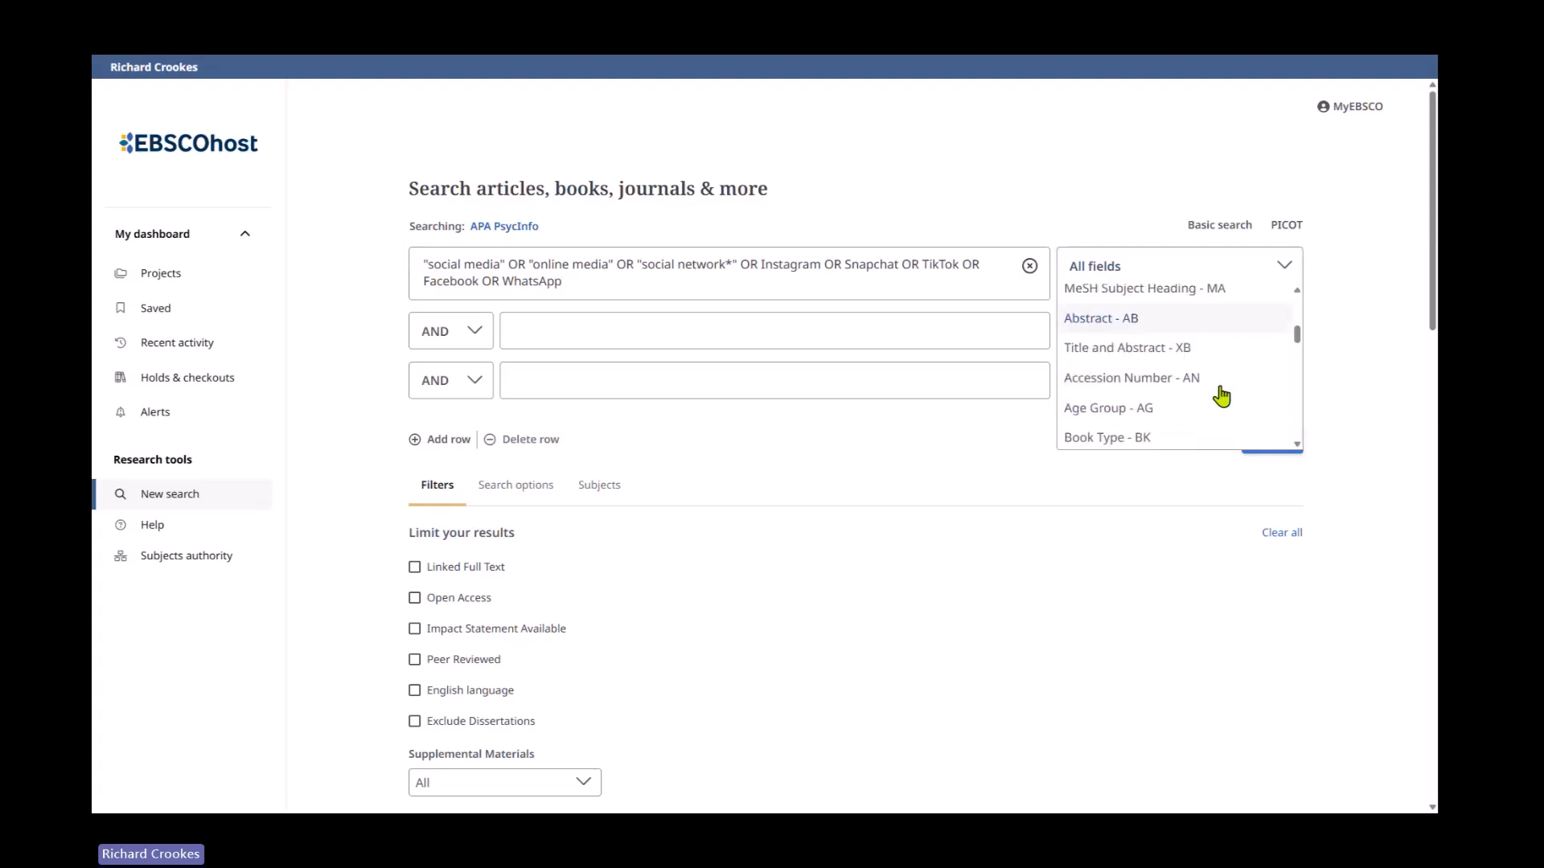
{"action": "left_click", "coordinate": [1178, 350]}
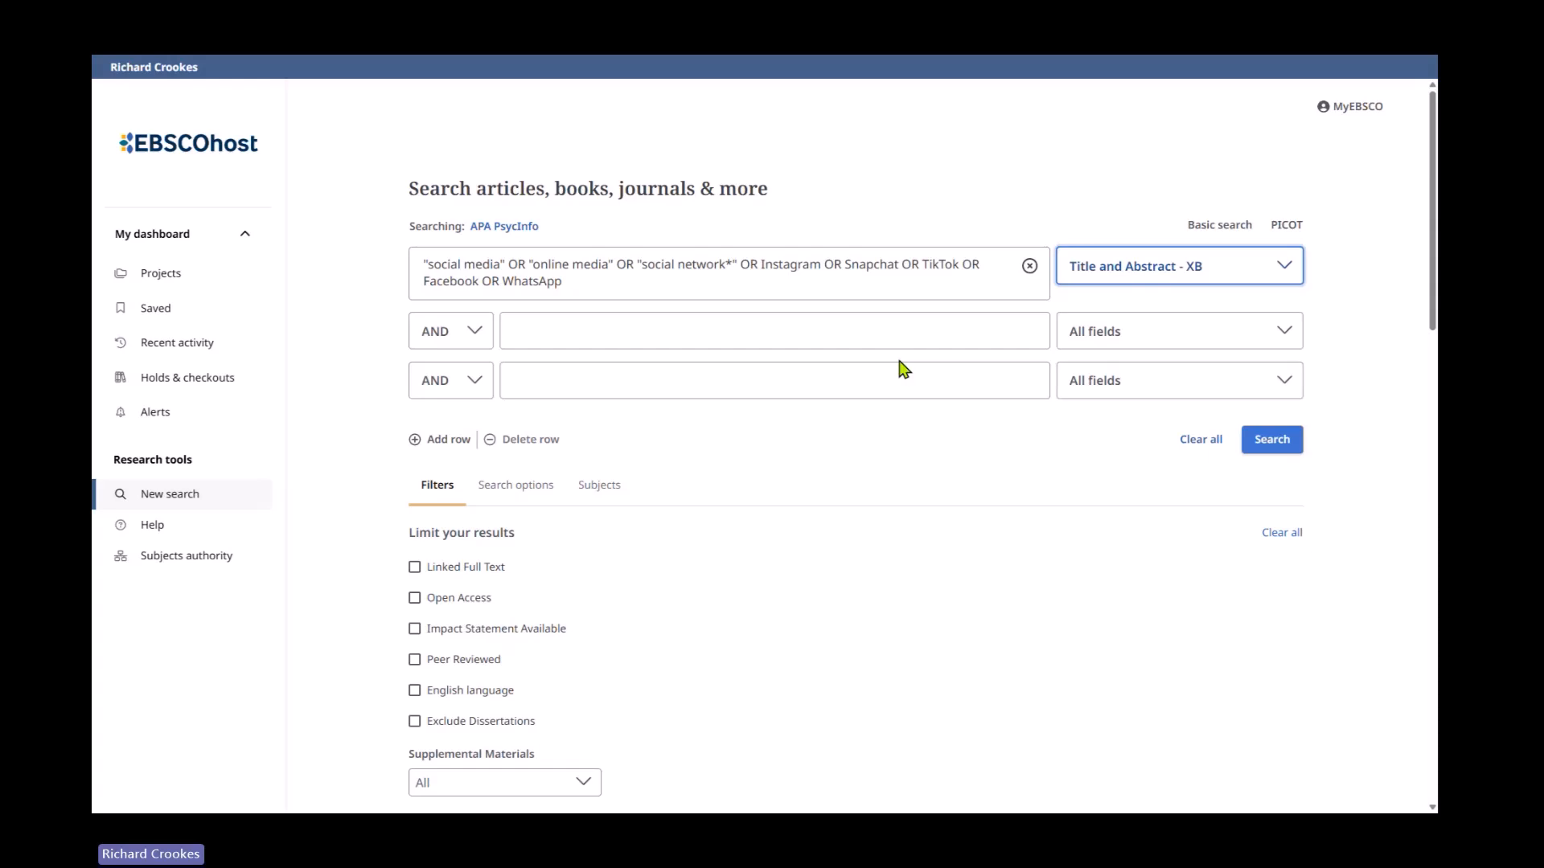
{"action": "left_click", "coordinate": [460, 341]}
{"action": "left_click", "coordinate": [449, 424]}
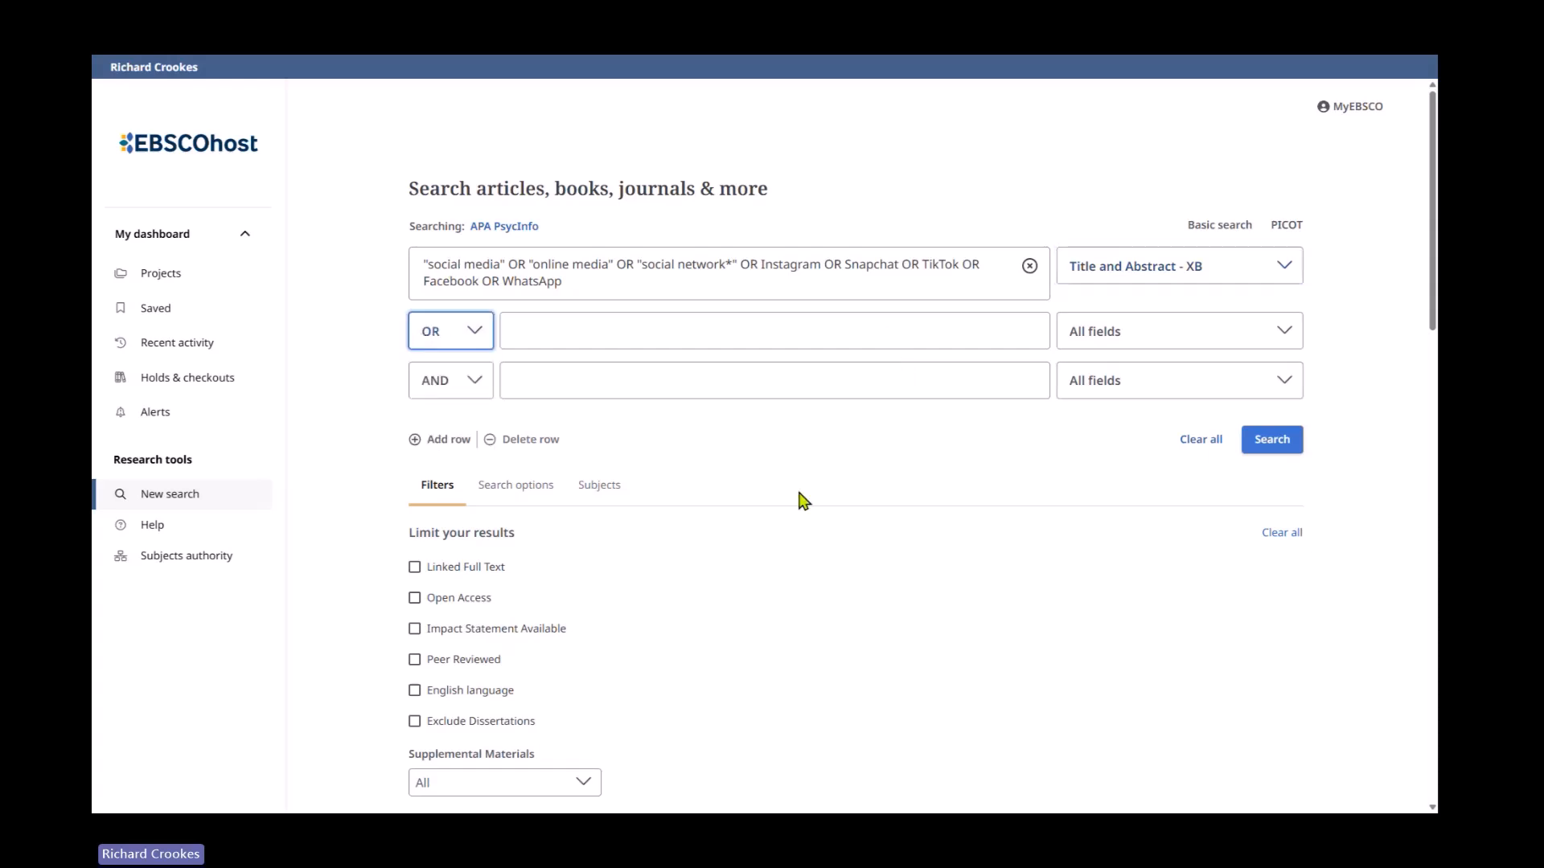
Search the APA thesaurus for subject terms that begin with "social media"
{"action": "left_click", "coordinate": [602, 487]}
{"action": "left_click", "coordinate": [699, 534]}
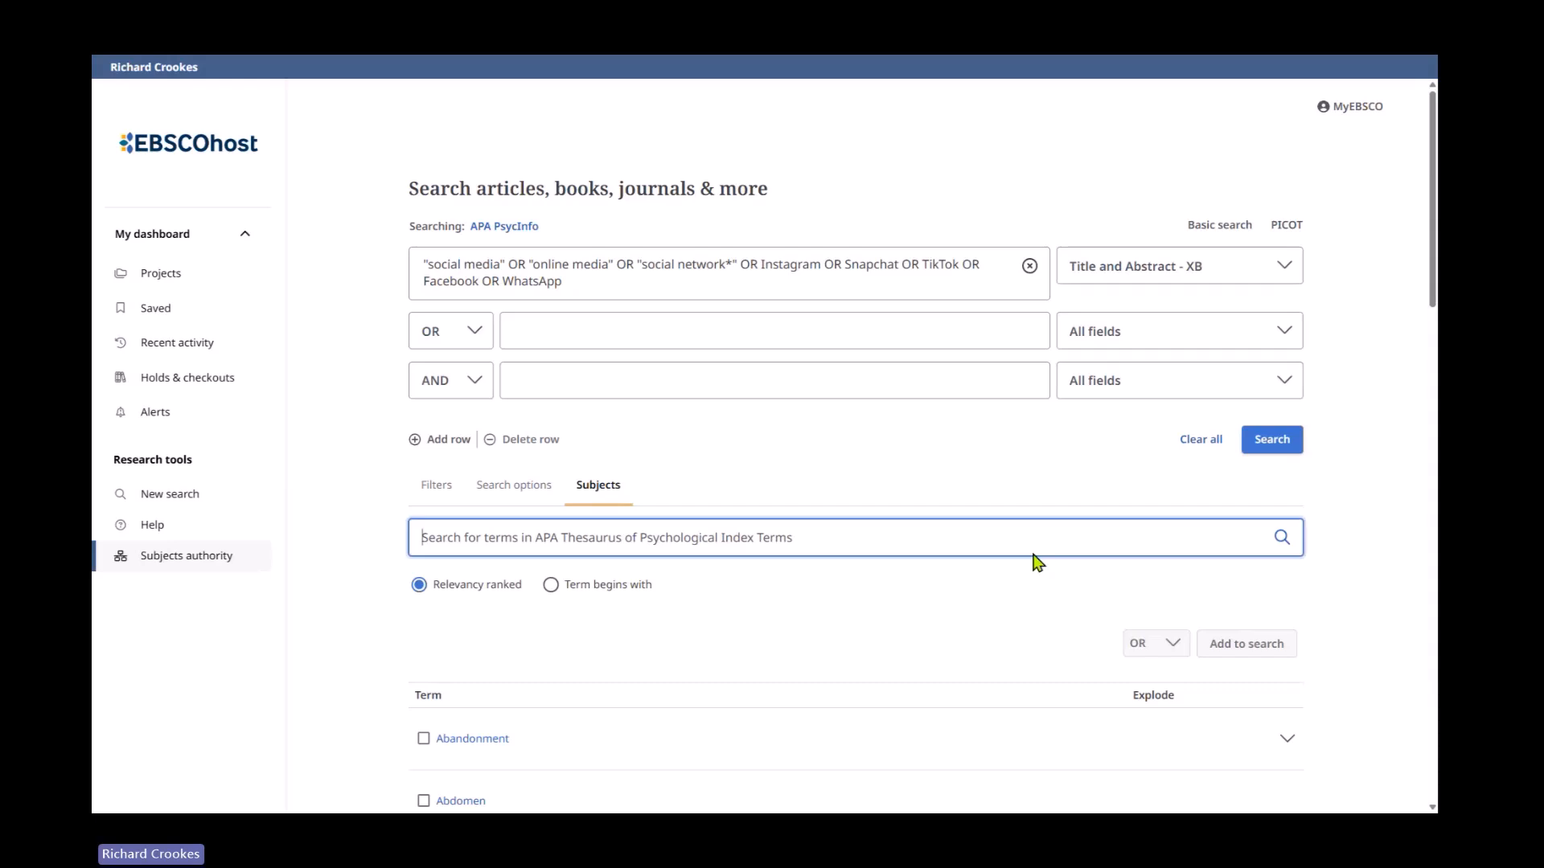
{"action": "type", "text": "so"}
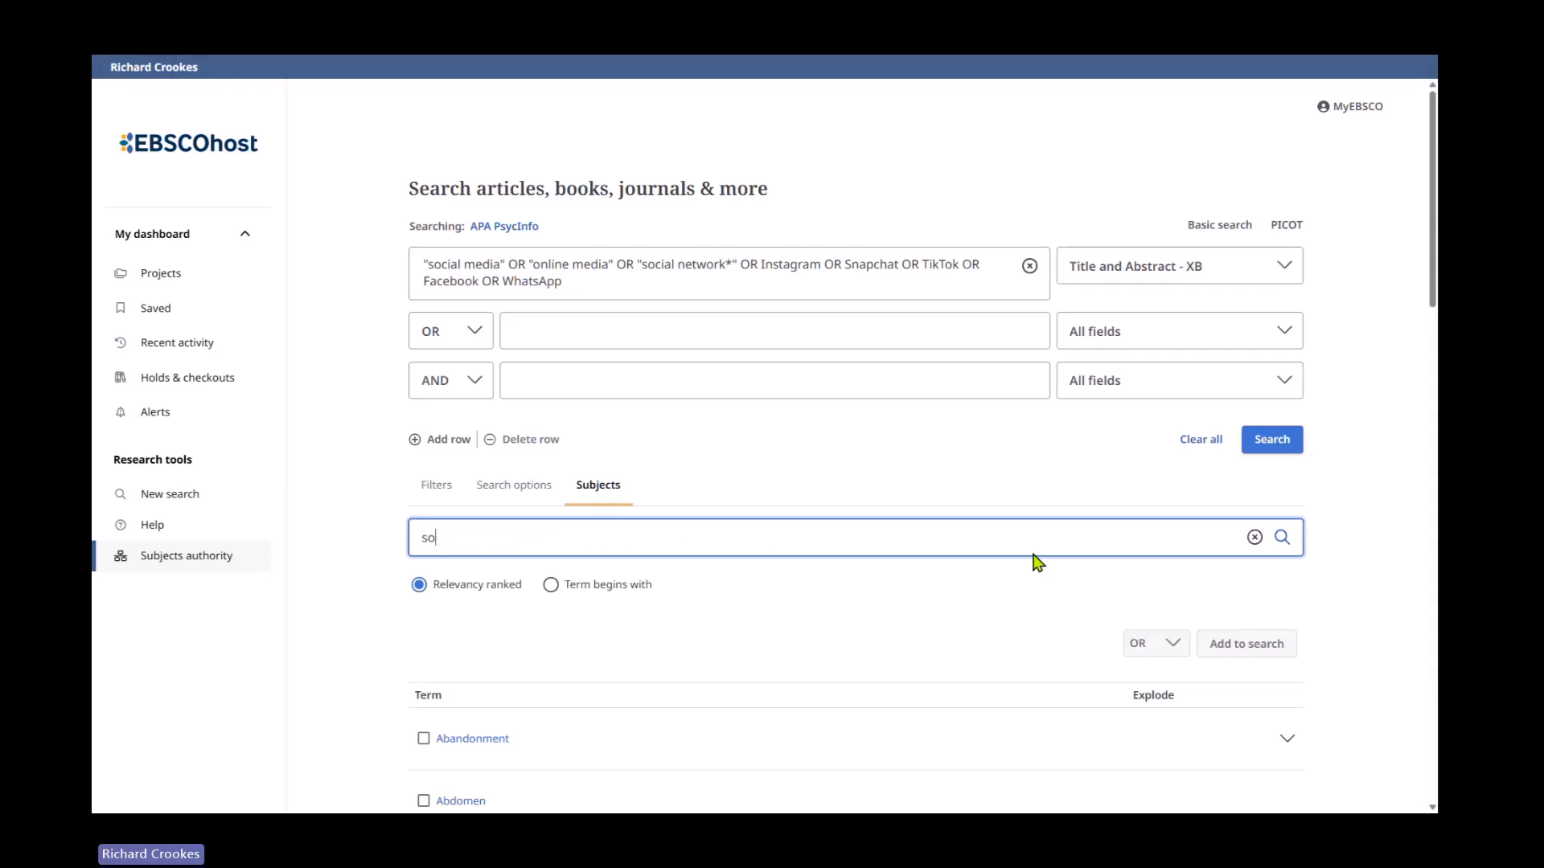
{"action": "type", "text": "cial media"}
{"action": "left_click", "coordinate": [550, 586]}
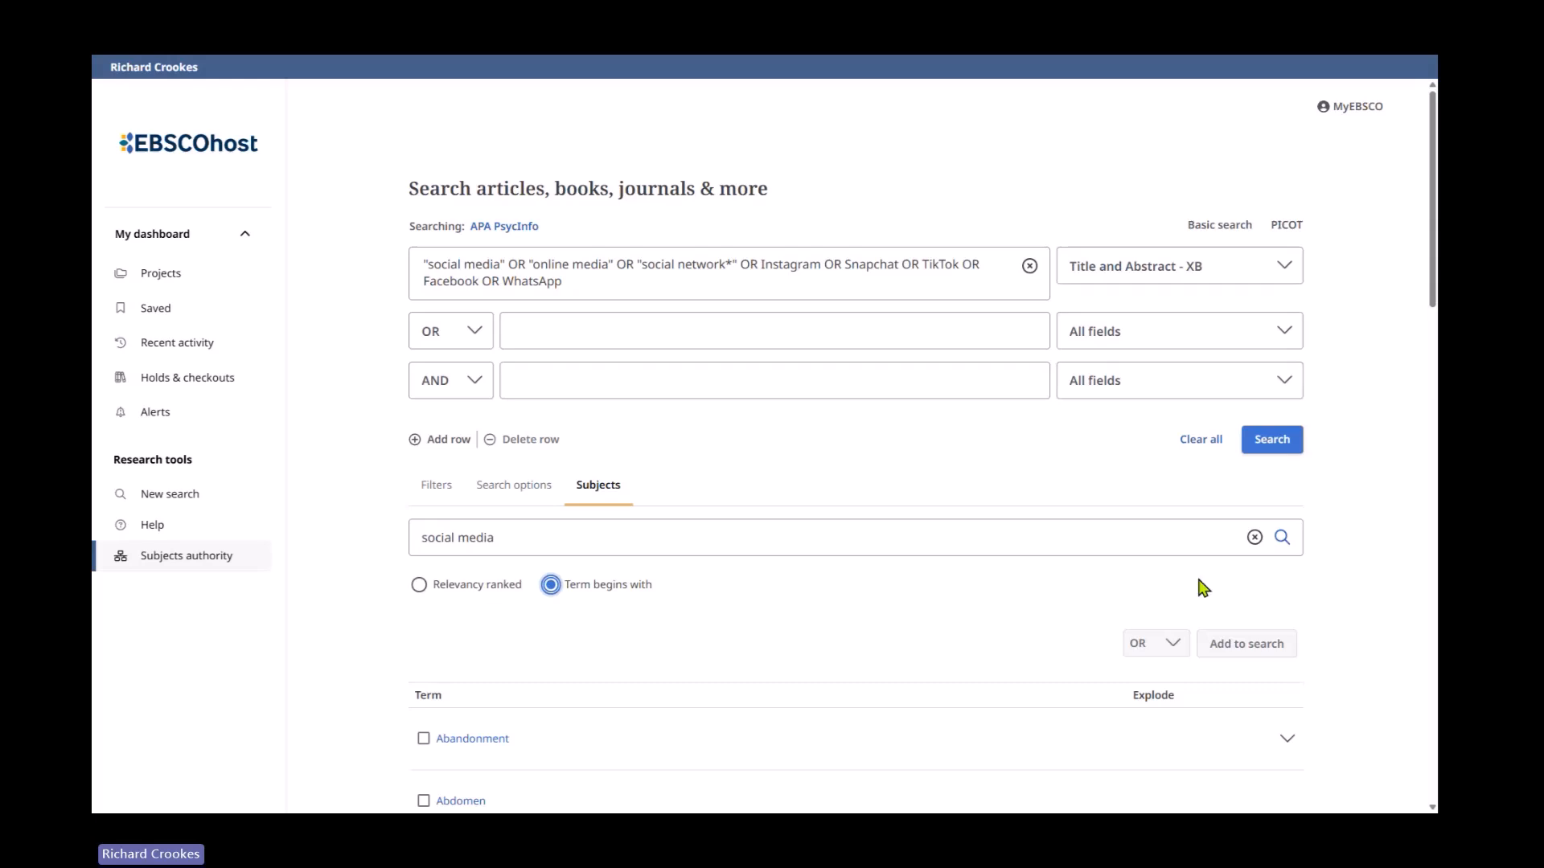
{"action": "left_click", "coordinate": [1279, 540]}
{"action": "scroll", "coordinate": [1097, 529], "scroll_direction": "down", "scroll_amount": 3}
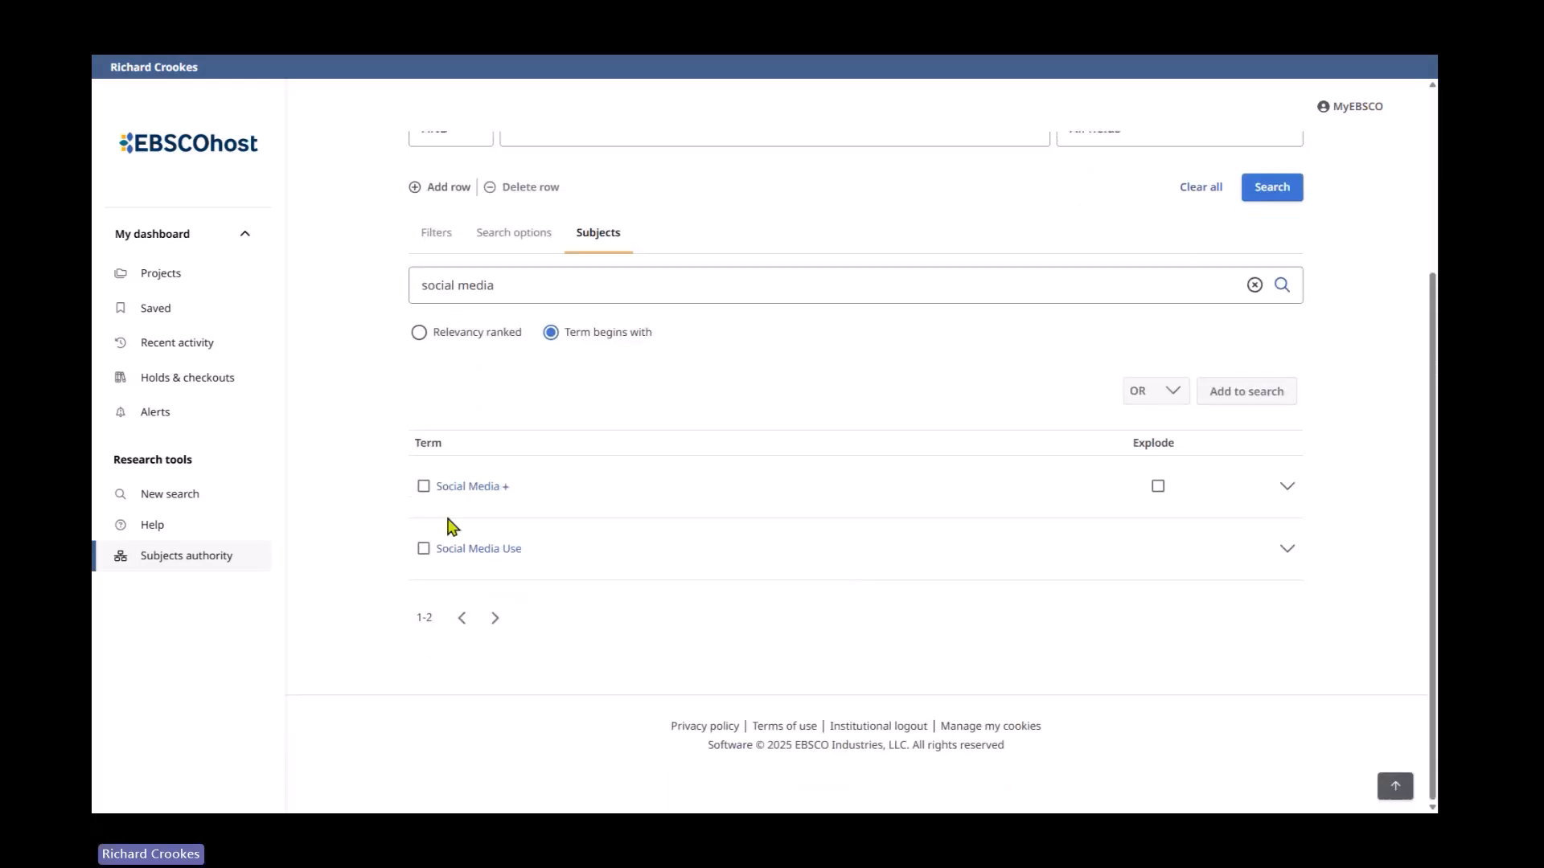
Select the subject terms Social Media and Social Media Use, and open the Social Media term's detail page
{"action": "left_click", "coordinate": [424, 485]}
{"action": "left_click", "coordinate": [424, 549]}
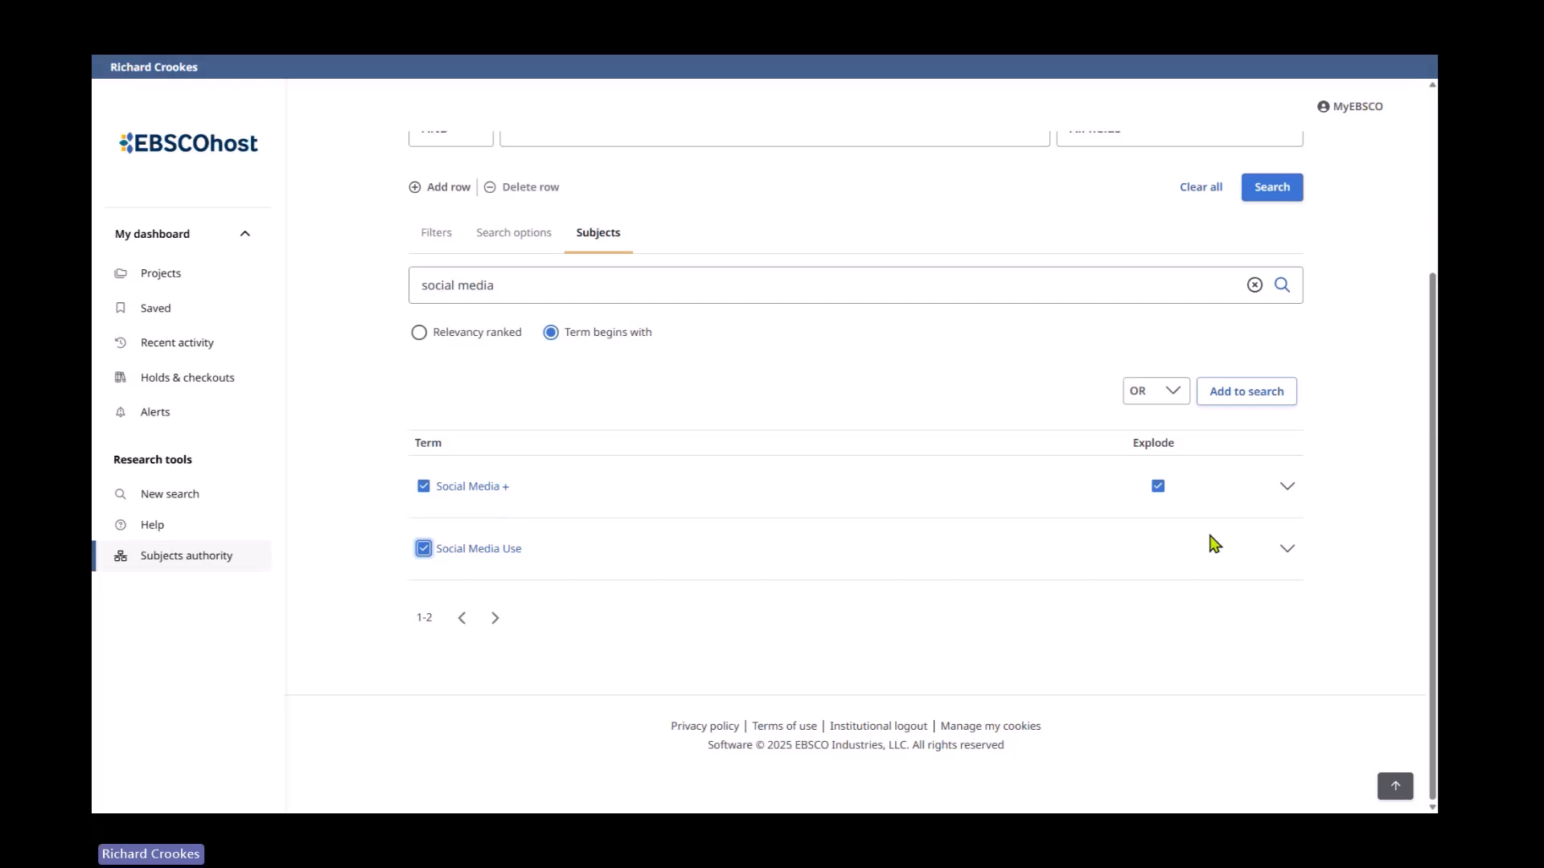
{"action": "left_click", "coordinate": [1287, 489]}
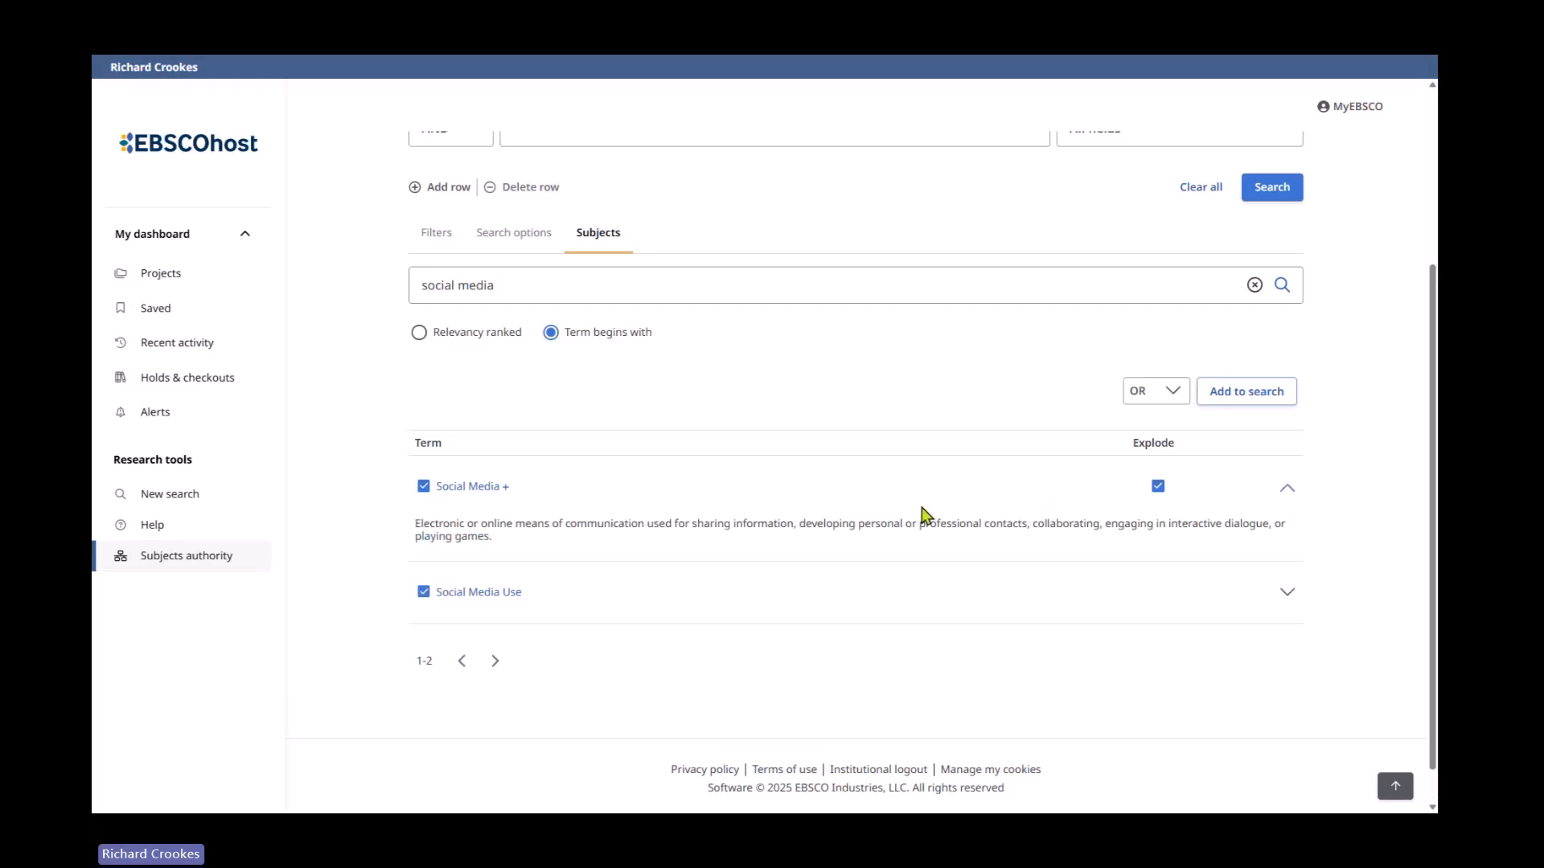
{"action": "left_click", "coordinate": [466, 487]}
Select the broader term Digital Media and the related term Cyberbullying for Social Media
{"action": "scroll", "coordinate": [784, 534], "scroll_direction": "down", "scroll_amount": 3}
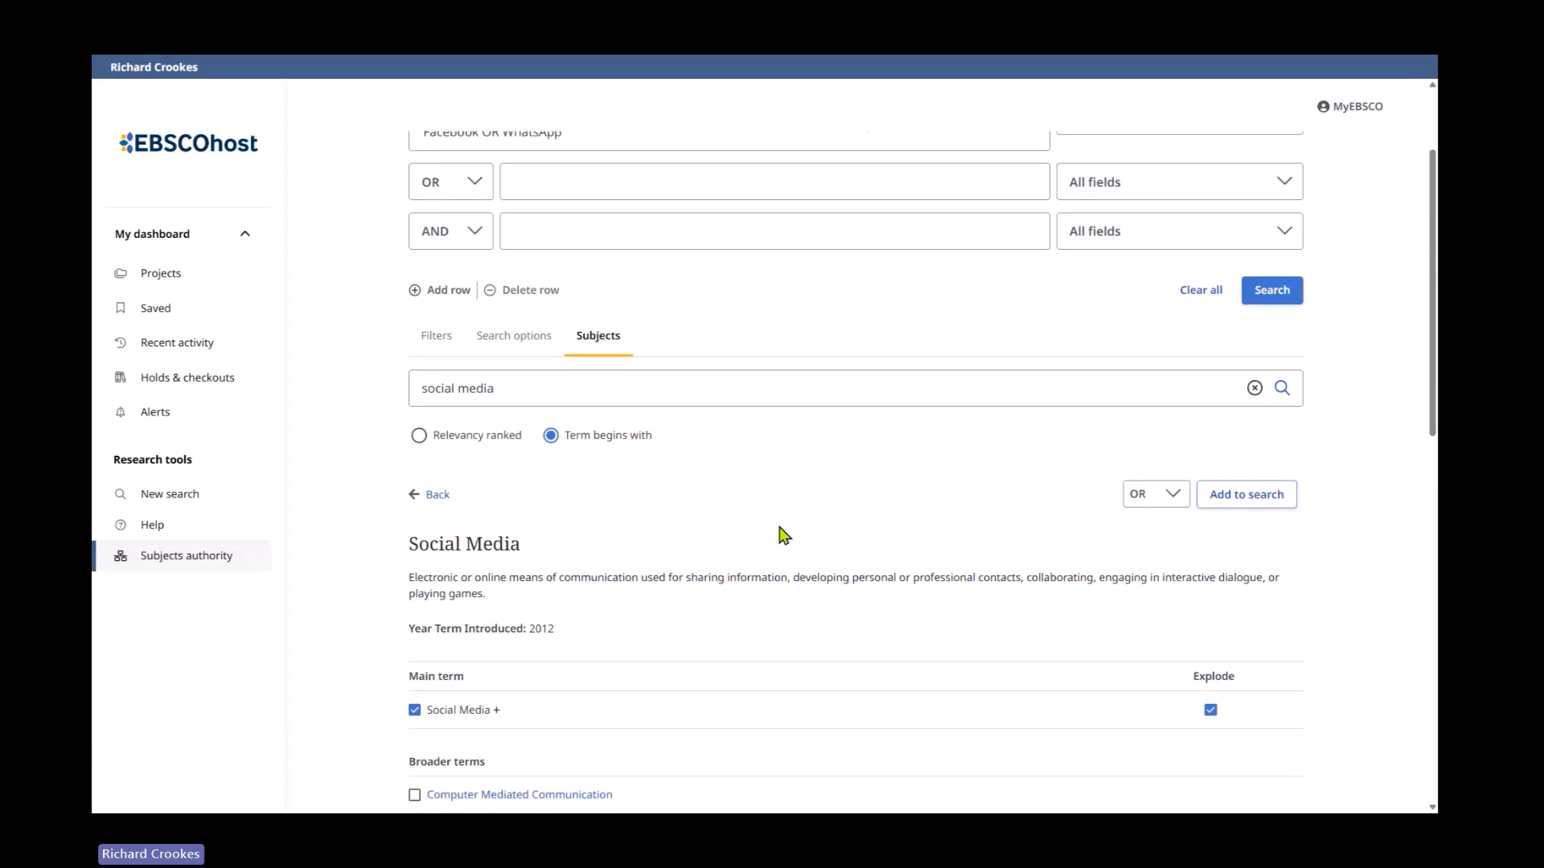
{"action": "scroll", "coordinate": [784, 534], "scroll_direction": "down", "scroll_amount": 3}
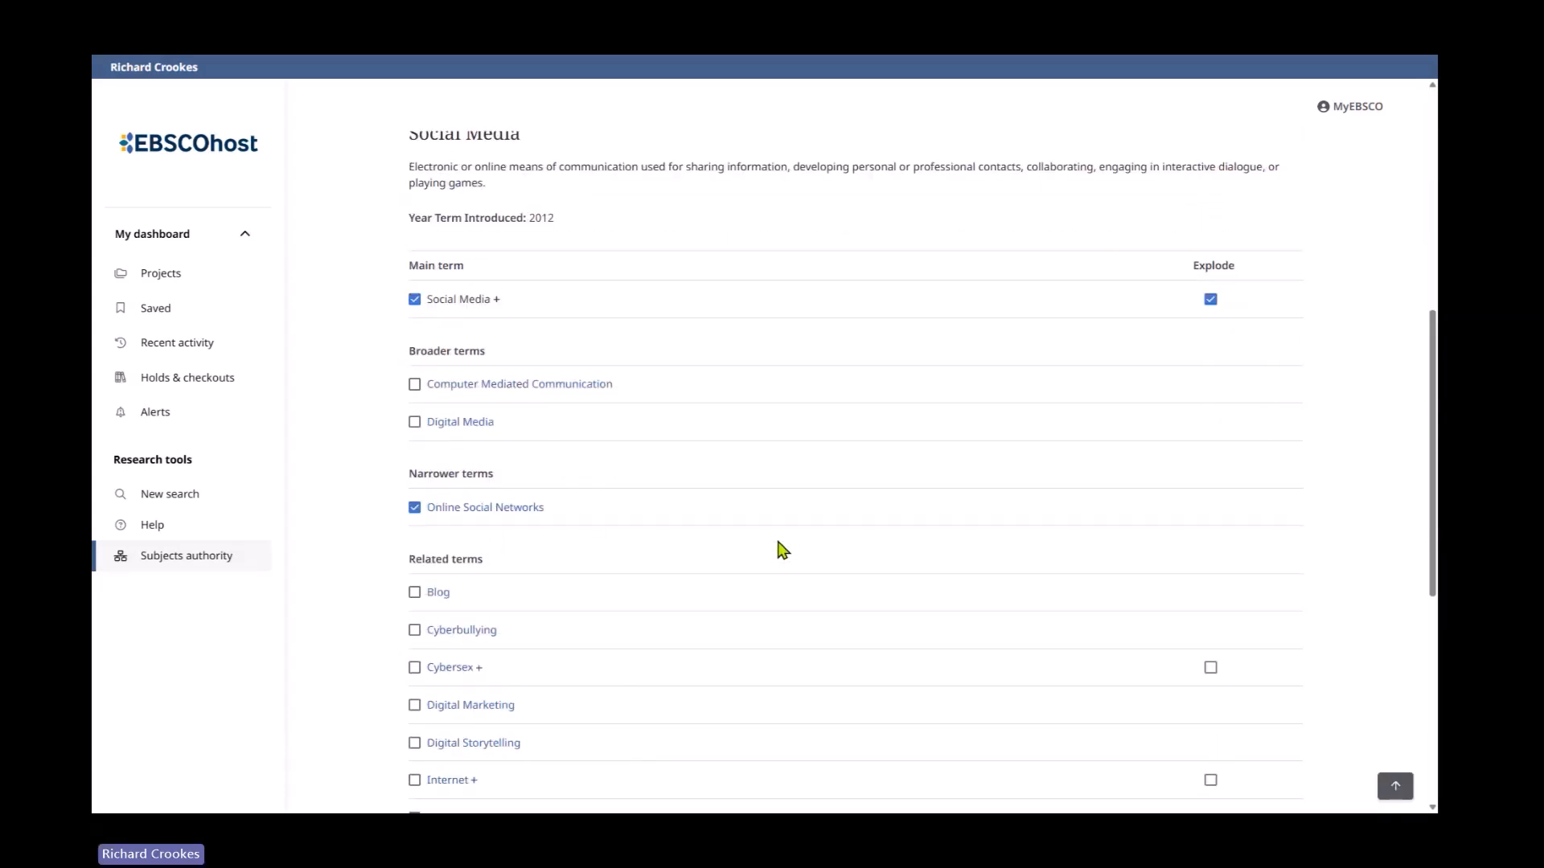
{"action": "left_click", "coordinate": [414, 423]}
{"action": "scroll", "coordinate": [1001, 543], "scroll_direction": "down", "scroll_amount": 2}
{"action": "left_click", "coordinate": [414, 490]}
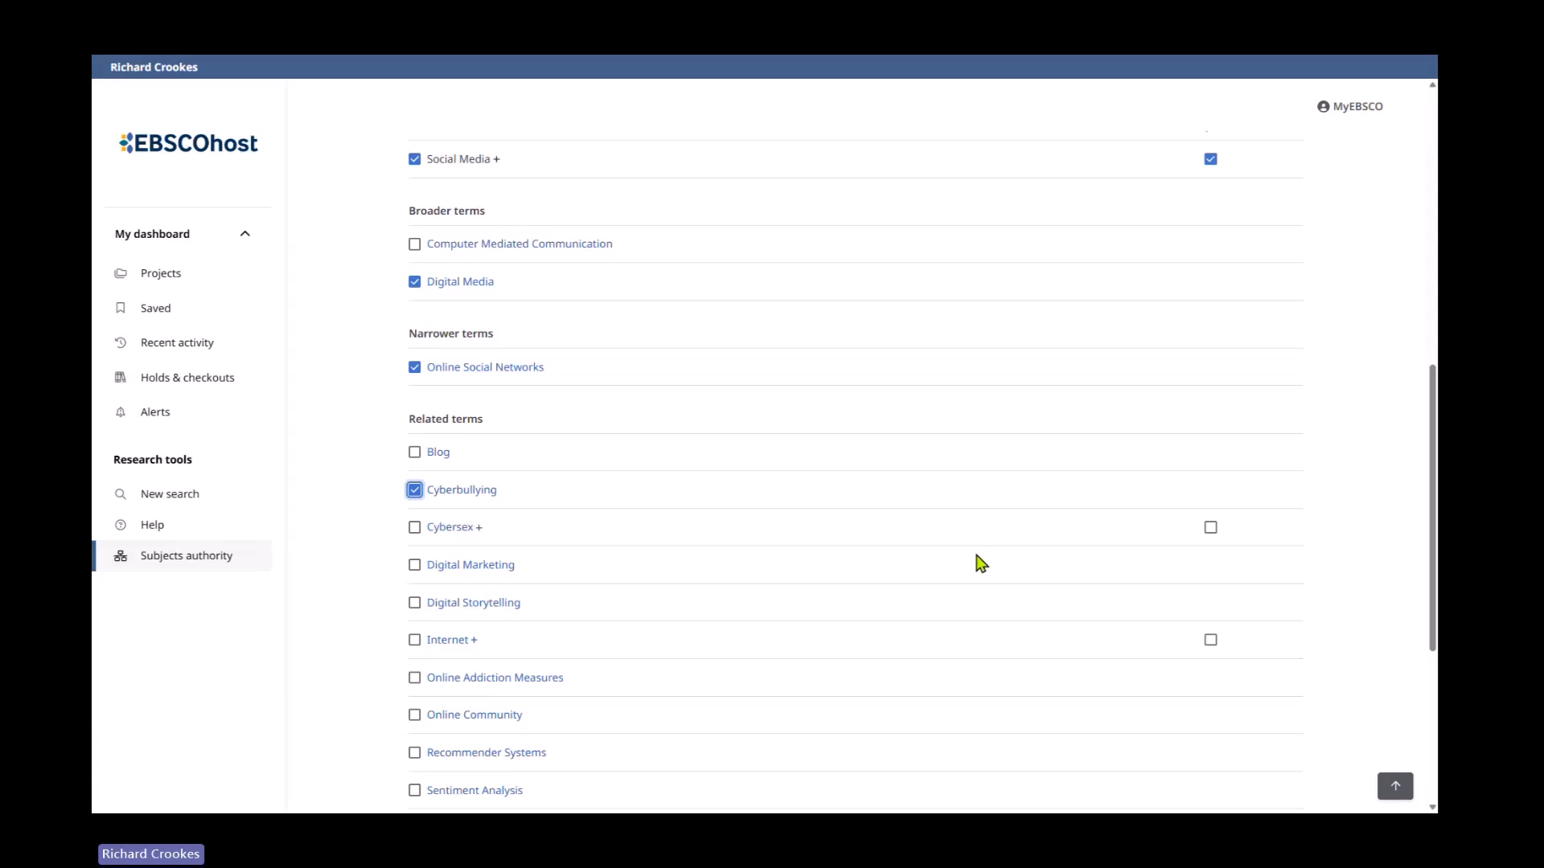
Select the related terms Cybersex, Online Addiction Measures, Internet and Social Network Analysis
{"action": "scroll", "coordinate": [976, 562], "scroll_direction": "down", "scroll_amount": 3}
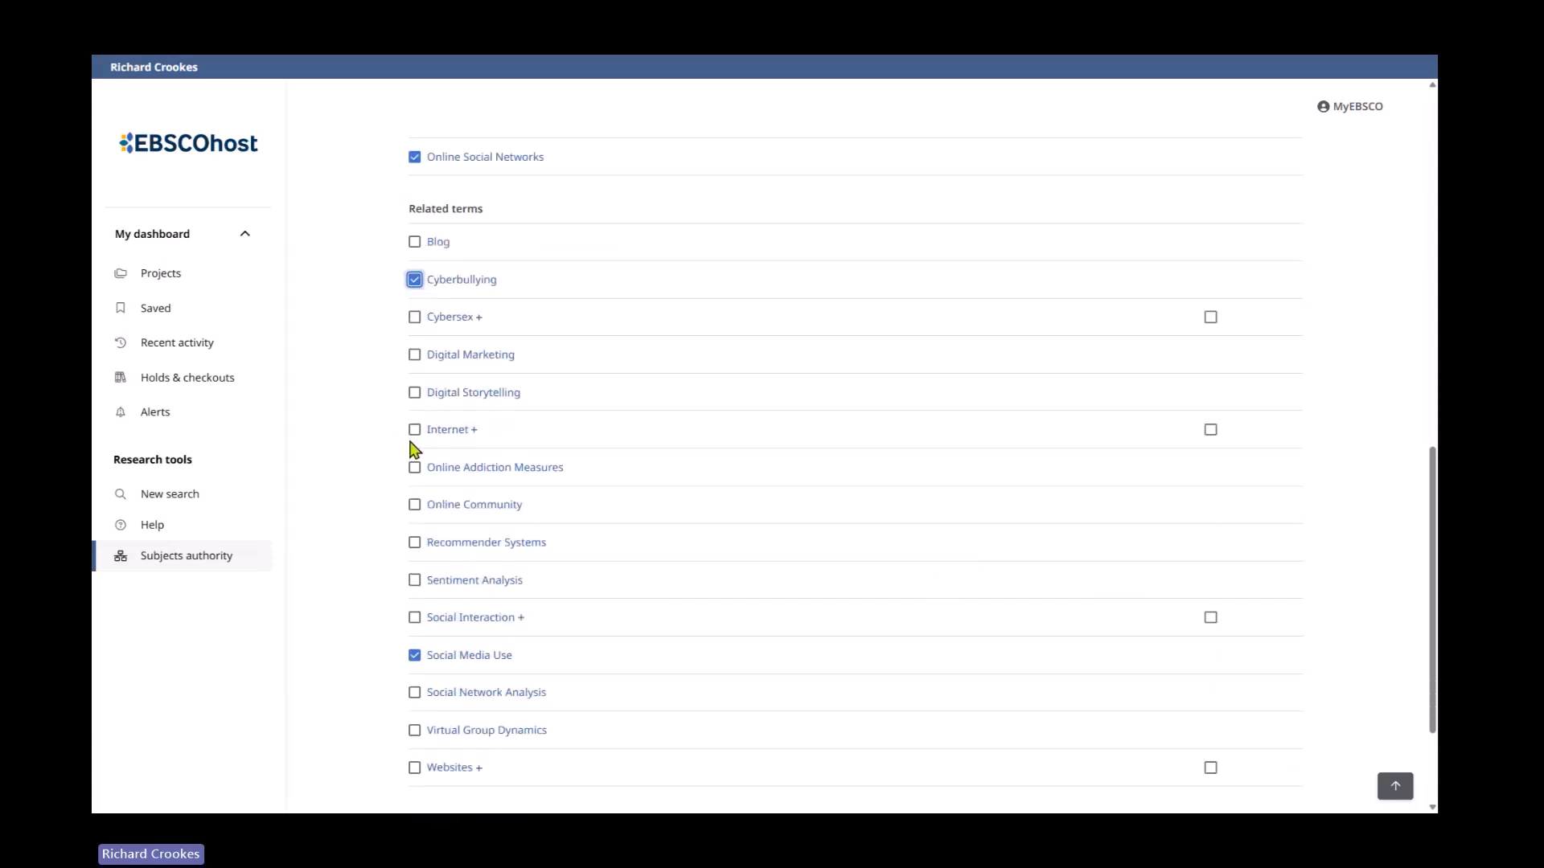
{"action": "left_click", "coordinate": [414, 316]}
{"action": "scroll", "coordinate": [880, 475], "scroll_direction": "down", "scroll_amount": 1}
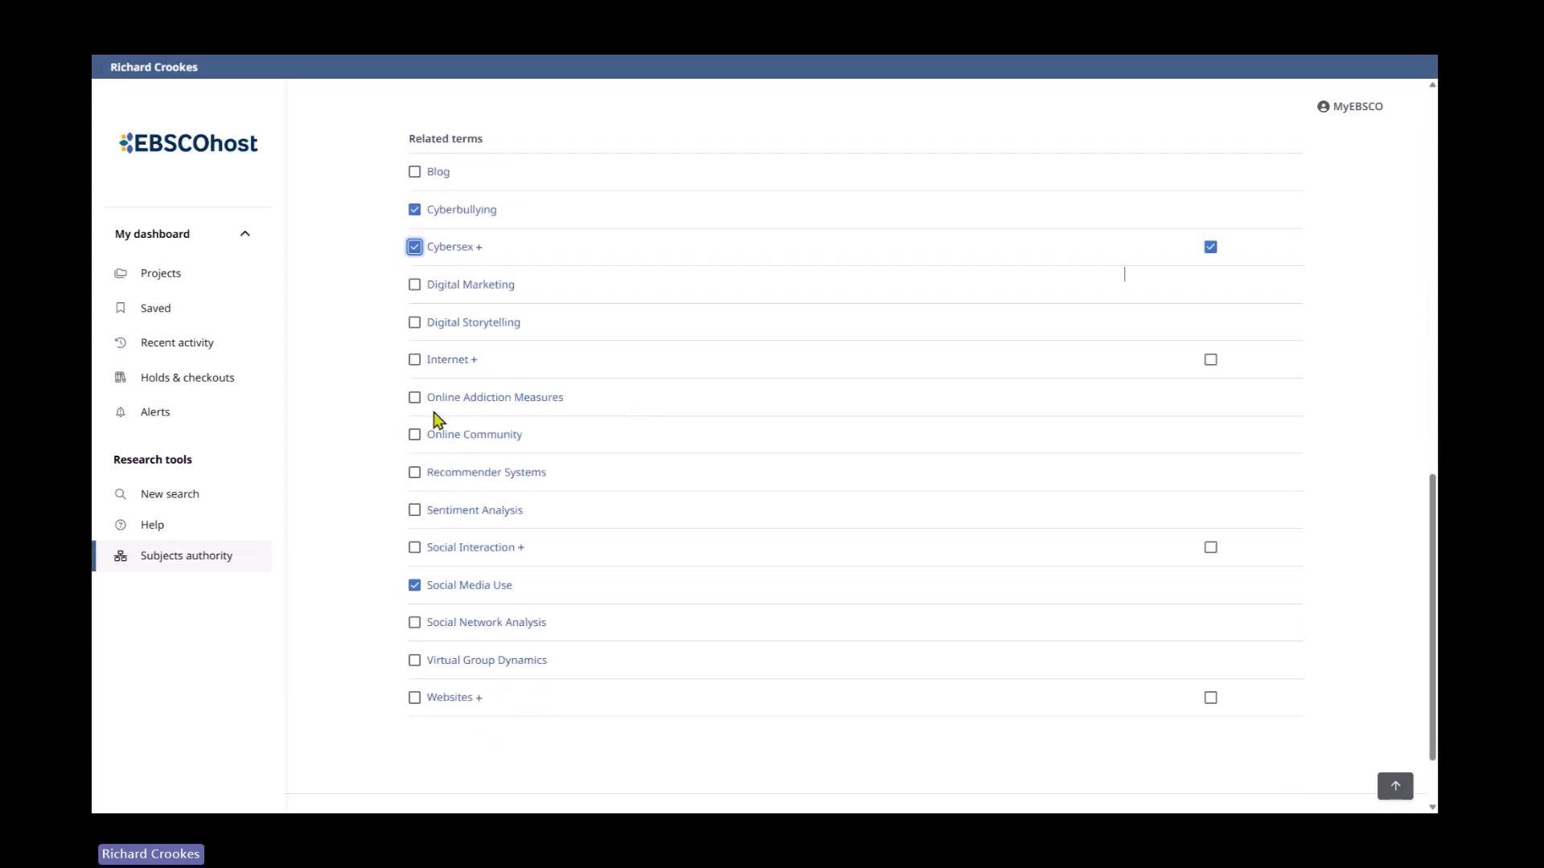
{"action": "left_click", "coordinate": [414, 398]}
{"action": "left_click", "coordinate": [414, 360]}
{"action": "left_click", "coordinate": [415, 624]}
Add the selected social media subject terms to the second search row, combined with OR, and run the search
{"action": "scroll", "coordinate": [741, 652], "scroll_direction": "up", "scroll_amount": 4}
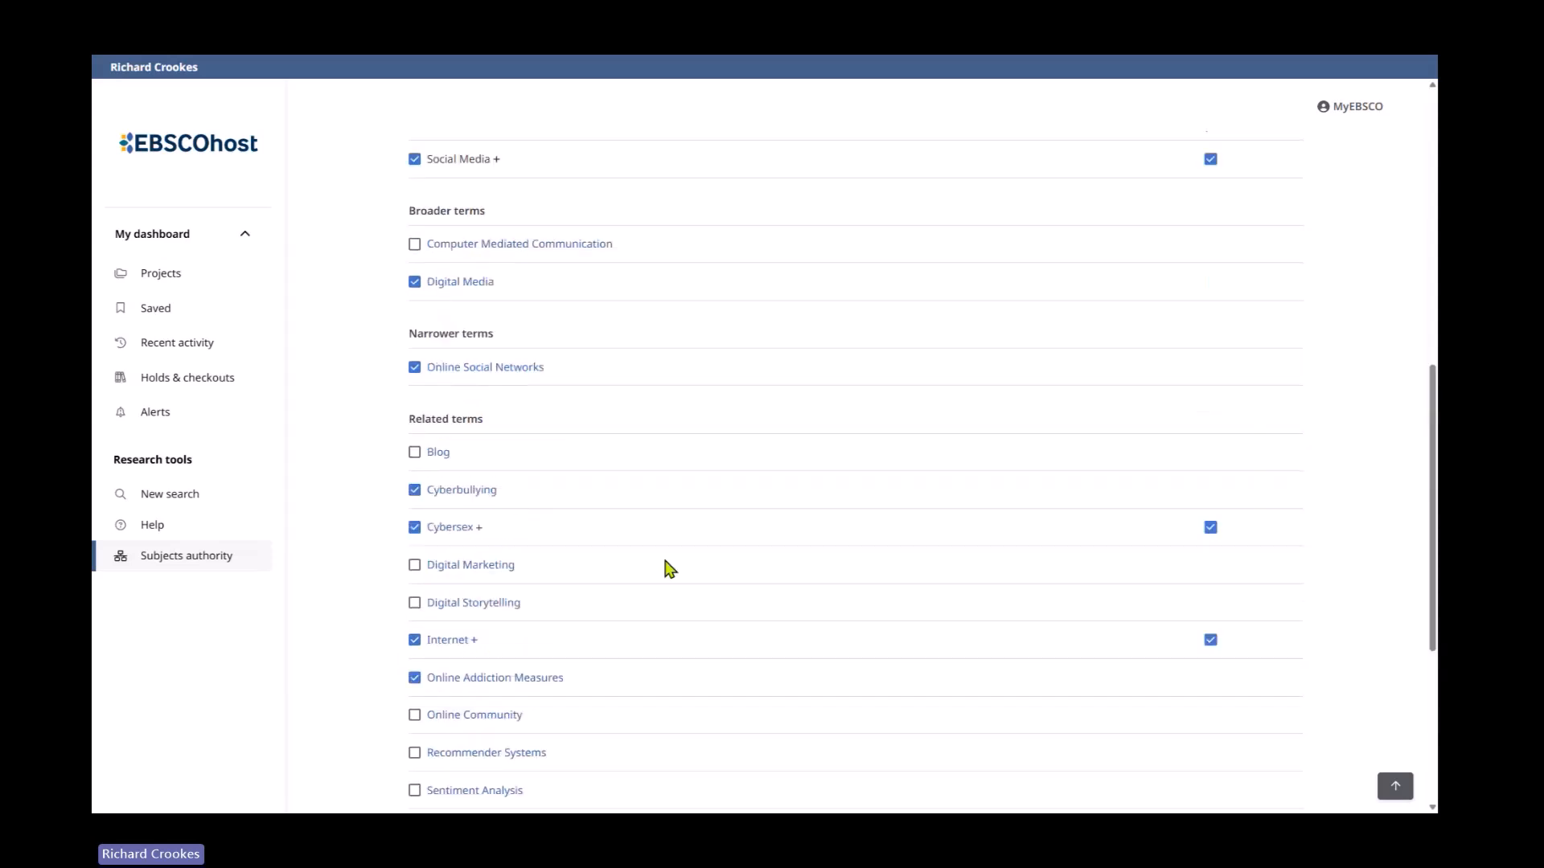
{"action": "scroll", "coordinate": [675, 566], "scroll_direction": "up", "scroll_amount": 6}
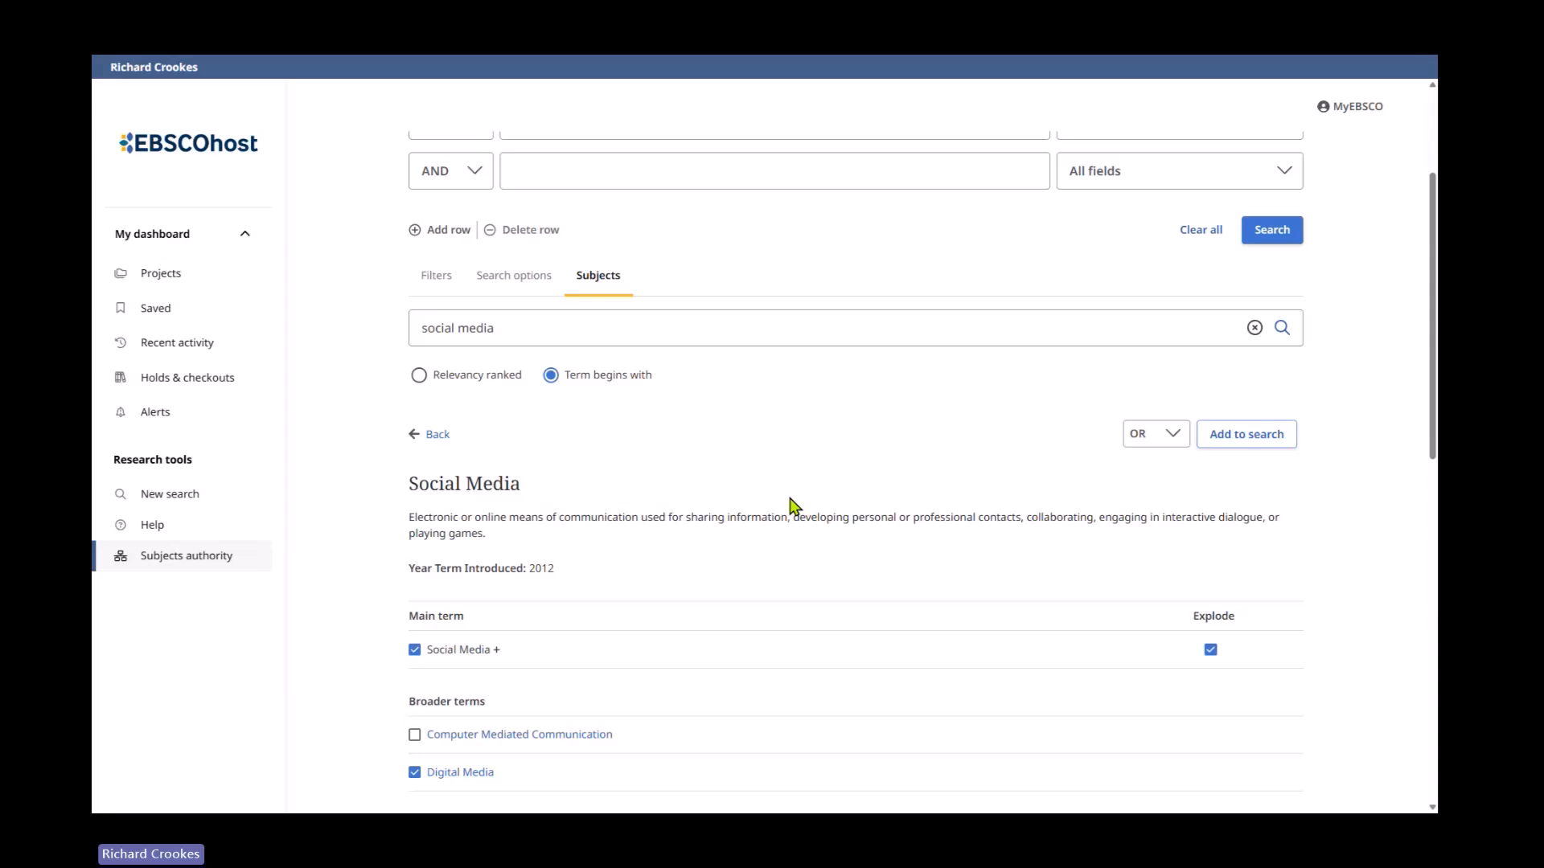
{"action": "scroll", "coordinate": [792, 505], "scroll_direction": "down", "scroll_amount": 3}
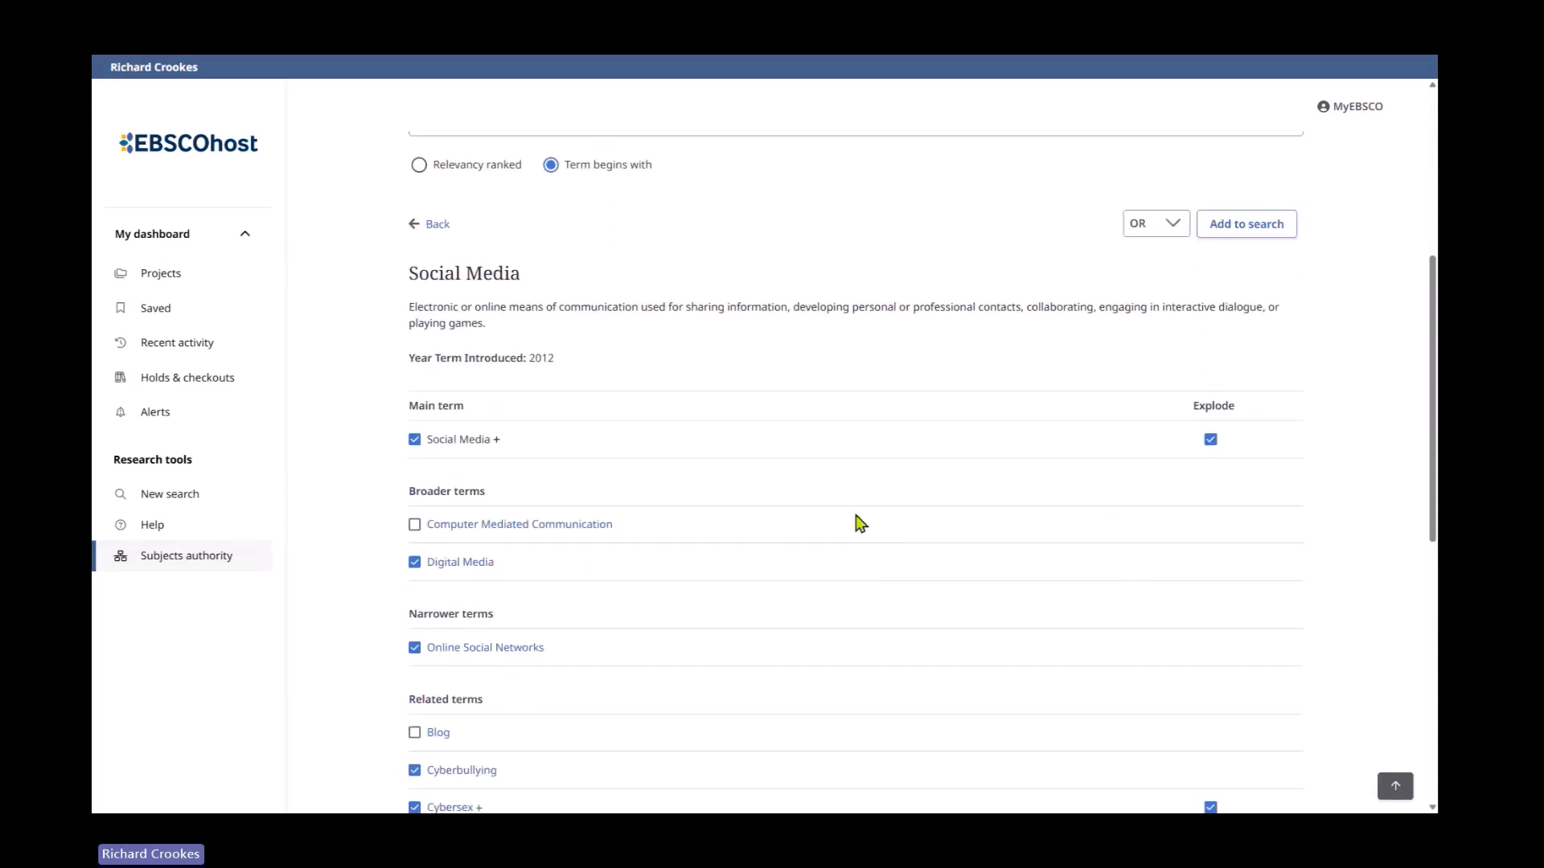
{"action": "scroll", "coordinate": [860, 523], "scroll_direction": "down", "scroll_amount": 3}
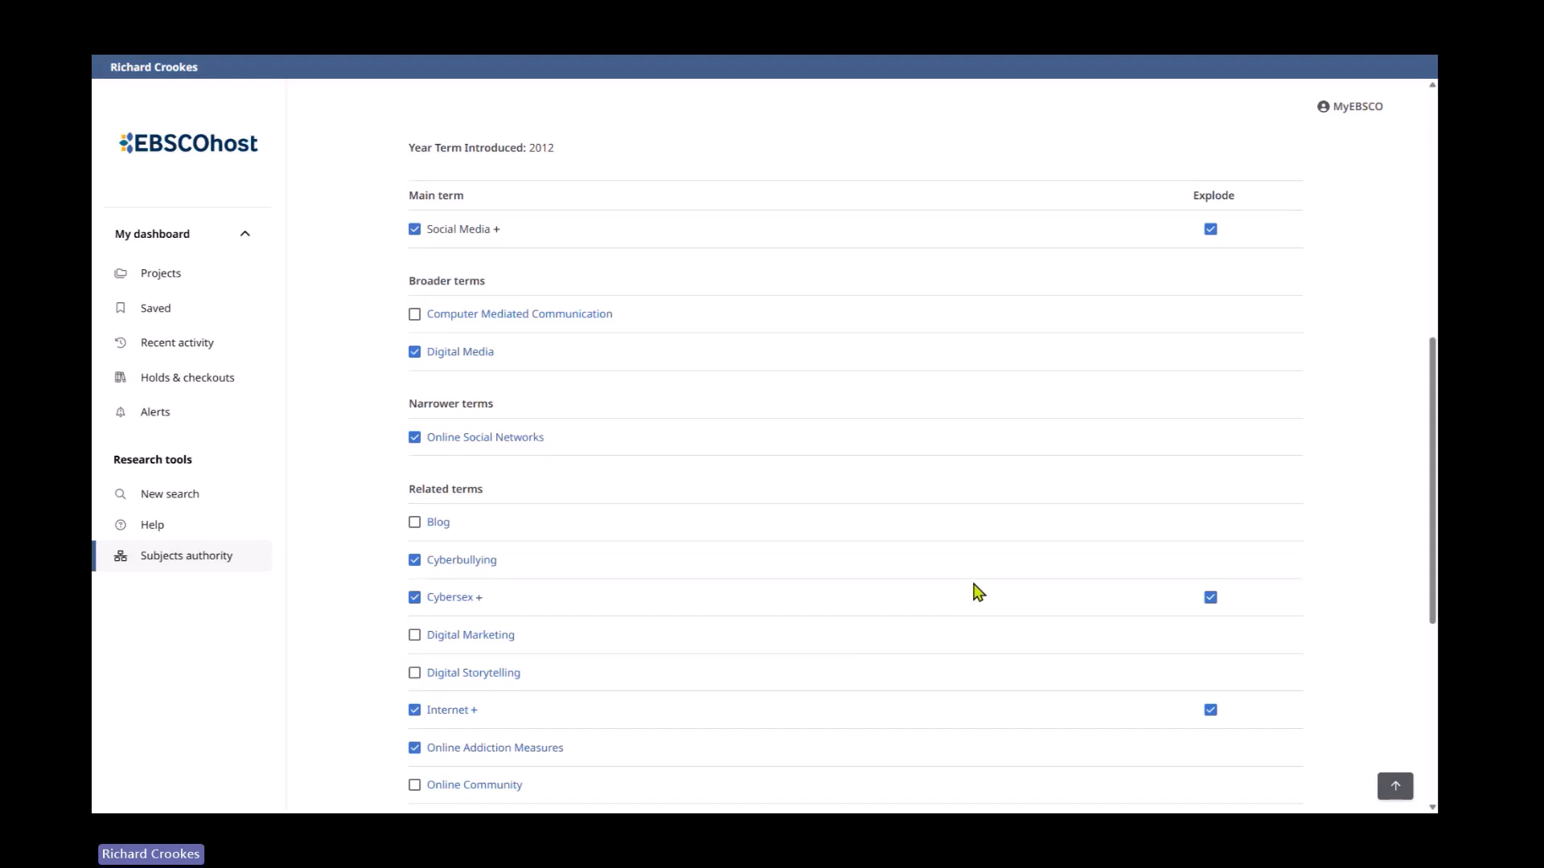
{"action": "scroll", "coordinate": [978, 593], "scroll_direction": "down", "scroll_amount": 5}
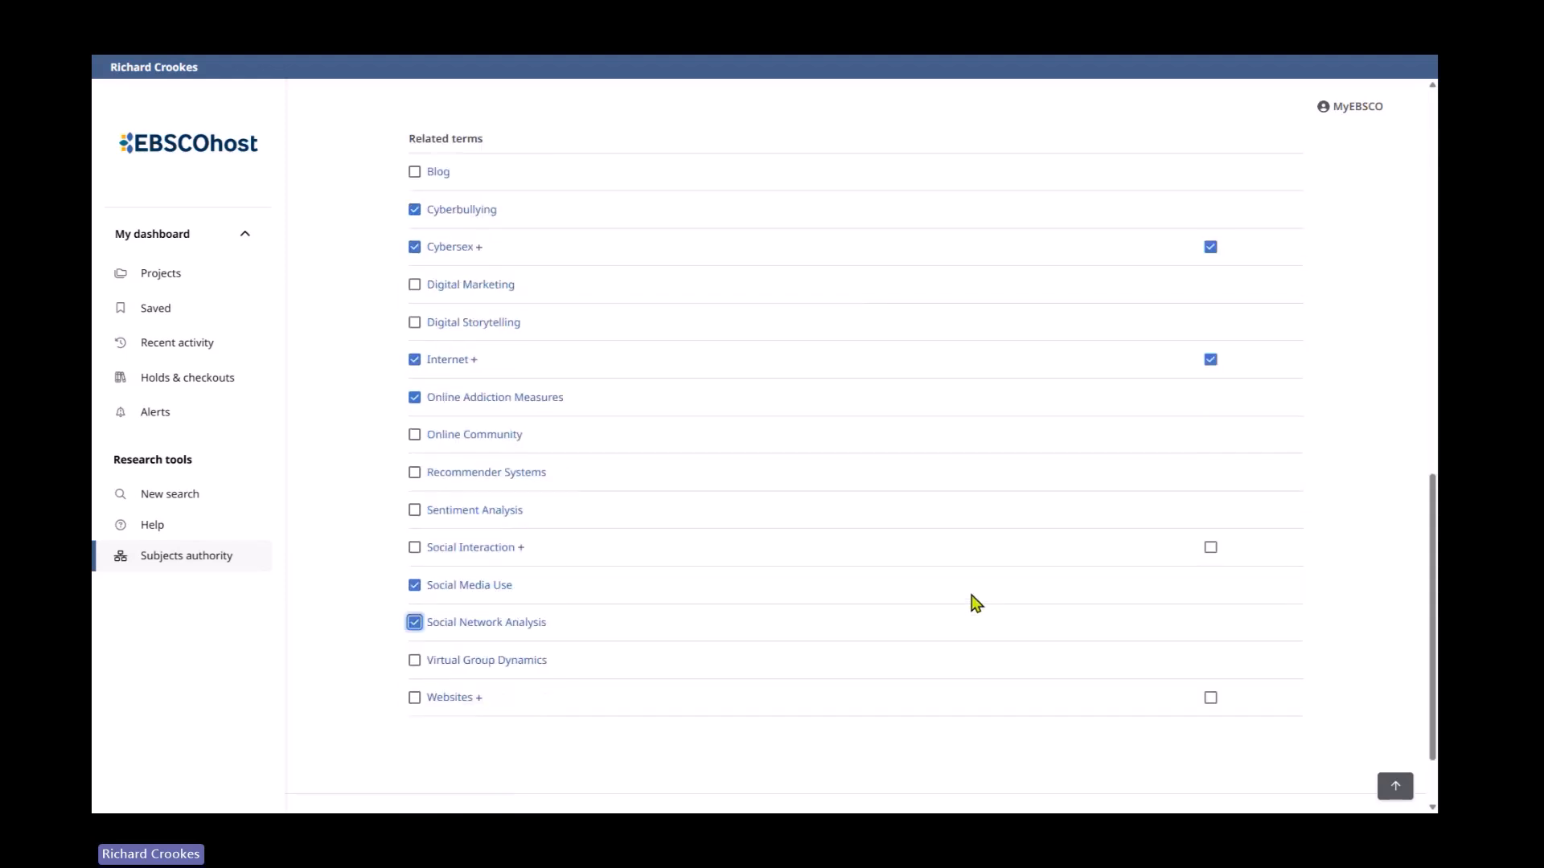
{"action": "scroll", "coordinate": [976, 603], "scroll_direction": "up", "scroll_amount": 9}
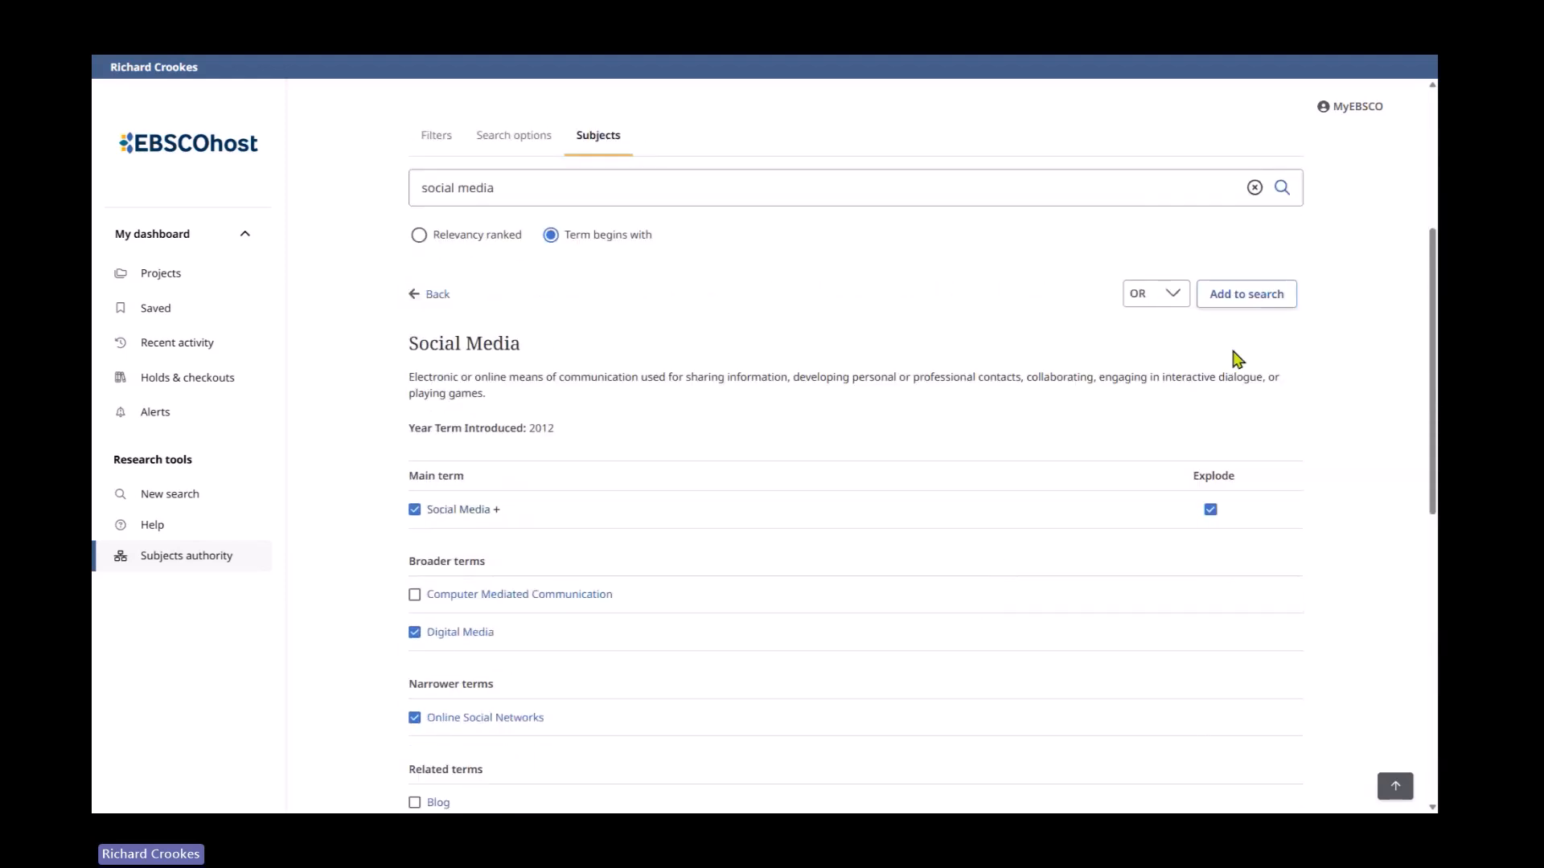
{"action": "left_click", "coordinate": [1243, 302]}
{"action": "scroll", "coordinate": [1184, 515], "scroll_direction": "up", "scroll_amount": 5}
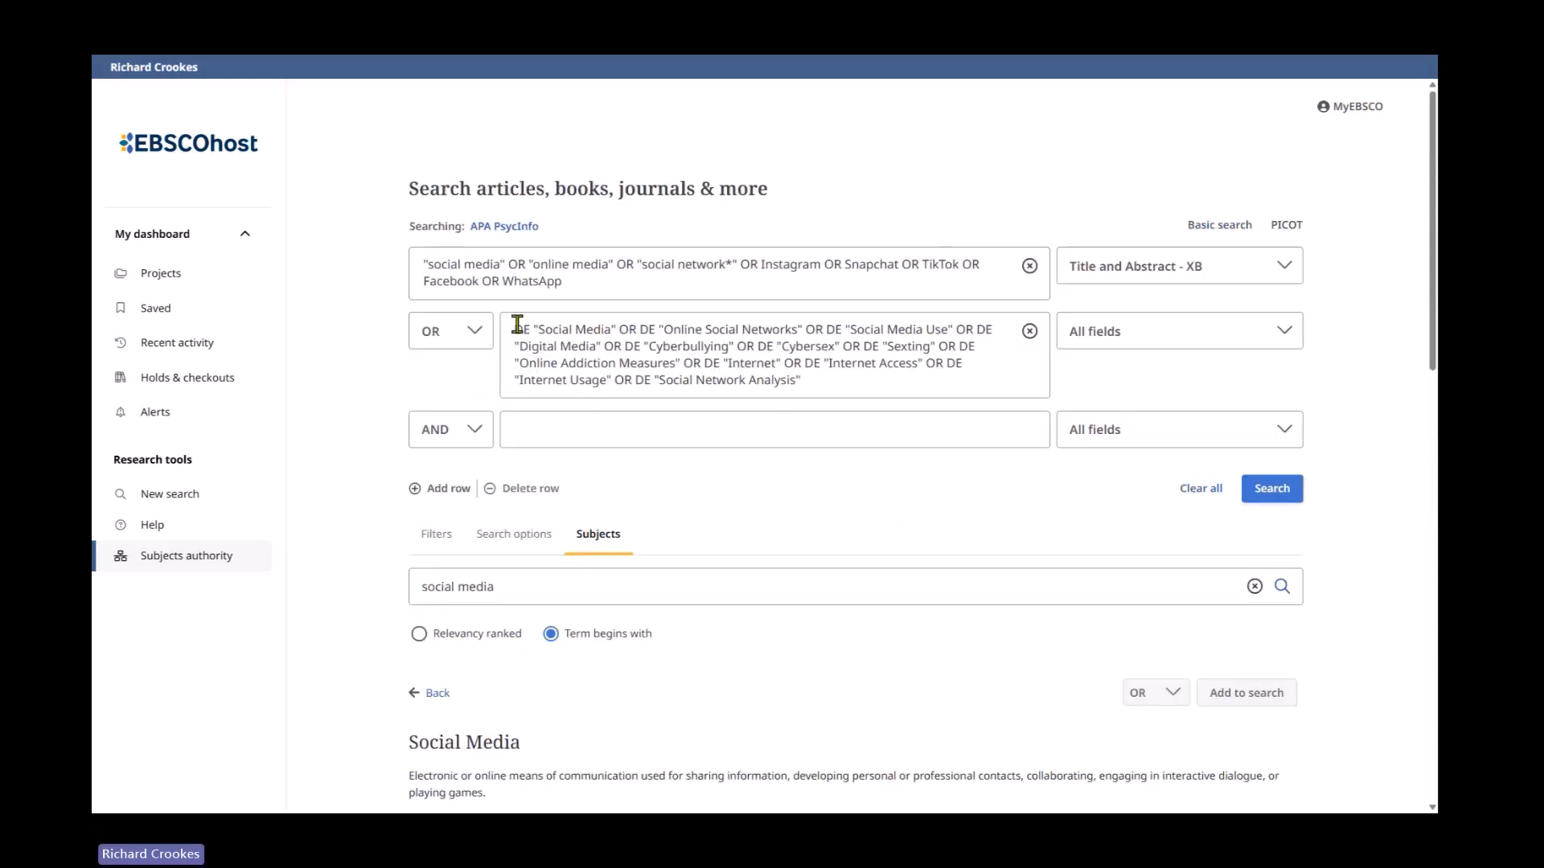
{"action": "left_click_drag", "start_coordinate": [517, 324], "coordinate": [813, 373]}
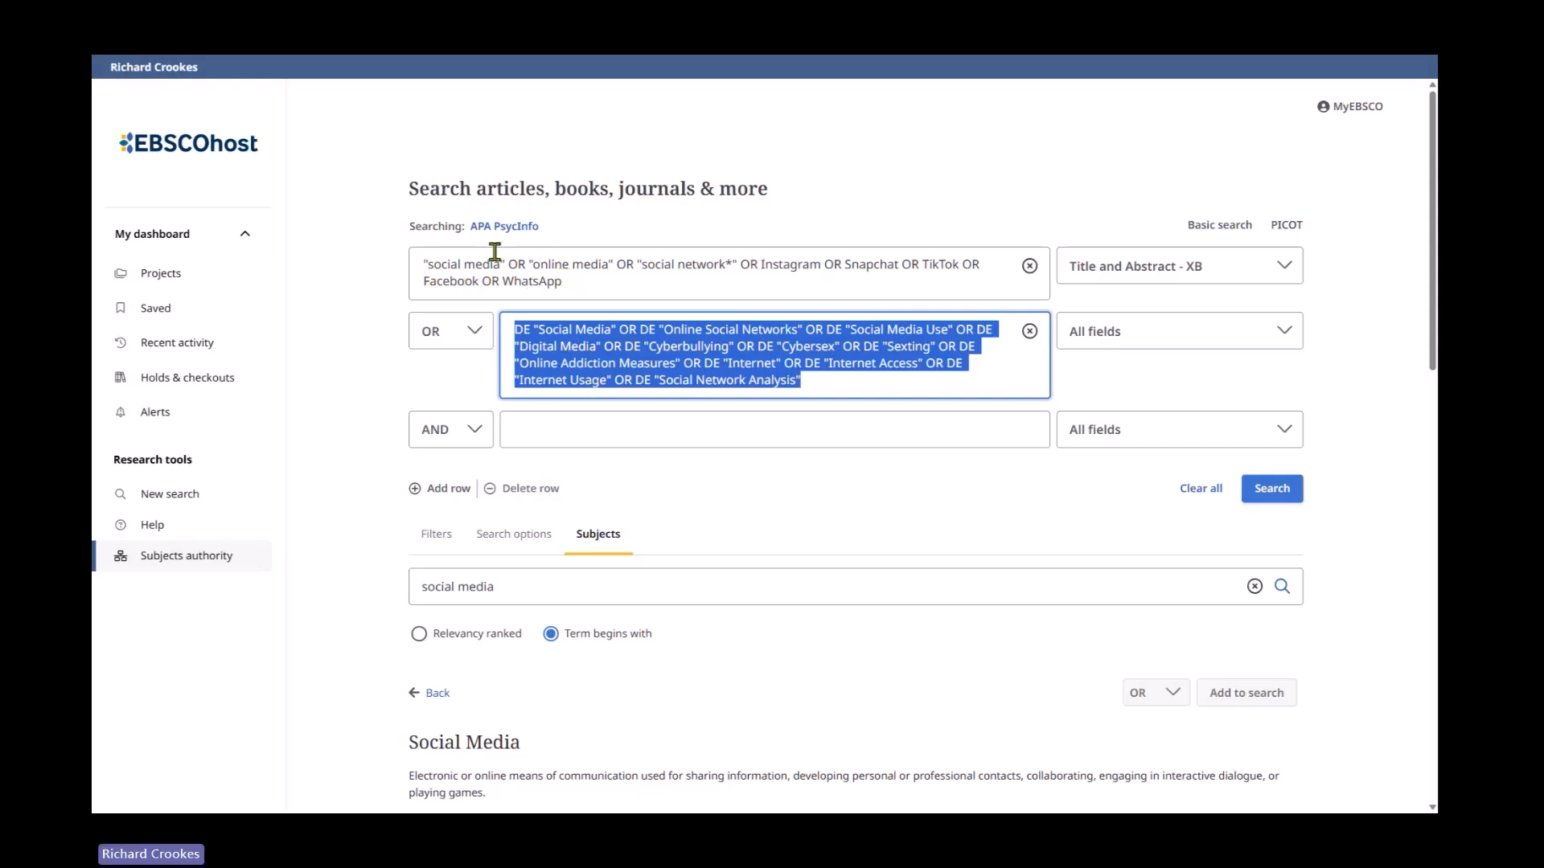
{"action": "left_click", "coordinate": [1277, 492]}
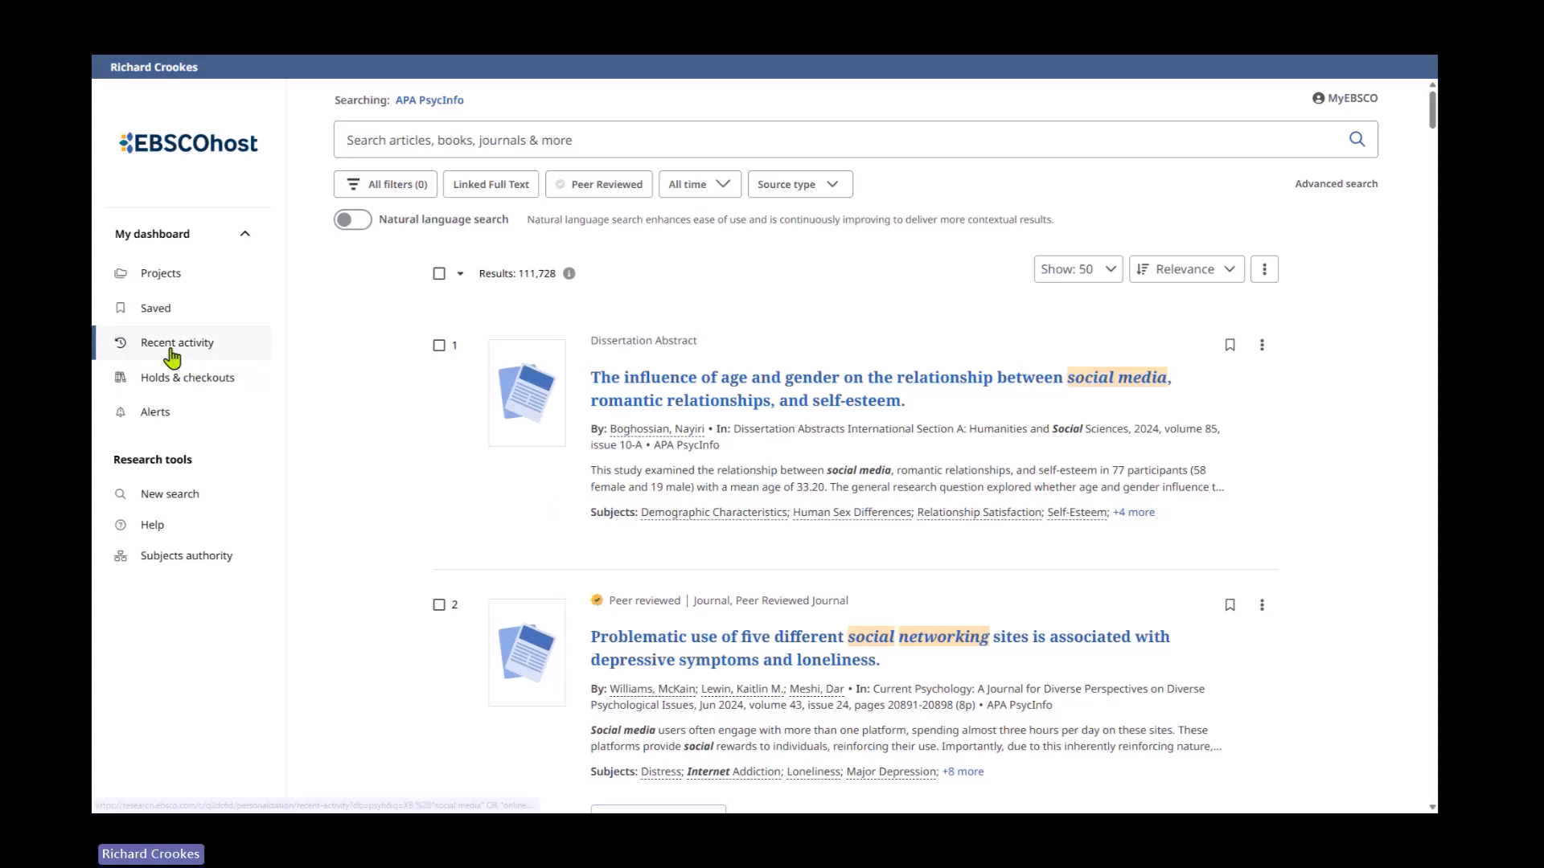
Start a new search and enter the keywords eating disorder OR bulim* OR anorex* OR "binge eating" in the first row
{"action": "left_click", "coordinate": [196, 492]}
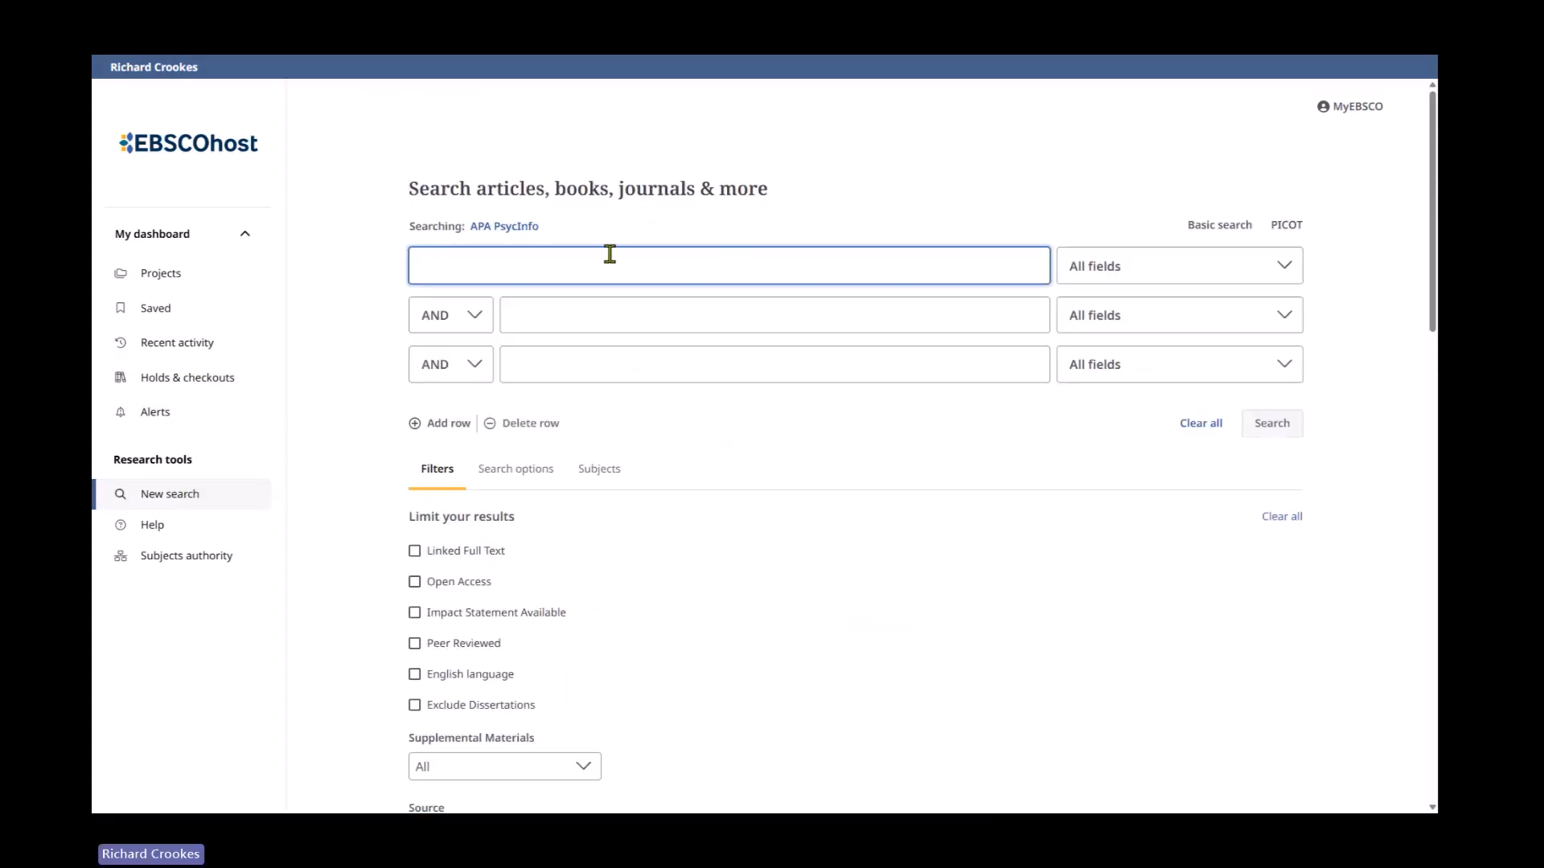
{"action": "type", "text": "eating d"}
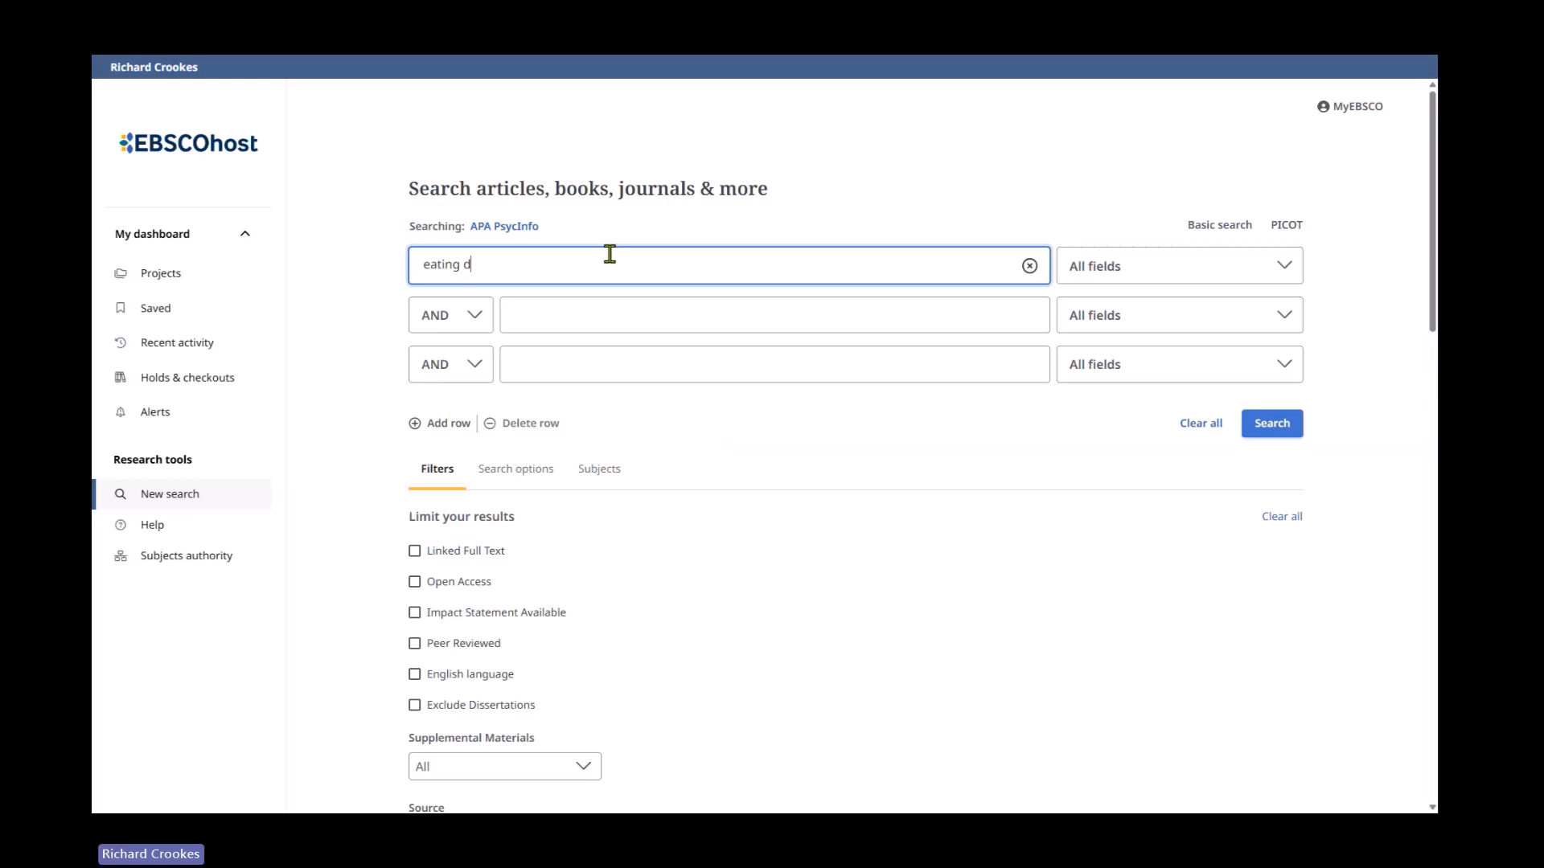
{"action": "type", "text": "isorder"}
{"action": "type", "text": "ORBU"}
{"action": "key", "text": "BackSpace"}
{"action": "key", "text": "BackSpace"}
{"action": "type", "text": "bulim"}
{"action": "type", "text": "m"}
{"action": "type", "text": "* OR A"}
{"action": "type", "text": "n"}
{"action": "type", "text": "orex* O"}
{"action": "type", "text": "R \"bingee "}
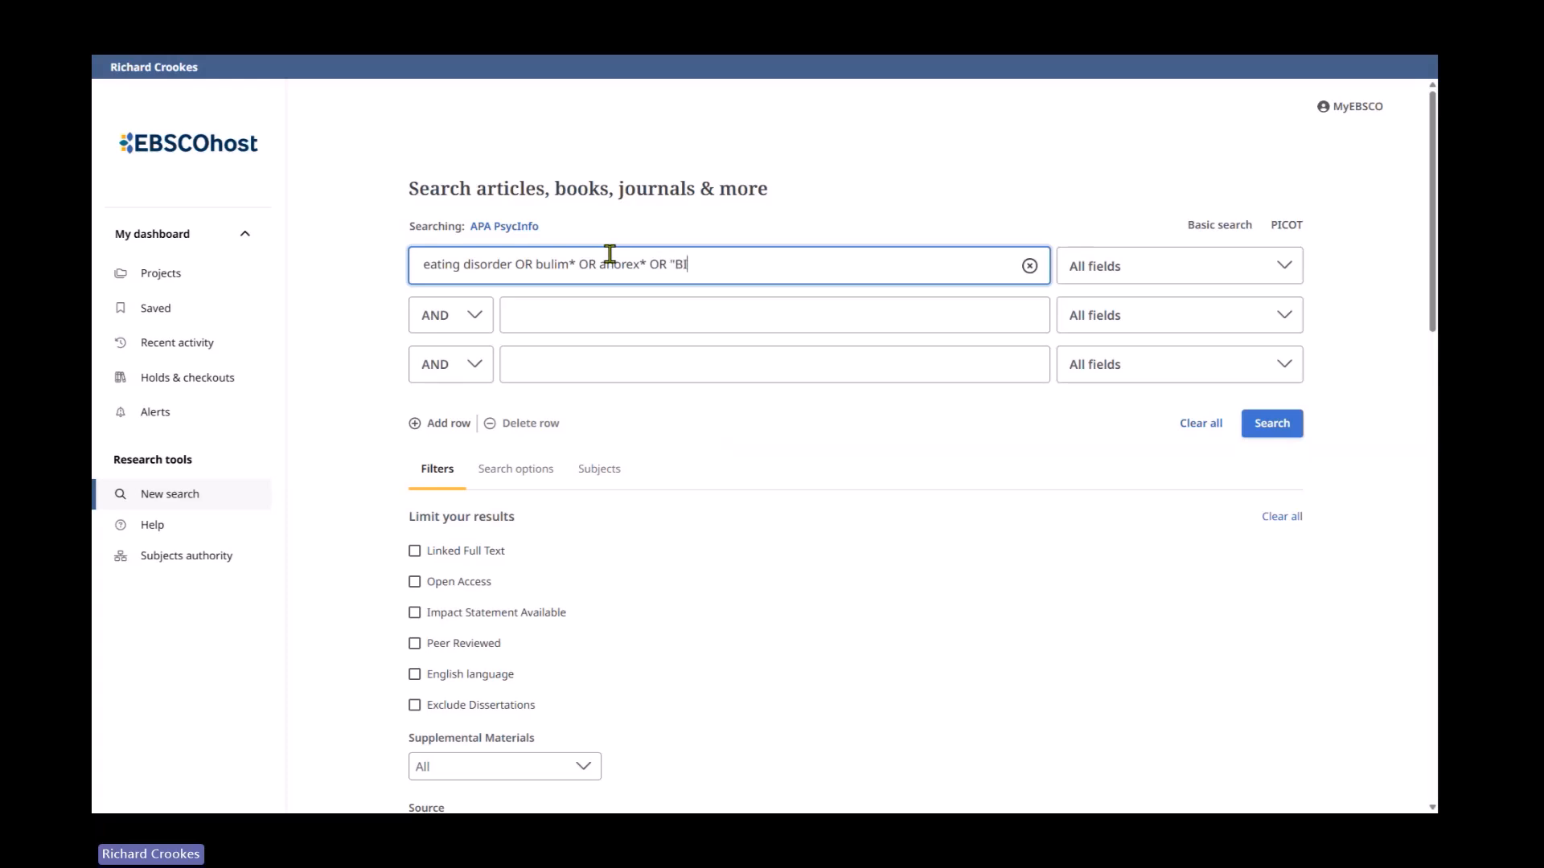
{"action": "type", "text": "eat"}
{"action": "key", "text": "BackSpace"}
{"action": "key", "text": "BackSpace"}
{"action": "key", "text": "BackSpace"}
{"action": "key", "text": "BackSpace"}
{"action": "key", "text": "BackSpace"}
{"action": "type", "text": "eating\""}
Limit the eating disorder keywords to Title and Abstract - XB and set the second row's operator to OR
{"action": "left_click", "coordinate": [1154, 276]}
{"action": "scroll", "coordinate": [1148, 413], "scroll_direction": "down", "scroll_amount": 1}
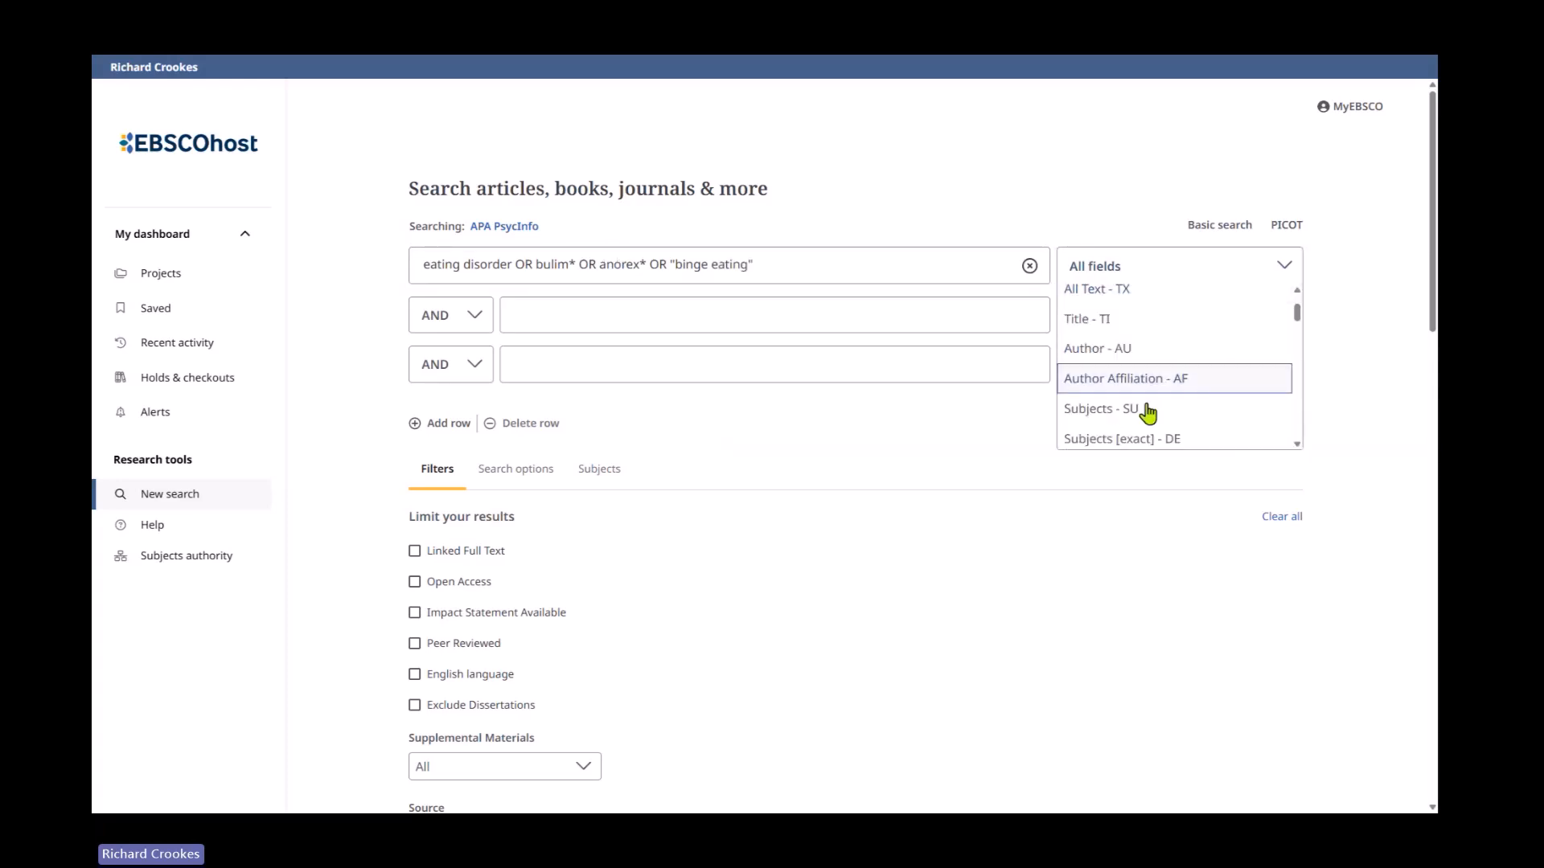
{"action": "scroll", "coordinate": [1148, 413], "scroll_direction": "down", "scroll_amount": 2}
{"action": "scroll", "coordinate": [1213, 418], "scroll_direction": "down", "scroll_amount": 3}
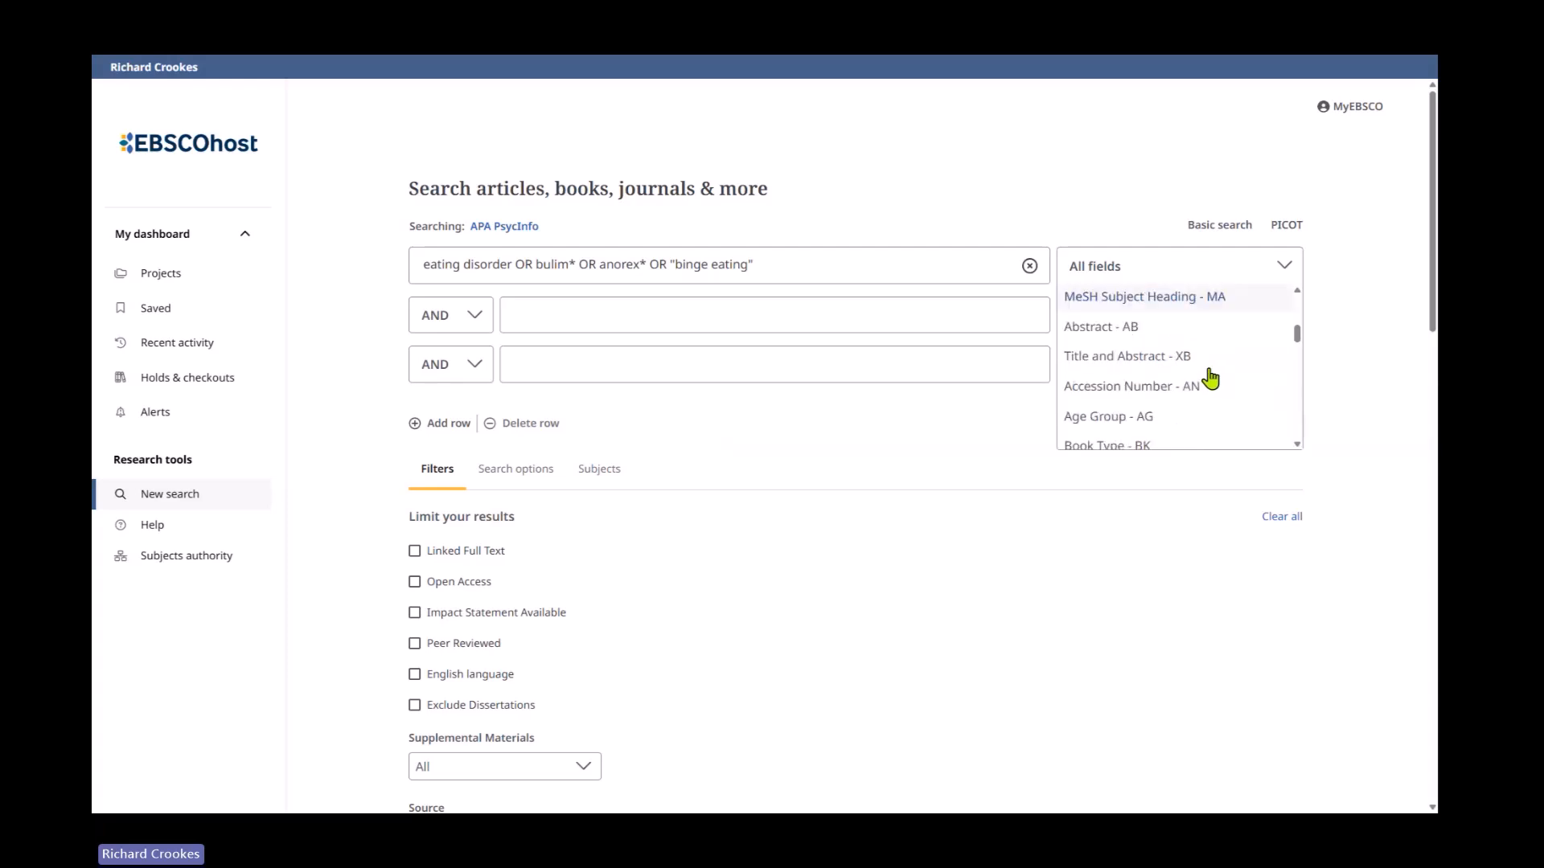
{"action": "left_click", "coordinate": [1158, 356]}
{"action": "left_click", "coordinate": [426, 322]}
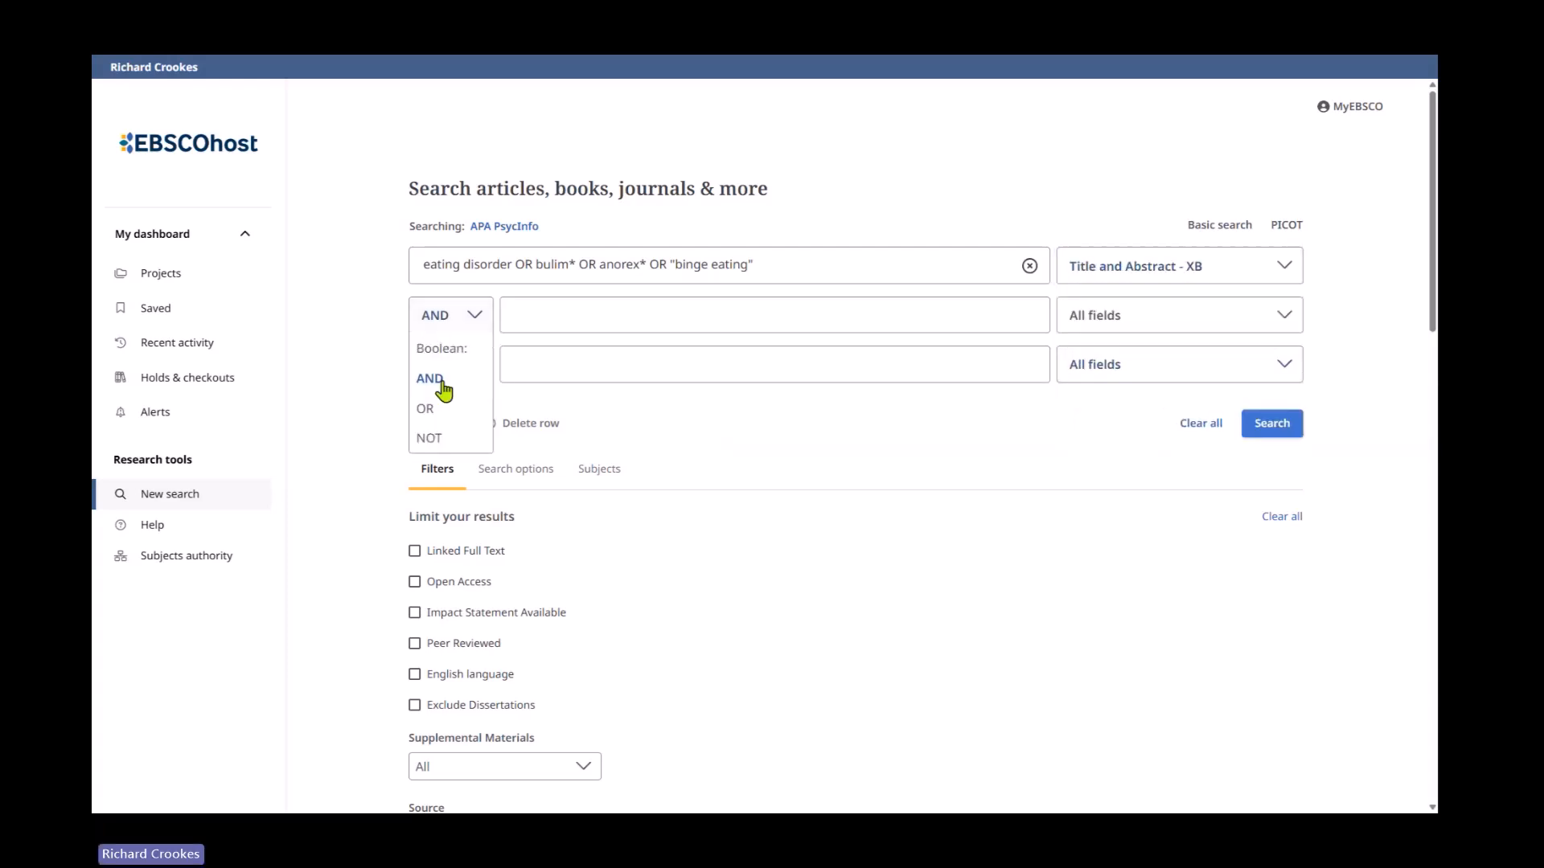
{"action": "left_click", "coordinate": [433, 408]}
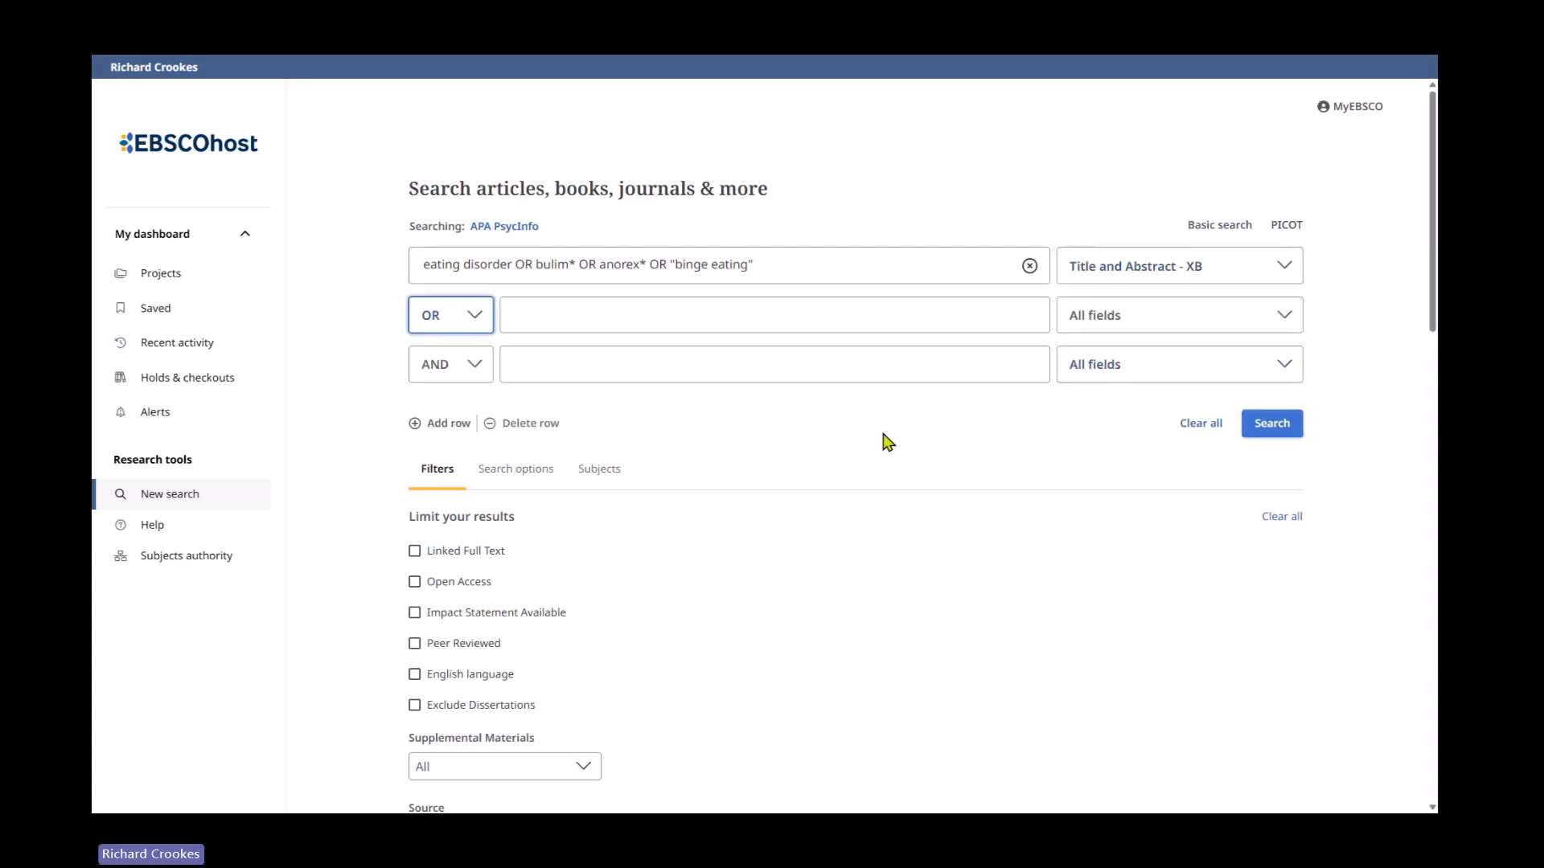
Search the APA thesaurus for subject terms that begin with "eating disorders"
{"action": "left_click", "coordinate": [616, 480]}
{"action": "left_click", "coordinate": [761, 527]}
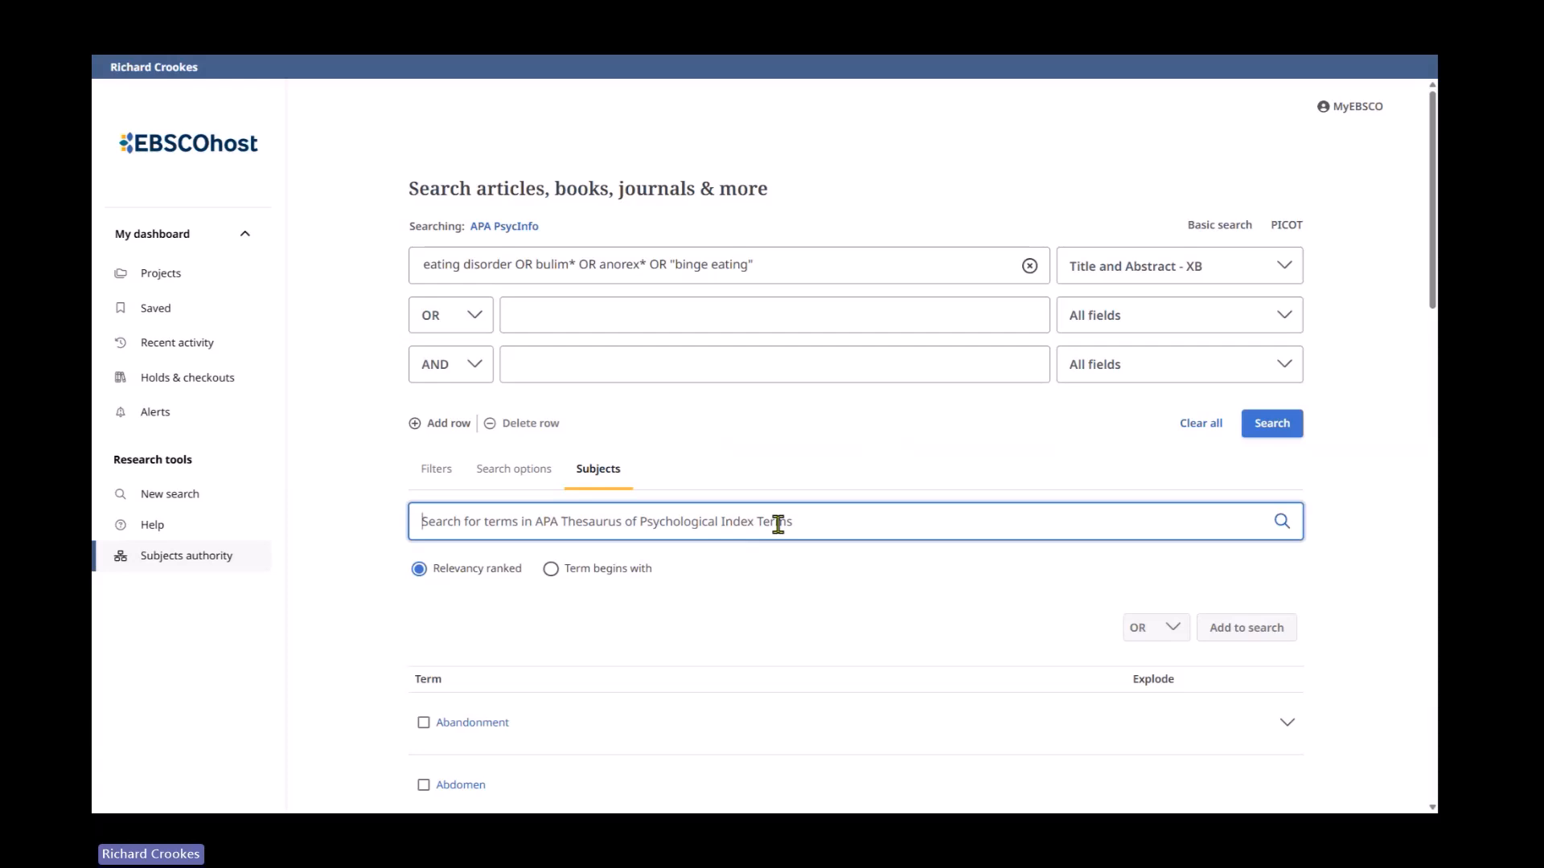
{"action": "type", "text": "eating di"}
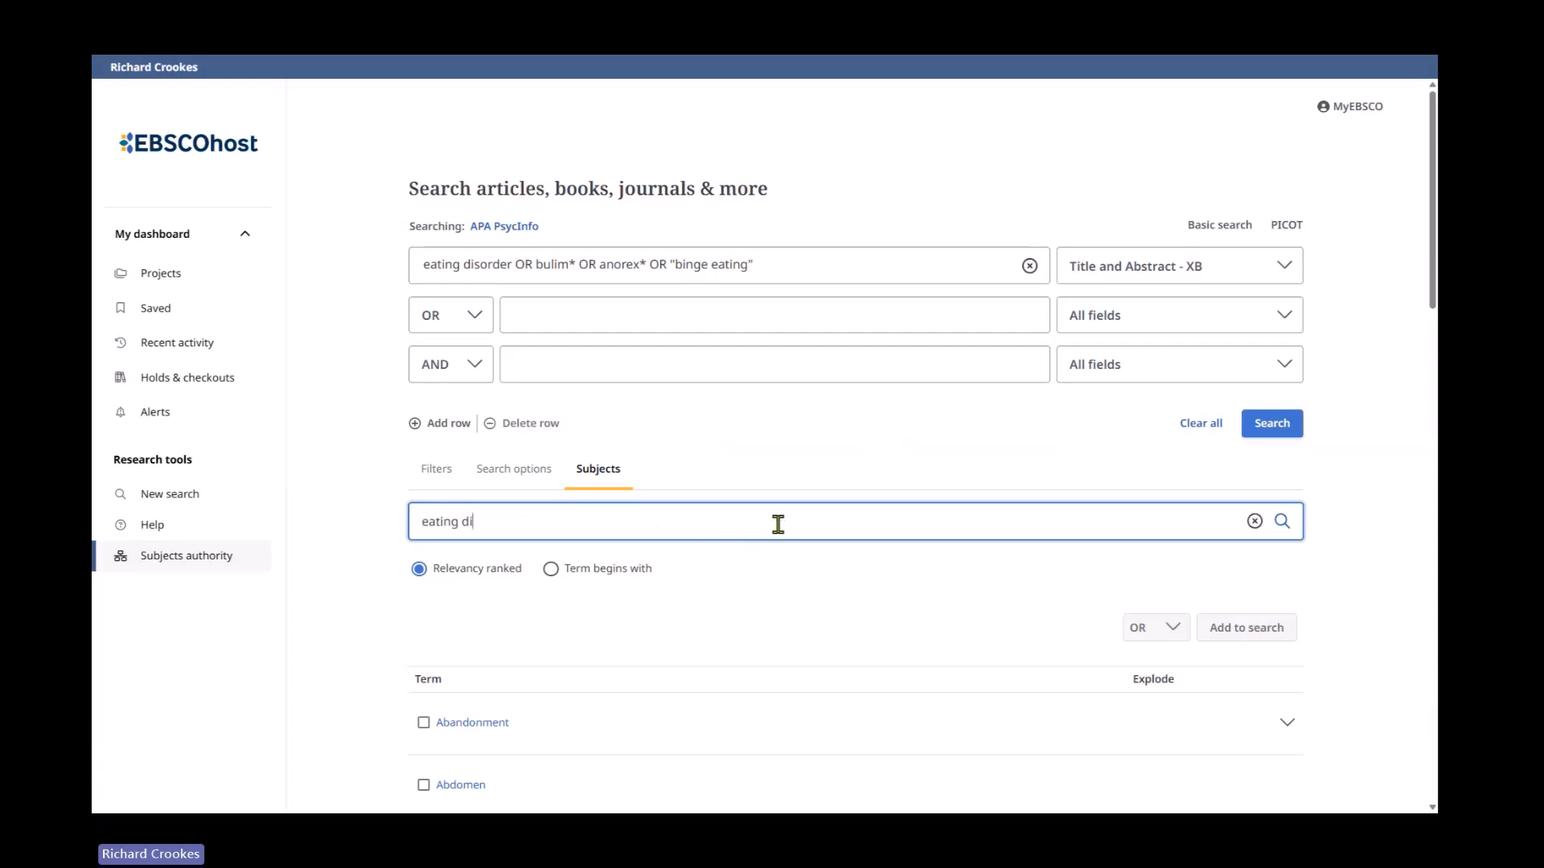
{"action": "type", "text": "sorders"}
{"action": "left_click", "coordinate": [551, 568]}
{"action": "left_click", "coordinate": [1283, 524]}
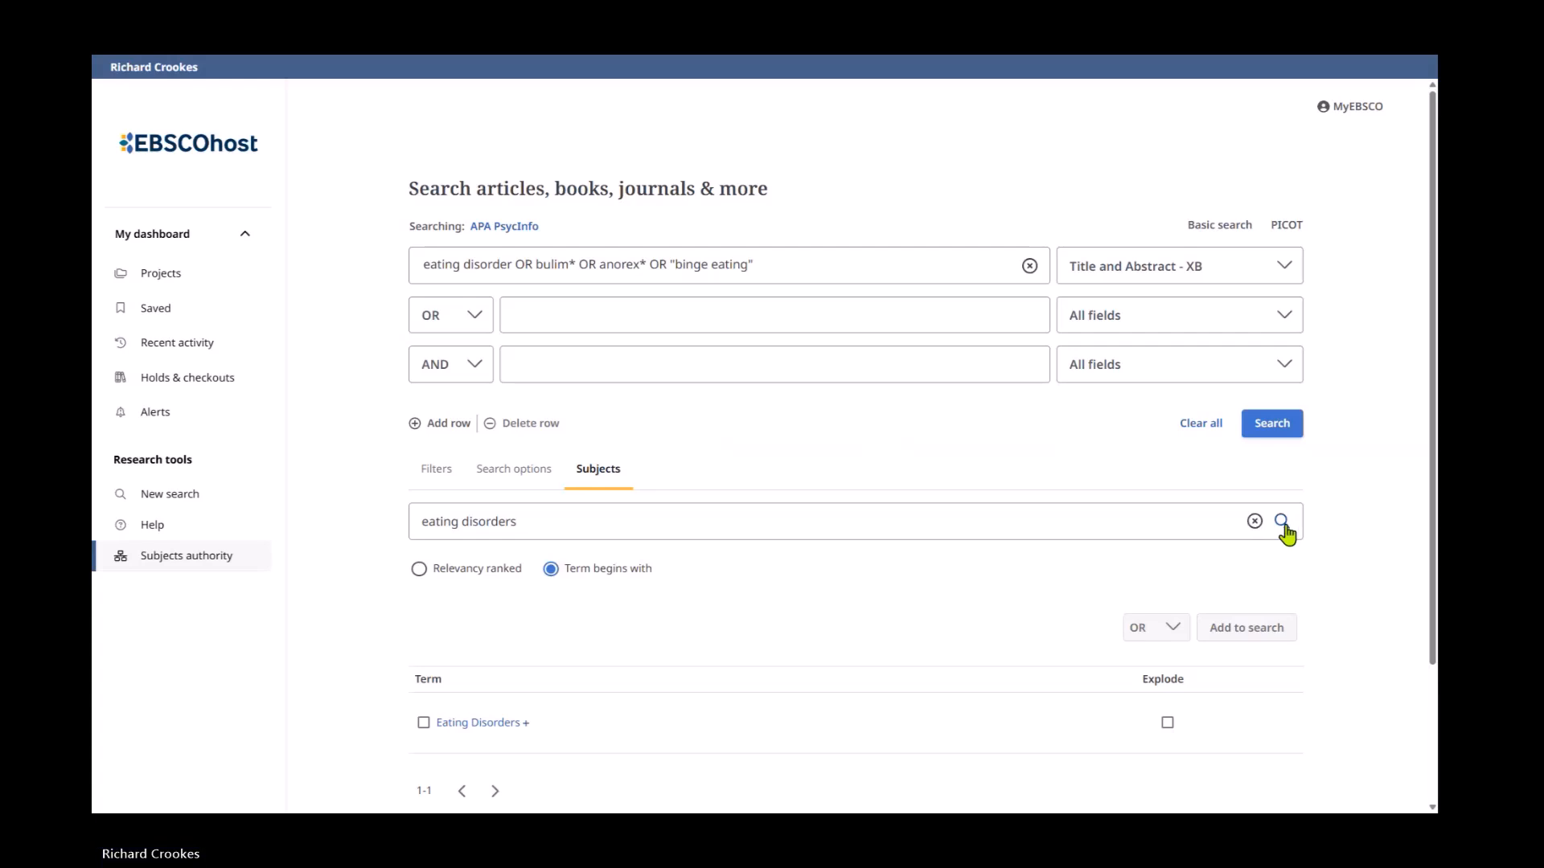
Select the subject term Eating Disorders with Explode and open its detail page
{"action": "scroll", "coordinate": [1097, 563], "scroll_direction": "down", "scroll_amount": 2}
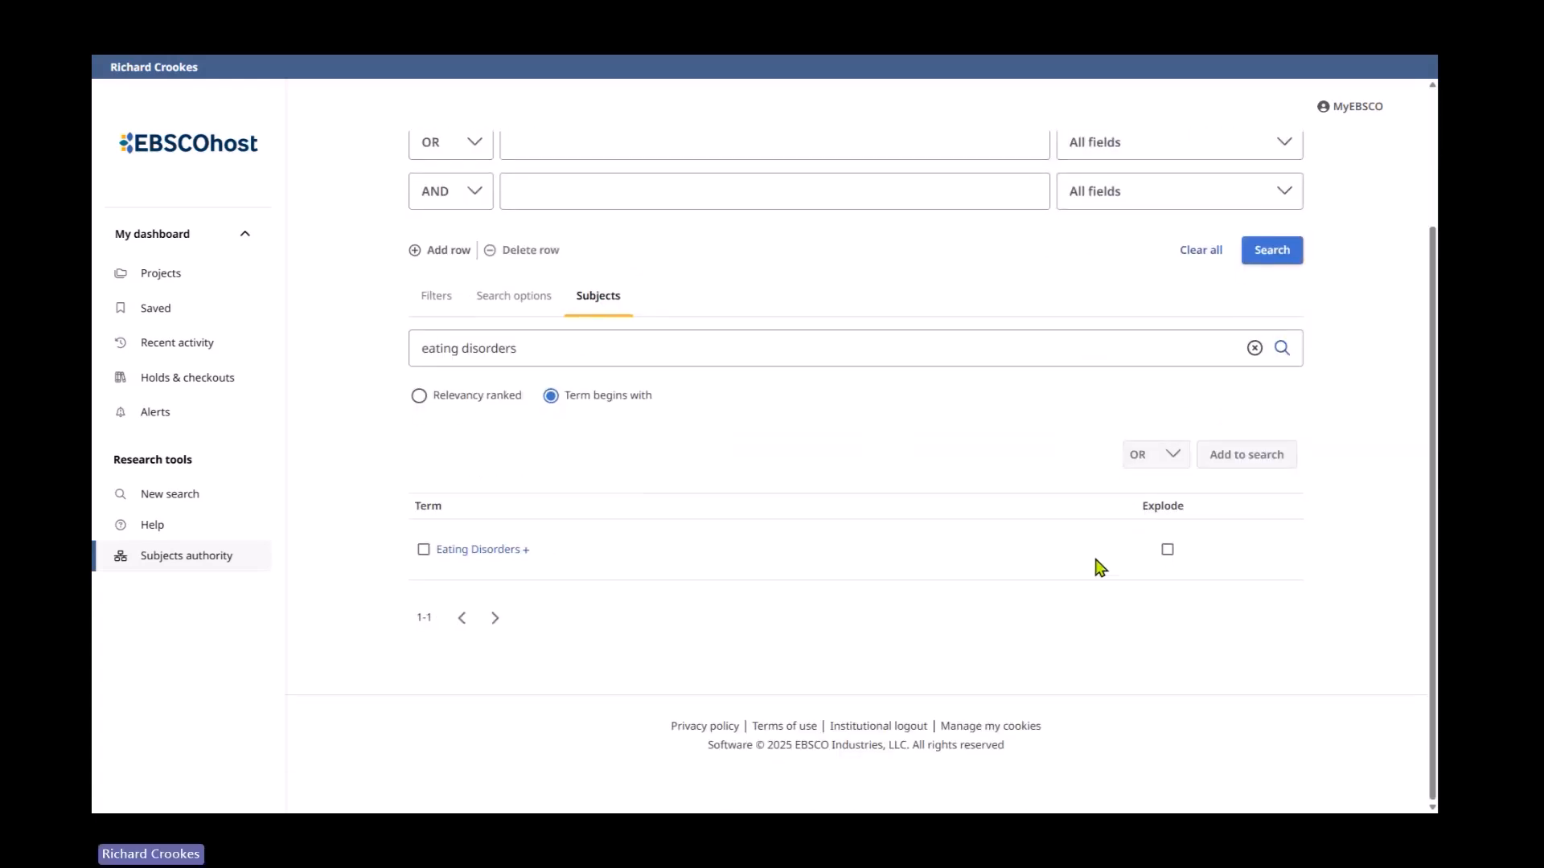
{"action": "left_click", "coordinate": [424, 551]}
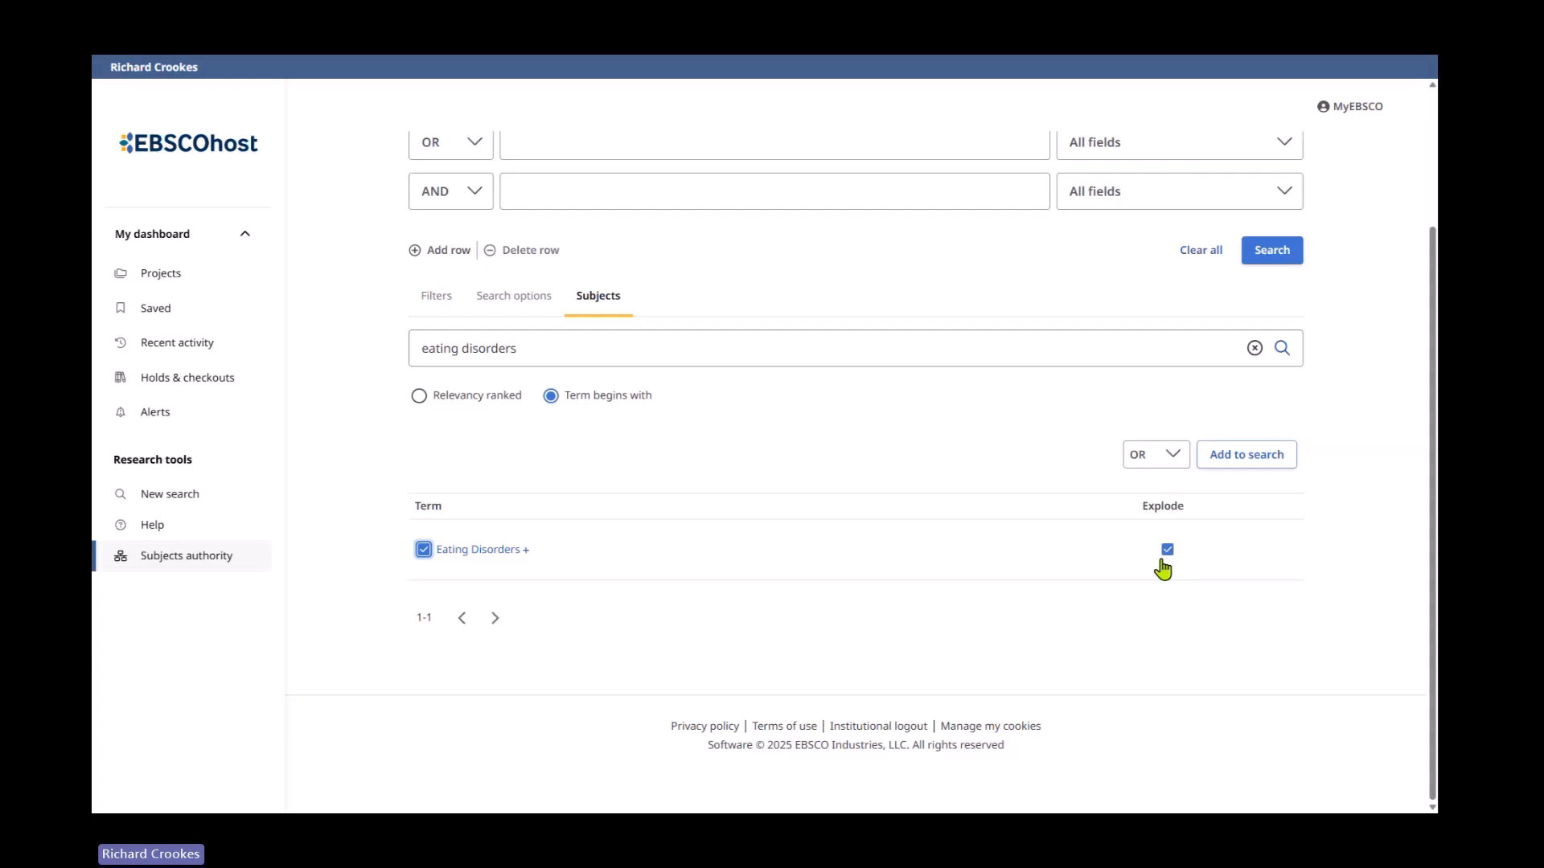
{"action": "left_click", "coordinate": [498, 550]}
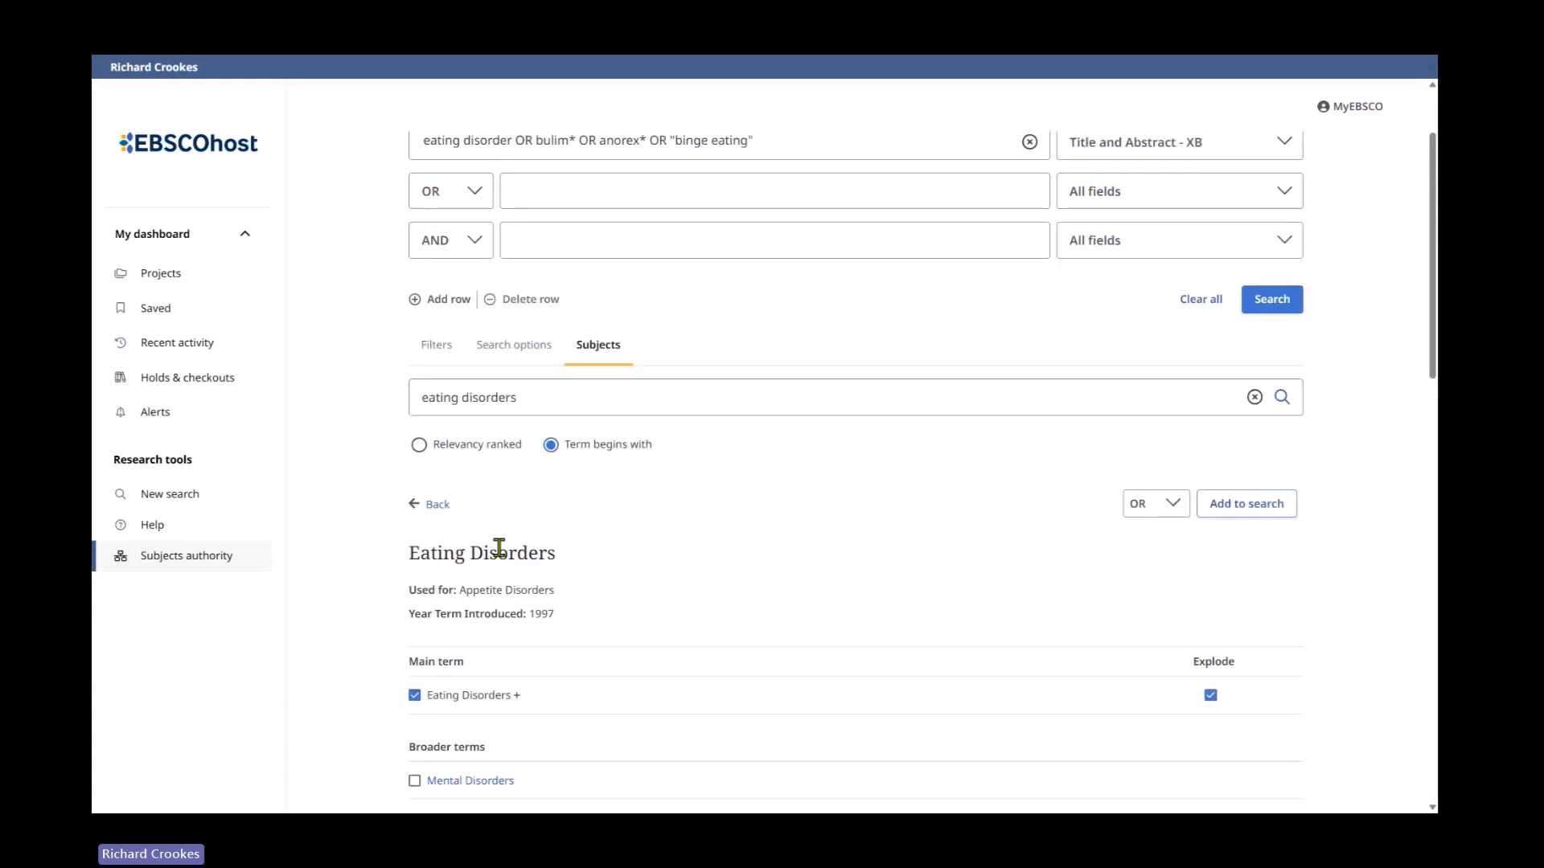
Review the main, broader, narrower and related terms listed for Eating Disorders
{"action": "scroll", "coordinate": [751, 559], "scroll_direction": "down", "scroll_amount": 4}
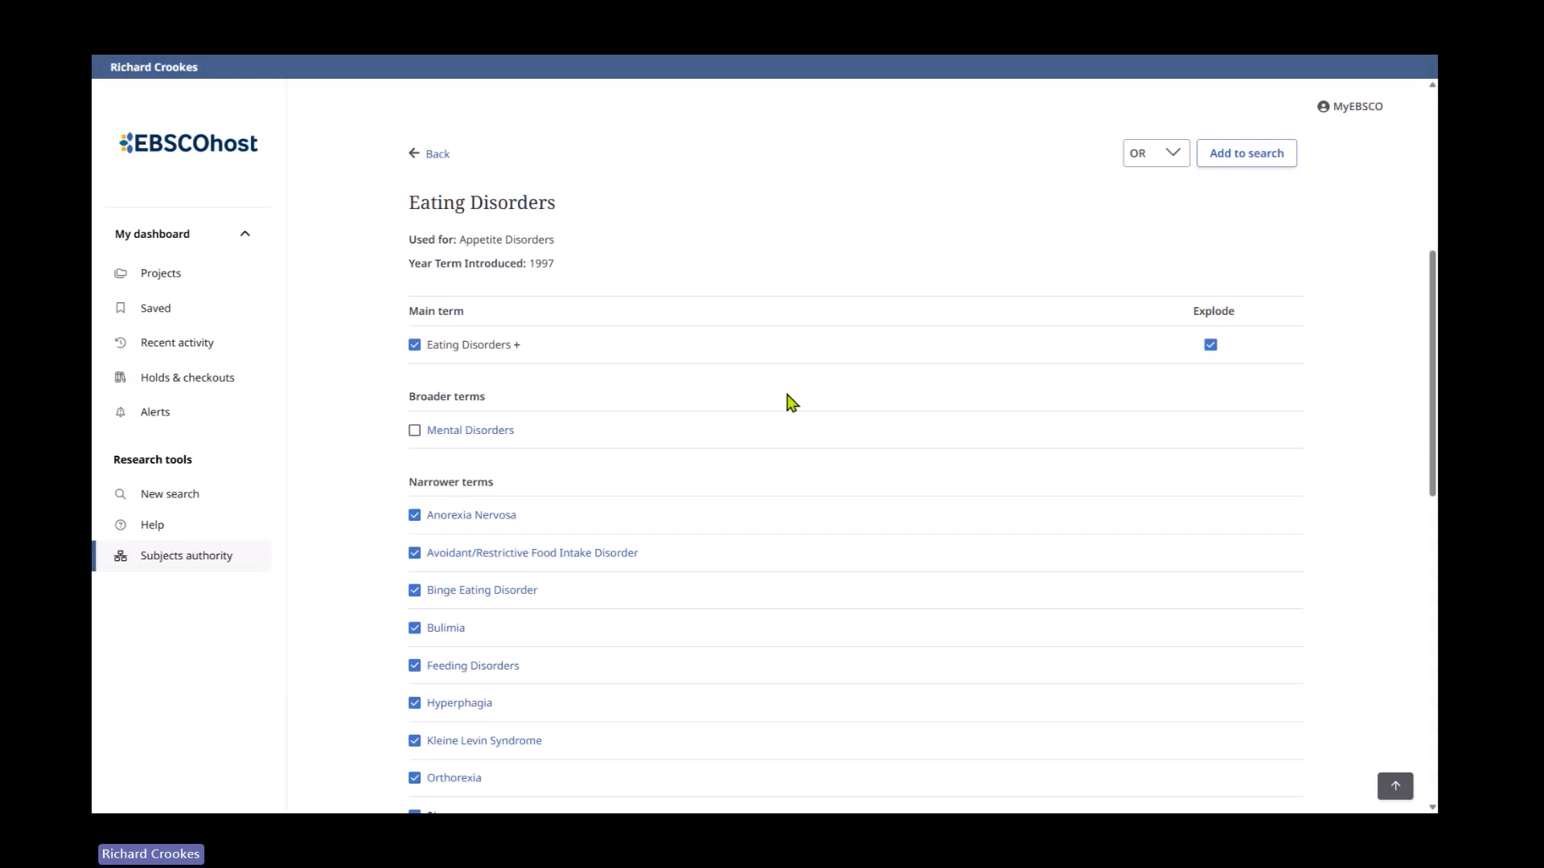
{"action": "scroll", "coordinate": [932, 444], "scroll_direction": "down", "scroll_amount": 2}
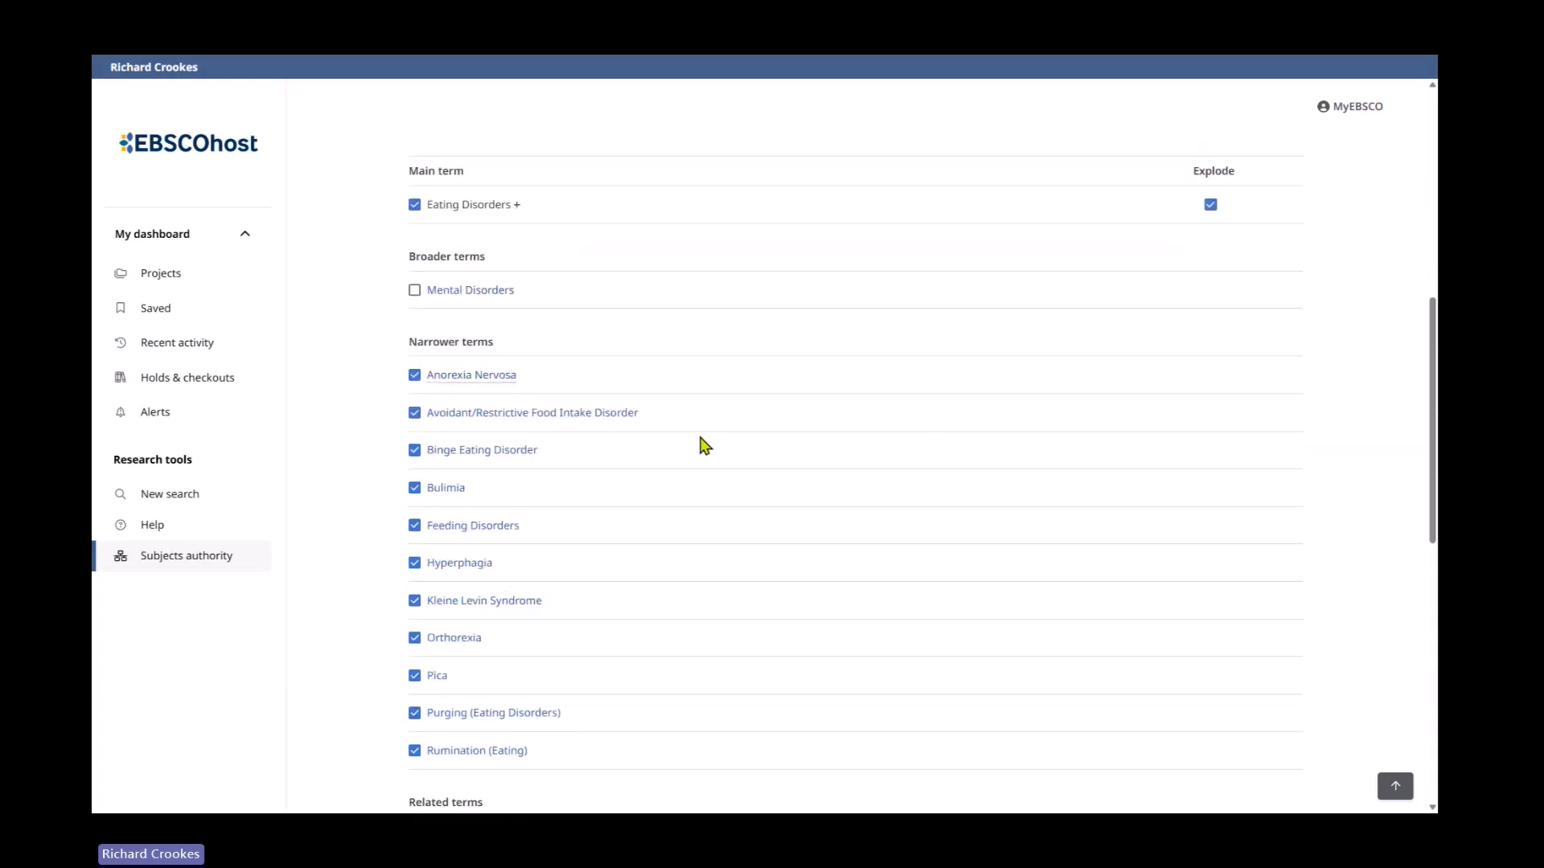
{"action": "scroll", "coordinate": [532, 544], "scroll_direction": "down", "scroll_amount": 1}
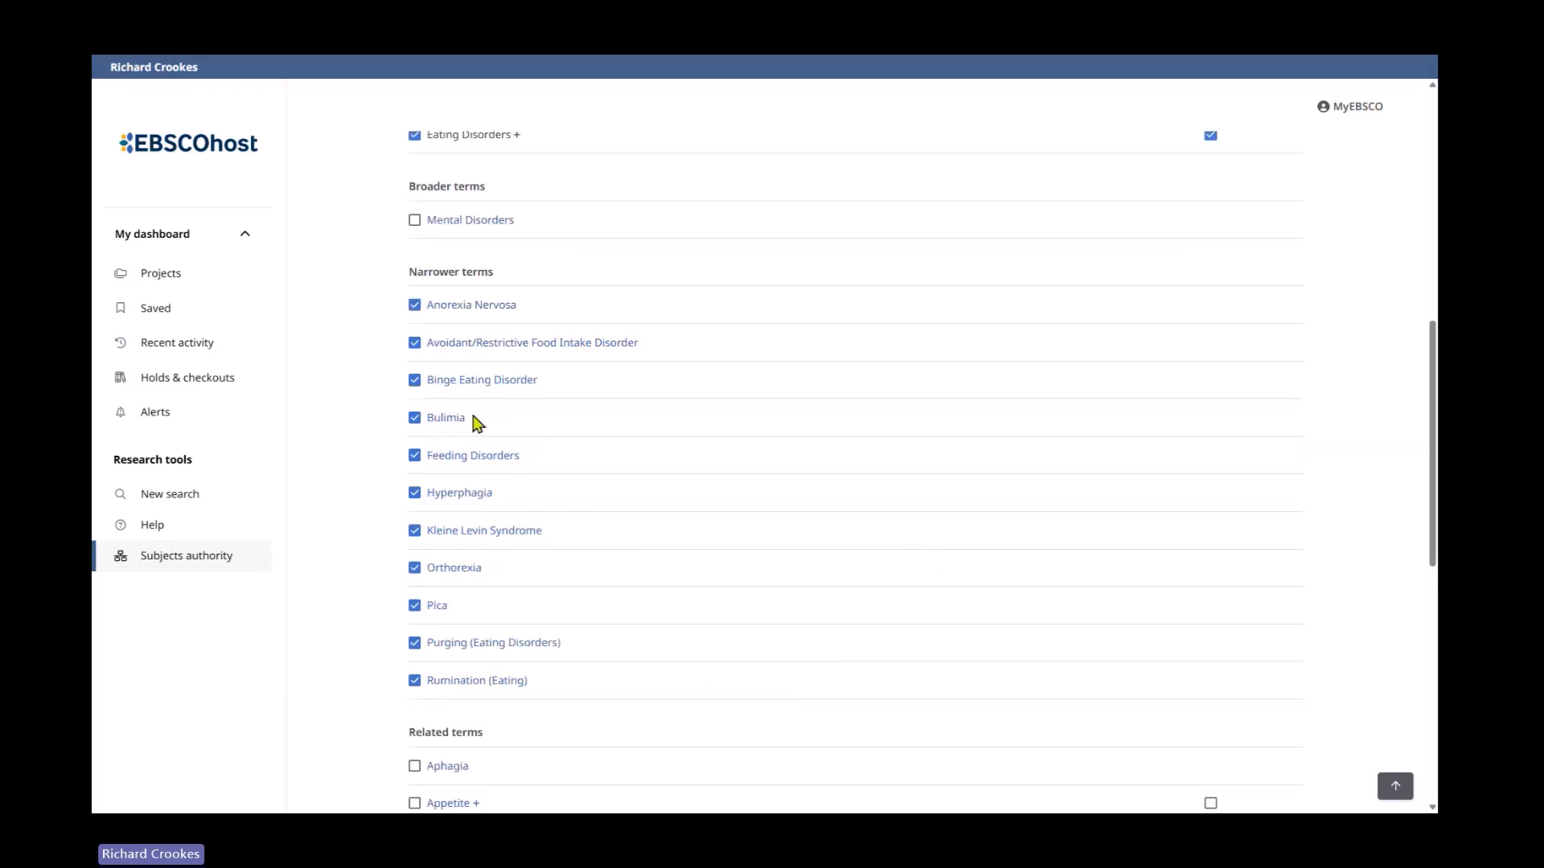
{"action": "scroll", "coordinate": [1005, 631], "scroll_direction": "up", "scroll_amount": 1}
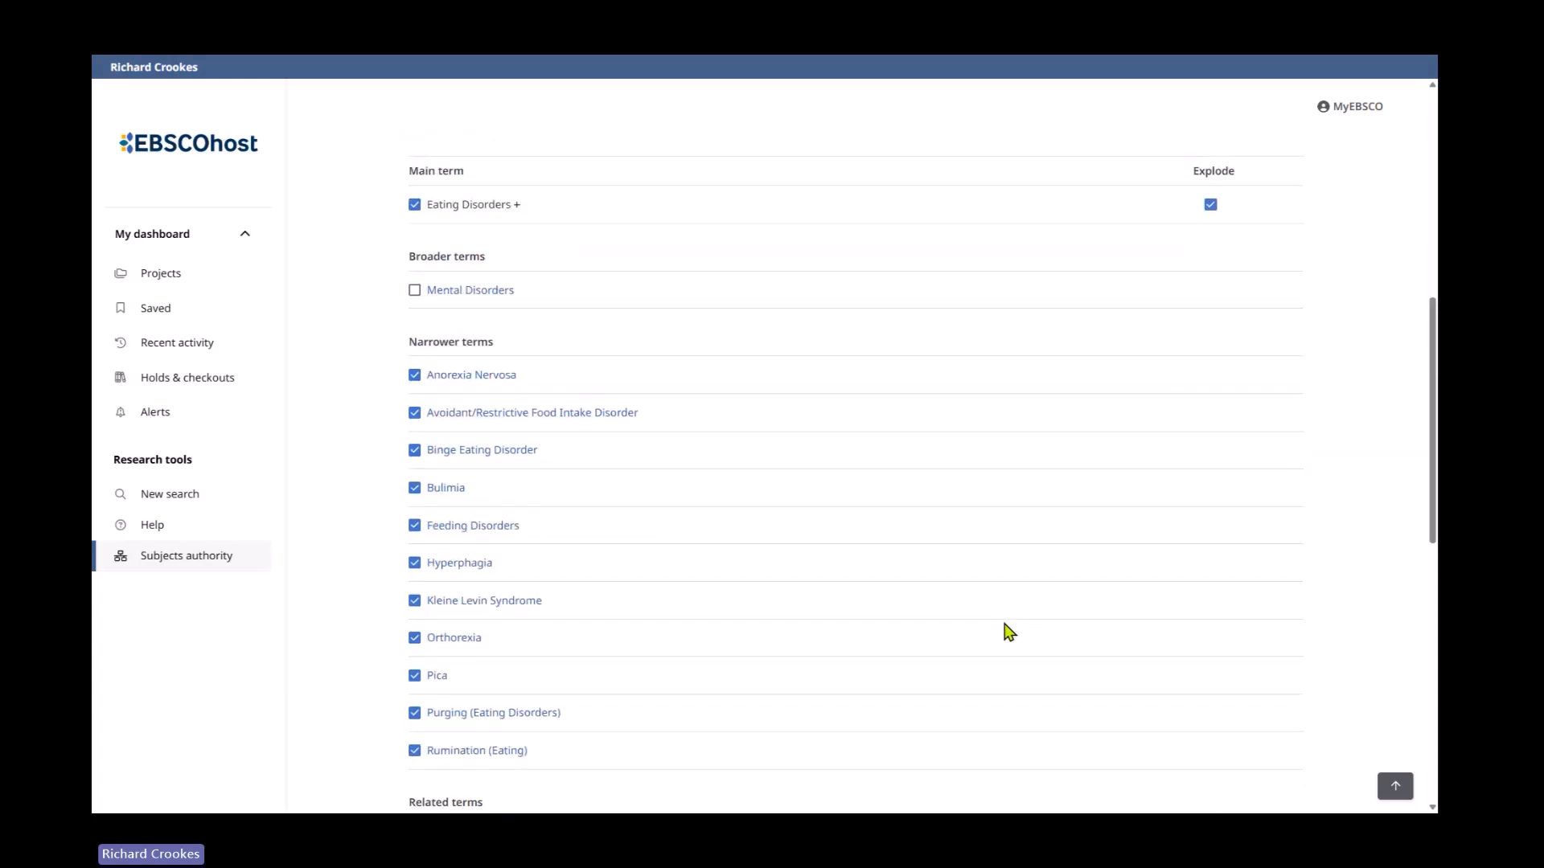
{"action": "scroll", "coordinate": [1018, 538], "scroll_direction": "up", "scroll_amount": 1}
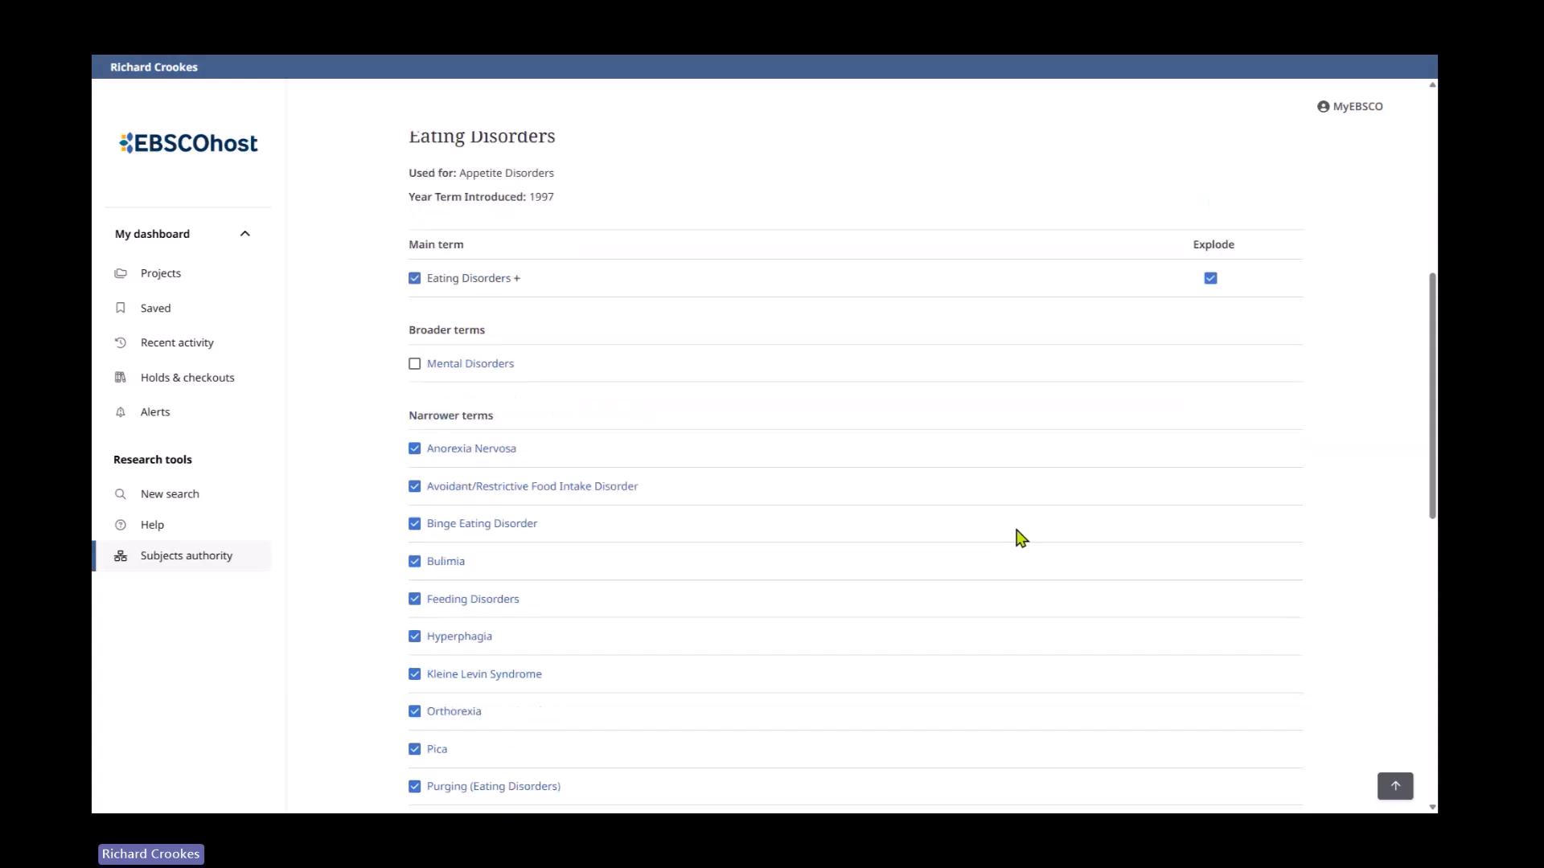
{"action": "scroll", "coordinate": [1018, 538], "scroll_direction": "up", "scroll_amount": 1}
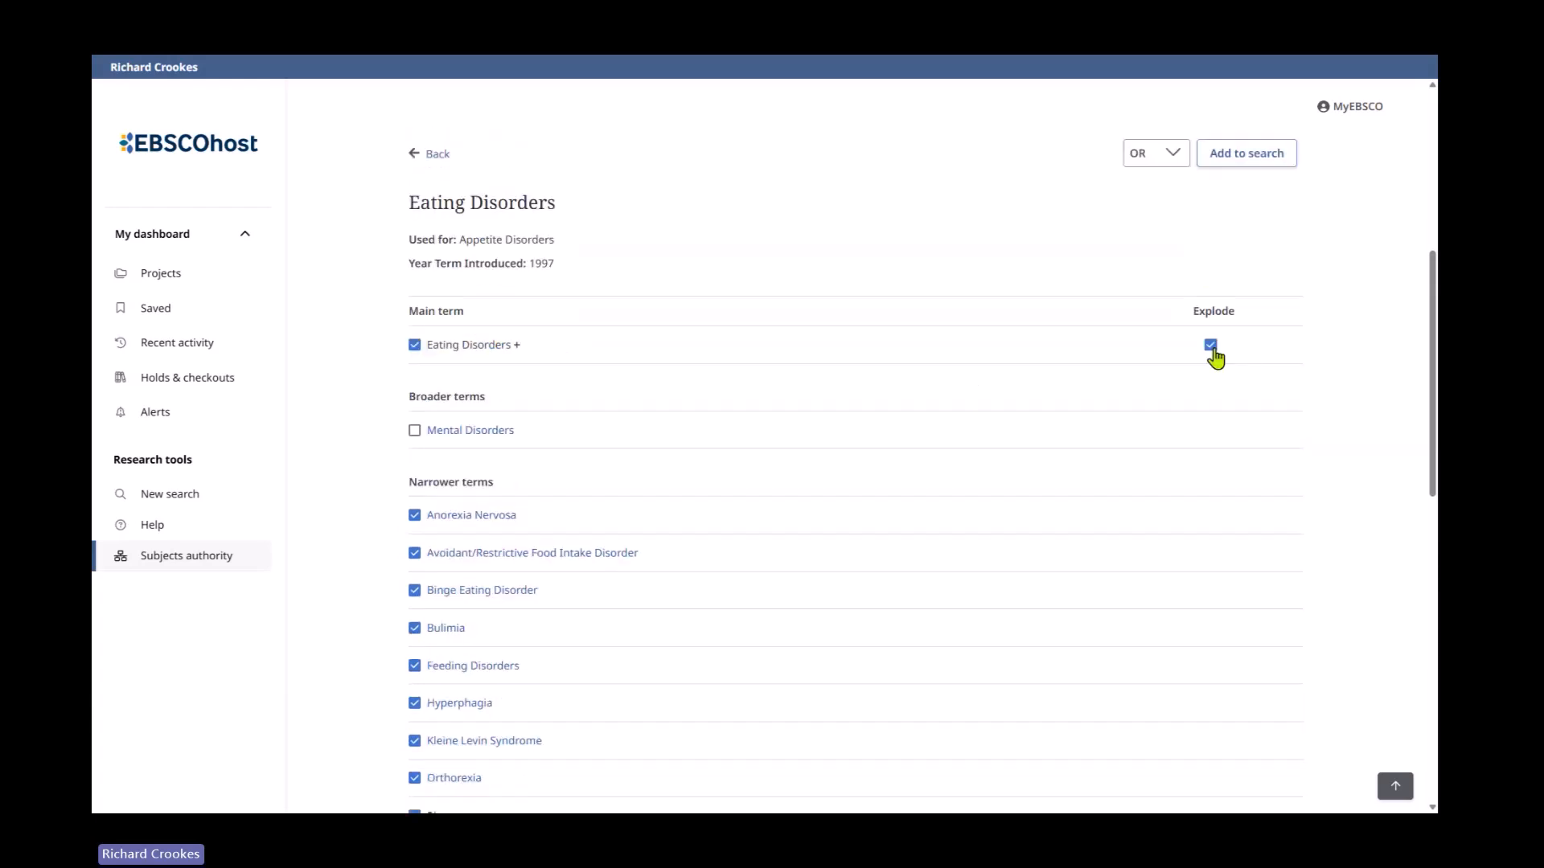
{"action": "scroll", "coordinate": [1095, 499], "scroll_direction": "down", "scroll_amount": 4}
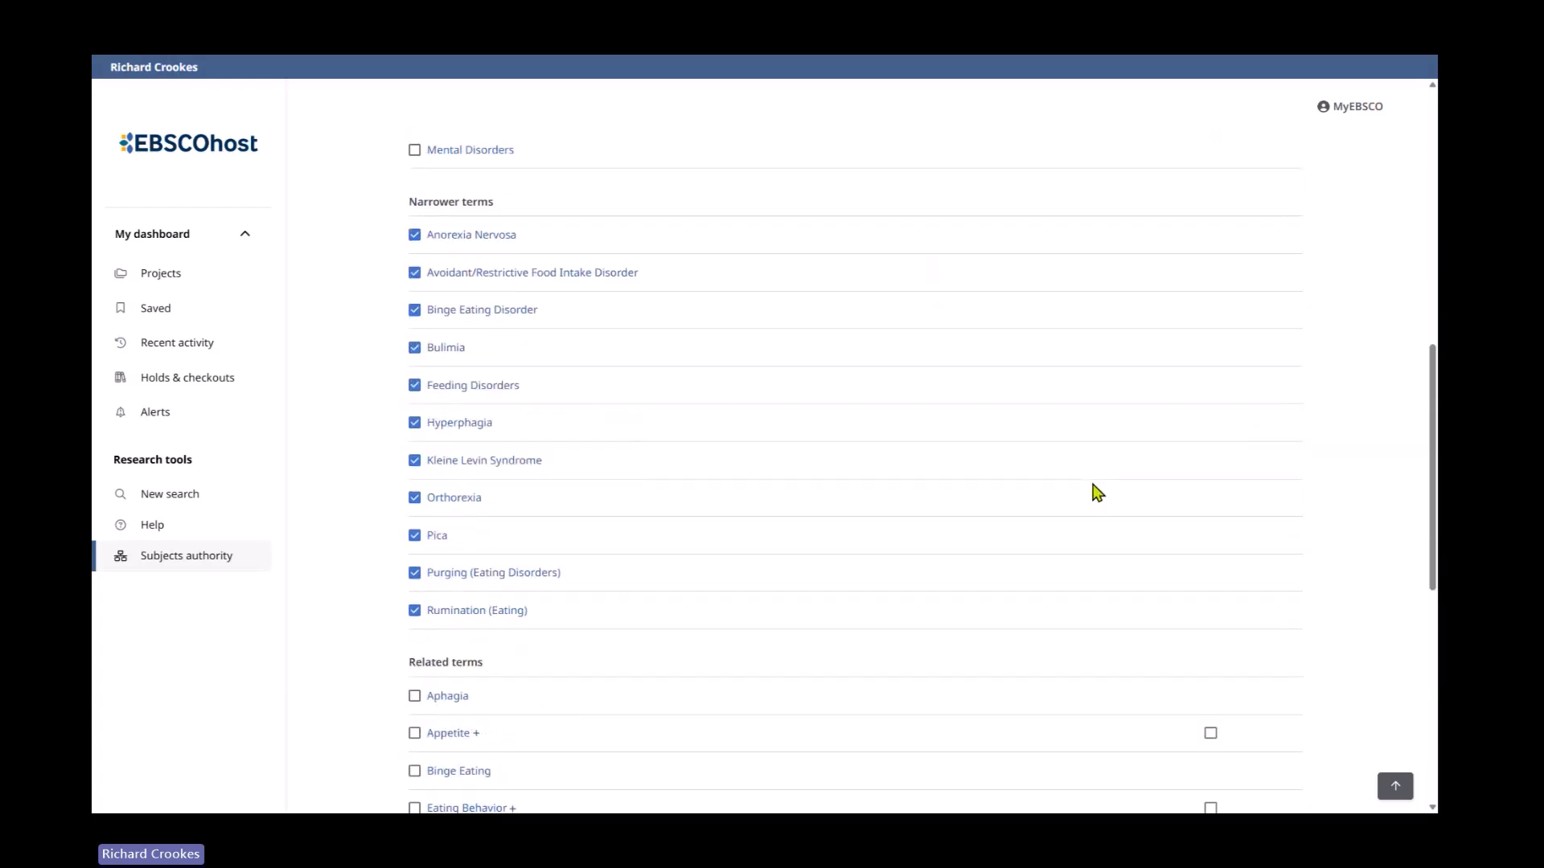
{"action": "scroll", "coordinate": [1097, 495], "scroll_direction": "down", "scroll_amount": 5}
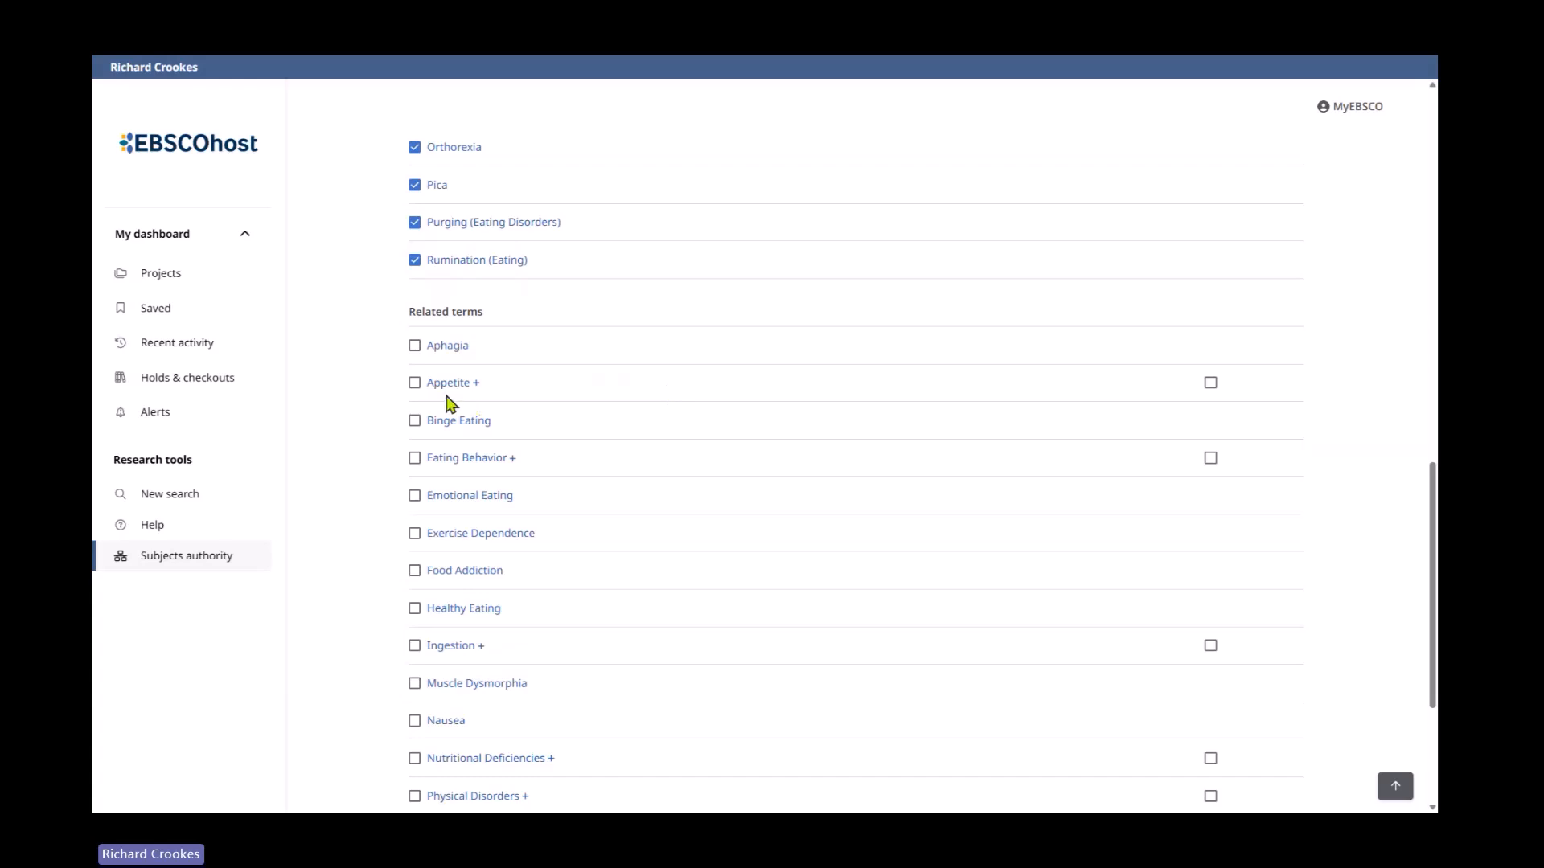
{"action": "left_click", "coordinate": [415, 421]}
{"action": "scroll", "coordinate": [825, 468], "scroll_direction": "down", "scroll_amount": 2}
{"action": "left_click", "coordinate": [415, 318]}
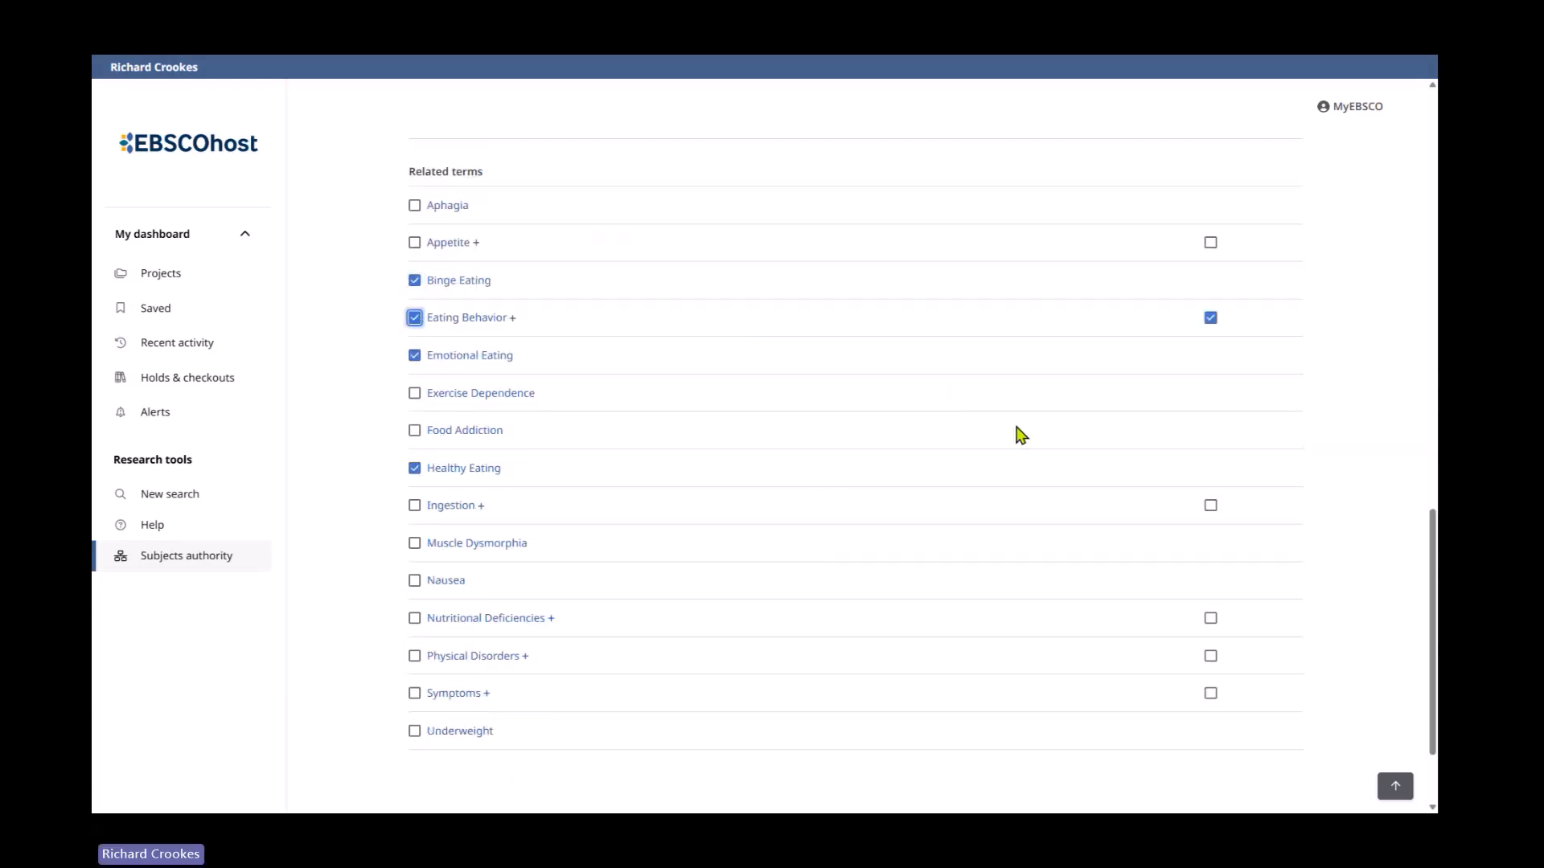
{"action": "scroll", "coordinate": [1020, 435], "scroll_direction": "down", "scroll_amount": 1}
{"action": "left_click", "coordinate": [415, 286]}
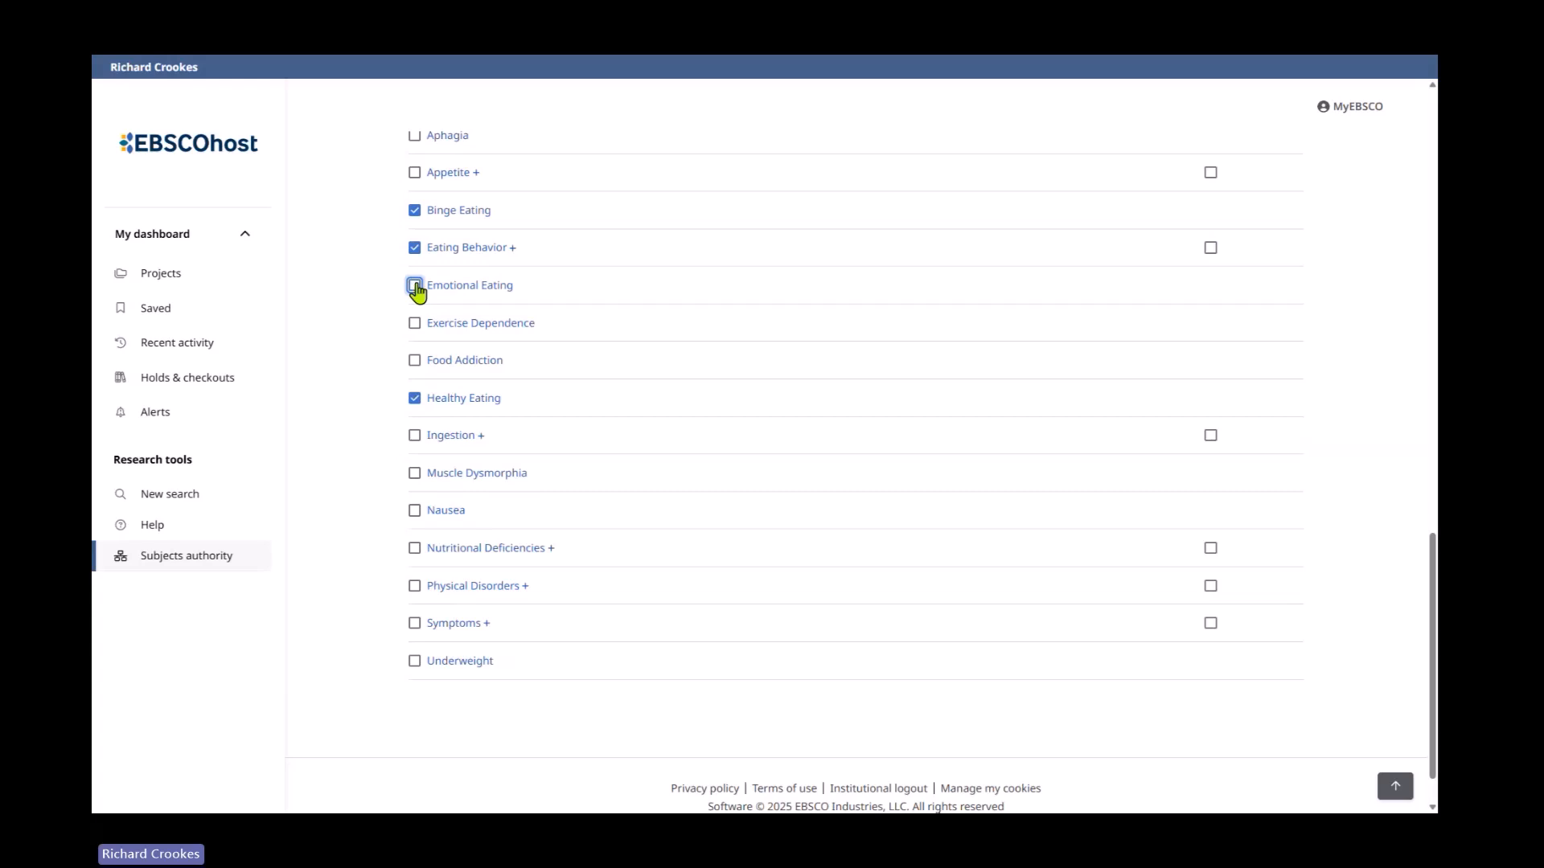
{"action": "left_click", "coordinate": [415, 247]}
{"action": "scroll", "coordinate": [875, 367], "scroll_direction": "down", "scroll_amount": 1}
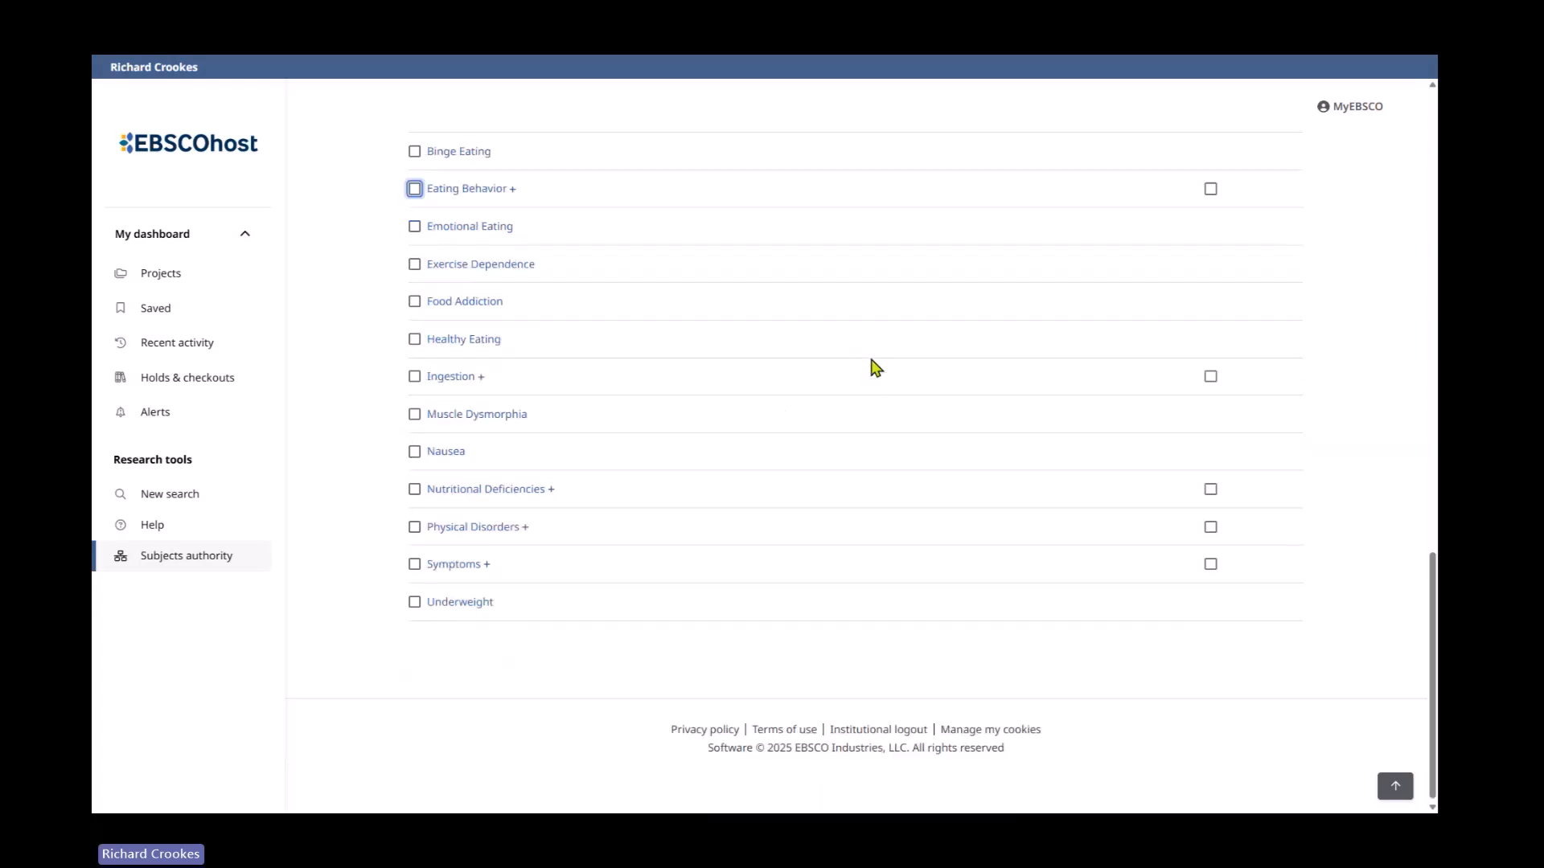
Select the related term Nausea for Eating Disorders
{"action": "left_click", "coordinate": [414, 448]}
{"action": "scroll", "coordinate": [930, 504], "scroll_direction": "up", "scroll_amount": 2}
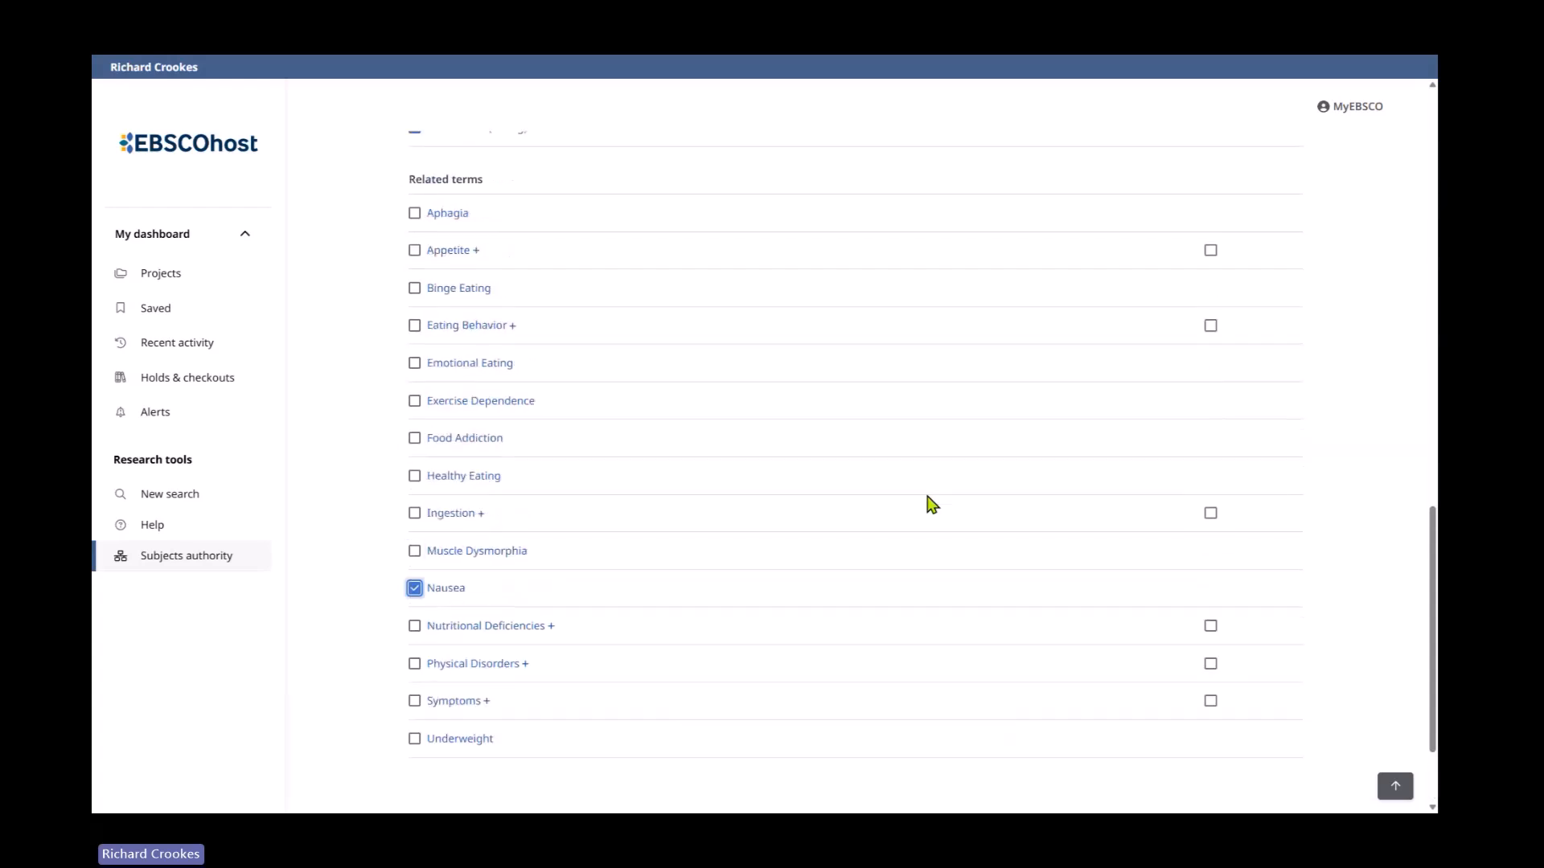
{"action": "scroll", "coordinate": [603, 330], "scroll_direction": "up", "scroll_amount": 2}
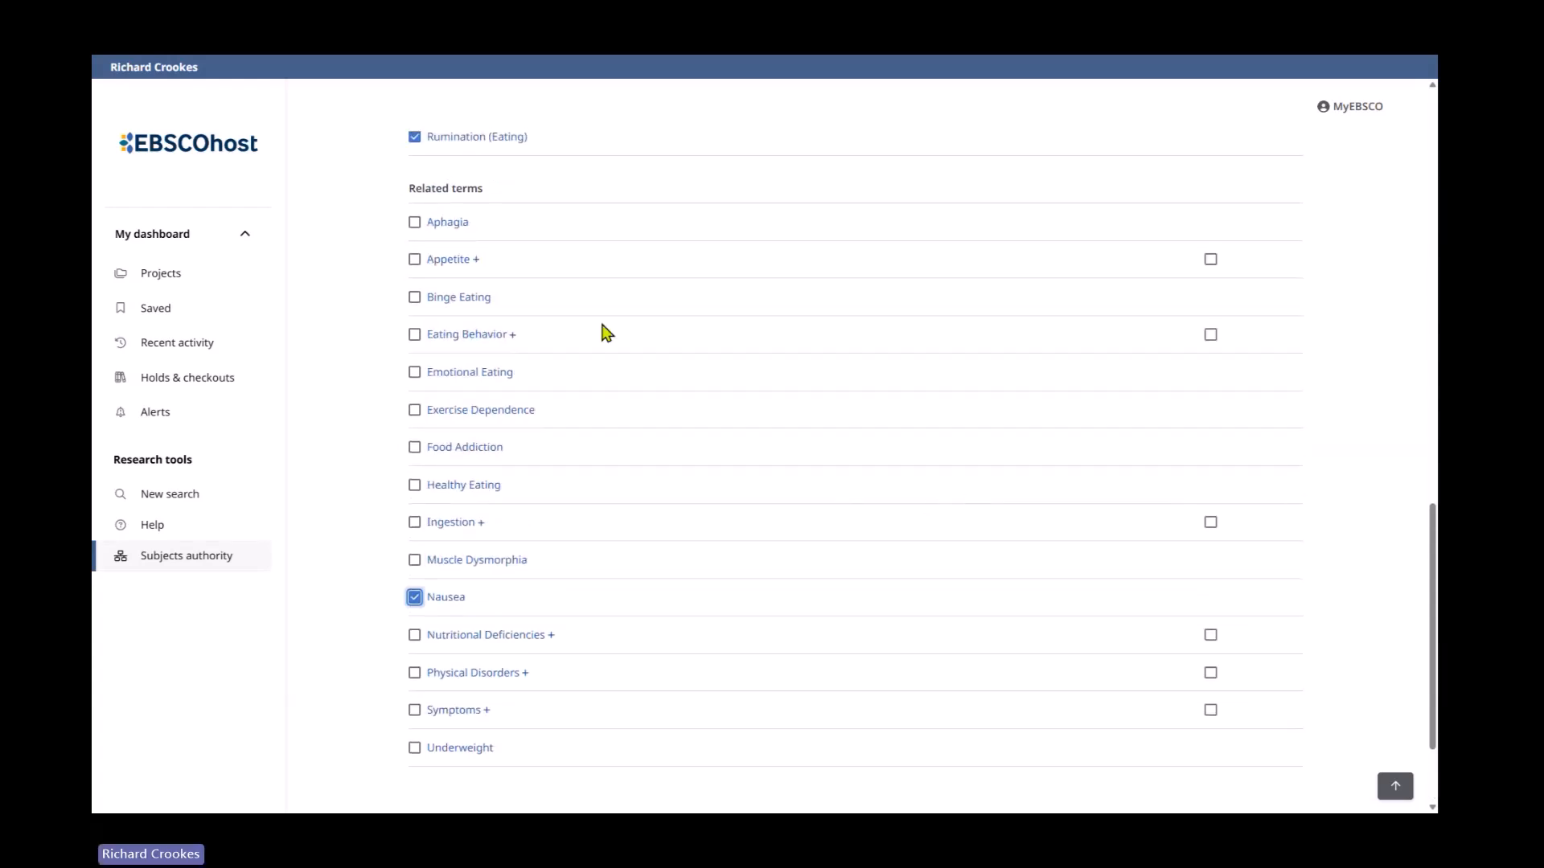
Select the related term Binge Eating and add all selected Eating Disorders subject terms to the search with OR
{"action": "left_click", "coordinate": [414, 428]}
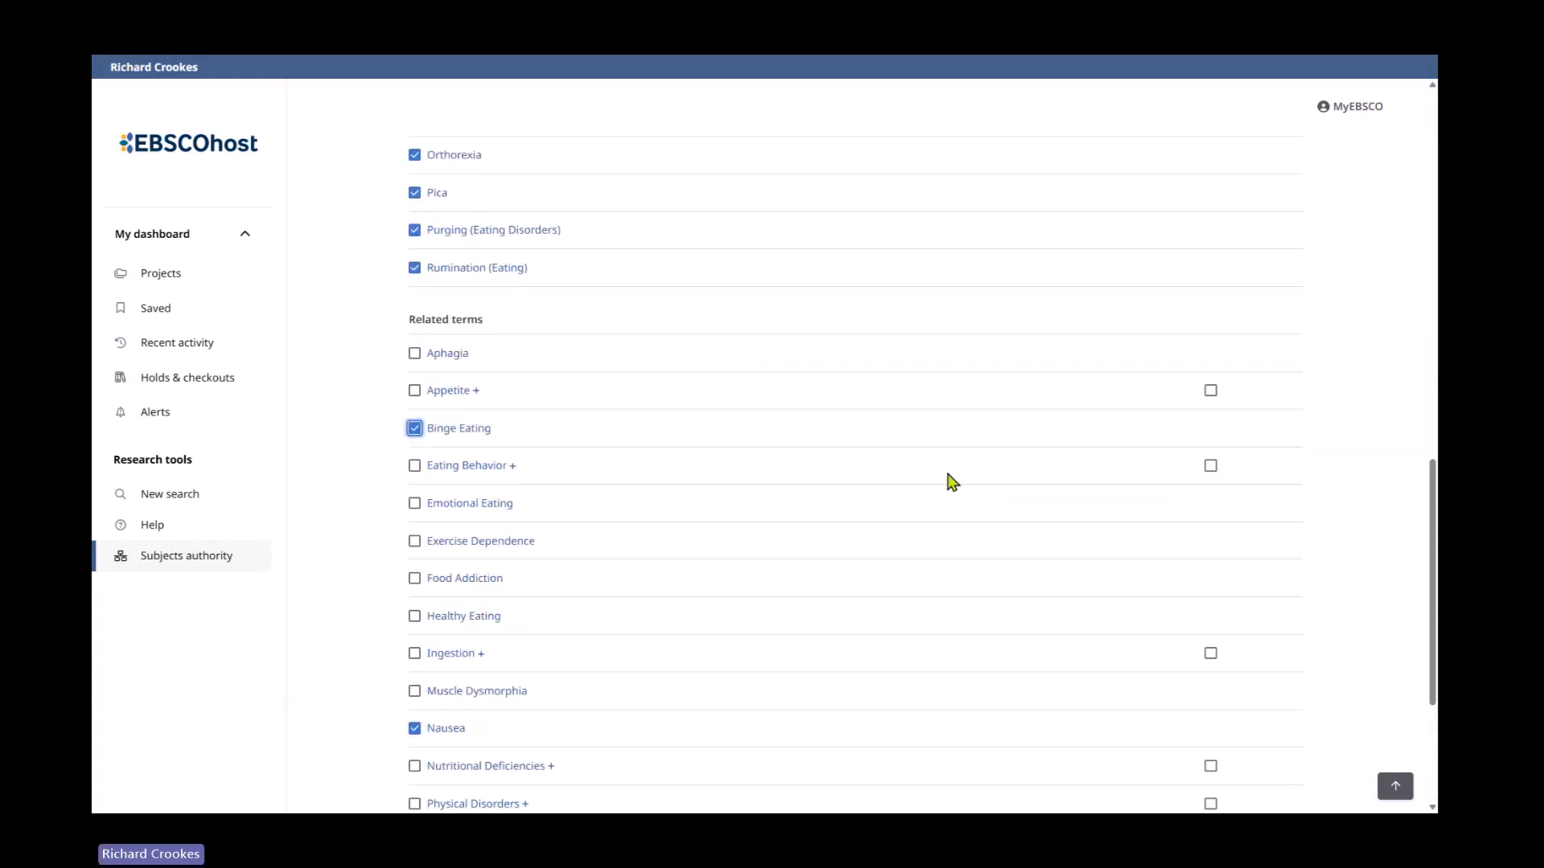
{"action": "scroll", "coordinate": [957, 480], "scroll_direction": "up", "scroll_amount": 3}
{"action": "scroll", "coordinate": [969, 481], "scroll_direction": "up", "scroll_amount": 10}
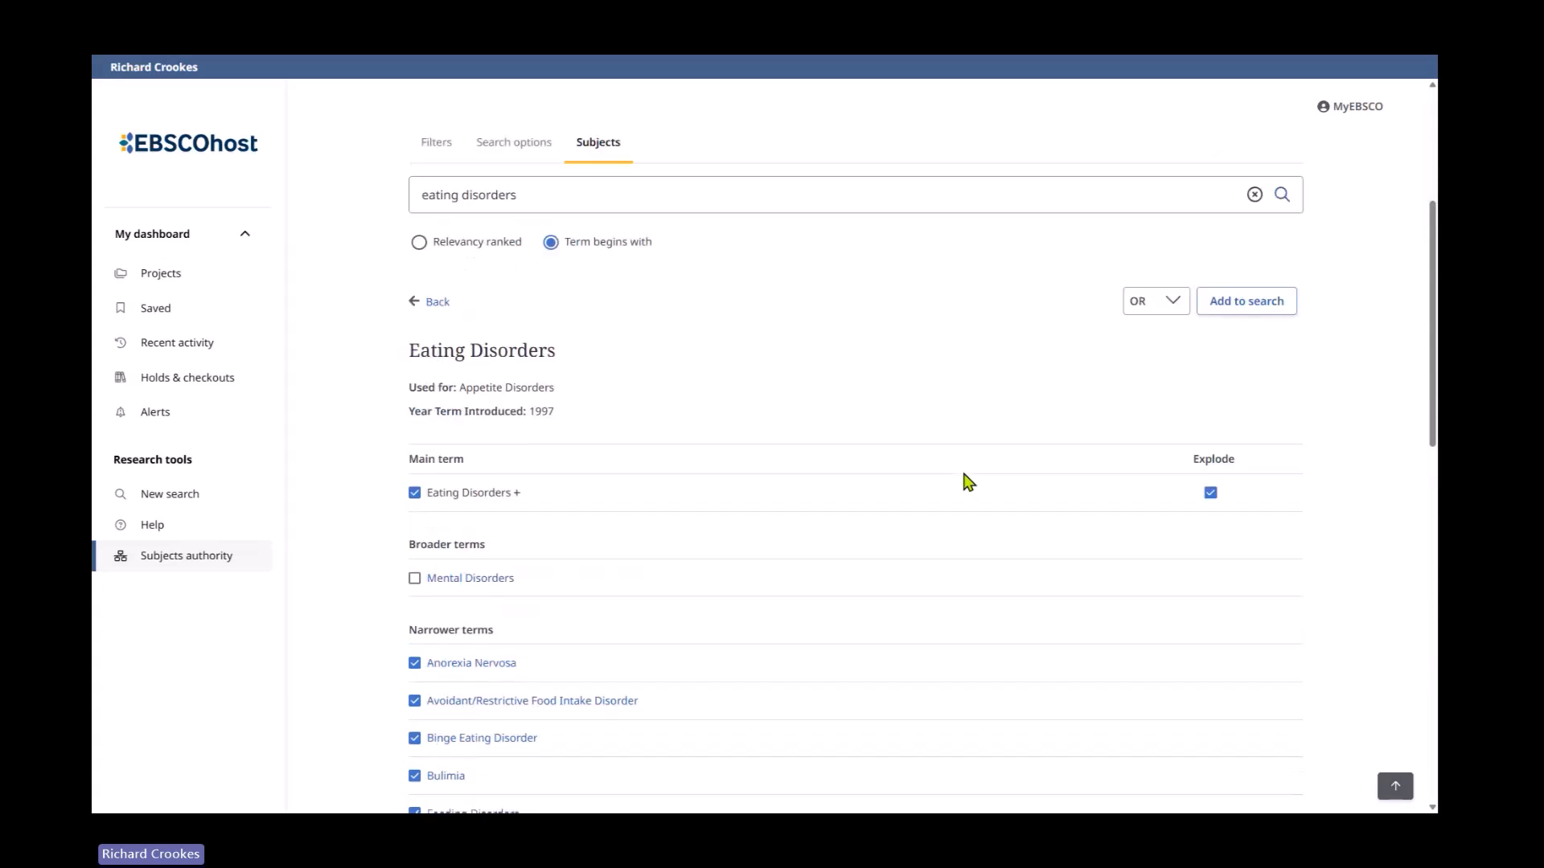
{"action": "left_click", "coordinate": [1272, 524]}
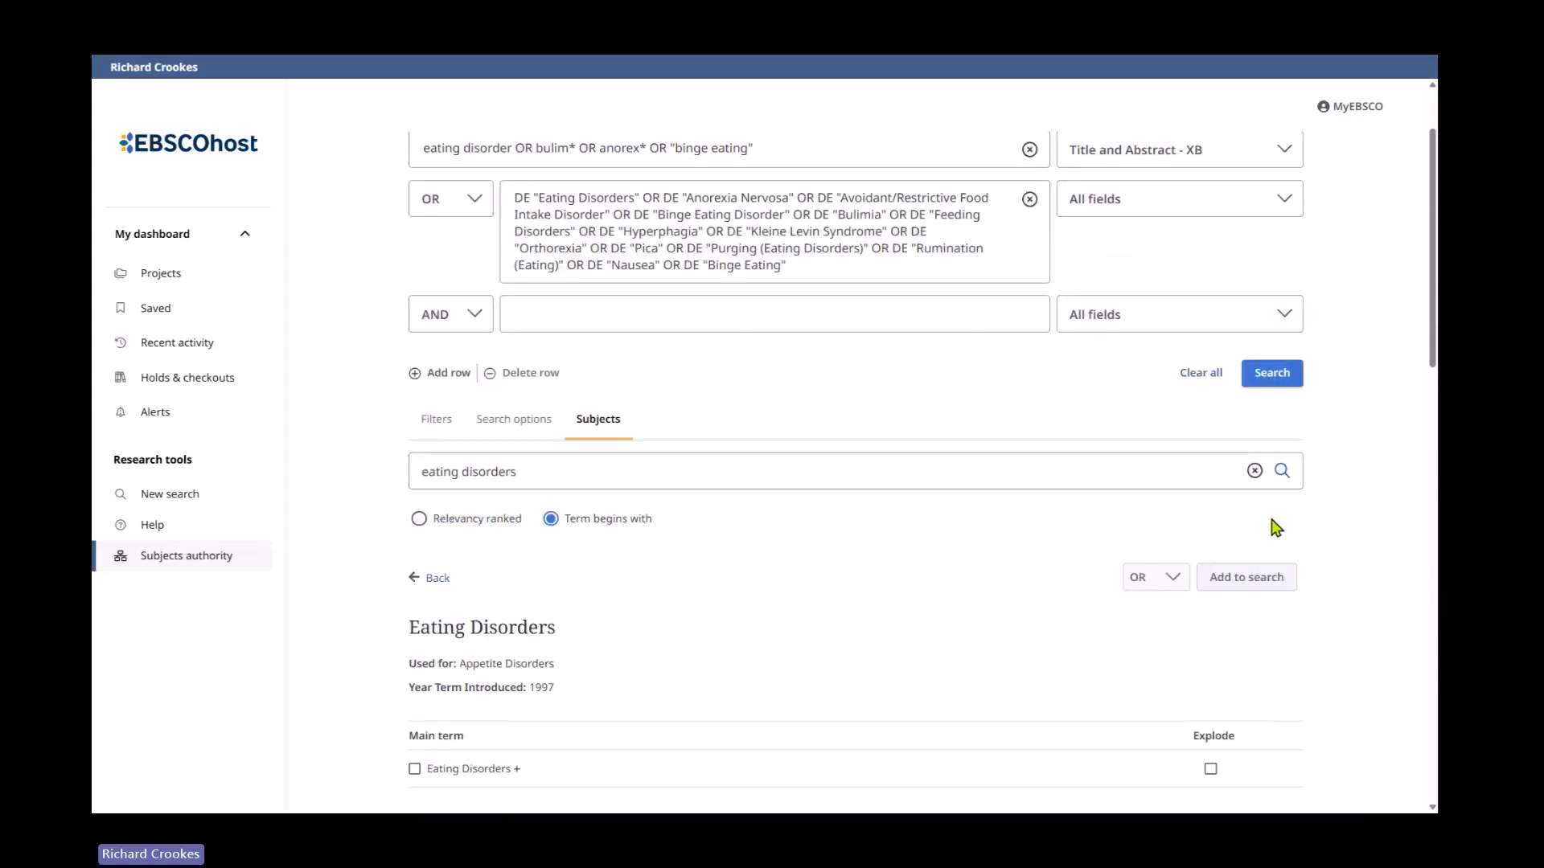
{"action": "scroll", "coordinate": [579, 316], "scroll_direction": "up", "scroll_amount": 2}
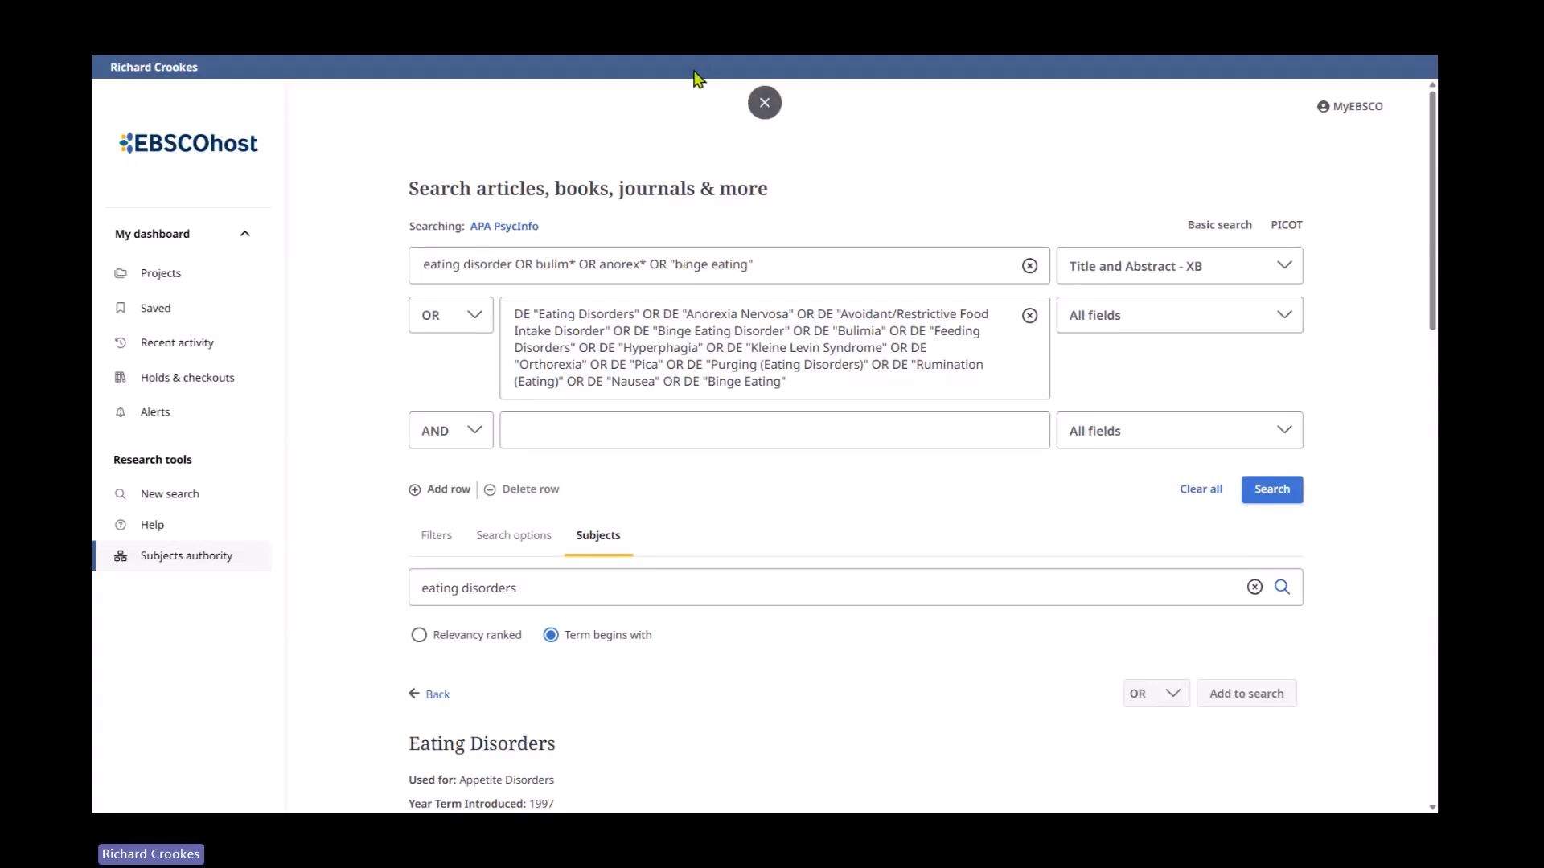
Run the eating disorders search with the keyword row and the subject terms row combined by OR
{"action": "left_click", "coordinate": [474, 317]}
{"action": "left_click", "coordinate": [475, 330]}
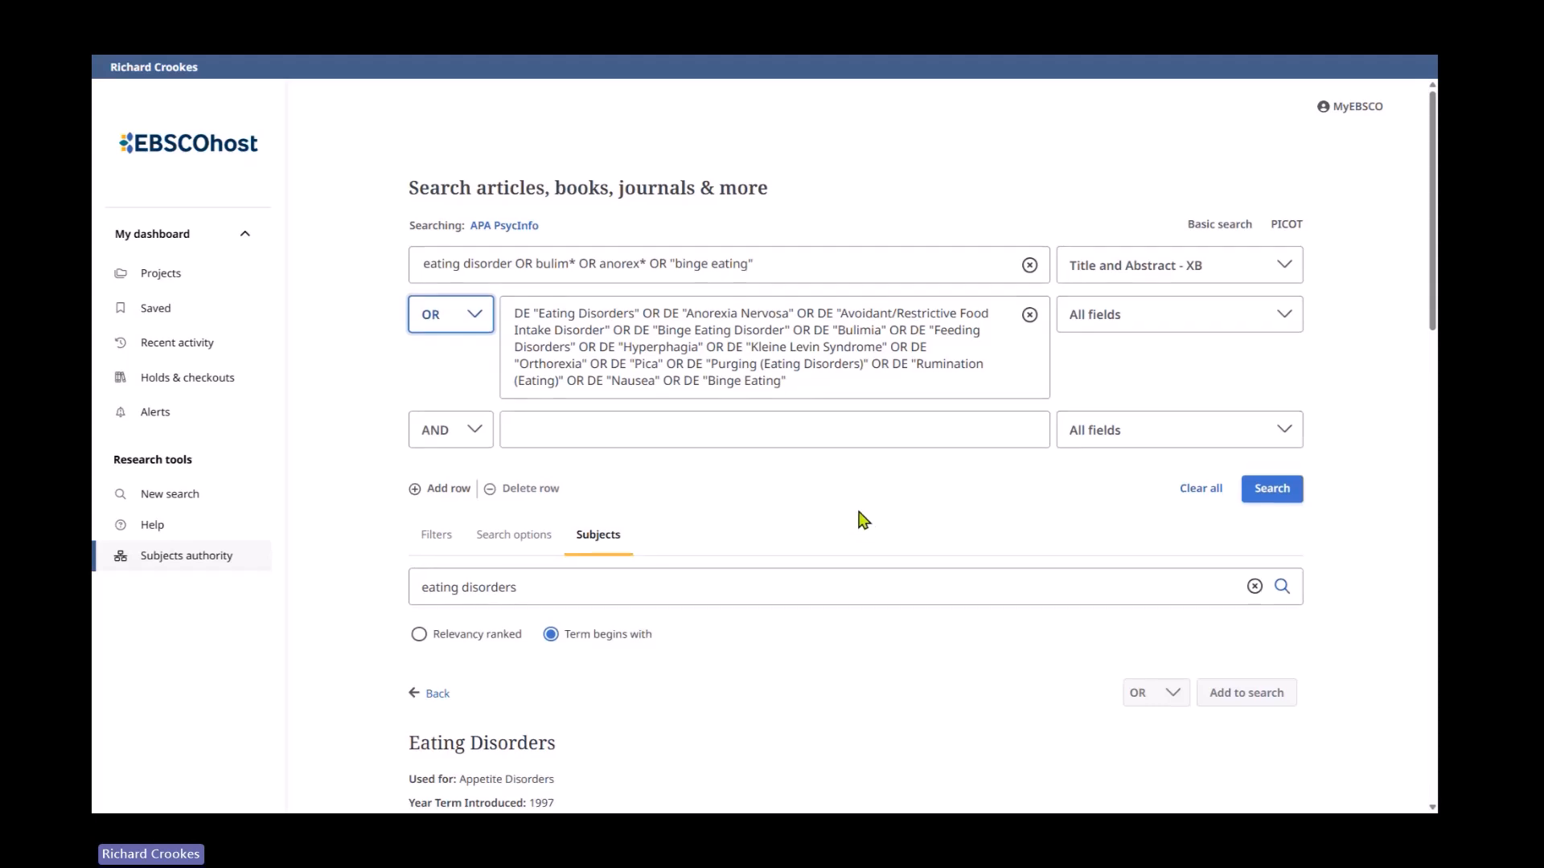
{"action": "scroll", "coordinate": [858, 521], "scroll_direction": "down", "scroll_amount": 2}
{"action": "scroll", "coordinate": [860, 518], "scroll_direction": "up", "scroll_amount": 2}
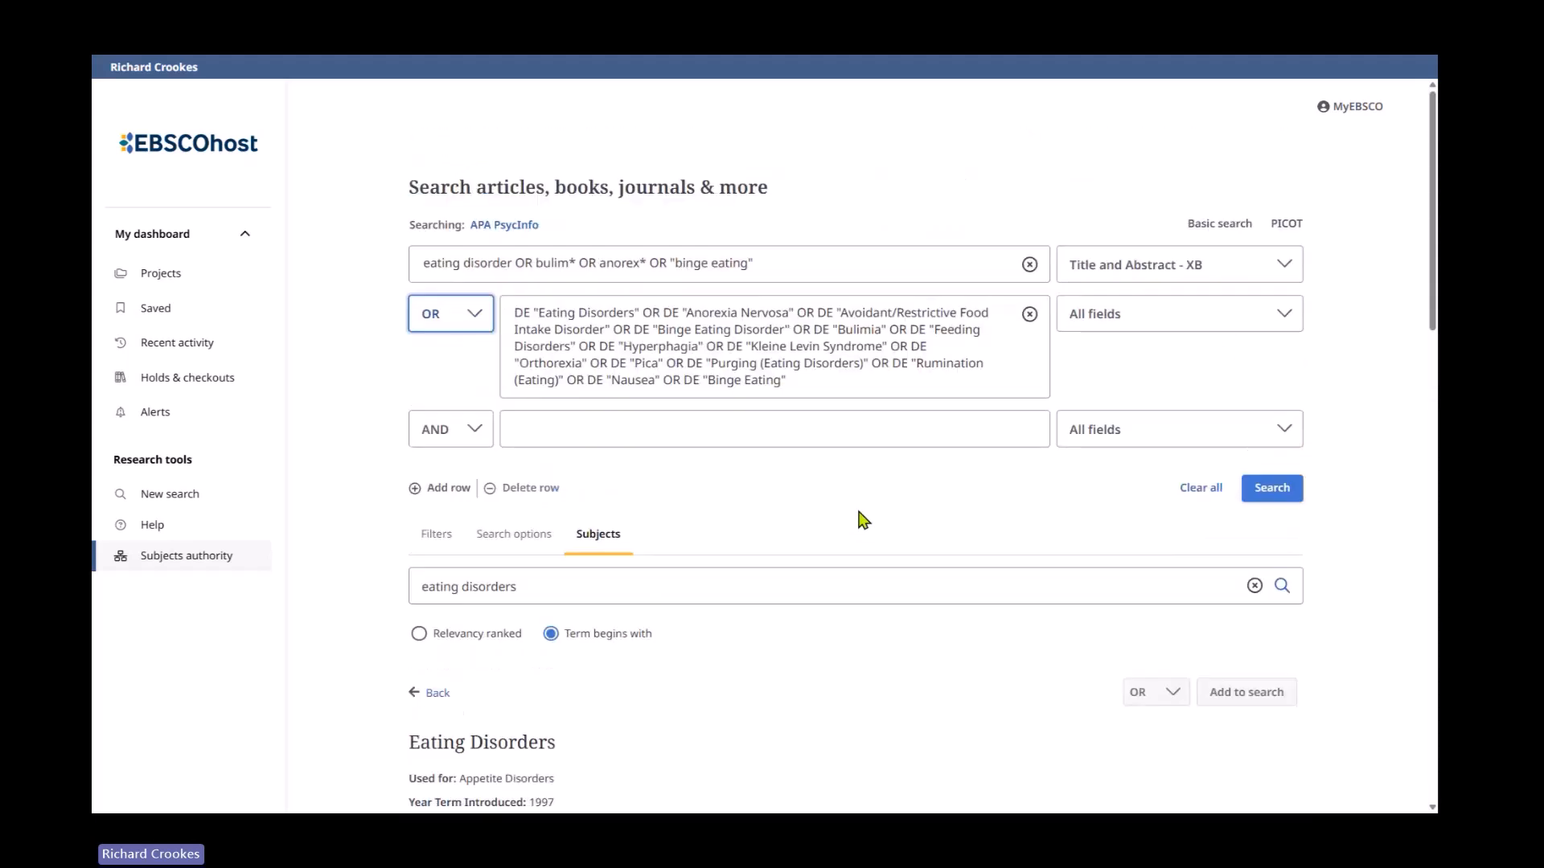
{"action": "left_click", "coordinate": [595, 362]}
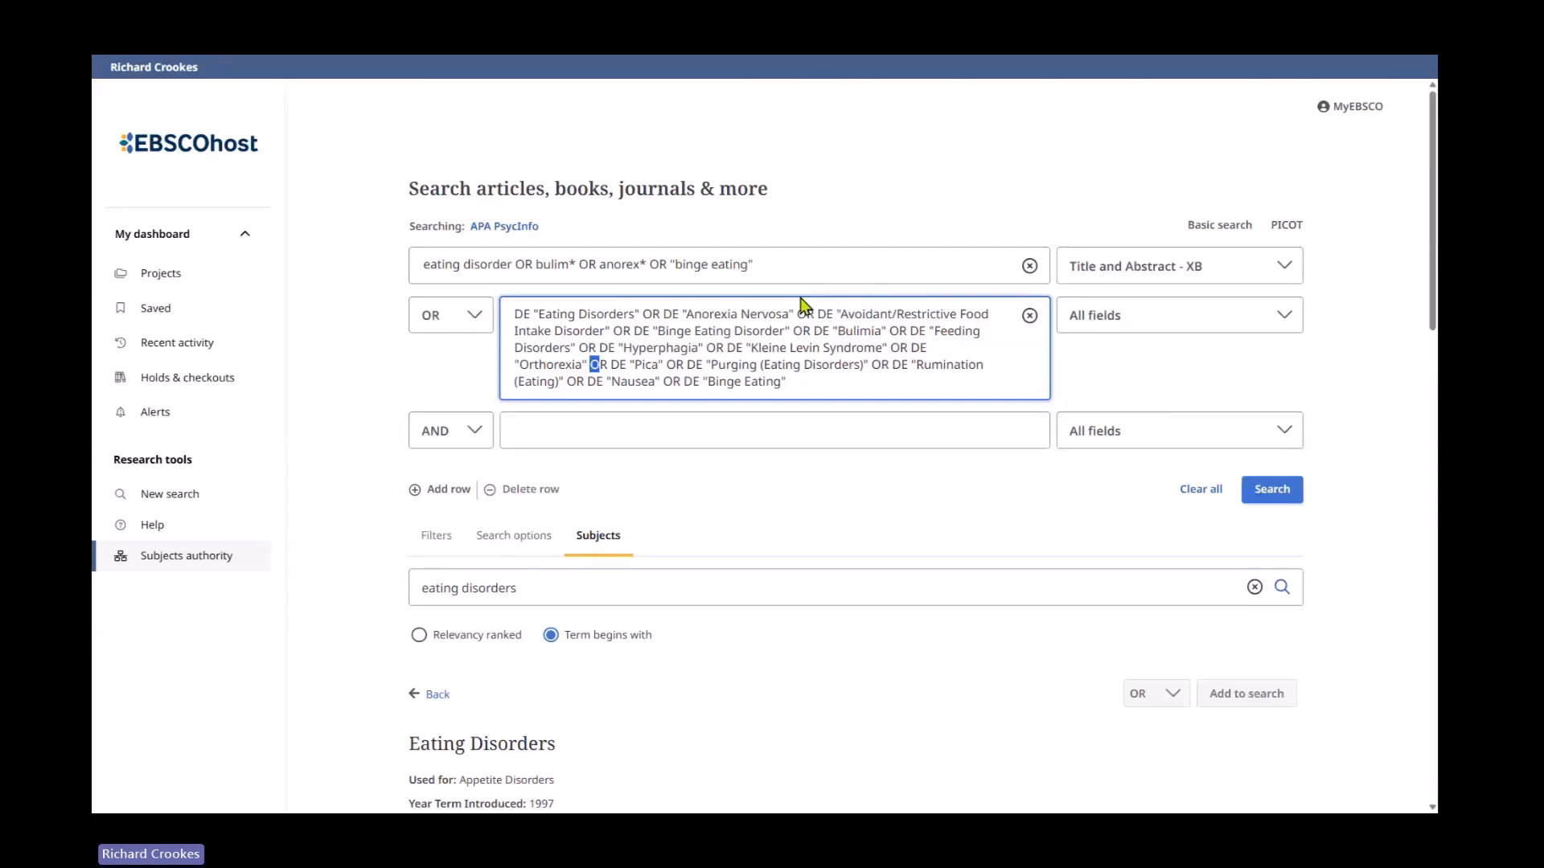
{"action": "left_click", "coordinate": [1269, 492]}
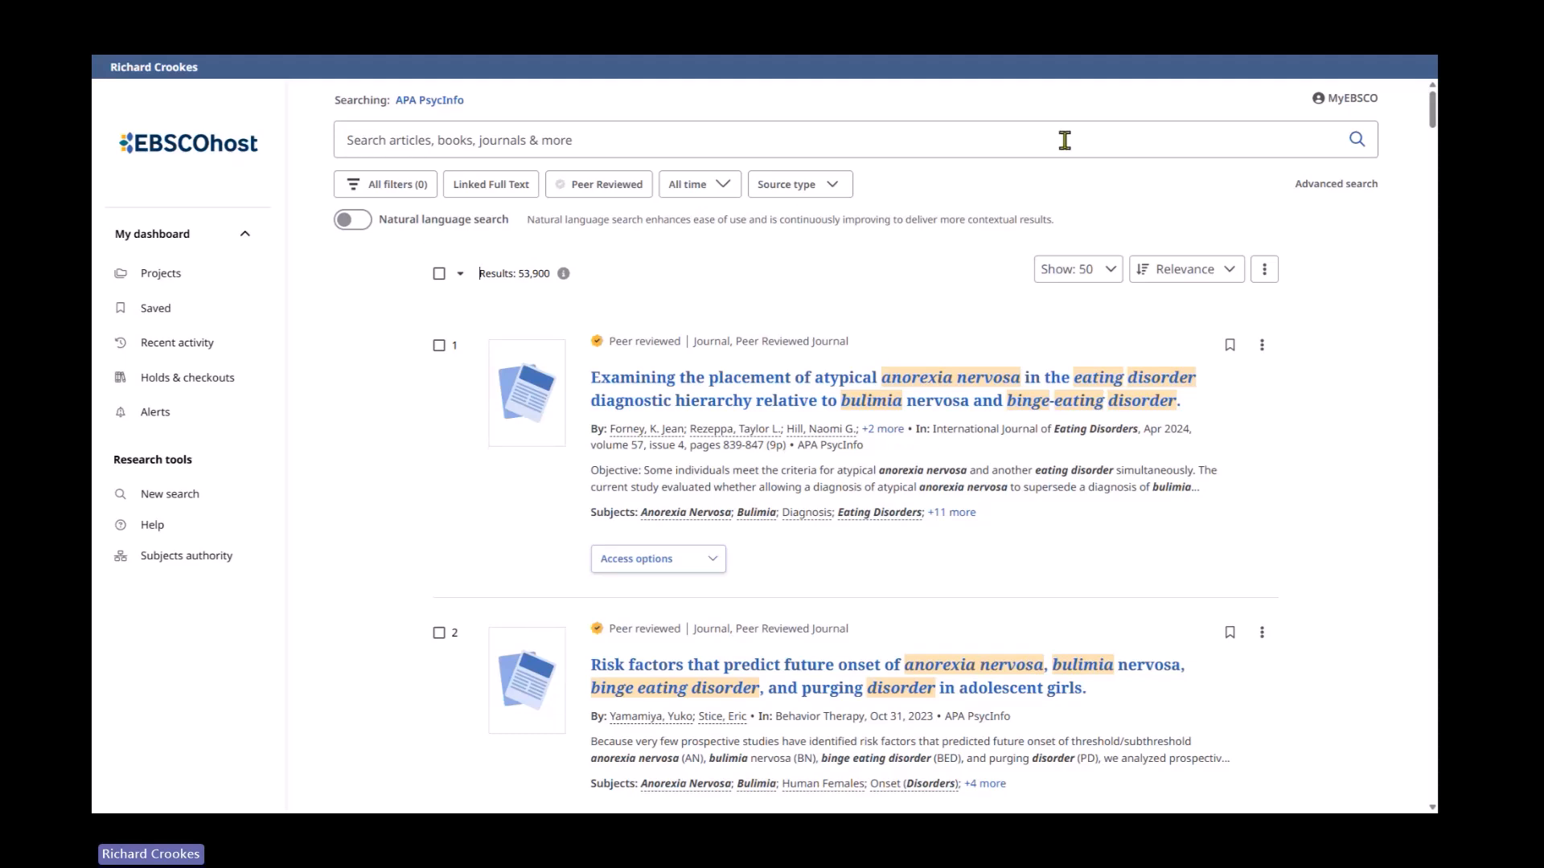
Open the search history in Recent activity and review the list of searches down to the oldest one
{"action": "left_click", "coordinate": [173, 352]}
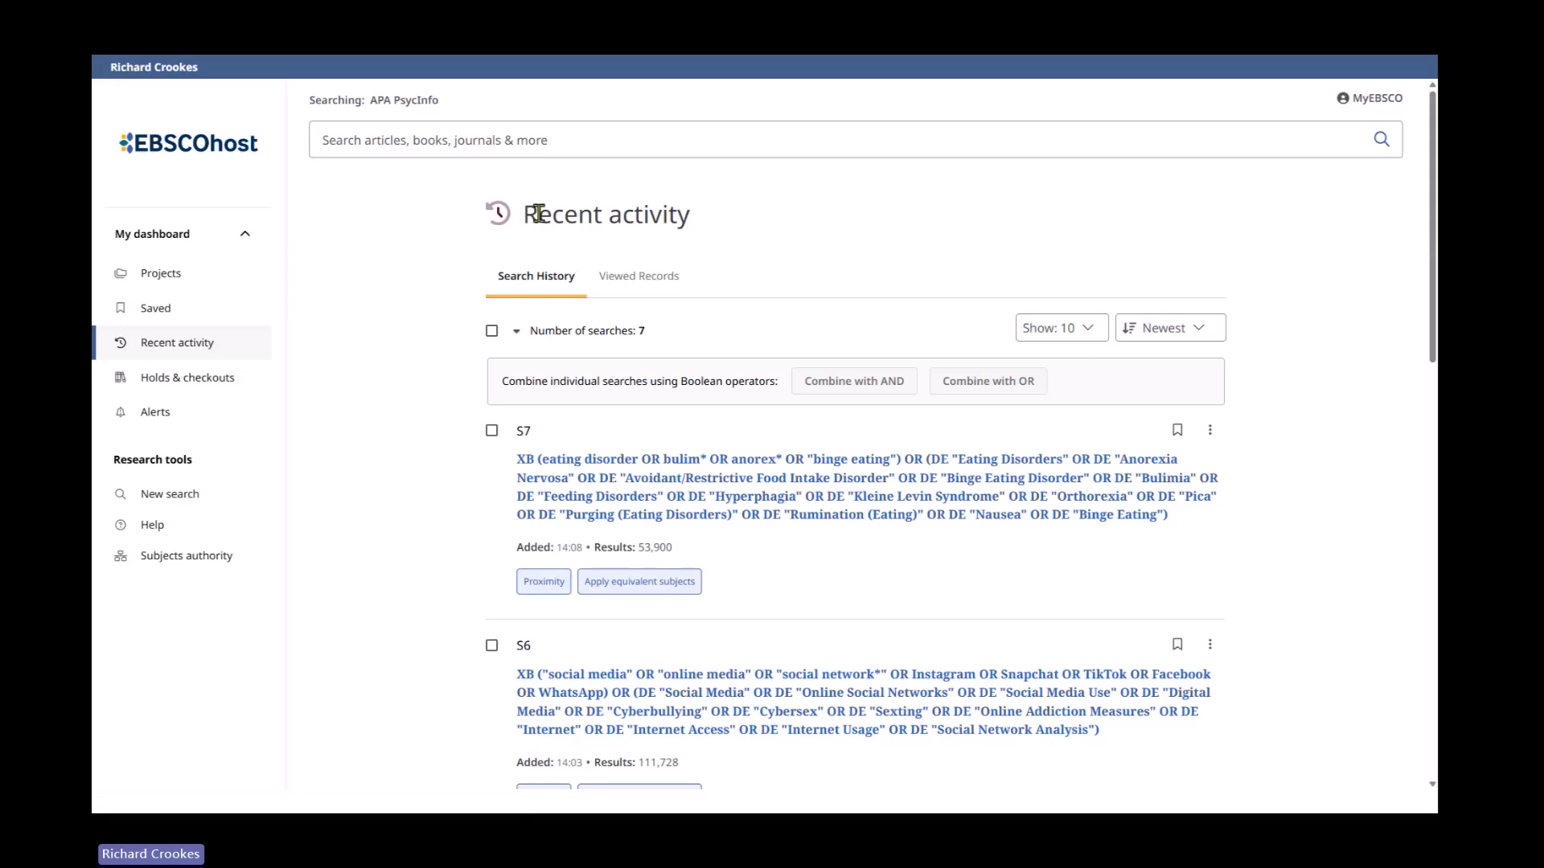
{"action": "left_click_drag", "start_coordinate": [531, 214], "coordinate": [681, 217]}
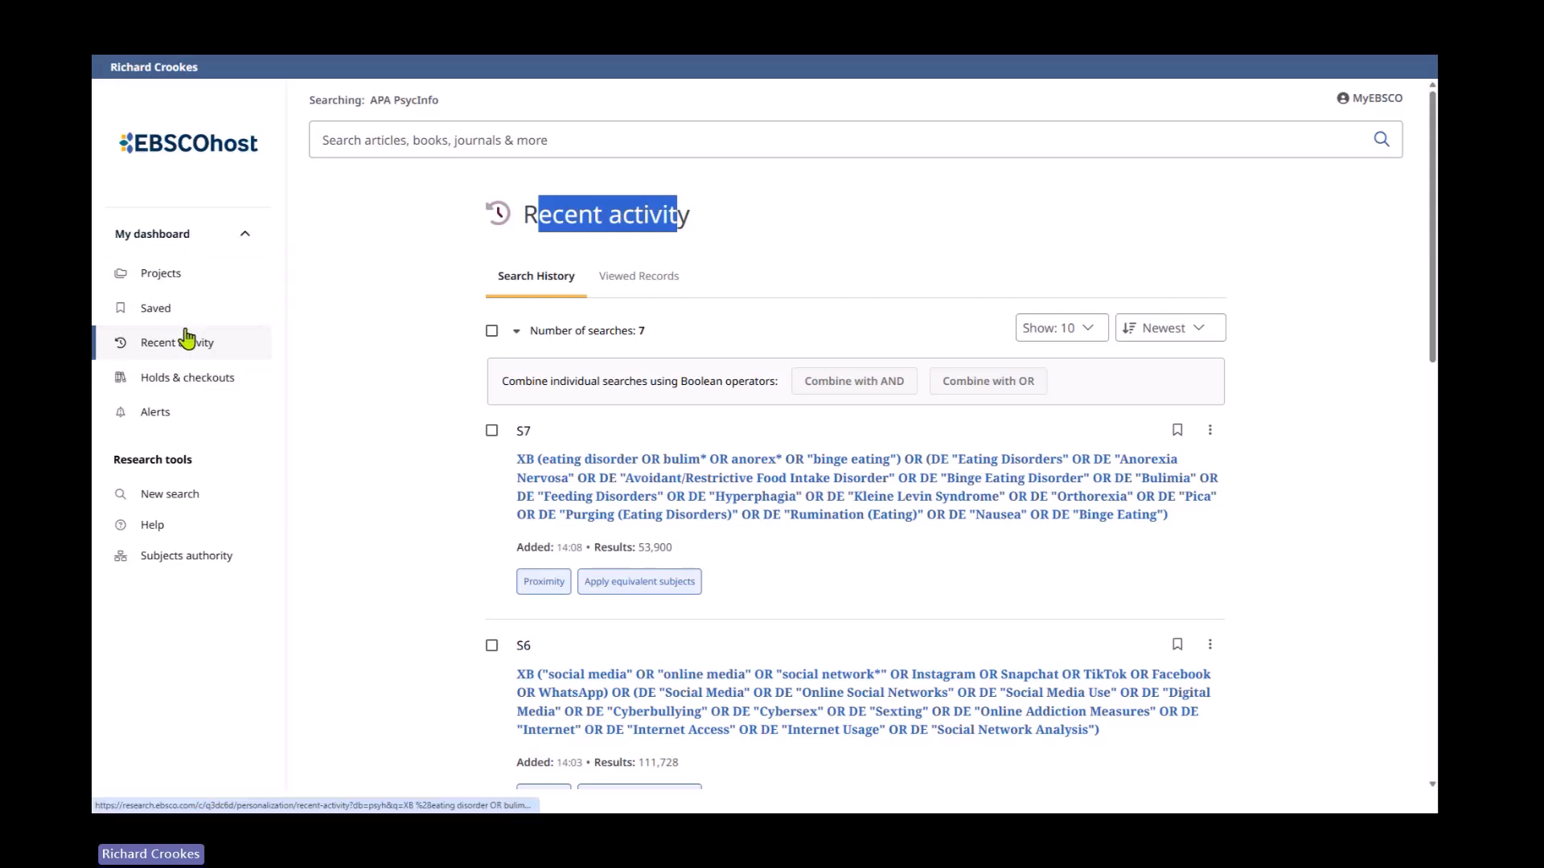
{"action": "left_click", "coordinate": [178, 563]}
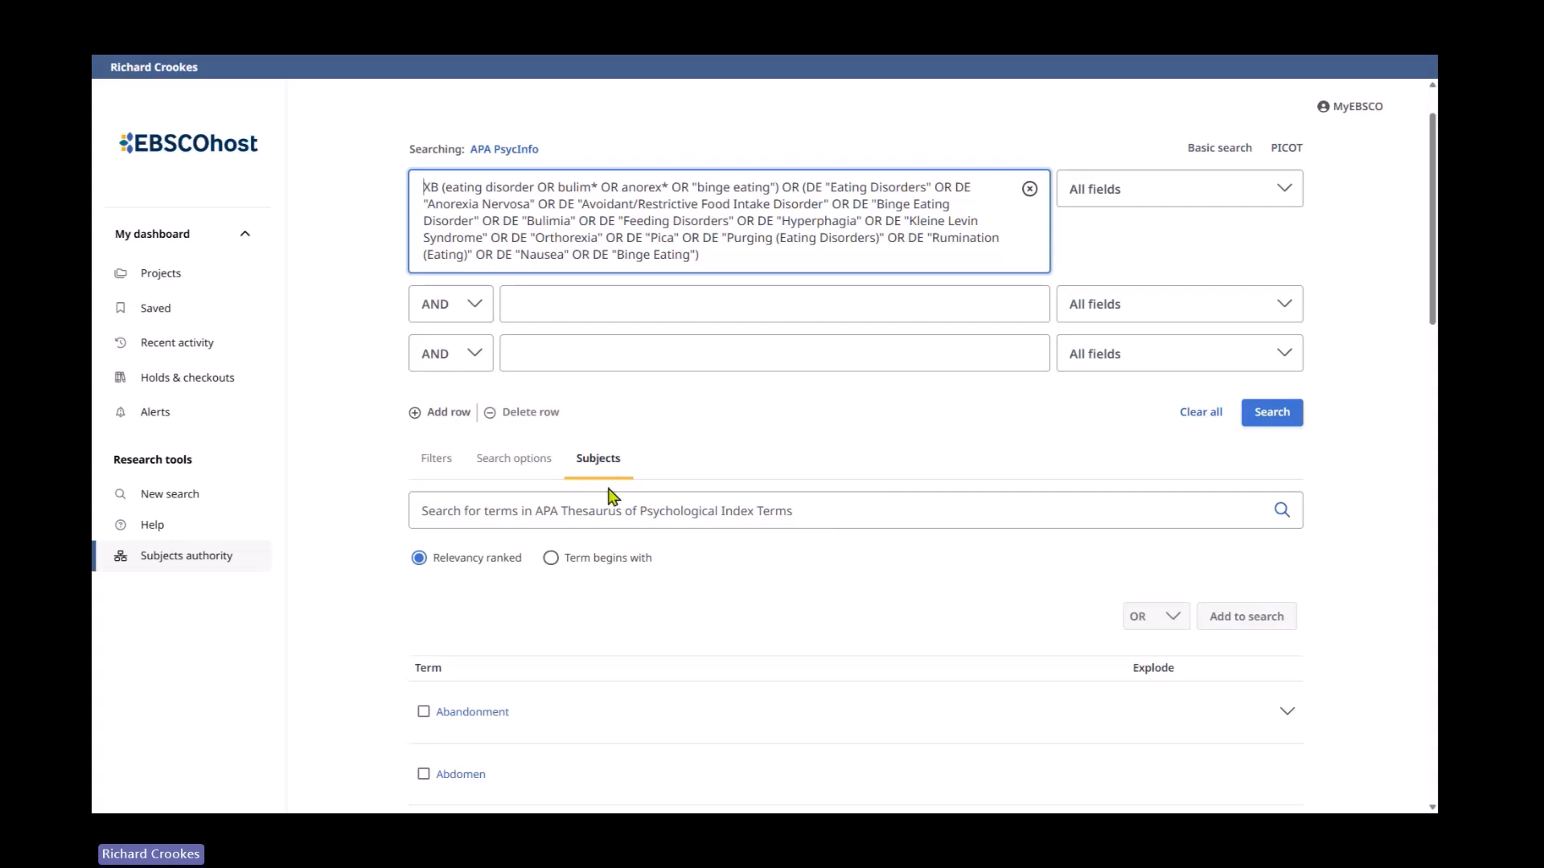
{"action": "left_click", "coordinate": [172, 358]}
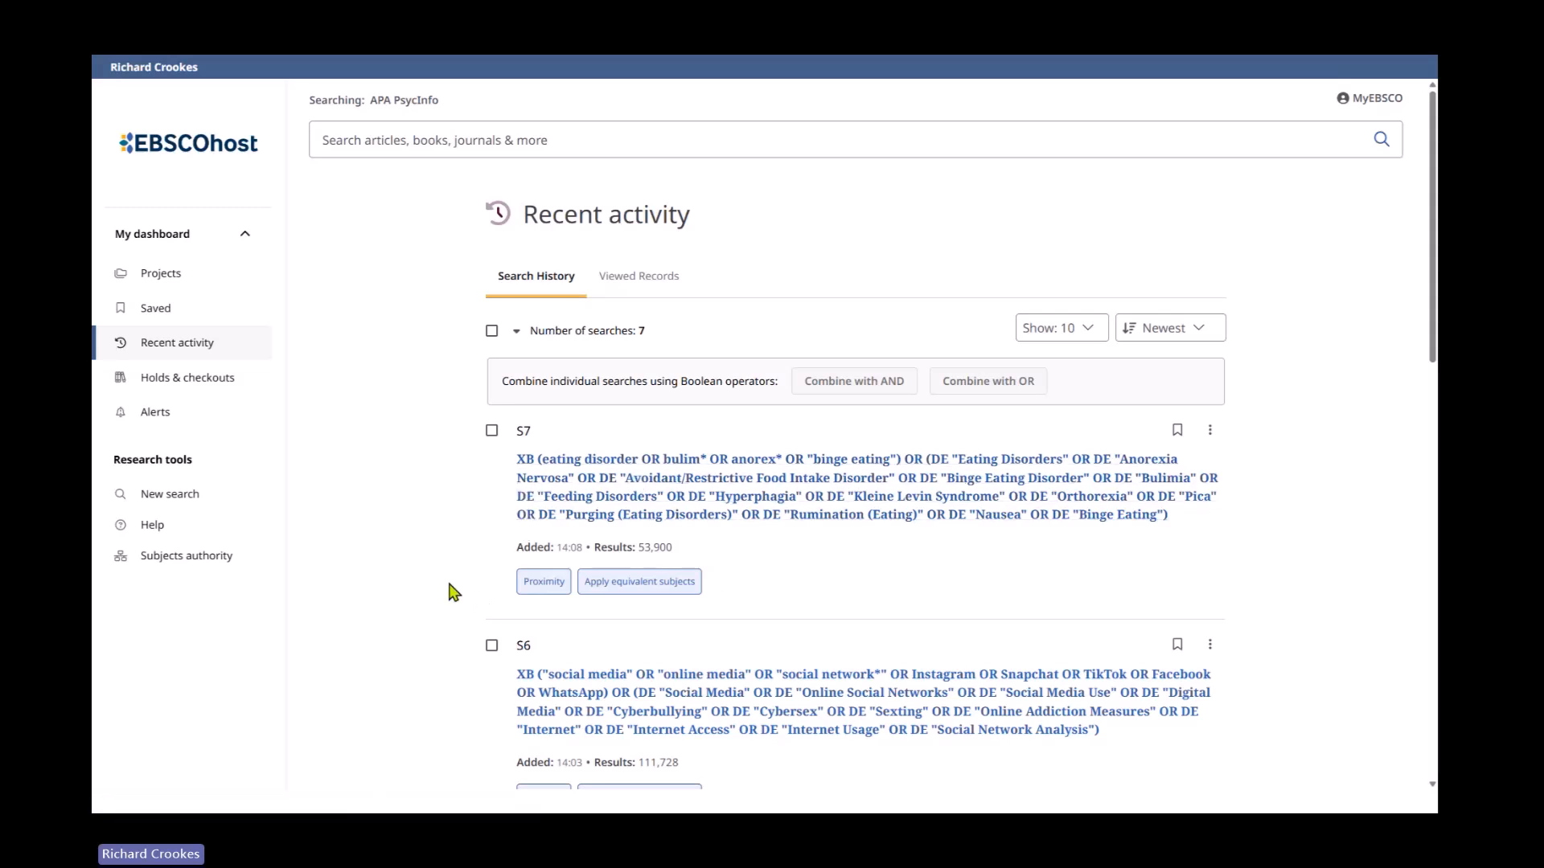
{"action": "scroll", "coordinate": [444, 588], "scroll_direction": "down", "scroll_amount": 2}
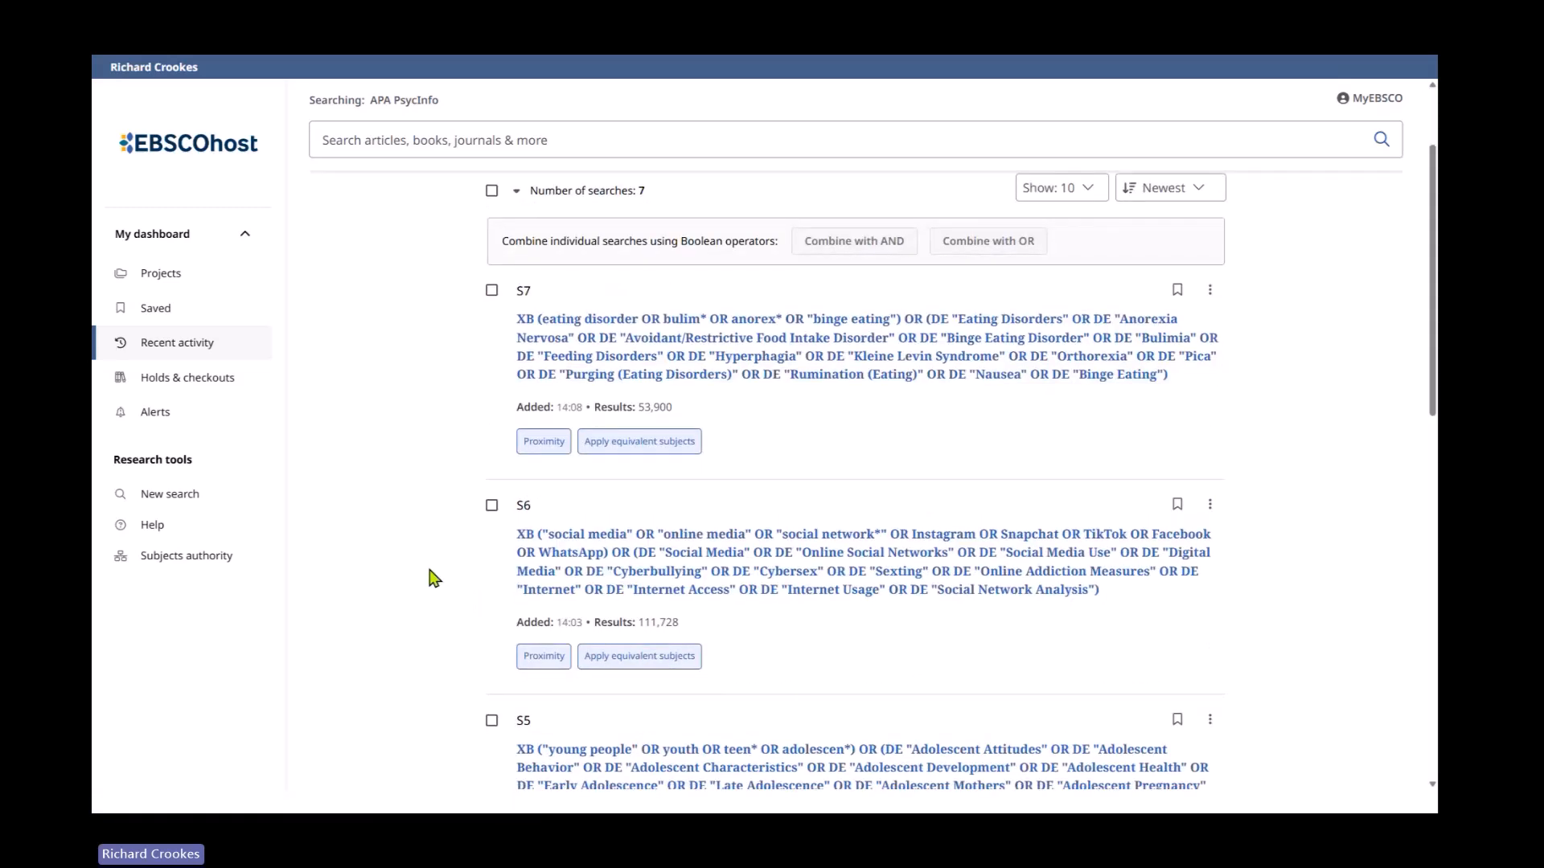
{"action": "scroll", "coordinate": [410, 500], "scroll_direction": "down", "scroll_amount": 7}
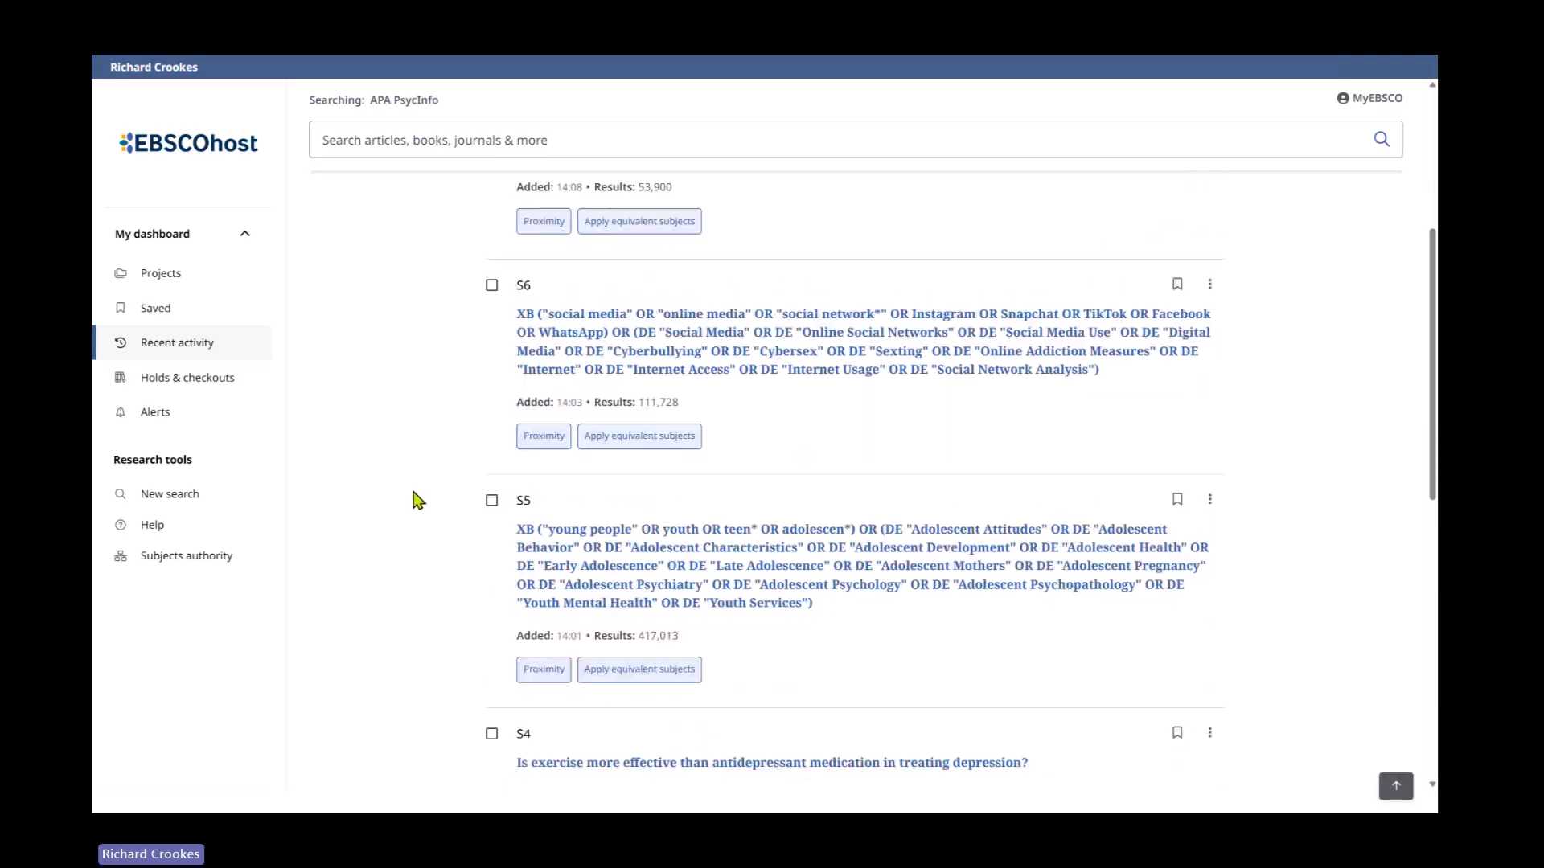
{"action": "scroll", "coordinate": [418, 503], "scroll_direction": "down", "scroll_amount": 5}
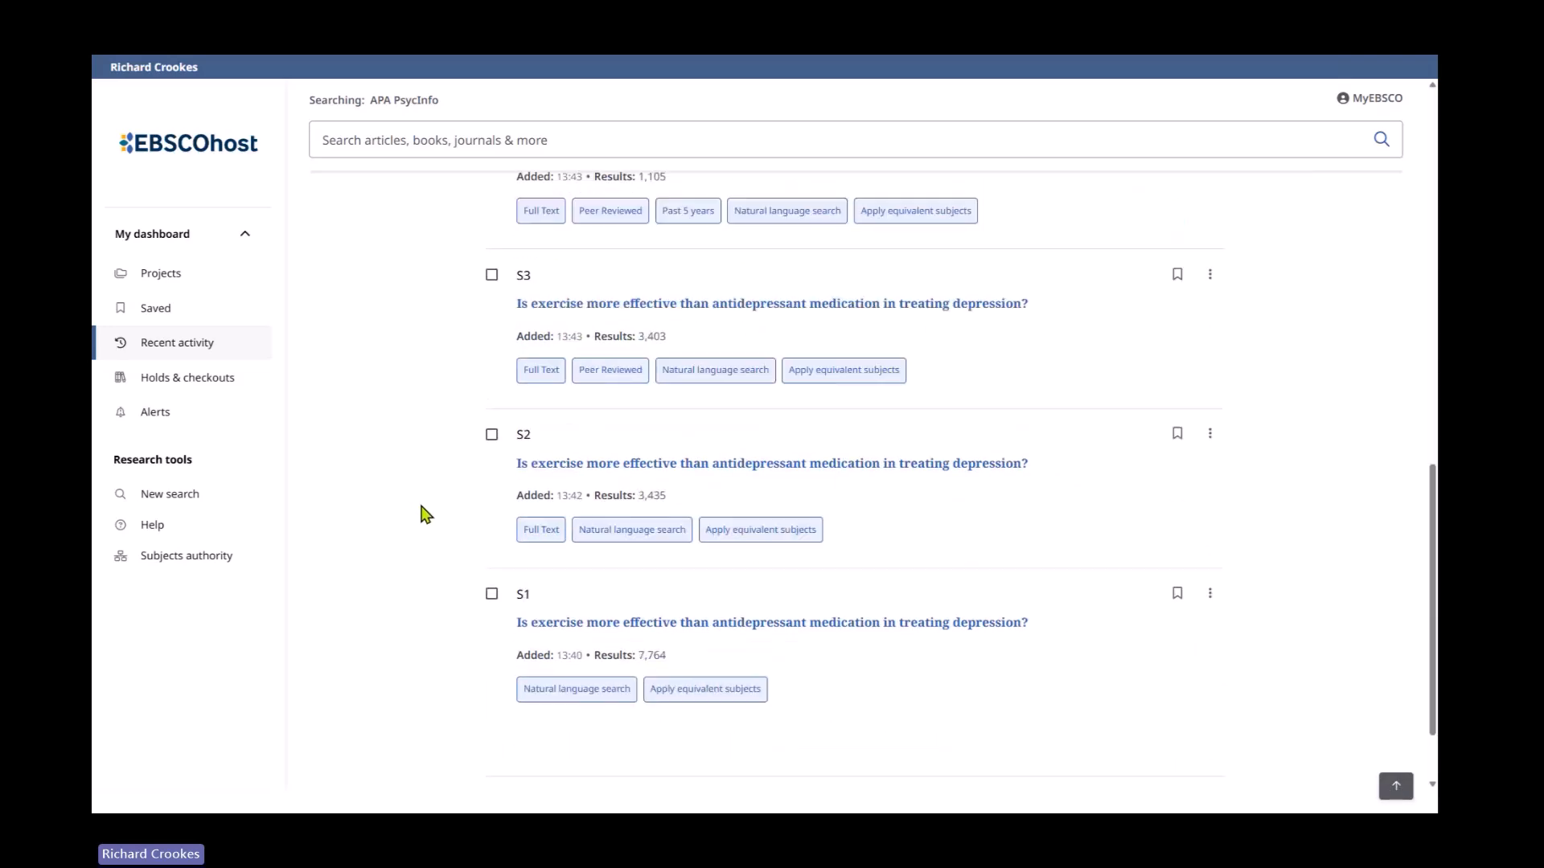
{"action": "left_click", "coordinate": [1210, 487]}
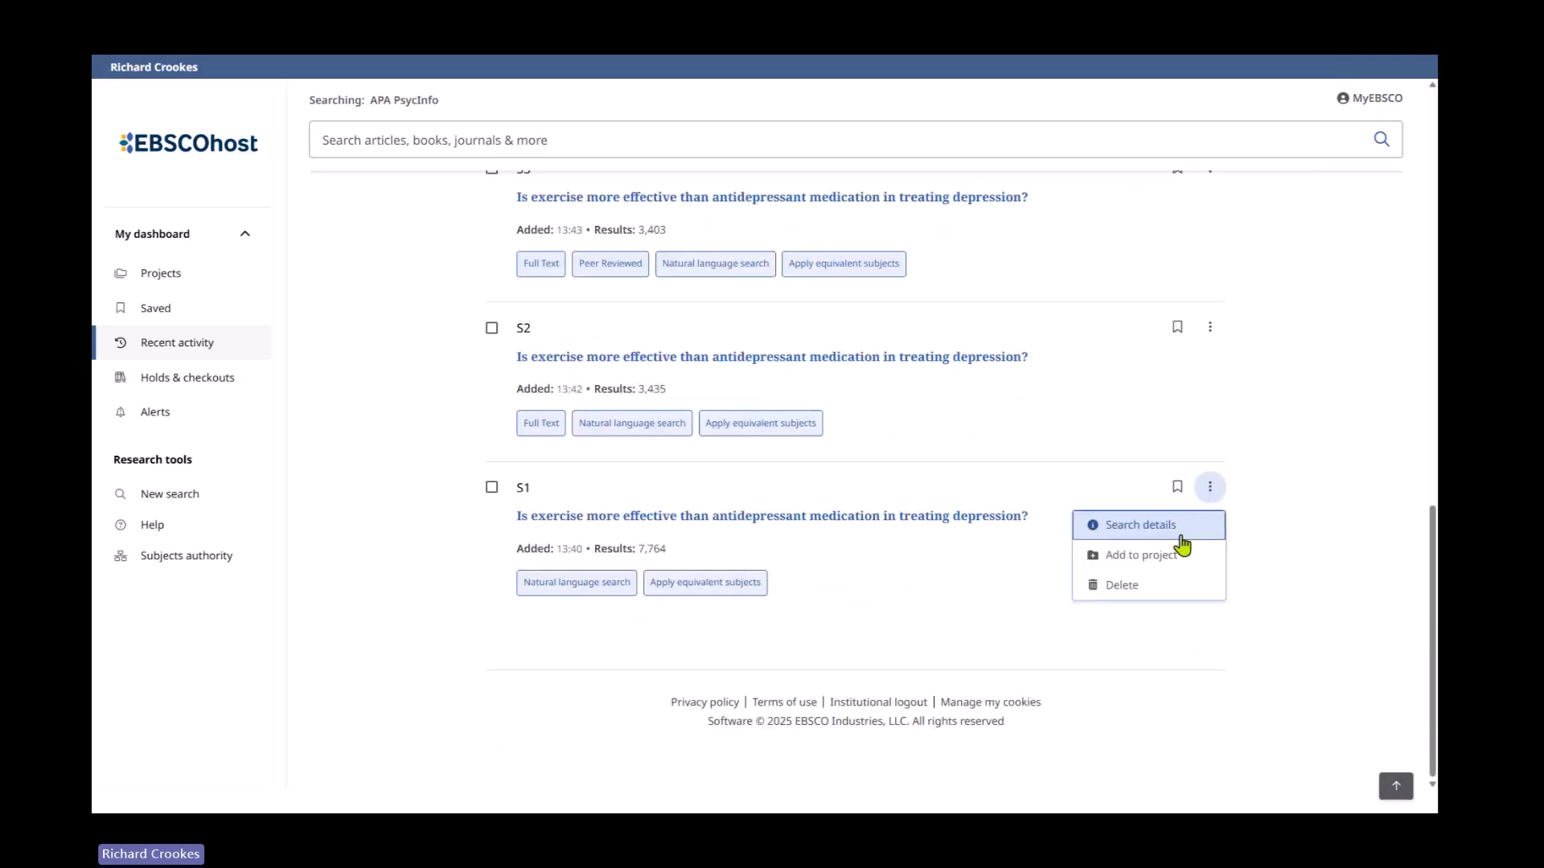
{"action": "left_click", "coordinate": [1114, 585]}
{"action": "left_click", "coordinate": [934, 504]}
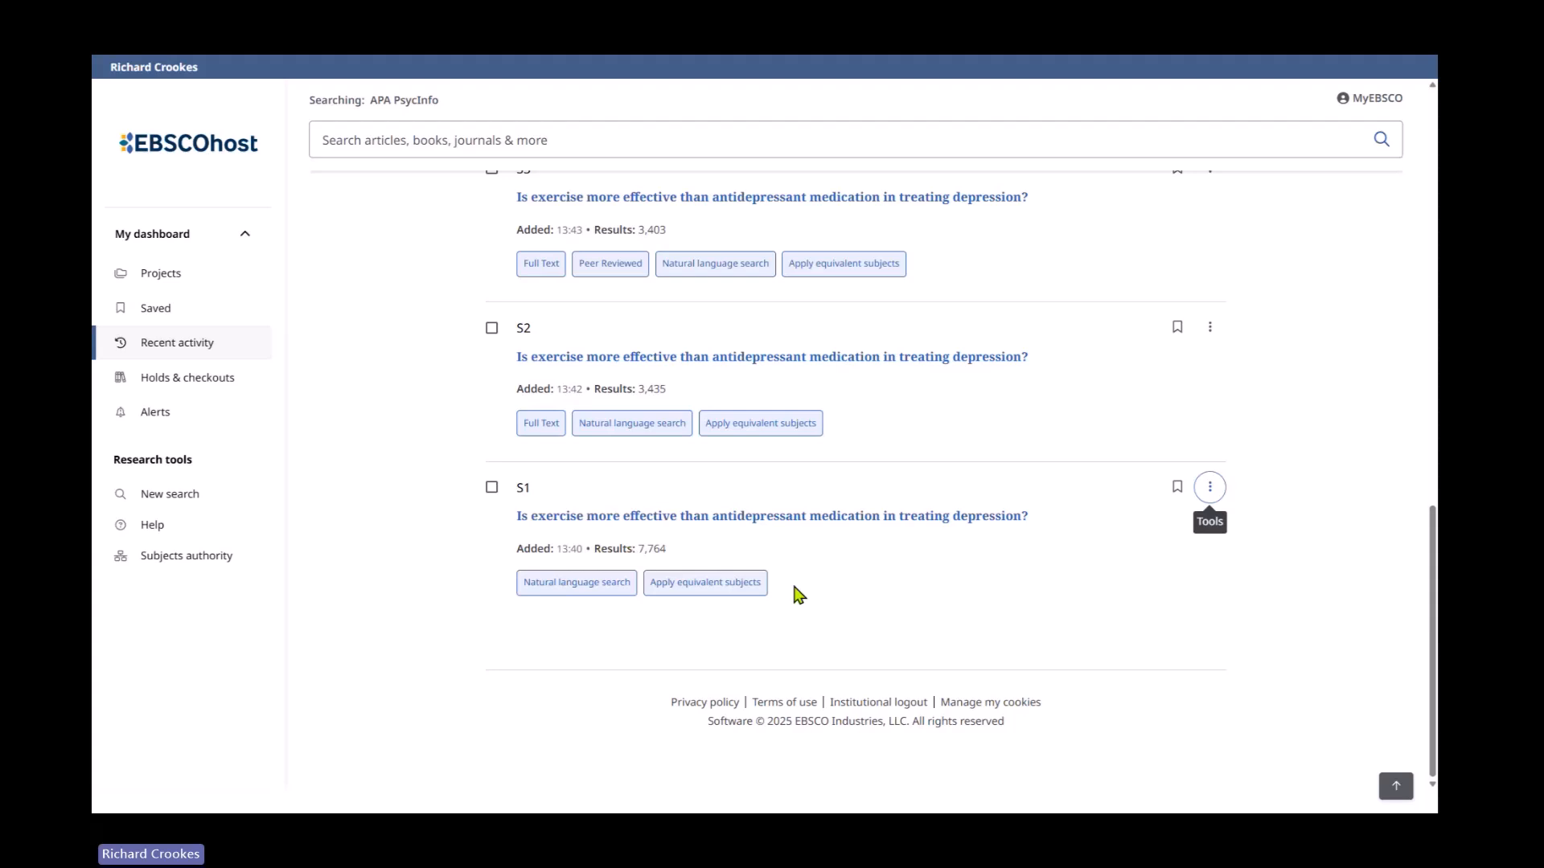
Delete the oldest exercise versus antidepressant search, the one without a Full Text limiter, from the search history
{"action": "scroll", "coordinate": [793, 593], "scroll_direction": "up", "scroll_amount": 2}
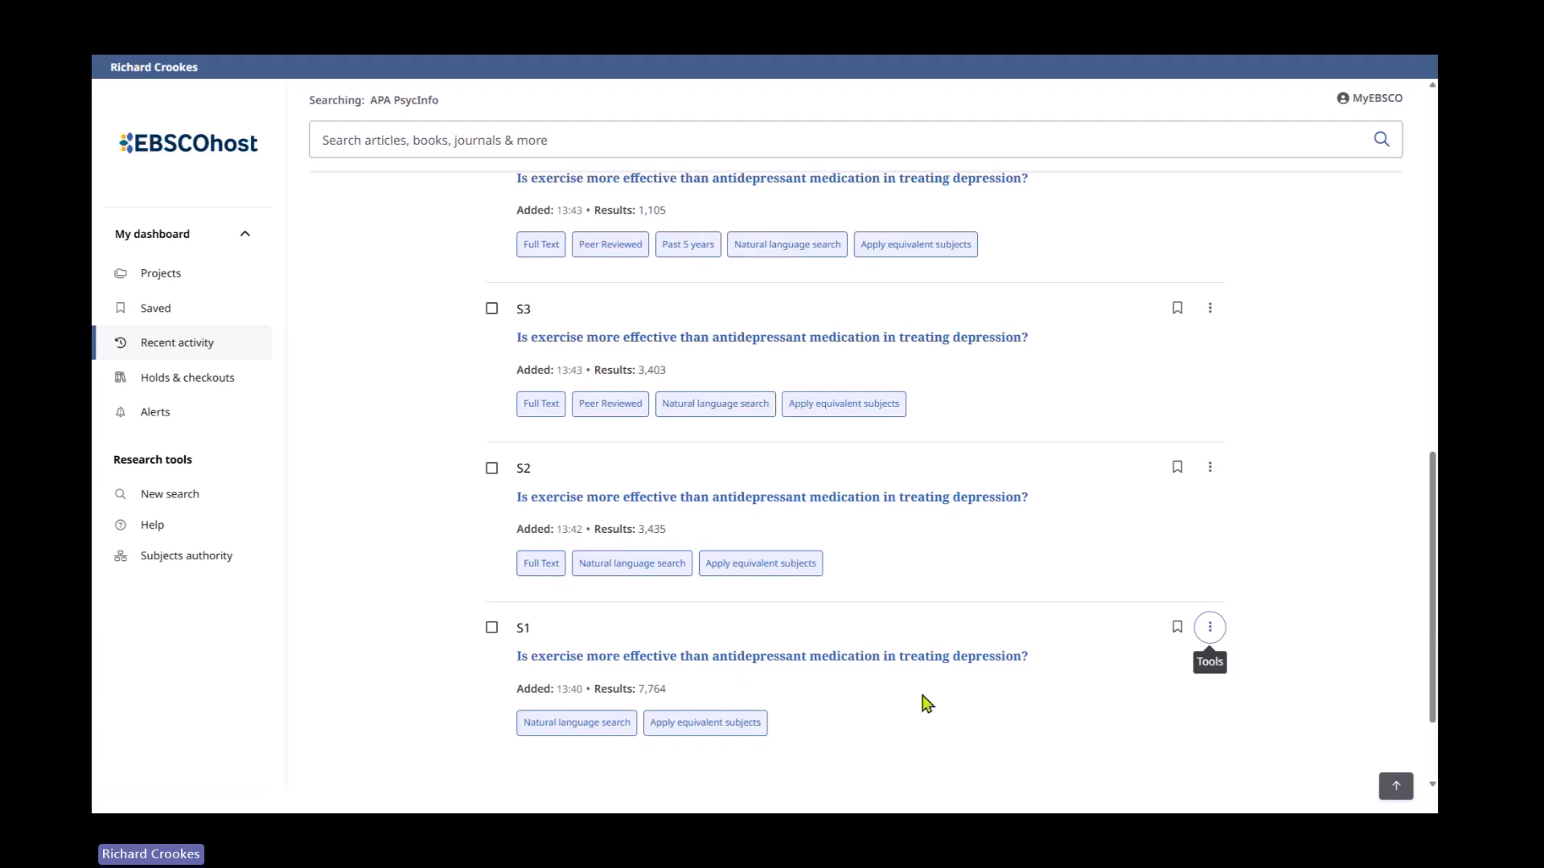
{"action": "scroll", "coordinate": [924, 704], "scroll_direction": "up", "scroll_amount": 3}
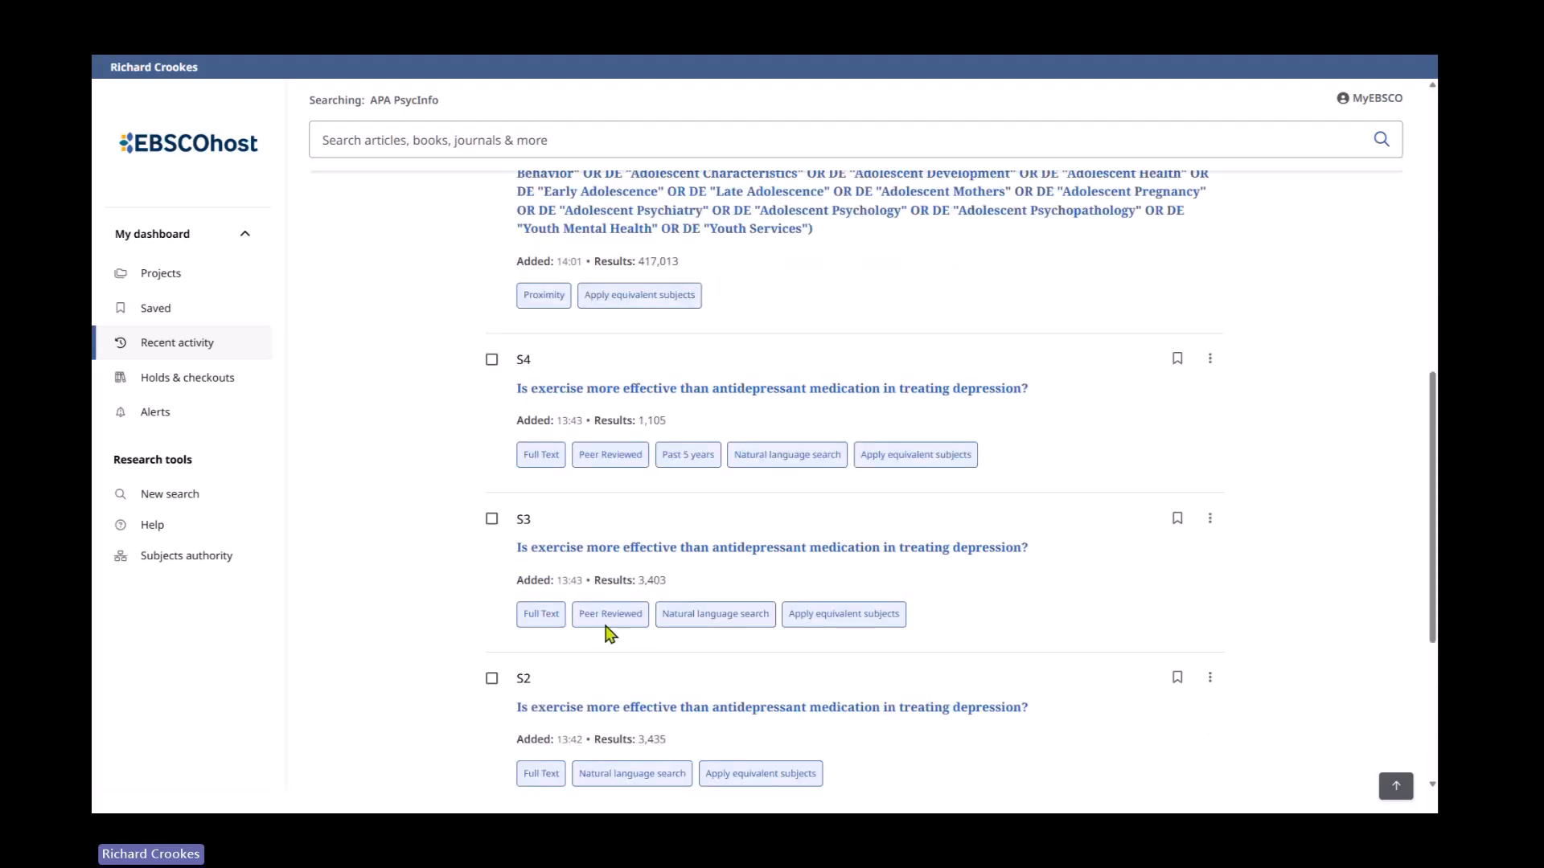
{"action": "scroll", "coordinate": [906, 730], "scroll_direction": "up", "scroll_amount": 2}
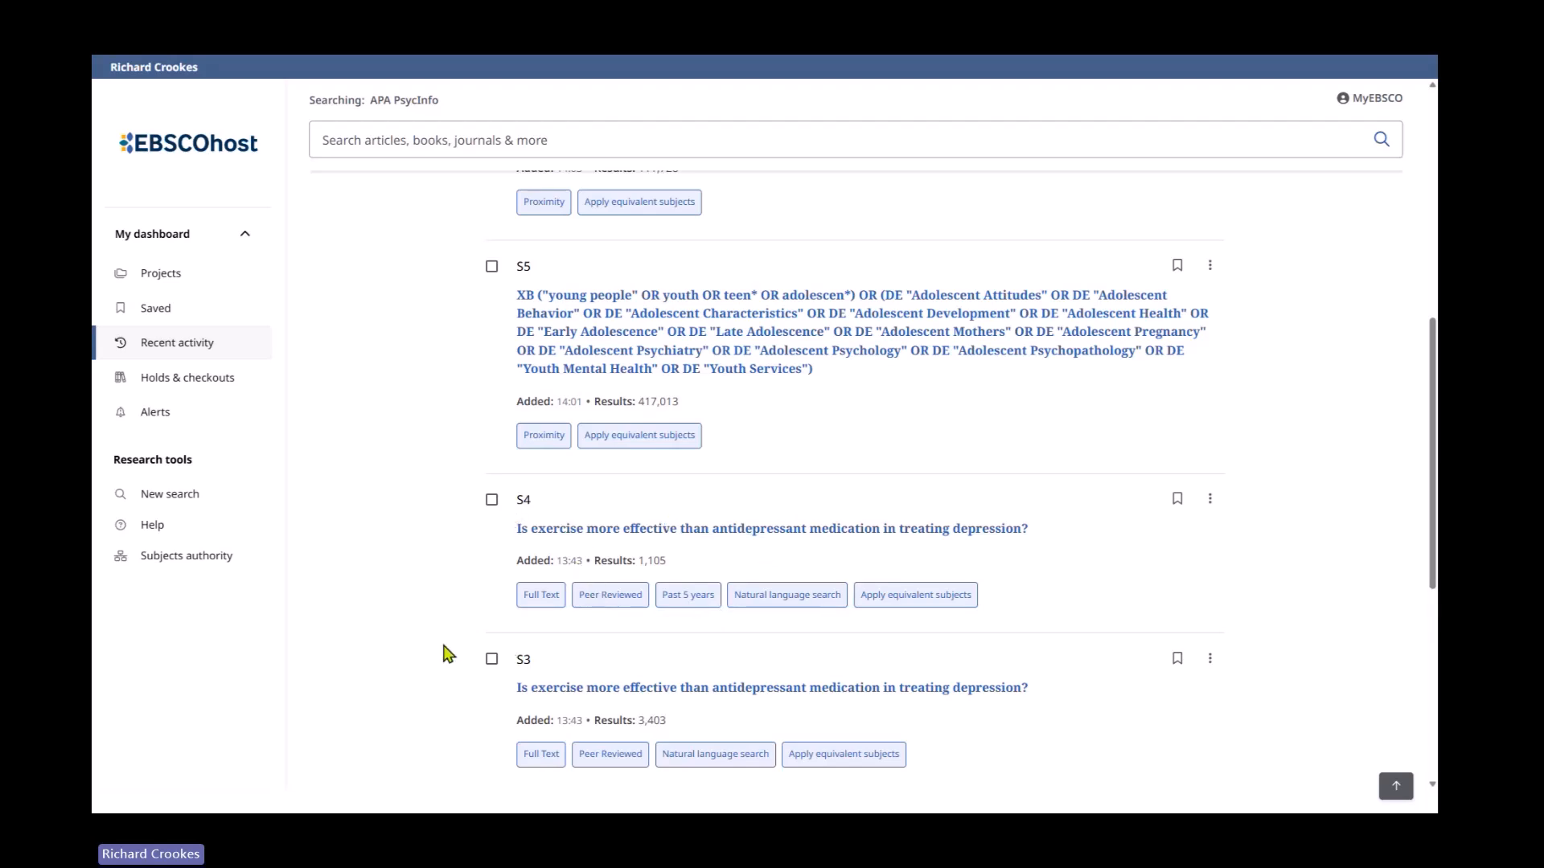
{"action": "scroll", "coordinate": [441, 648], "scroll_direction": "down", "scroll_amount": 6}
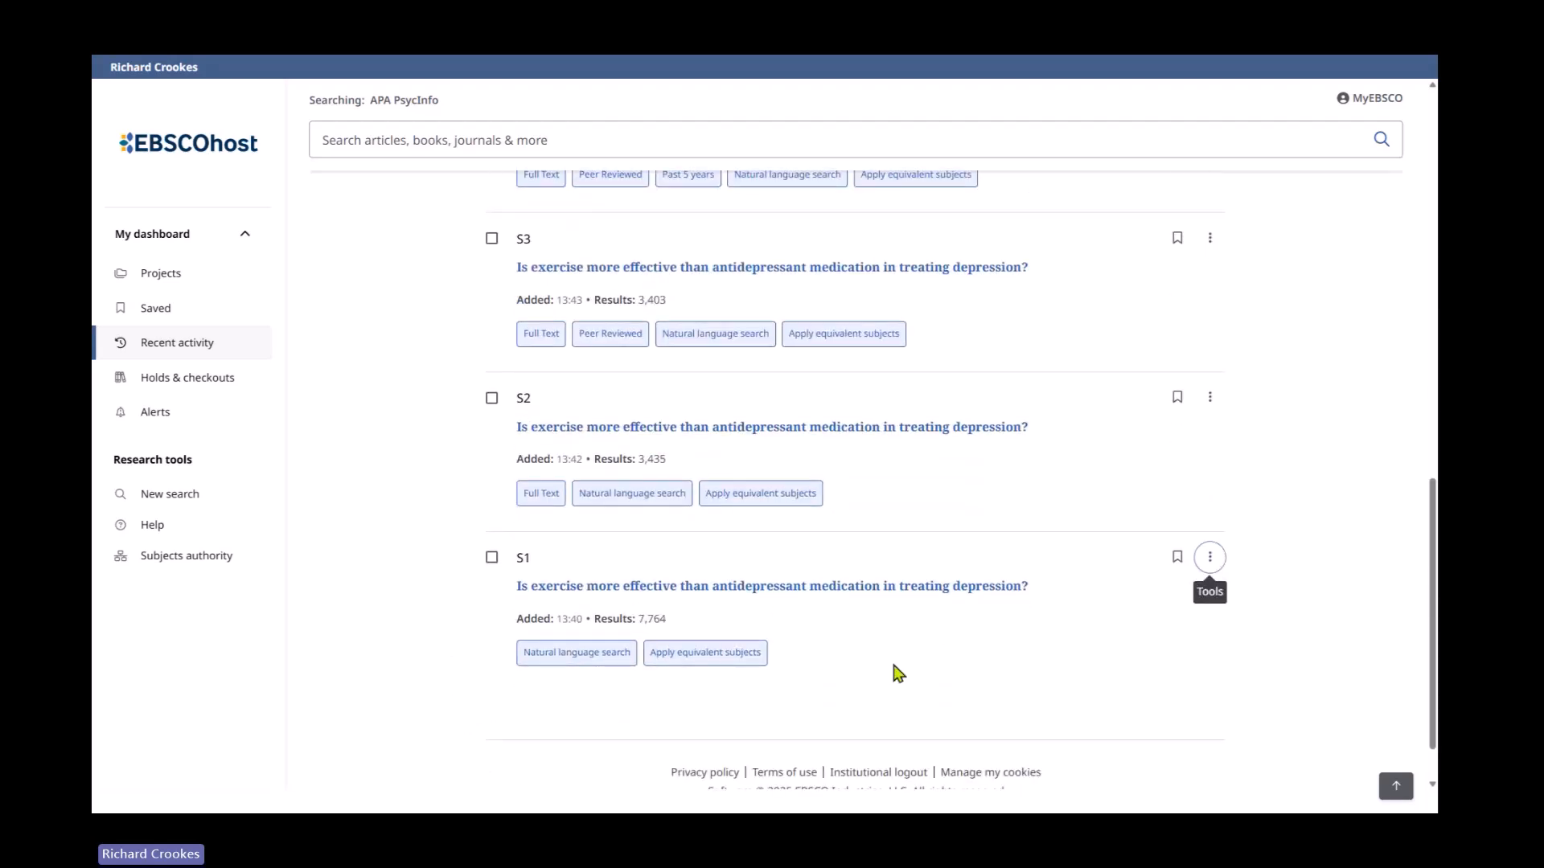
{"action": "scroll", "coordinate": [897, 674], "scroll_direction": "up", "scroll_amount": 2}
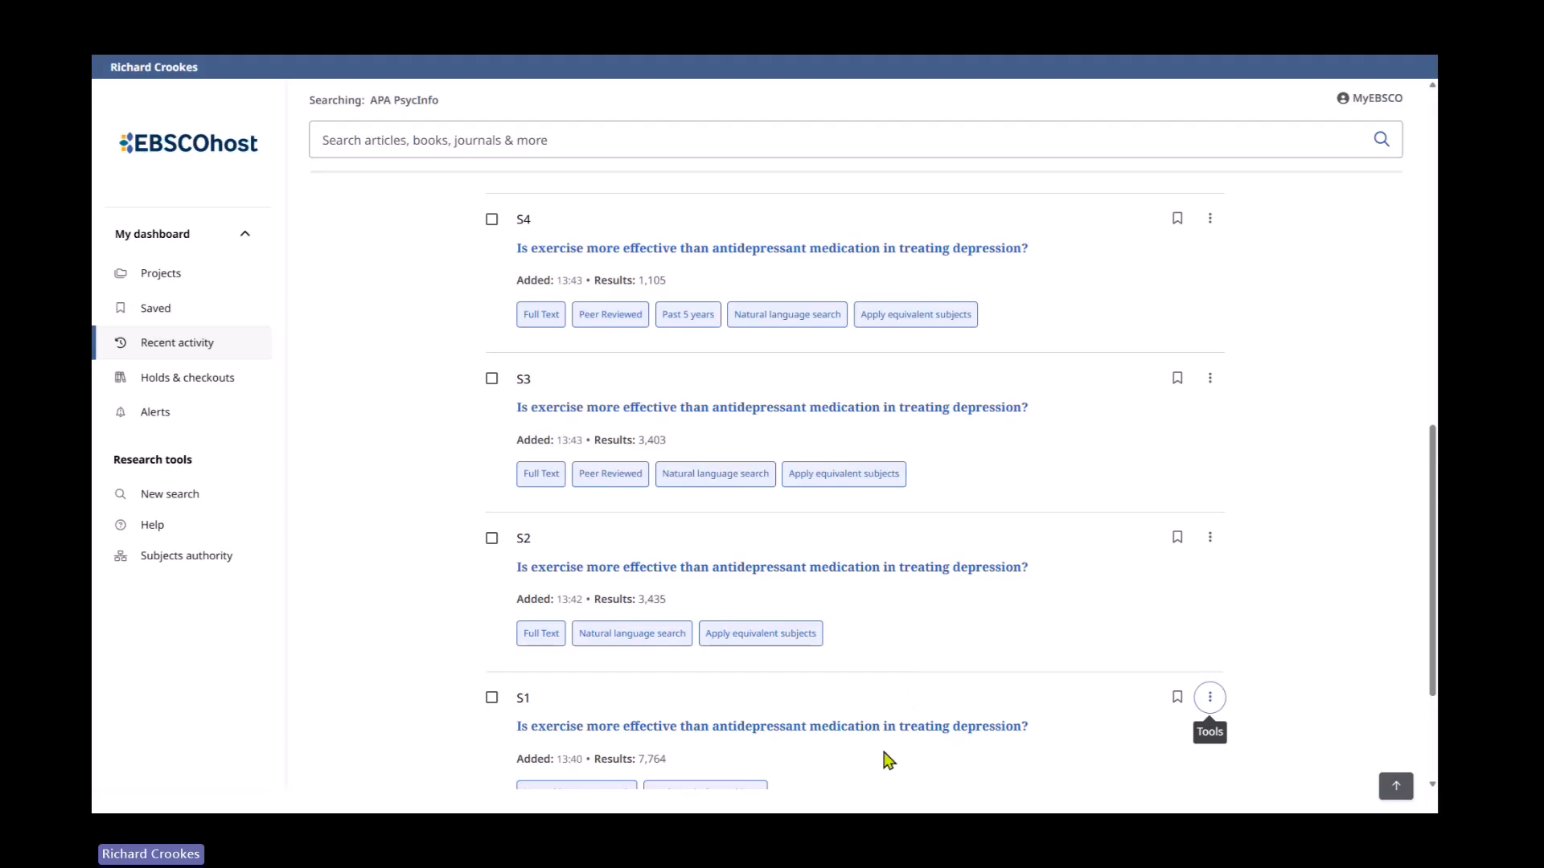
{"action": "scroll", "coordinate": [888, 752], "scroll_direction": "down", "scroll_amount": 2}
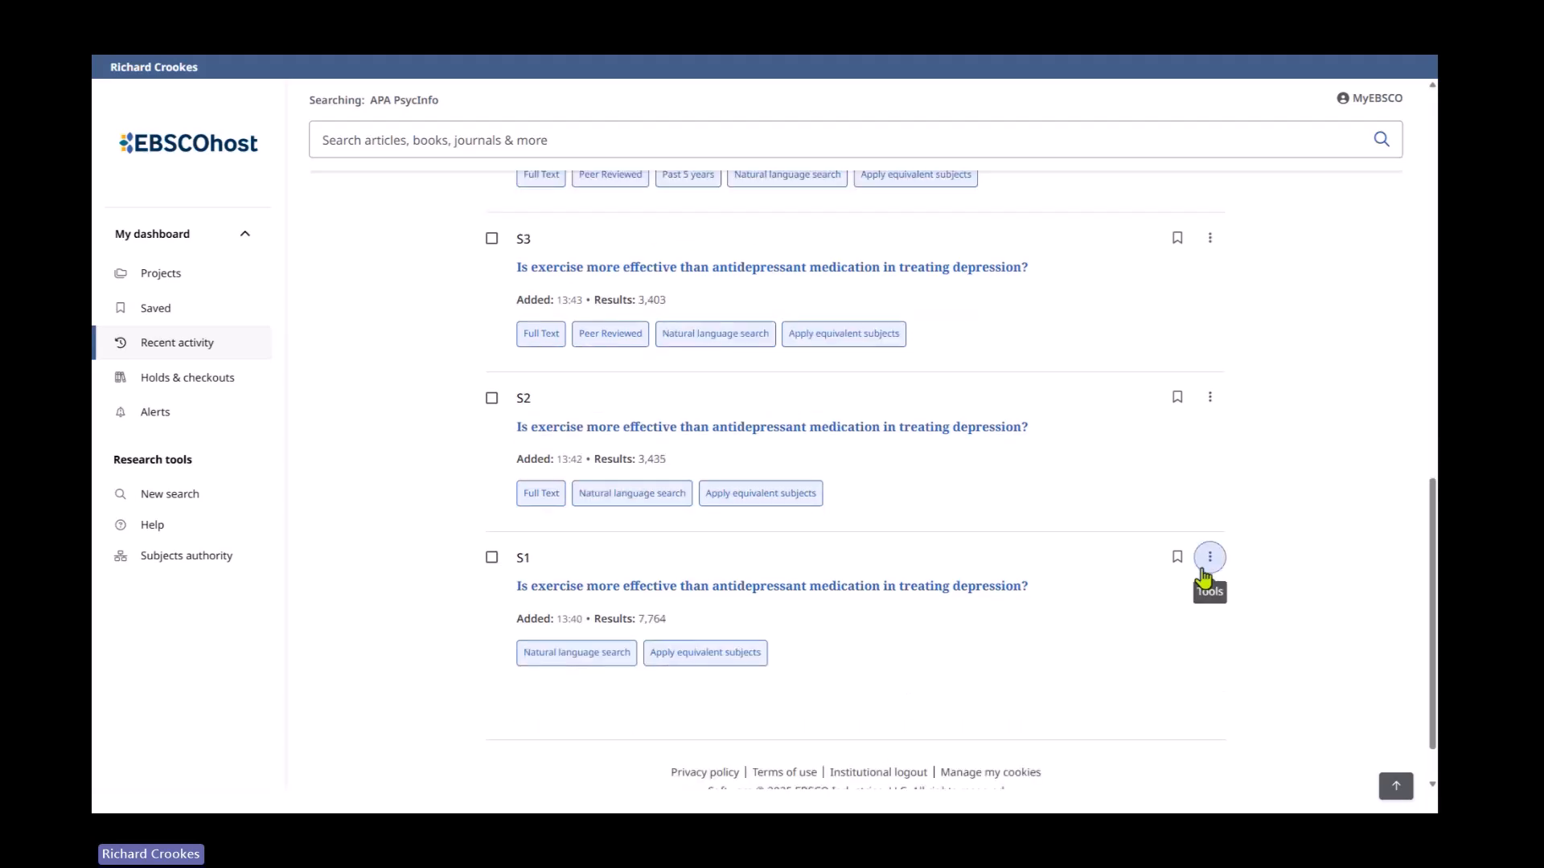
{"action": "left_click", "coordinate": [1206, 573]}
{"action": "left_click", "coordinate": [1134, 655]}
{"action": "left_click", "coordinate": [941, 496]}
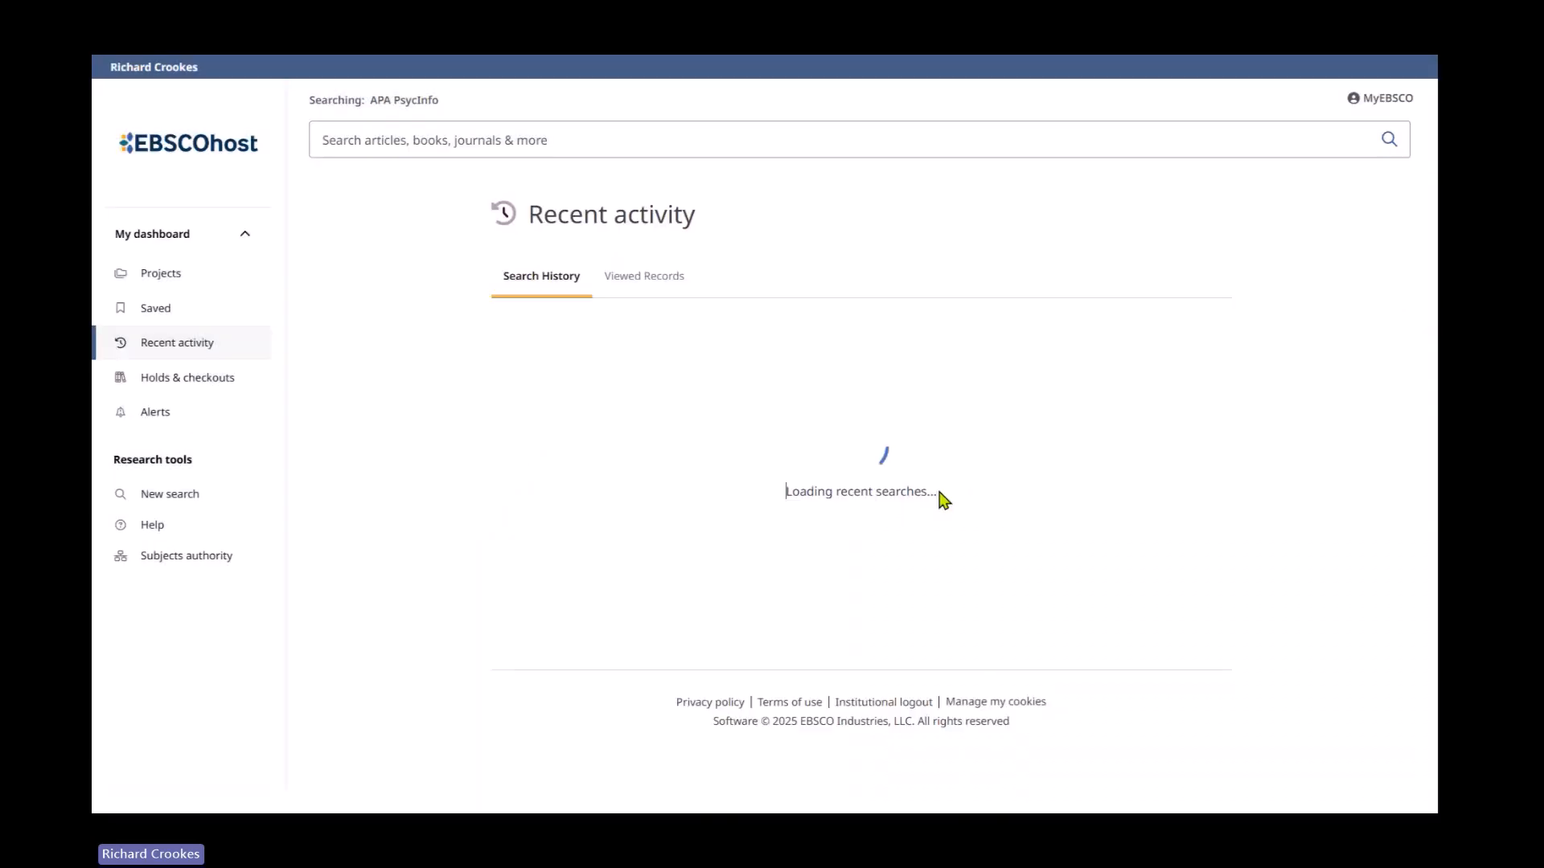
Delete the exercise versus antidepressant search limited only to Full Text from the search history
{"action": "scroll", "coordinate": [1019, 699], "scroll_direction": "down", "scroll_amount": 10}
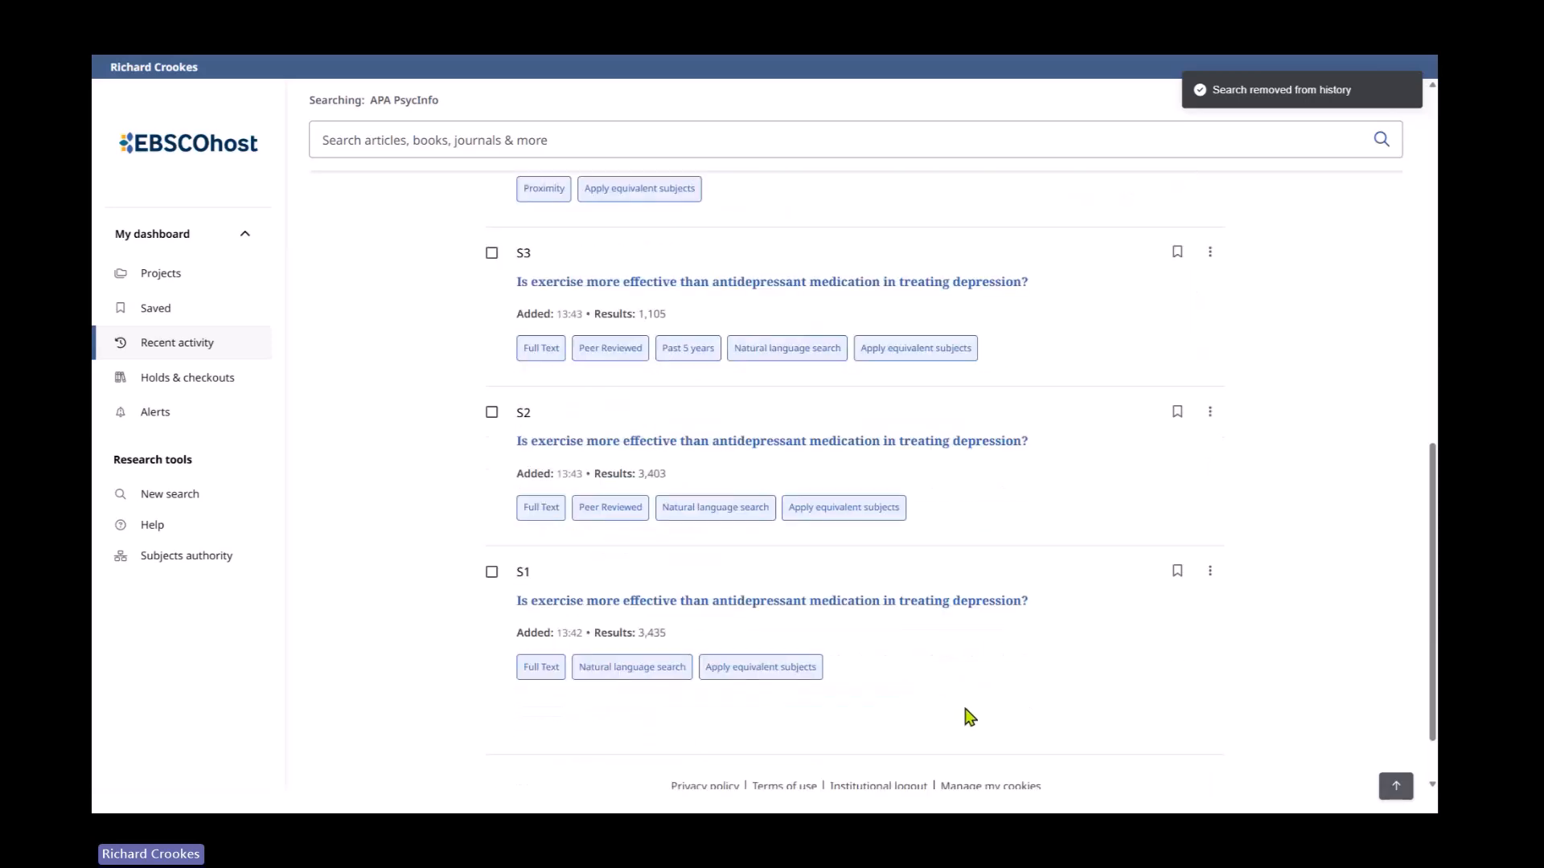
{"action": "scroll", "coordinate": [969, 716], "scroll_direction": "down", "scroll_amount": 1}
{"action": "left_click", "coordinate": [1209, 501]}
{"action": "left_click", "coordinate": [1138, 612]}
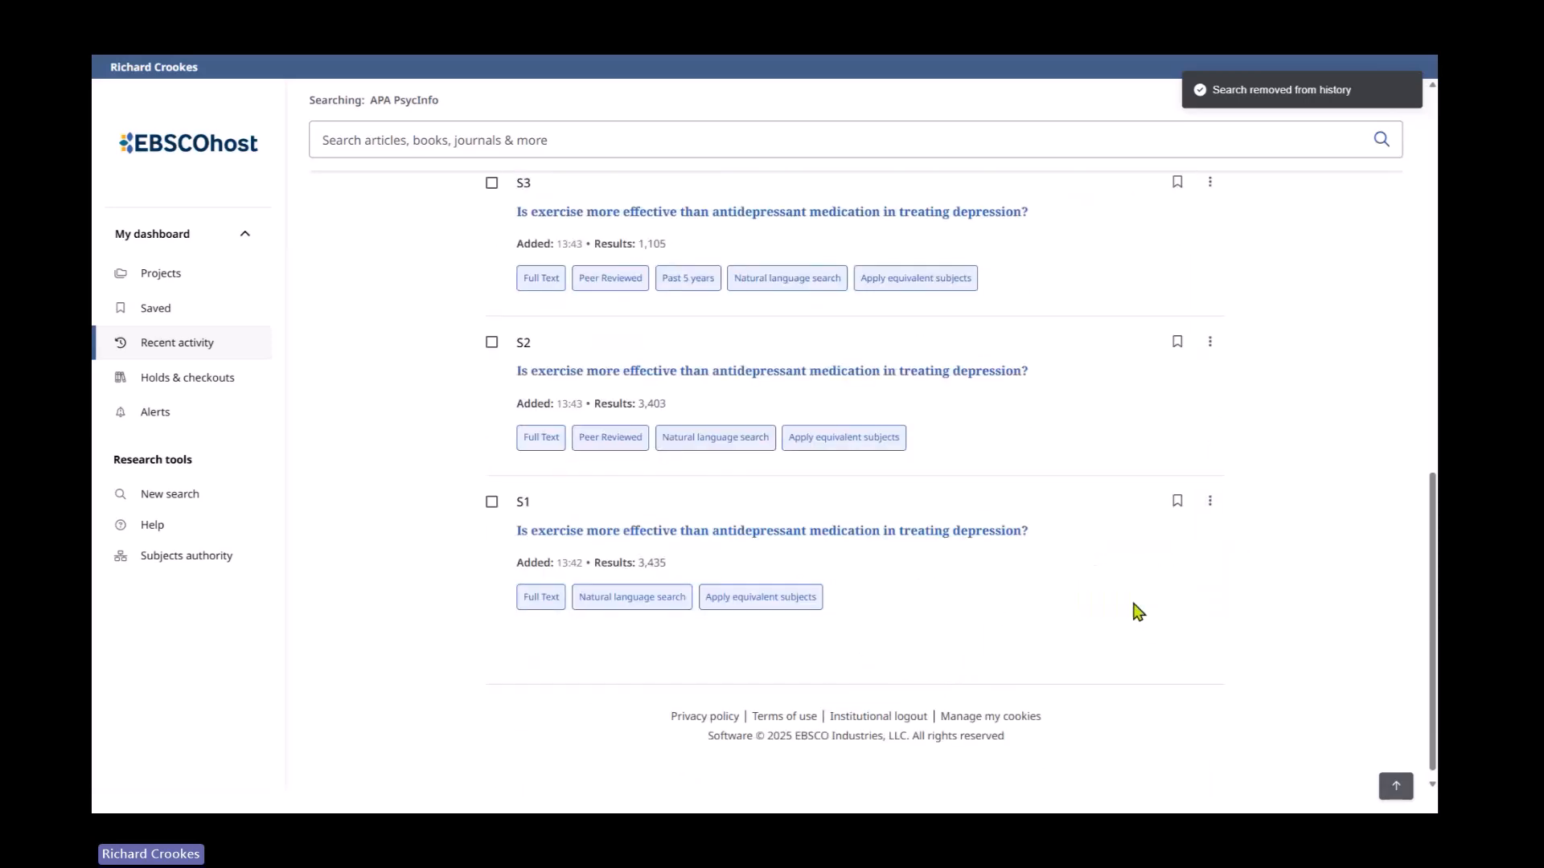
{"action": "left_click", "coordinate": [908, 497]}
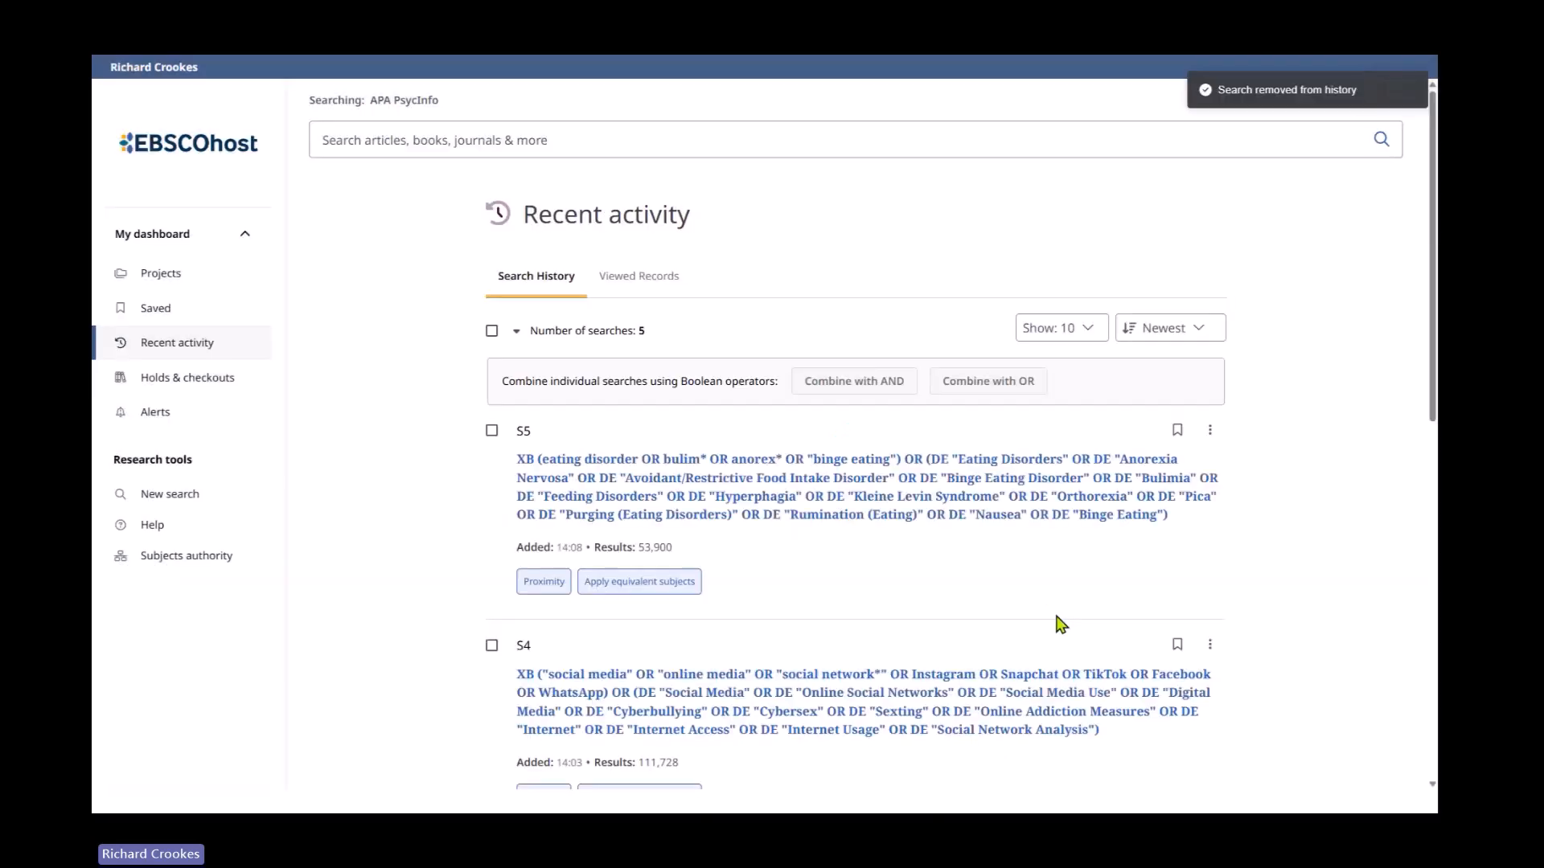
Delete the exercise versus antidepressant search limited to Full Text and Peer Reviewed, without a date limit, from the history
{"action": "scroll", "coordinate": [958, 644], "scroll_direction": "down", "scroll_amount": 10}
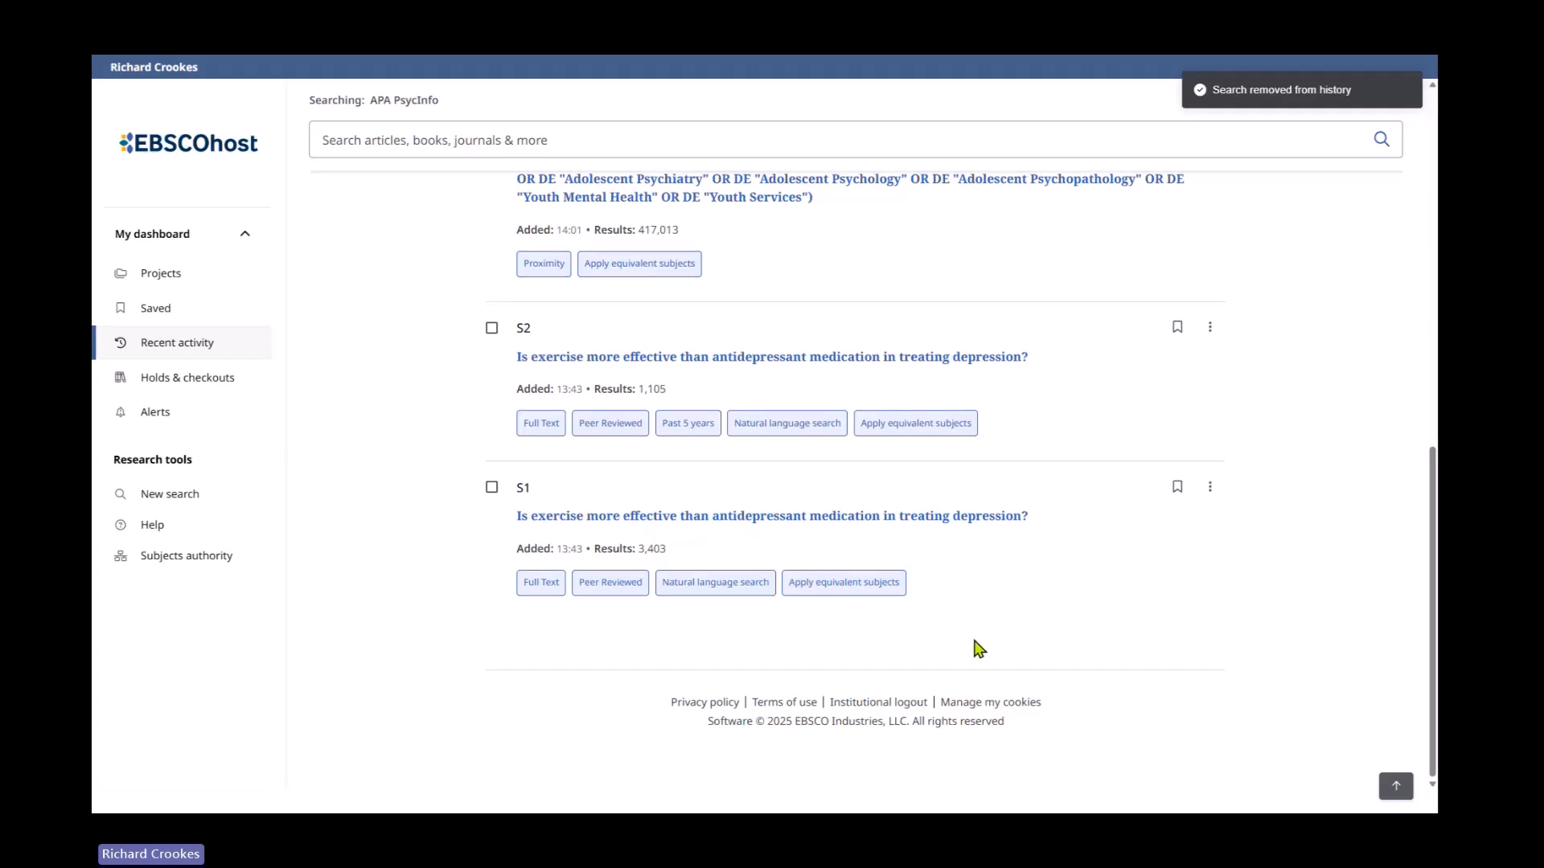
{"action": "left_click", "coordinate": [1210, 487]}
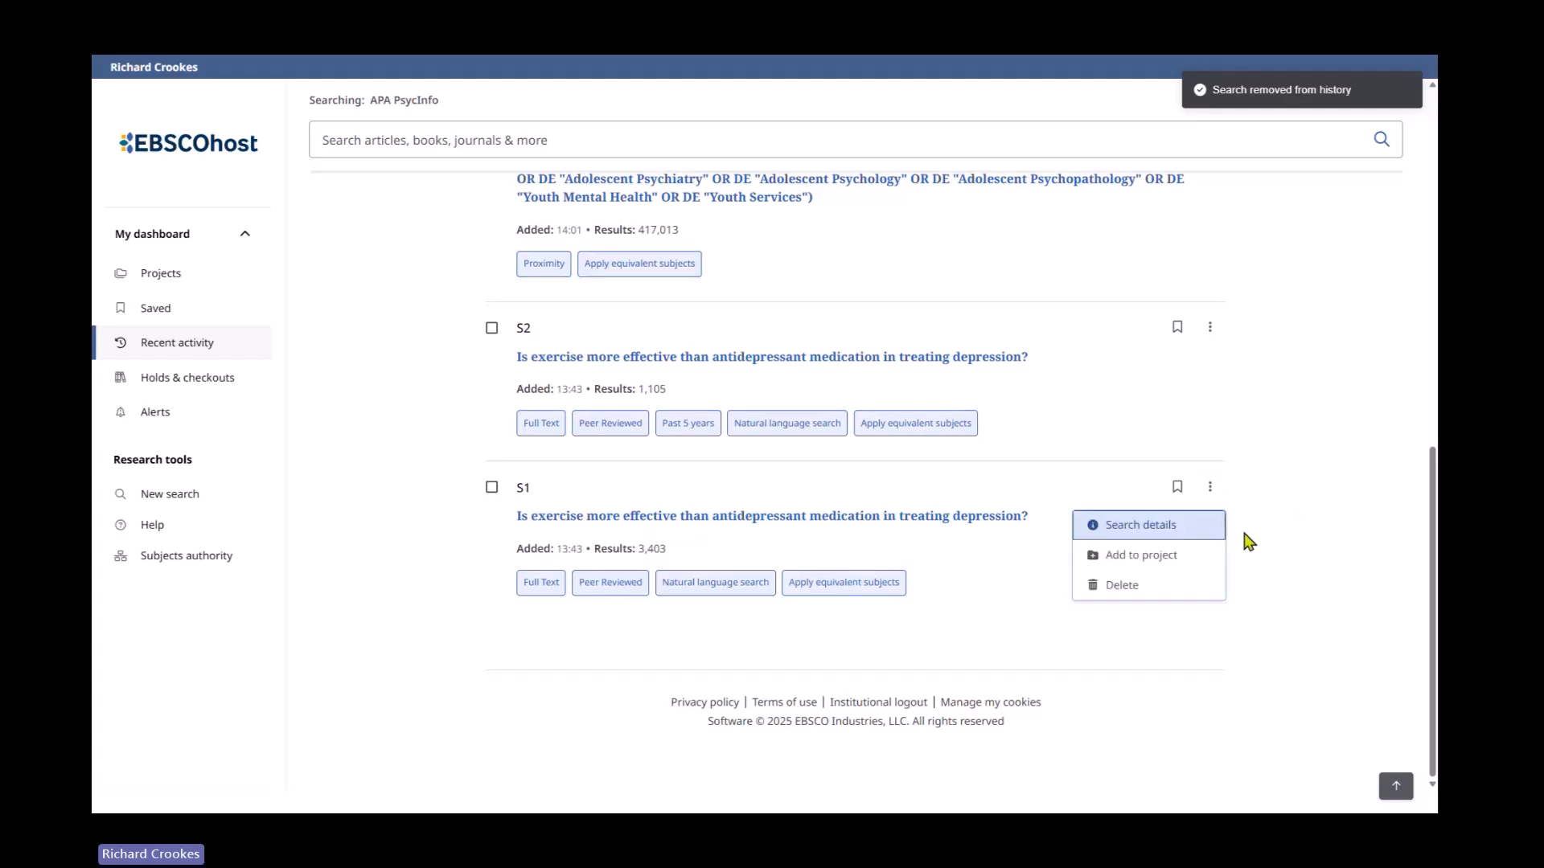
{"action": "left_click", "coordinate": [1147, 587]}
{"action": "left_click", "coordinate": [917, 490]}
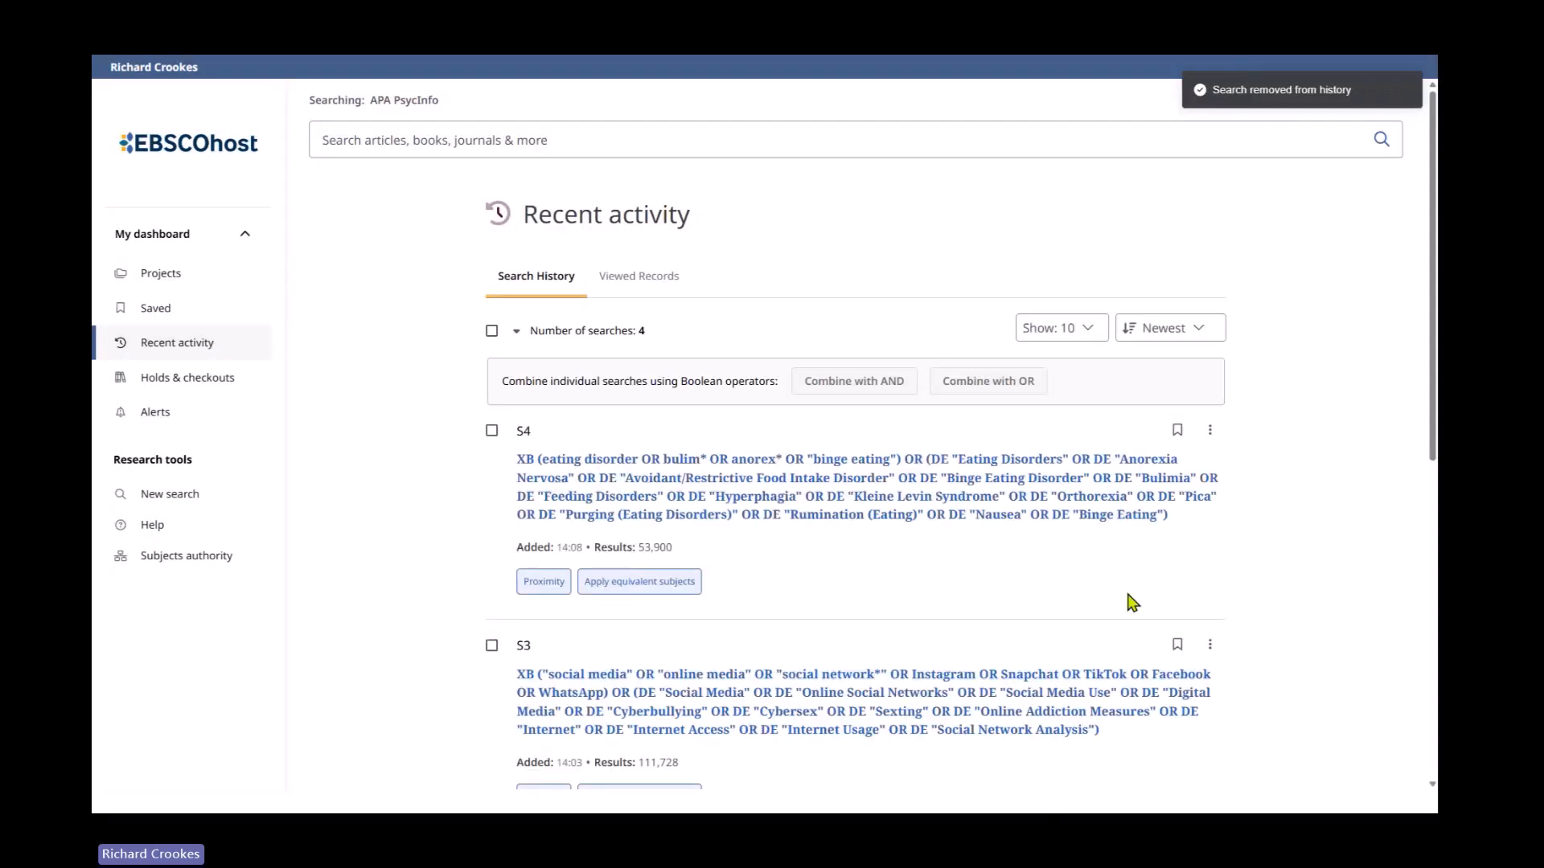
Delete the exercise versus antidepressant search limited to the past 5 years, and check the searches left in the history
{"action": "scroll", "coordinate": [1126, 611], "scroll_direction": "down", "scroll_amount": 8}
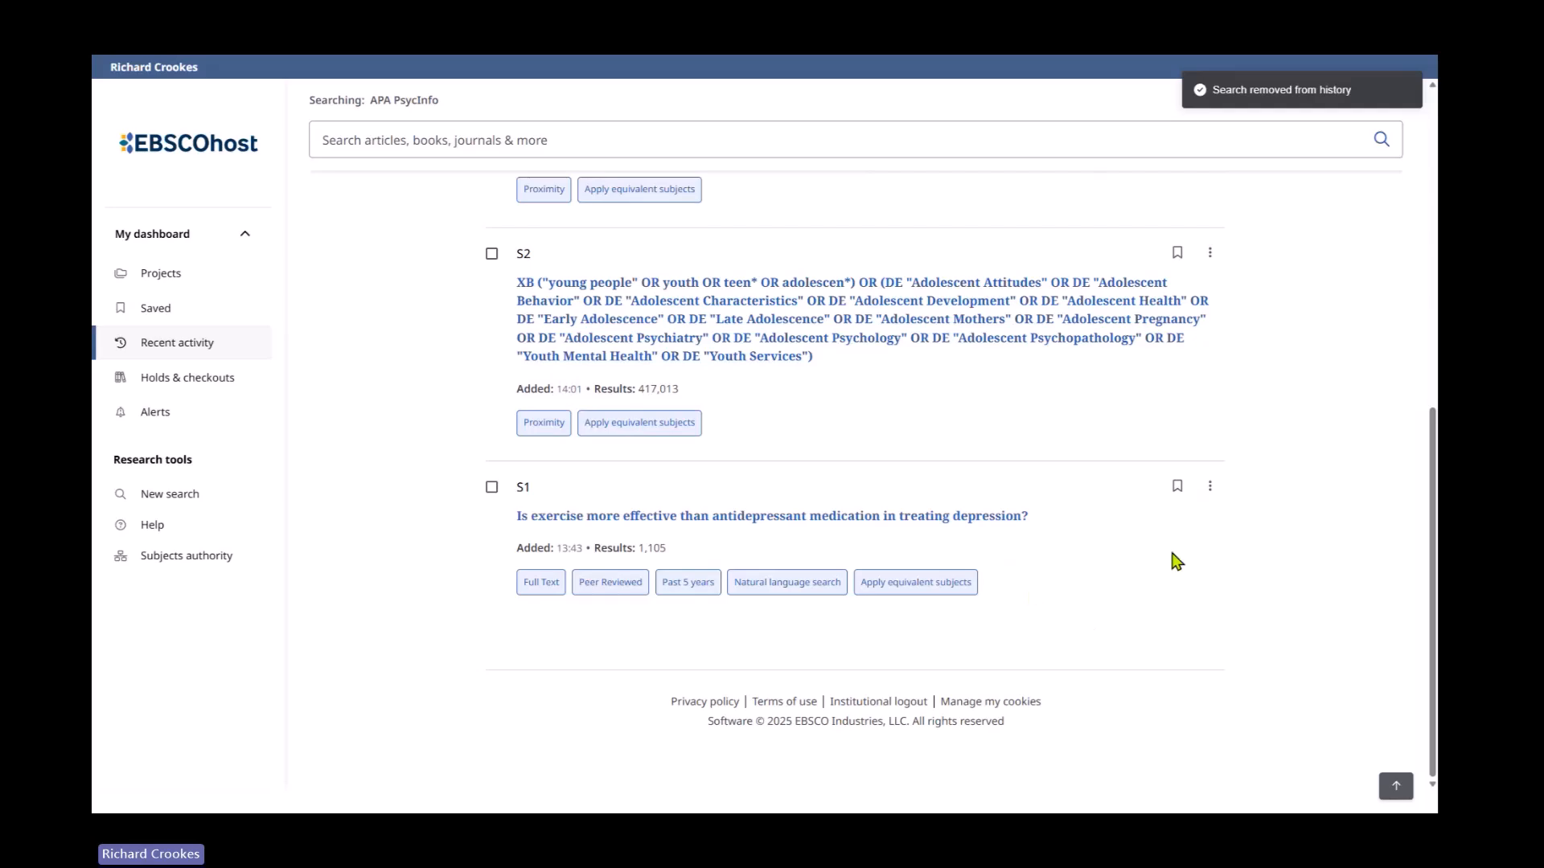
{"action": "left_click", "coordinate": [1210, 487]}
{"action": "left_click", "coordinate": [1142, 590]}
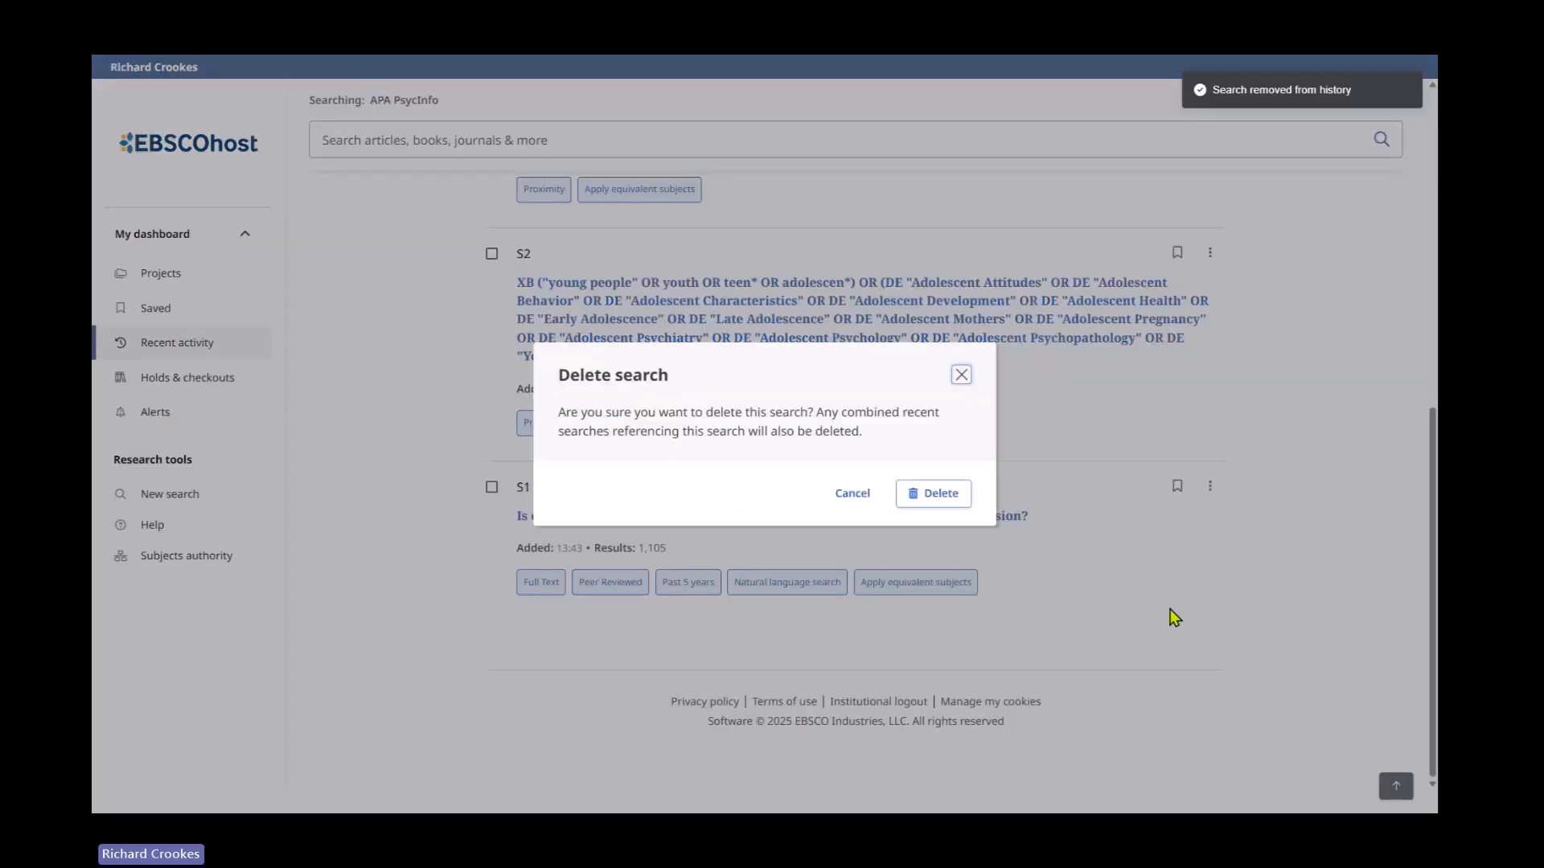
{"action": "left_click", "coordinate": [949, 500]}
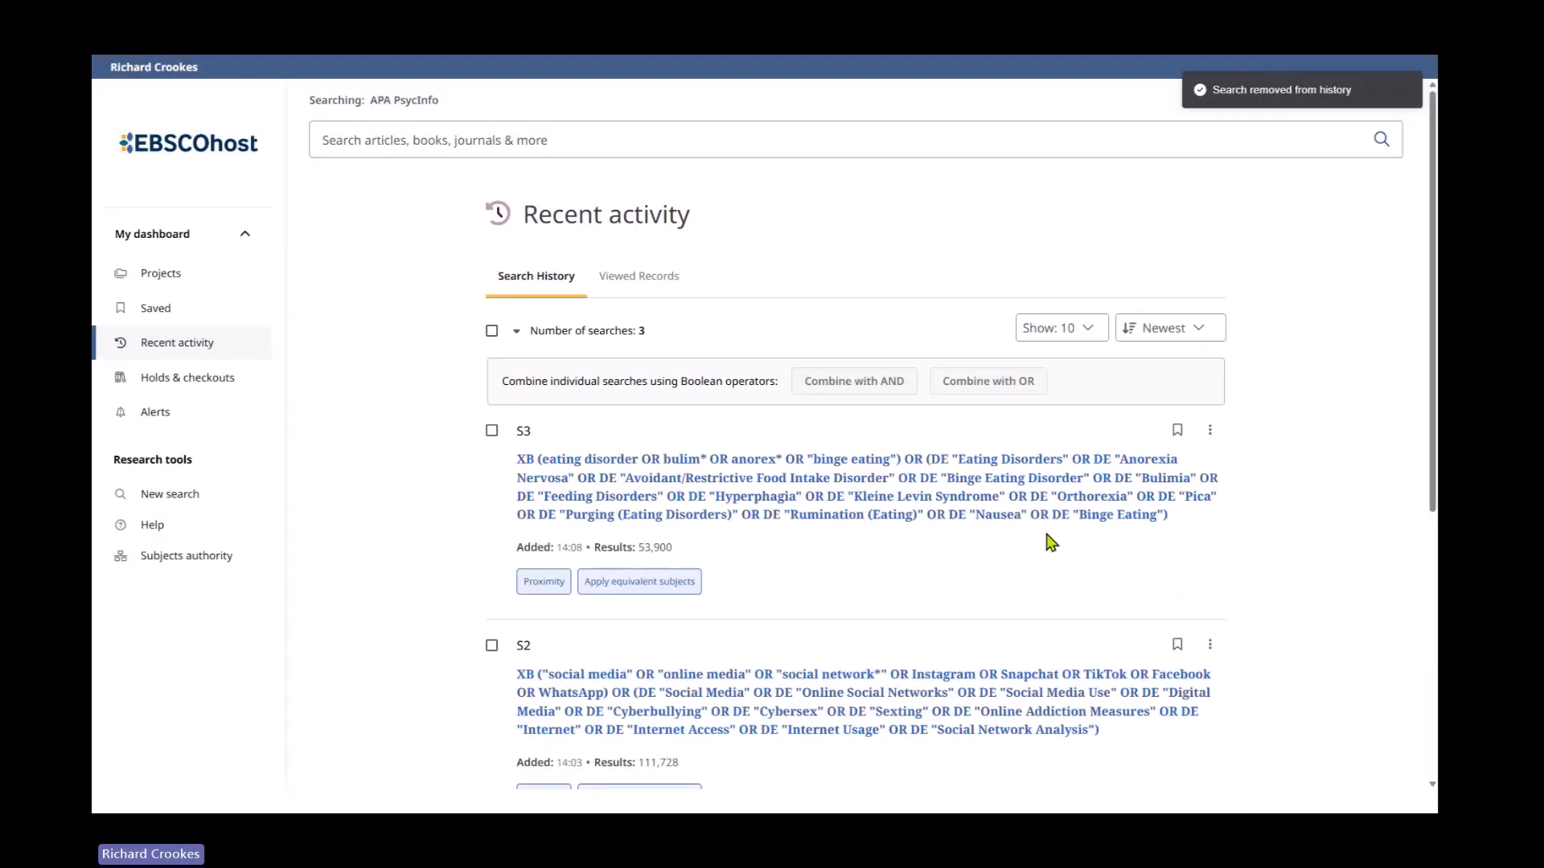
{"action": "scroll", "coordinate": [672, 551], "scroll_direction": "down", "scroll_amount": 5}
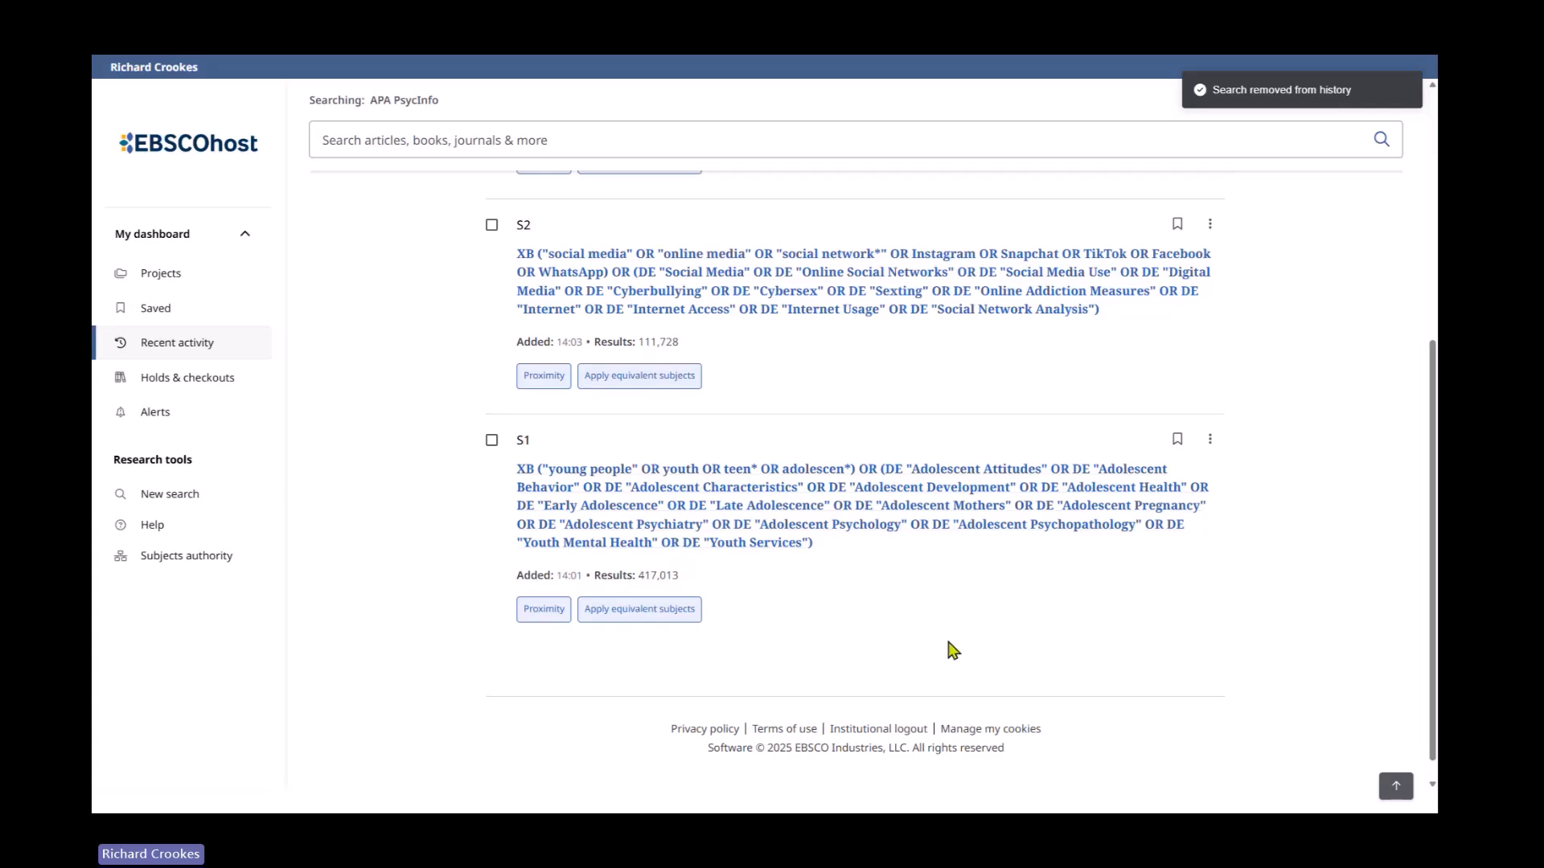
{"action": "scroll", "coordinate": [1123, 624], "scroll_direction": "up", "scroll_amount": 5}
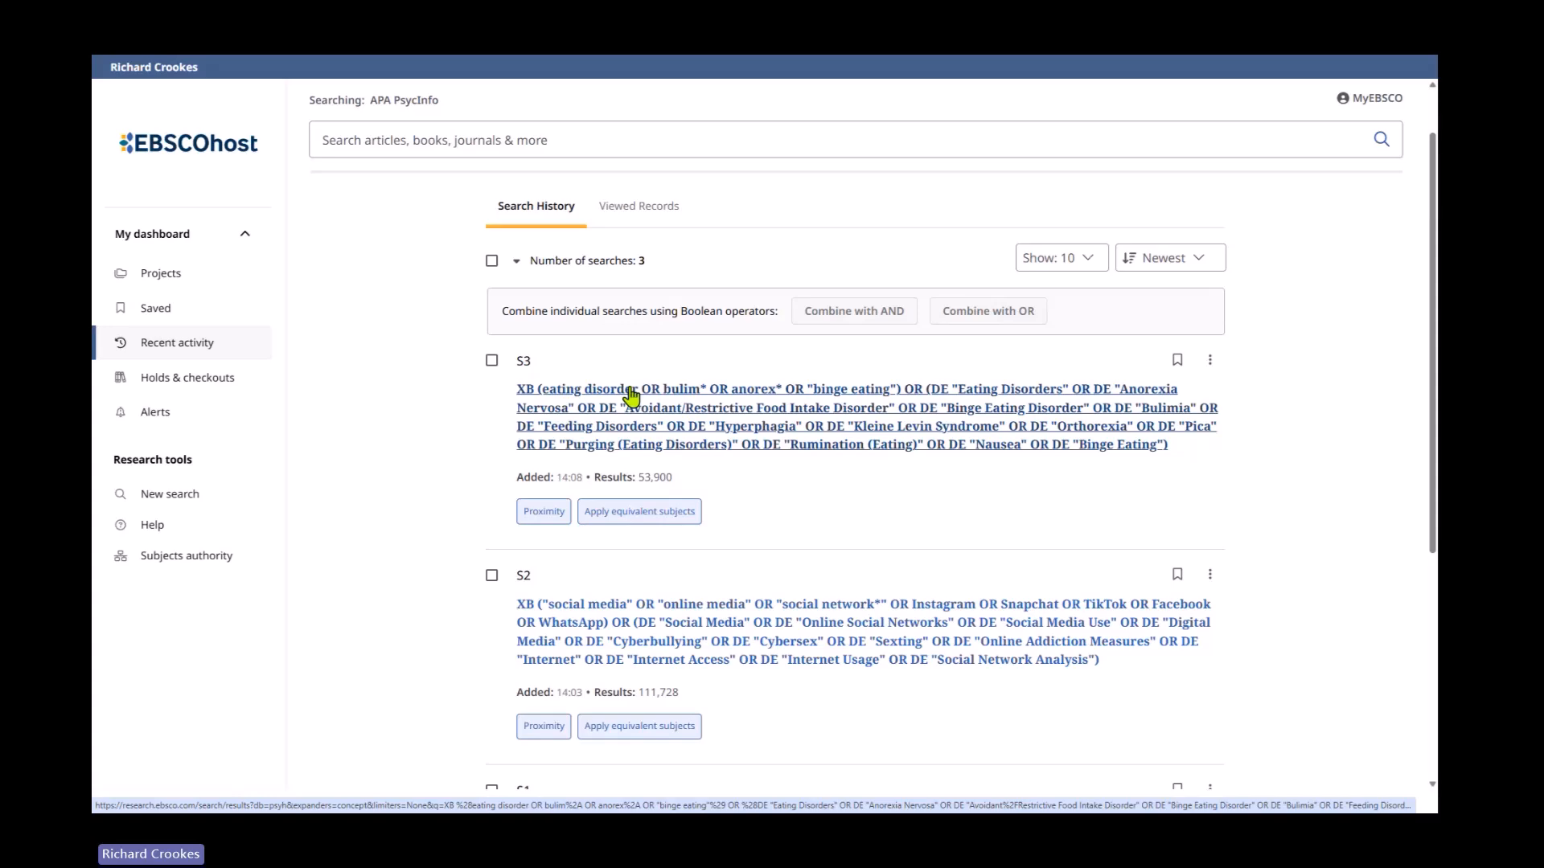
Sort the search history by oldest first and review the young people, social media and eating disorder searches
{"action": "scroll", "coordinate": [717, 527], "scroll_direction": "down", "scroll_amount": 2}
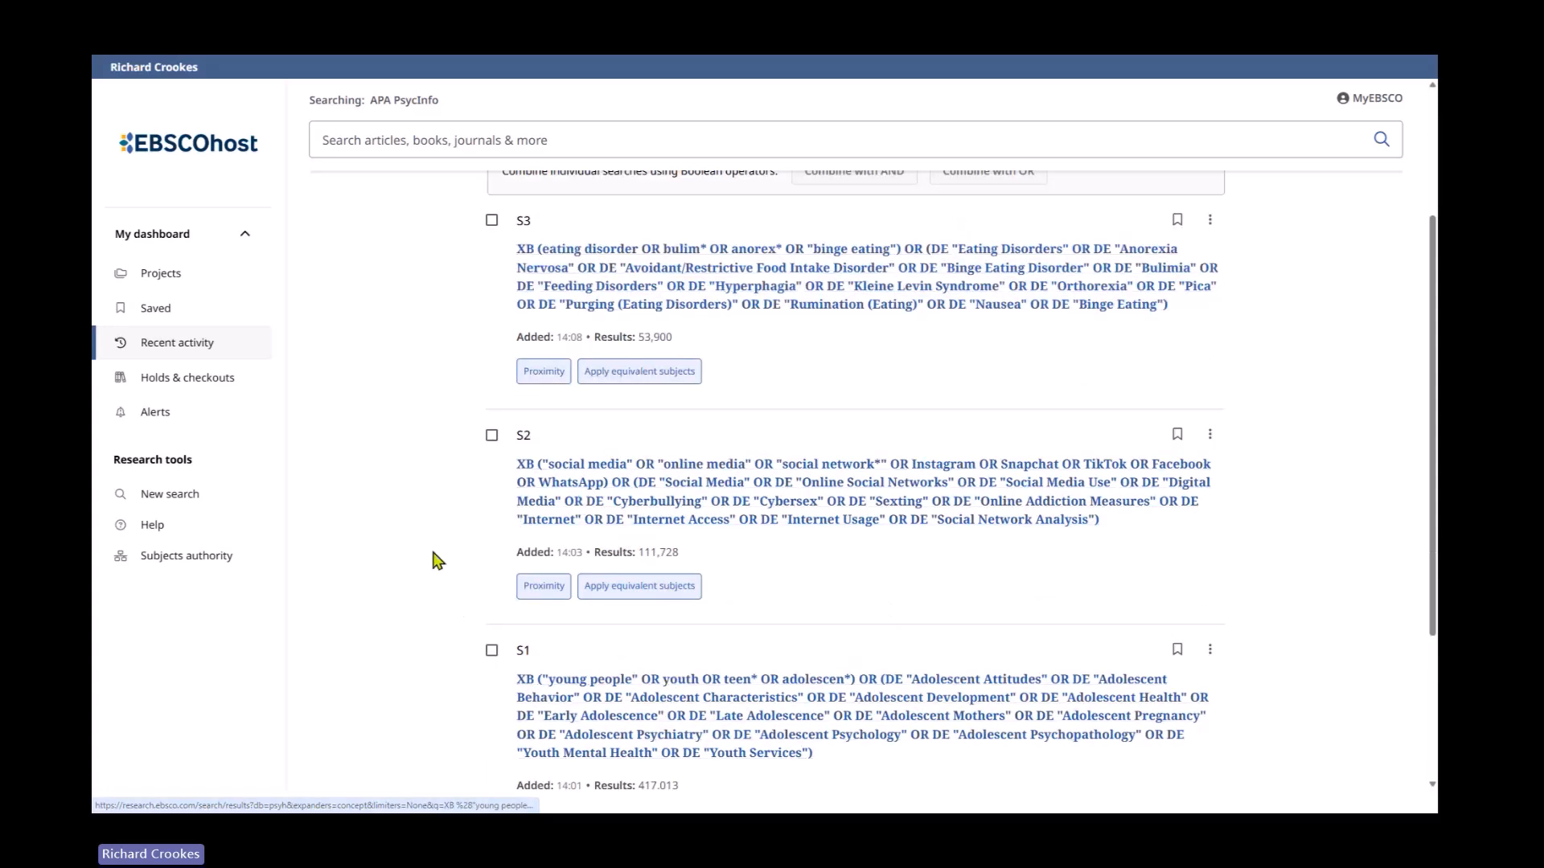
{"action": "scroll", "coordinate": [434, 563], "scroll_direction": "up", "scroll_amount": 3}
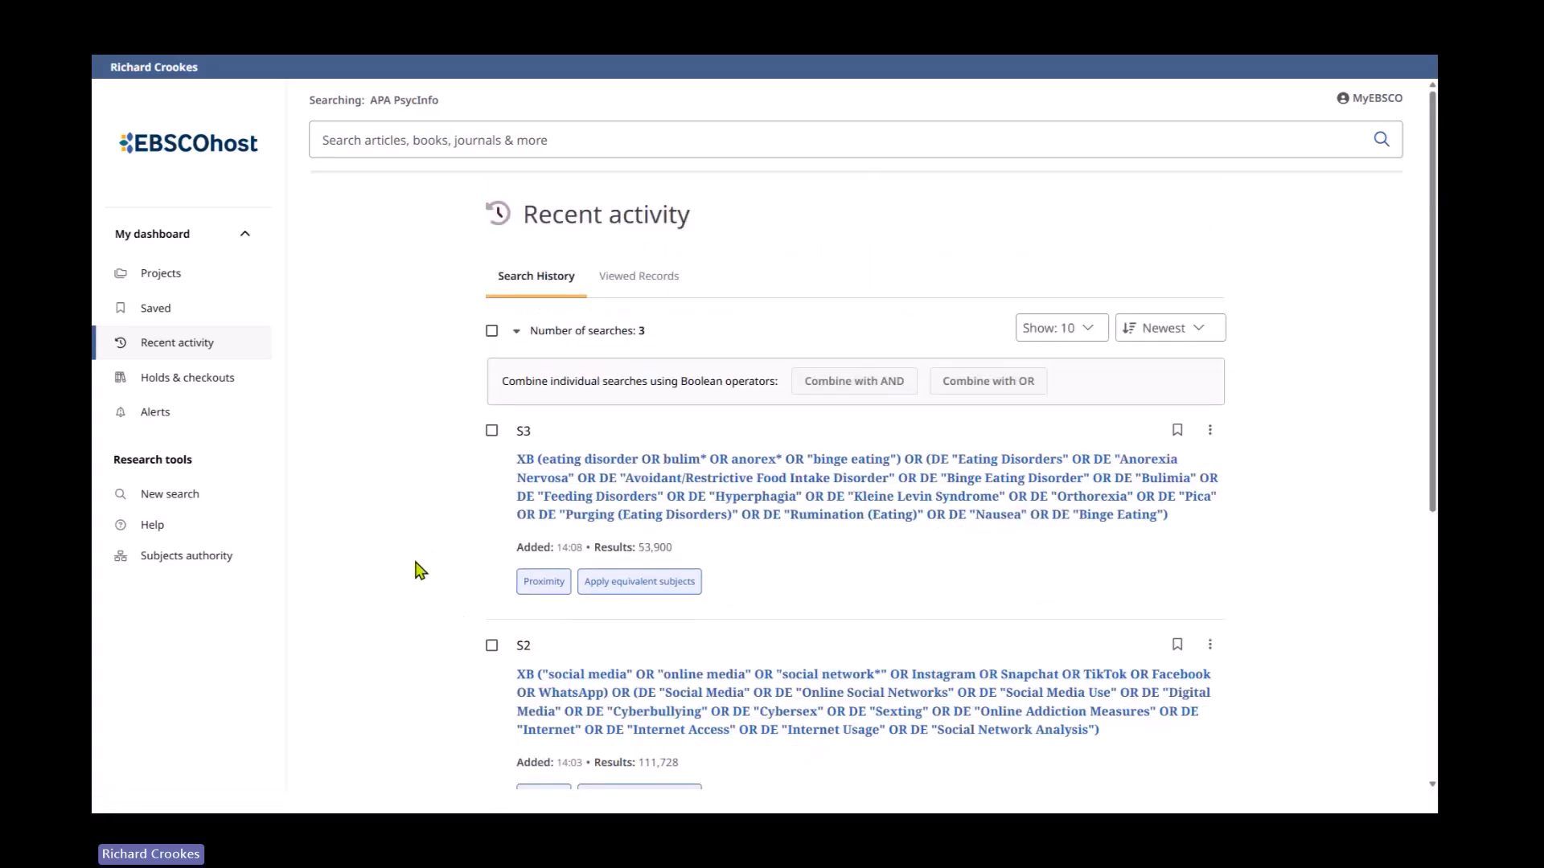
{"action": "left_click", "coordinate": [1158, 331]}
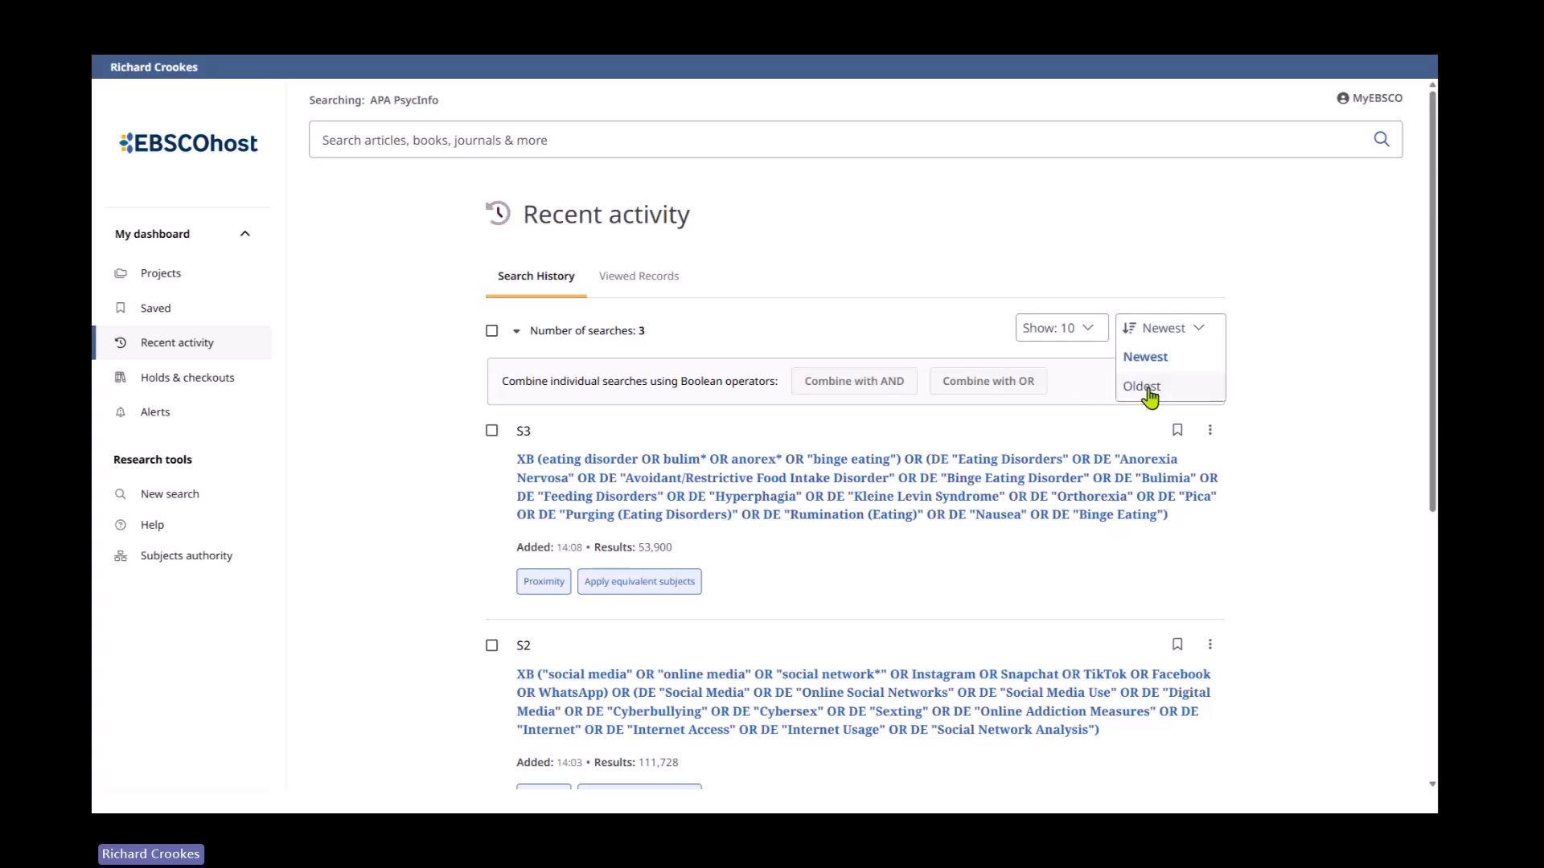
{"action": "left_click", "coordinate": [1146, 387]}
{"action": "scroll", "coordinate": [394, 691], "scroll_direction": "down", "scroll_amount": 5}
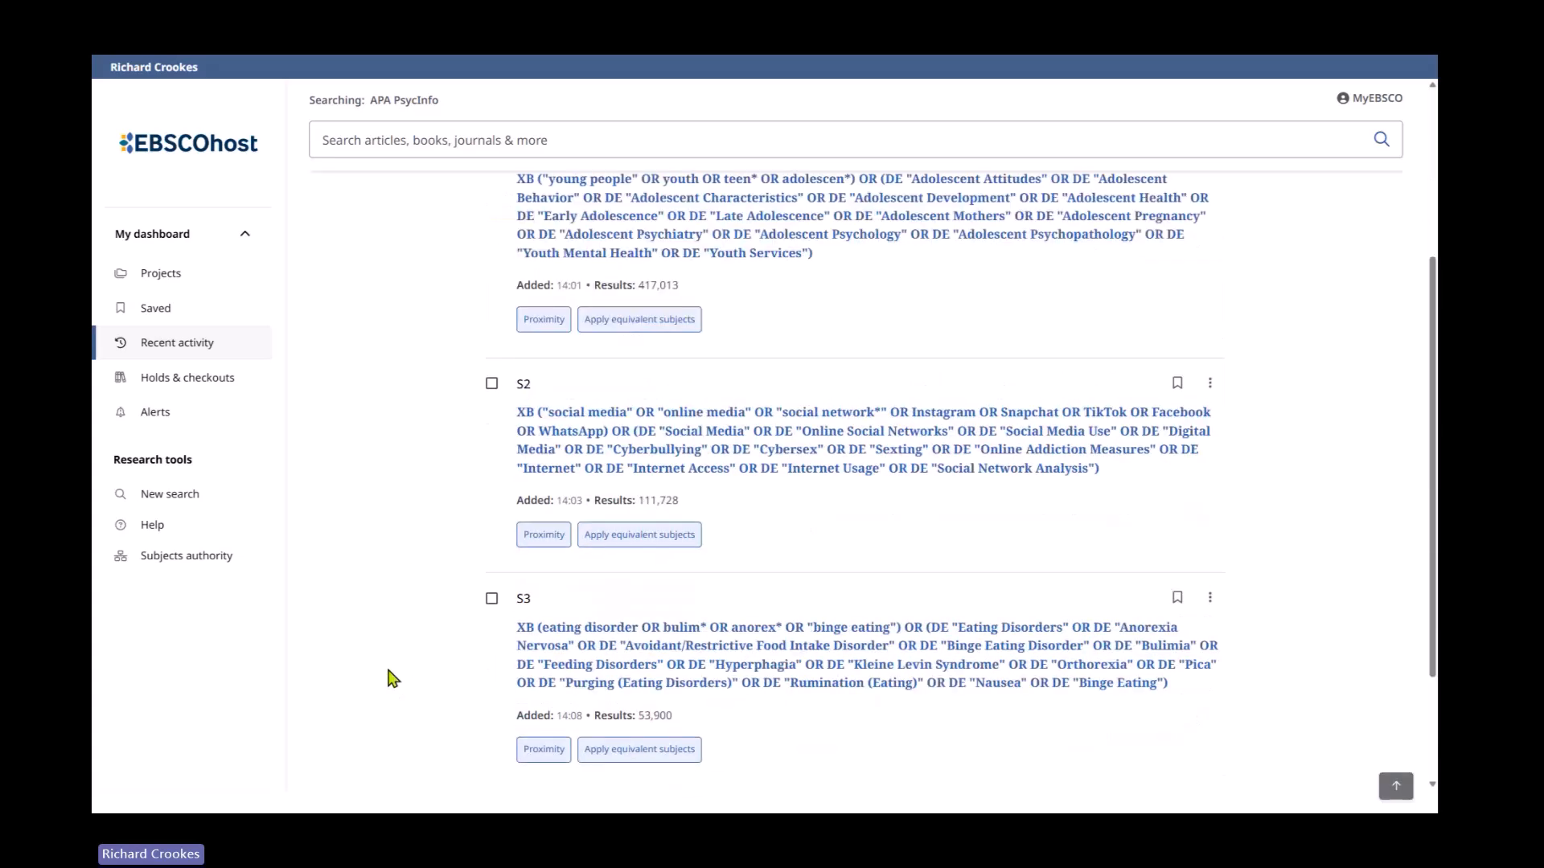
{"action": "scroll", "coordinate": [388, 739], "scroll_direction": "up", "scroll_amount": 5}
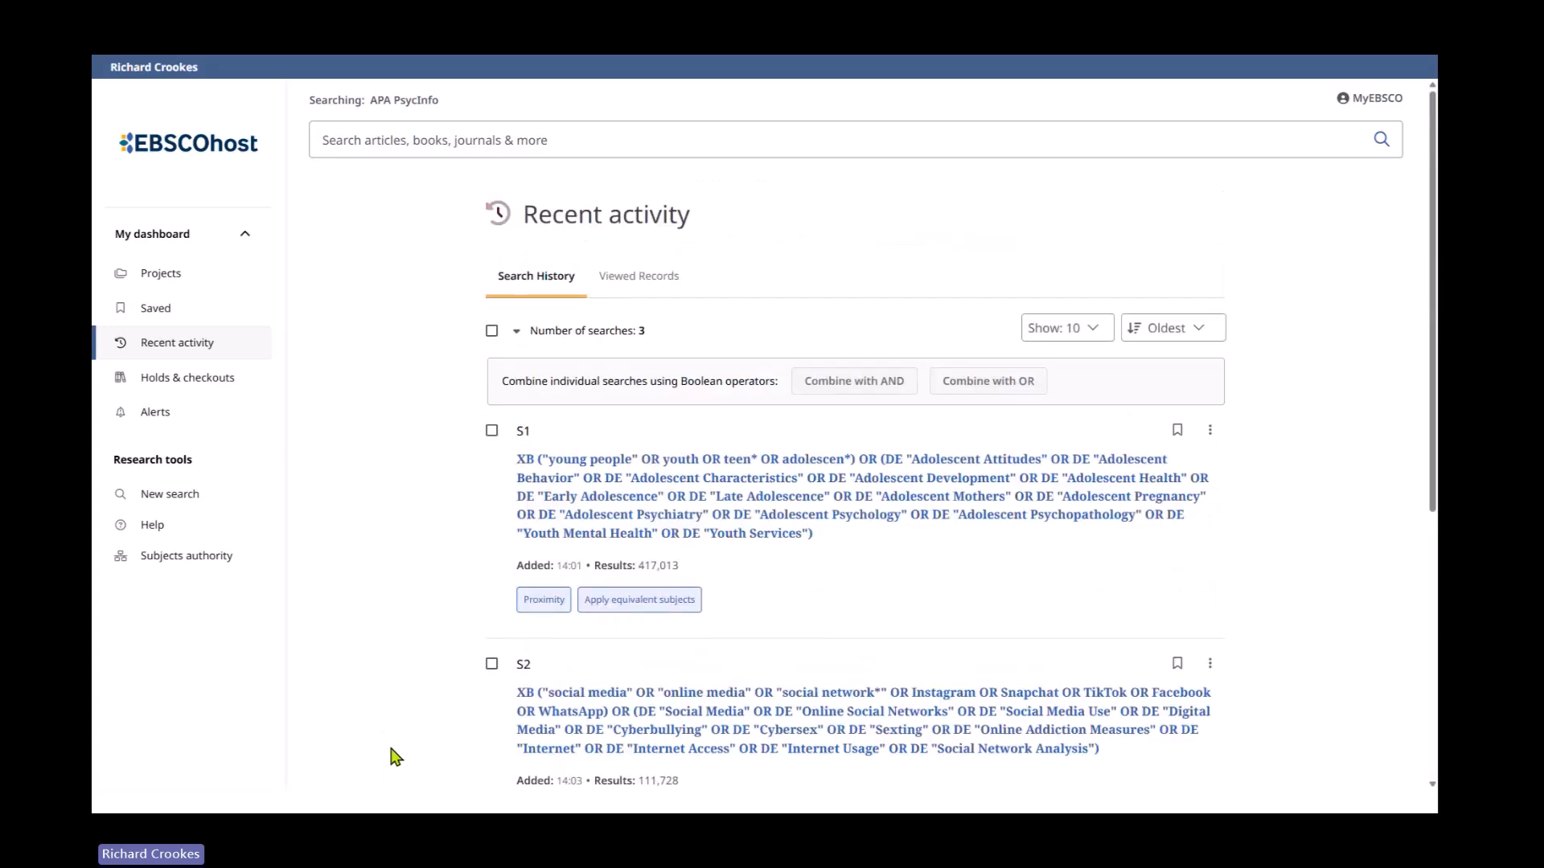
Try combining searches S1, S2 and S3 with AND, and clear the combined query from the search box
{"action": "left_click", "coordinate": [491, 332]}
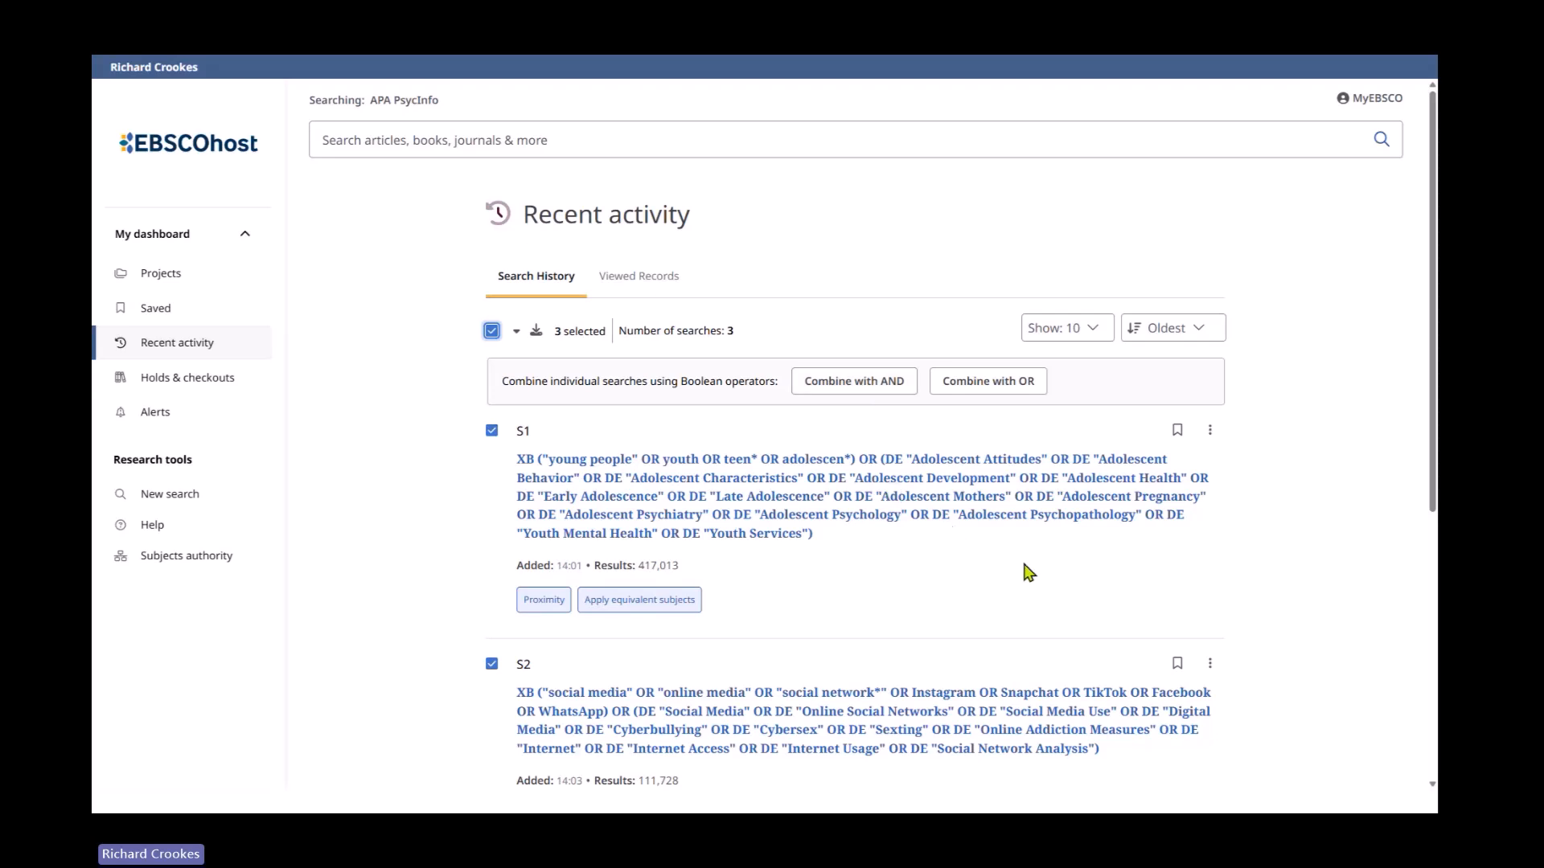
{"action": "scroll", "coordinate": [1030, 572], "scroll_direction": "down", "scroll_amount": 1}
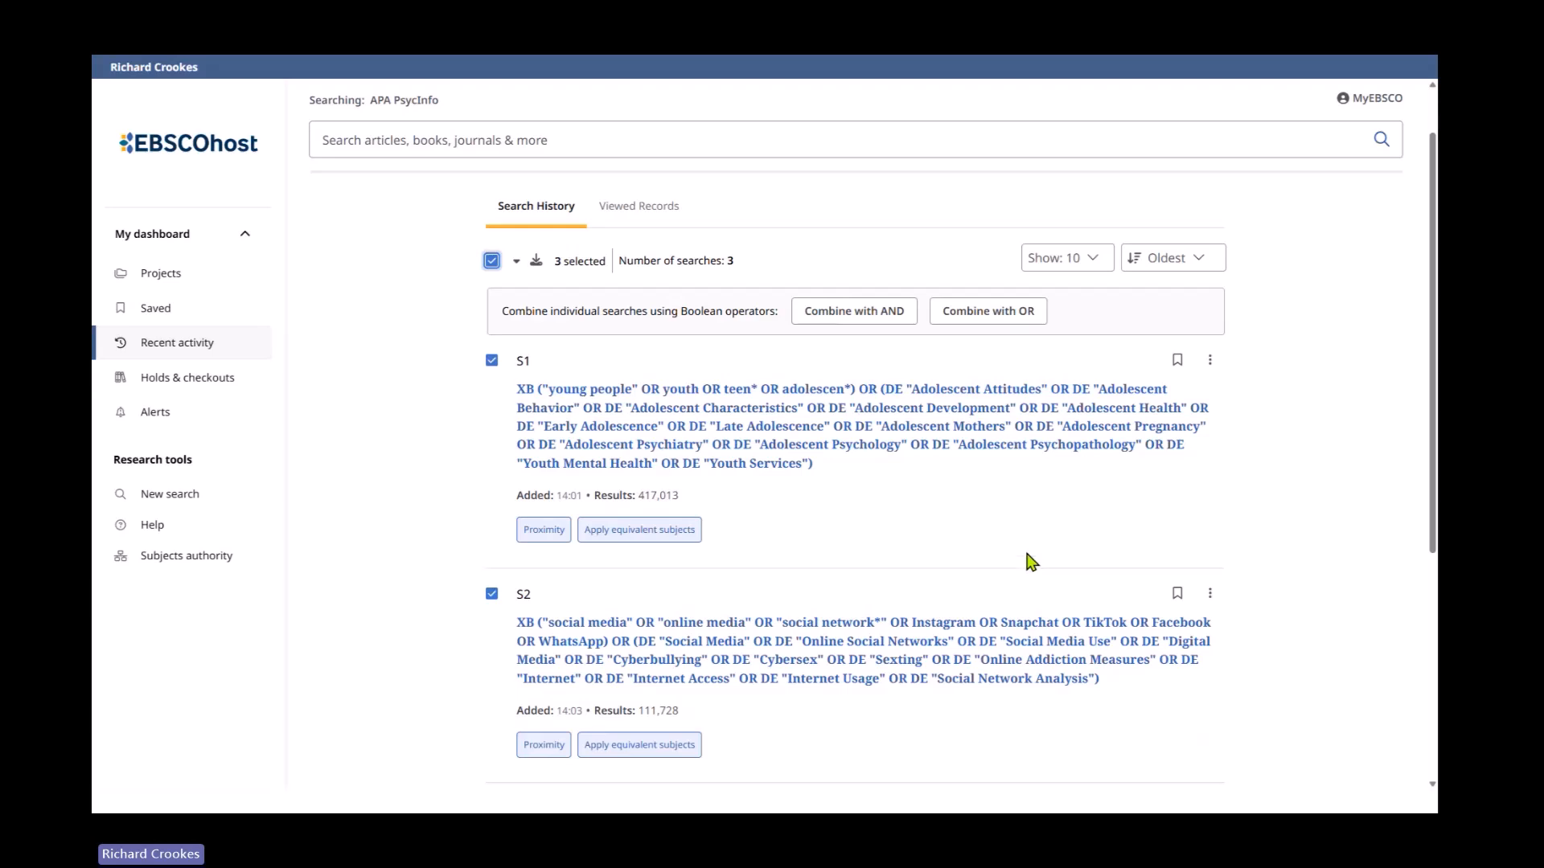
{"action": "scroll", "coordinate": [1005, 592], "scroll_direction": "up", "scroll_amount": 1}
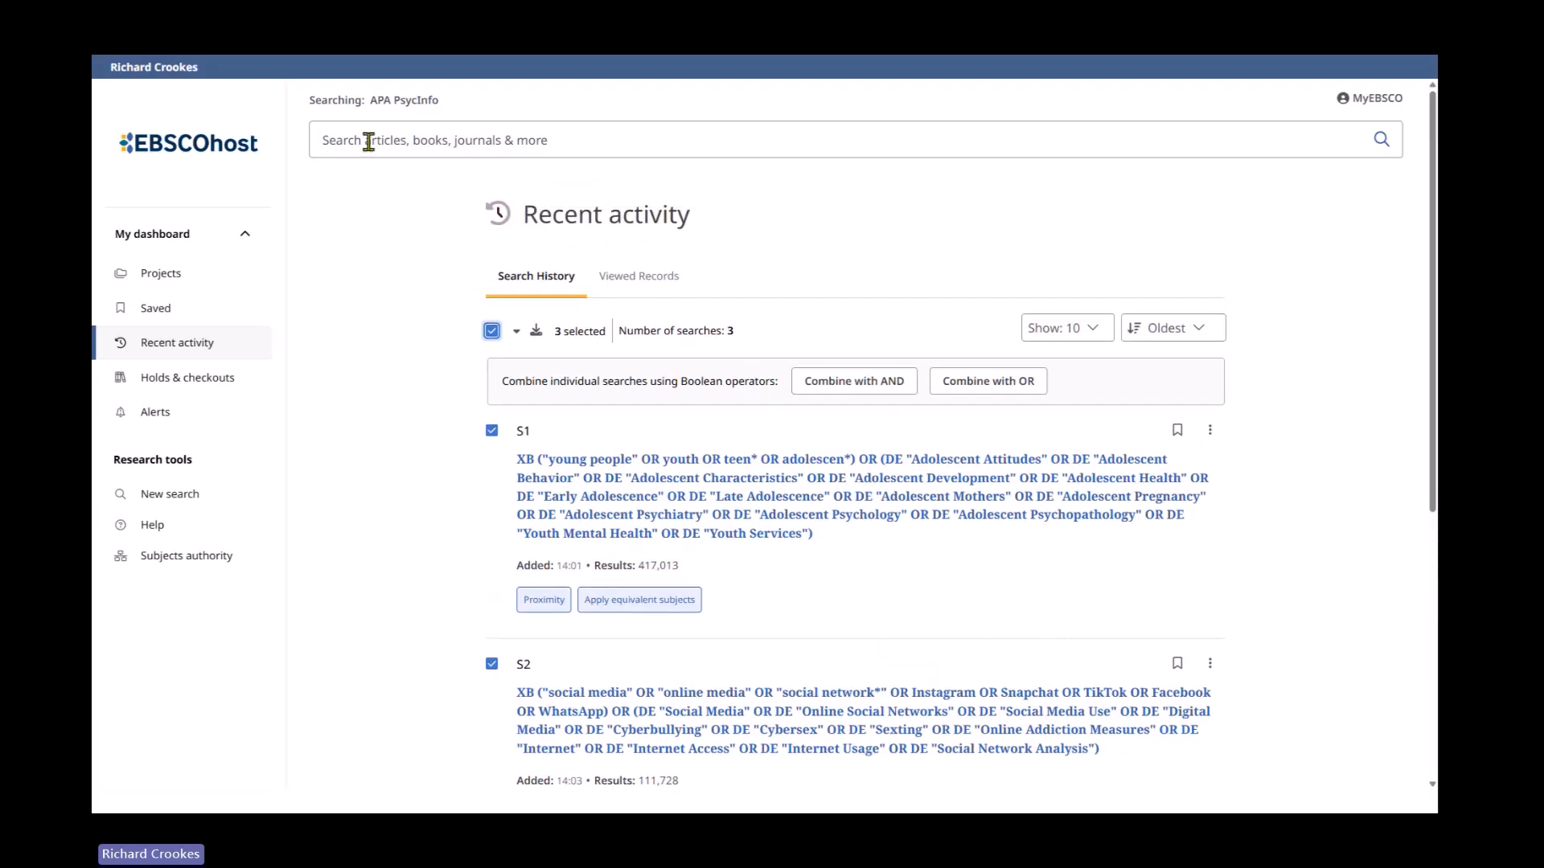
{"action": "left_click", "coordinate": [592, 137]}
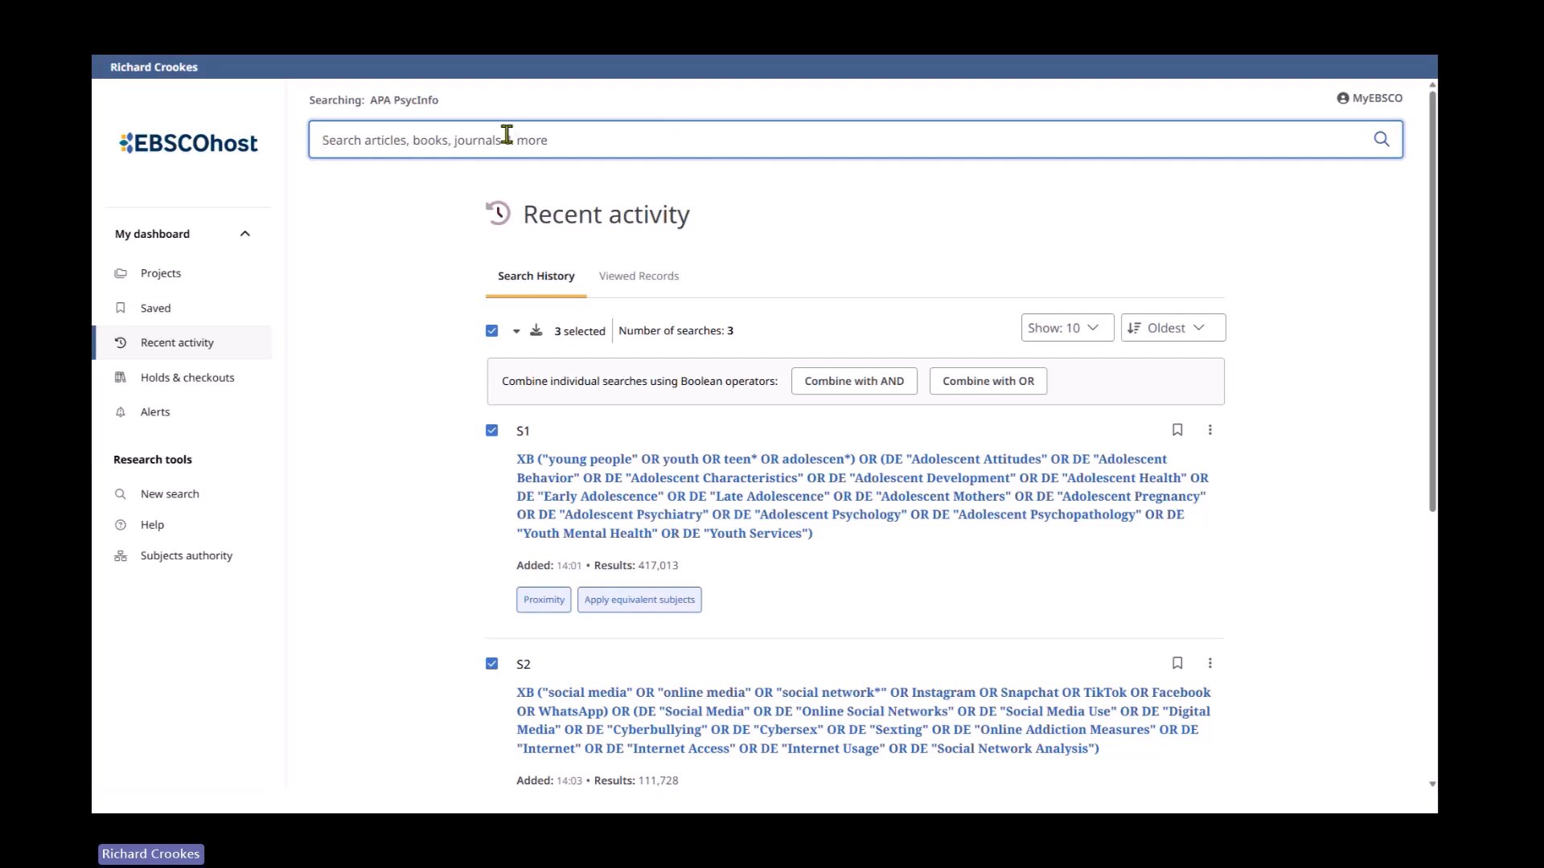
{"action": "left_click", "coordinate": [491, 330]}
{"action": "left_click", "coordinate": [492, 330]}
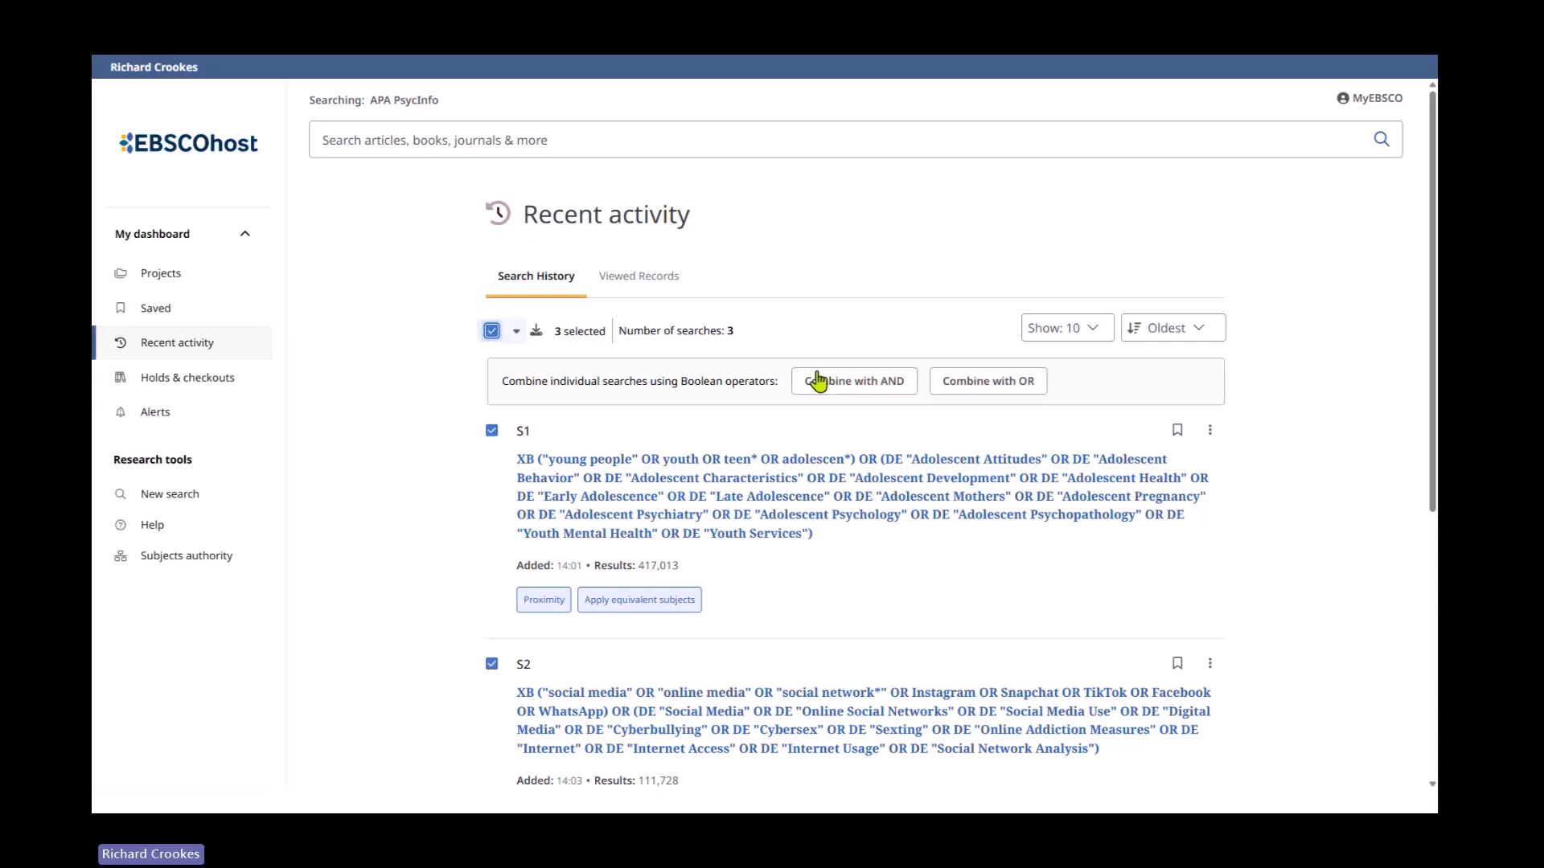
{"action": "left_click", "coordinate": [818, 381]}
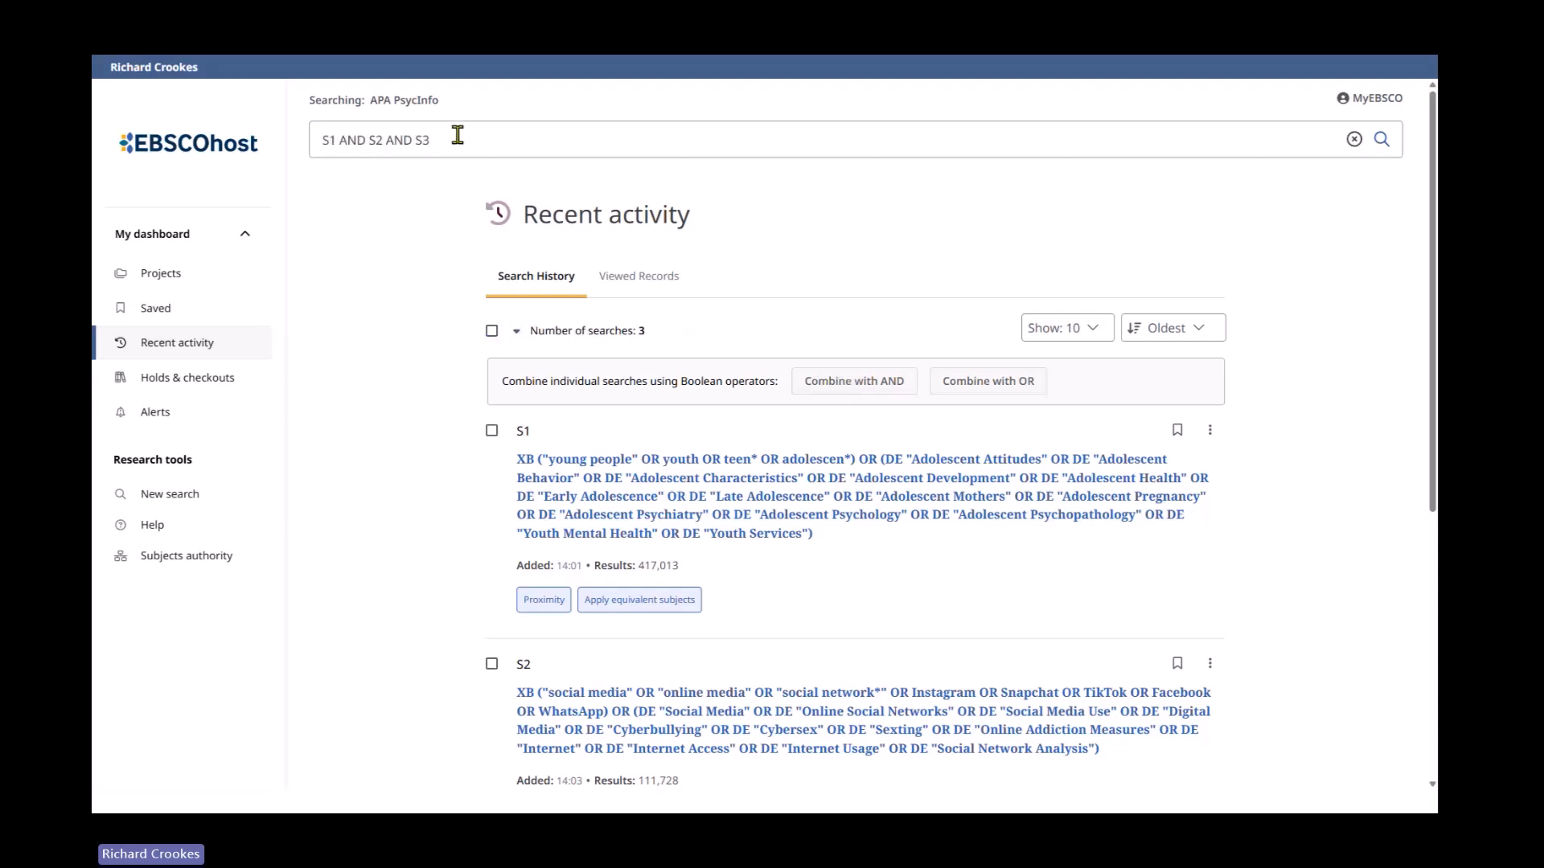
{"action": "left_click_drag", "start_coordinate": [458, 135], "coordinate": [316, 138]}
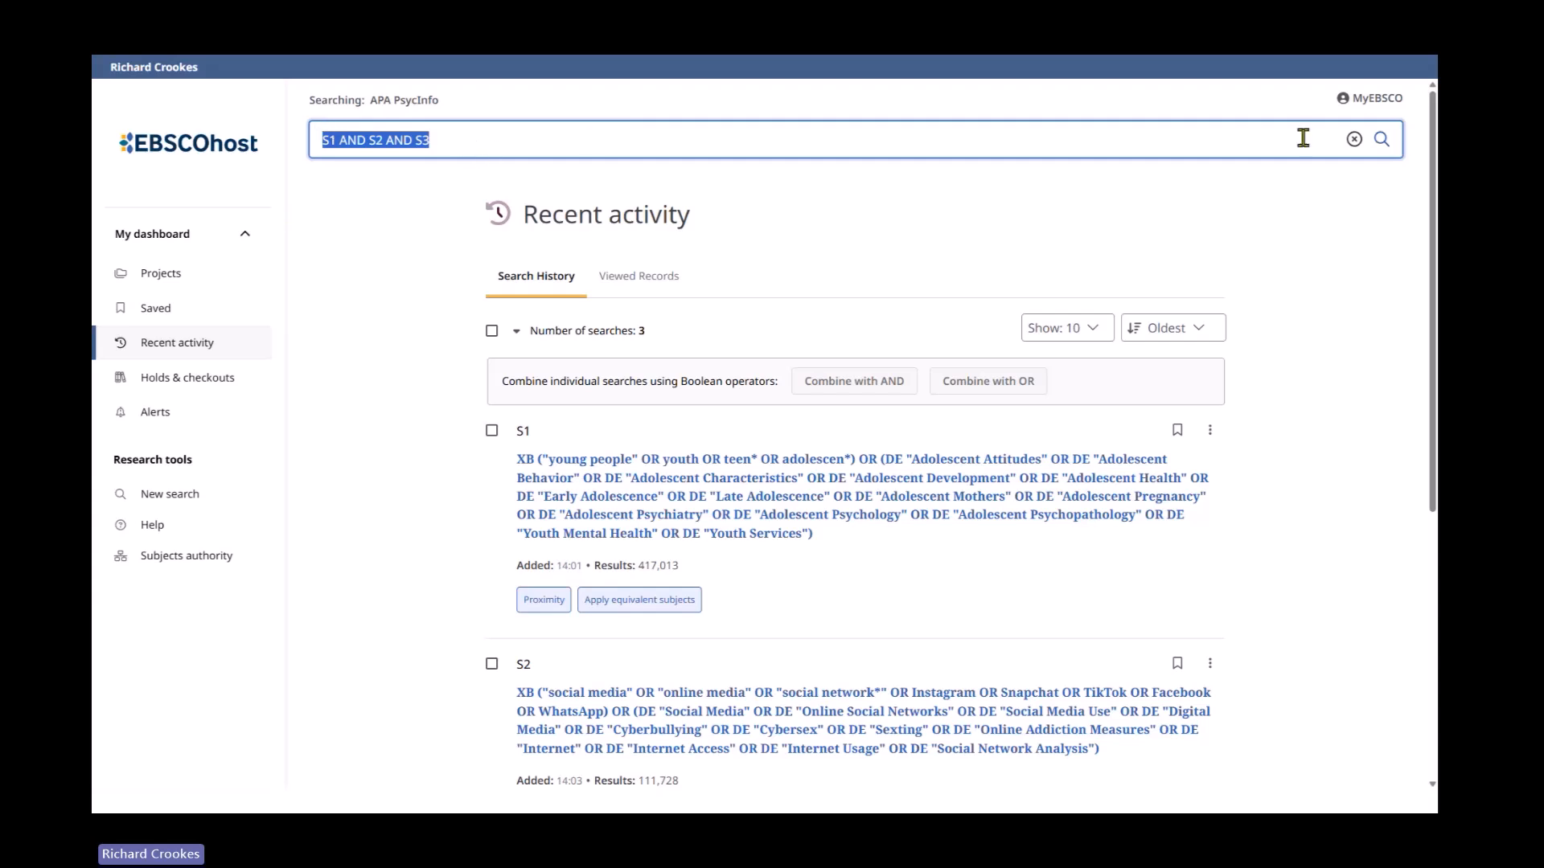
{"action": "left_click", "coordinate": [1354, 139]}
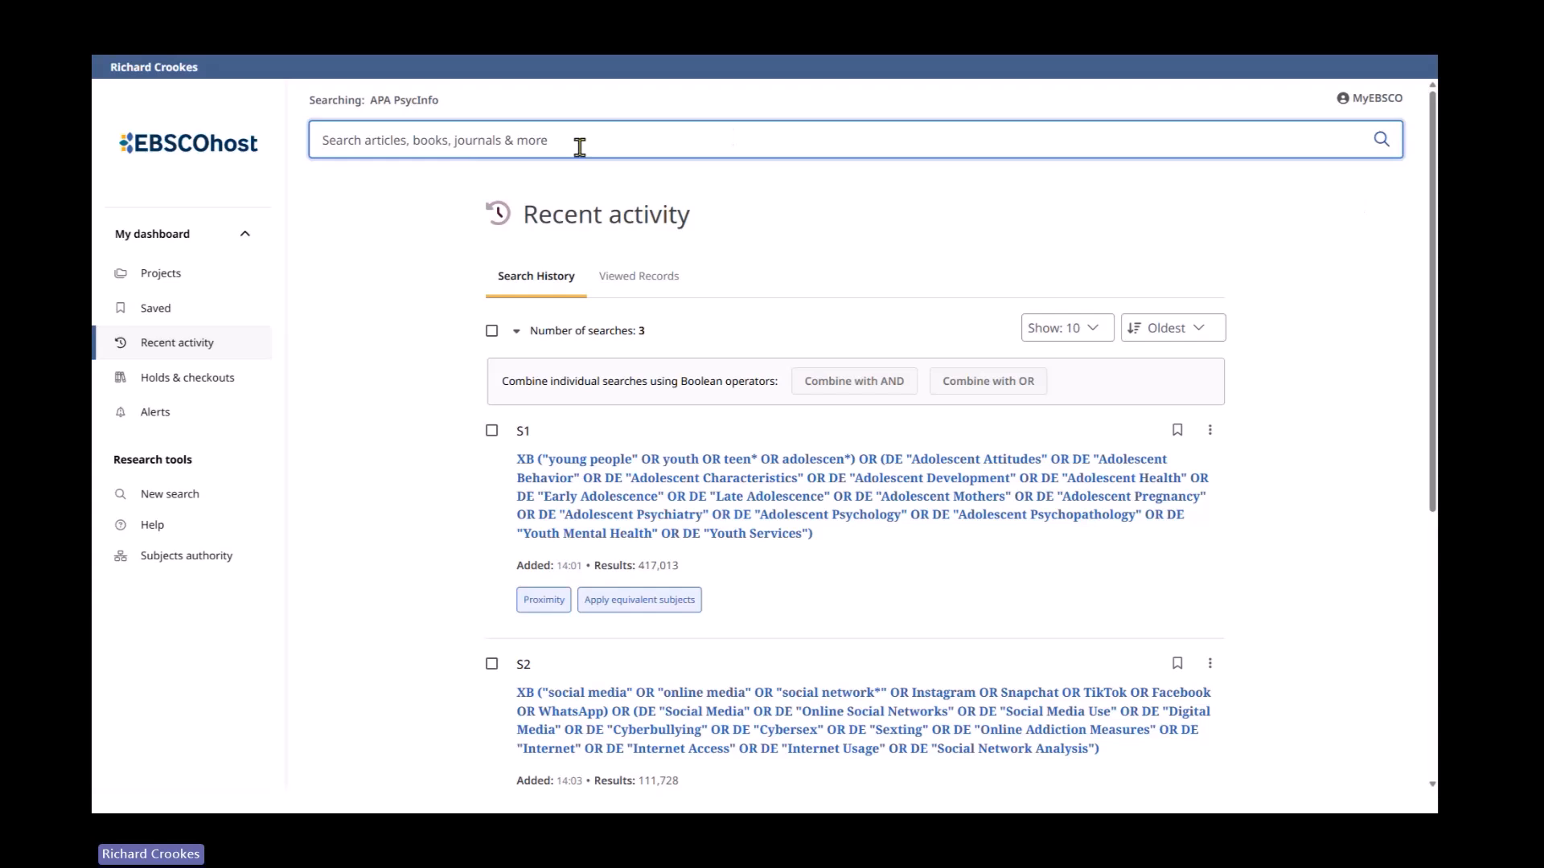
Select all three searches in the history, combine them as S1 AND S2 AND S3, and run the combined search
{"action": "left_click", "coordinate": [492, 332]}
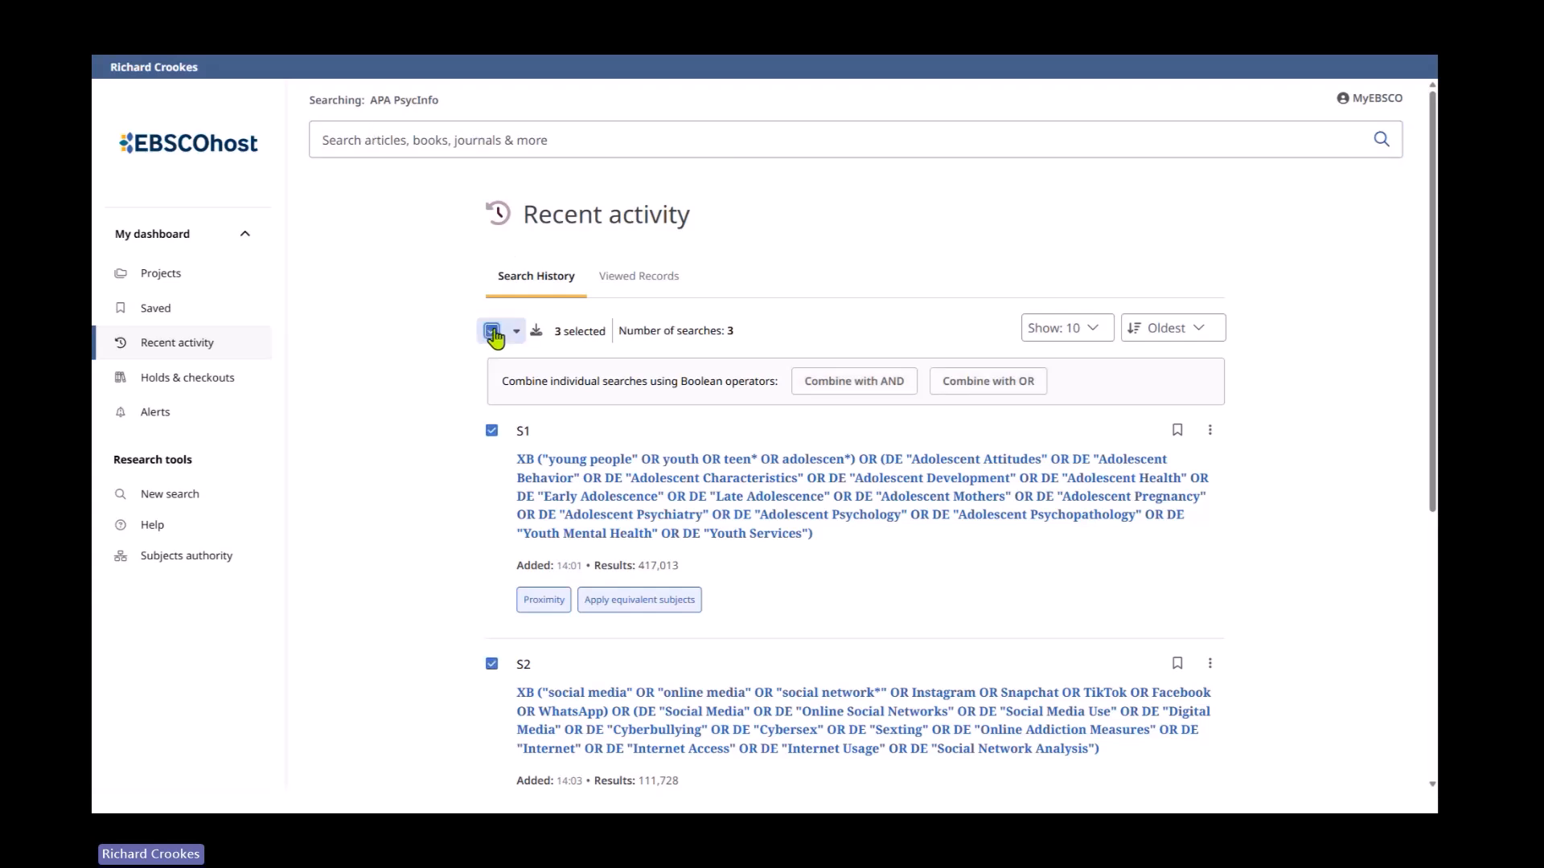
{"action": "left_click", "coordinate": [831, 380]}
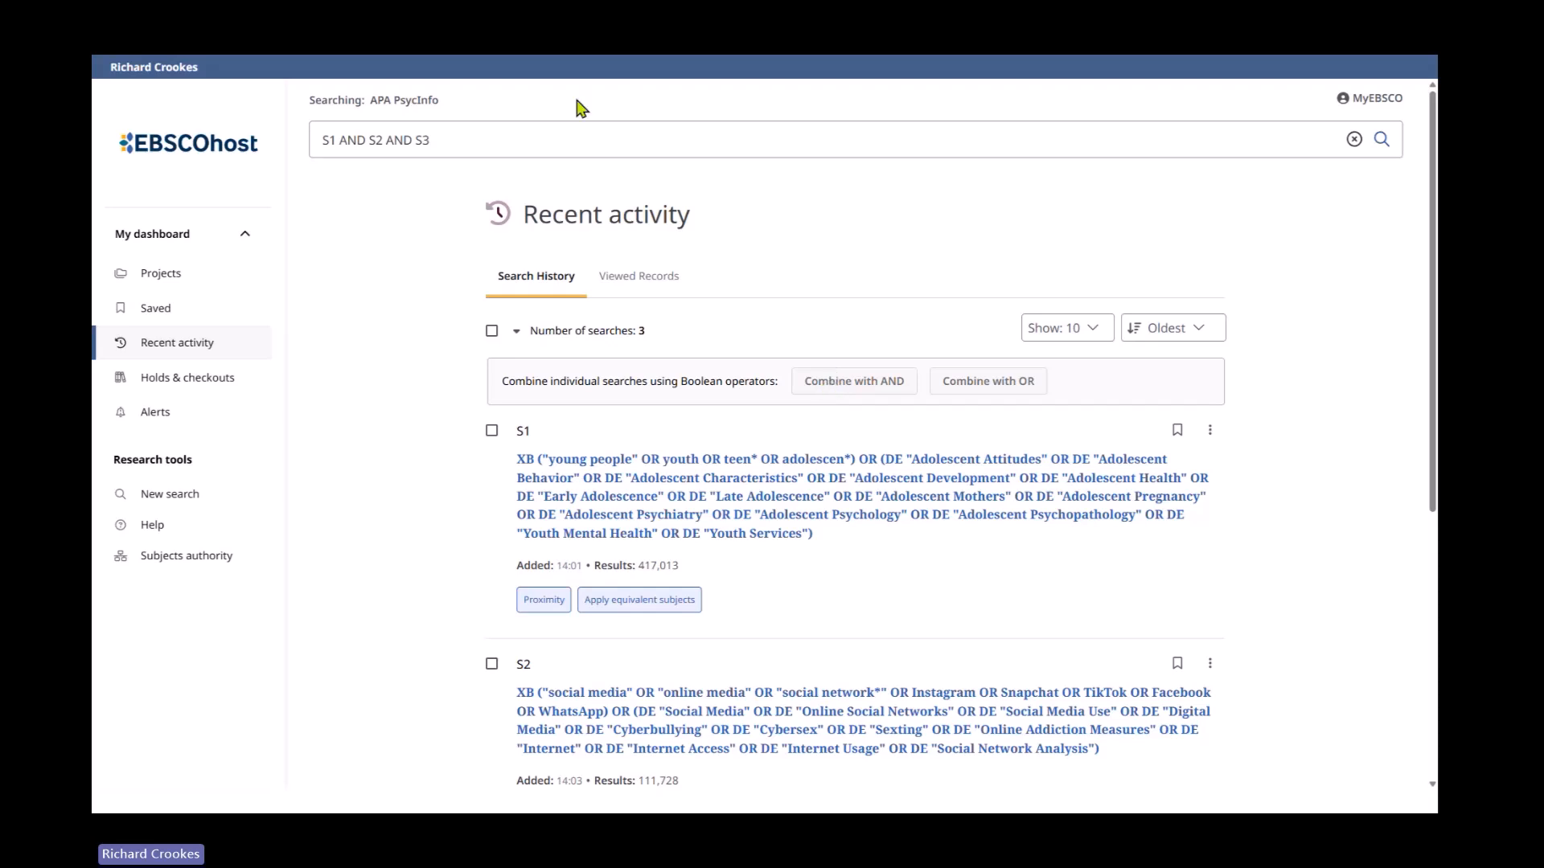
{"action": "left_click", "coordinate": [1382, 141]}
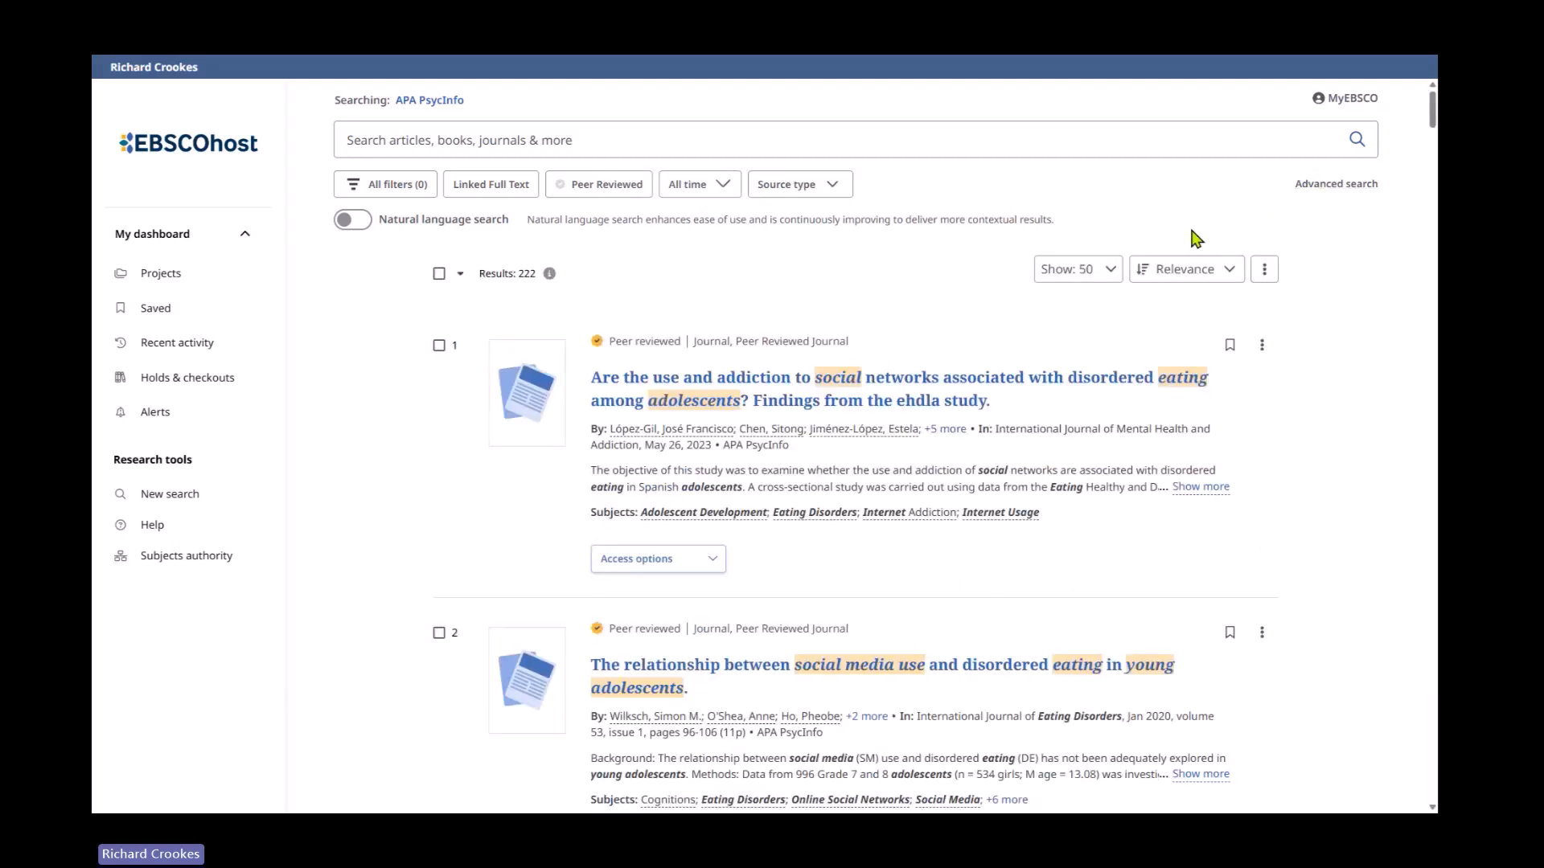
Look through the first results of the combined search to judge how relevant their titles, abstracts and subjects are
{"action": "scroll", "coordinate": [1188, 357], "scroll_direction": "down", "scroll_amount": 1}
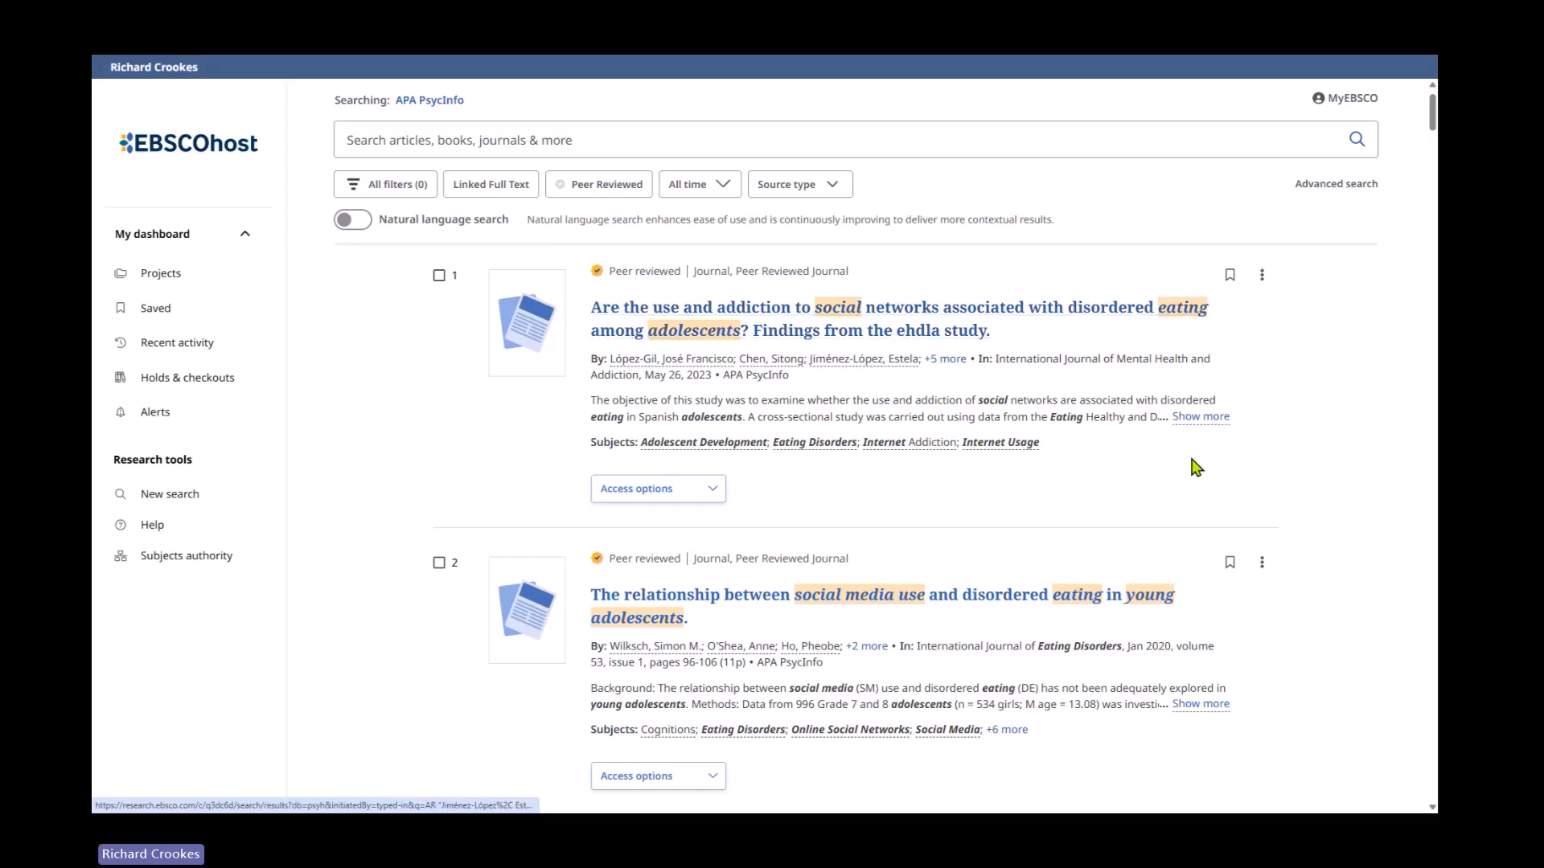
{"action": "scroll", "coordinate": [1196, 466], "scroll_direction": "down", "scroll_amount": 2}
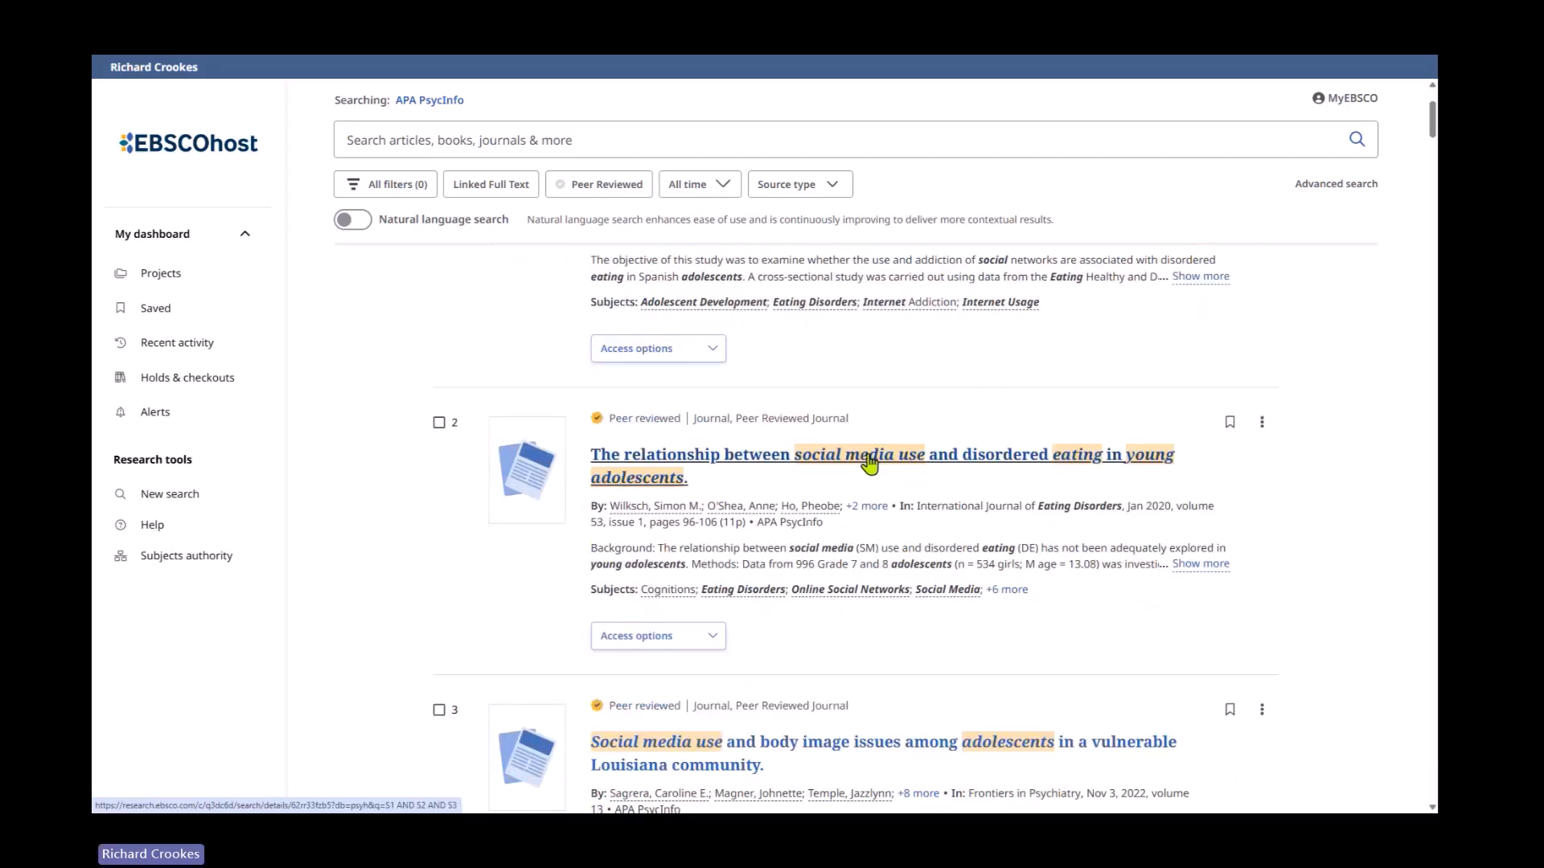
{"action": "scroll", "coordinate": [1189, 547], "scroll_direction": "down", "scroll_amount": 3}
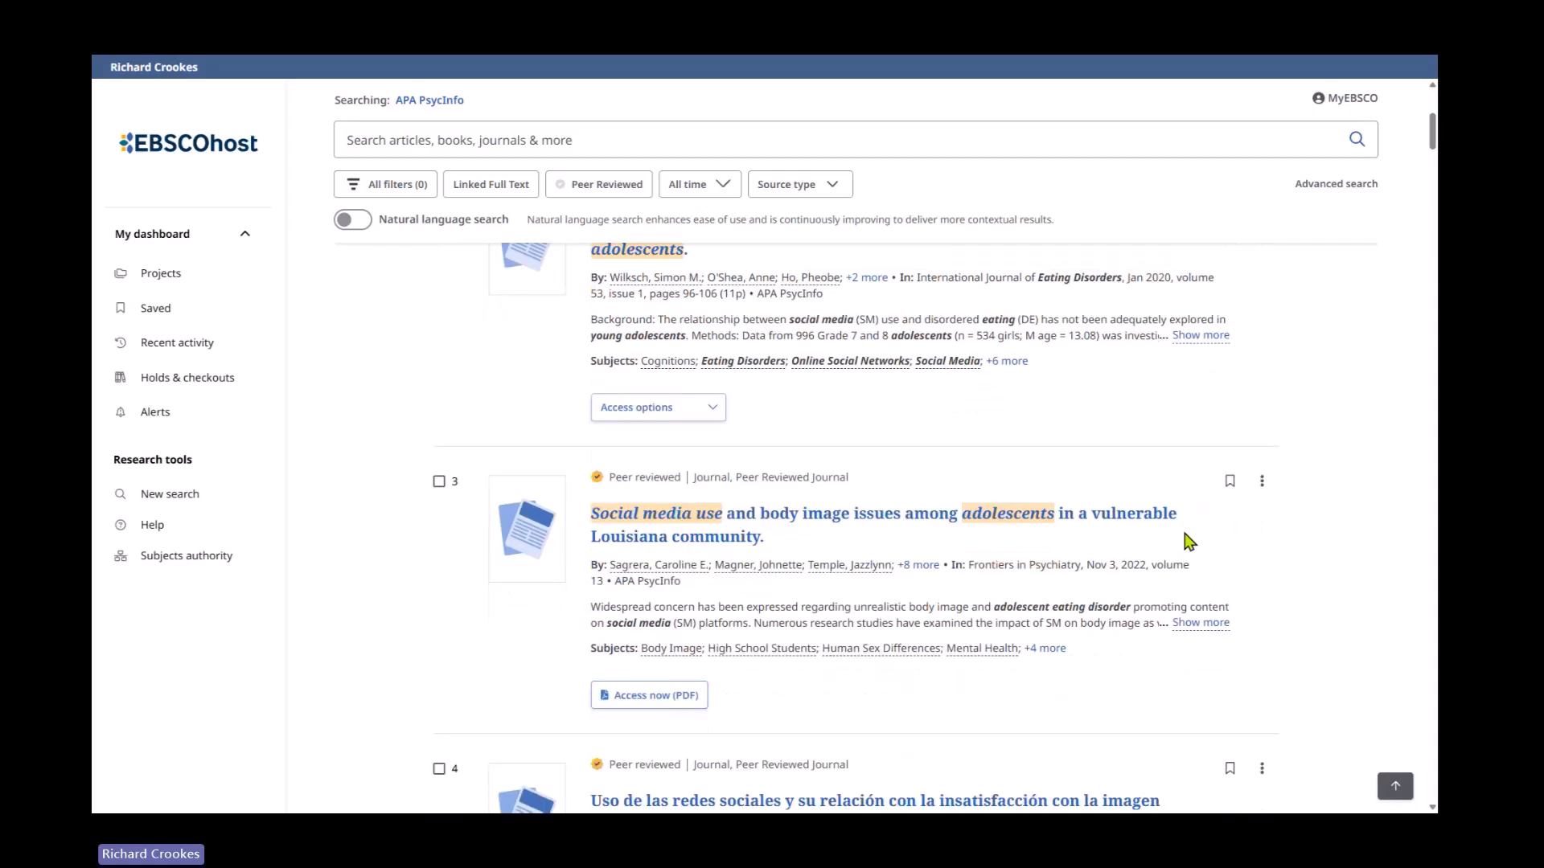
{"action": "scroll", "coordinate": [1188, 540], "scroll_direction": "down", "scroll_amount": 7}
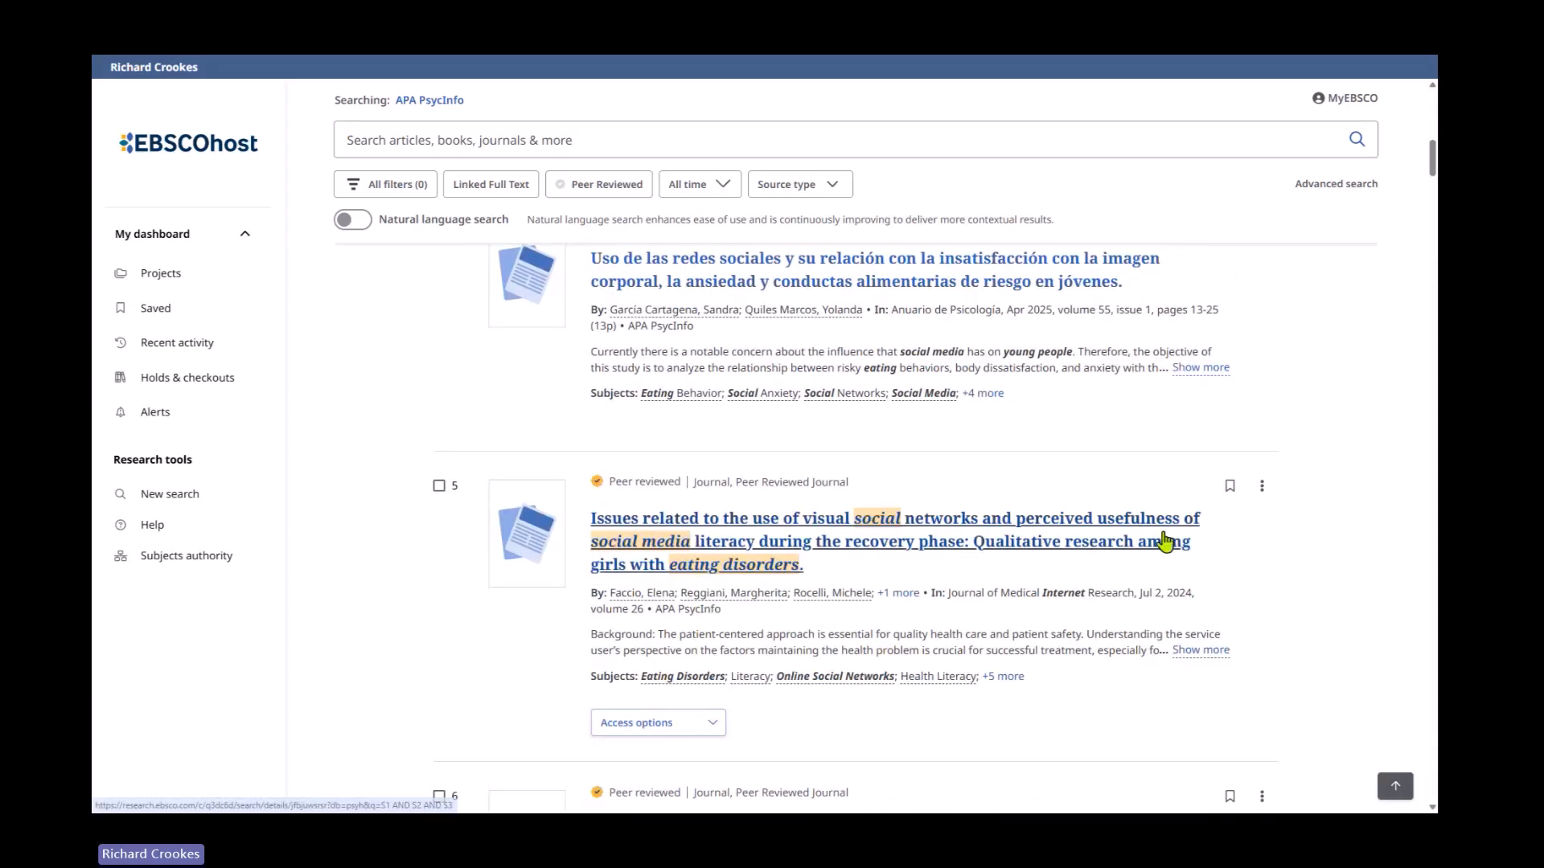
{"action": "scroll", "coordinate": [1167, 538], "scroll_direction": "down", "scroll_amount": 3}
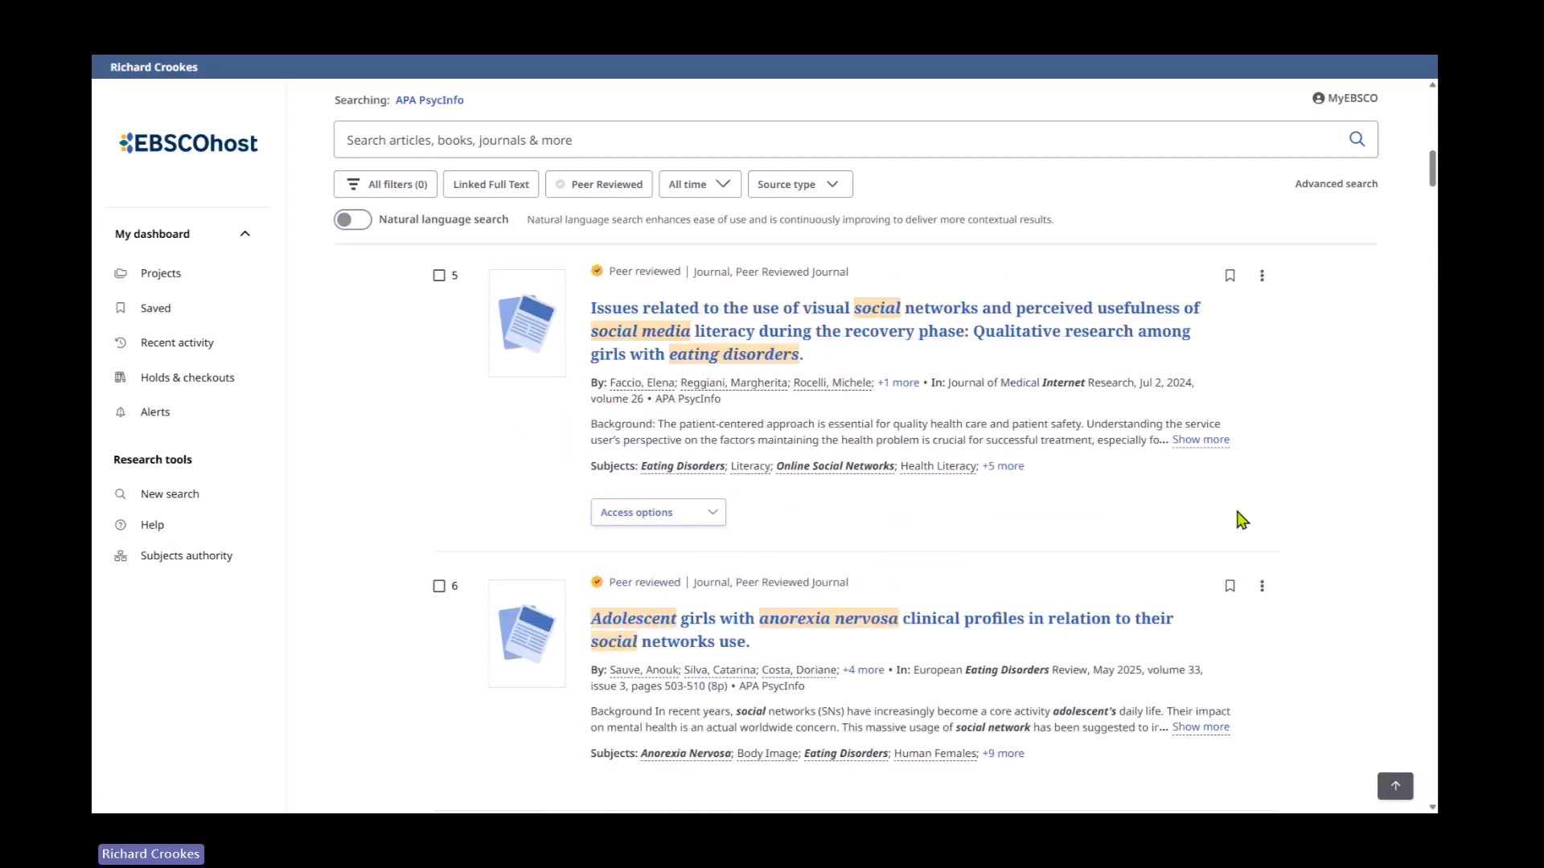
{"action": "scroll", "coordinate": [1245, 521], "scroll_direction": "up", "scroll_amount": 9}
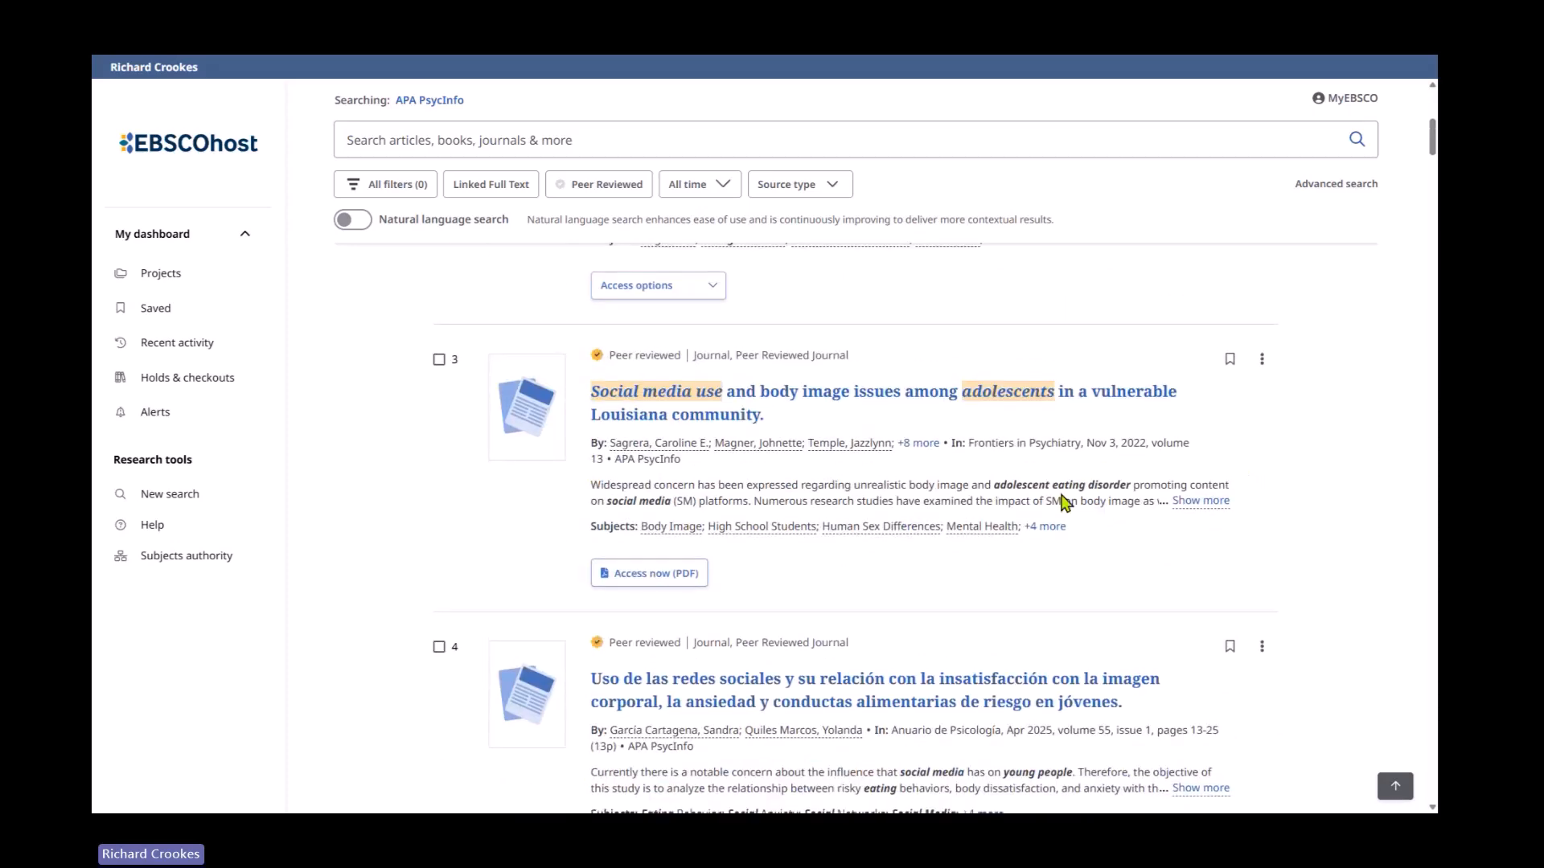
{"action": "scroll", "coordinate": [968, 601], "scroll_direction": "down", "scroll_amount": 3}
{"action": "scroll", "coordinate": [968, 601], "scroll_direction": "down", "scroll_amount": 1}
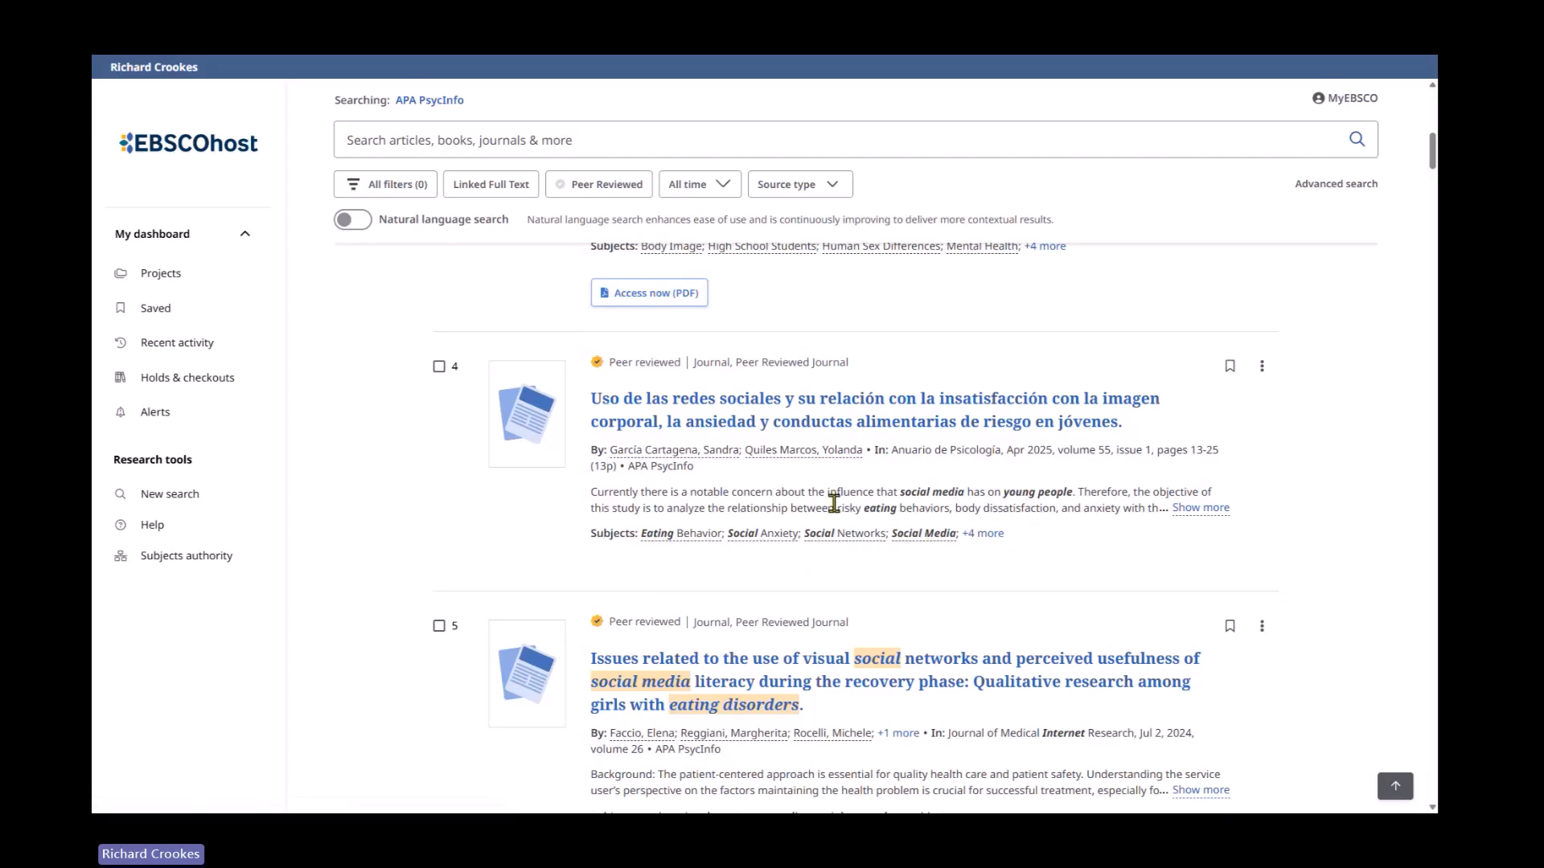
{"action": "scroll", "coordinate": [867, 513], "scroll_direction": "up", "scroll_amount": 10}
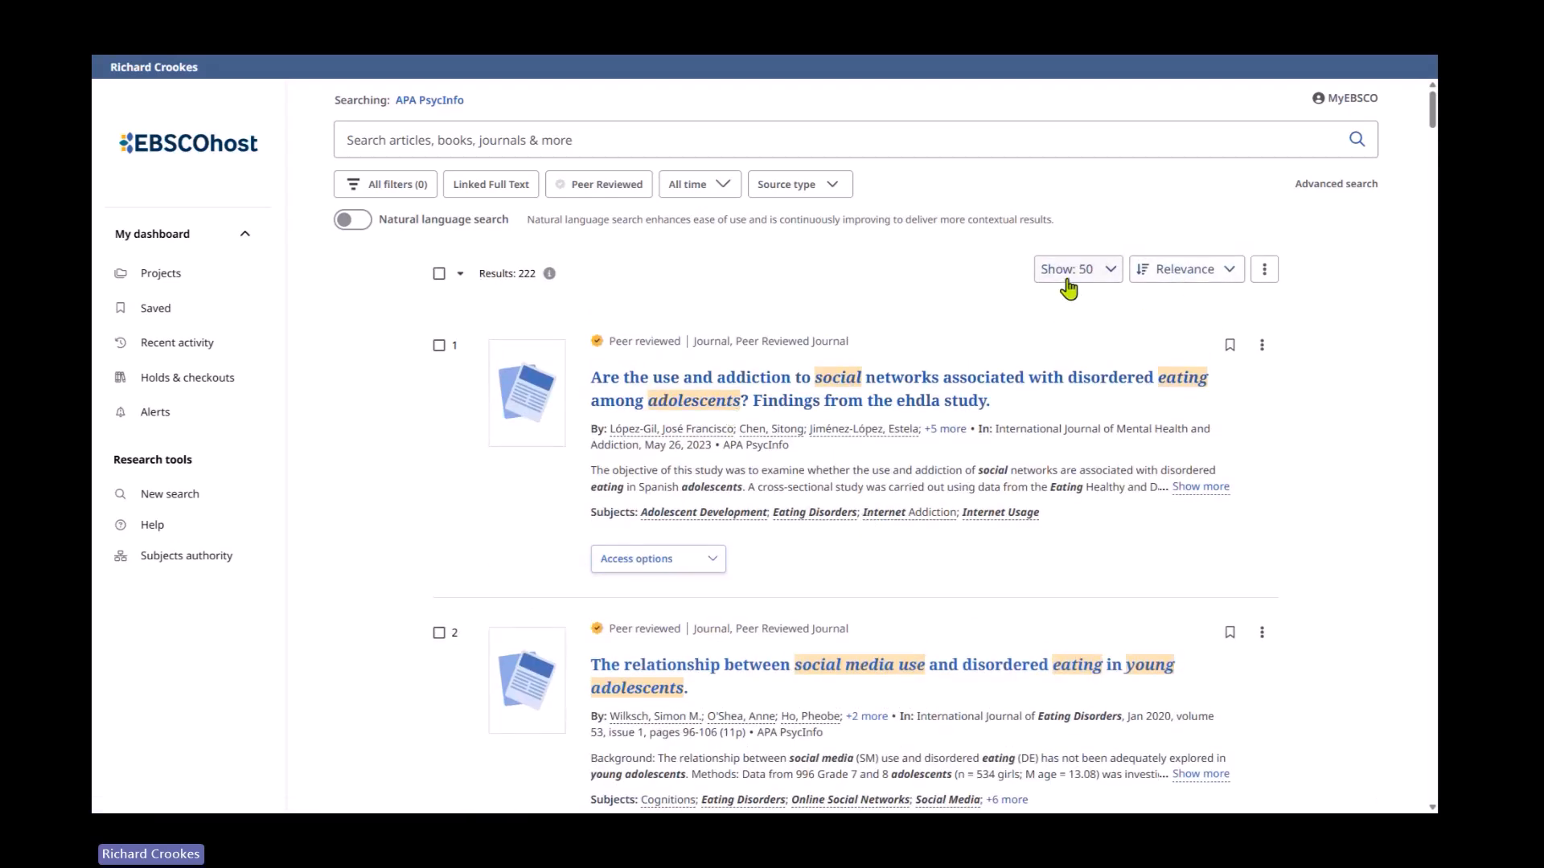
Check the options for the number of results per page and the sort order, leaving both settings as they are
{"action": "left_click", "coordinate": [1110, 277]}
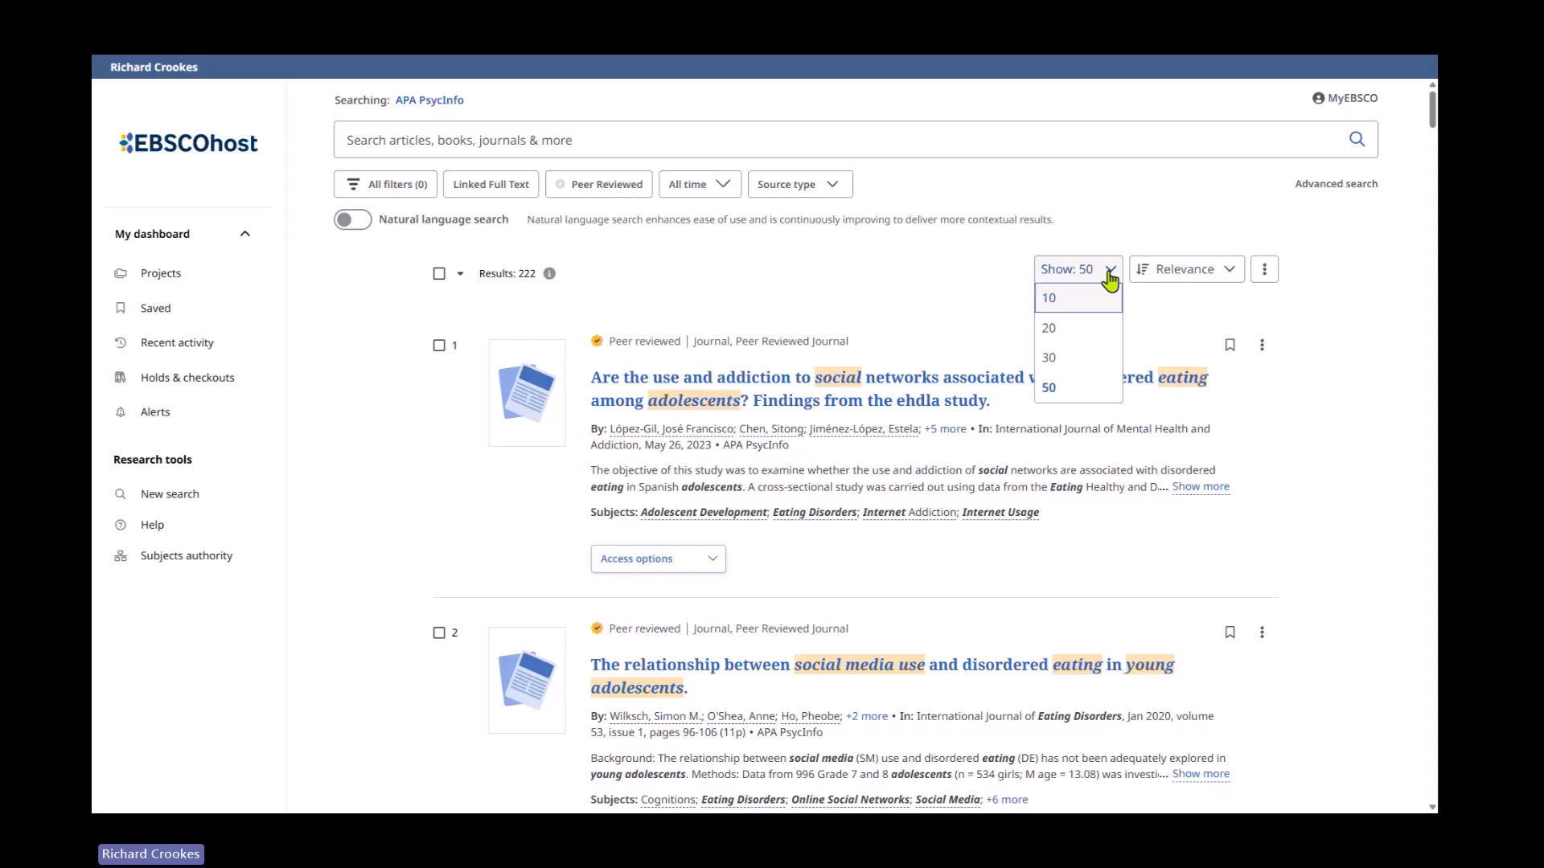
{"action": "left_click", "coordinate": [1110, 278]}
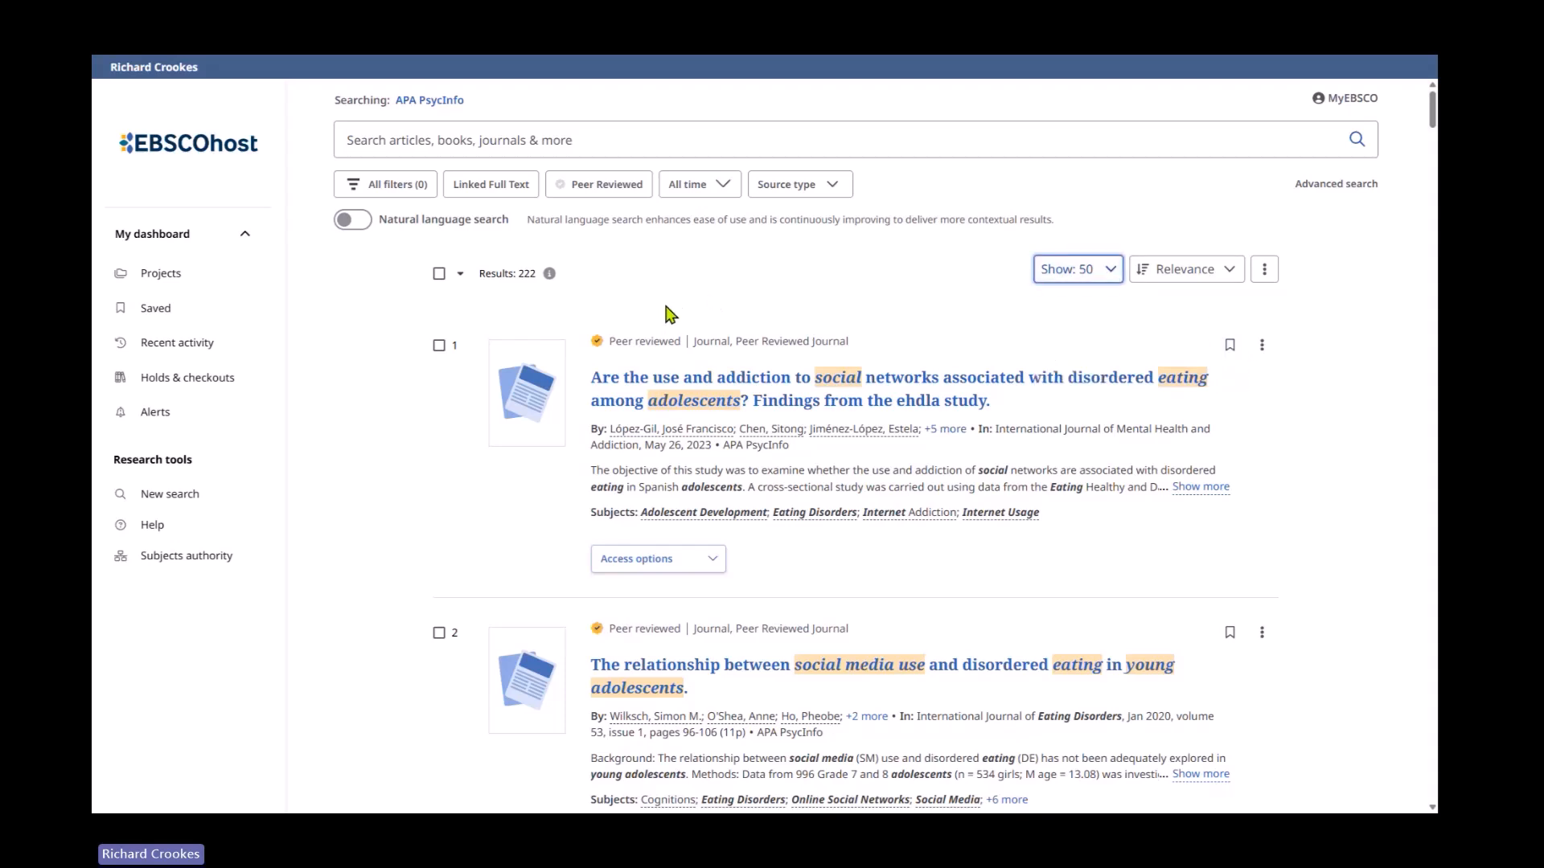
{"action": "left_click", "coordinate": [1192, 273]}
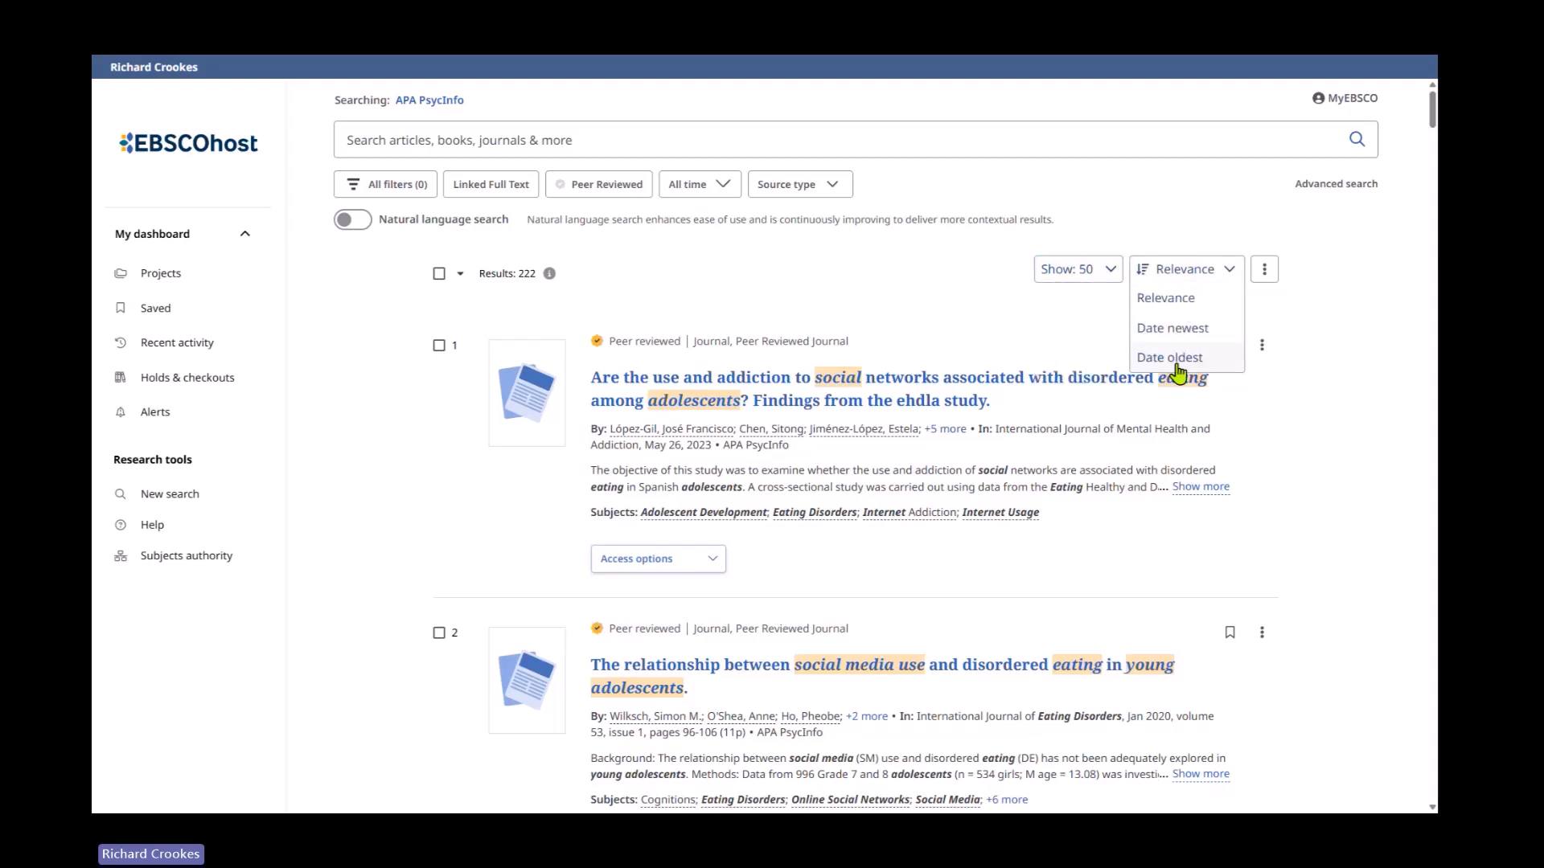
{"action": "left_click", "coordinate": [784, 266]}
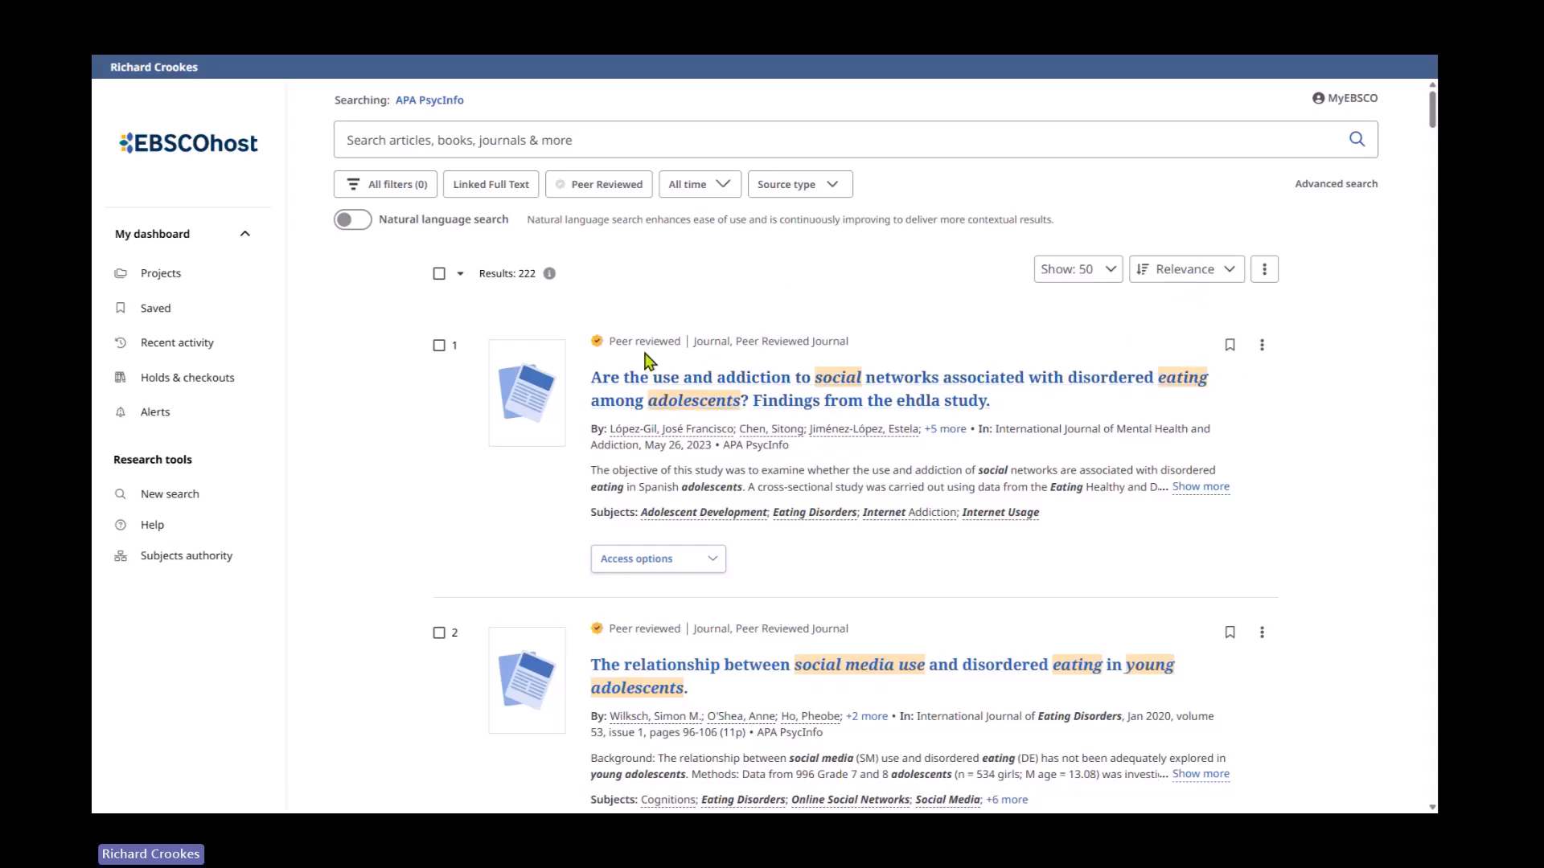
Open the first result's record, on social network addiction and disordered eating among adolescents, and go to its full author list
{"action": "scroll", "coordinate": [924, 551], "scroll_direction": "down", "scroll_amount": 5}
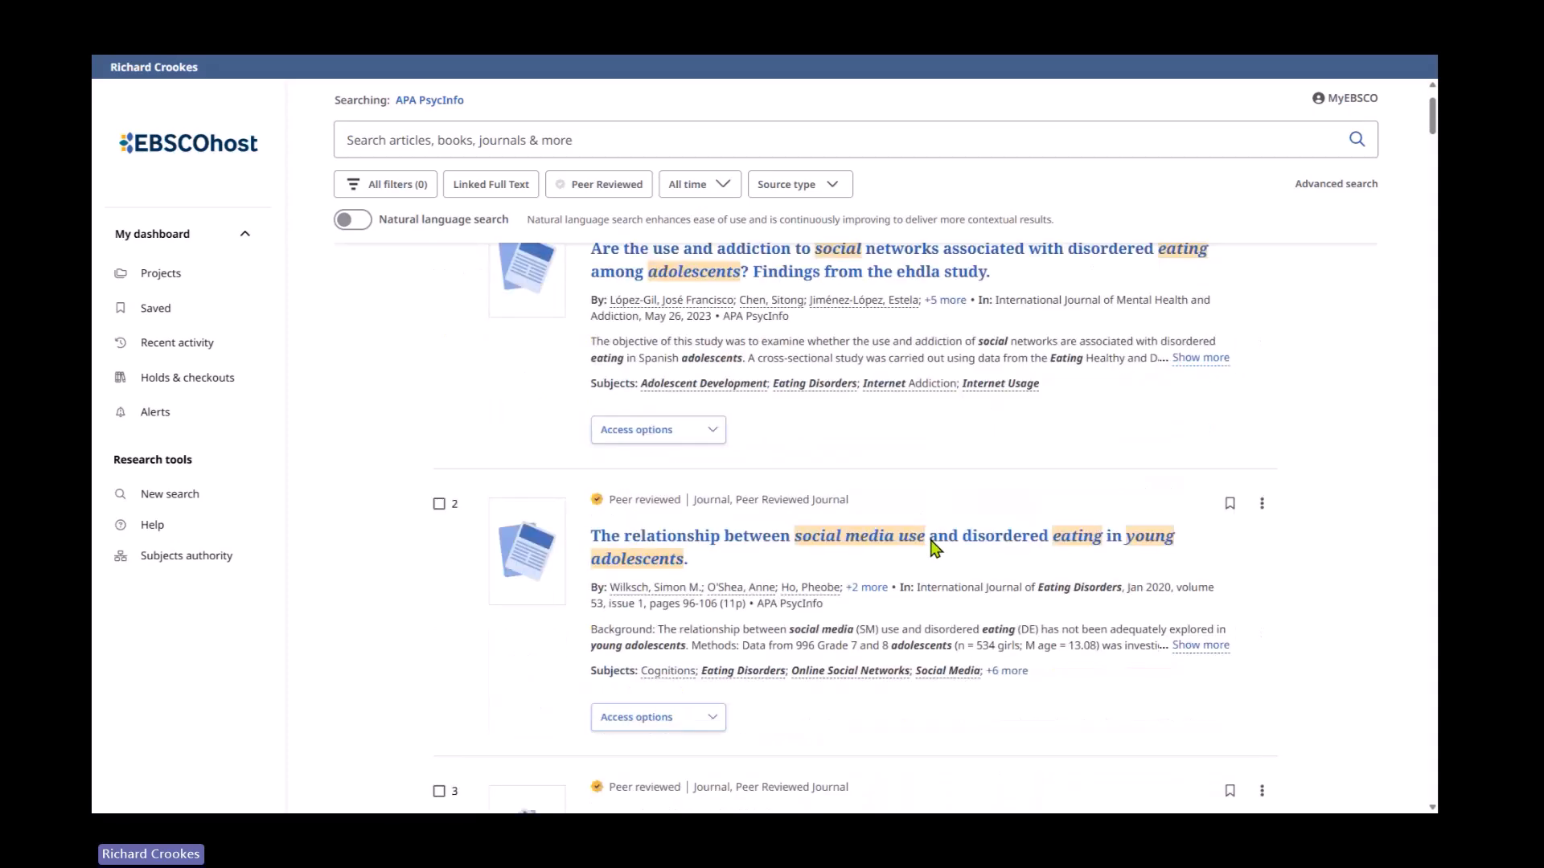
{"action": "scroll", "coordinate": [925, 551], "scroll_direction": "down", "scroll_amount": 5}
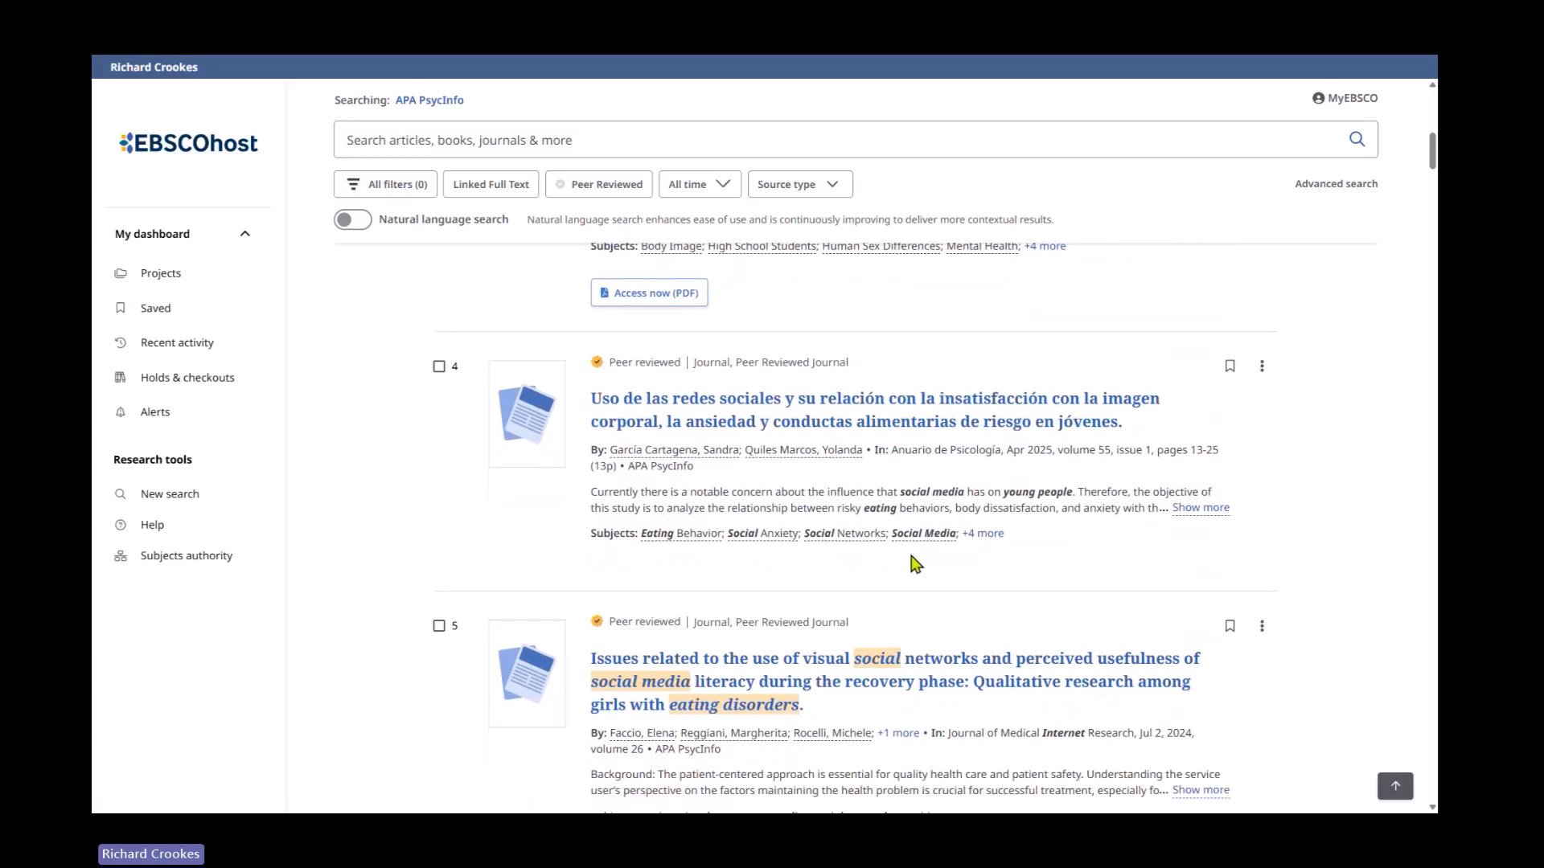
{"action": "scroll", "coordinate": [911, 562], "scroll_direction": "down", "scroll_amount": 7}
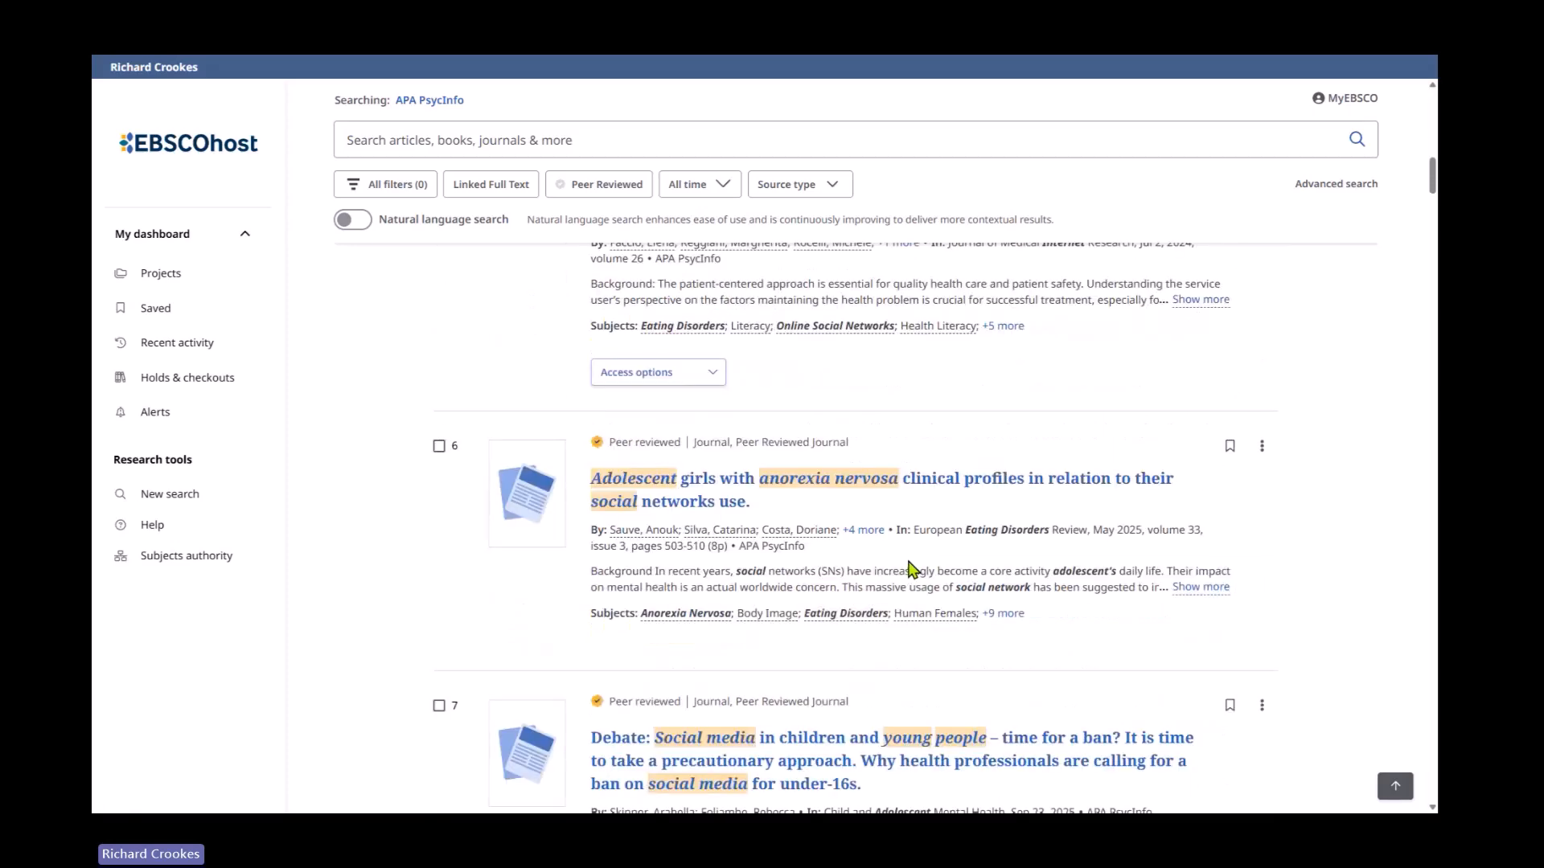
{"action": "scroll", "coordinate": [913, 563], "scroll_direction": "up", "scroll_amount": 5}
{"action": "scroll", "coordinate": [917, 570], "scroll_direction": "up", "scroll_amount": 9}
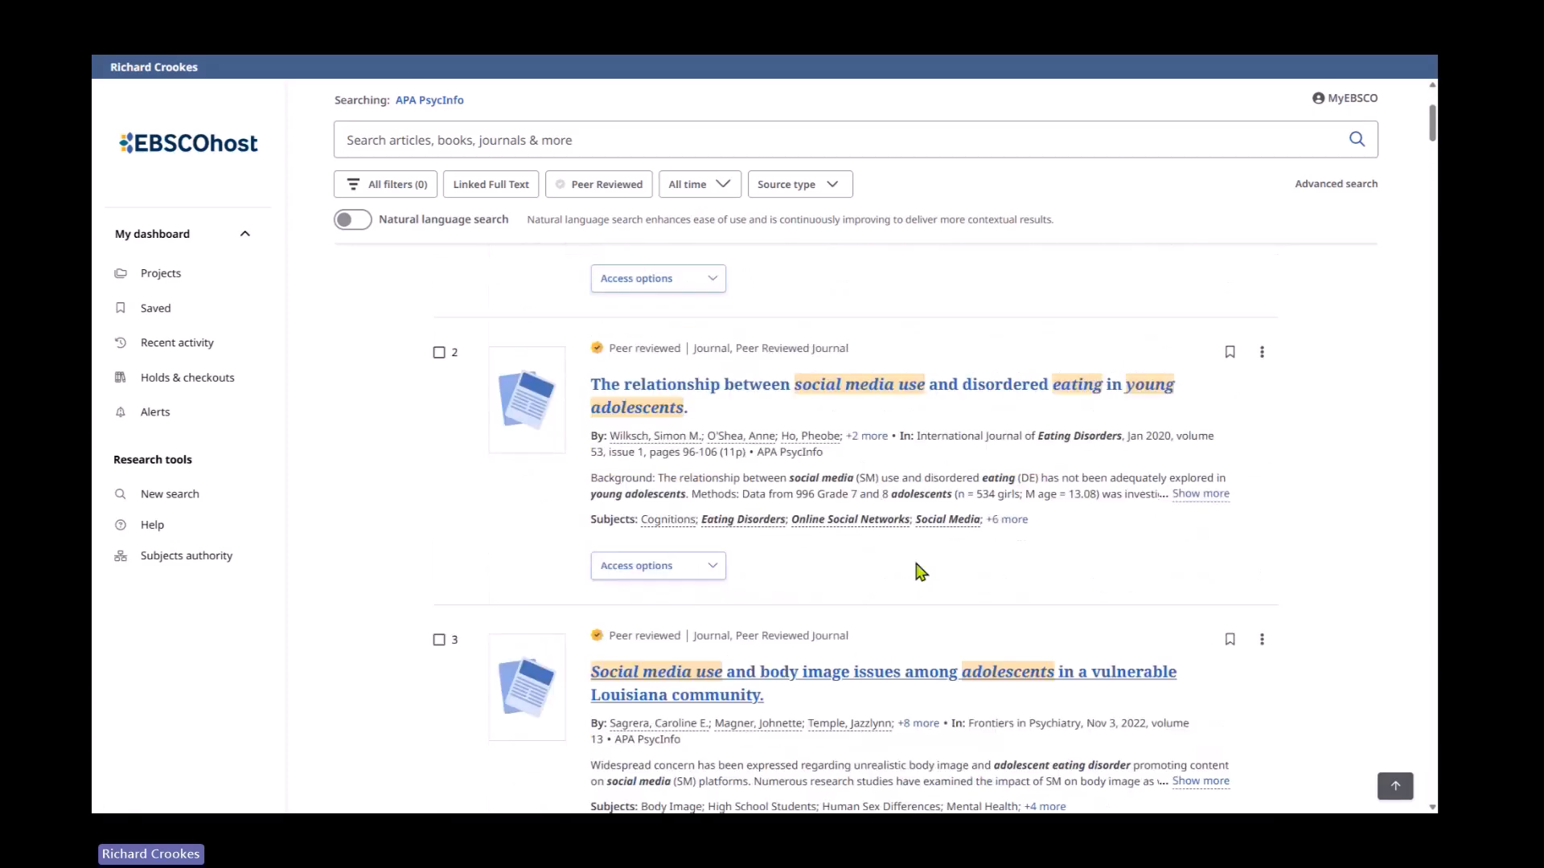
{"action": "scroll", "coordinate": [920, 571], "scroll_direction": "up", "scroll_amount": 3}
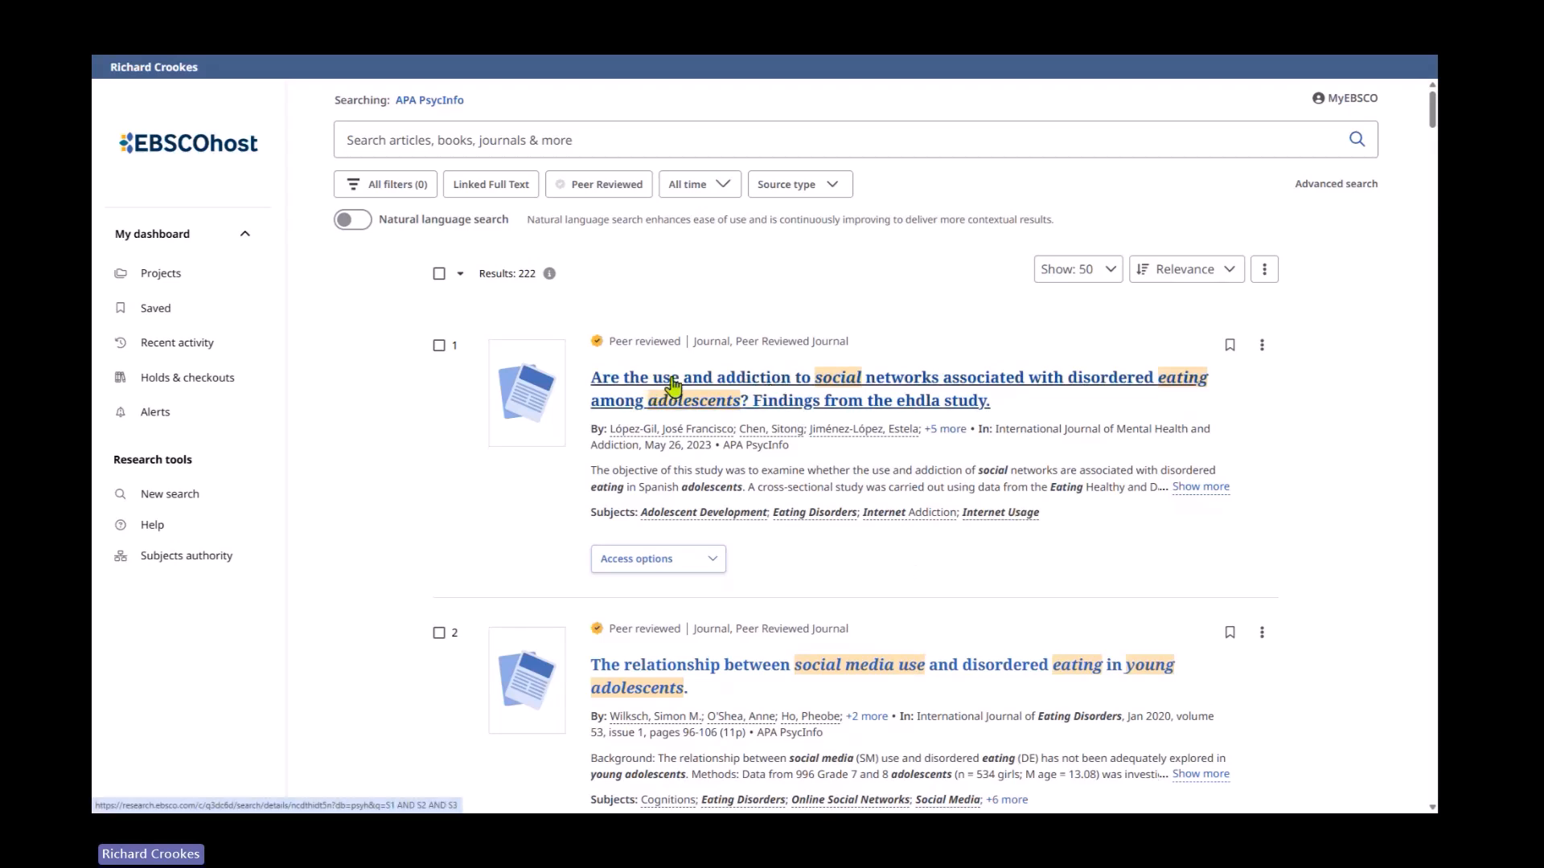
{"action": "left_click", "coordinate": [728, 384]}
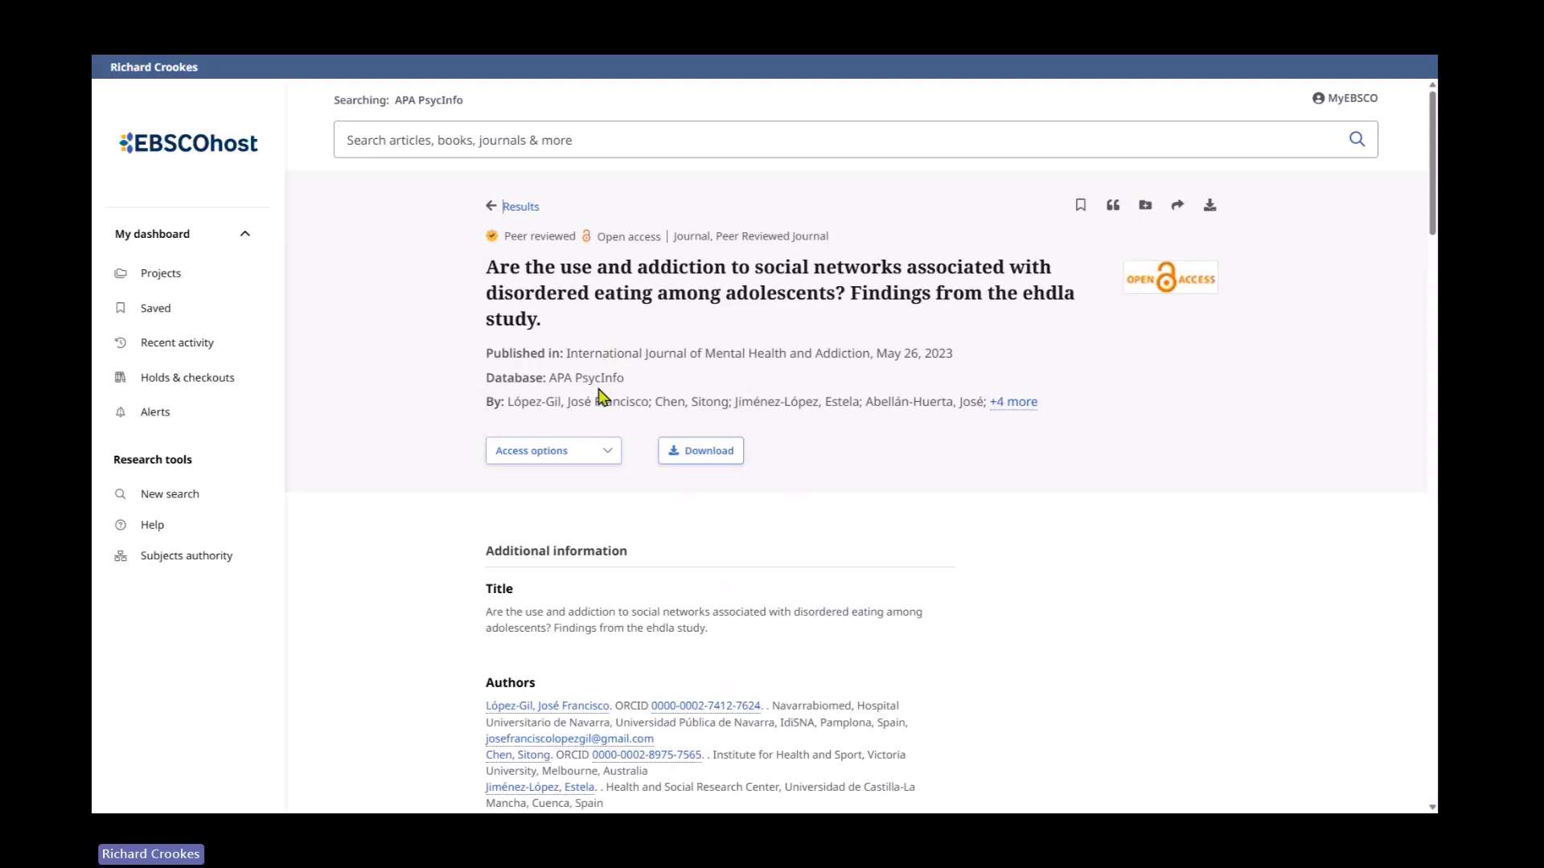
{"action": "left_click", "coordinate": [1018, 402]}
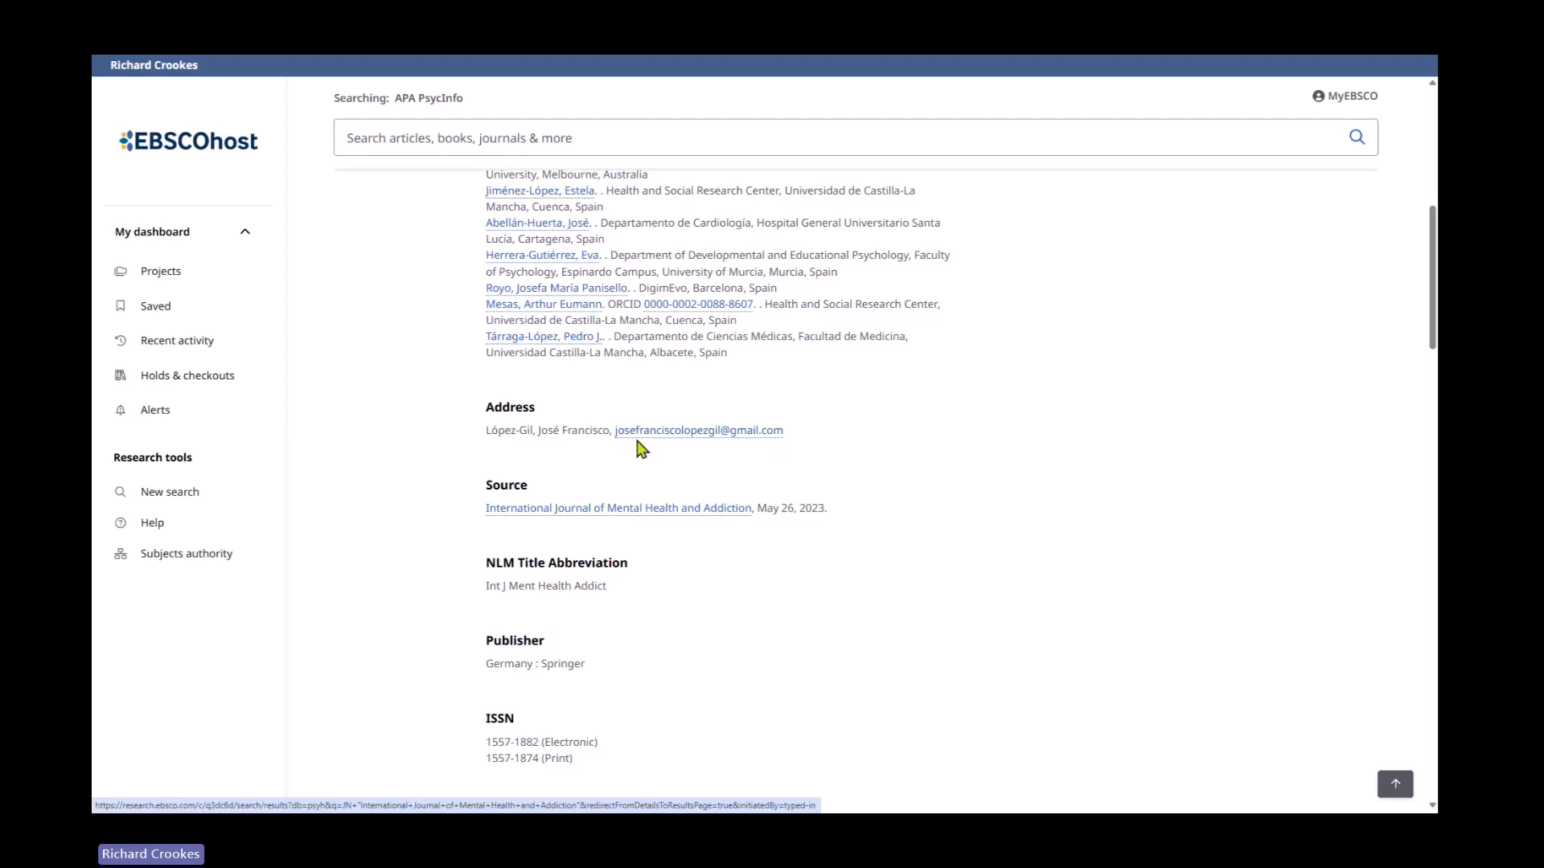
Review the record's source, abstract, subjects, PsycInfo classification and publication details, and return to the combined search results
{"action": "scroll", "coordinate": [935, 523], "scroll_direction": "down", "scroll_amount": 3}
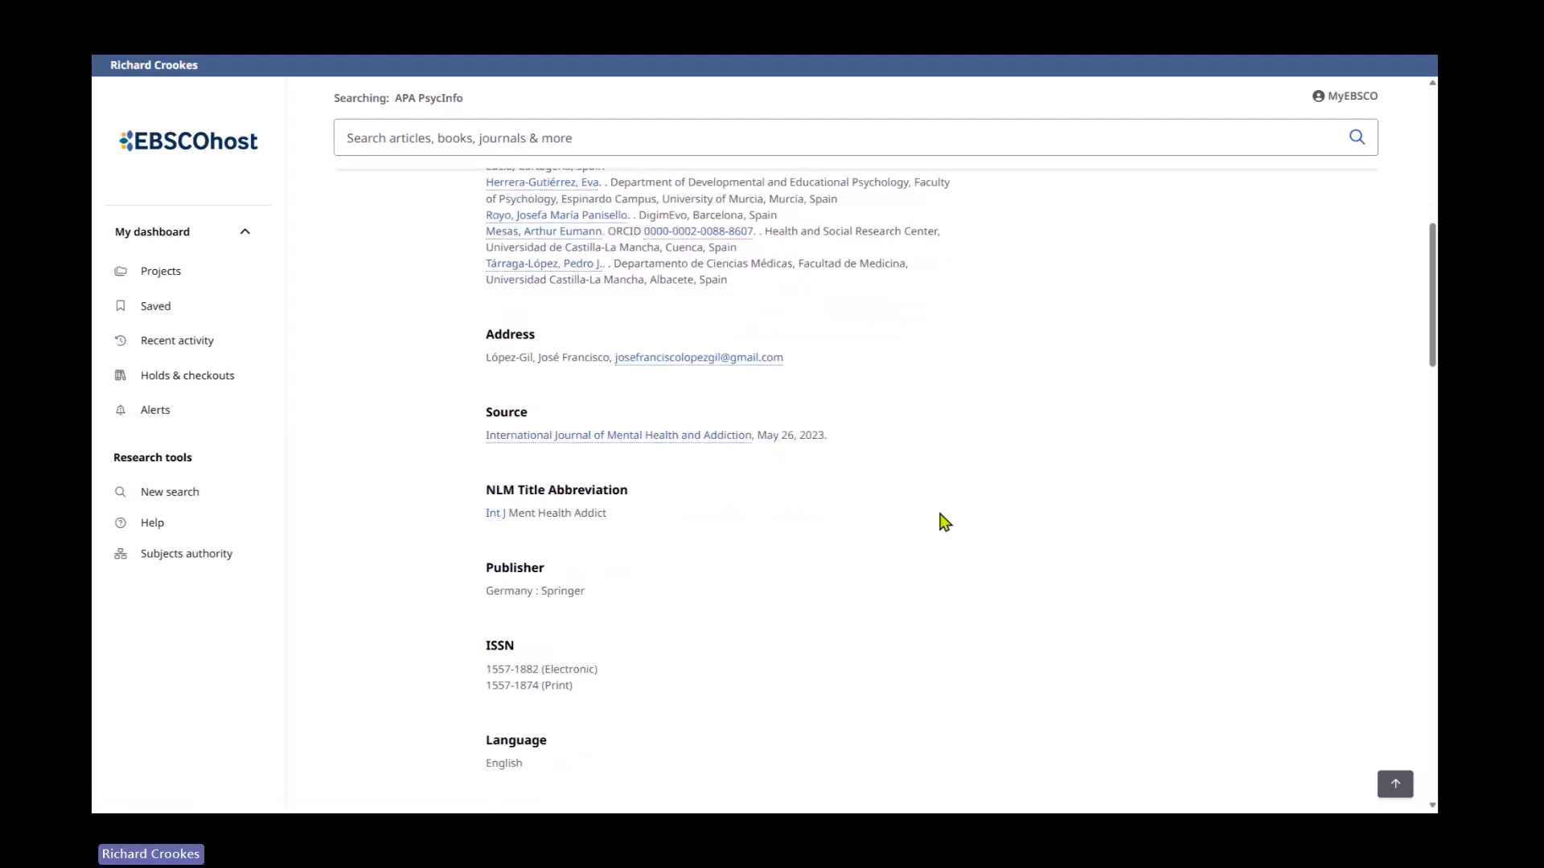
{"action": "scroll", "coordinate": [933, 539], "scroll_direction": "down", "scroll_amount": 5}
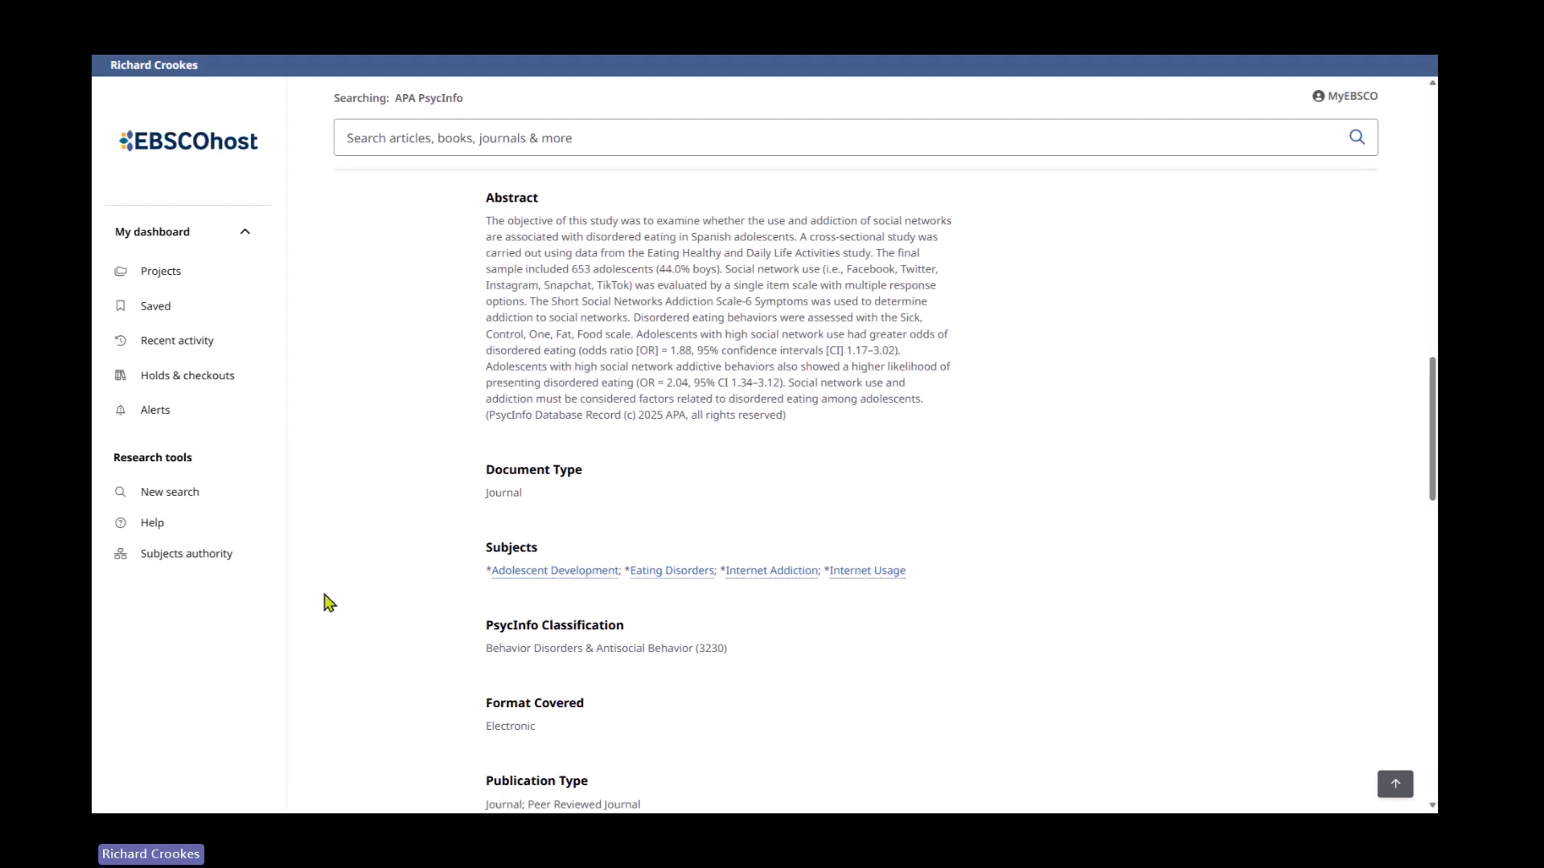
{"action": "scroll", "coordinate": [346, 596], "scroll_direction": "down", "scroll_amount": 2}
{"action": "scroll", "coordinate": [364, 579], "scroll_direction": "down", "scroll_amount": 3}
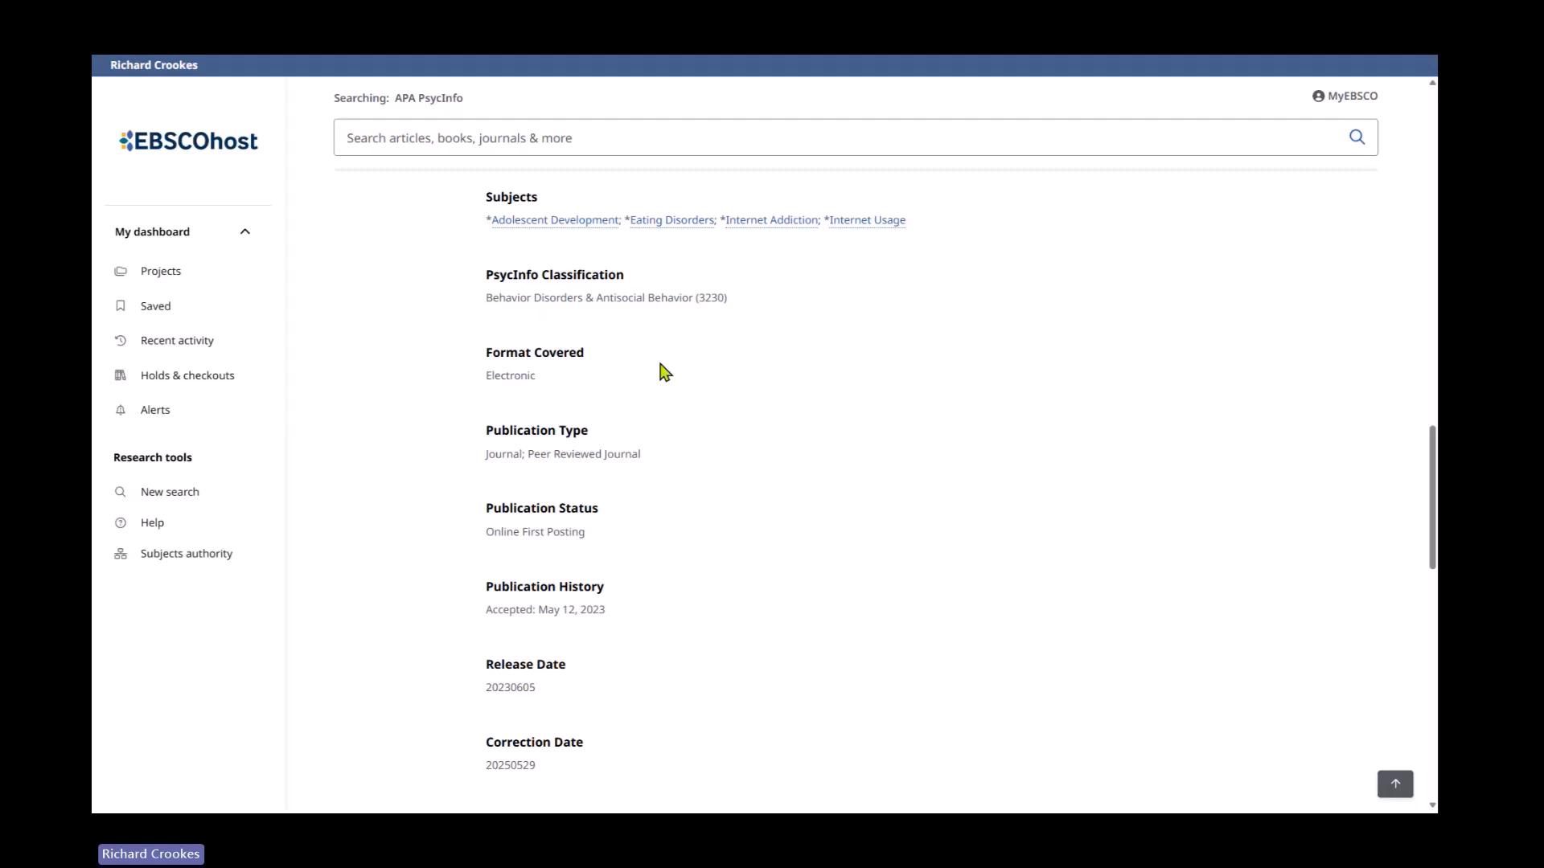
{"action": "left_click_drag", "start_coordinate": [728, 298], "coordinate": [489, 299]}
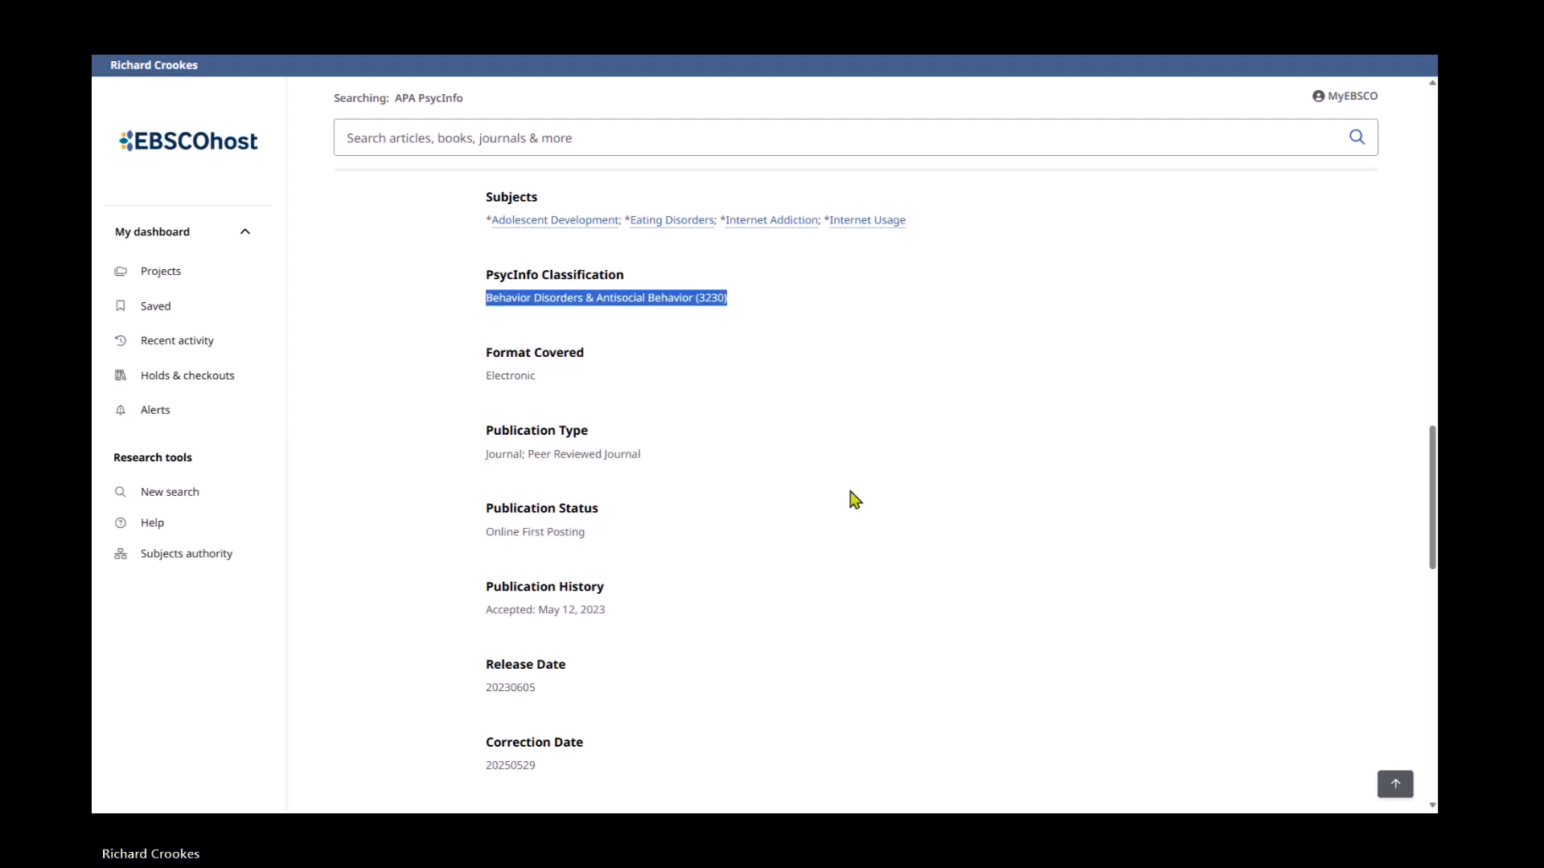
{"action": "scroll", "coordinate": [828, 514], "scroll_direction": "down", "scroll_amount": 4}
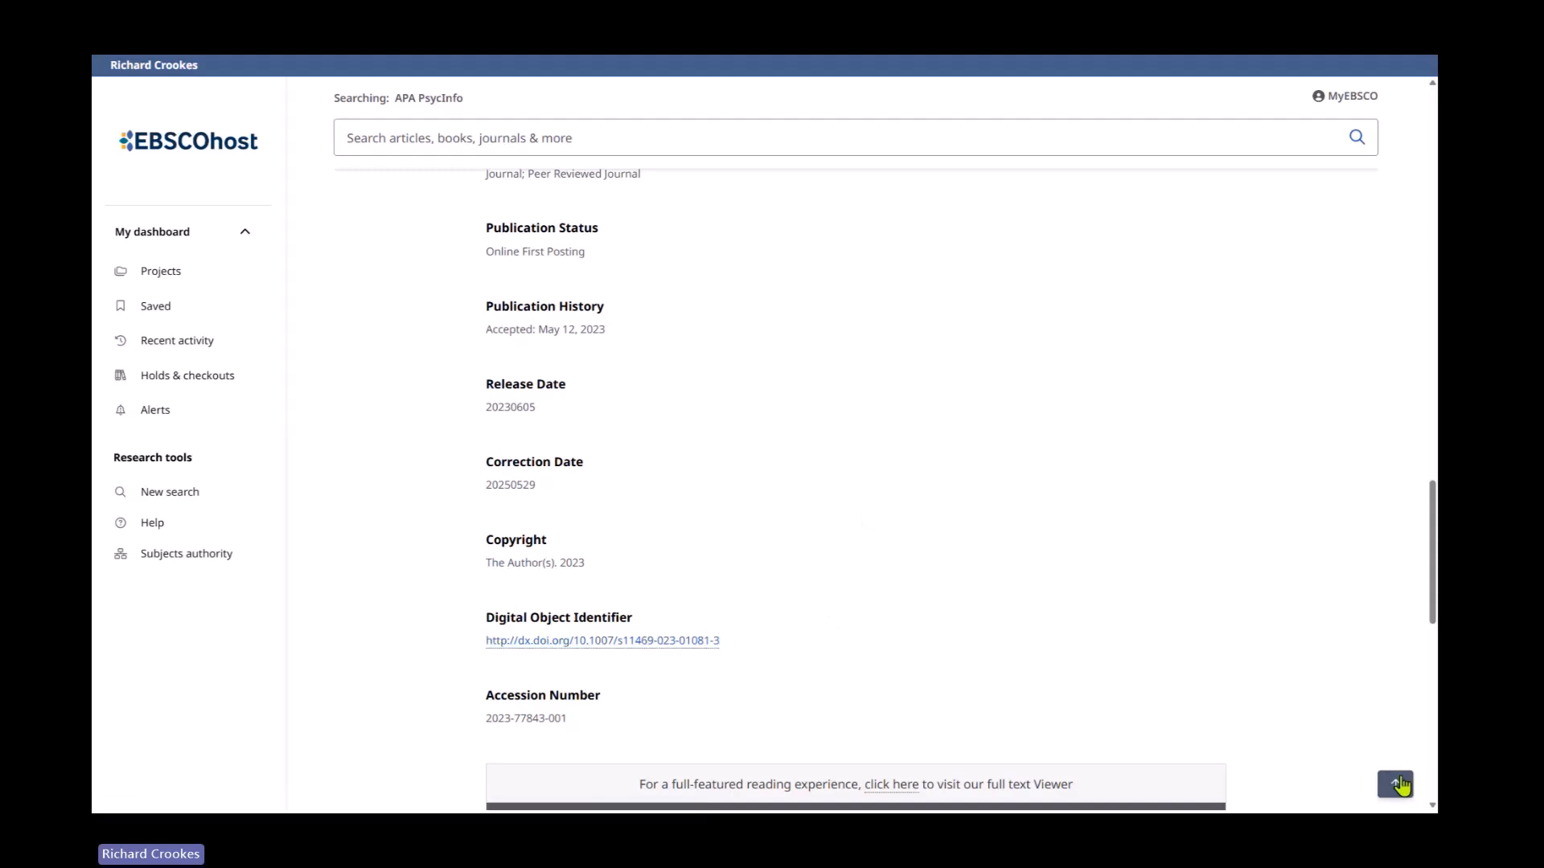
{"action": "left_click", "coordinate": [1397, 784]}
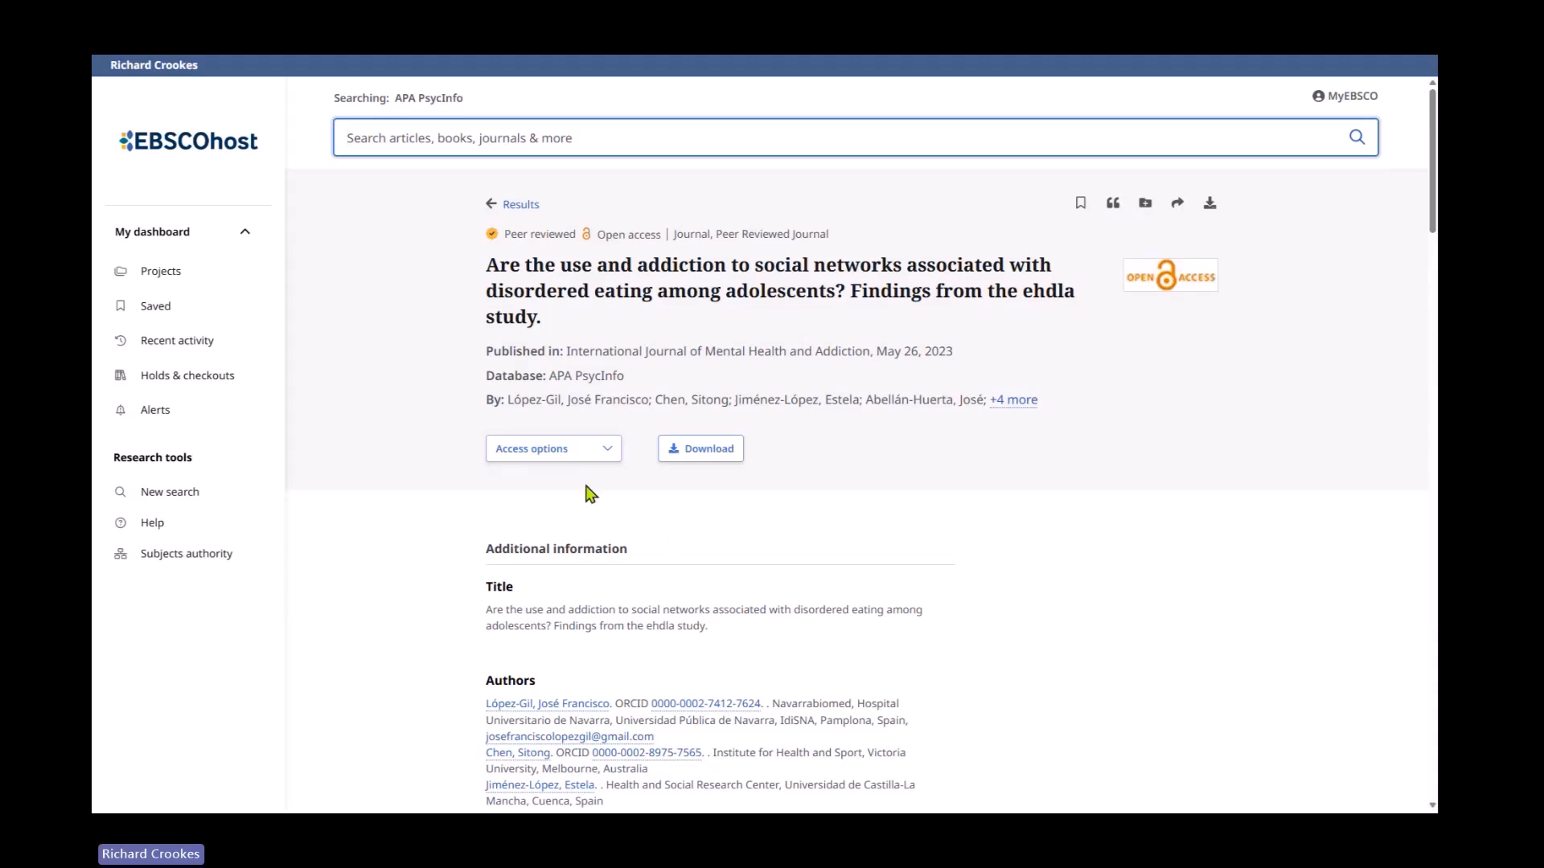
{"action": "left_click", "coordinate": [523, 205]}
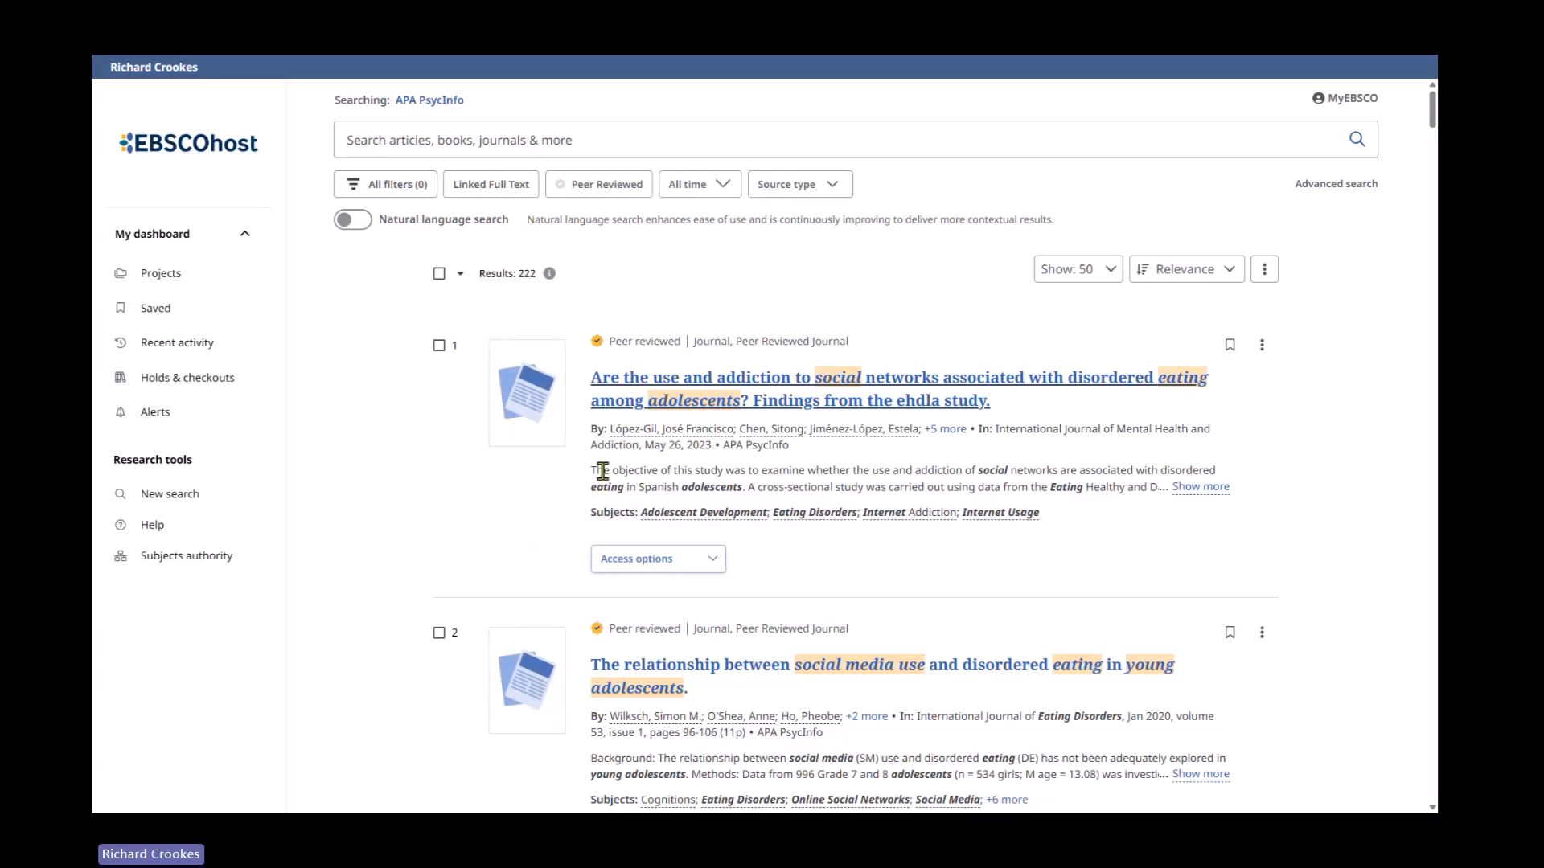
Expand the full abstract of the first result, on social network addiction and disordered eating among adolescents
{"action": "scroll", "coordinate": [748, 511], "scroll_direction": "down", "scroll_amount": 3}
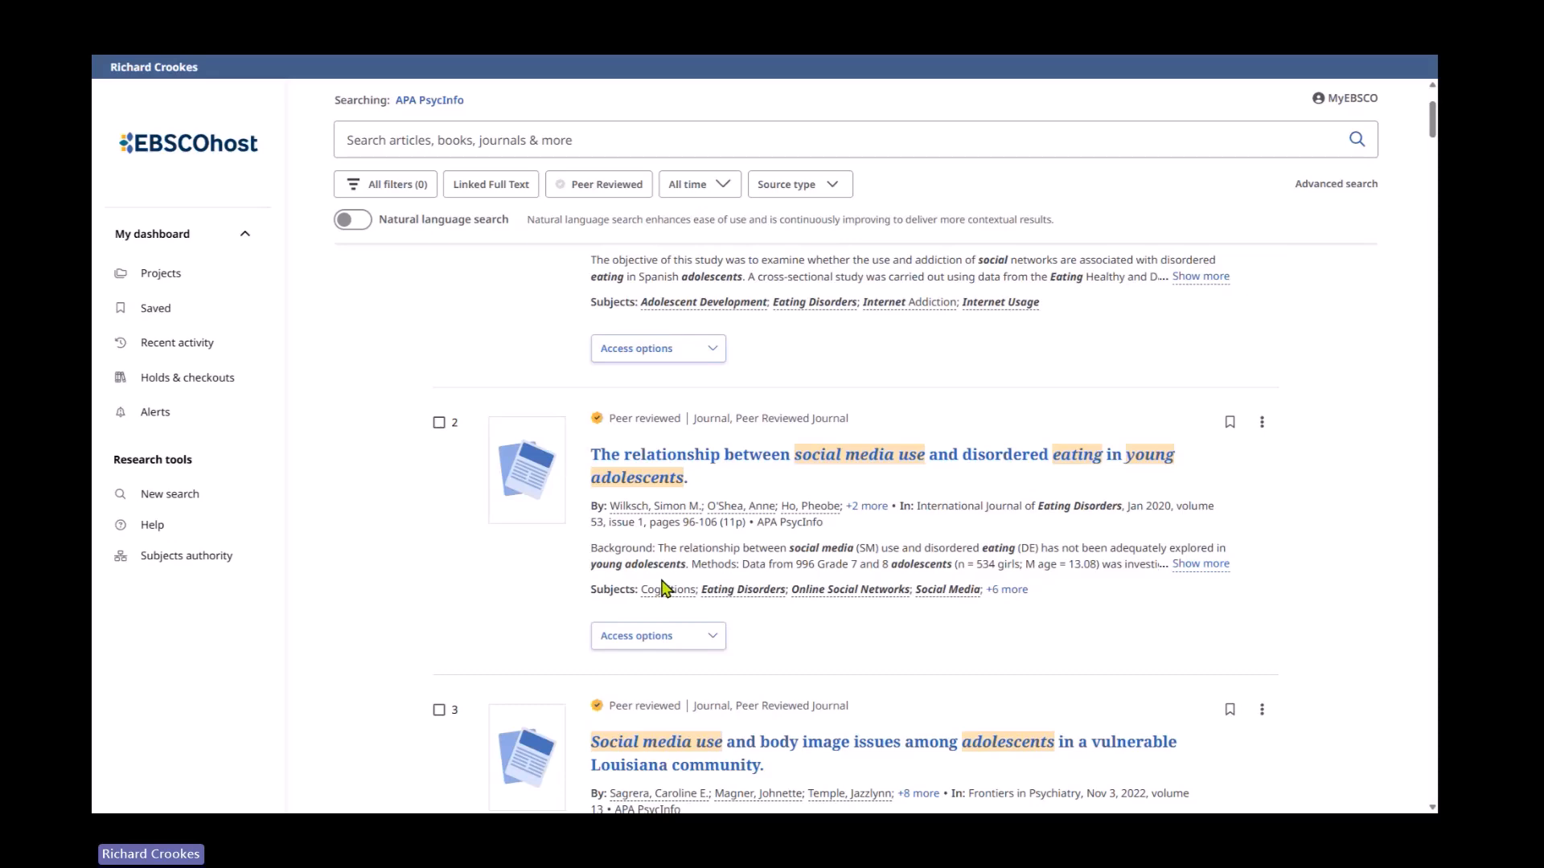
{"action": "scroll", "coordinate": [502, 552], "scroll_direction": "up", "scroll_amount": 3}
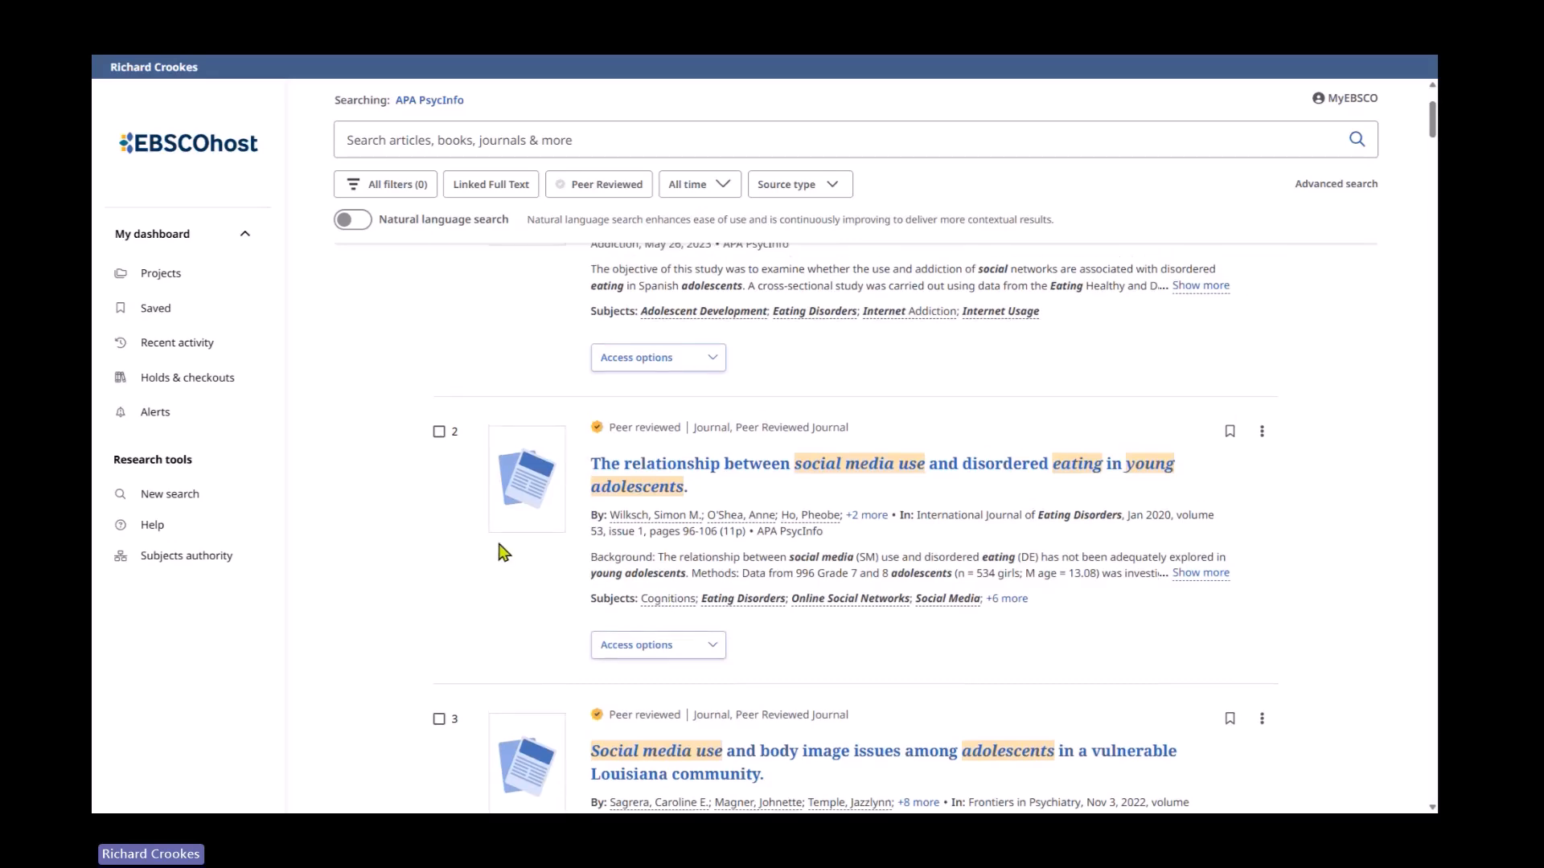
{"action": "left_click", "coordinate": [1191, 488]}
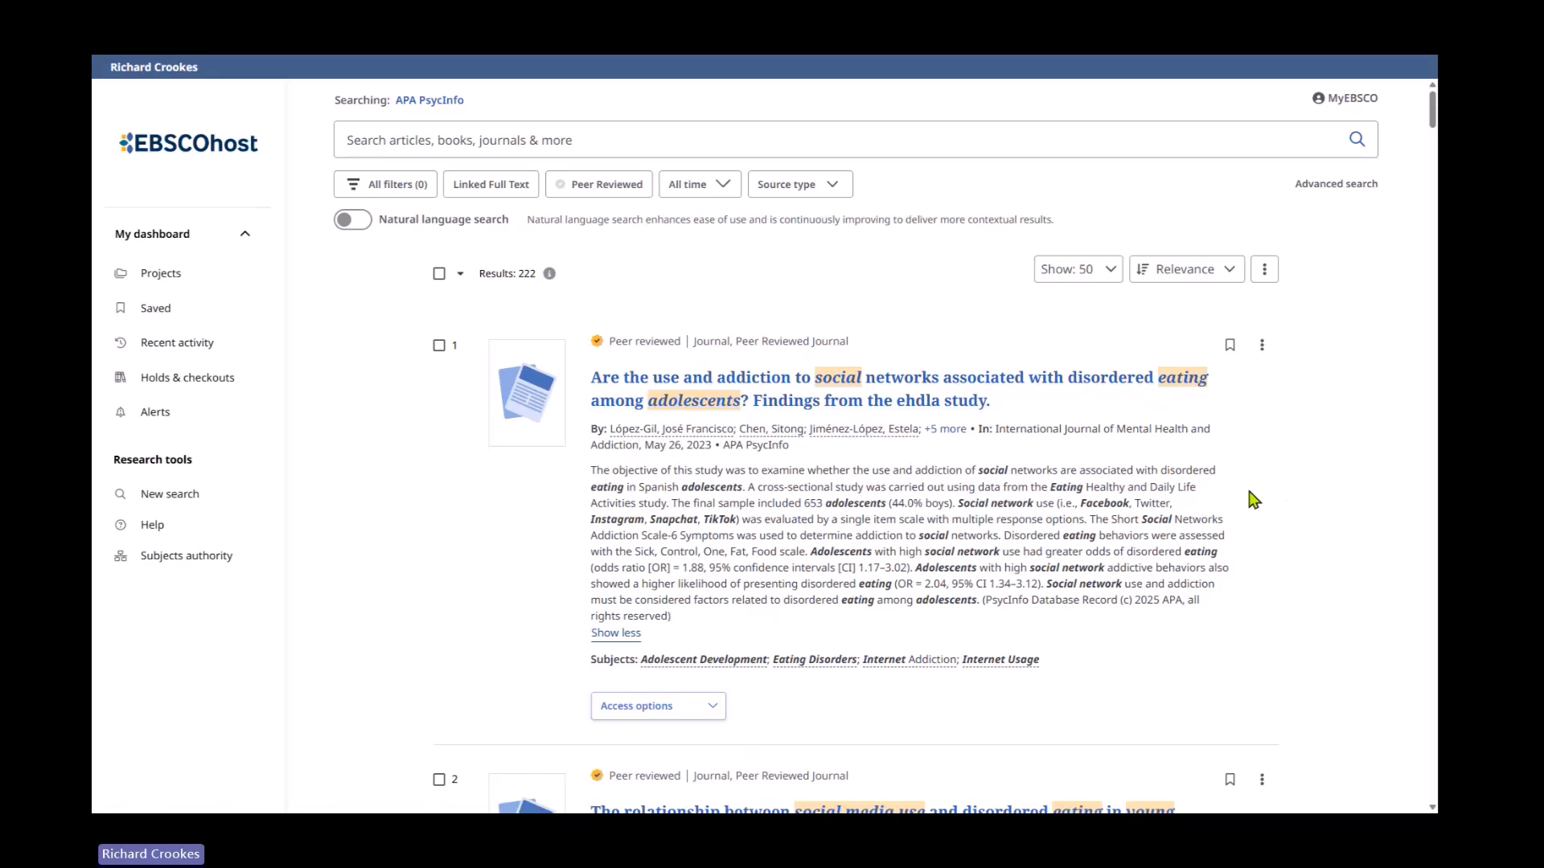
Expand the complete subject lists of the second and third results to examine their subject terms and age groups
{"action": "scroll", "coordinate": [1188, 488], "scroll_direction": "down", "scroll_amount": 2}
{"action": "scroll", "coordinate": [1179, 476], "scroll_direction": "down", "scroll_amount": 5}
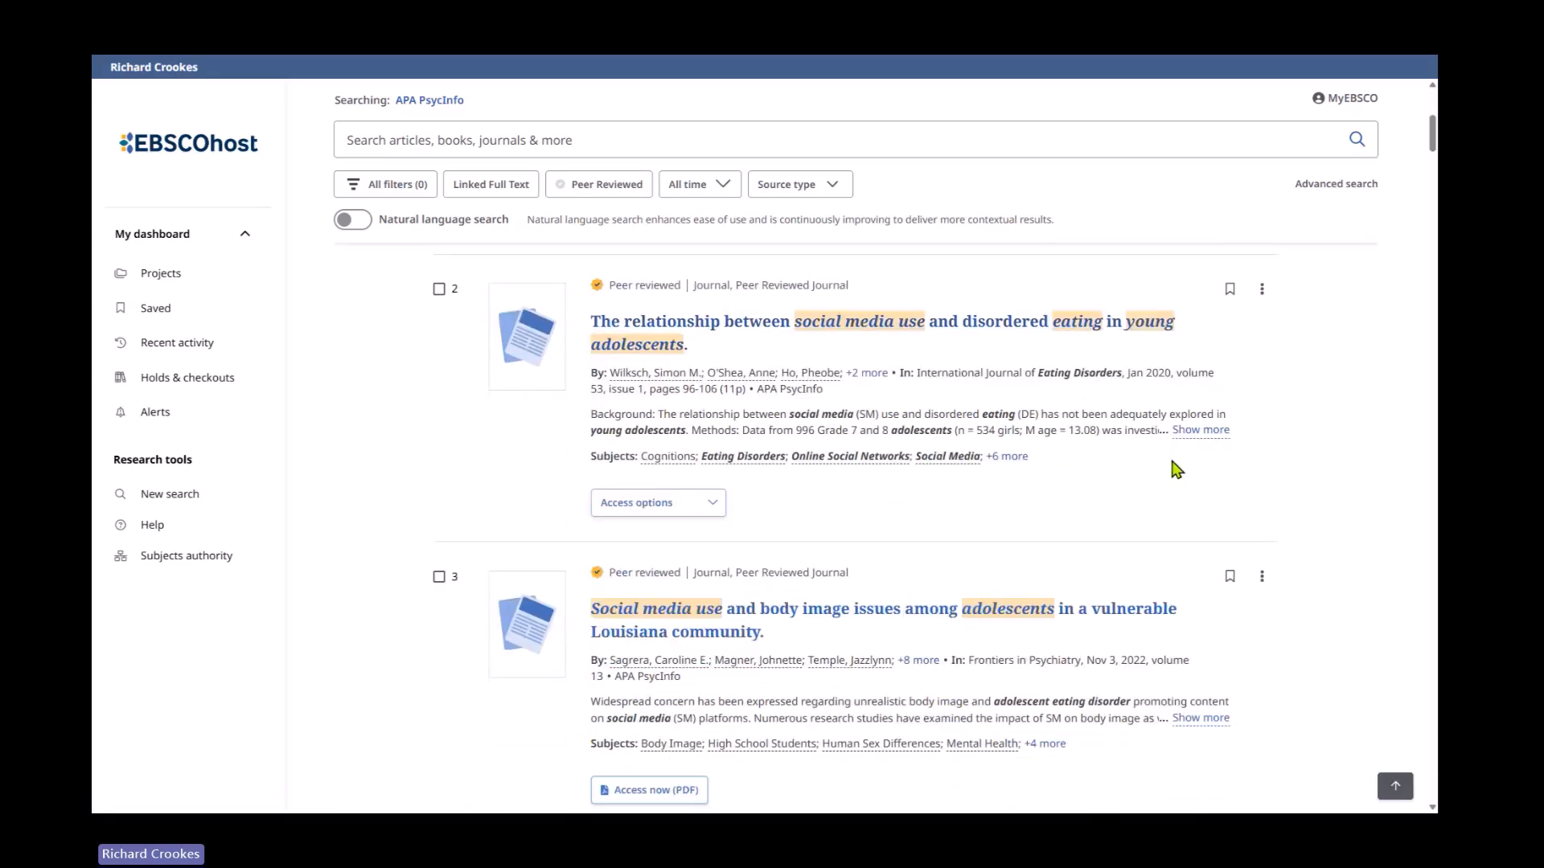
{"action": "left_click", "coordinate": [1006, 457]}
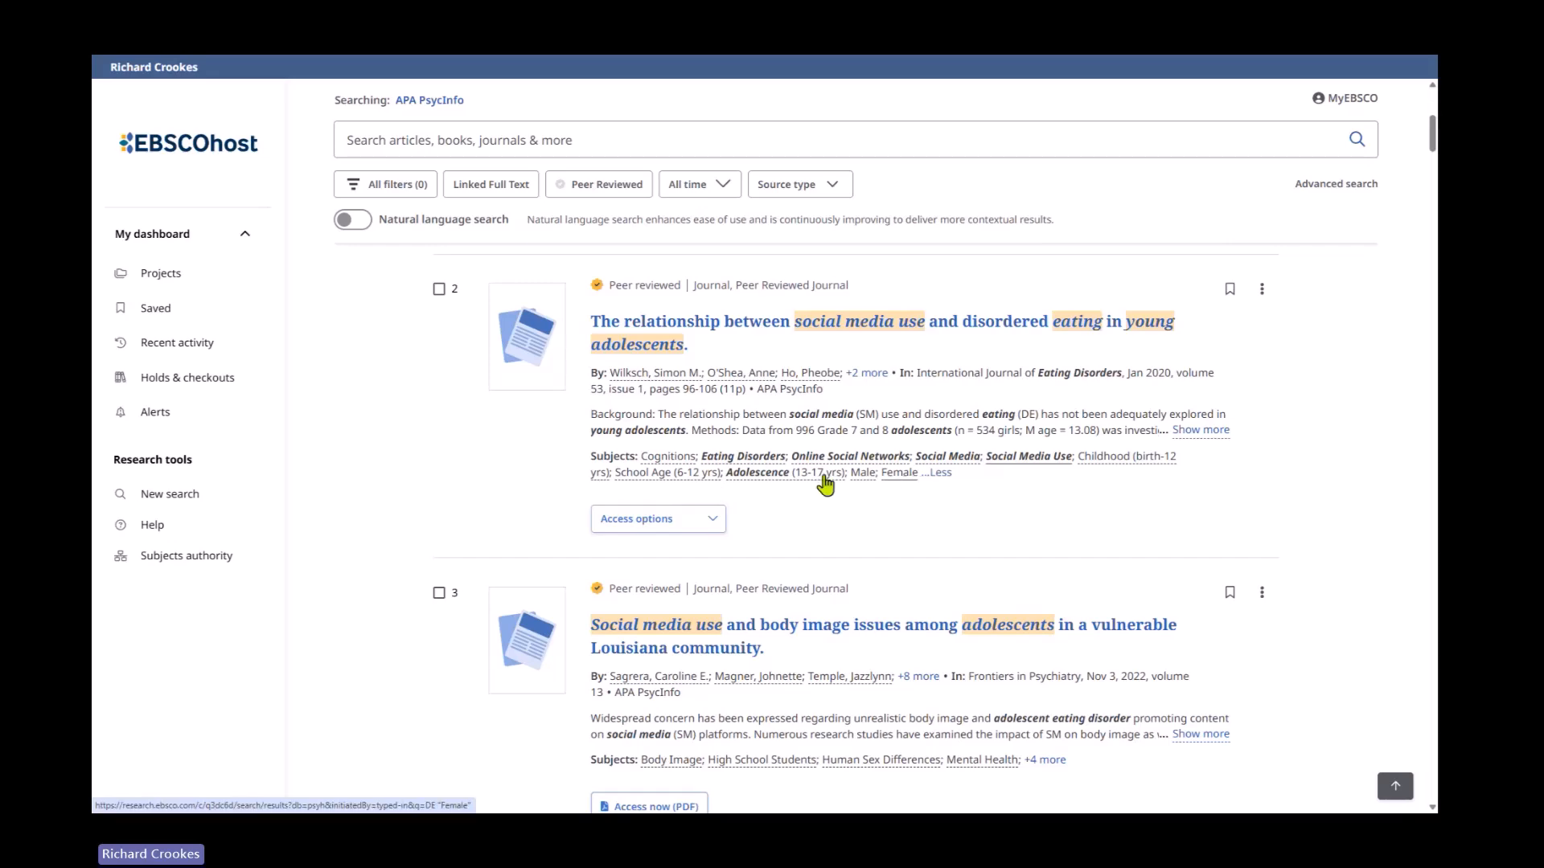
{"action": "scroll", "coordinate": [800, 554], "scroll_direction": "down", "scroll_amount": 3}
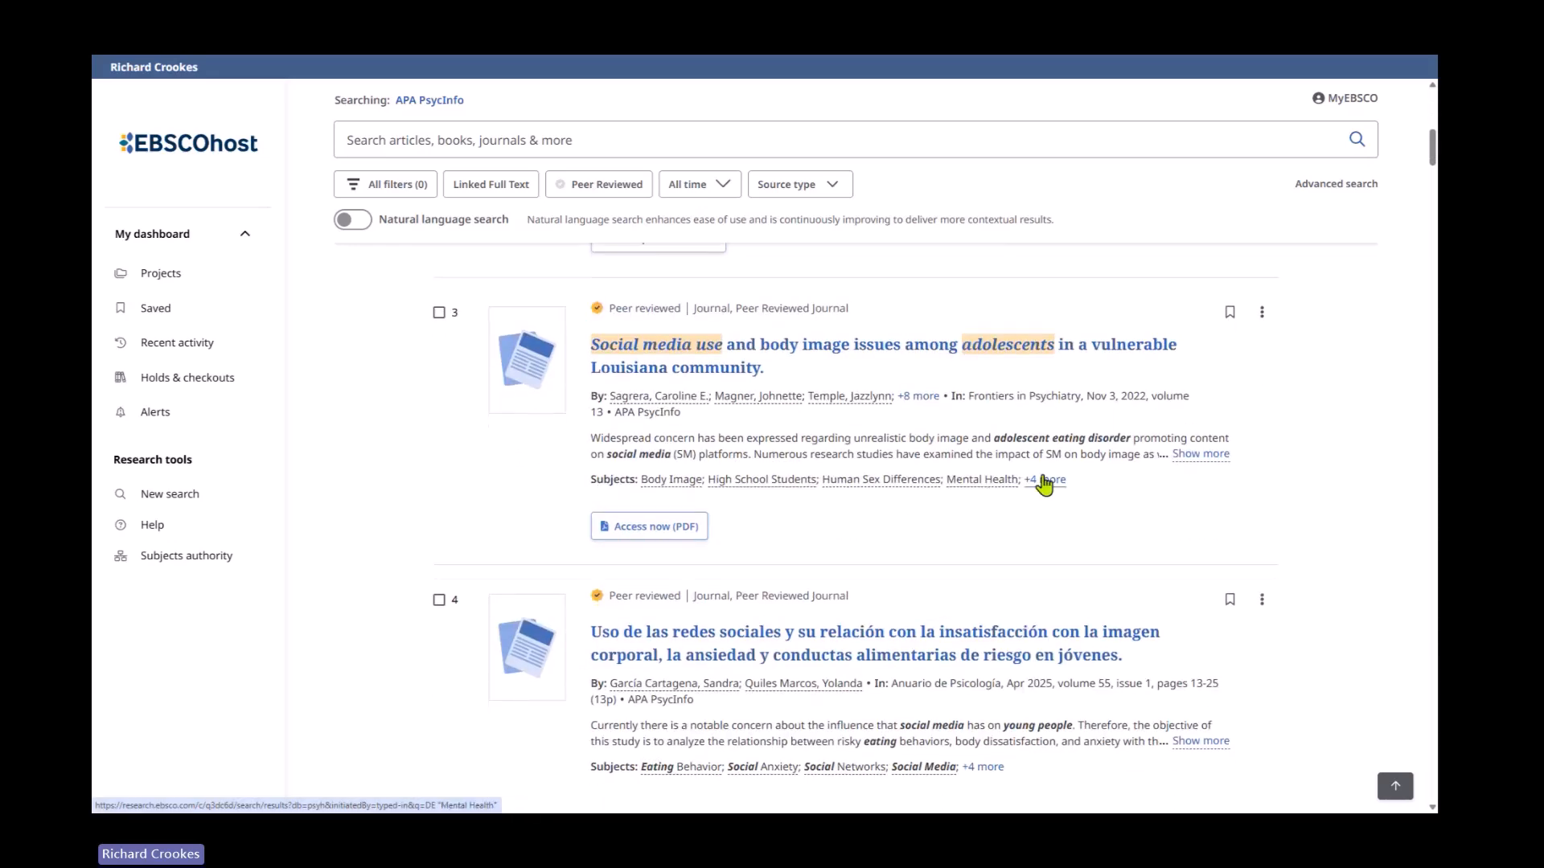
{"action": "left_click", "coordinate": [1045, 481]}
{"action": "scroll", "coordinate": [713, 593], "scroll_direction": "down", "scroll_amount": 2}
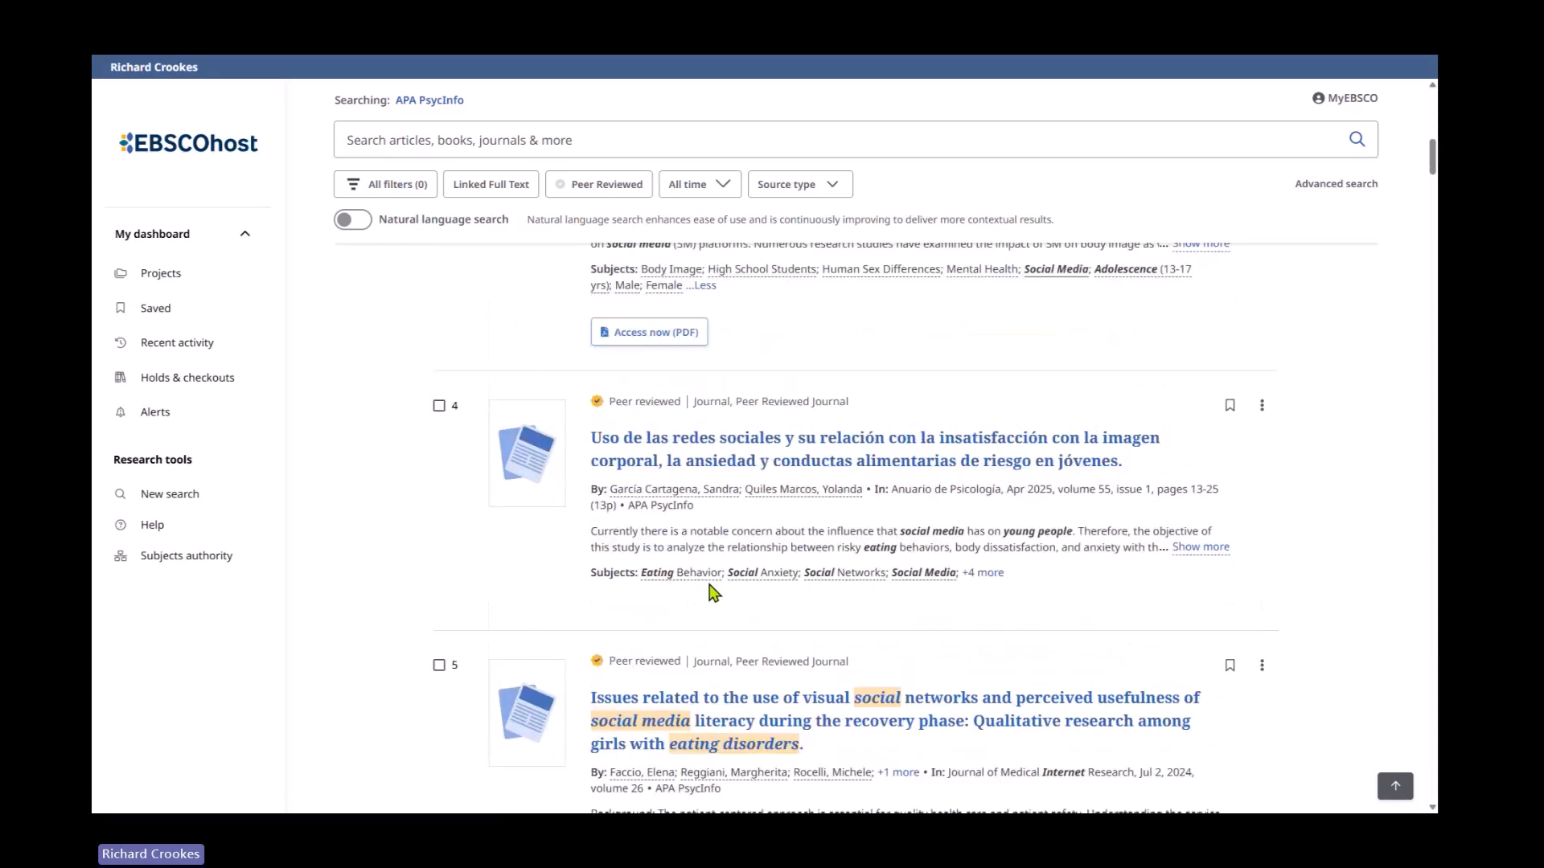
Show the first result's full author list and the second result's full abstract in the results list
{"action": "scroll", "coordinate": [712, 619], "scroll_direction": "up", "scroll_amount": 12}
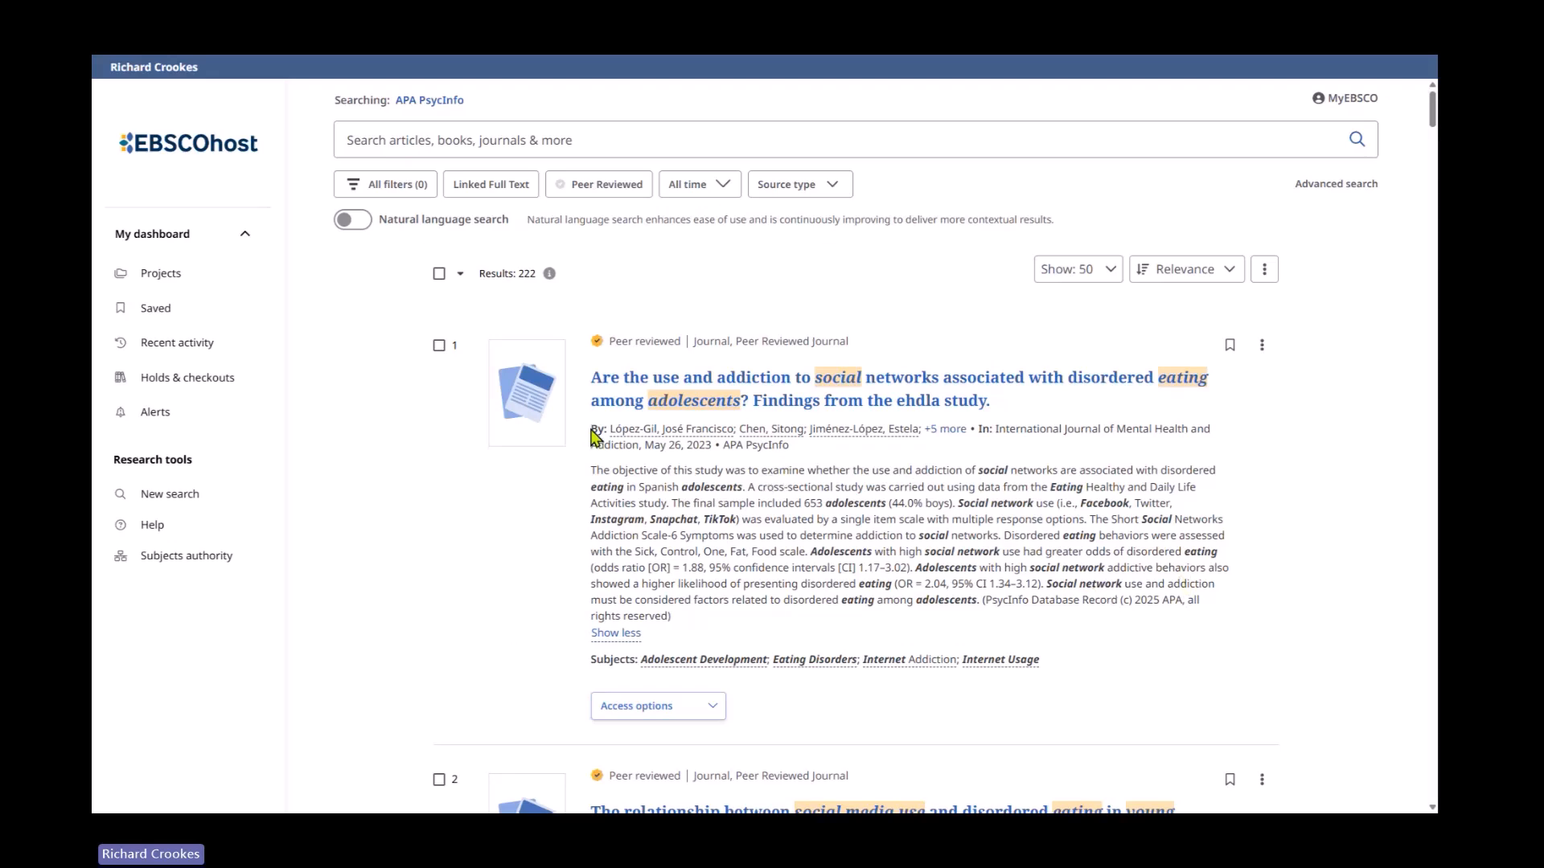
{"action": "left_click", "coordinate": [946, 429]}
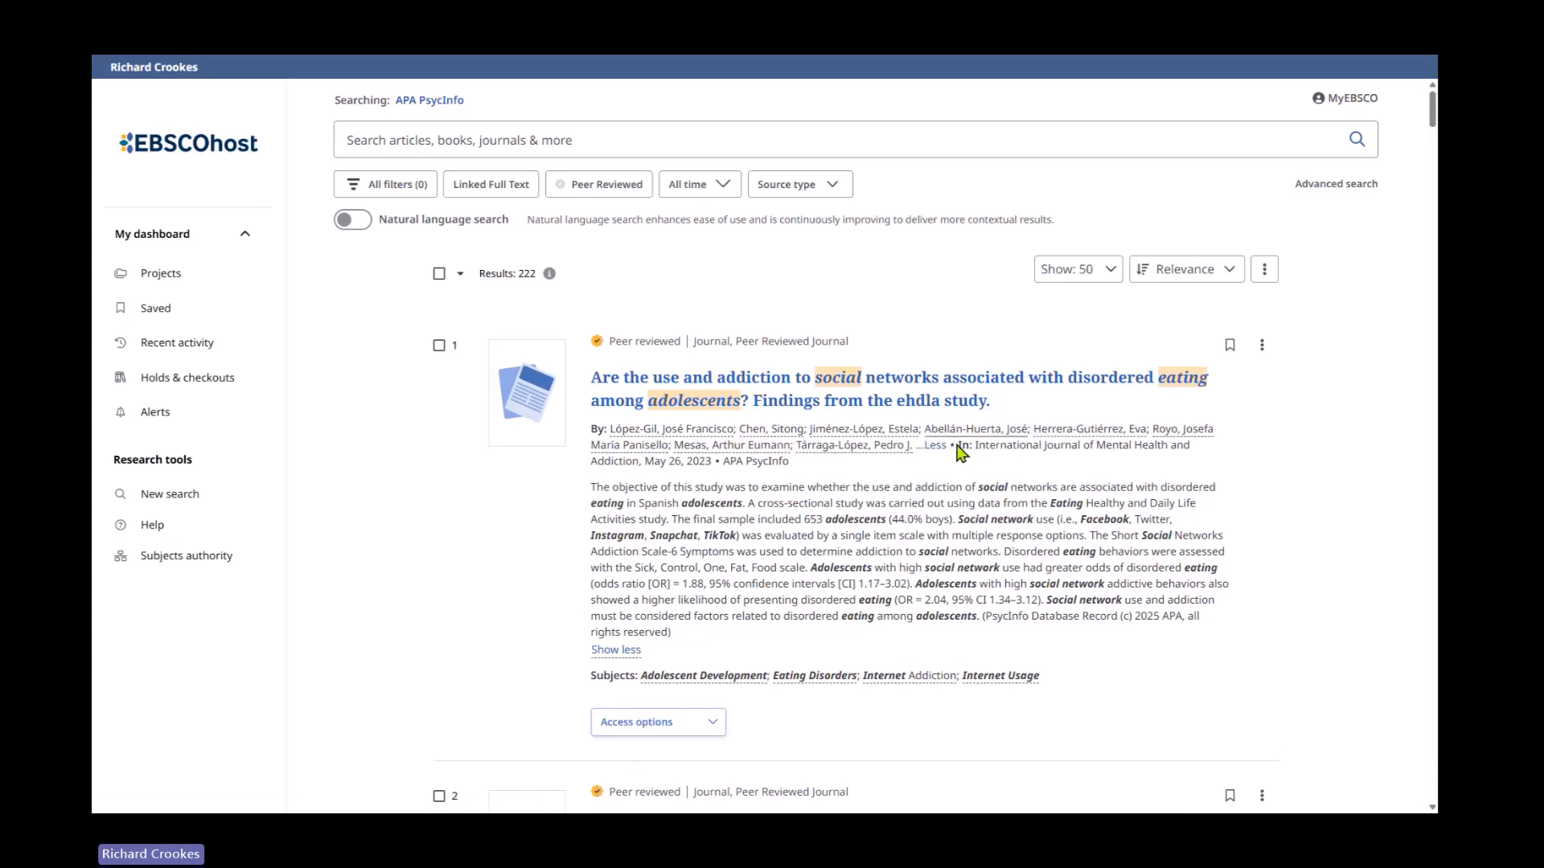
{"action": "scroll", "coordinate": [1002, 556], "scroll_direction": "down", "scroll_amount": 3}
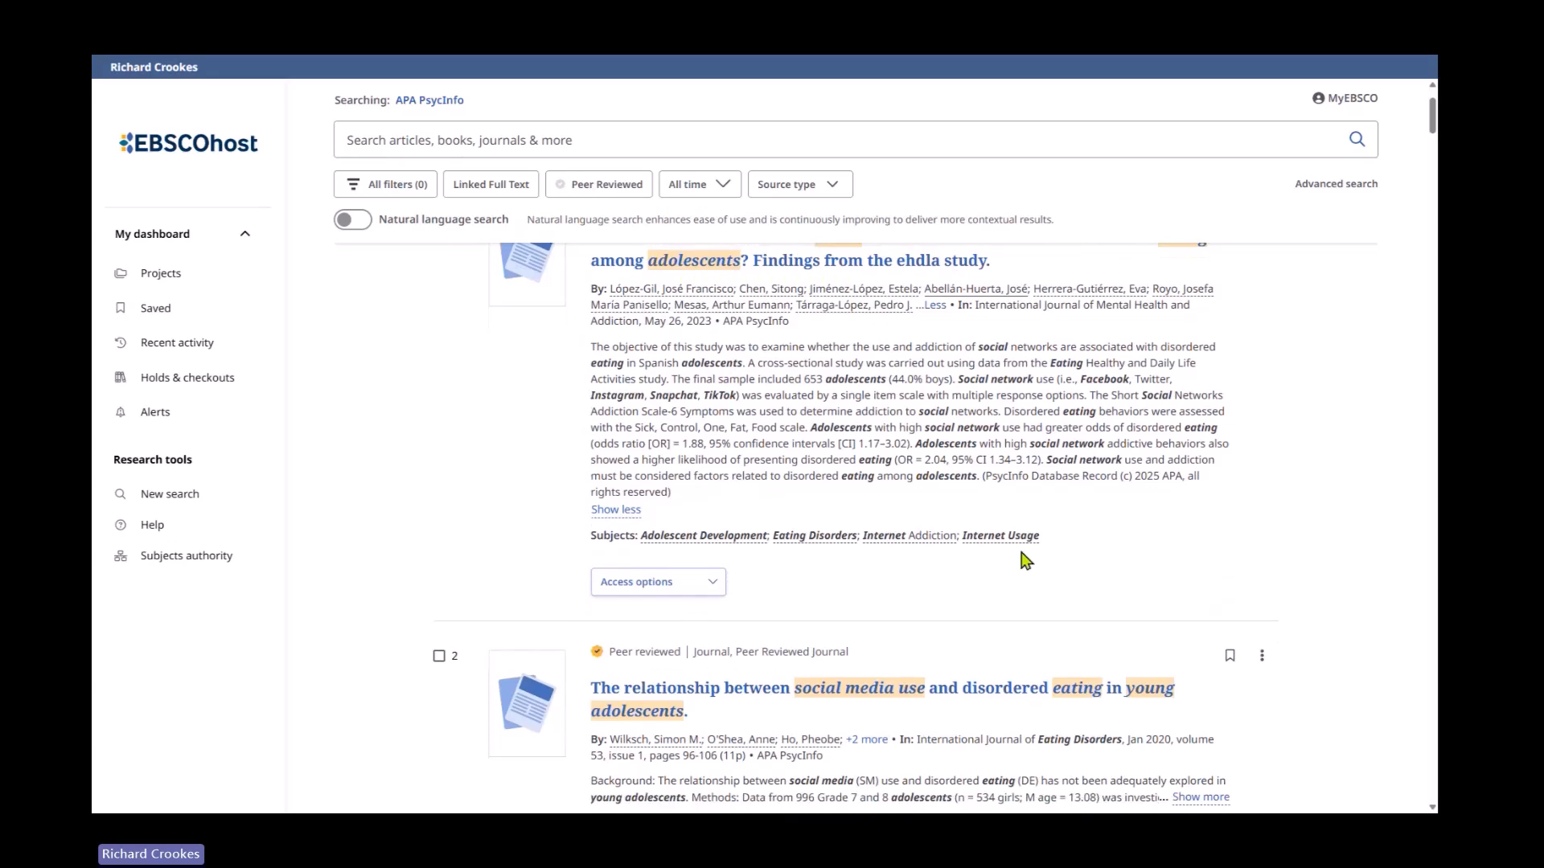
{"action": "scroll", "coordinate": [1022, 561], "scroll_direction": "down", "scroll_amount": 2}
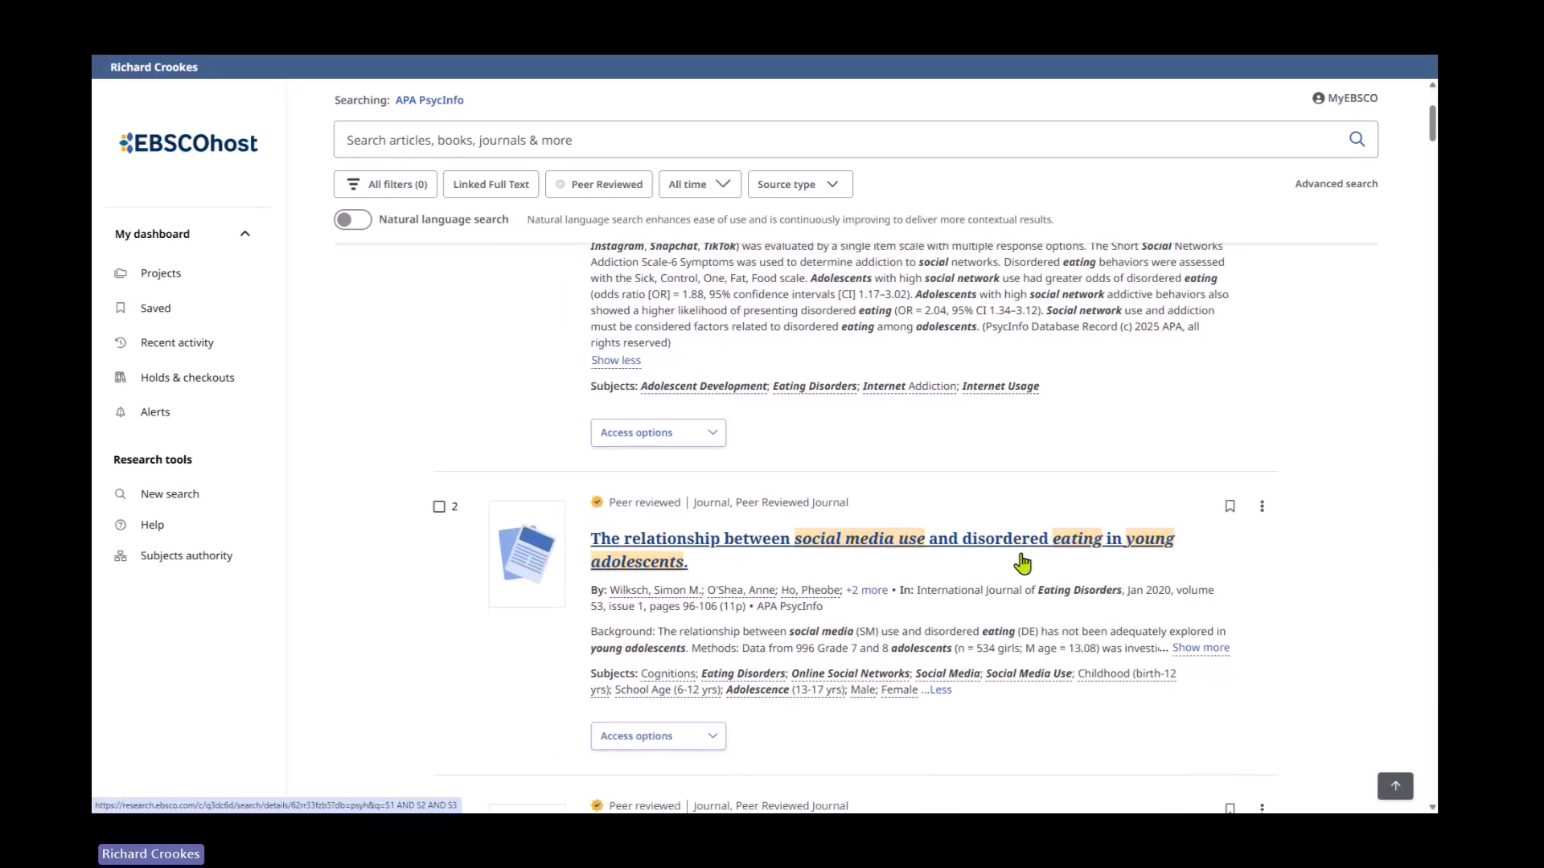
{"action": "left_click", "coordinate": [1201, 522]}
Expand the third result's full abstract and look over the fourth to sixth results for relevance
{"action": "scroll", "coordinate": [965, 595], "scroll_direction": "down", "scroll_amount": 2}
{"action": "scroll", "coordinate": [945, 609], "scroll_direction": "down", "scroll_amount": 2}
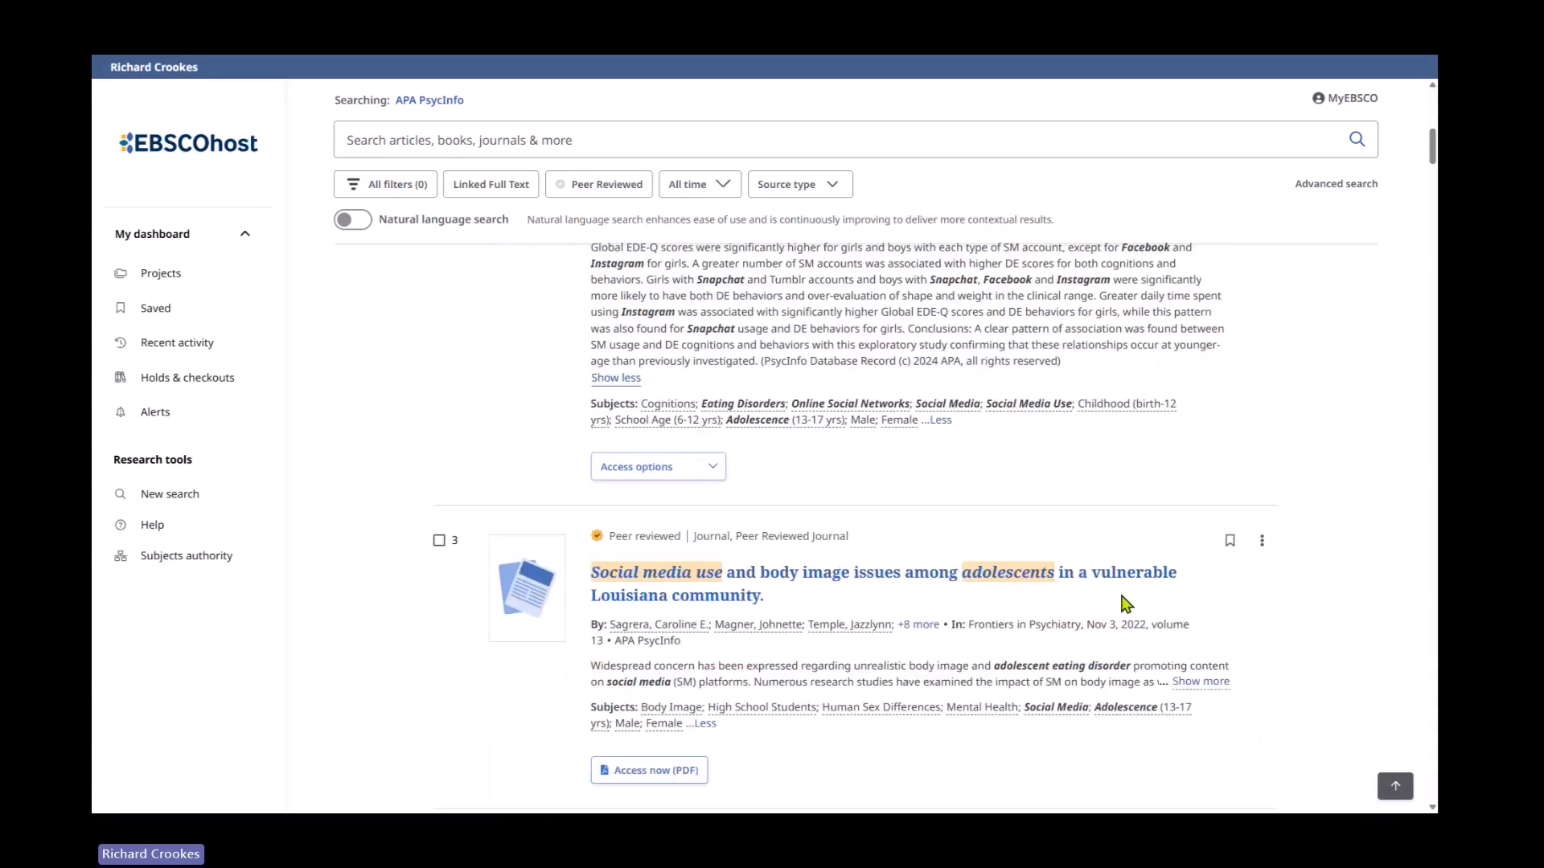
{"action": "left_click", "coordinate": [1203, 684]}
{"action": "scroll", "coordinate": [964, 500], "scroll_direction": "down", "scroll_amount": 4}
{"action": "scroll", "coordinate": [964, 500], "scroll_direction": "down", "scroll_amount": 3}
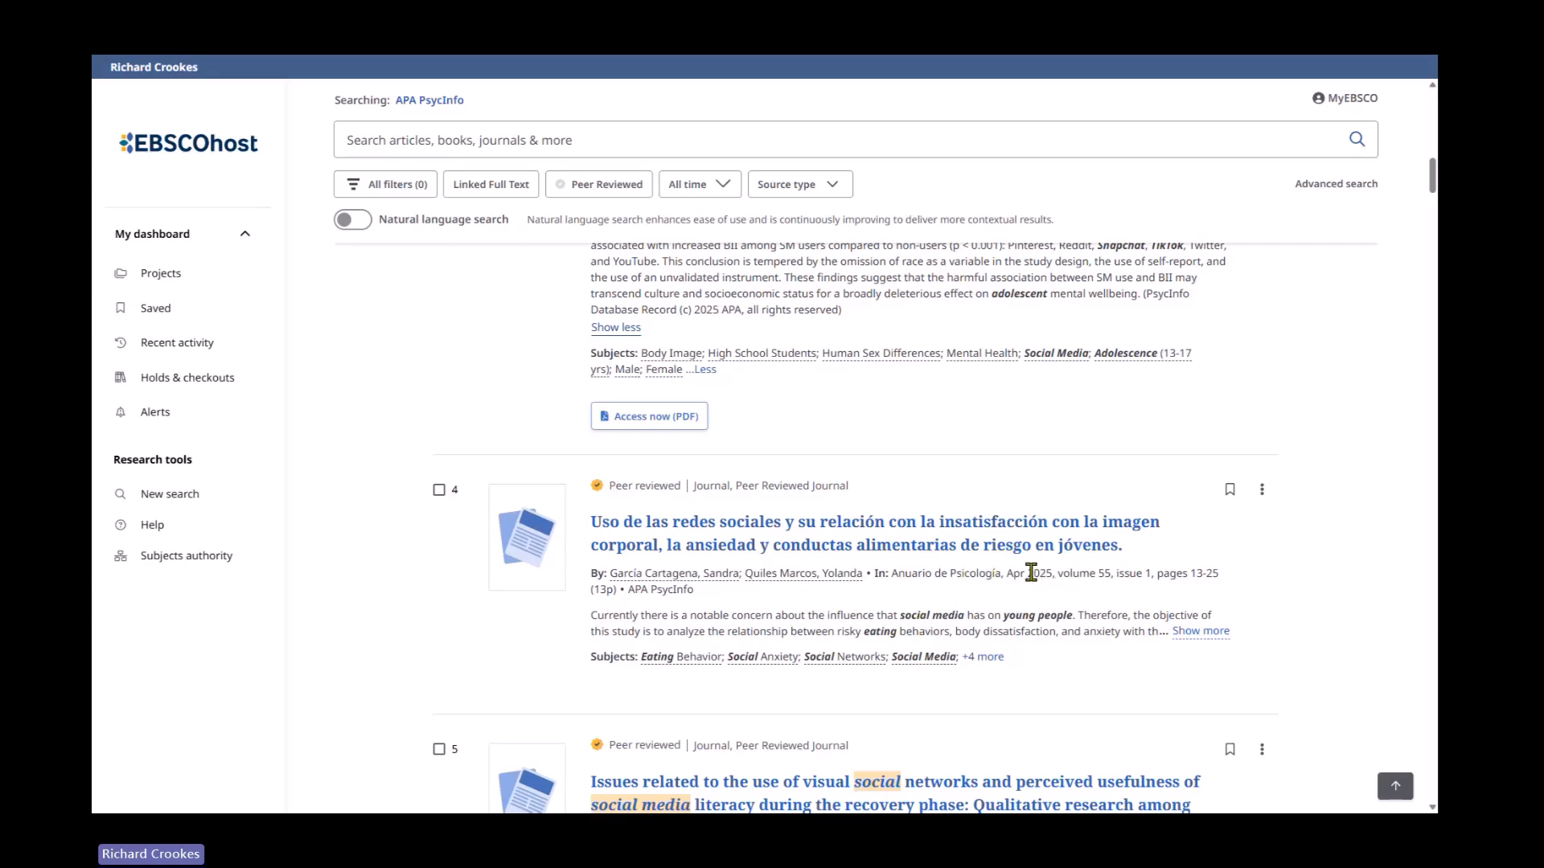
{"action": "scroll", "coordinate": [988, 590], "scroll_direction": "down", "scroll_amount": 4}
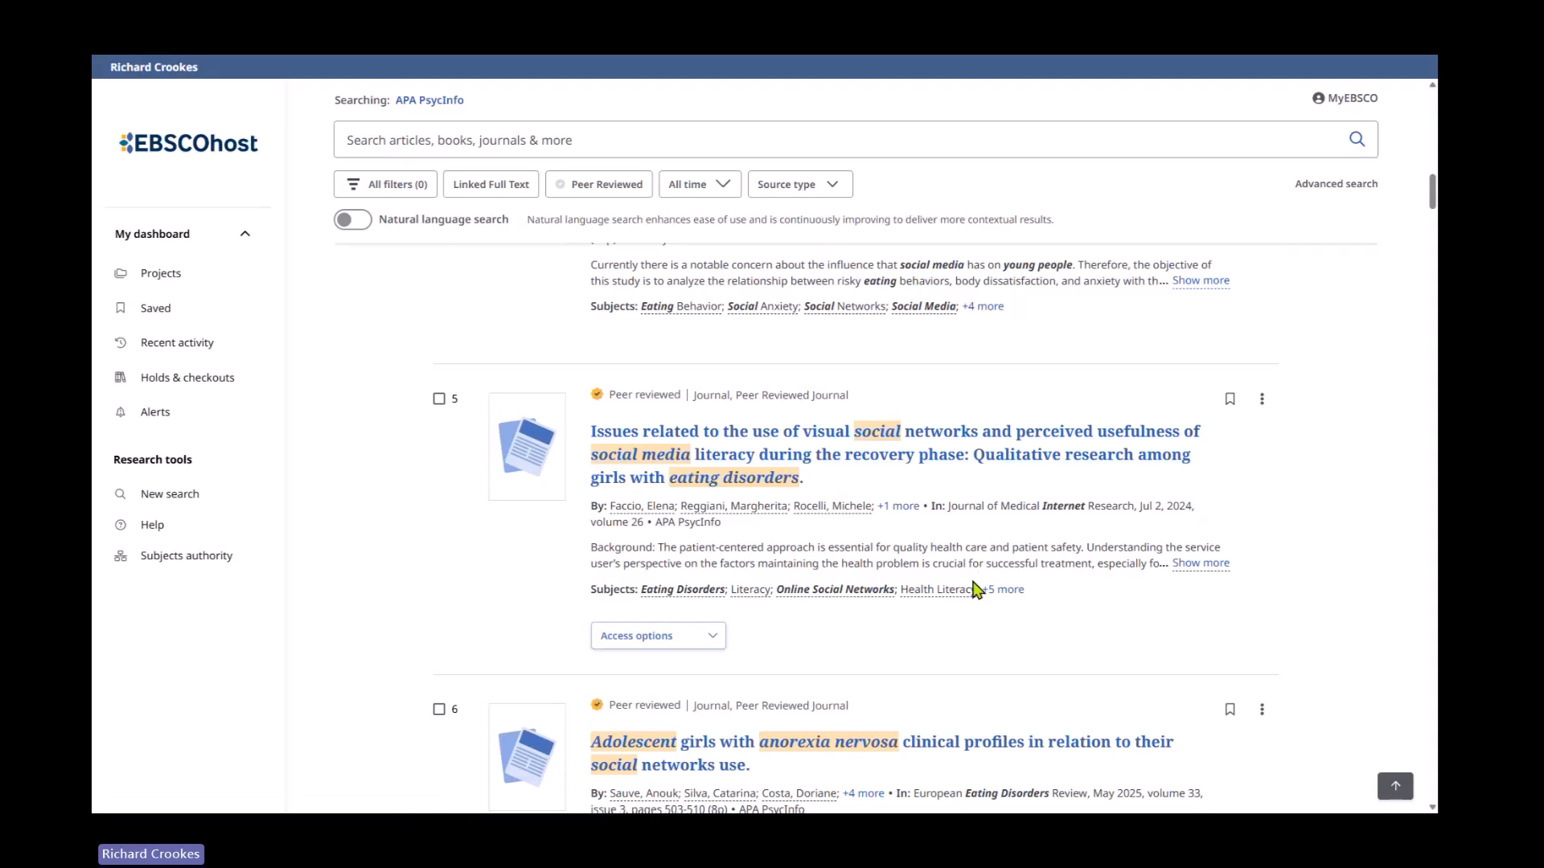
{"action": "scroll", "coordinate": [977, 589], "scroll_direction": "down", "scroll_amount": 1}
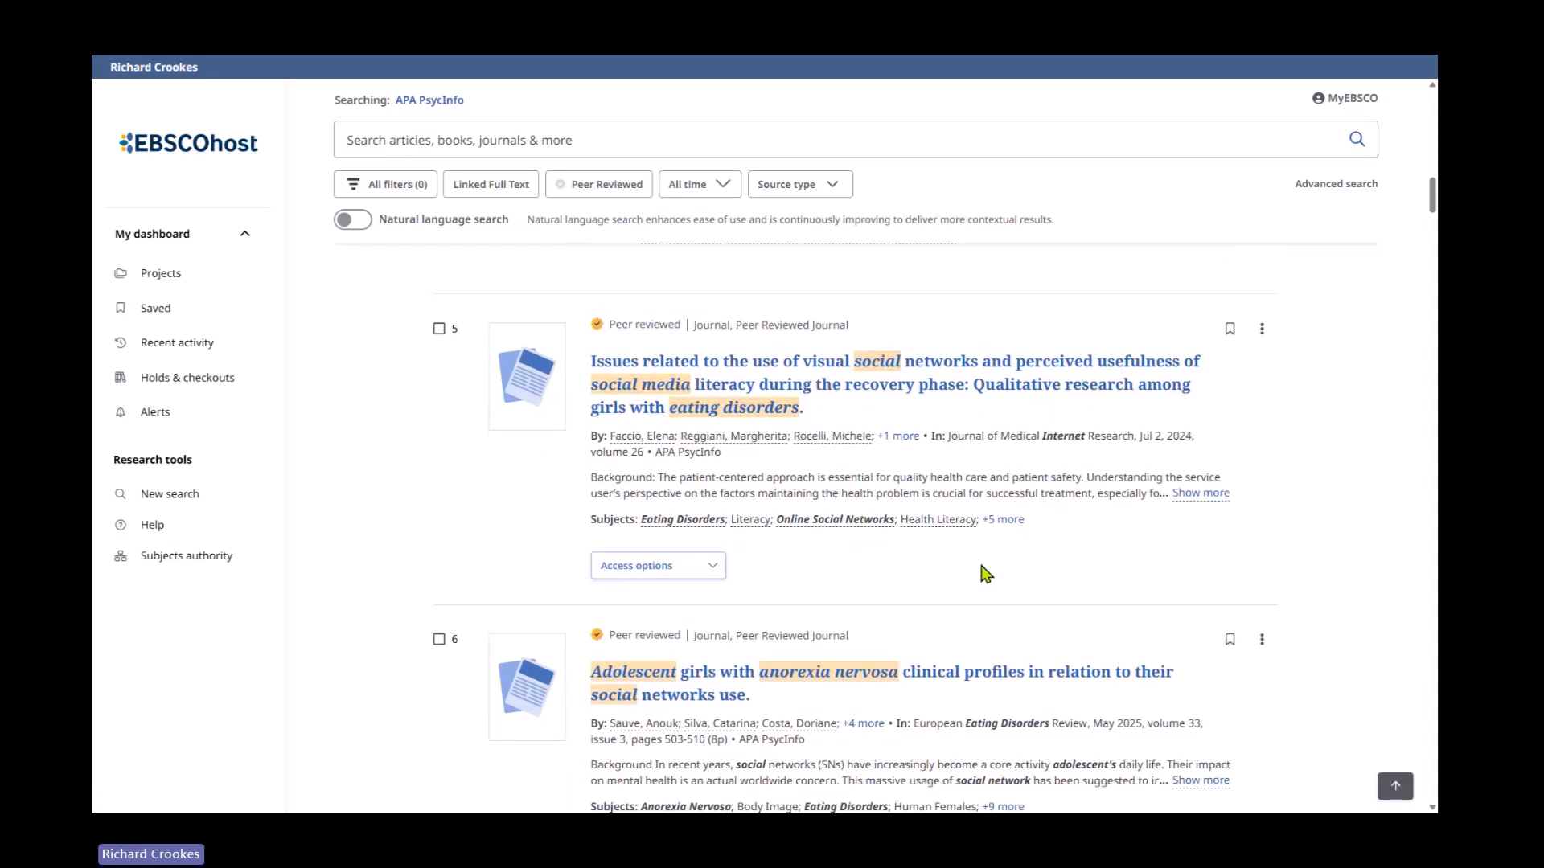
Open all filters for the search results and switch the publication date to a custom range
{"action": "scroll", "coordinate": [981, 571], "scroll_direction": "up", "scroll_amount": 9}
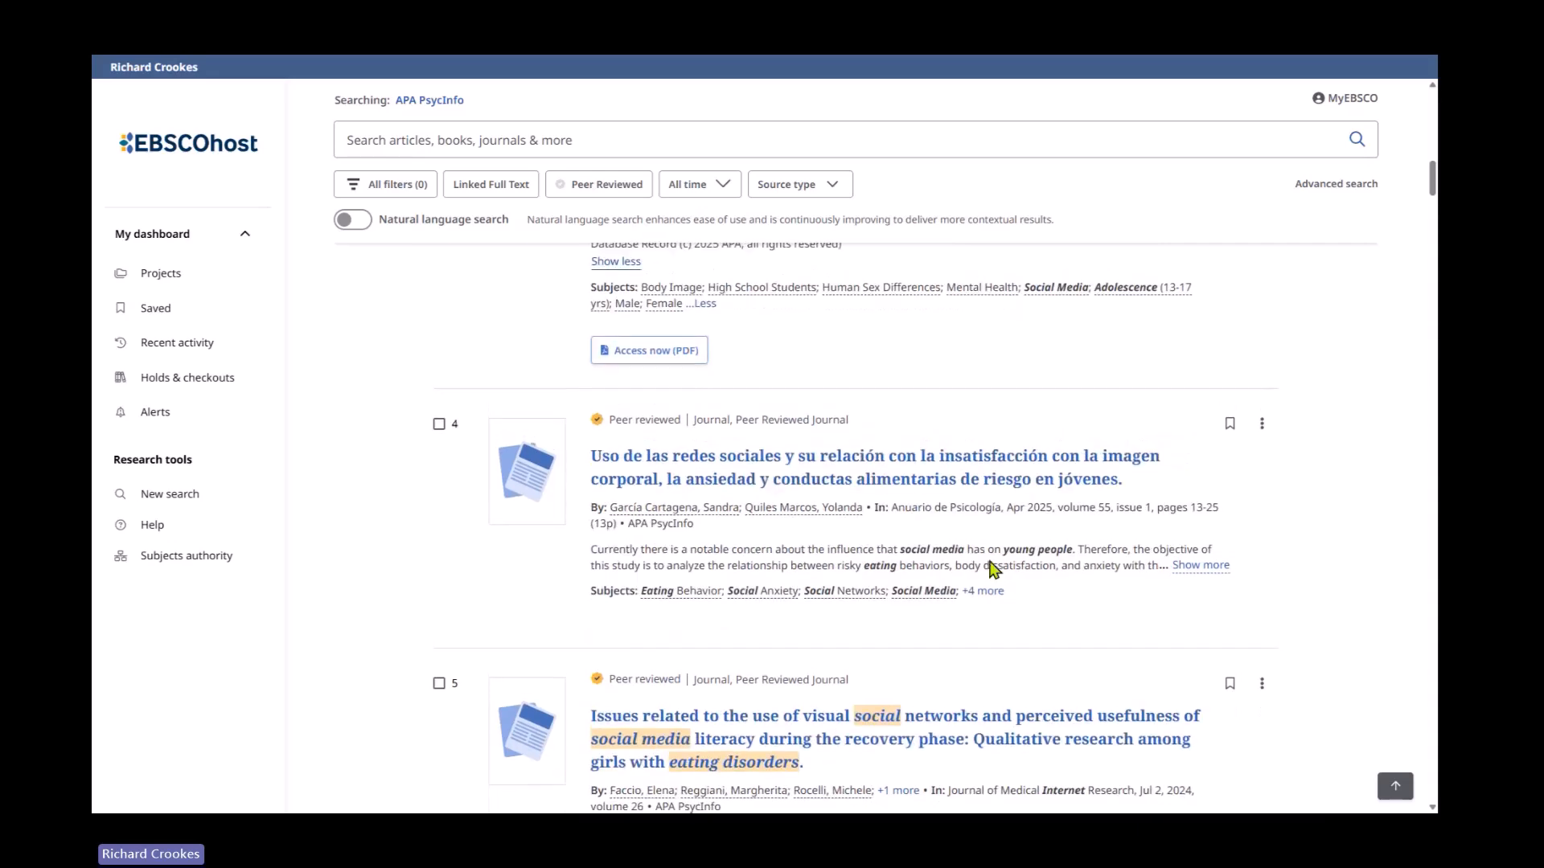
{"action": "scroll", "coordinate": [987, 562], "scroll_direction": "up", "scroll_amount": 5}
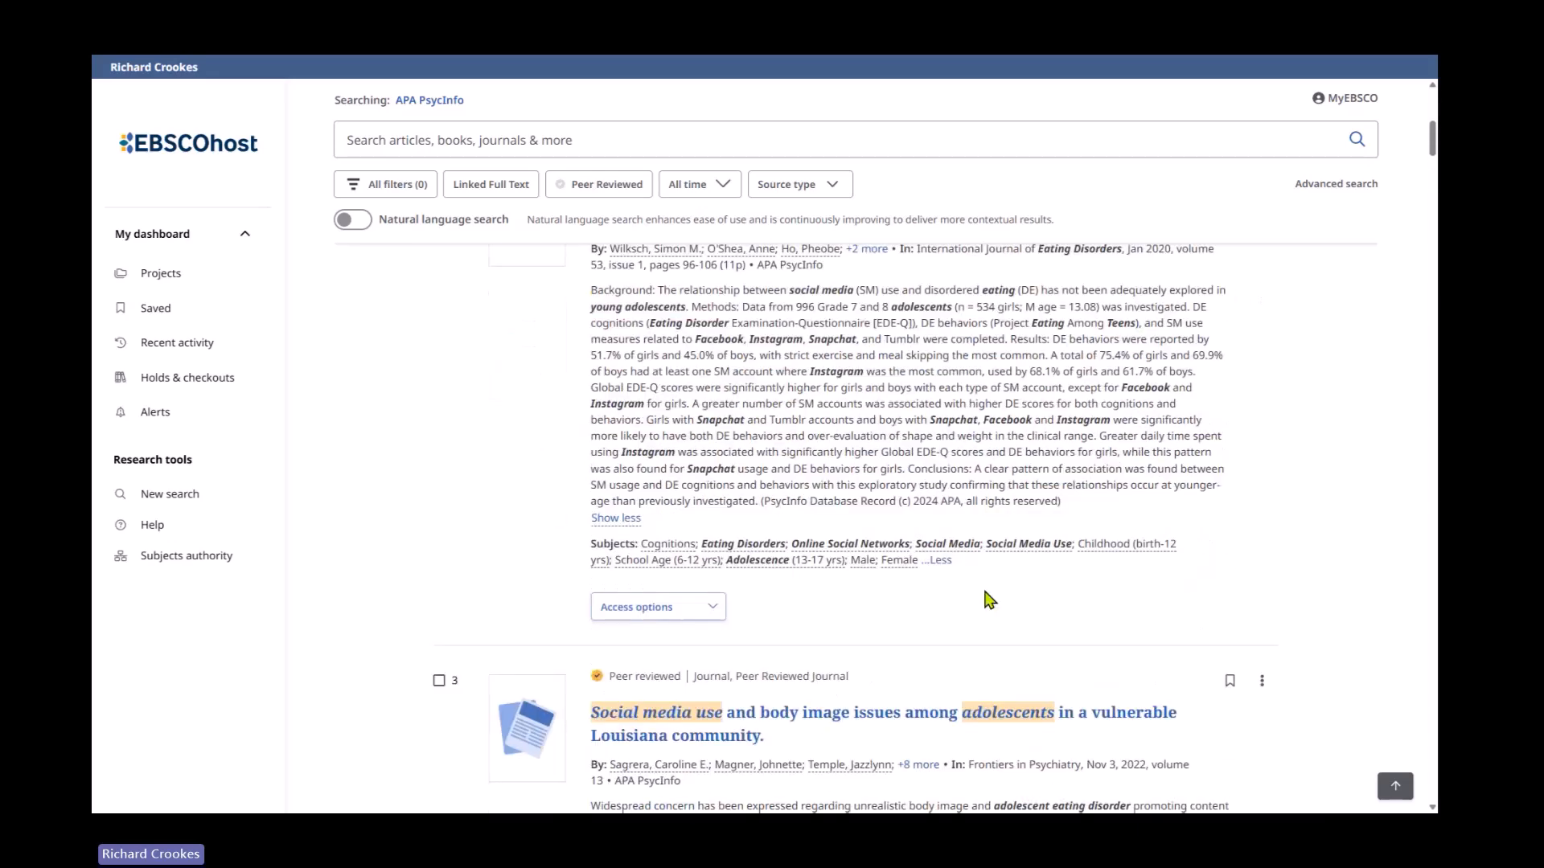
{"action": "scroll", "coordinate": [969, 611], "scroll_direction": "up", "scroll_amount": 8}
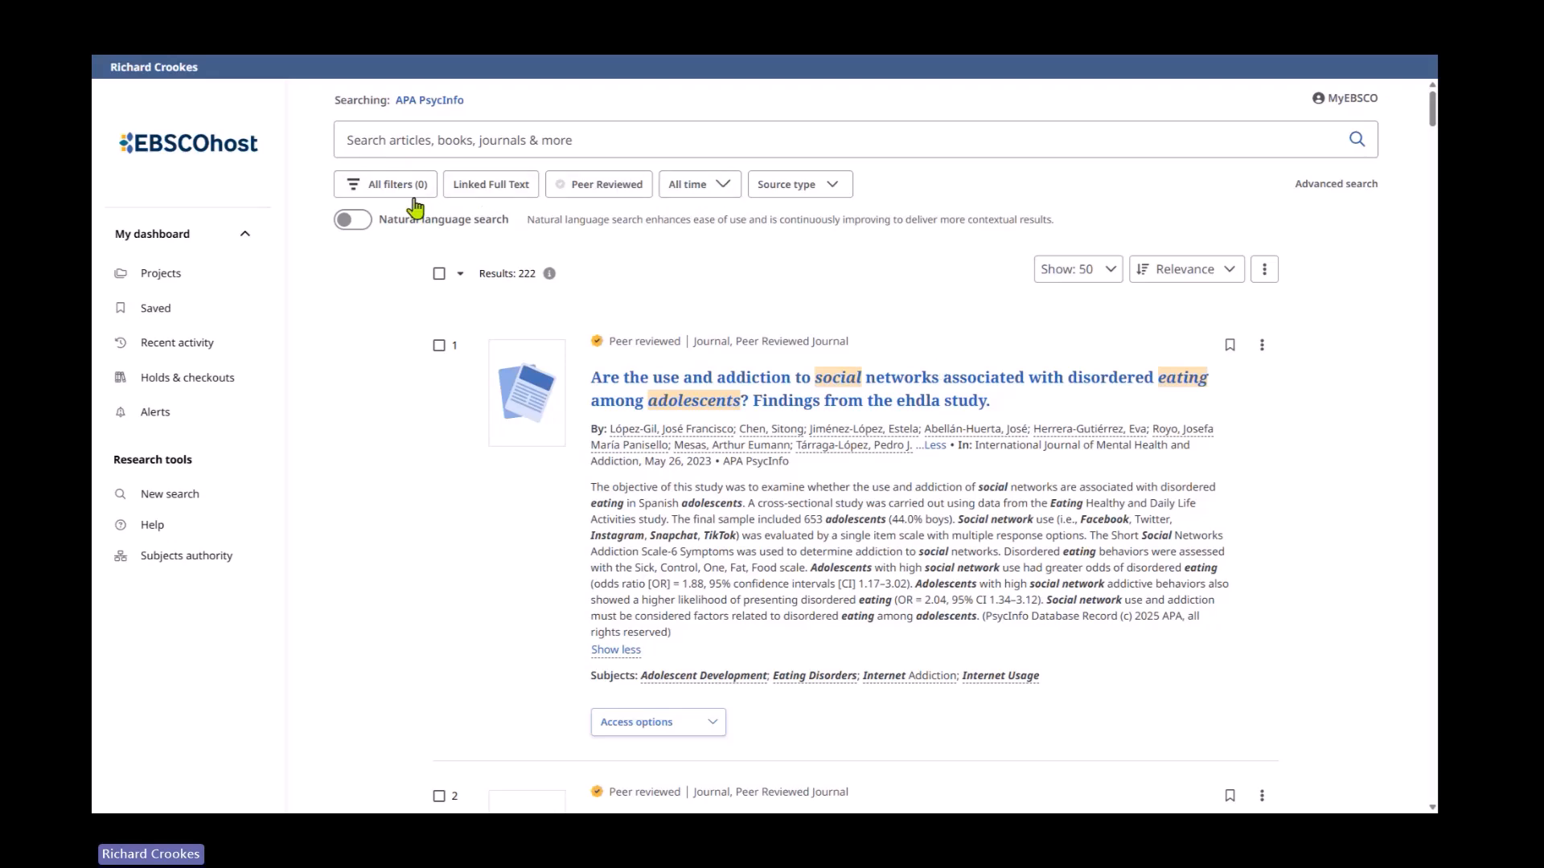
{"action": "left_click", "coordinate": [389, 190]}
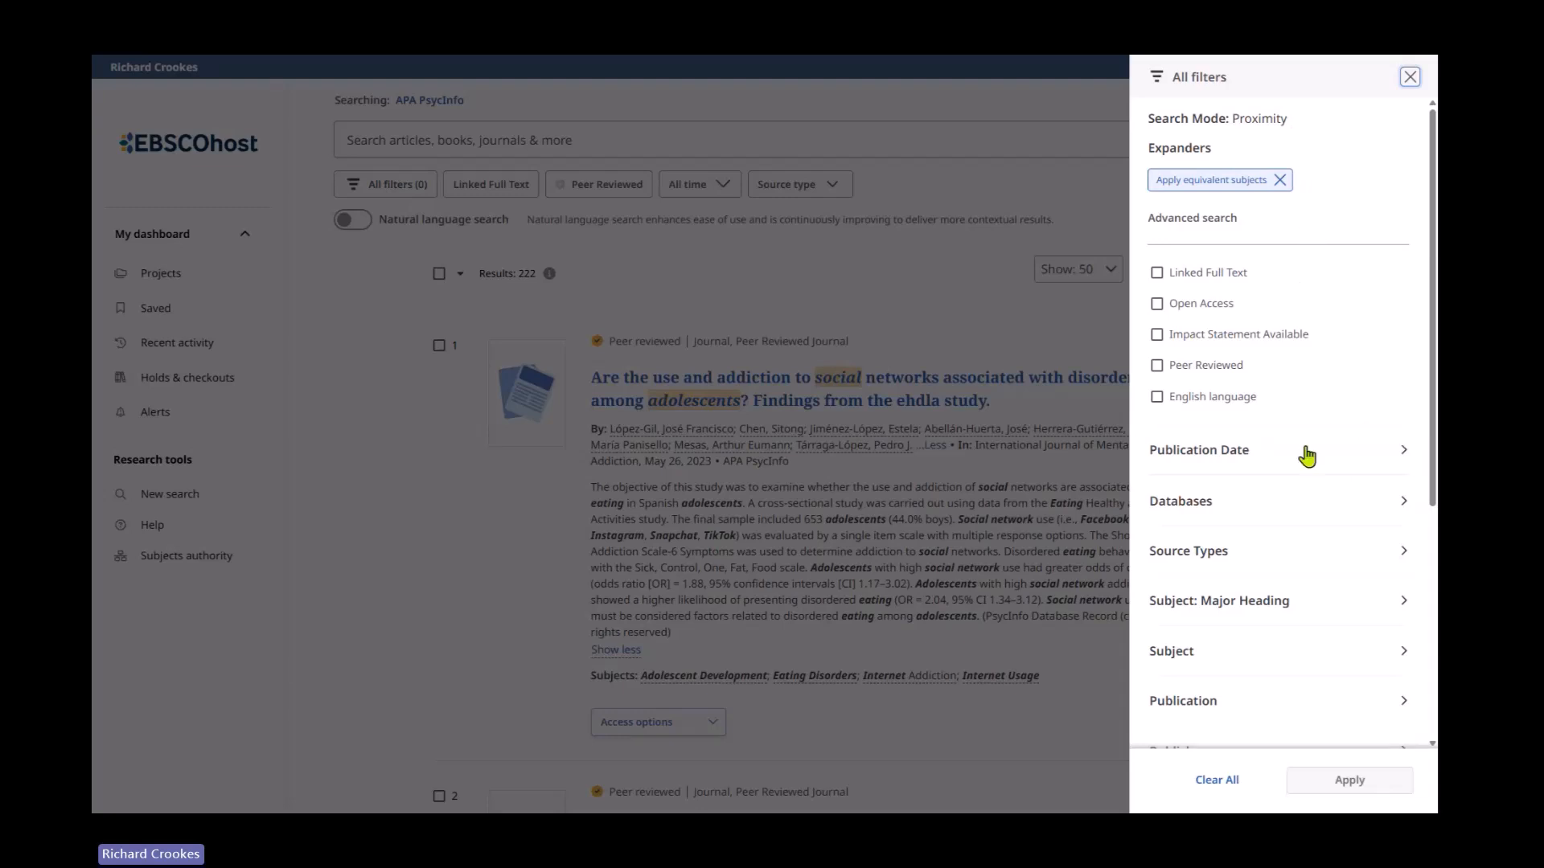
{"action": "scroll", "coordinate": [1344, 488], "scroll_direction": "down", "scroll_amount": 3}
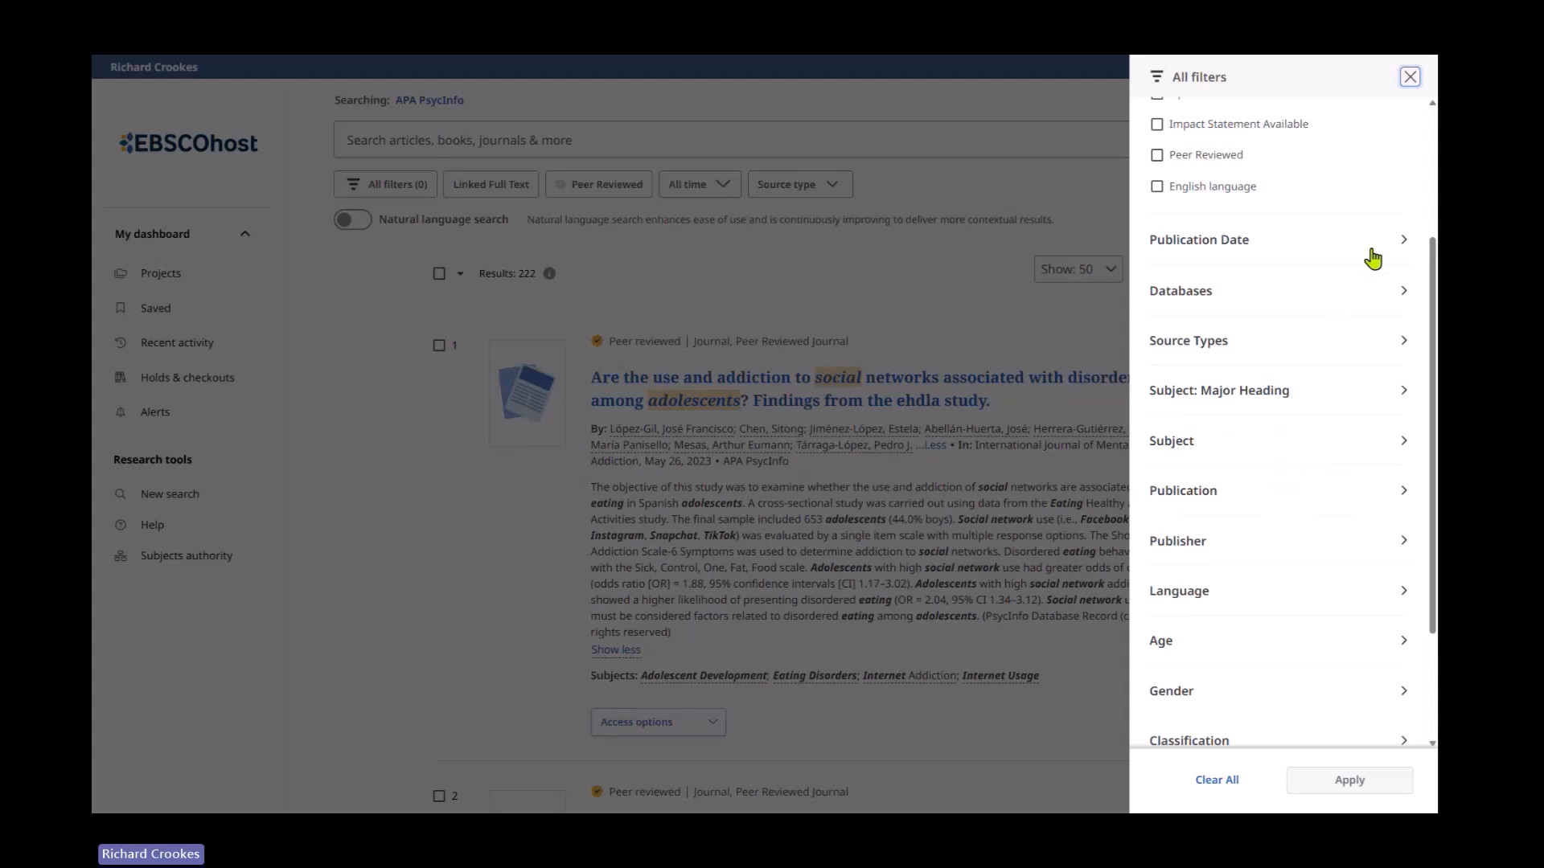
{"action": "left_click", "coordinate": [1403, 245]}
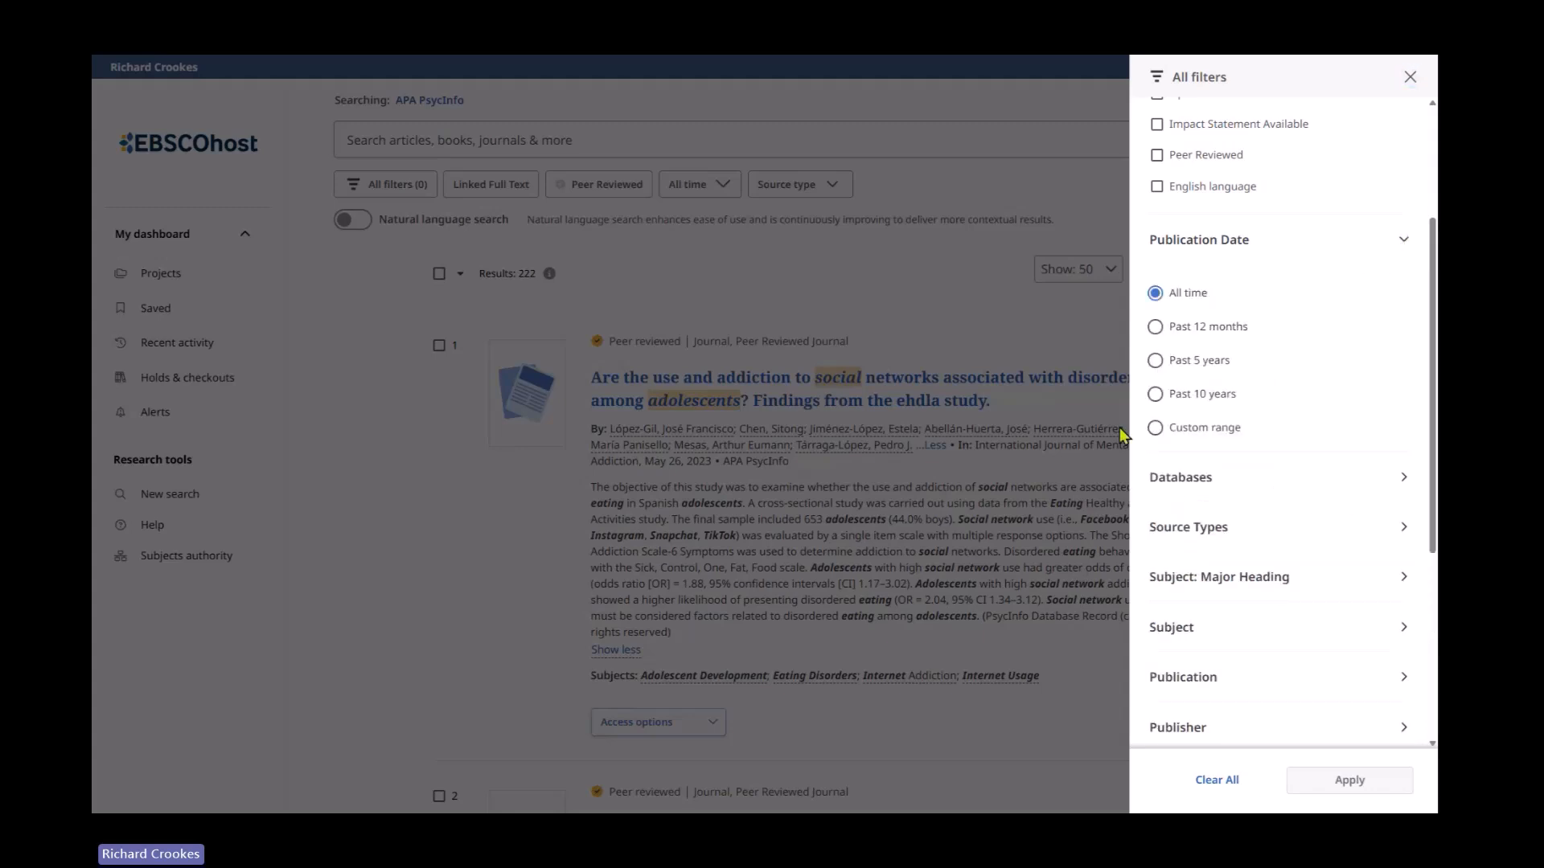
{"action": "left_click", "coordinate": [1155, 428]}
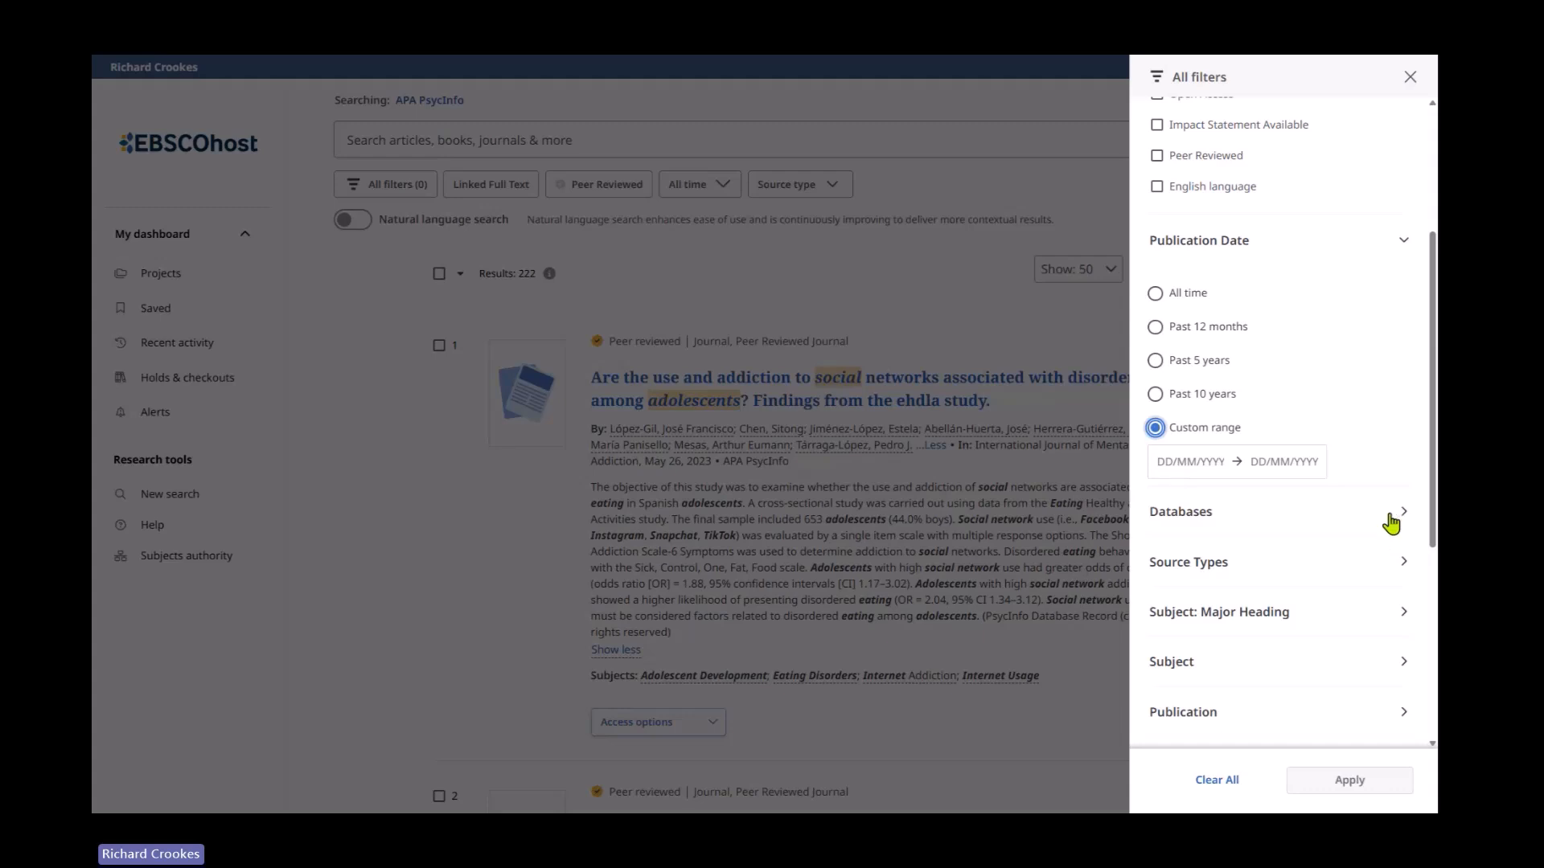
Check the options offered by the Databases filter and the Subject: Major Heading filter
{"action": "left_click", "coordinate": [1402, 518]}
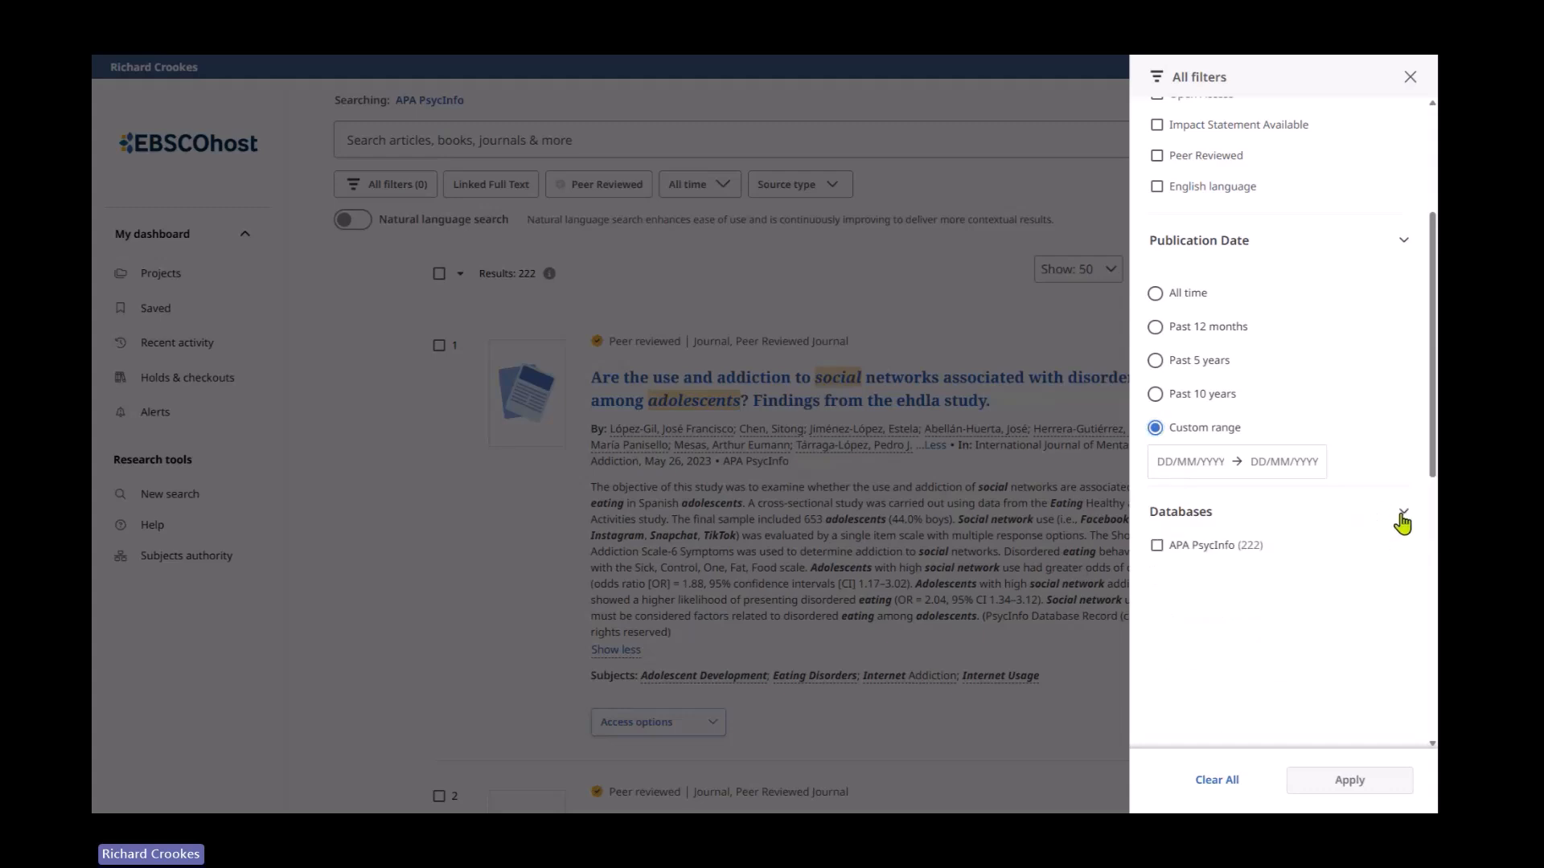
{"action": "left_click", "coordinate": [1403, 519]}
{"action": "scroll", "coordinate": [1257, 500], "scroll_direction": "down", "scroll_amount": 3}
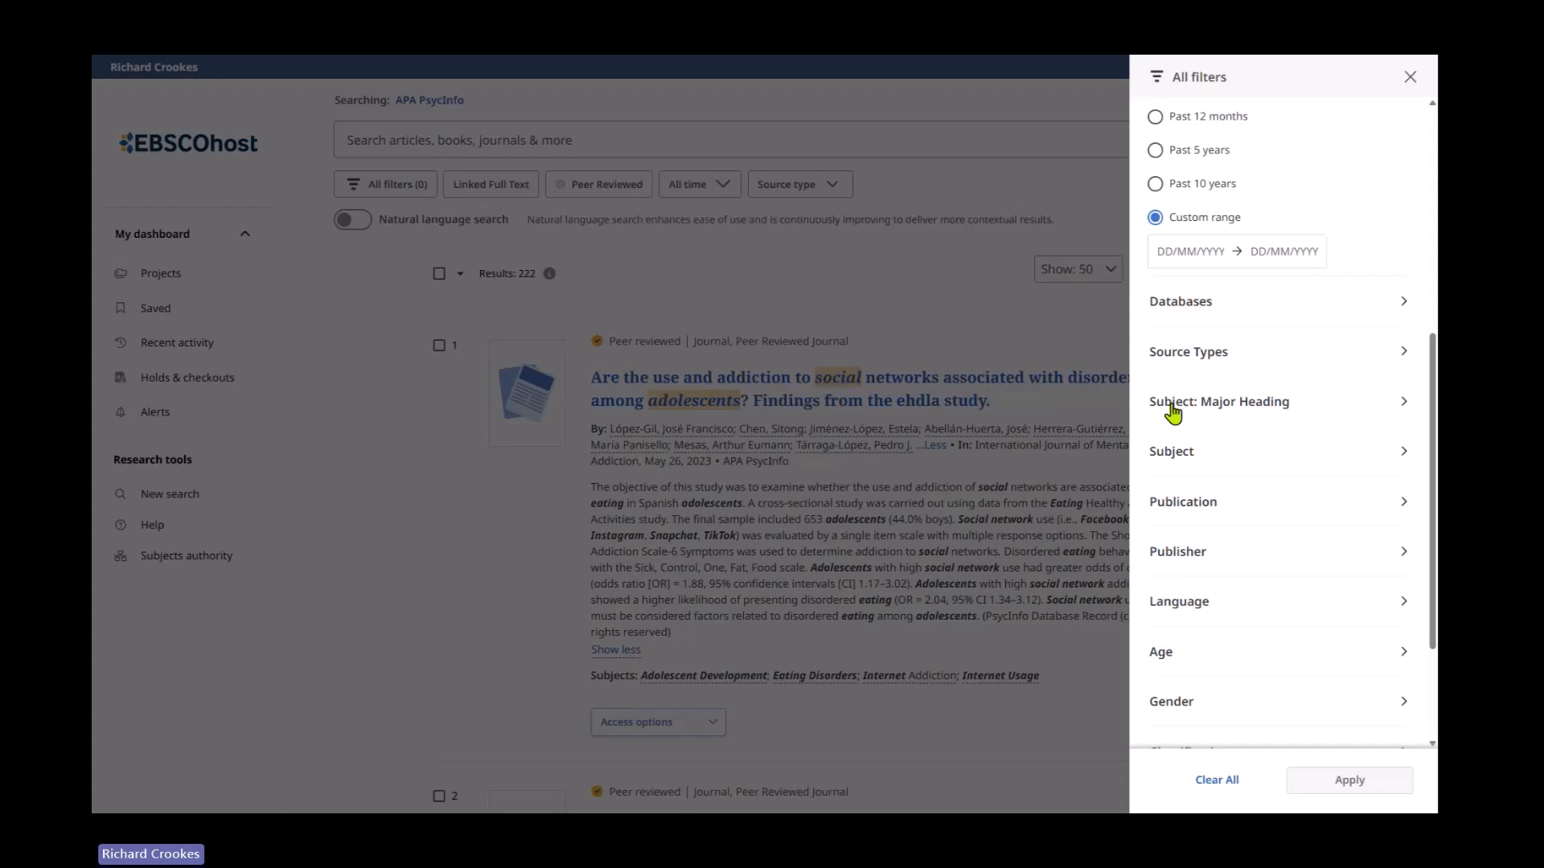
{"action": "left_click", "coordinate": [1403, 407]}
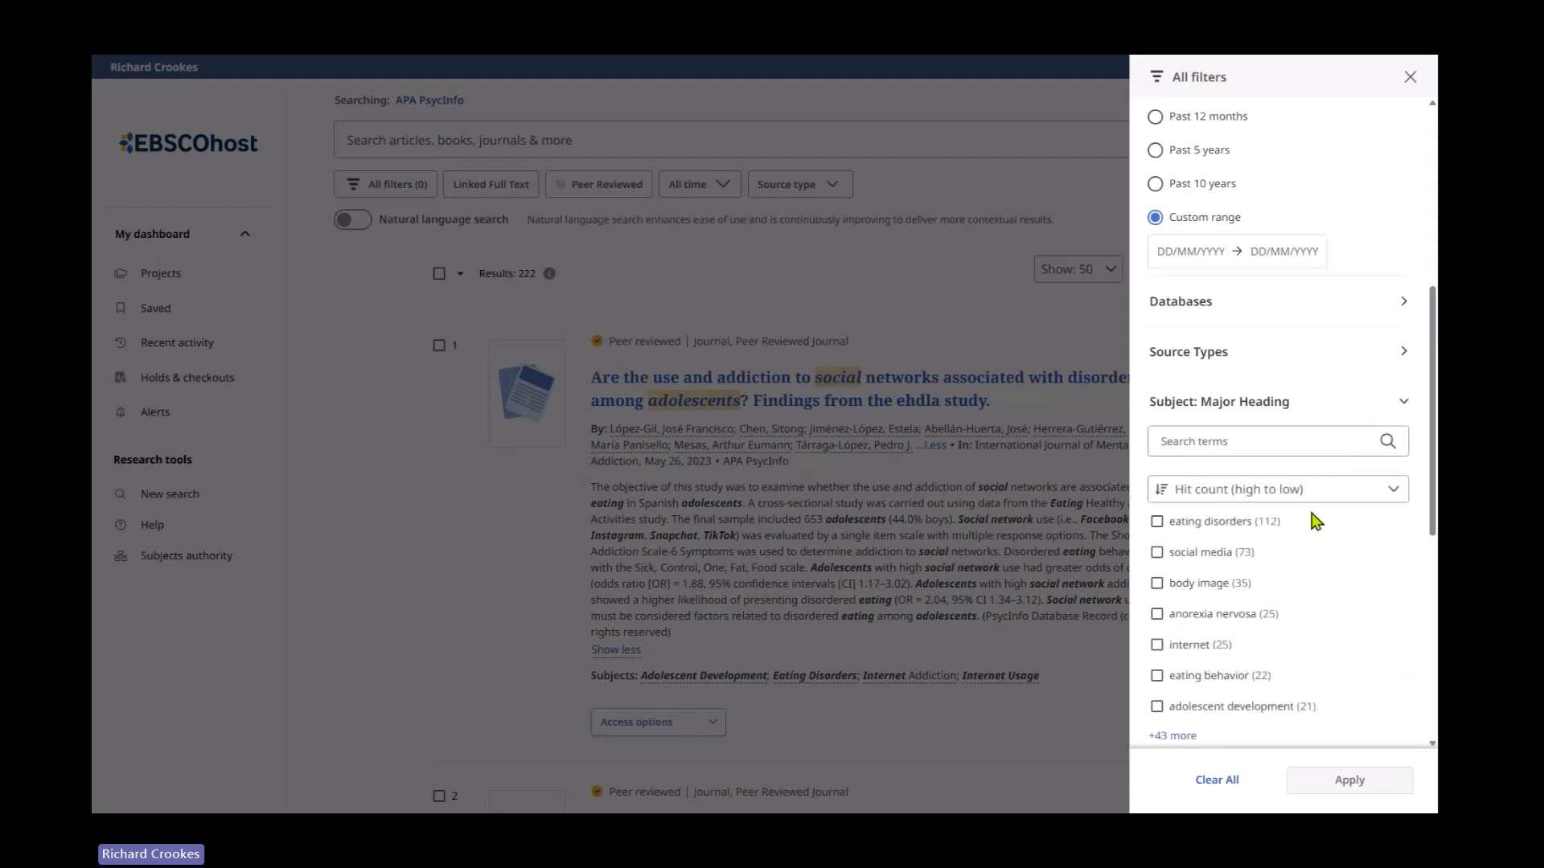
{"action": "scroll", "coordinate": [1316, 521], "scroll_direction": "down", "scroll_amount": 2}
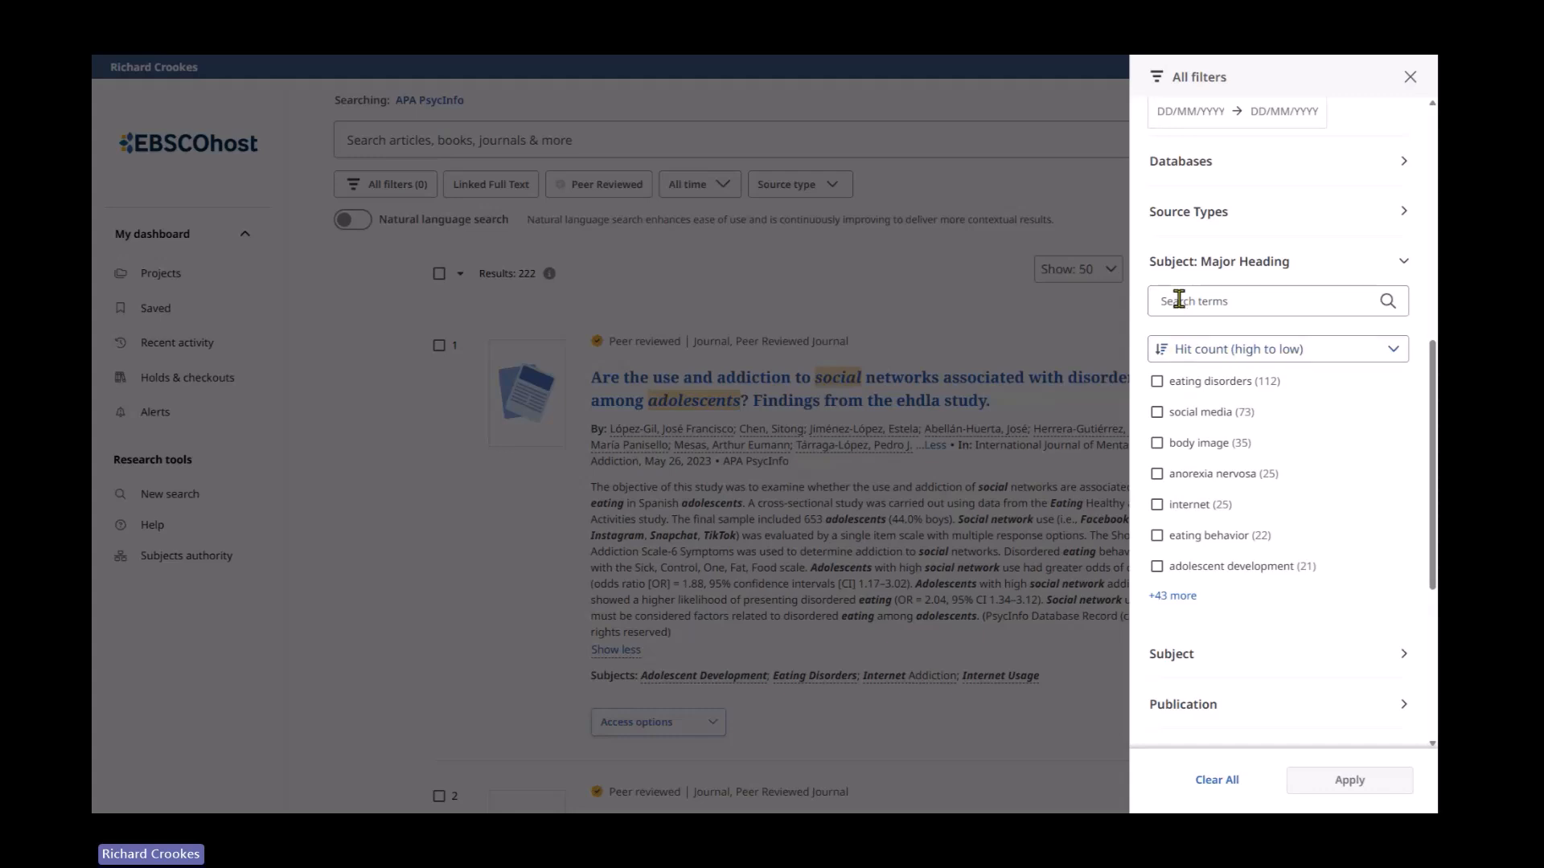
Try sorting the major headings by Name (A-Z) and Name (Z-A), and restore Hit count (high to low)
{"action": "left_click", "coordinate": [1238, 355]}
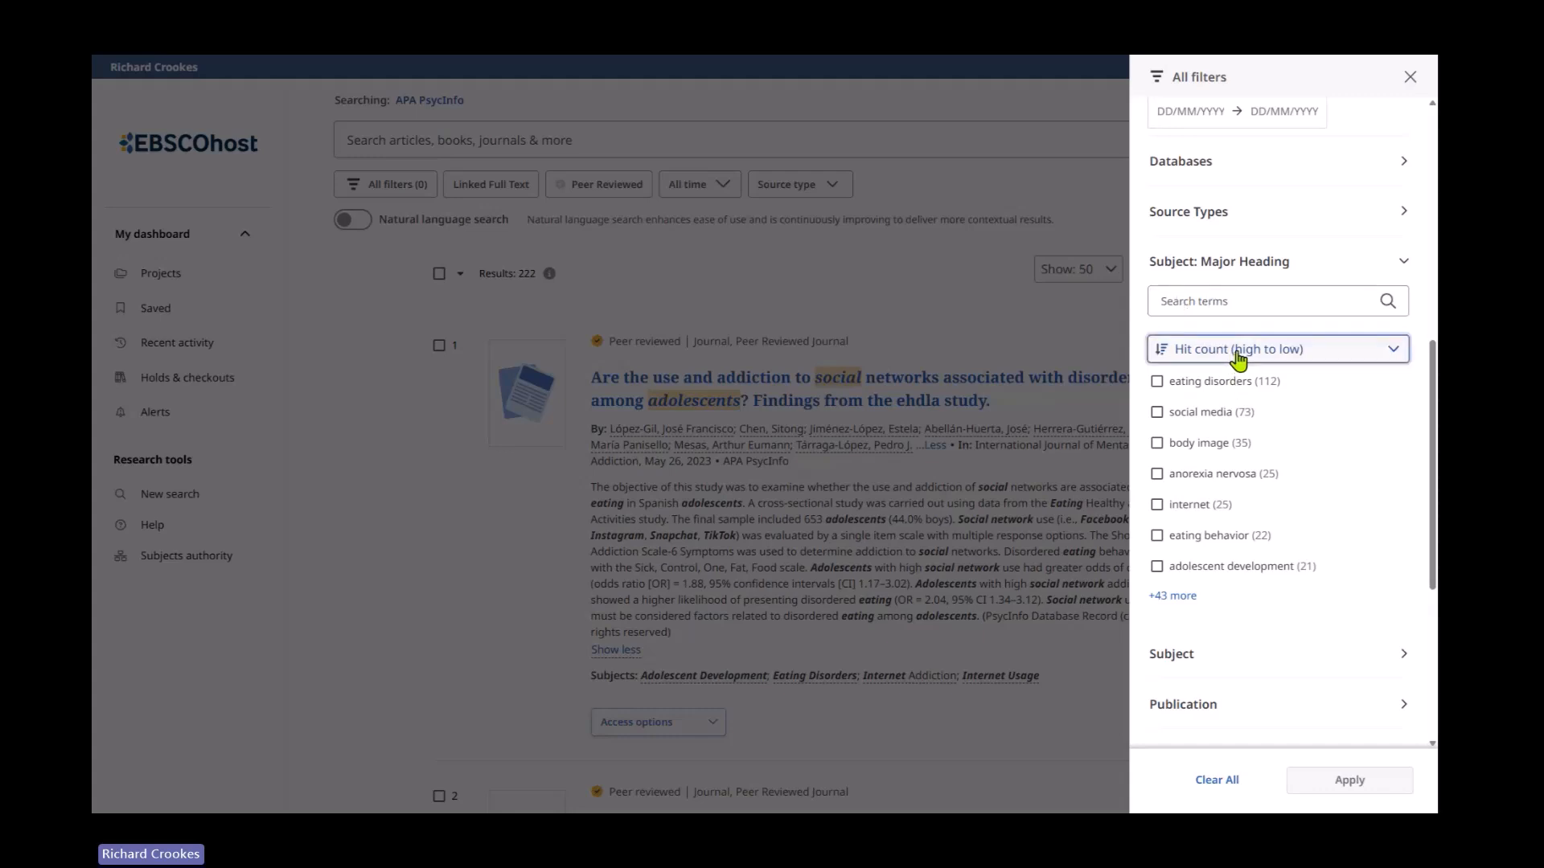
{"action": "left_click", "coordinate": [1198, 438]}
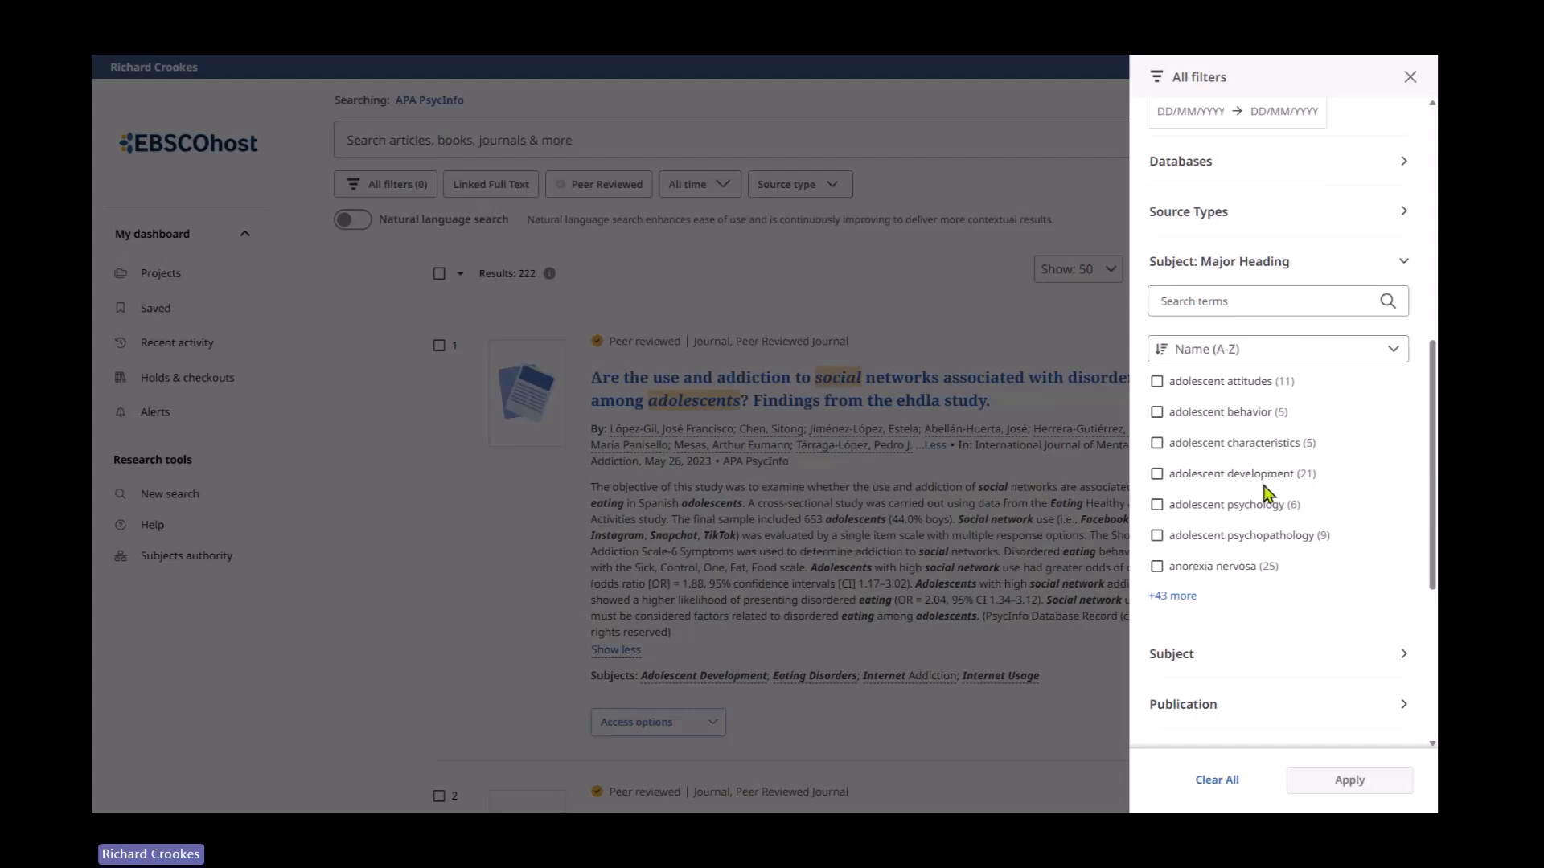
{"action": "left_click", "coordinate": [1236, 359]}
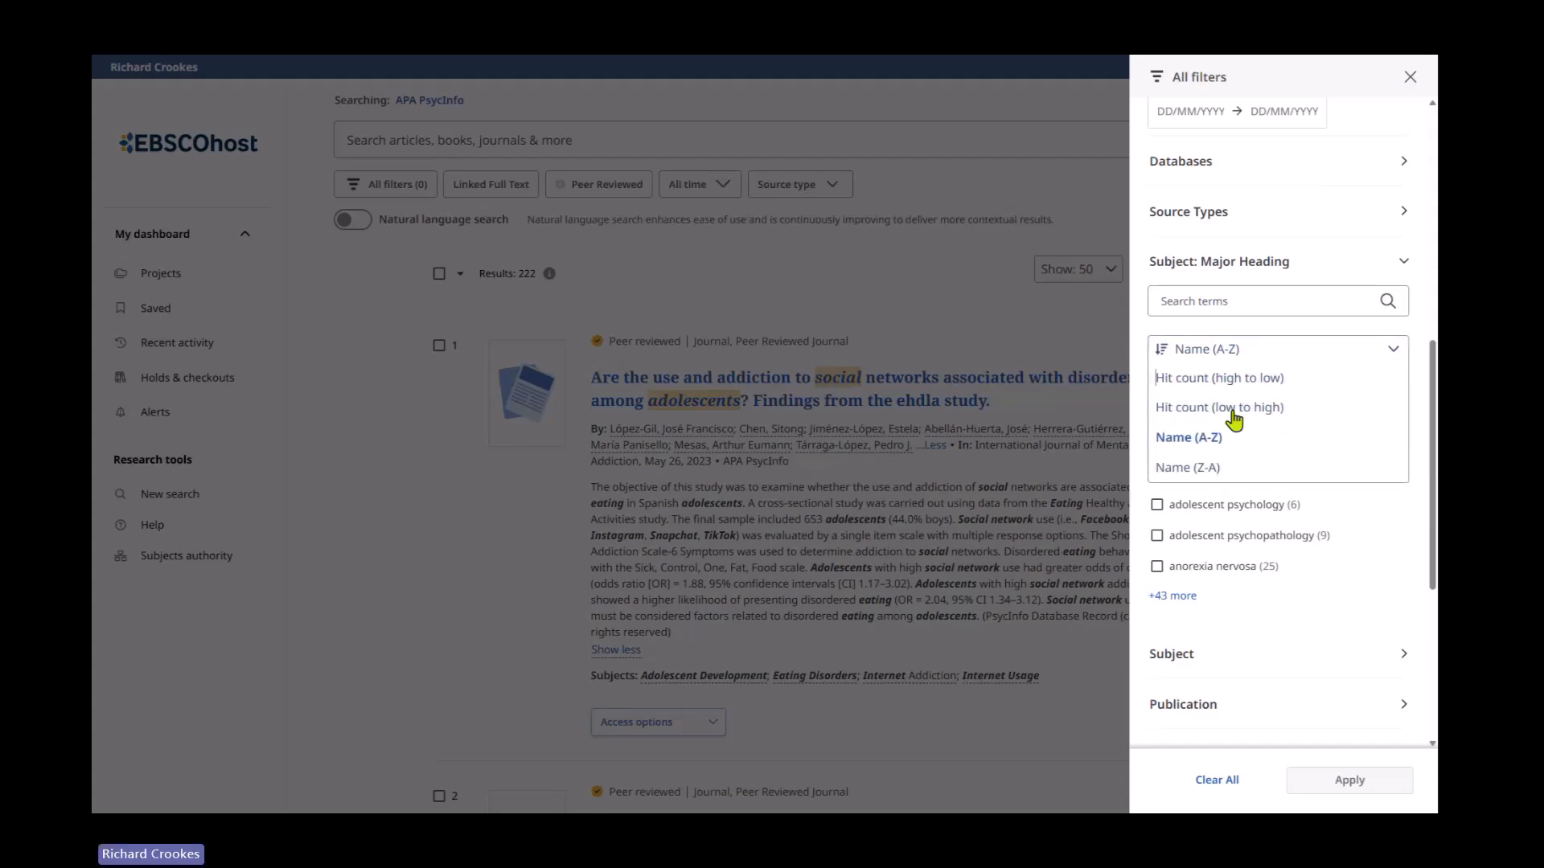
{"action": "left_click", "coordinate": [1197, 469]}
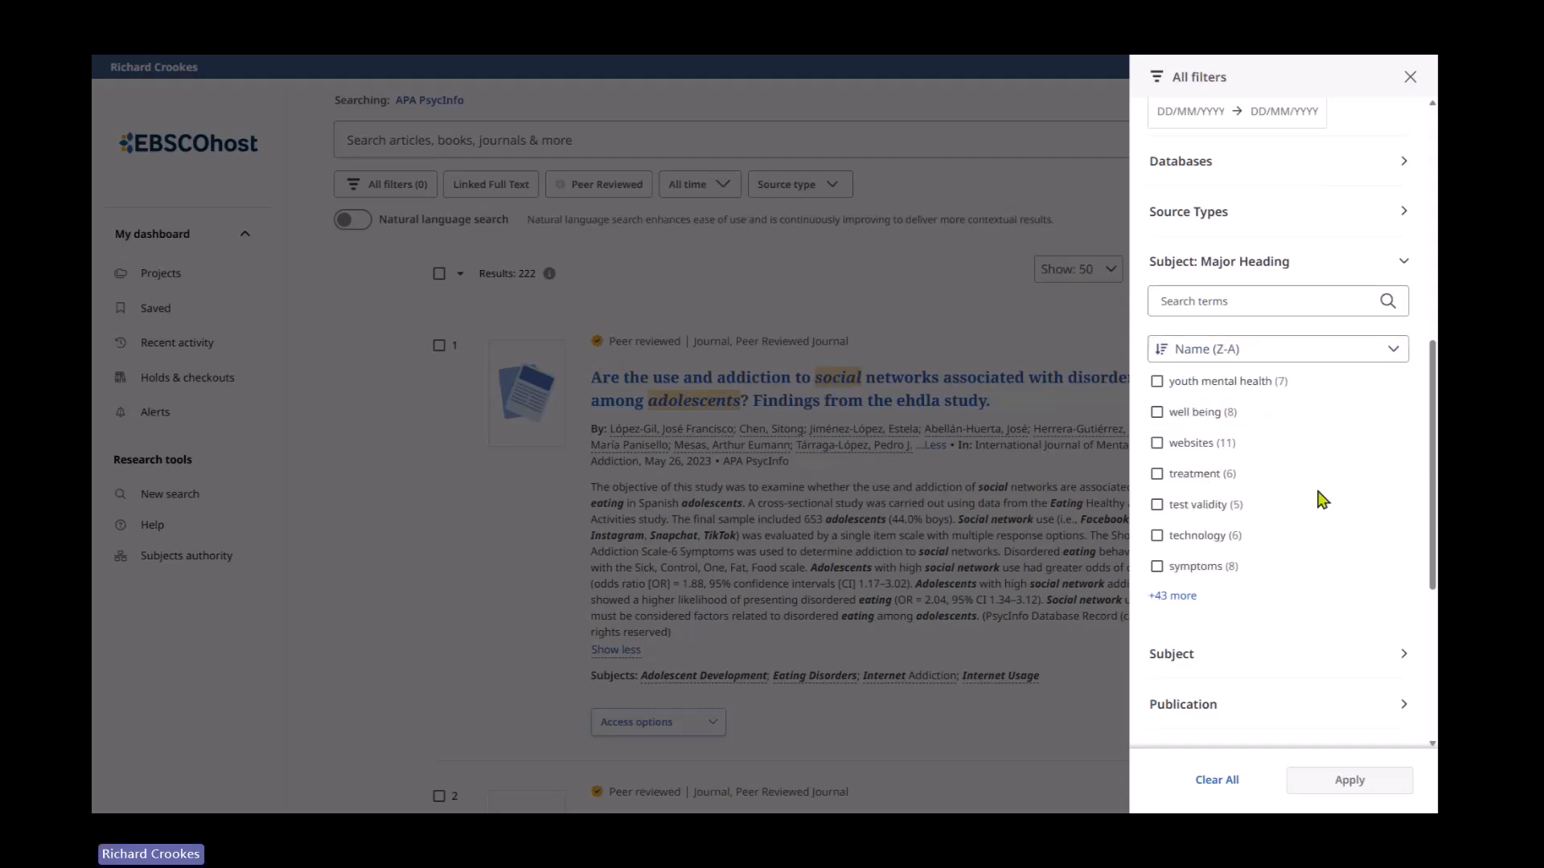
{"action": "left_click", "coordinate": [1266, 350]}
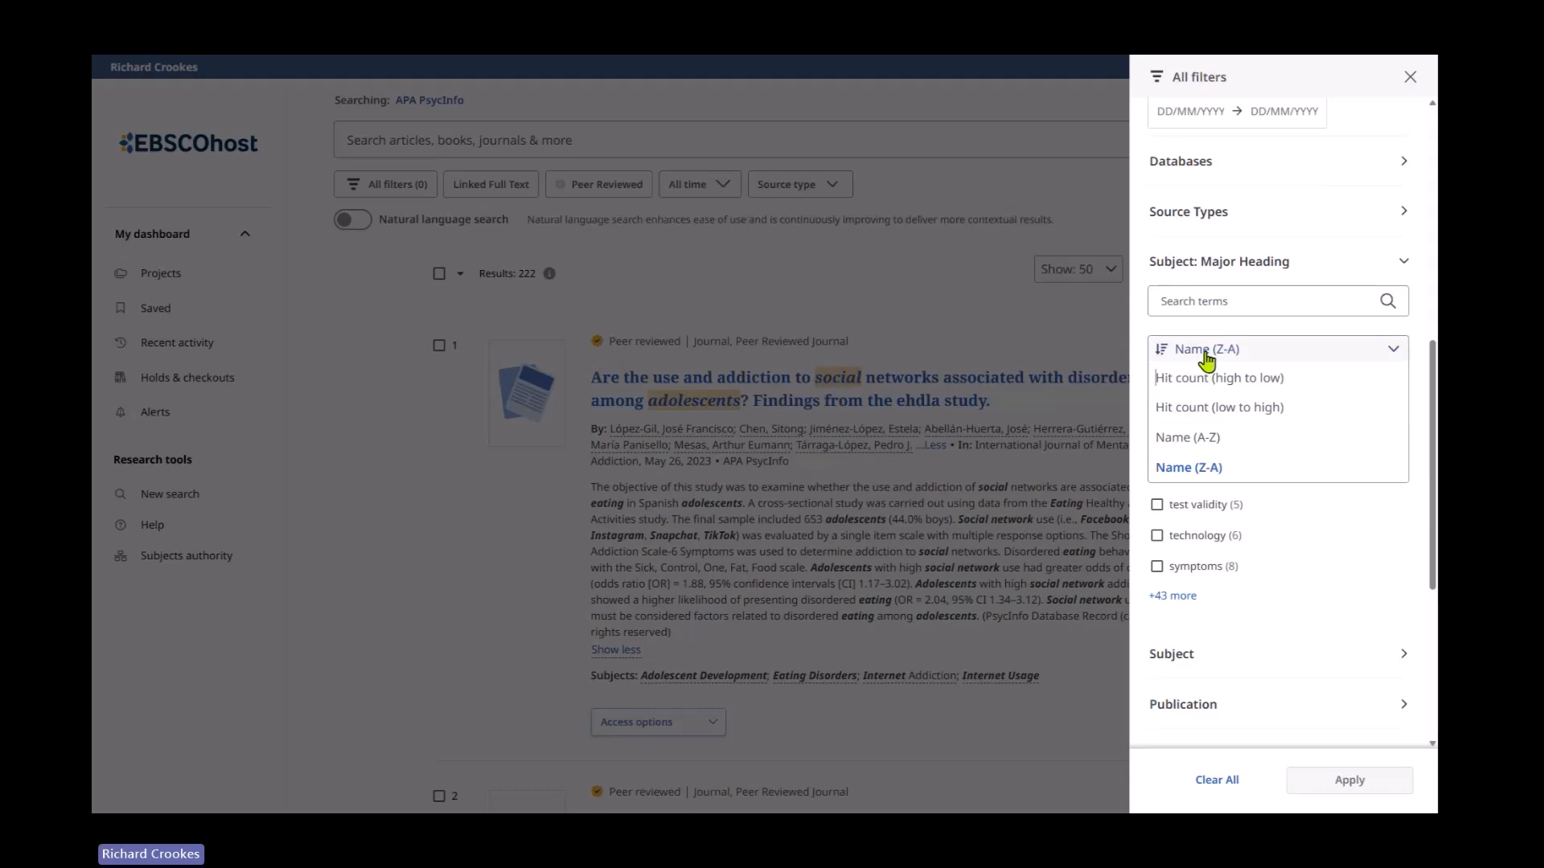
{"action": "left_click", "coordinate": [1239, 382]}
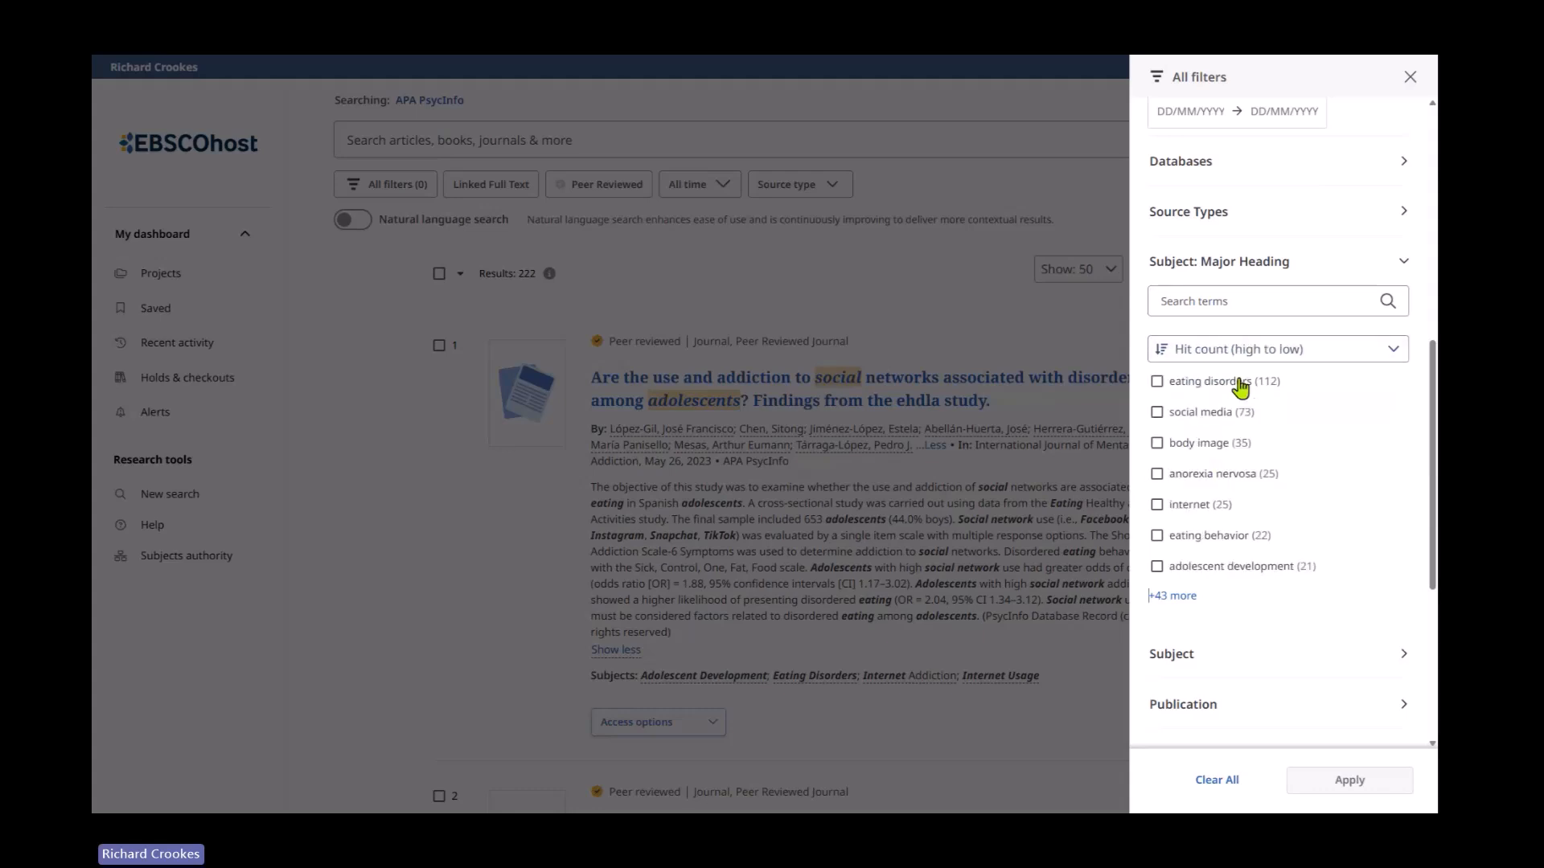
Review the terms listed in the Subject filter and the journals listed in the Publication filter
{"action": "scroll", "coordinate": [1291, 599], "scroll_direction": "down", "scroll_amount": 3}
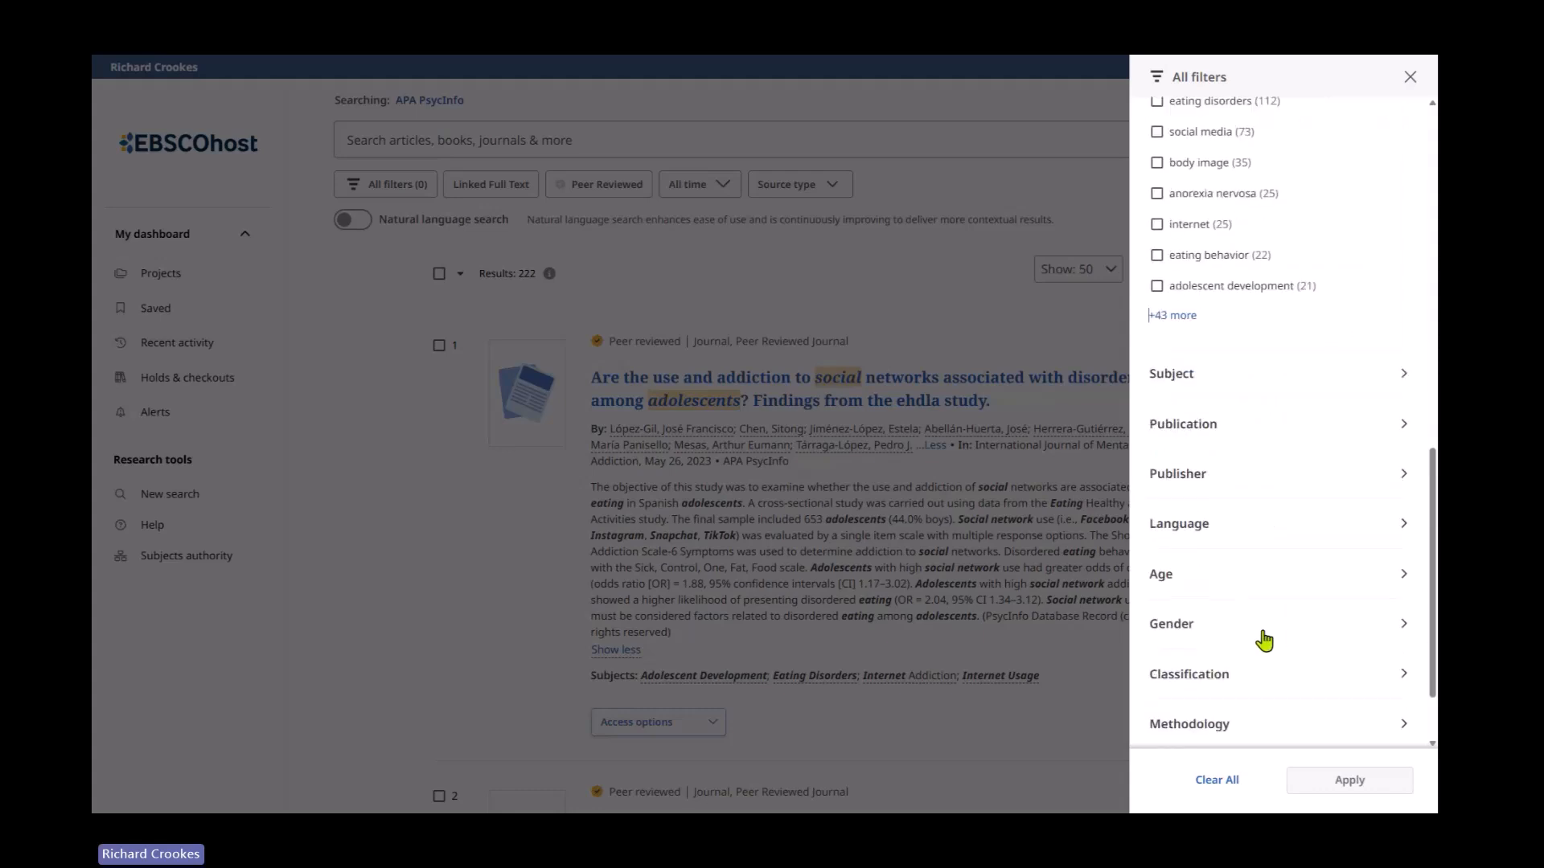
{"action": "left_click", "coordinate": [1402, 376]}
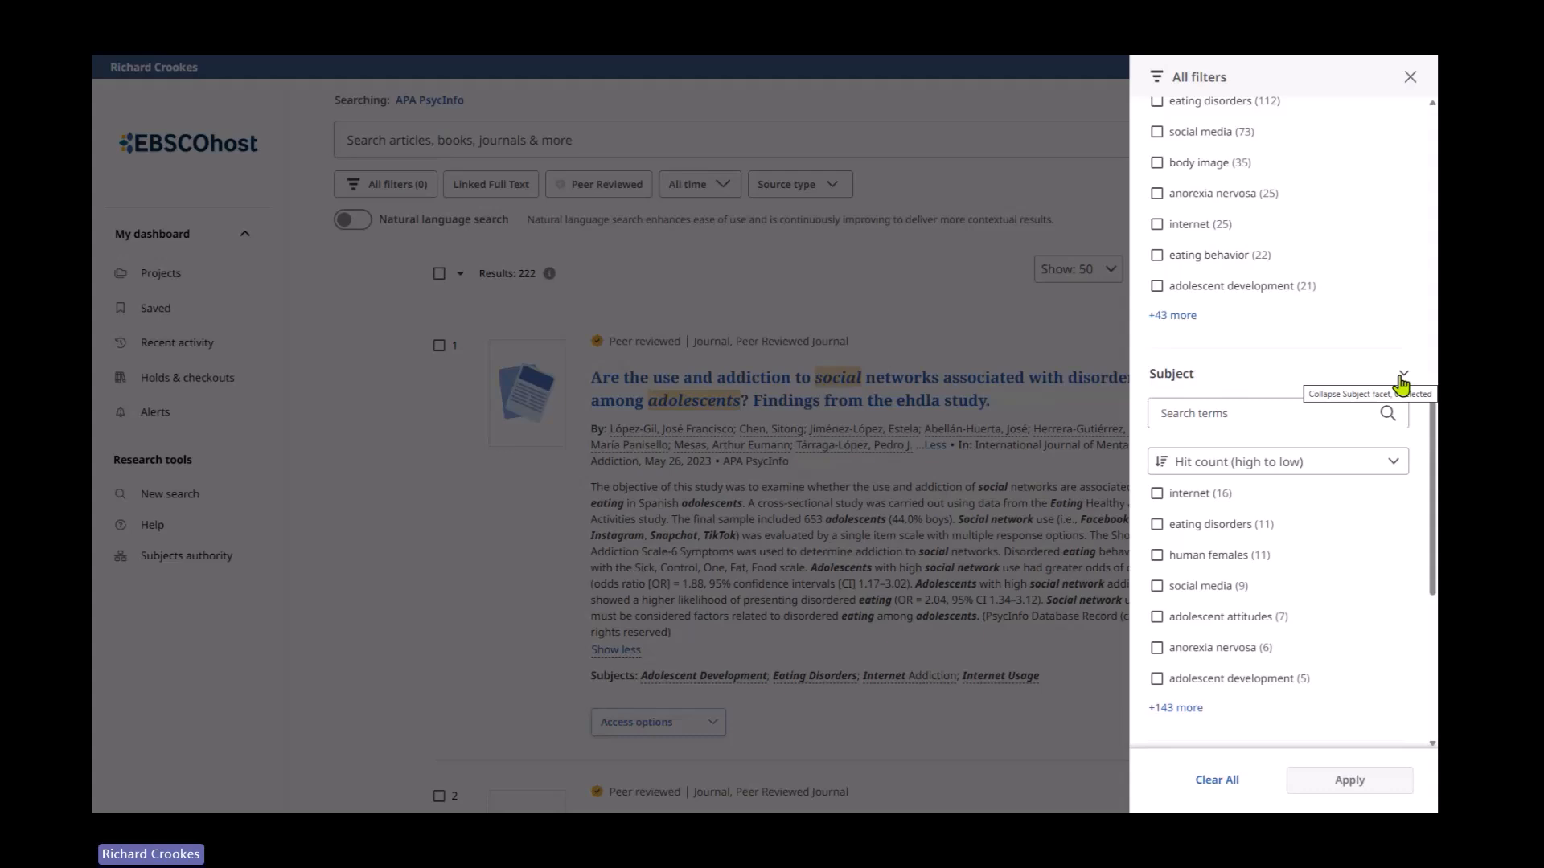
{"action": "left_click", "coordinate": [1403, 376]}
{"action": "scroll", "coordinate": [1334, 435], "scroll_direction": "down", "scroll_amount": 1}
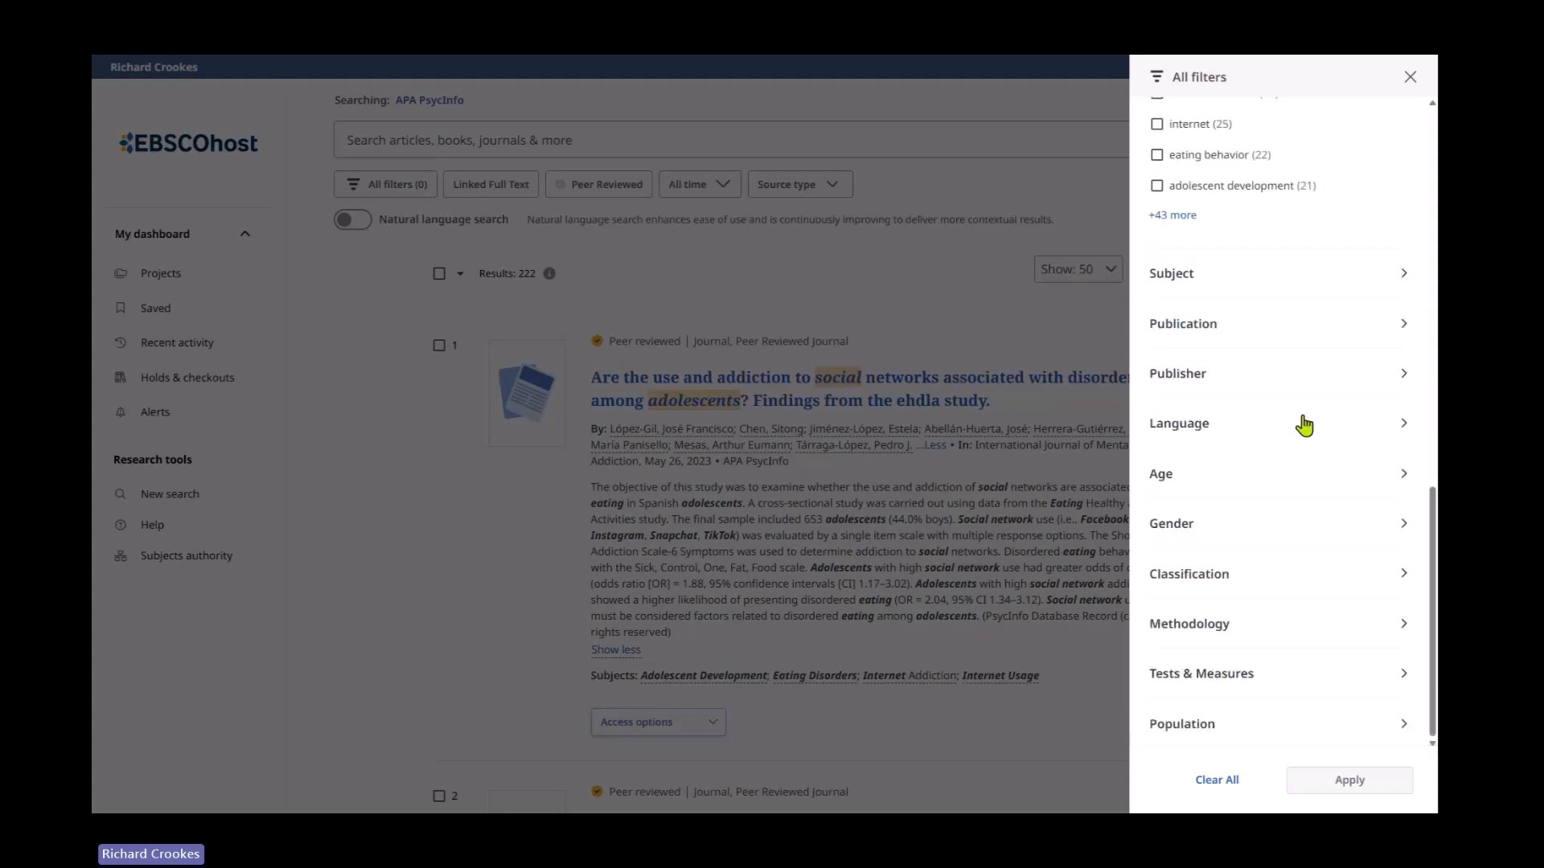
{"action": "left_click", "coordinate": [1404, 324]}
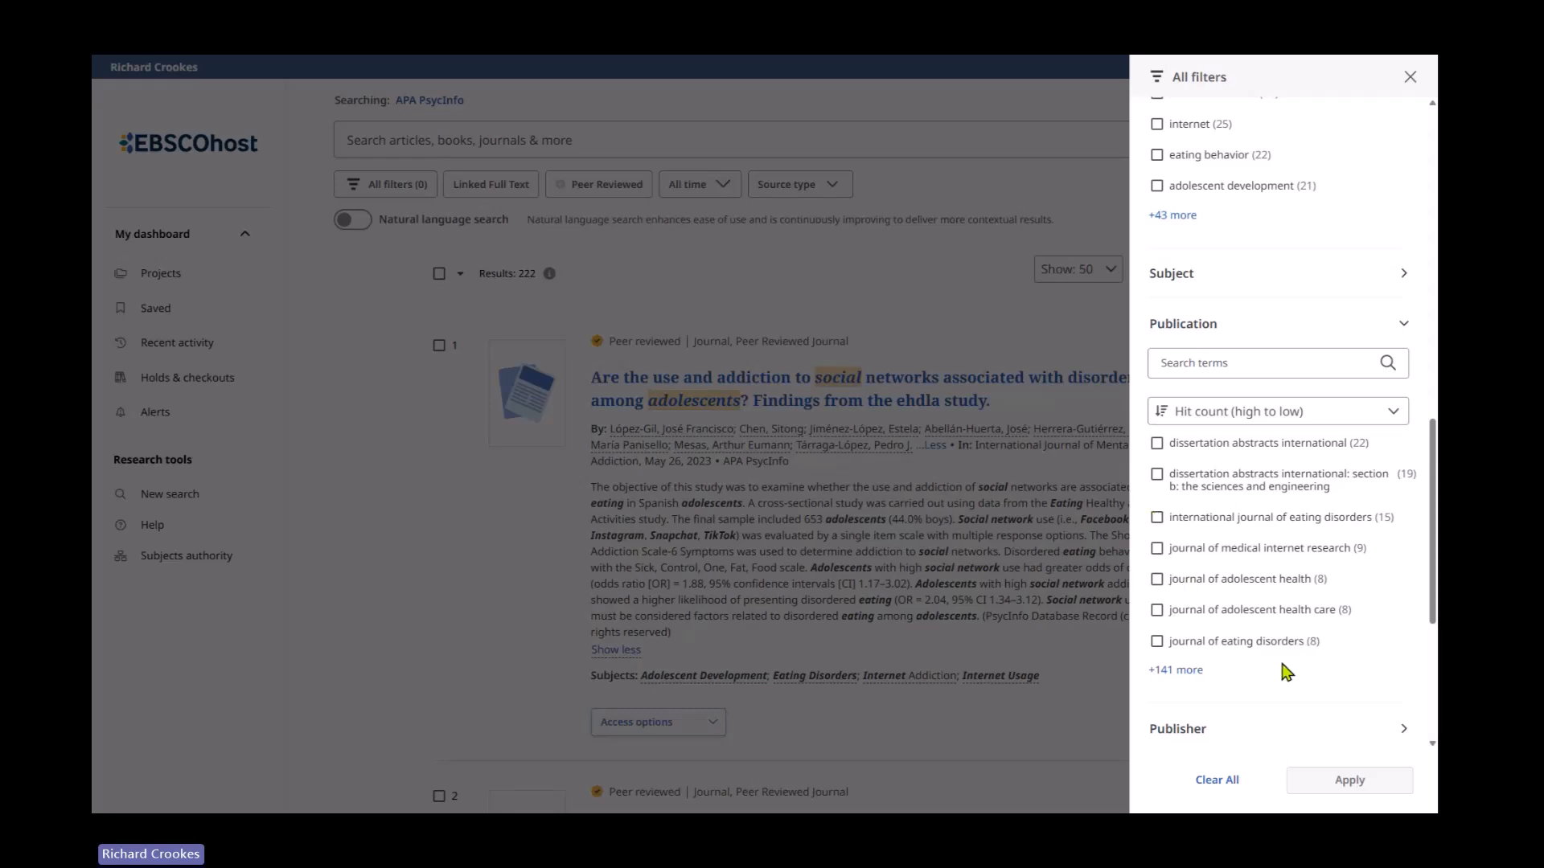
{"action": "scroll", "coordinate": [1222, 611], "scroll_direction": "down", "scroll_amount": 2}
{"action": "scroll", "coordinate": [1310, 606], "scroll_direction": "down", "scroll_amount": 2}
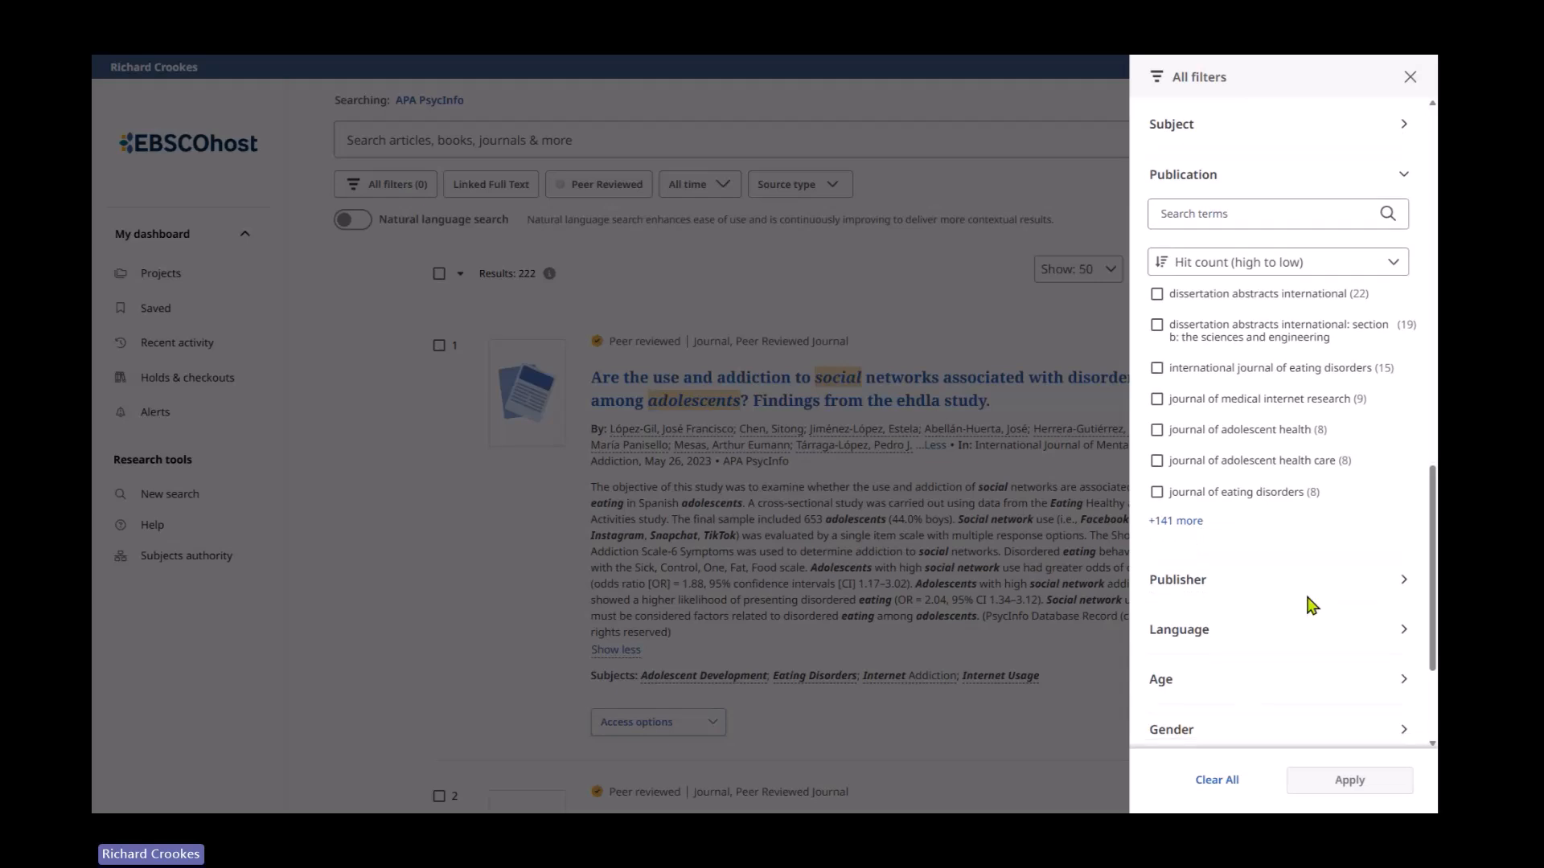
Review the Publisher filter's list of publishers and collapse it again
{"action": "left_click", "coordinate": [1402, 455]}
{"action": "left_click", "coordinate": [1403, 457]}
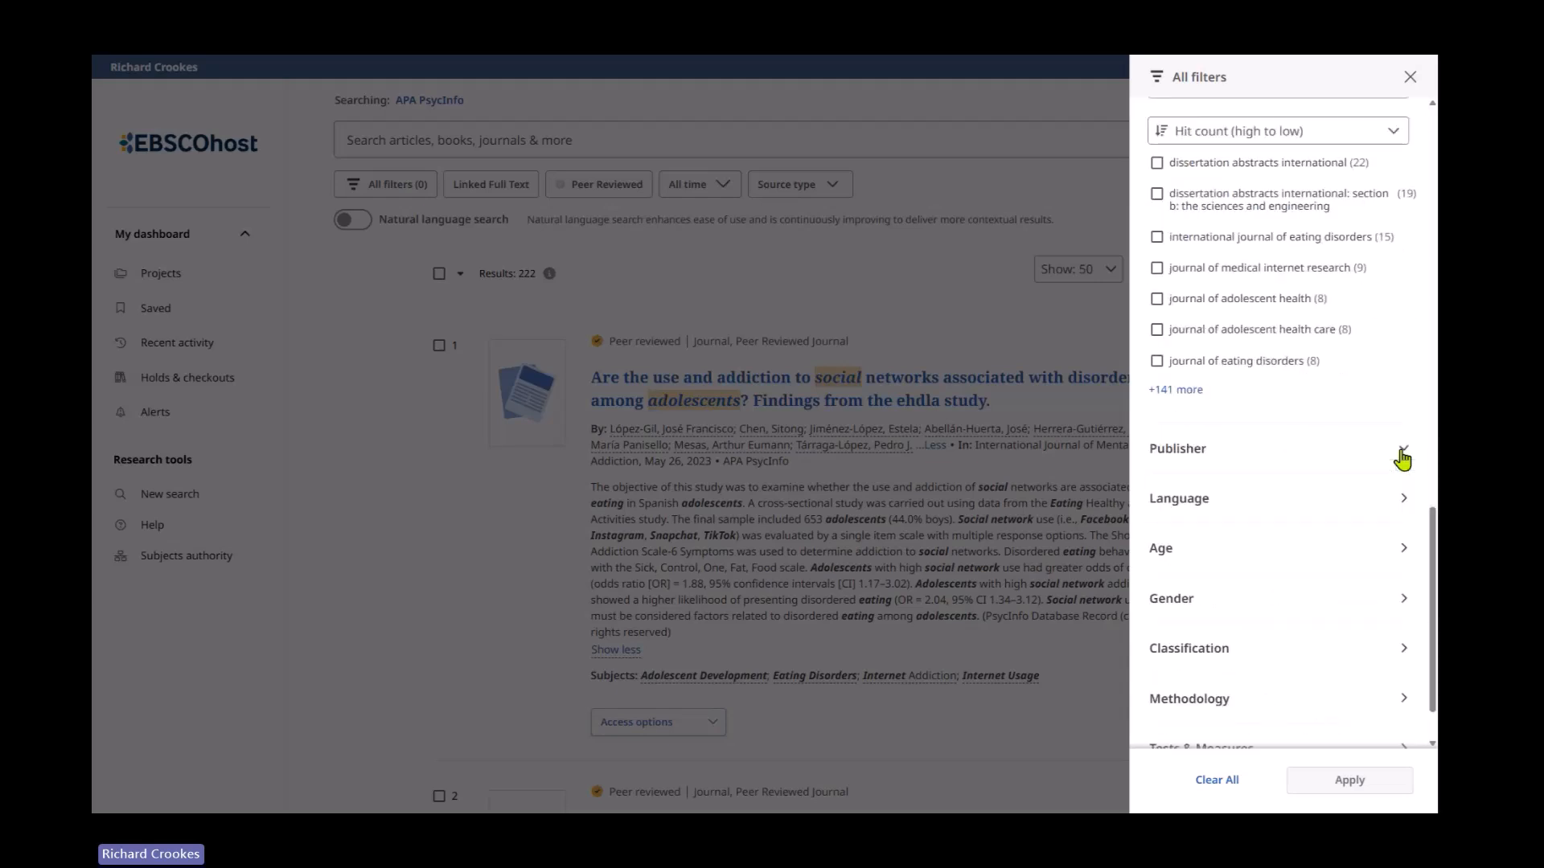
{"action": "left_click", "coordinate": [1402, 454]}
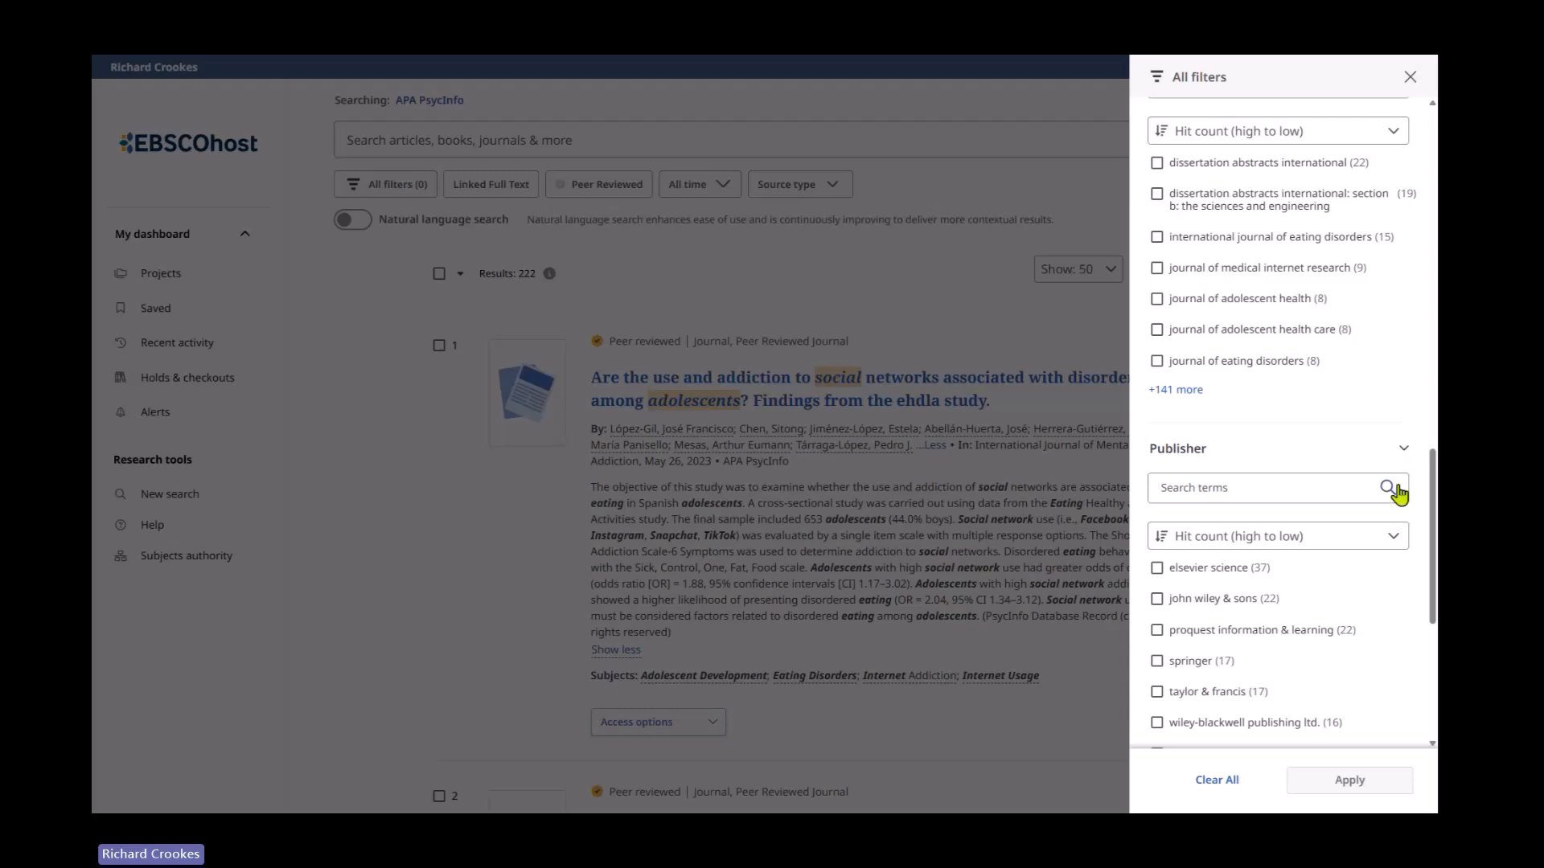
{"action": "left_click", "coordinate": [1403, 452]}
{"action": "scroll", "coordinate": [1367, 571], "scroll_direction": "down", "scroll_amount": 1}
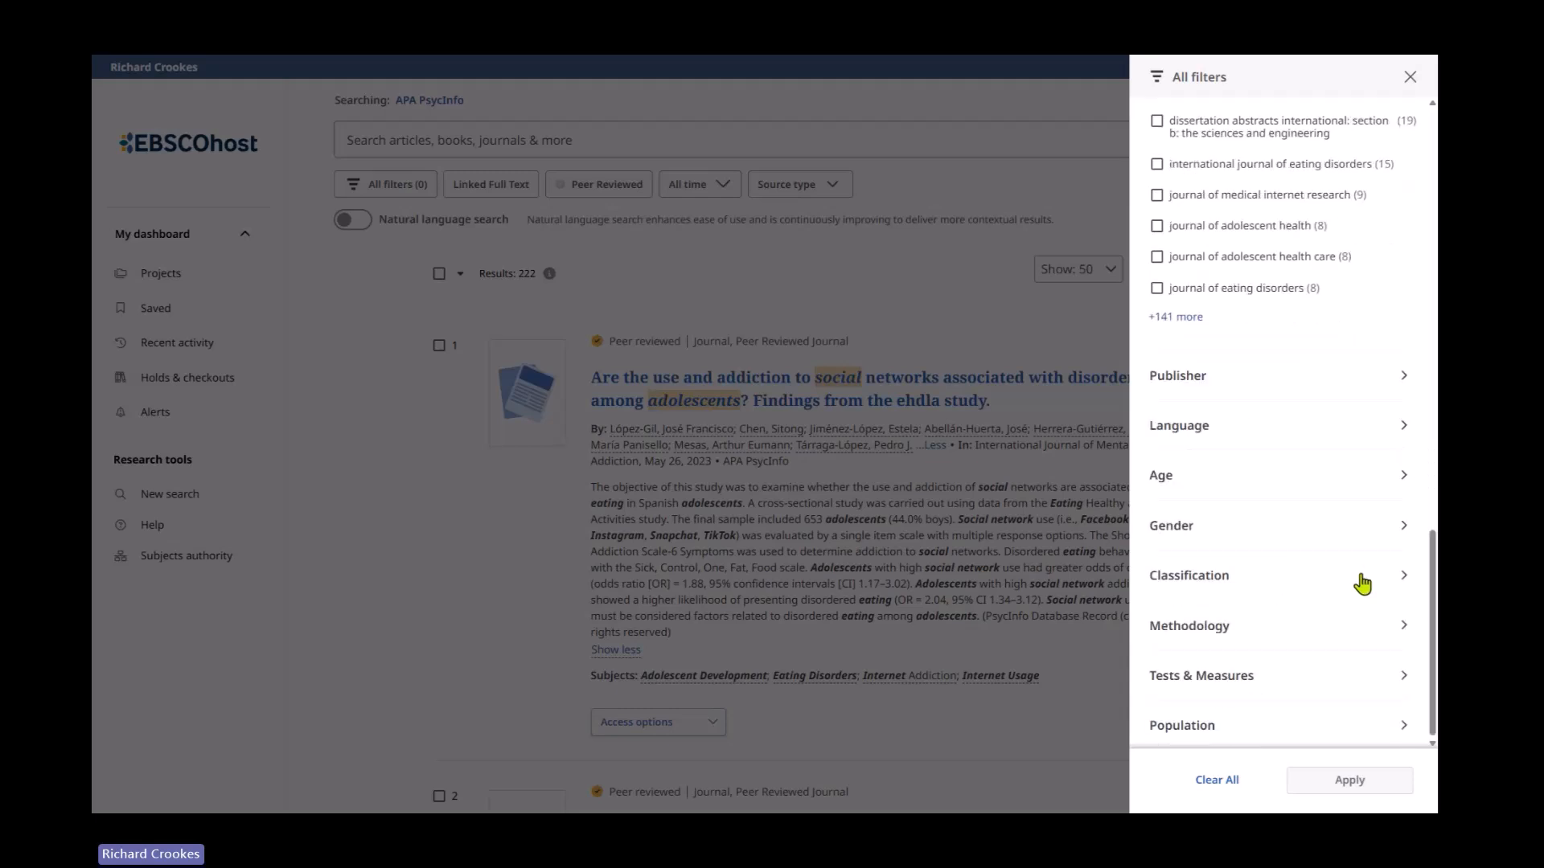
Select English as the language filter and adolescence (13-17 yrs) as the age filter
{"action": "left_click", "coordinate": [1403, 425]}
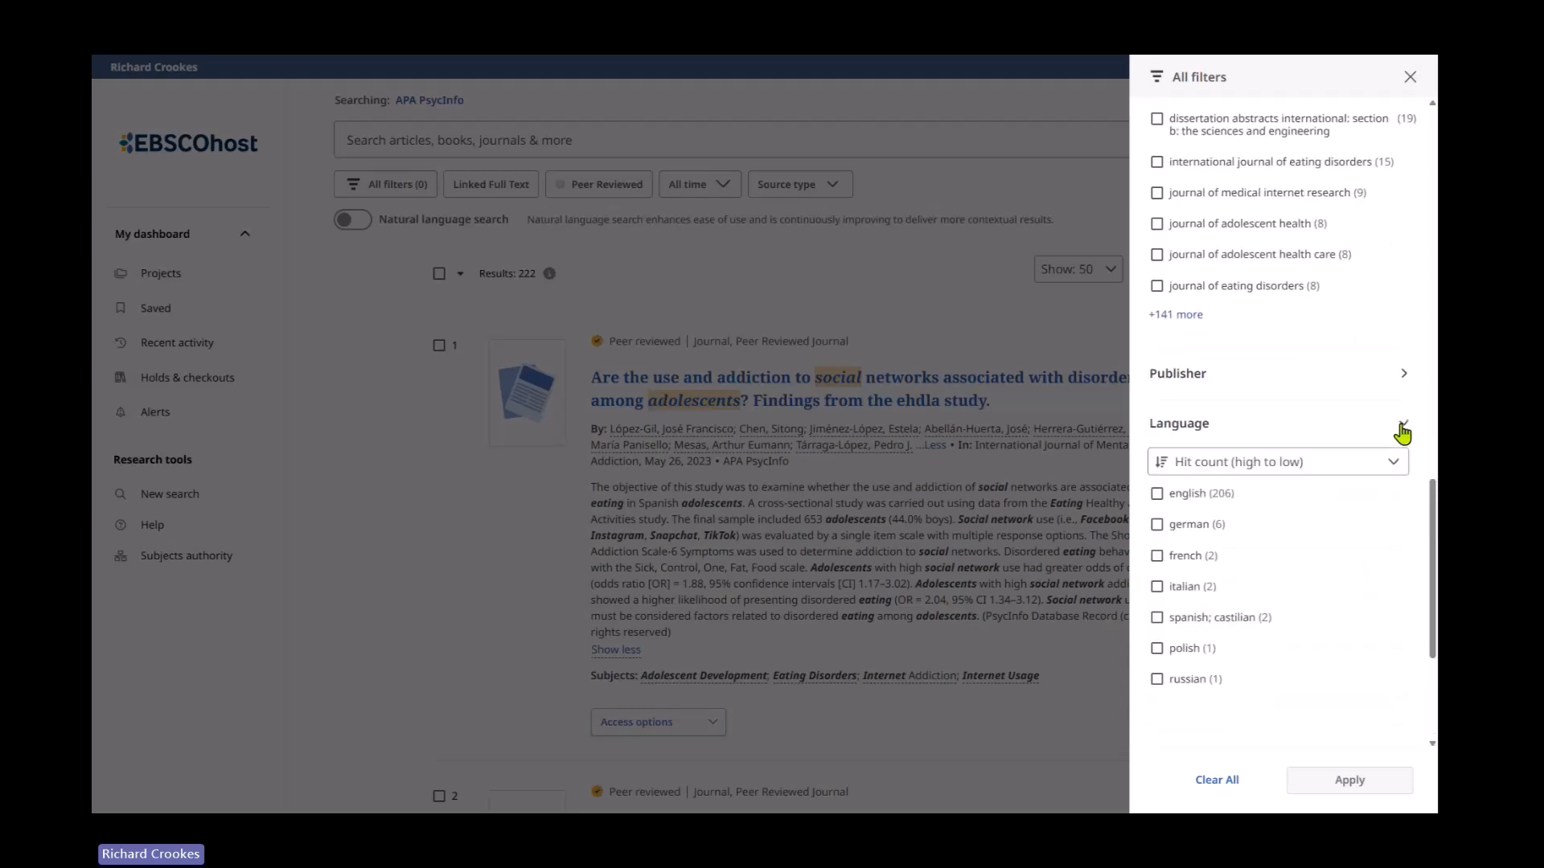
{"action": "left_click", "coordinate": [1158, 495]}
{"action": "scroll", "coordinate": [1391, 607], "scroll_direction": "down", "scroll_amount": 4}
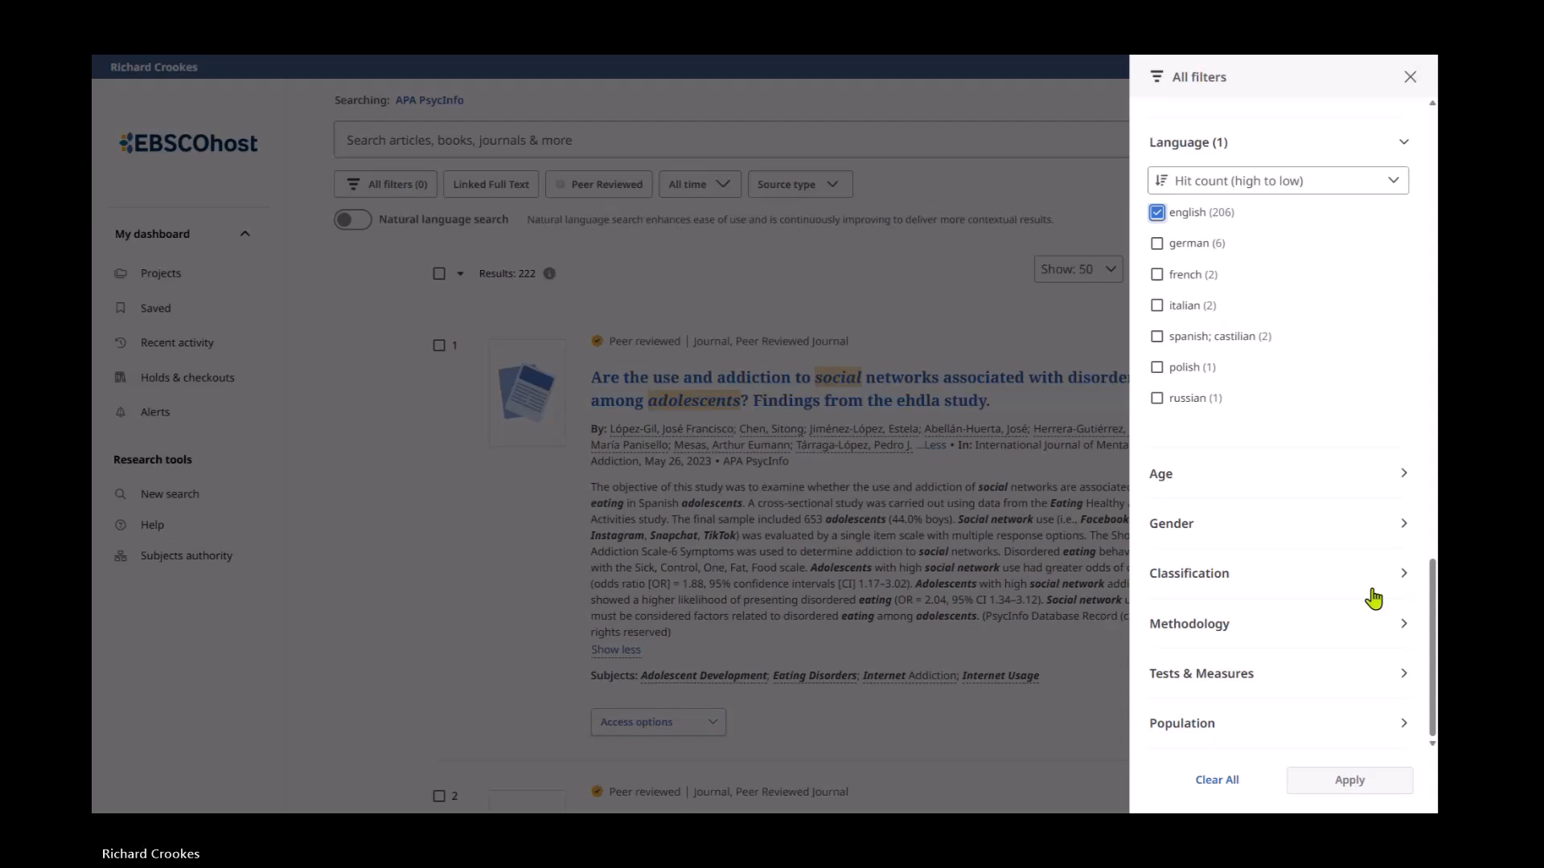
{"action": "left_click", "coordinate": [1403, 475]}
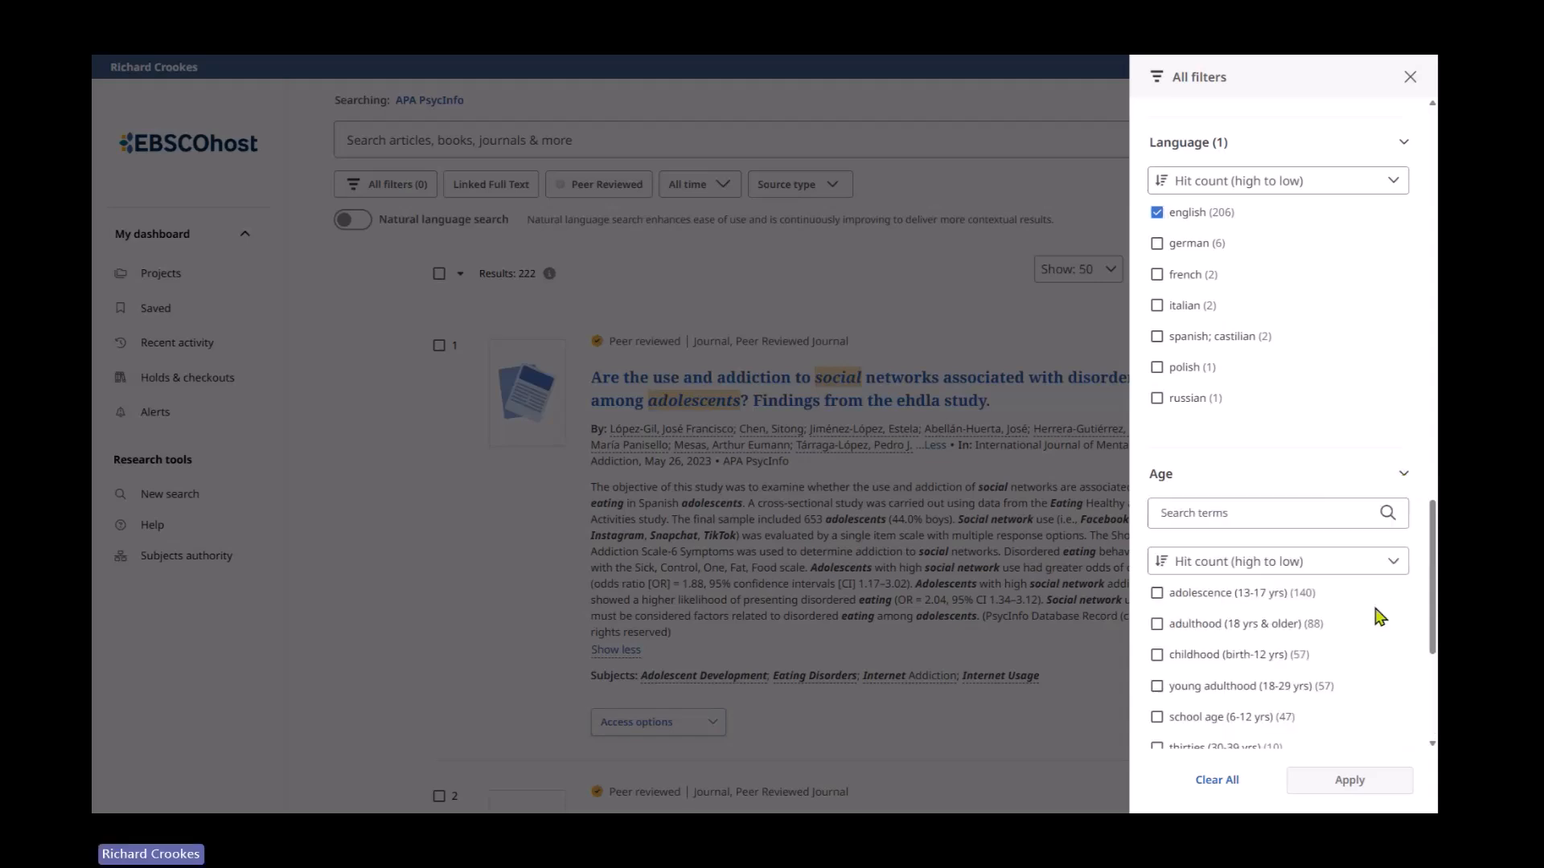
{"action": "scroll", "coordinate": [1367, 621], "scroll_direction": "down", "scroll_amount": 2}
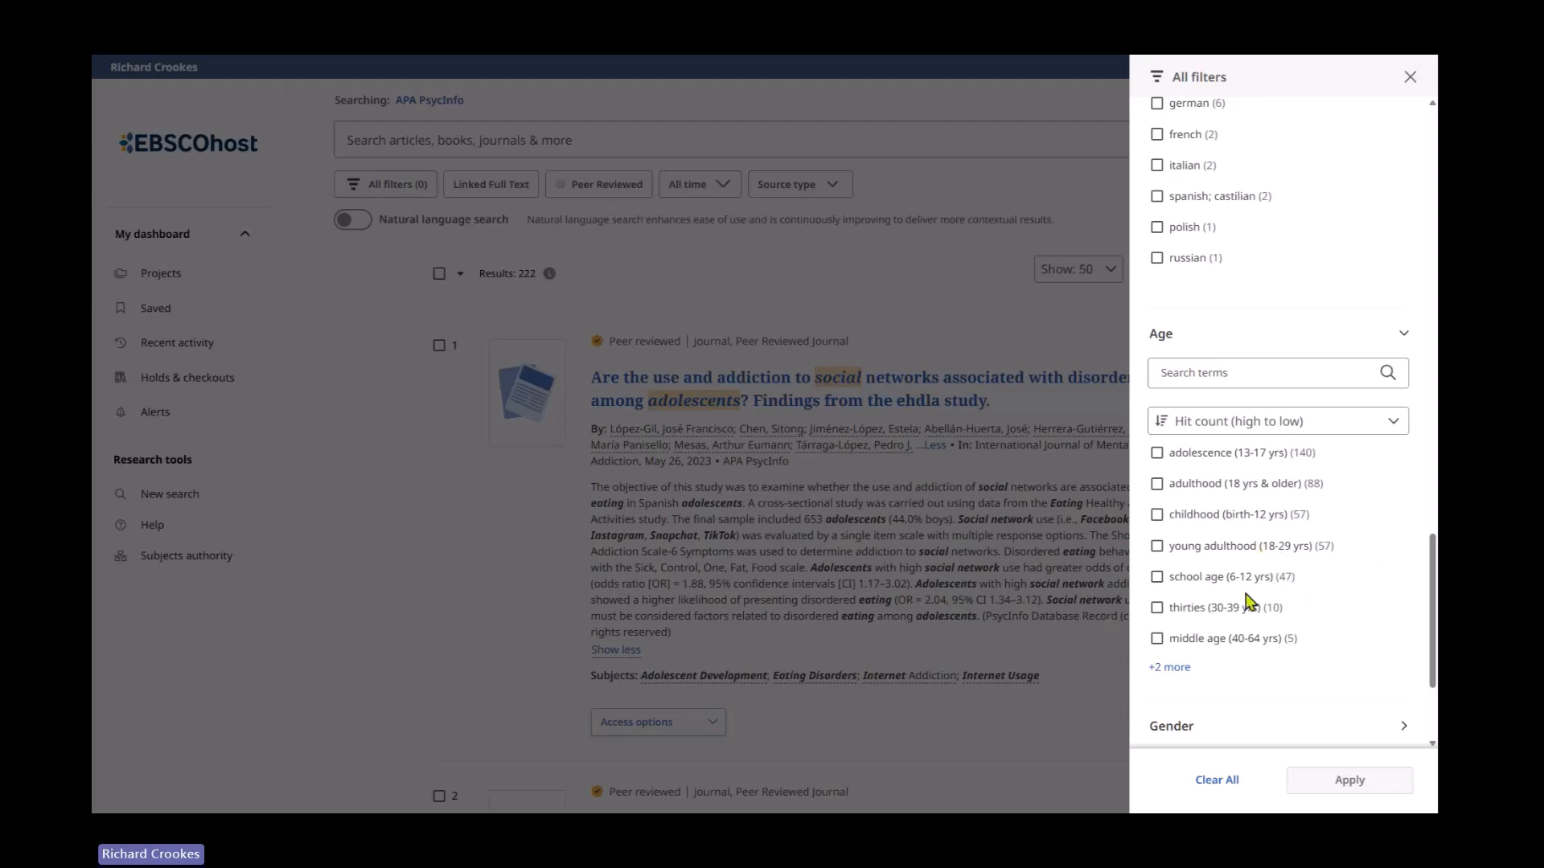
{"action": "left_click", "coordinate": [1157, 453]}
Look through the Gender and Classification filter options, collapsing each one again
{"action": "scroll", "coordinate": [1286, 563], "scroll_direction": "down", "scroll_amount": 2}
{"action": "scroll", "coordinate": [1298, 563], "scroll_direction": "down", "scroll_amount": 1}
{"action": "left_click", "coordinate": [1292, 523]}
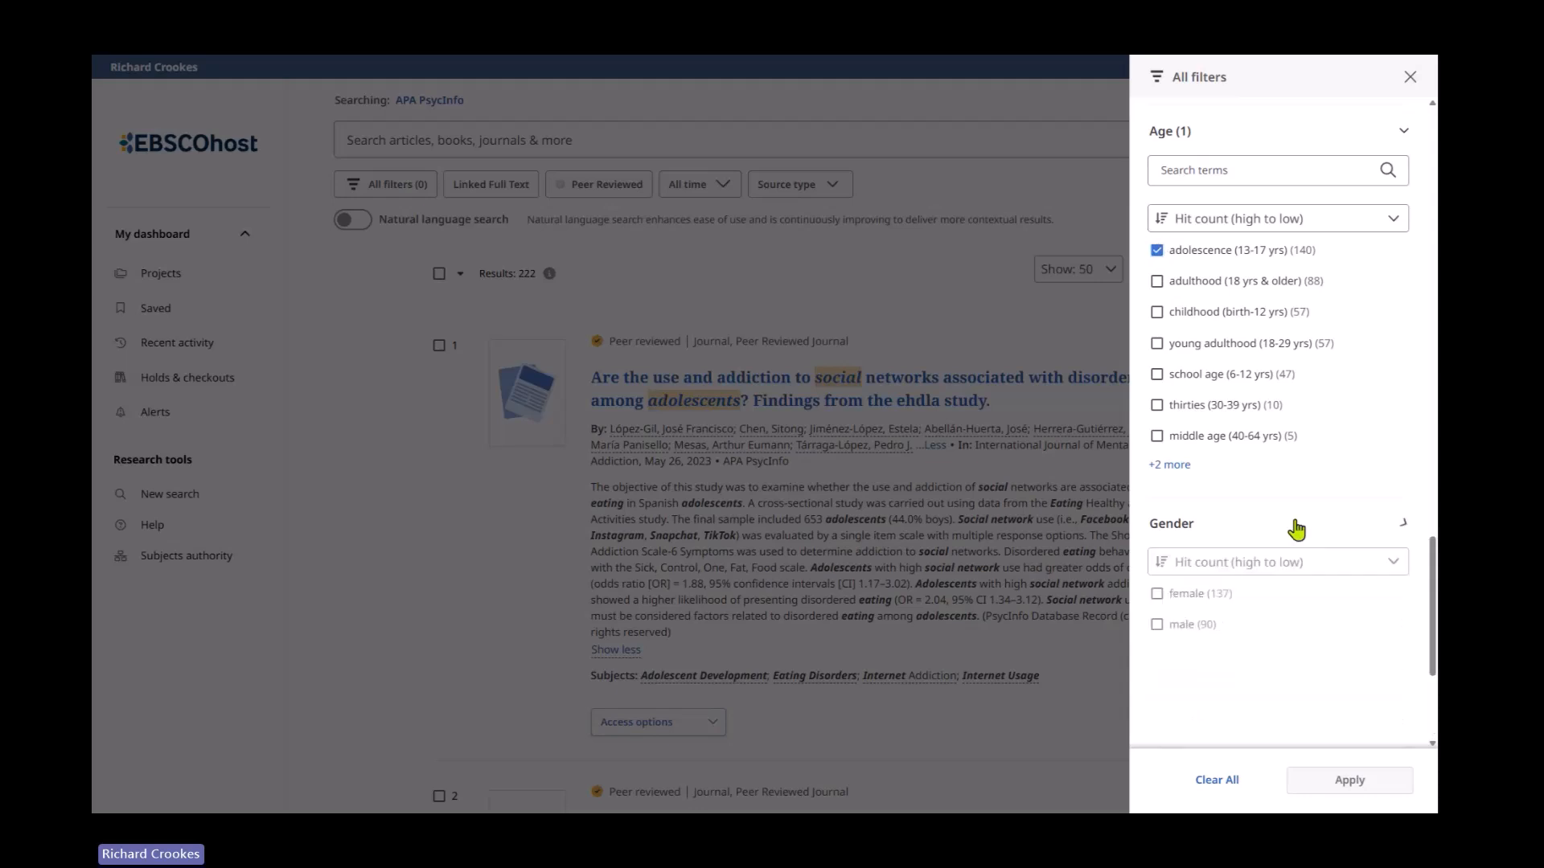
{"action": "left_click", "coordinate": [1302, 528]}
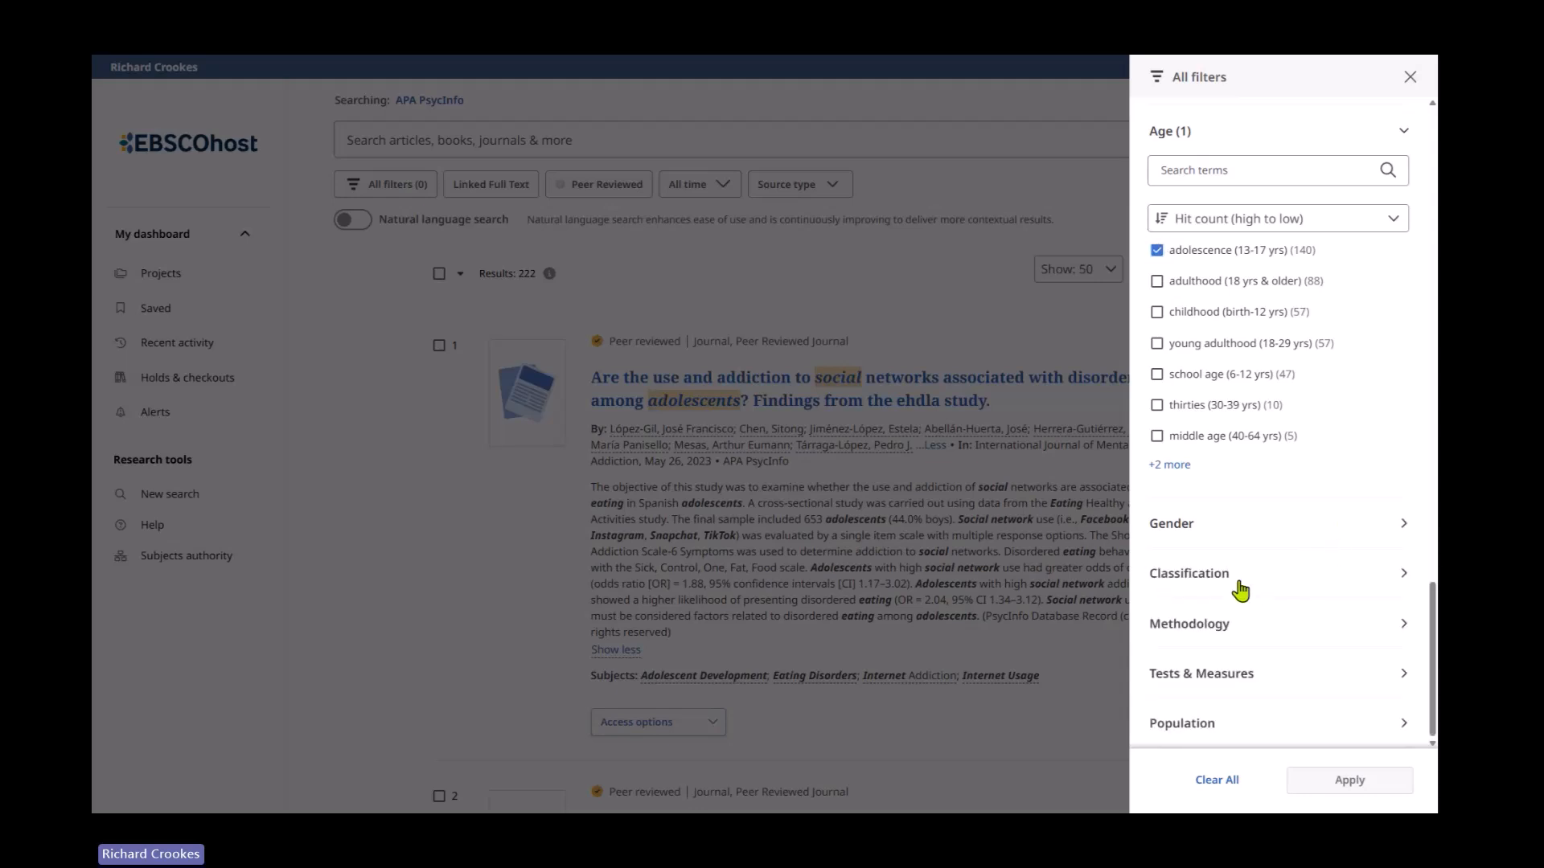
{"action": "left_click", "coordinate": [1409, 578]}
{"action": "scroll", "coordinate": [1362, 586], "scroll_direction": "down", "scroll_amount": 3}
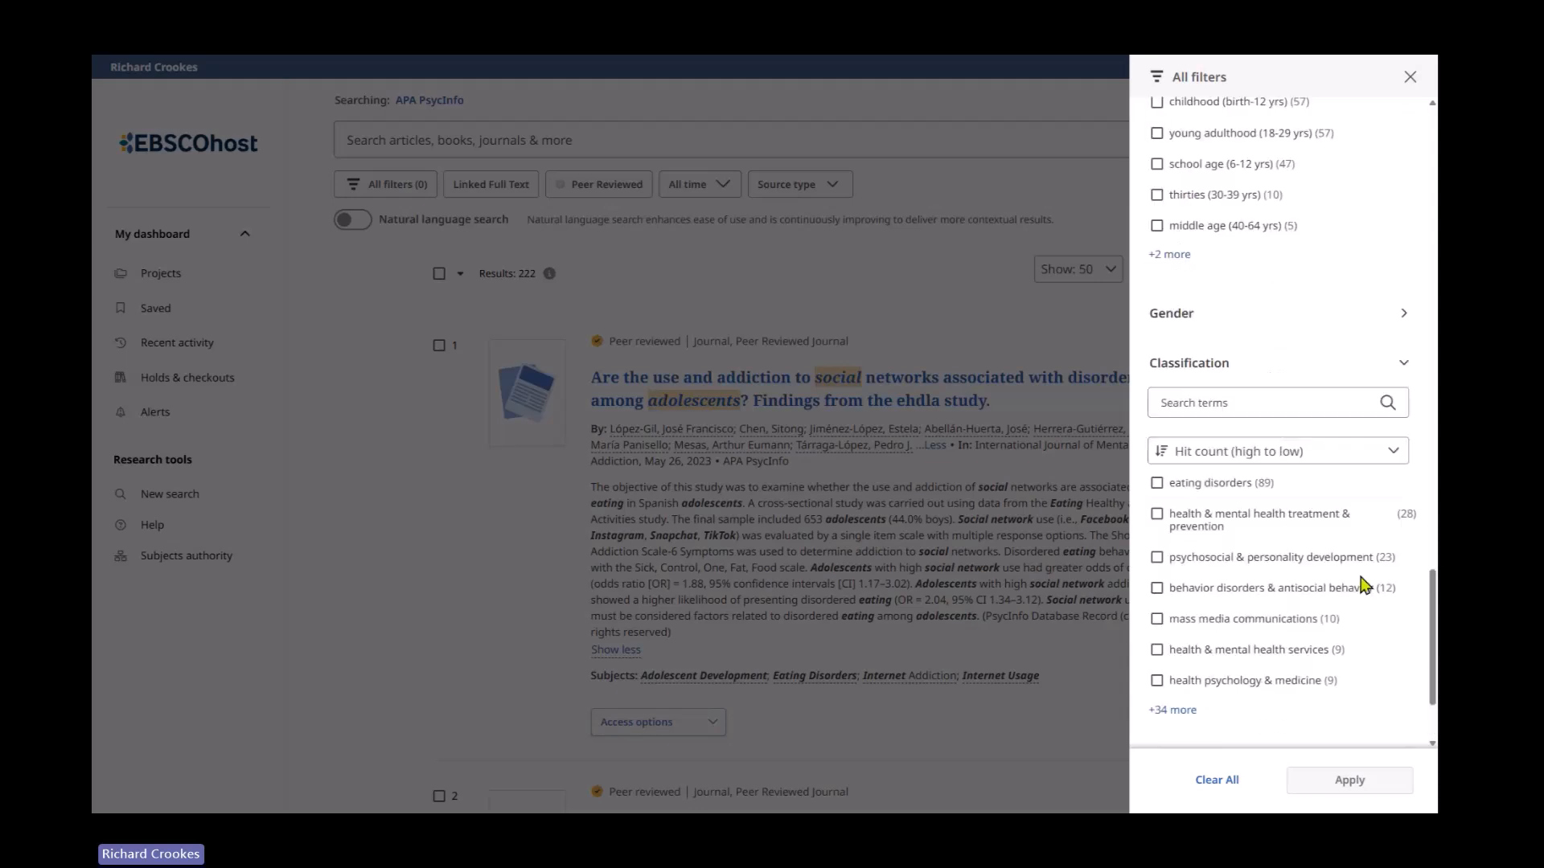
{"action": "left_click", "coordinate": [1408, 372]}
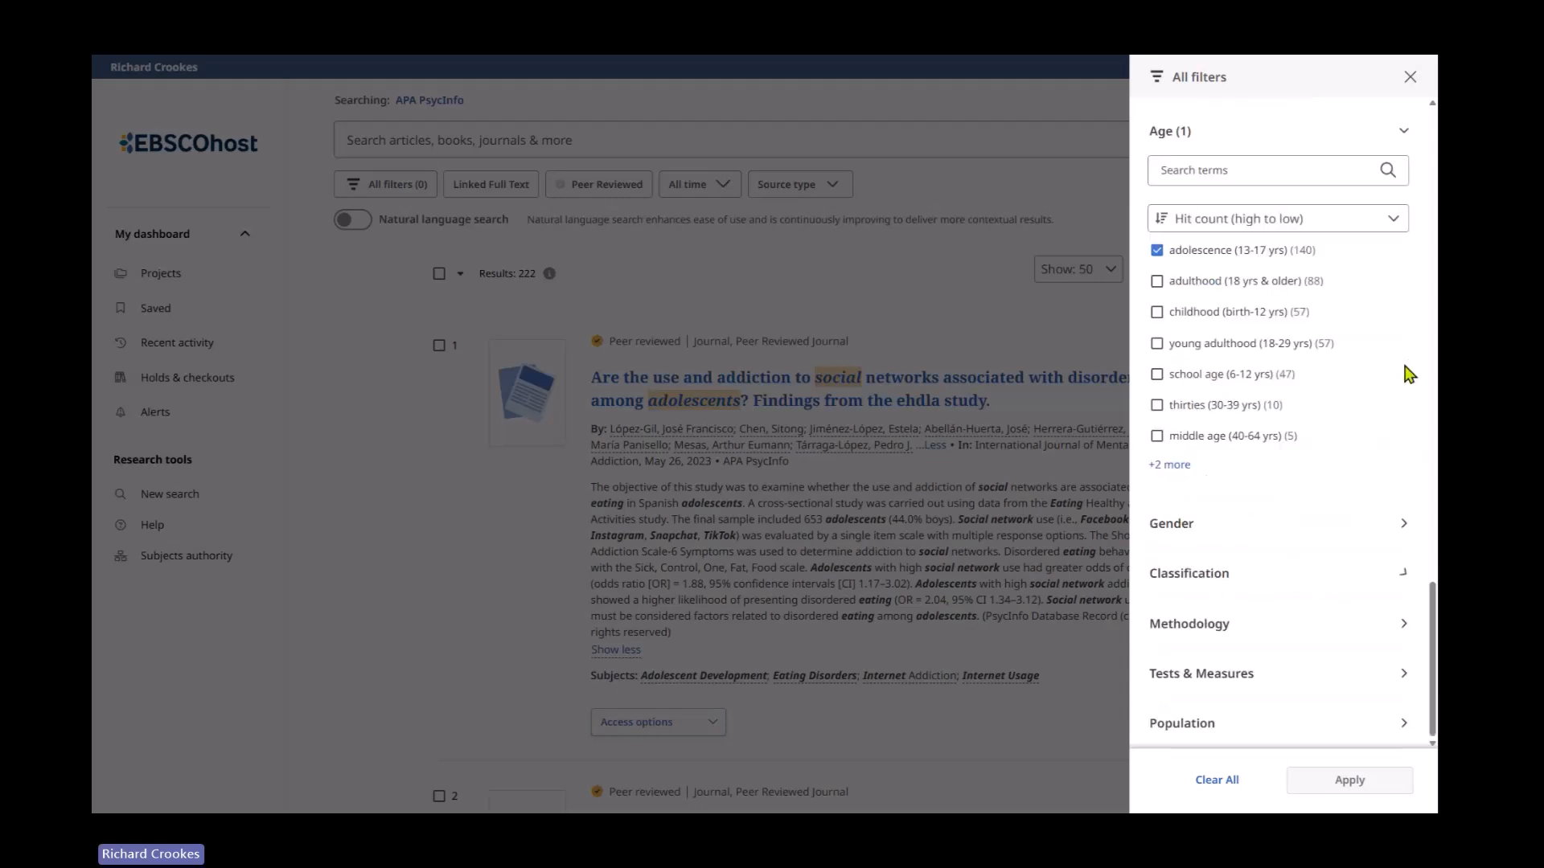
Expand the Methodology and Tests & Measures filters and review their options
{"action": "left_click", "coordinate": [1404, 628]}
{"action": "scroll", "coordinate": [1339, 575], "scroll_direction": "down", "scroll_amount": 4}
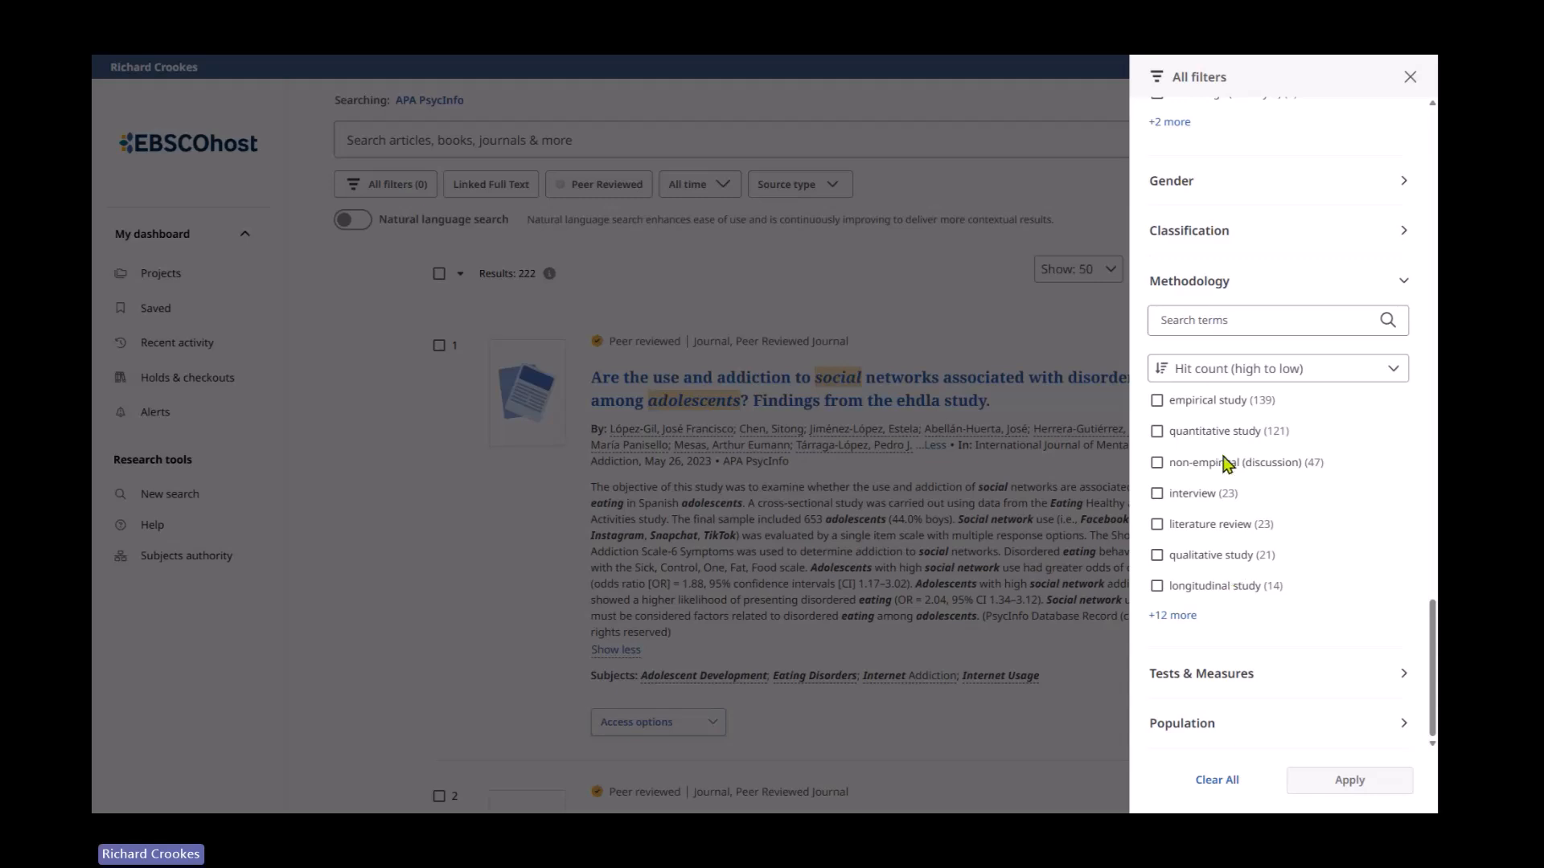
{"action": "left_click", "coordinate": [1402, 676]}
{"action": "scroll", "coordinate": [1344, 620], "scroll_direction": "down", "scroll_amount": 4}
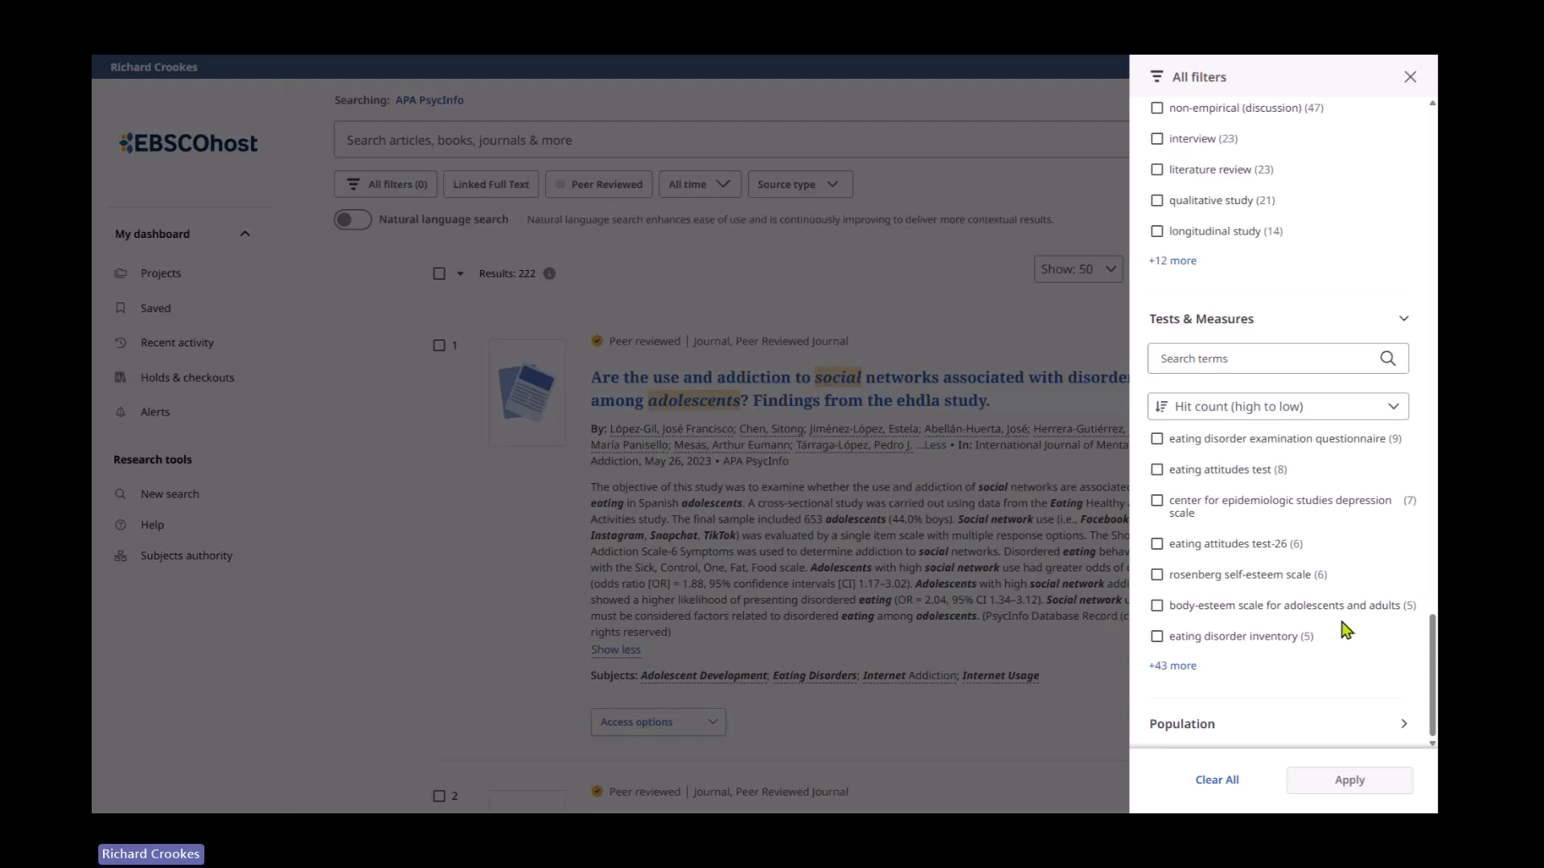
Expand the Population filter and review its options, rechecking the adolescence (13-17 yrs) age selection
{"action": "left_click", "coordinate": [1235, 727]}
{"action": "scroll", "coordinate": [1320, 603], "scroll_direction": "down", "scroll_amount": 4}
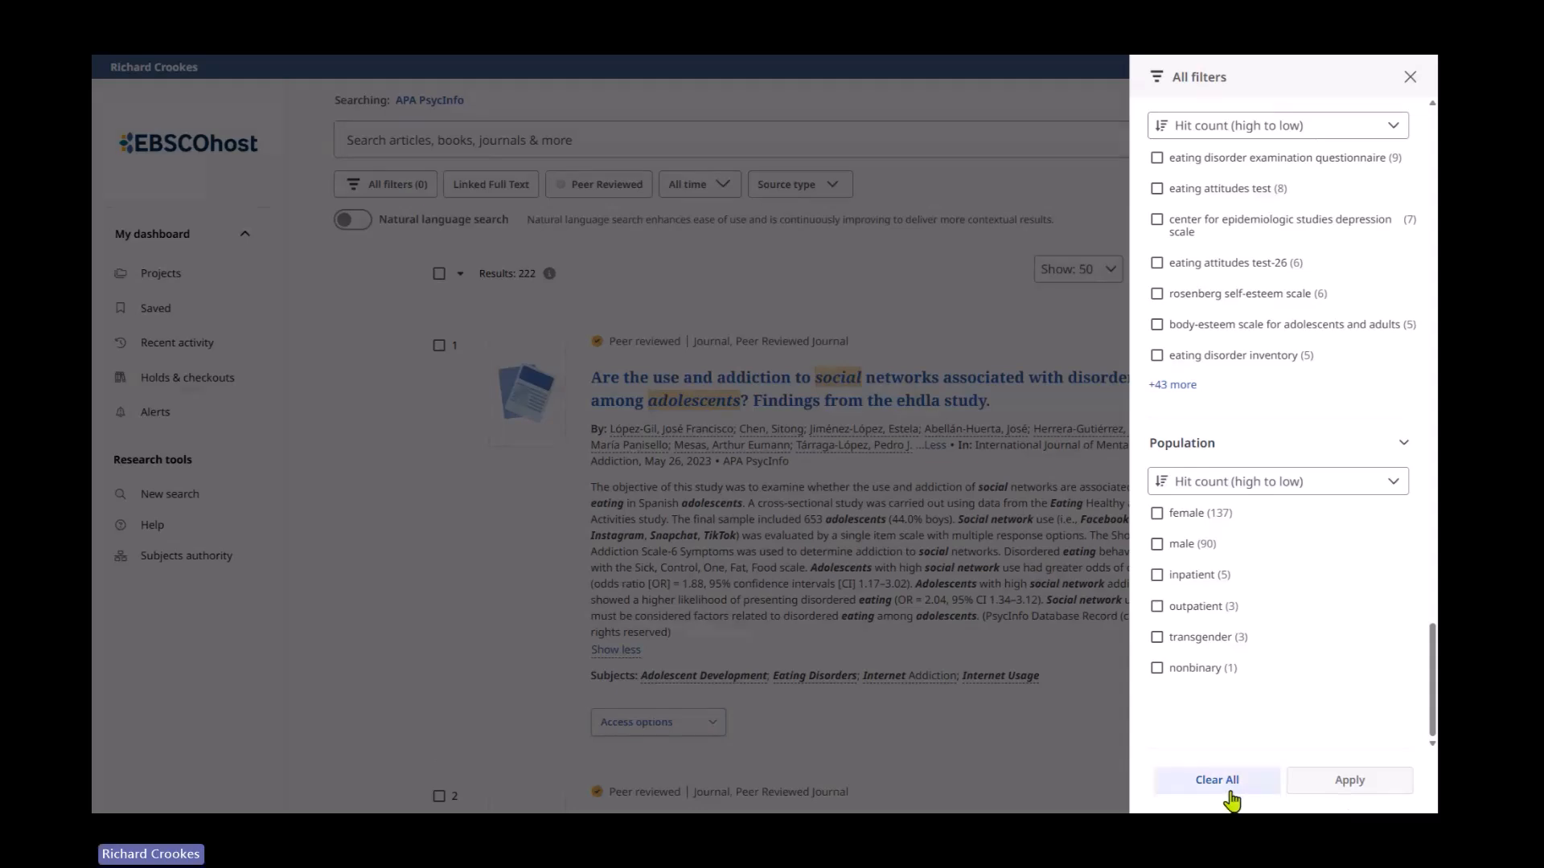
{"action": "scroll", "coordinate": [1359, 684], "scroll_direction": "up", "scroll_amount": 4}
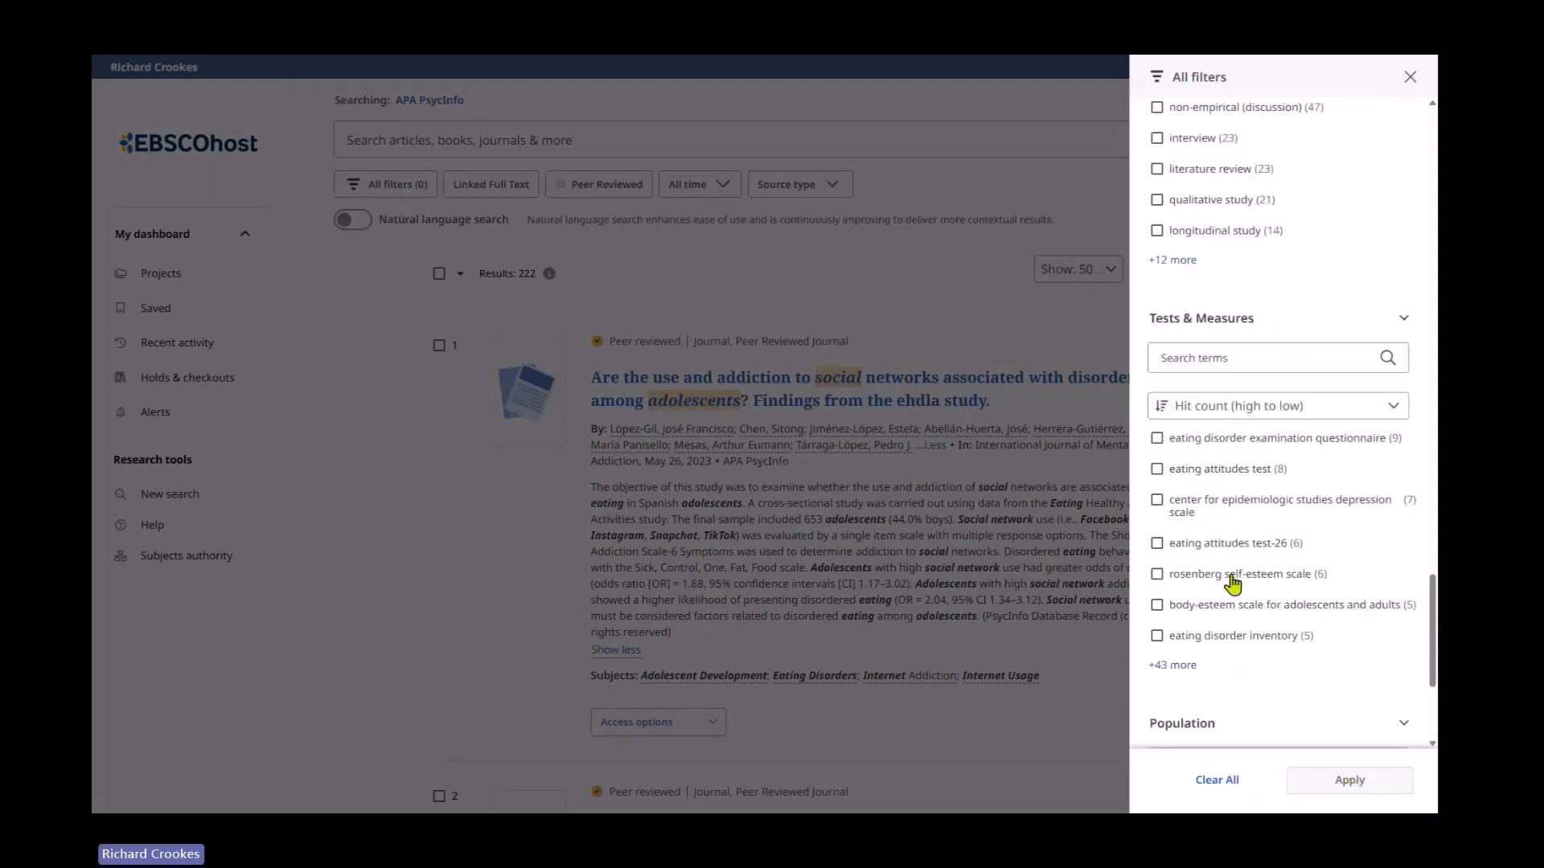
{"action": "scroll", "coordinate": [1239, 581], "scroll_direction": "up", "scroll_amount": 10}
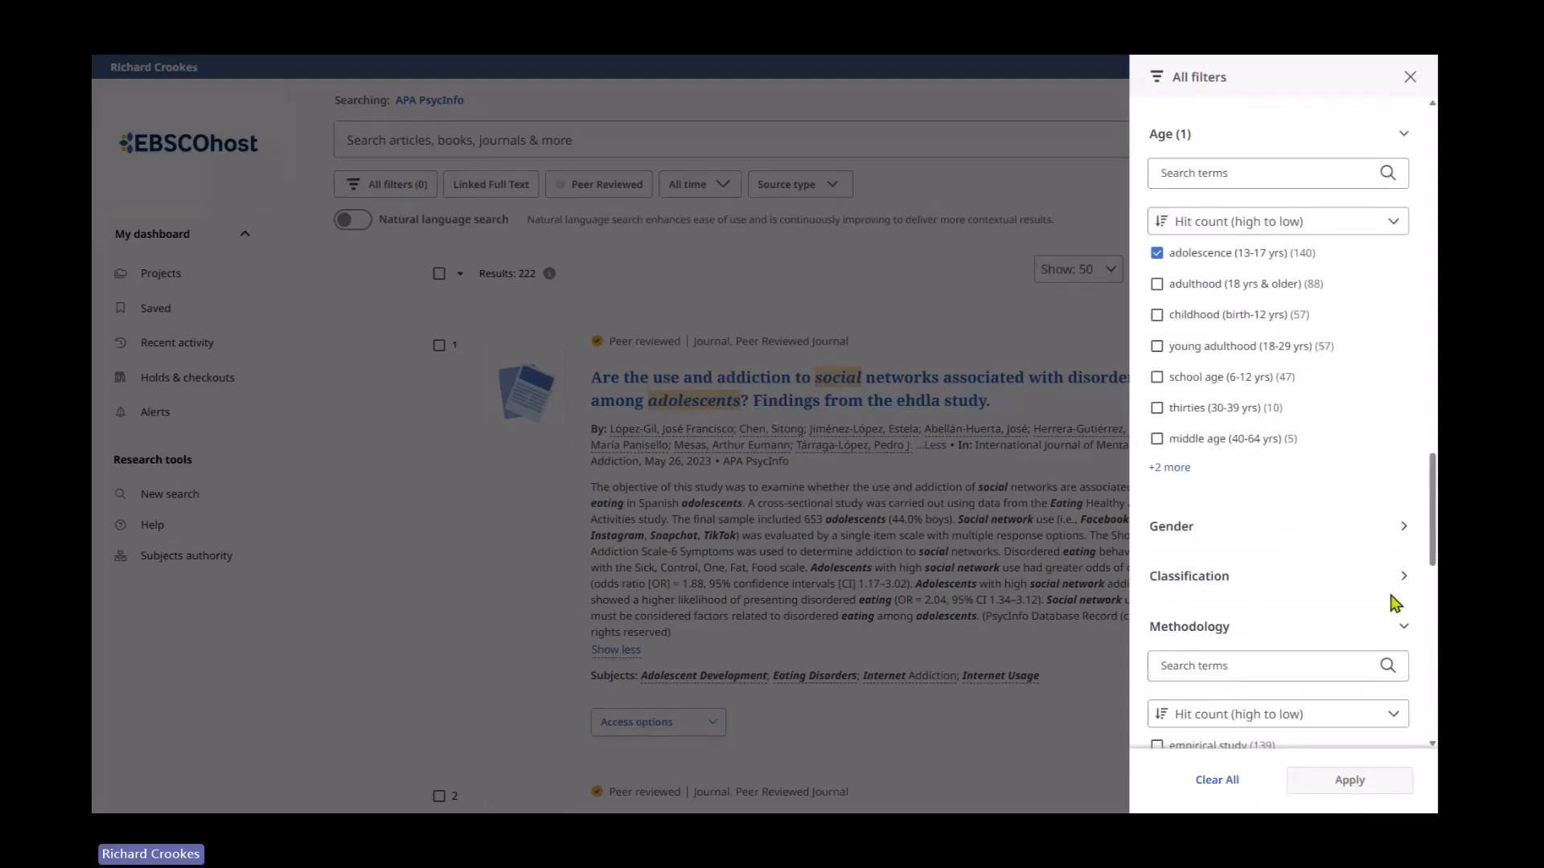
{"action": "left_click", "coordinate": [1156, 252]}
{"action": "left_click", "coordinate": [1156, 253]}
{"action": "scroll", "coordinate": [1279, 617], "scroll_direction": "down", "scroll_amount": 6}
{"action": "scroll", "coordinate": [1282, 643], "scroll_direction": "down", "scroll_amount": 7}
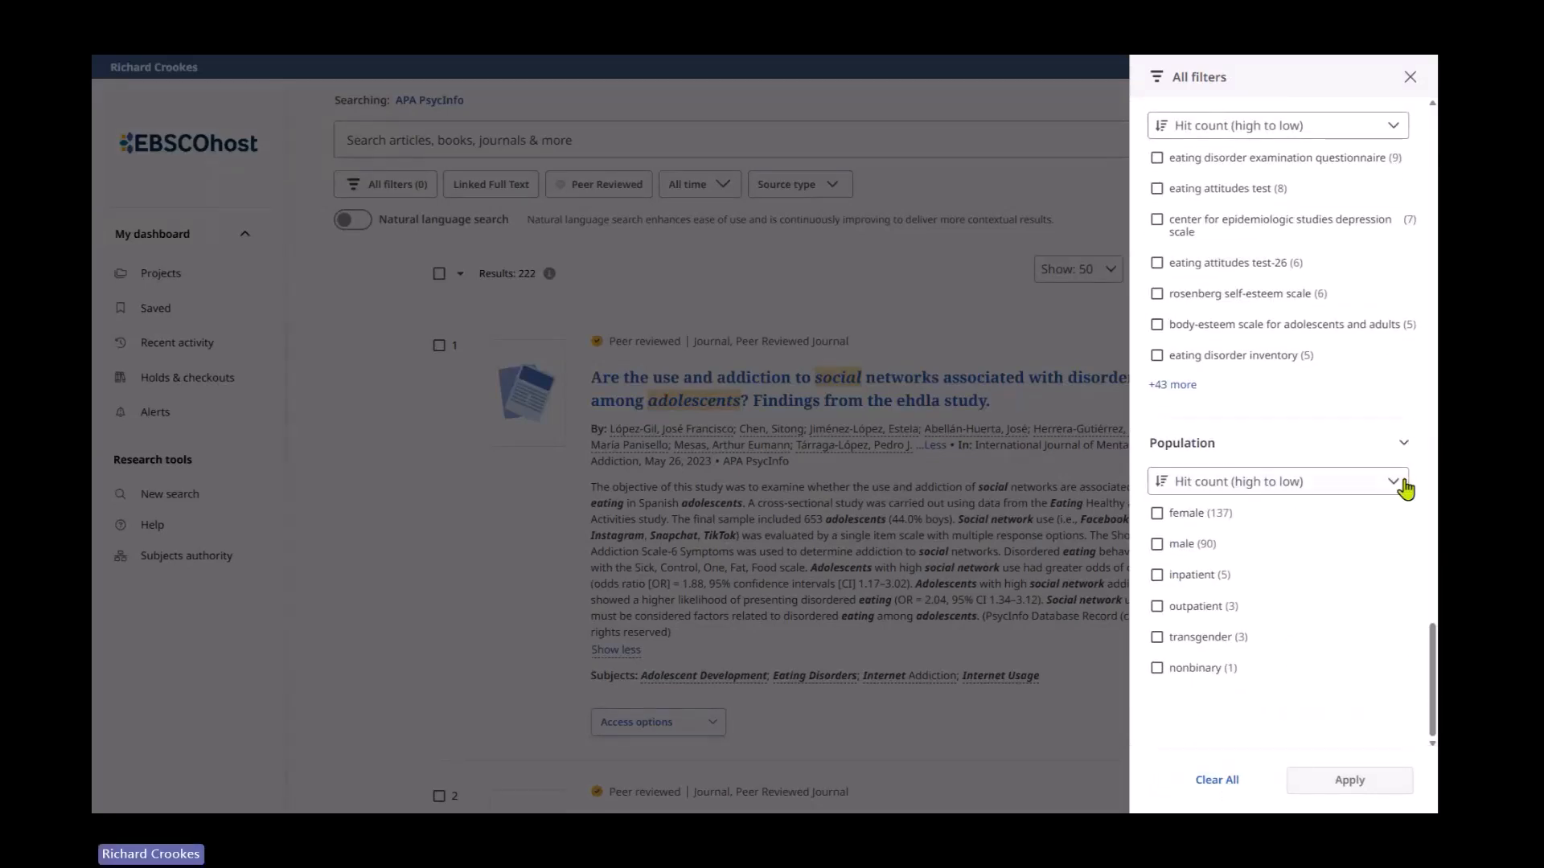
Collapse the Population, Tests & Measures and Methodology filter sections
{"action": "left_click", "coordinate": [1404, 445]}
{"action": "left_click", "coordinate": [1401, 319]}
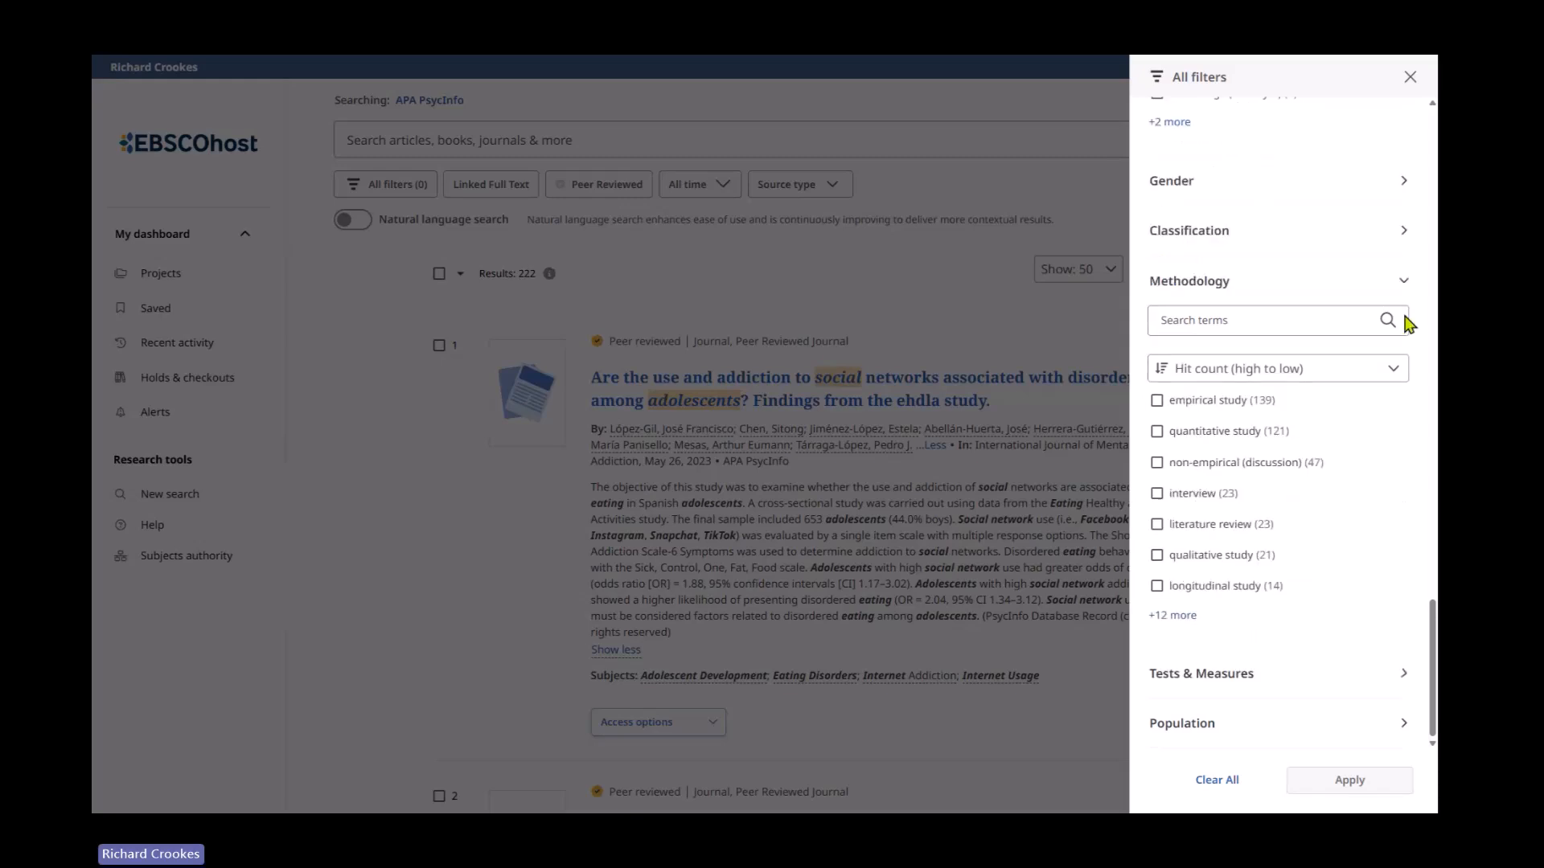
{"action": "left_click", "coordinate": [1404, 282]}
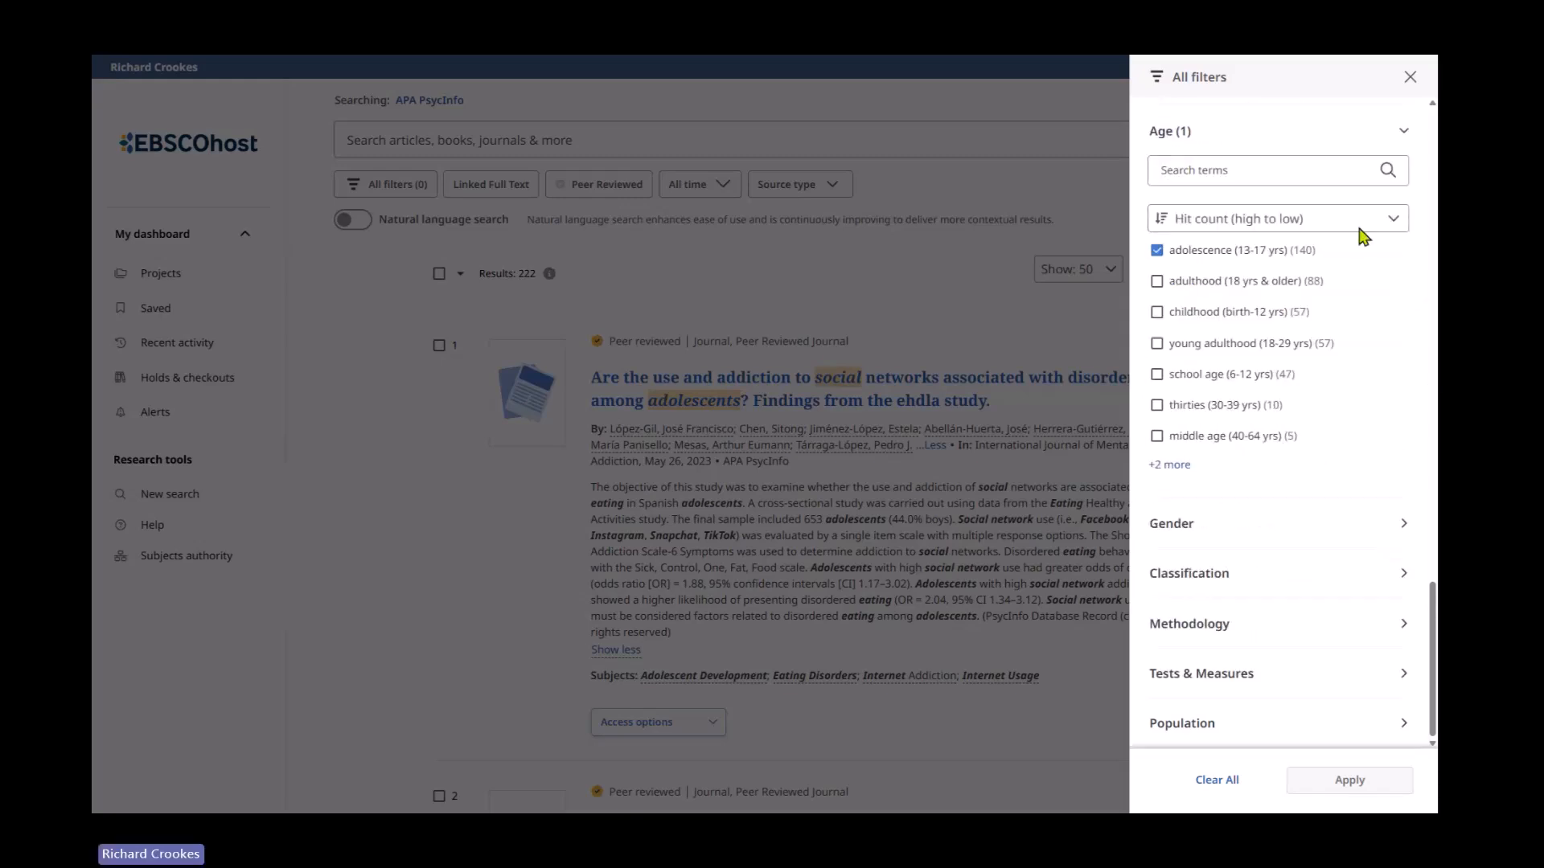
Set the publication date filter to All time and apply the selected filters to the search results
{"action": "scroll", "coordinate": [1375, 438], "scroll_direction": "up", "scroll_amount": 3}
{"action": "scroll", "coordinate": [1374, 442], "scroll_direction": "up", "scroll_amount": 10}
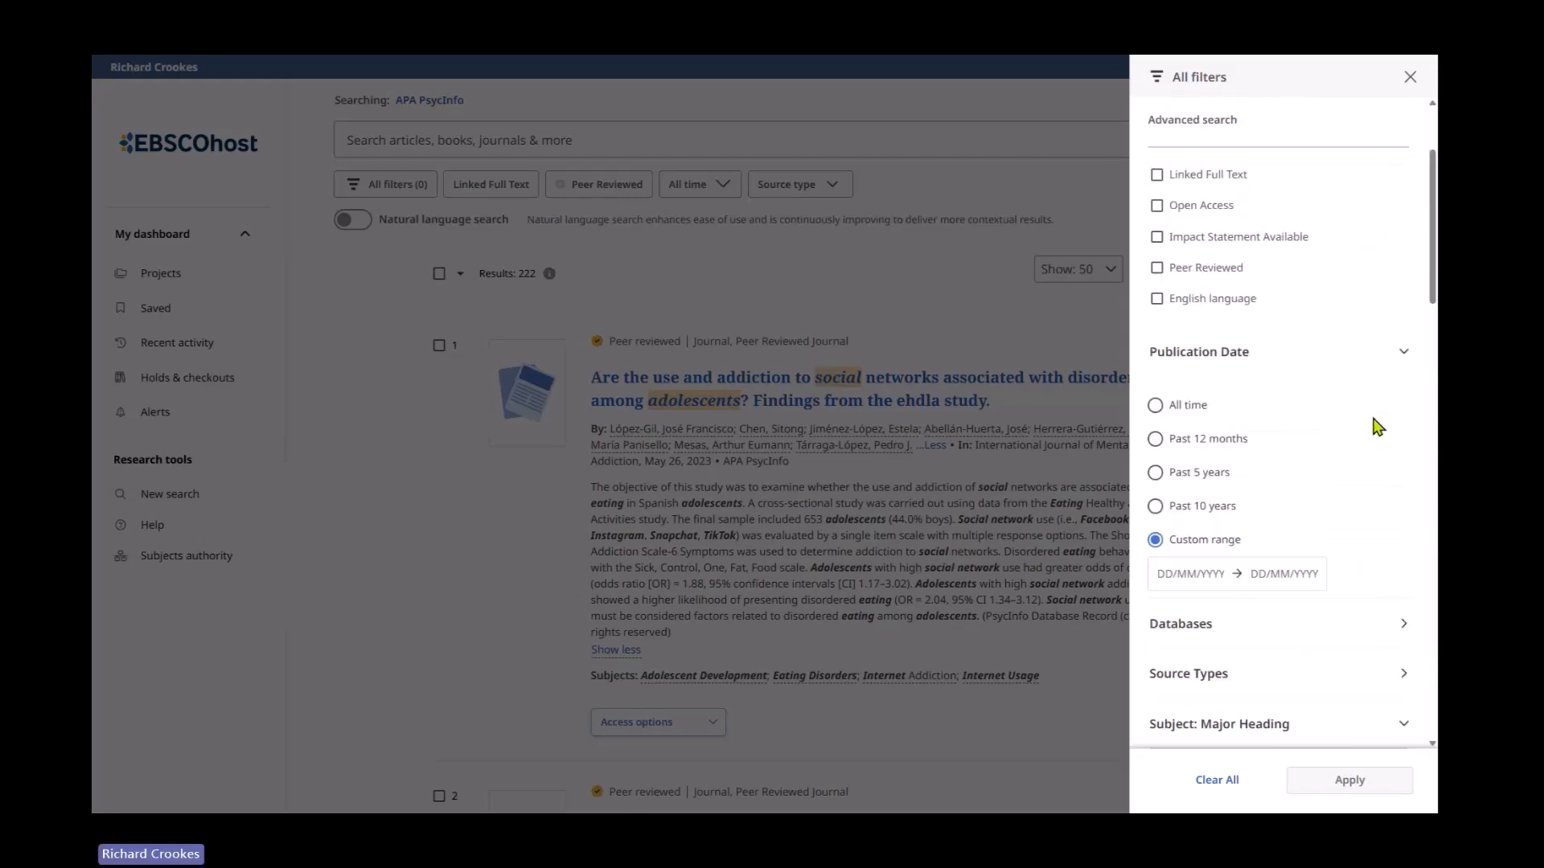
{"action": "scroll", "coordinate": [1371, 447], "scroll_direction": "down", "scroll_amount": 1}
{"action": "scroll", "coordinate": [1378, 334], "scroll_direction": "up", "scroll_amount": 4}
{"action": "left_click", "coordinate": [1155, 406]}
{"action": "scroll", "coordinate": [1278, 507], "scroll_direction": "down", "scroll_amount": 3}
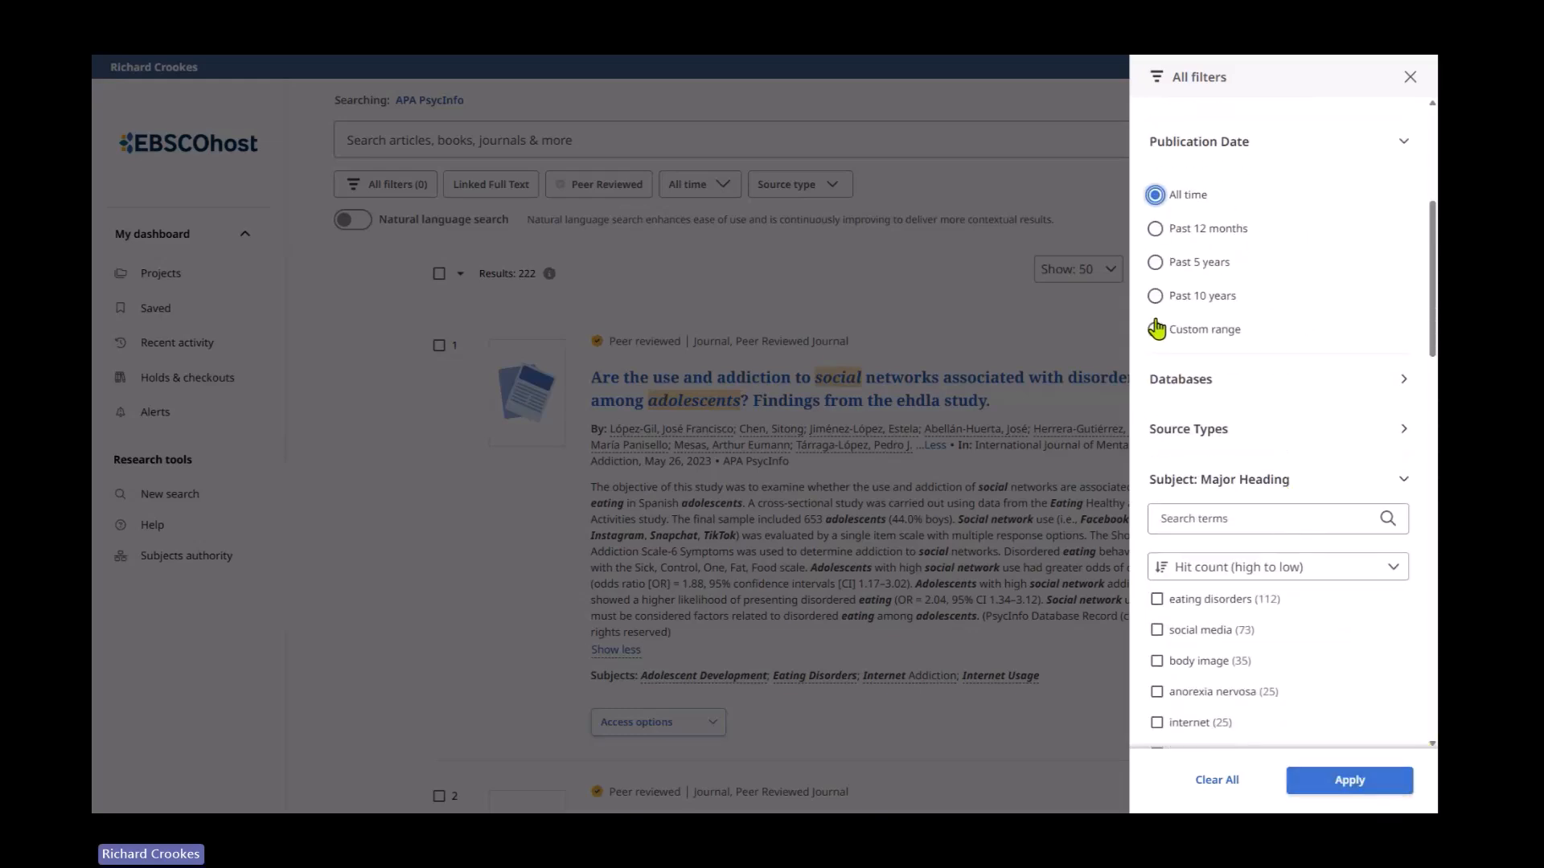
{"action": "scroll", "coordinate": [1279, 247], "scroll_direction": "down", "scroll_amount": 10}
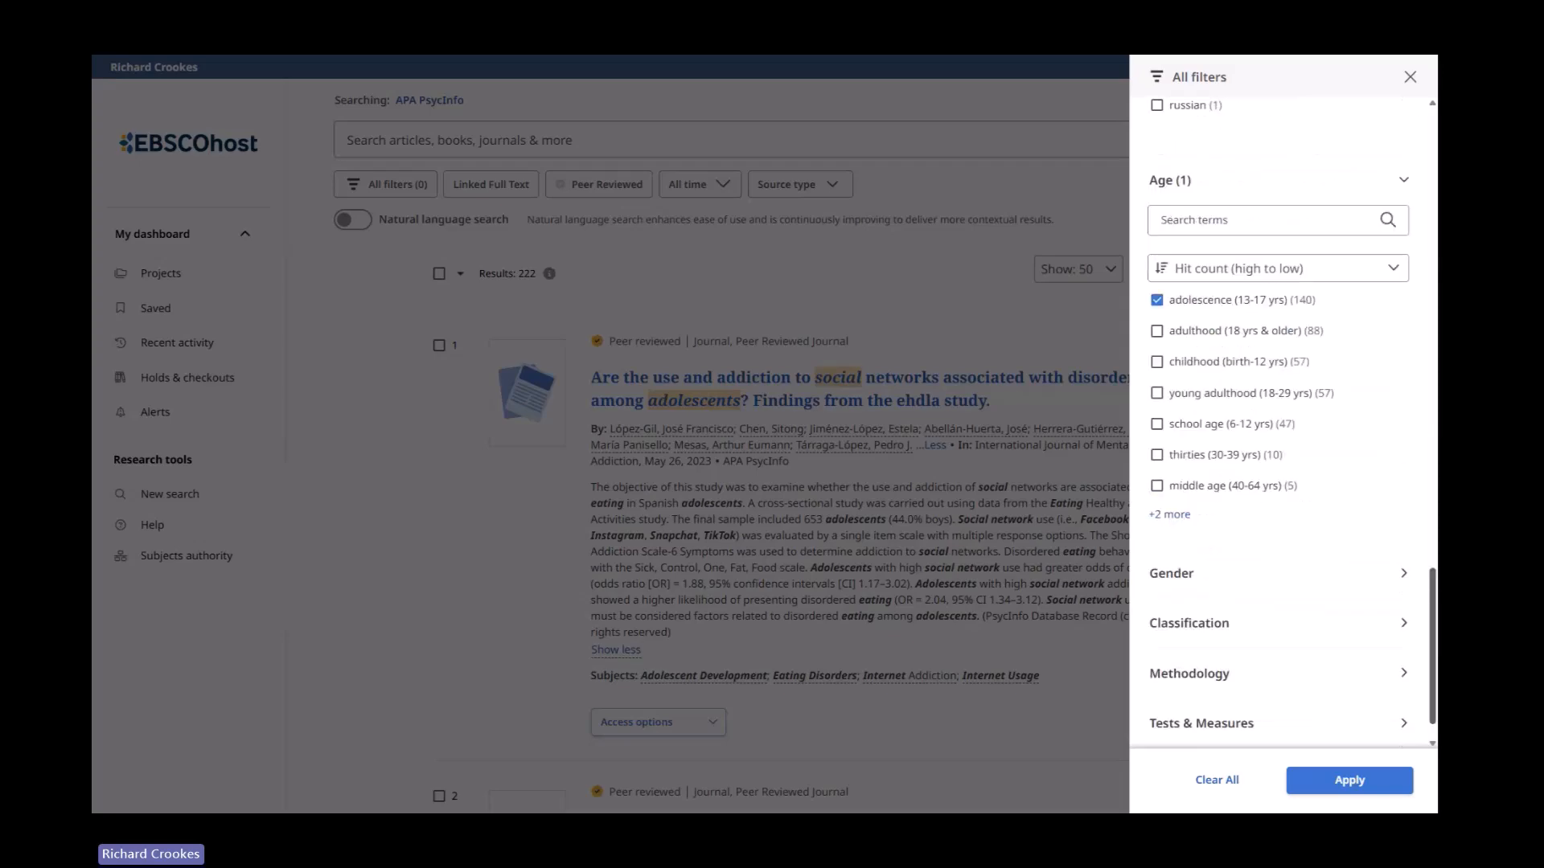
{"action": "left_click", "coordinate": [1377, 773]}
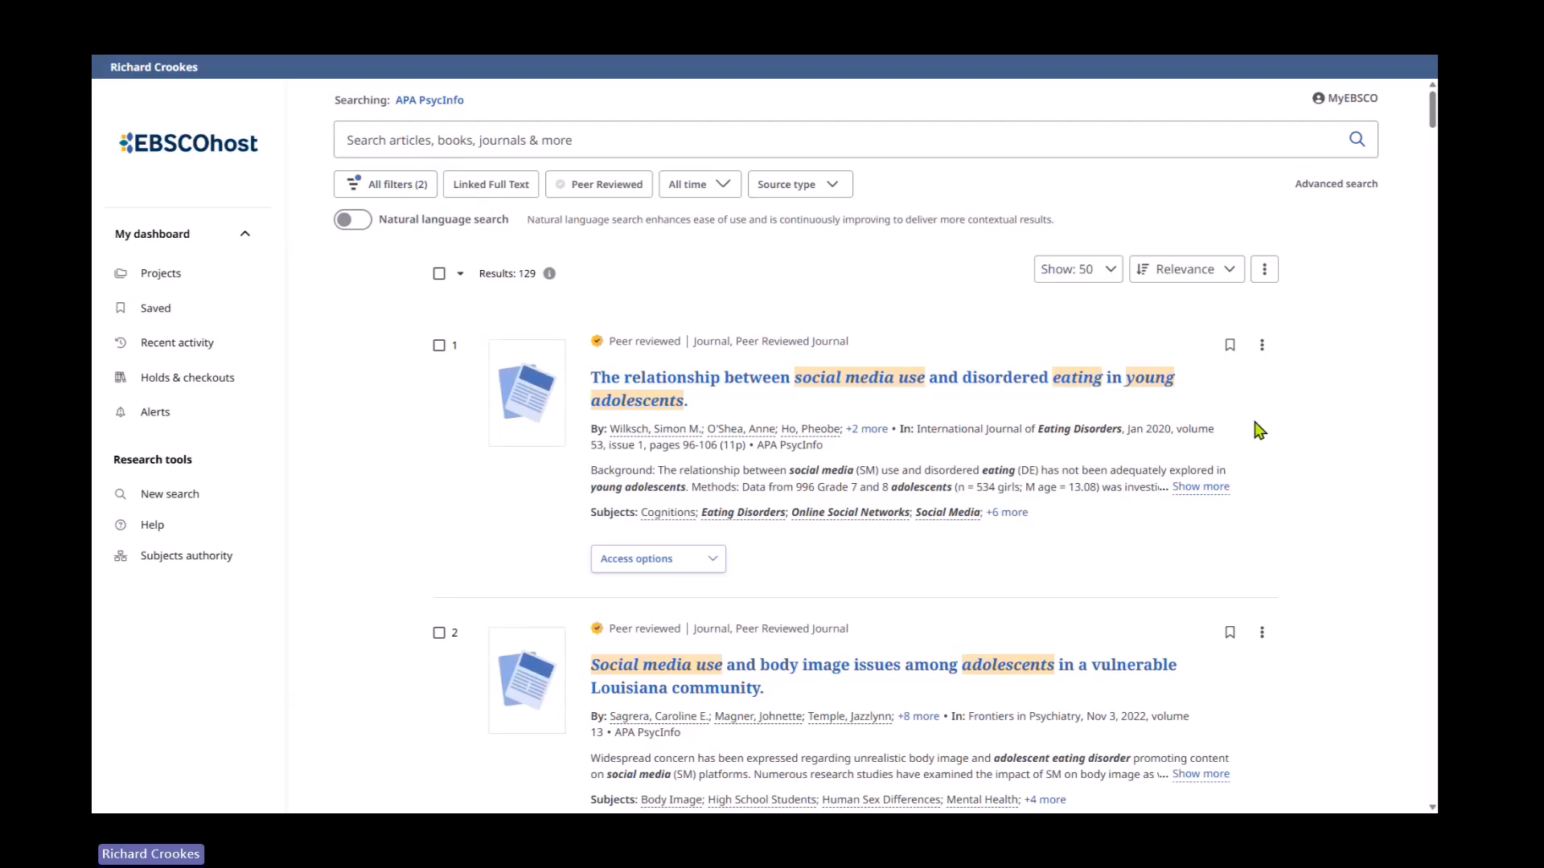
{"action": "scroll", "coordinate": [1262, 450], "scroll_direction": "down", "scroll_amount": 2}
{"action": "scroll", "coordinate": [1264, 491], "scroll_direction": "up", "scroll_amount": 2}
Open the search history in Recent activity and sort the searches by oldest to review them
{"action": "left_click", "coordinate": [188, 349]}
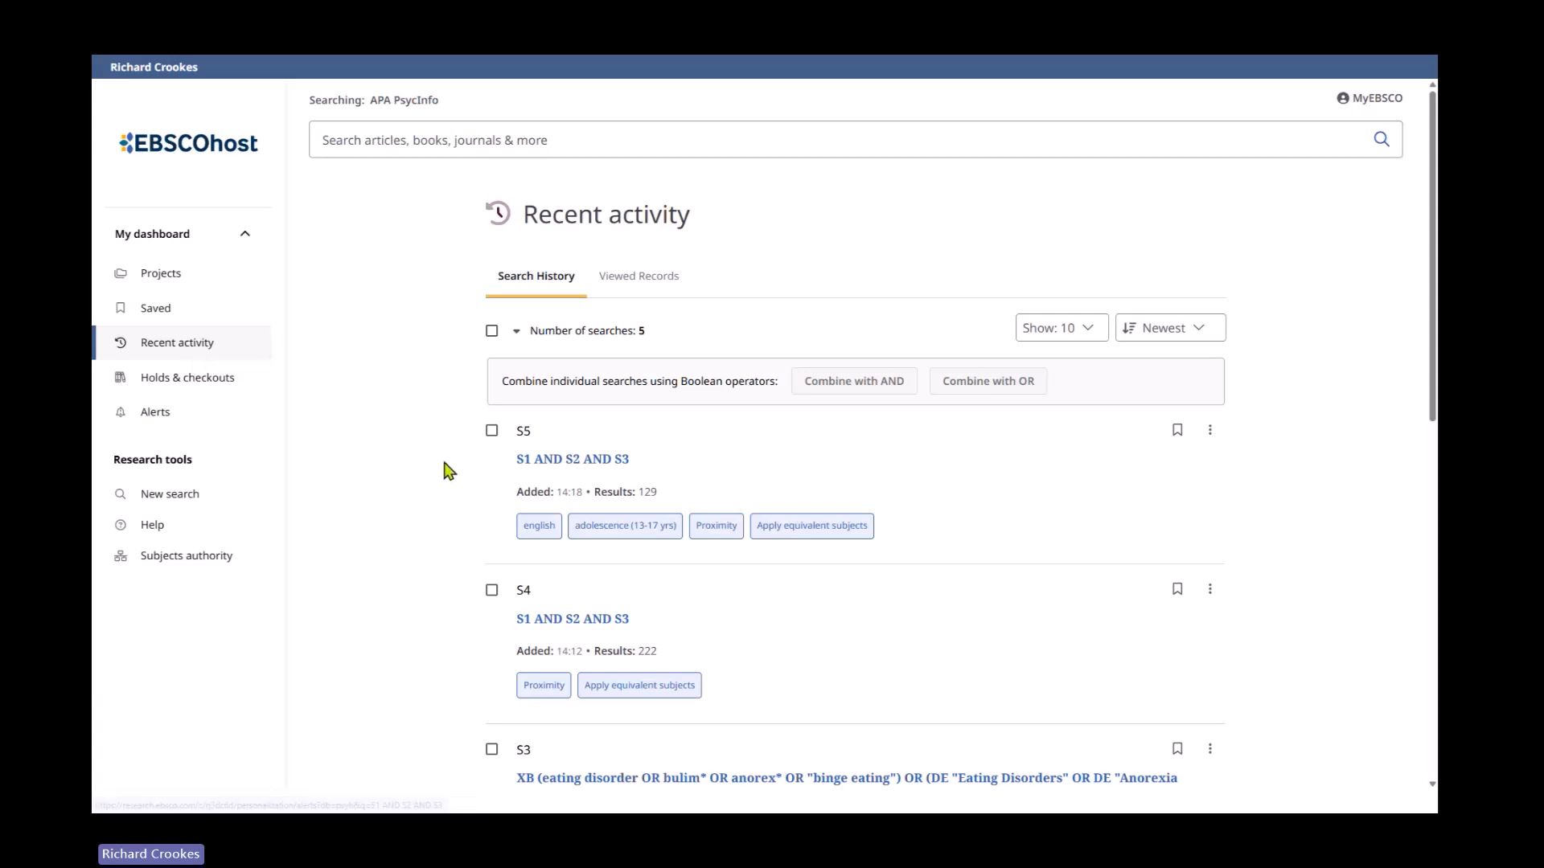
{"action": "scroll", "coordinate": [448, 482], "scroll_direction": "down", "scroll_amount": 2}
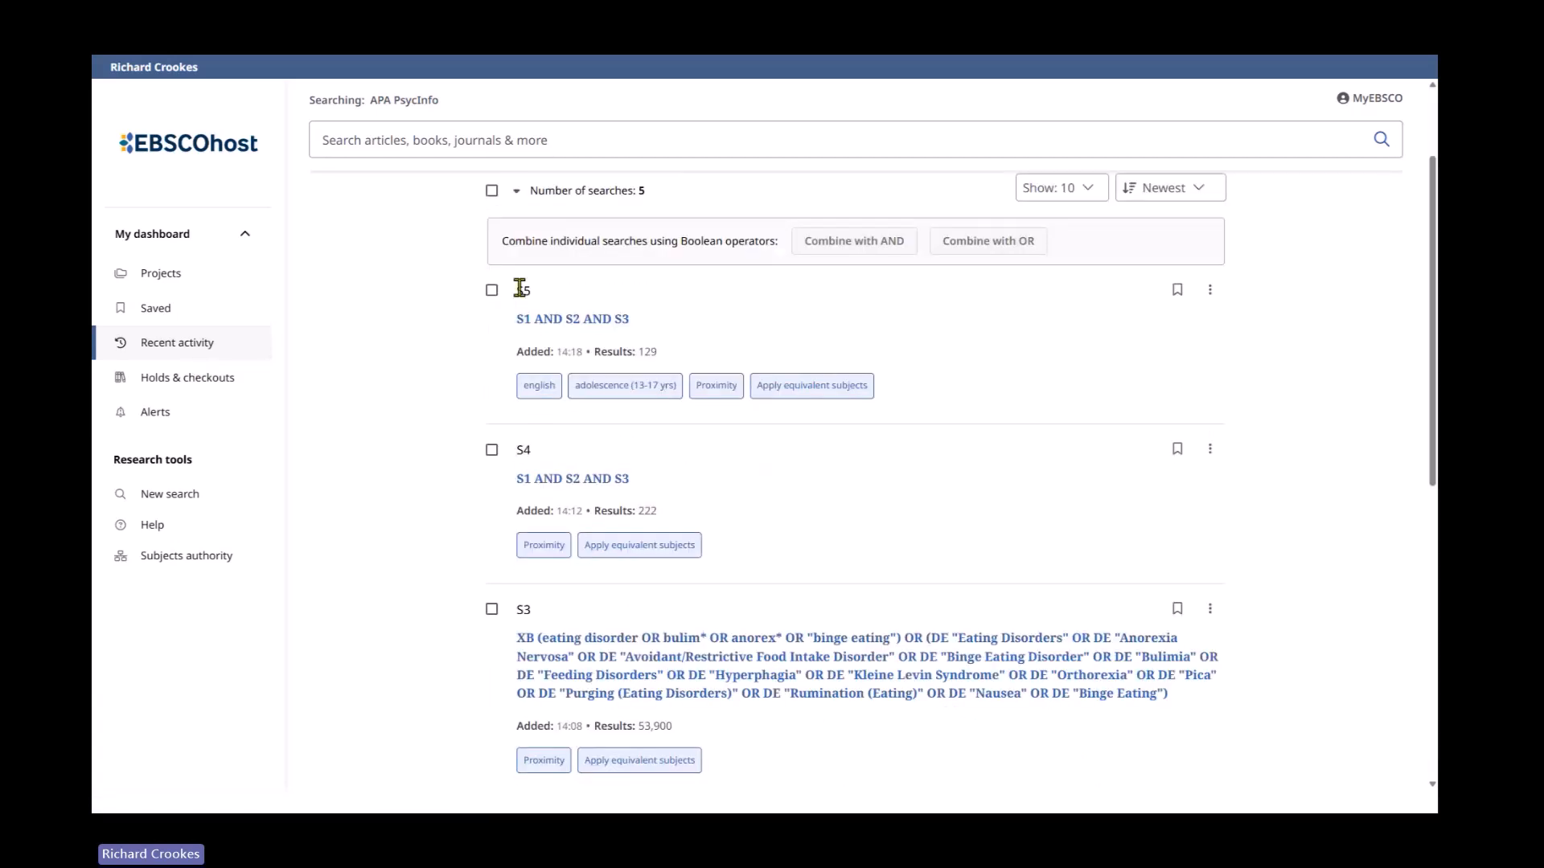
{"action": "left_click", "coordinate": [1162, 191]}
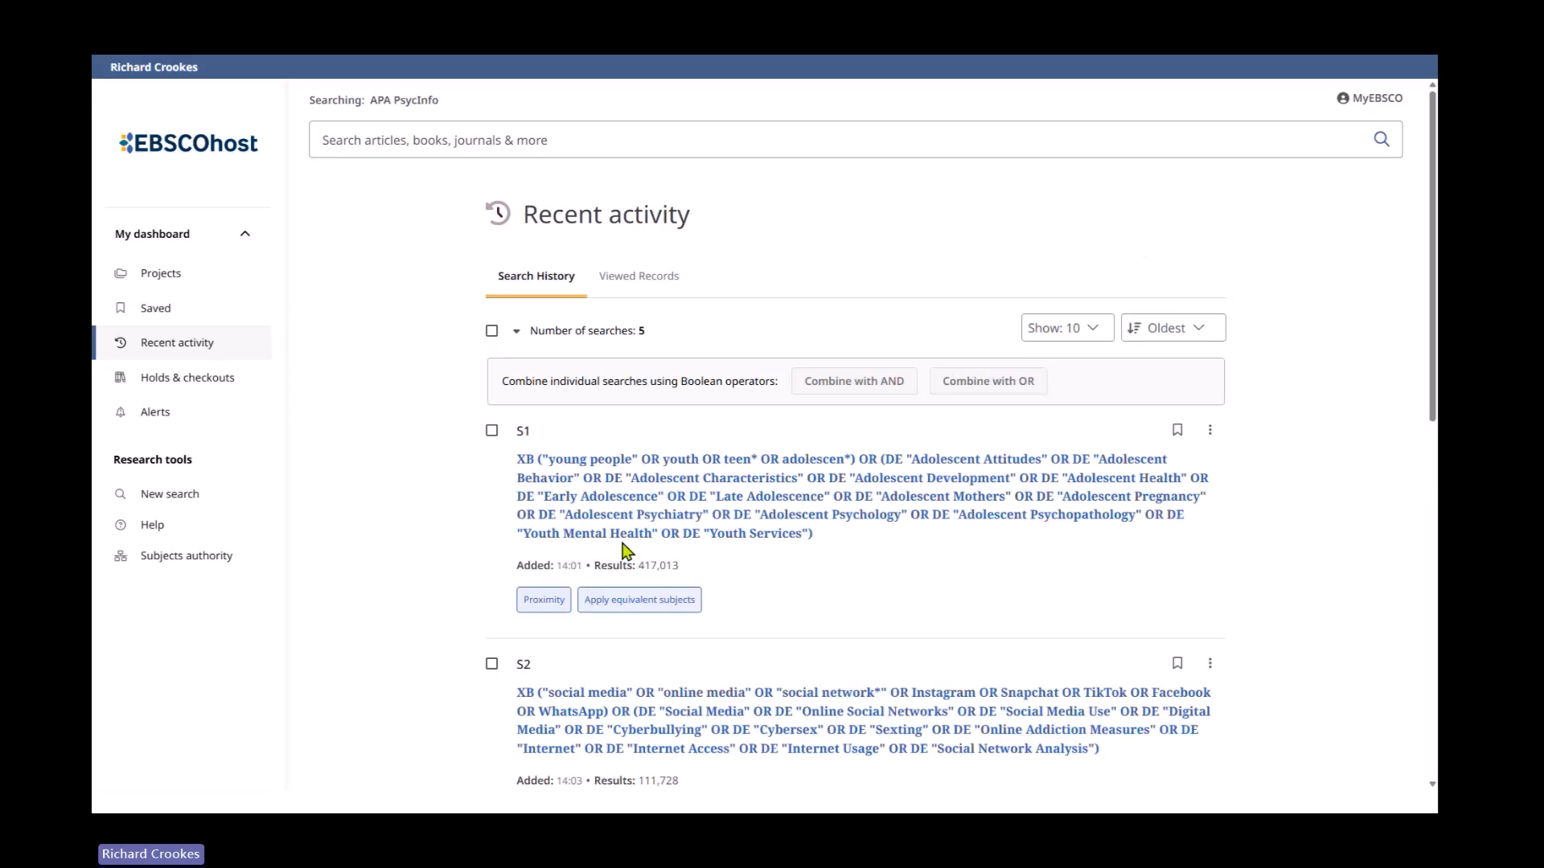
{"action": "scroll", "coordinate": [398, 572], "scroll_direction": "down", "scroll_amount": 5}
{"action": "scroll", "coordinate": [396, 572], "scroll_direction": "down", "scroll_amount": 5}
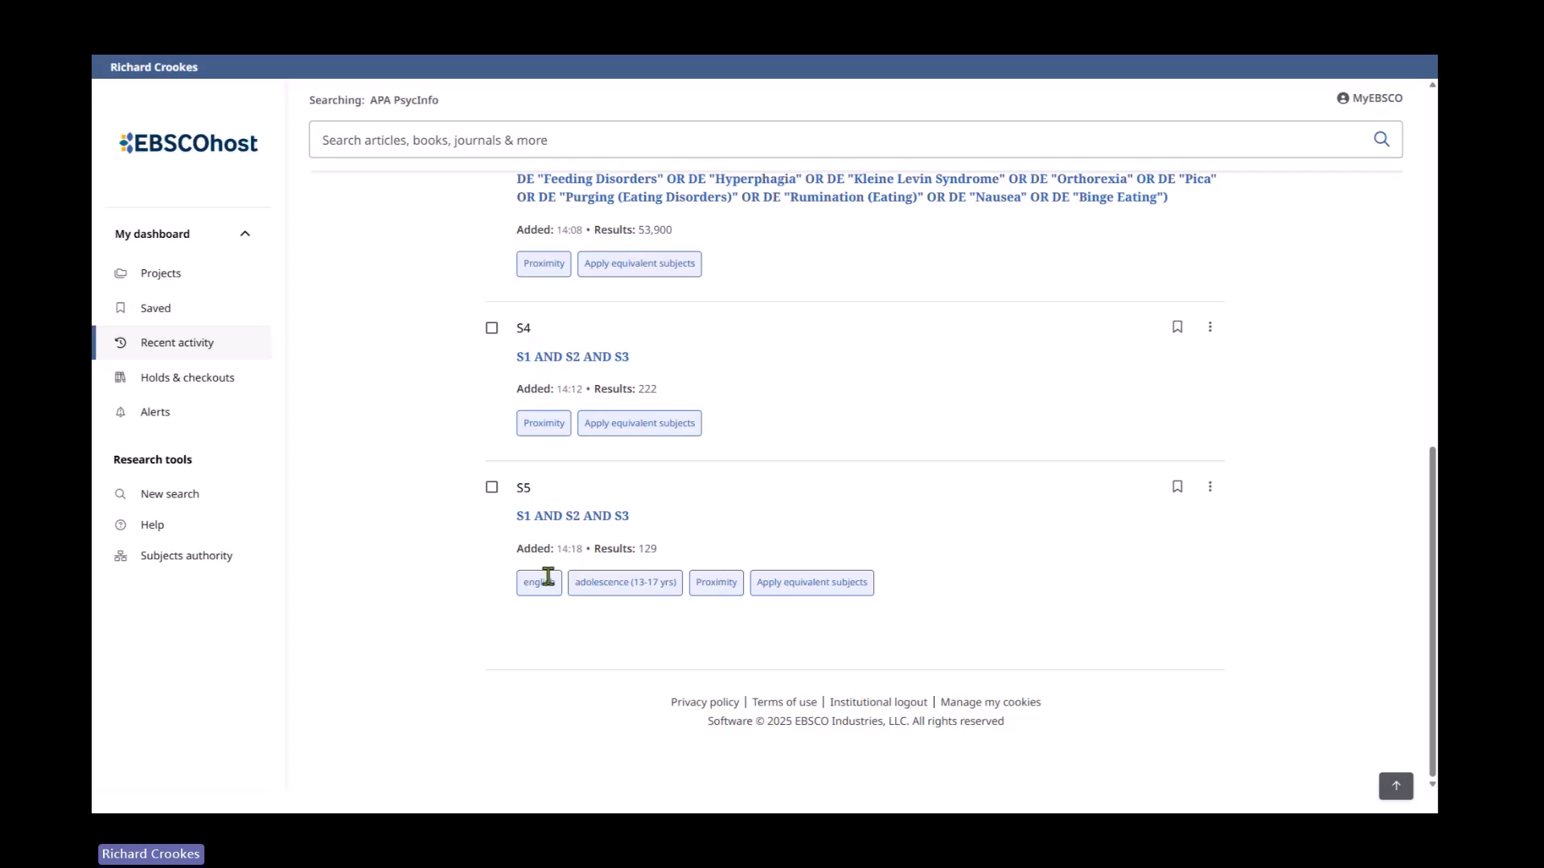
View the search details of S5, enlarge its combined query box to read the whole query, and close the details
{"action": "left_click", "coordinate": [1210, 487]}
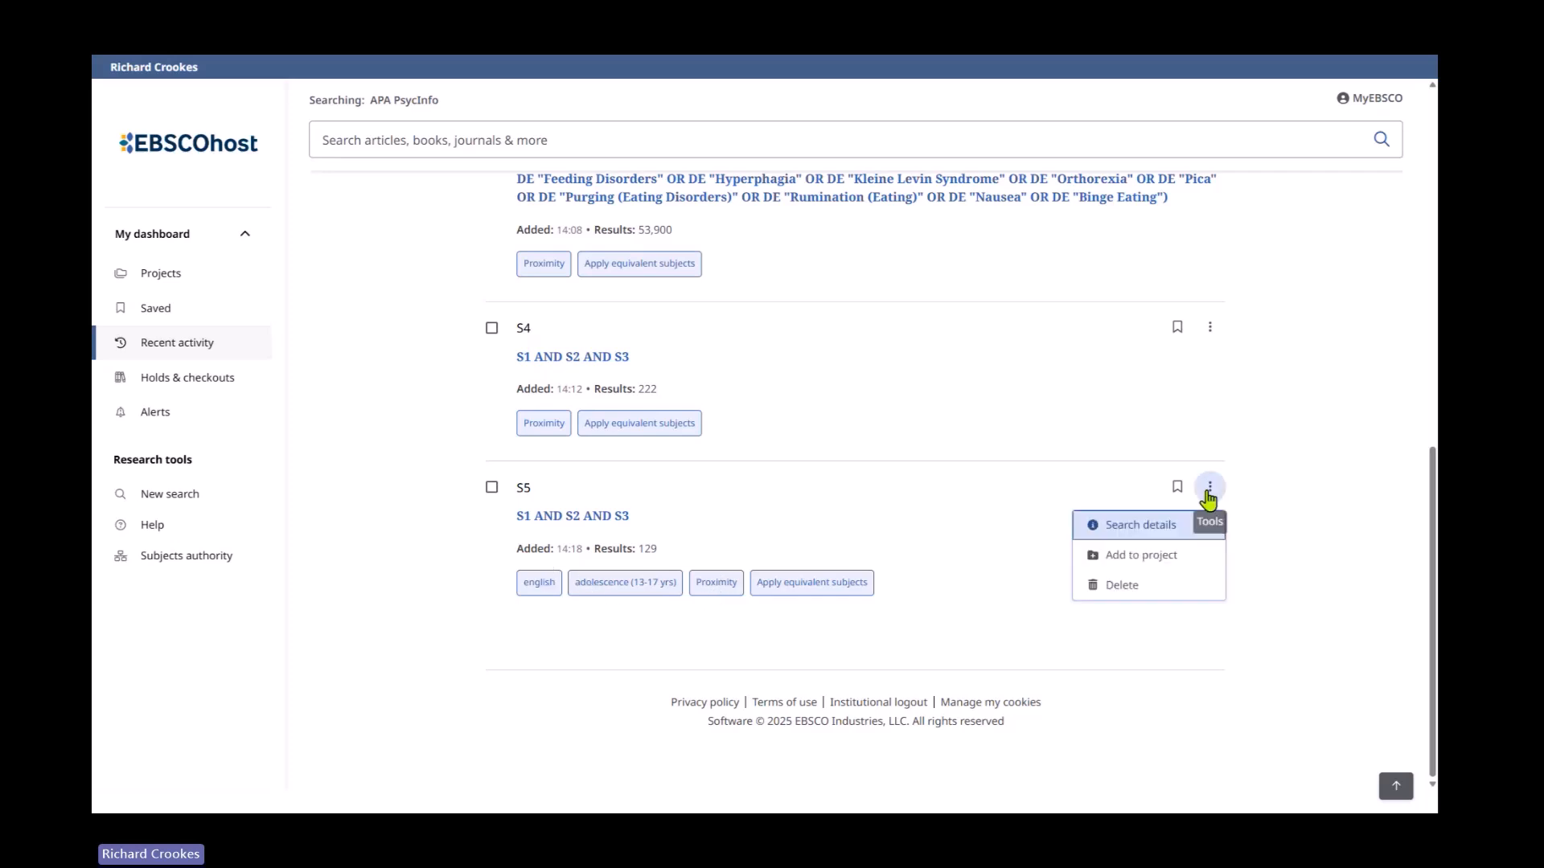
{"action": "left_click", "coordinate": [1131, 529]}
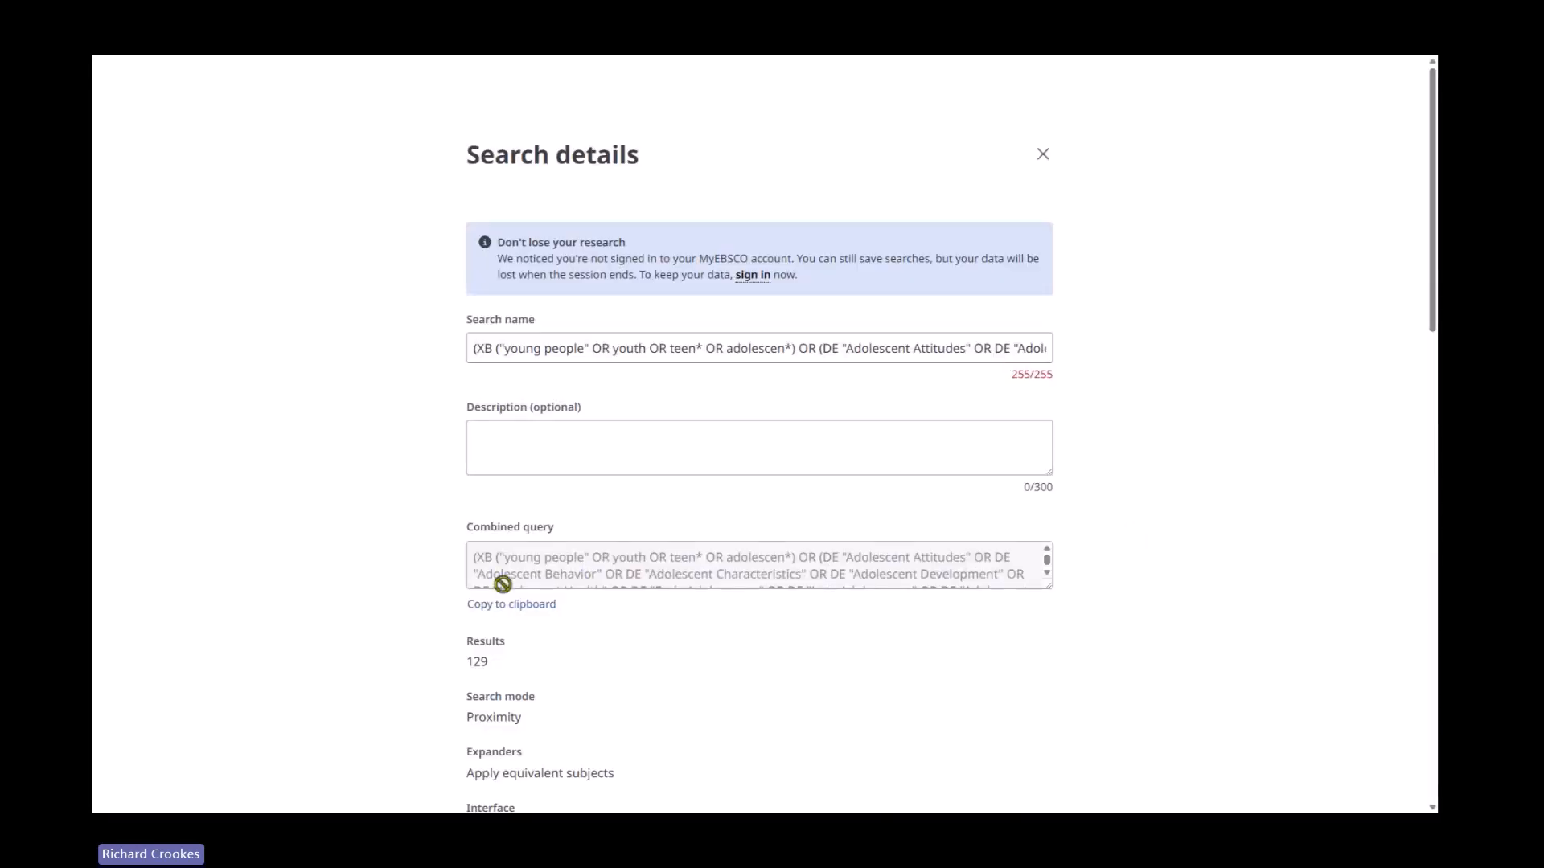
{"action": "left_click_drag", "start_coordinate": [1051, 591], "coordinate": [1068, 652]}
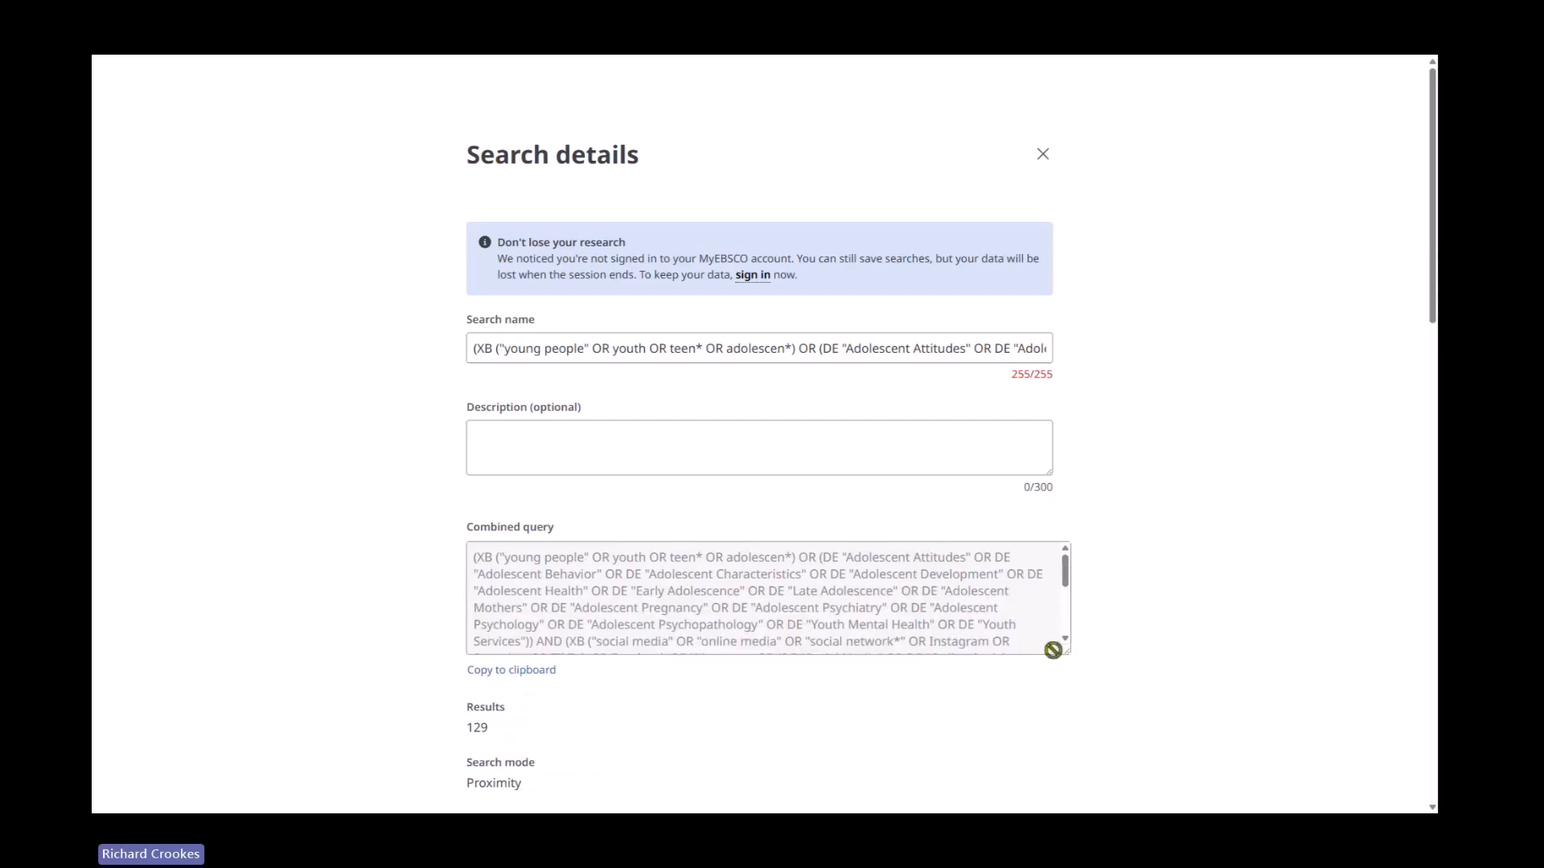
{"action": "scroll", "coordinate": [1024, 648], "scroll_direction": "down", "scroll_amount": 5}
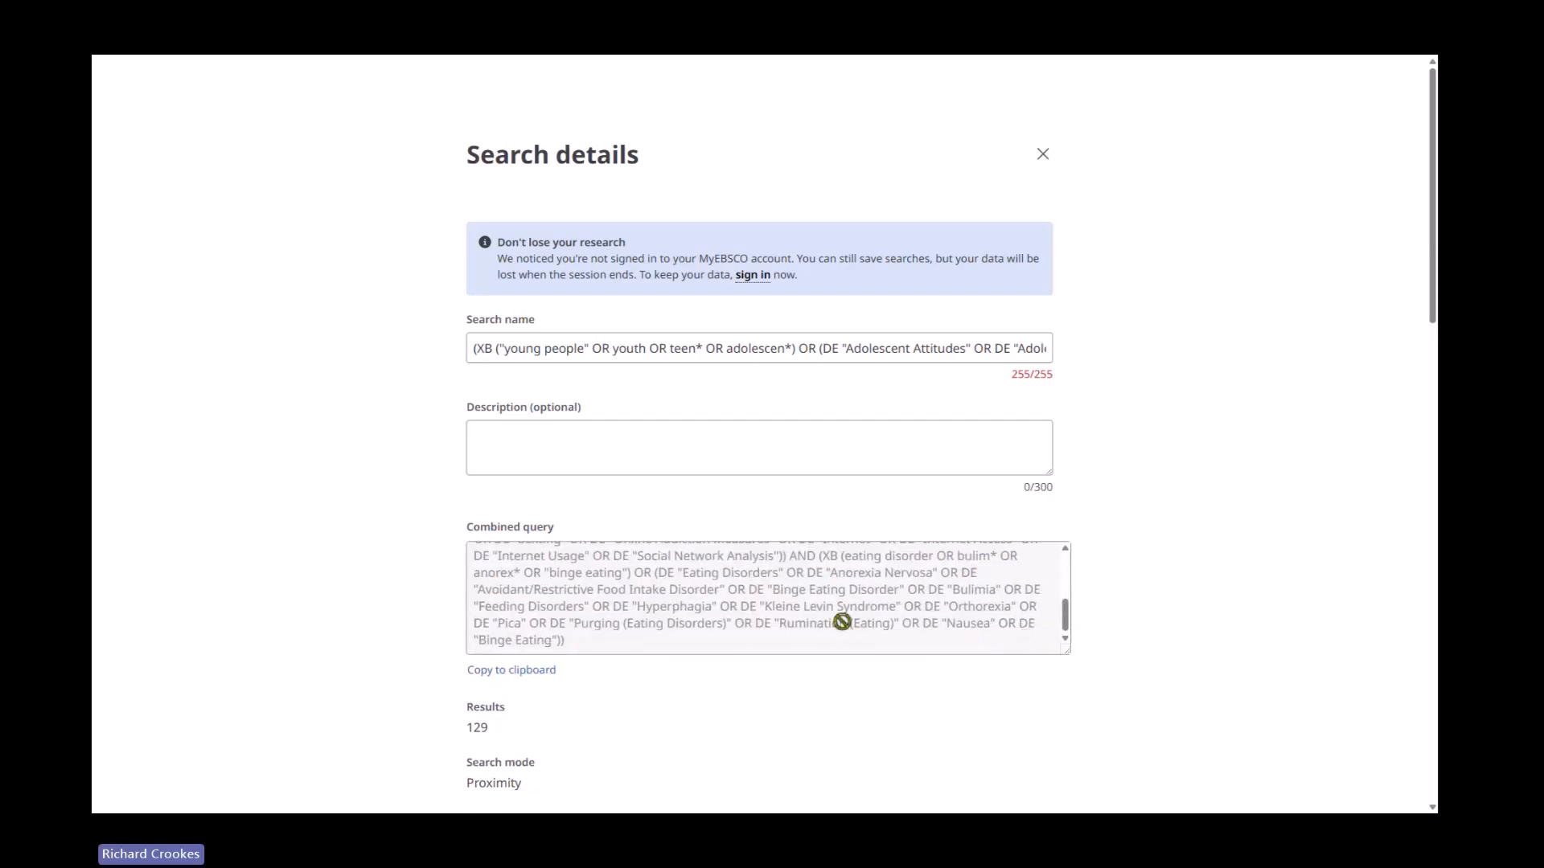
{"action": "scroll", "coordinate": [804, 615], "scroll_direction": "up", "scroll_amount": 5}
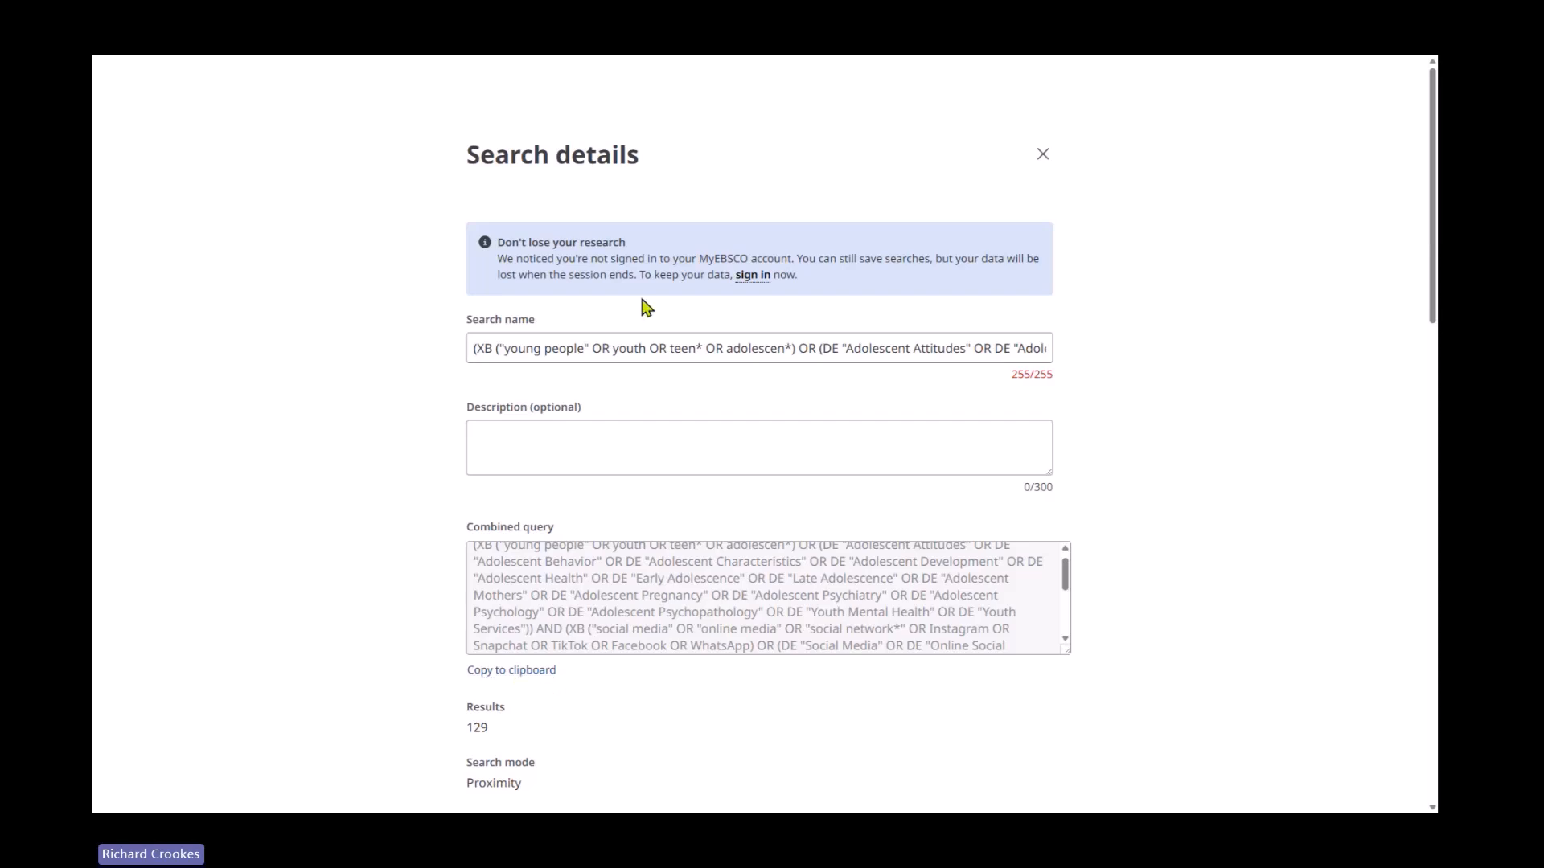
{"action": "left_click_drag", "start_coordinate": [473, 346], "coordinate": [1077, 367]}
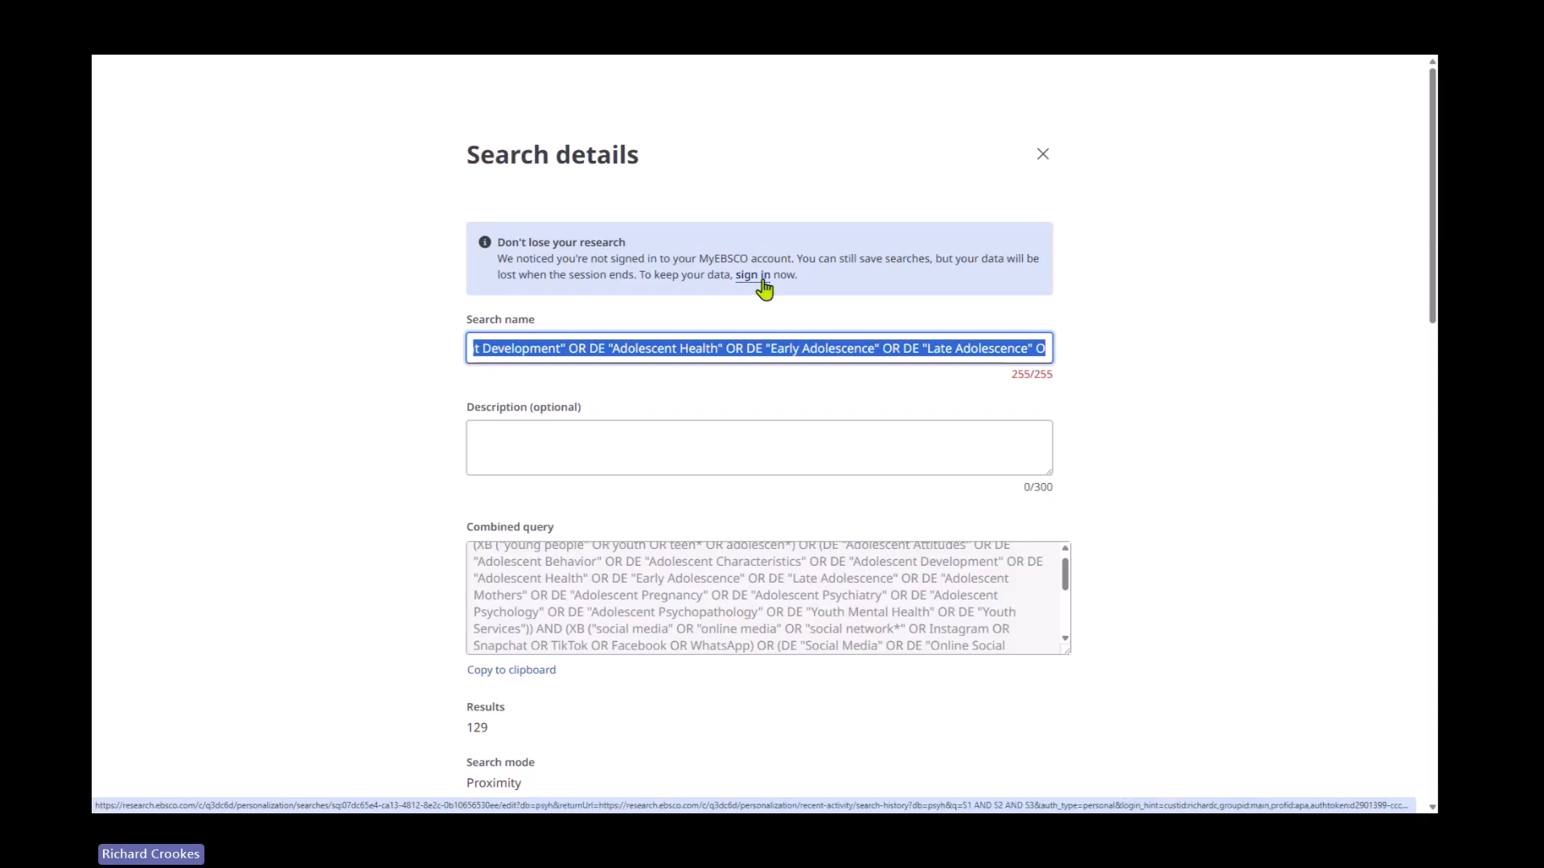
{"action": "left_click", "coordinate": [1041, 154]}
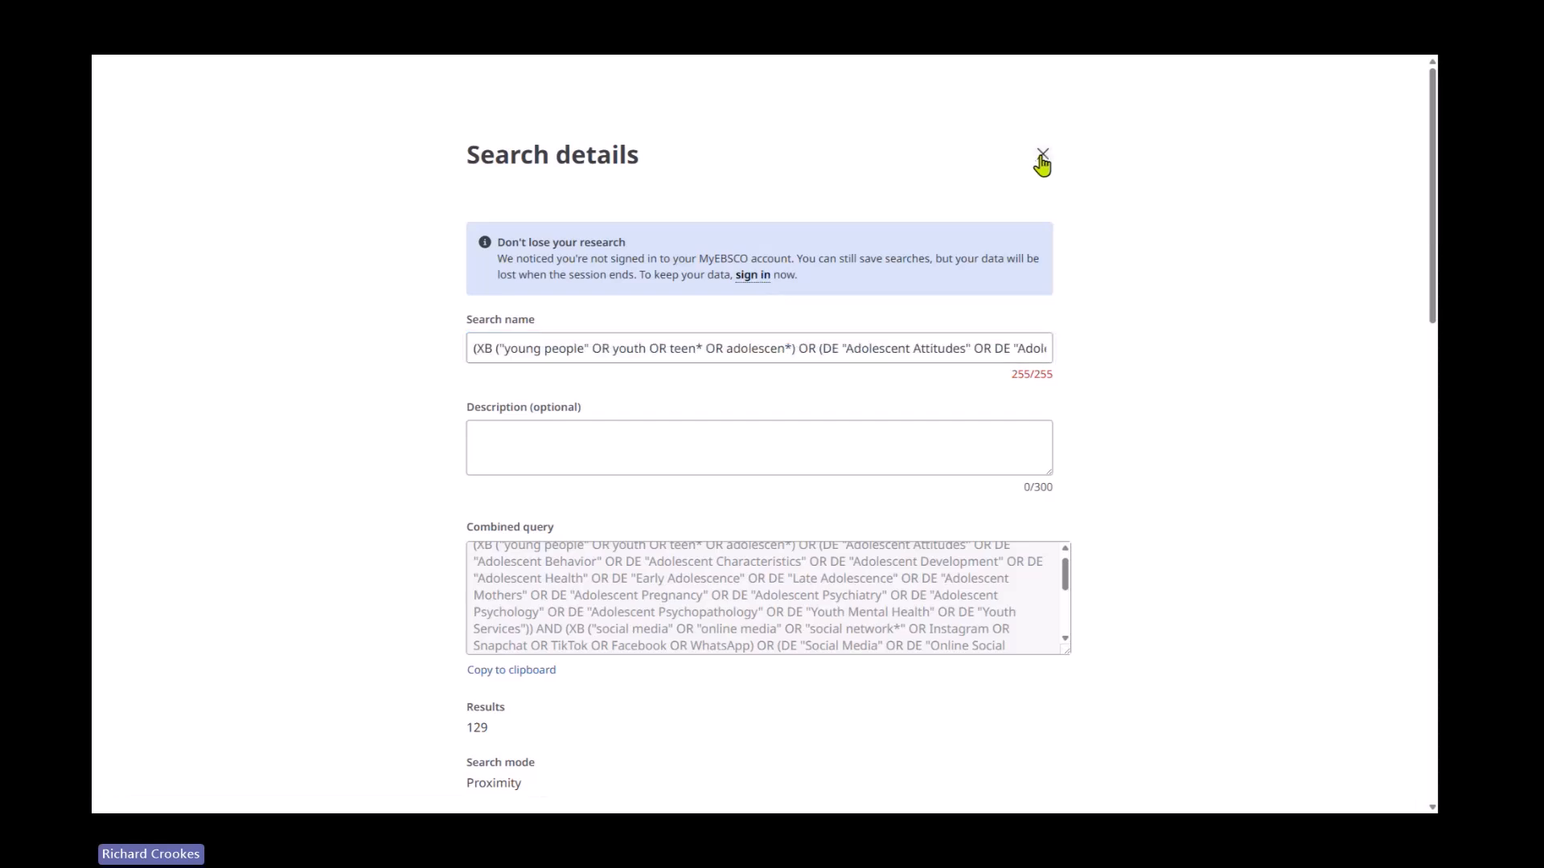
Edit search S3 by adding OR nausea to its Title and Abstract terms, update the search, and return to the search history
{"action": "scroll", "coordinate": [1158, 406], "scroll_direction": "down", "scroll_amount": 5}
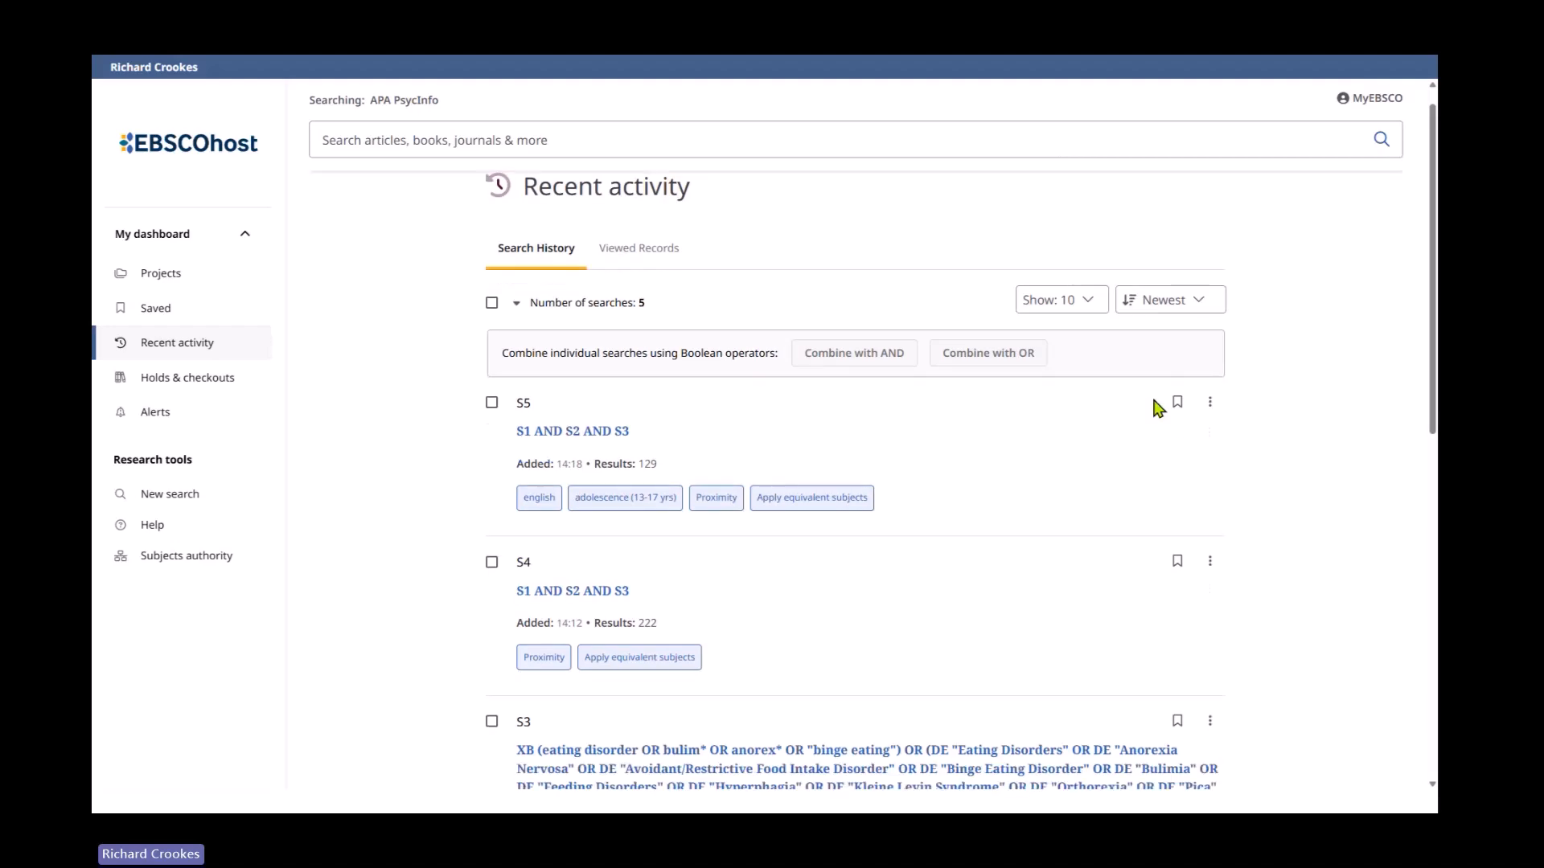
{"action": "scroll", "coordinate": [1069, 401], "scroll_direction": "down", "scroll_amount": 4}
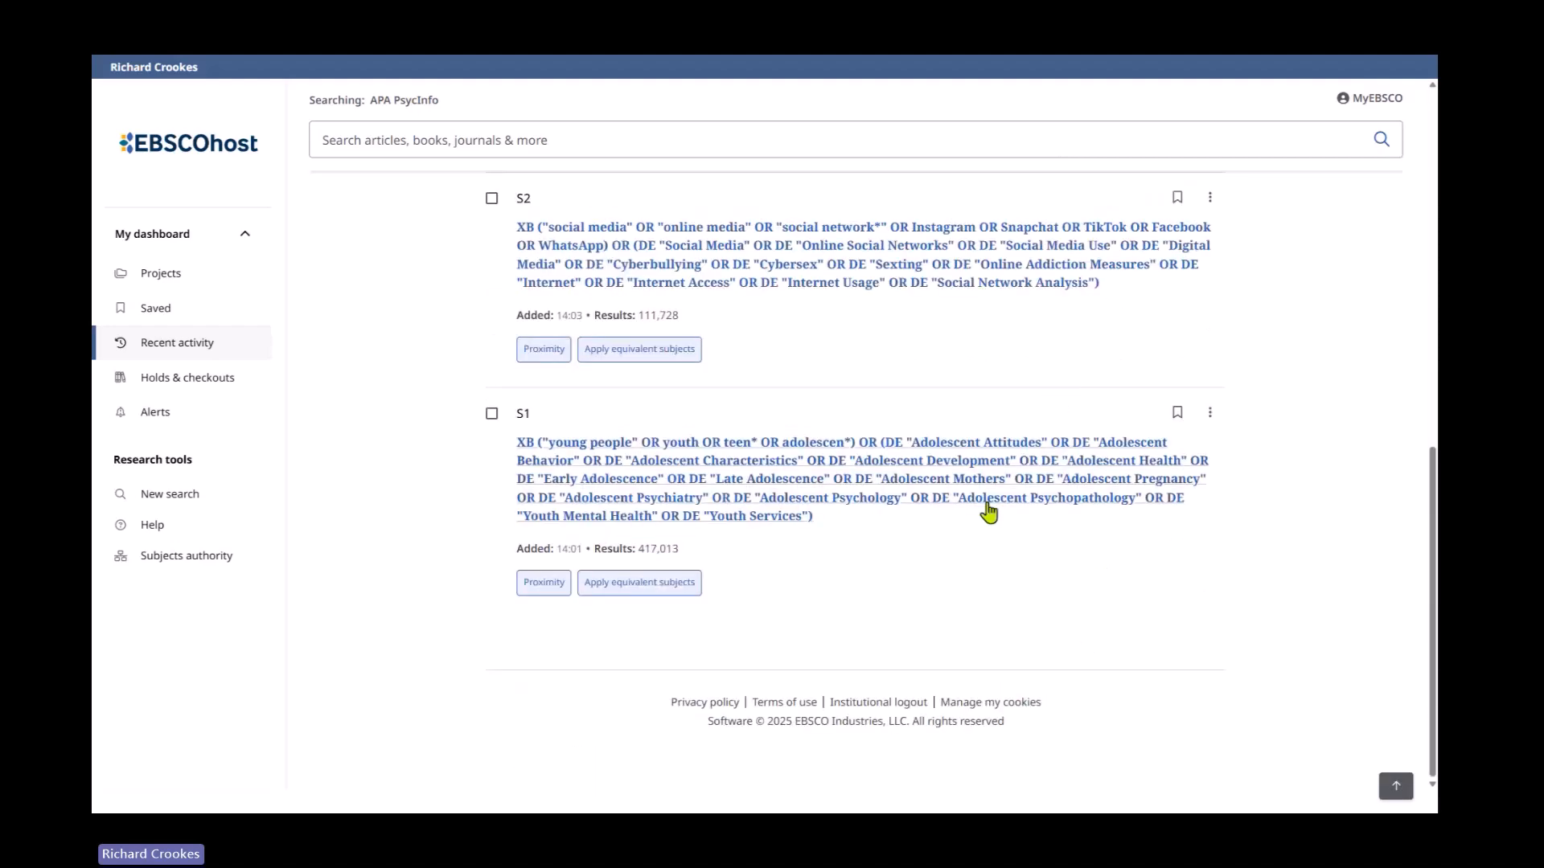
{"action": "scroll", "coordinate": [989, 595], "scroll_direction": "up", "scroll_amount": 3}
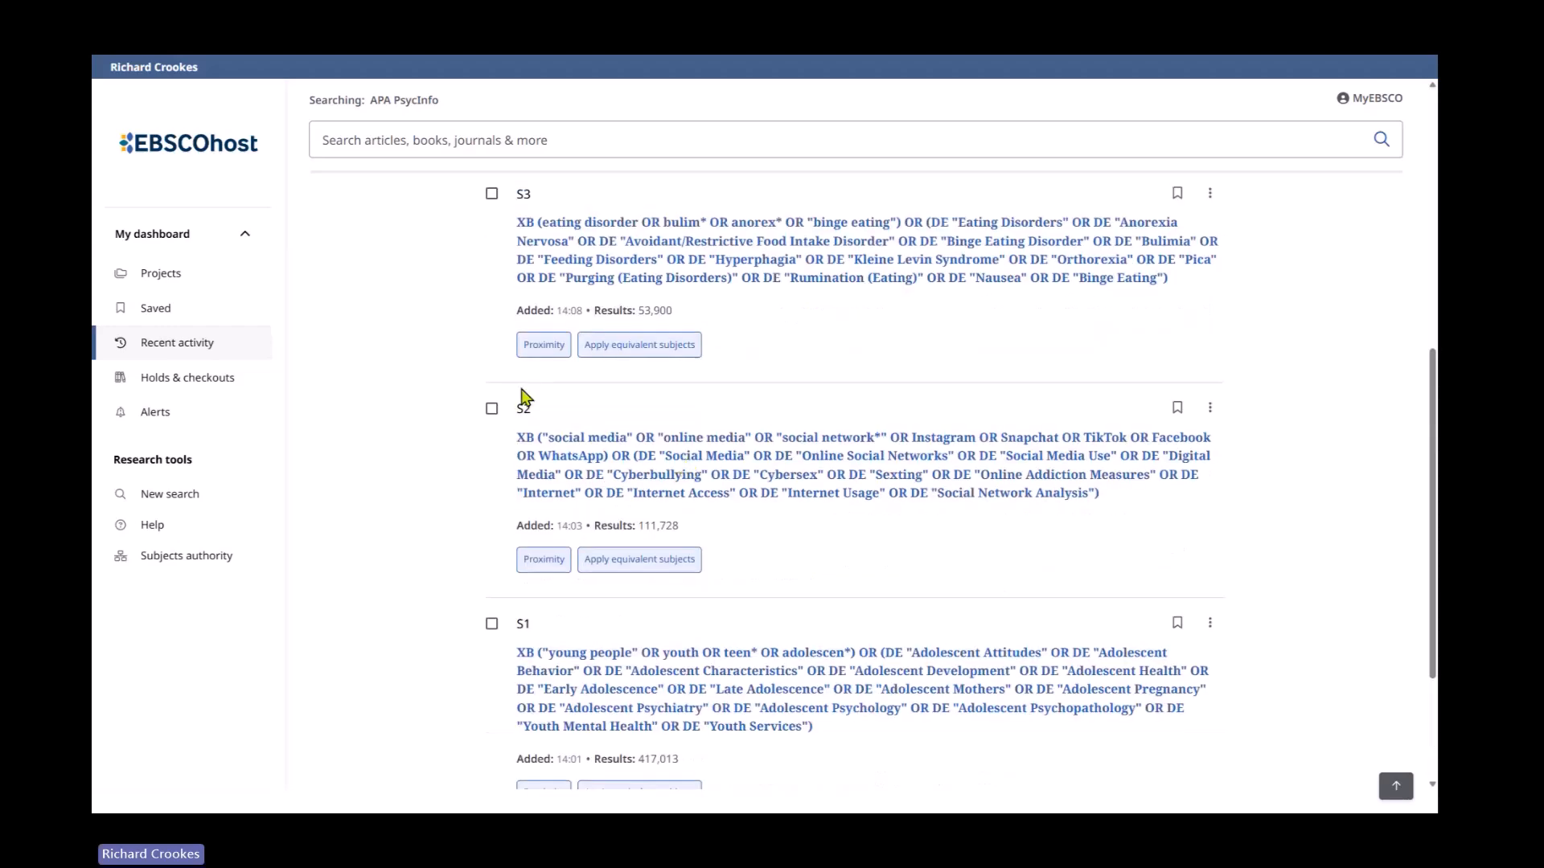
{"action": "scroll", "coordinate": [926, 486], "scroll_direction": "up", "scroll_amount": 2}
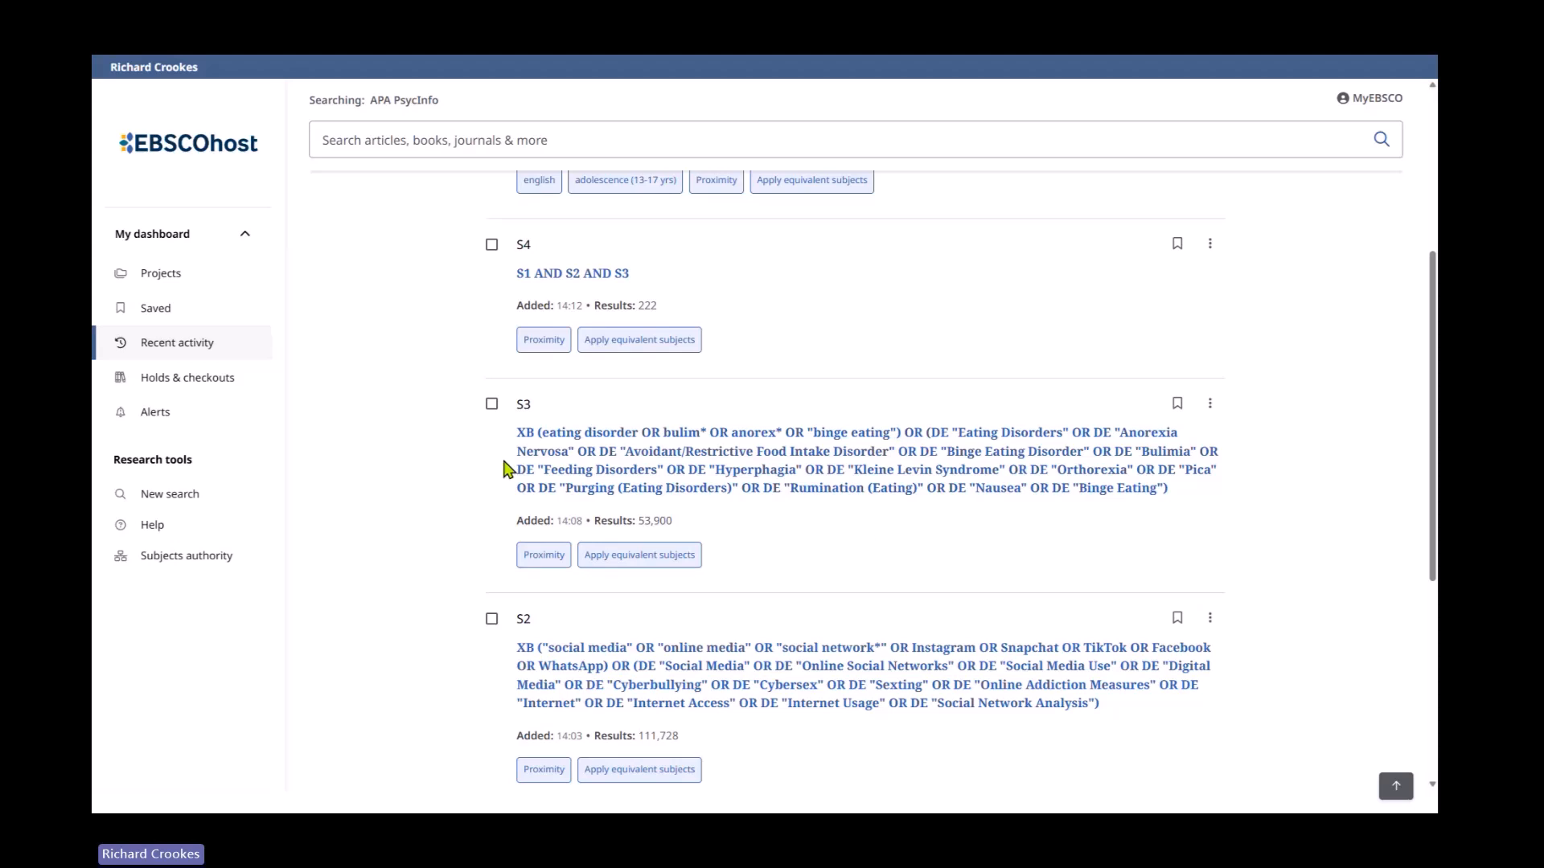
{"action": "left_click", "coordinate": [1212, 405]}
{"action": "left_click", "coordinate": [1156, 447]}
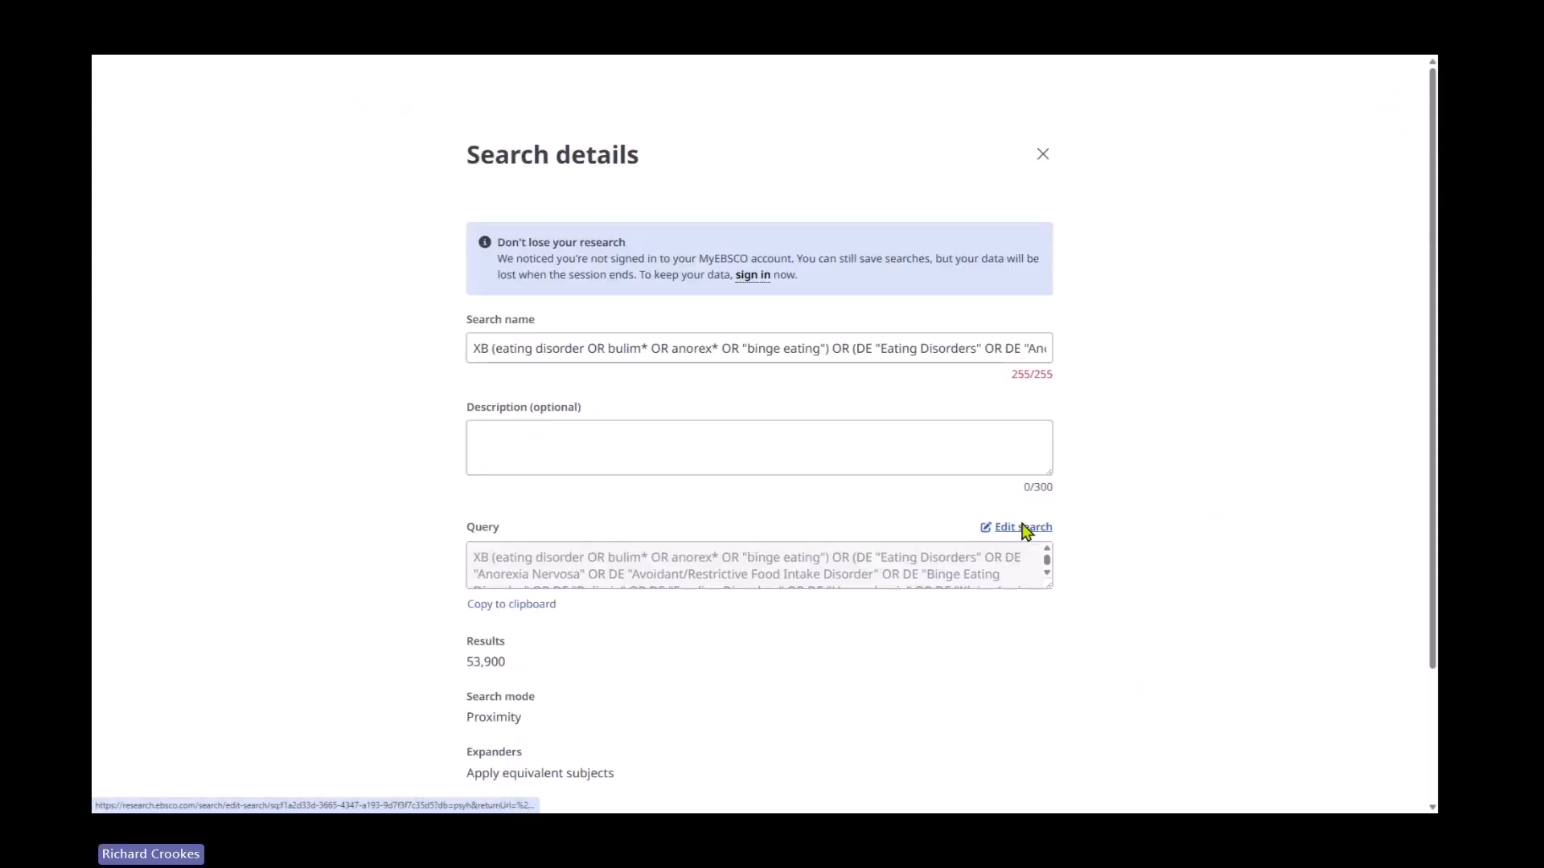
{"action": "left_click", "coordinate": [1022, 529]}
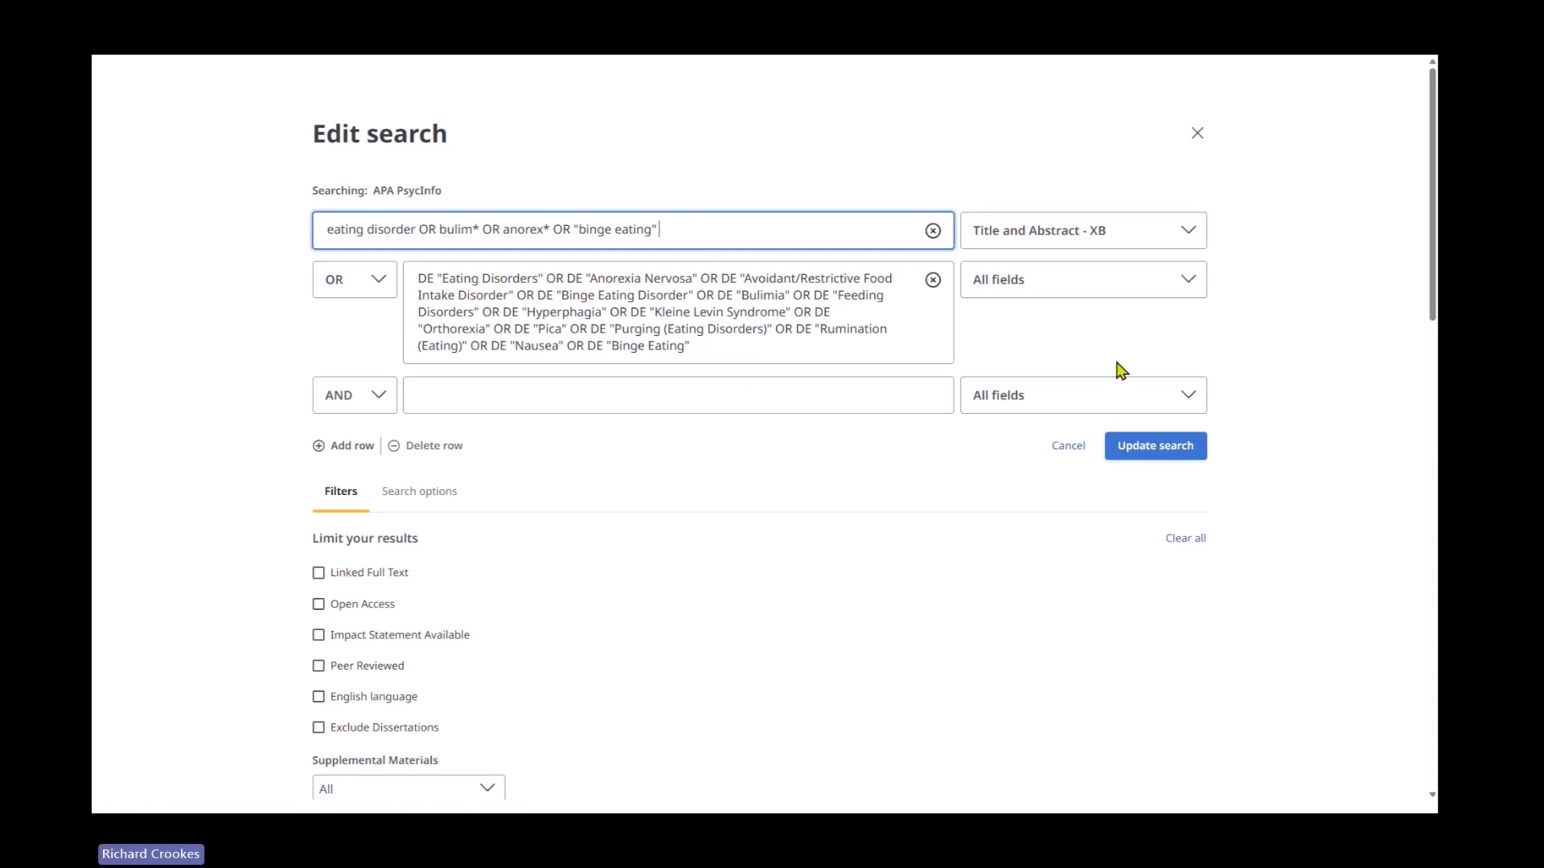
{"action": "type", "text": "nausea"}
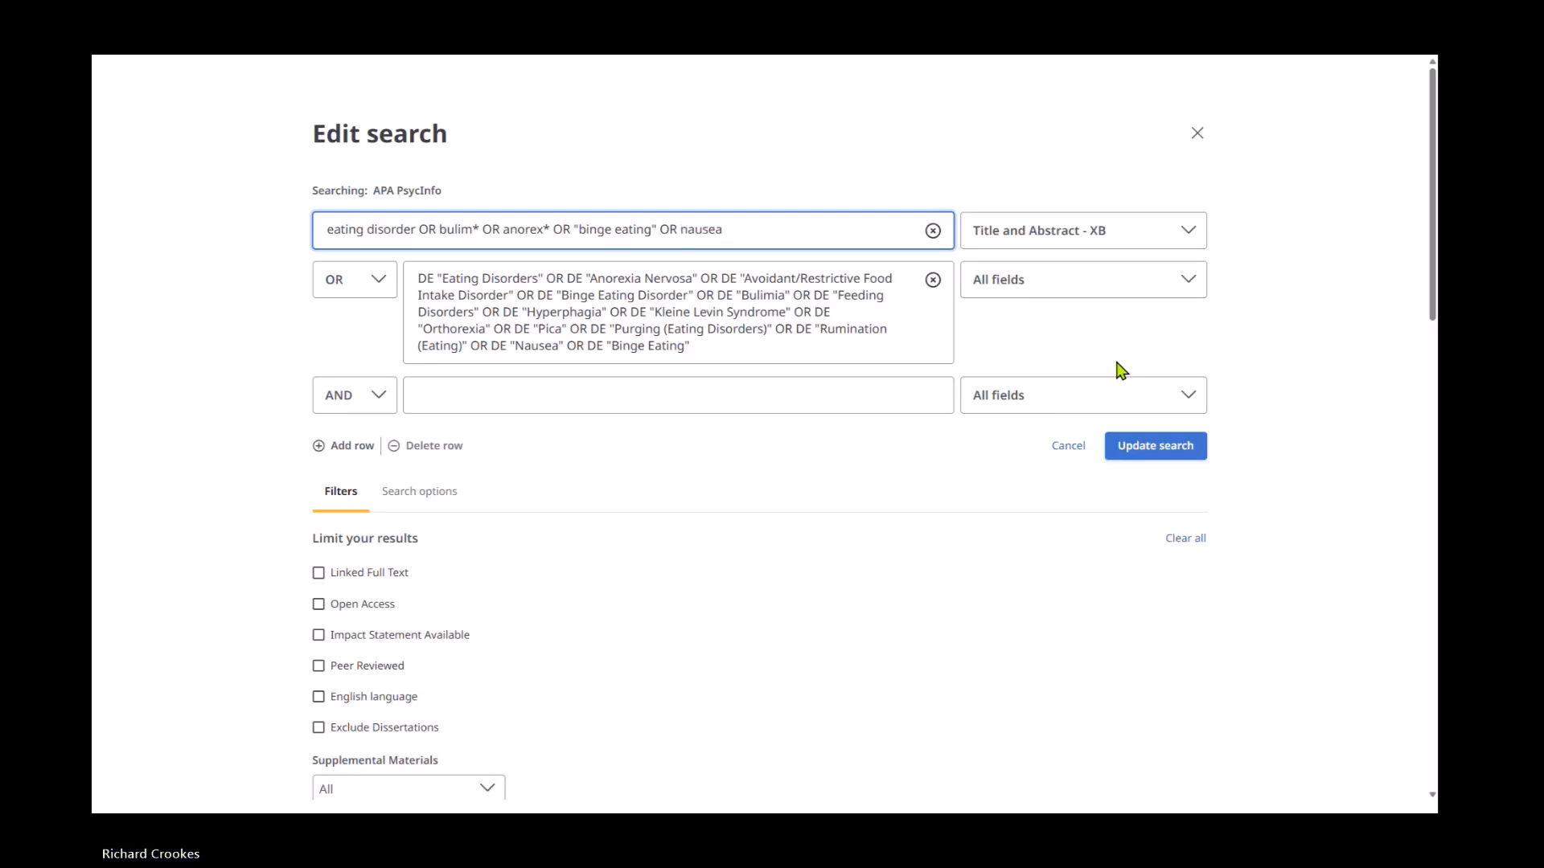
{"action": "left_click", "coordinate": [1165, 448]}
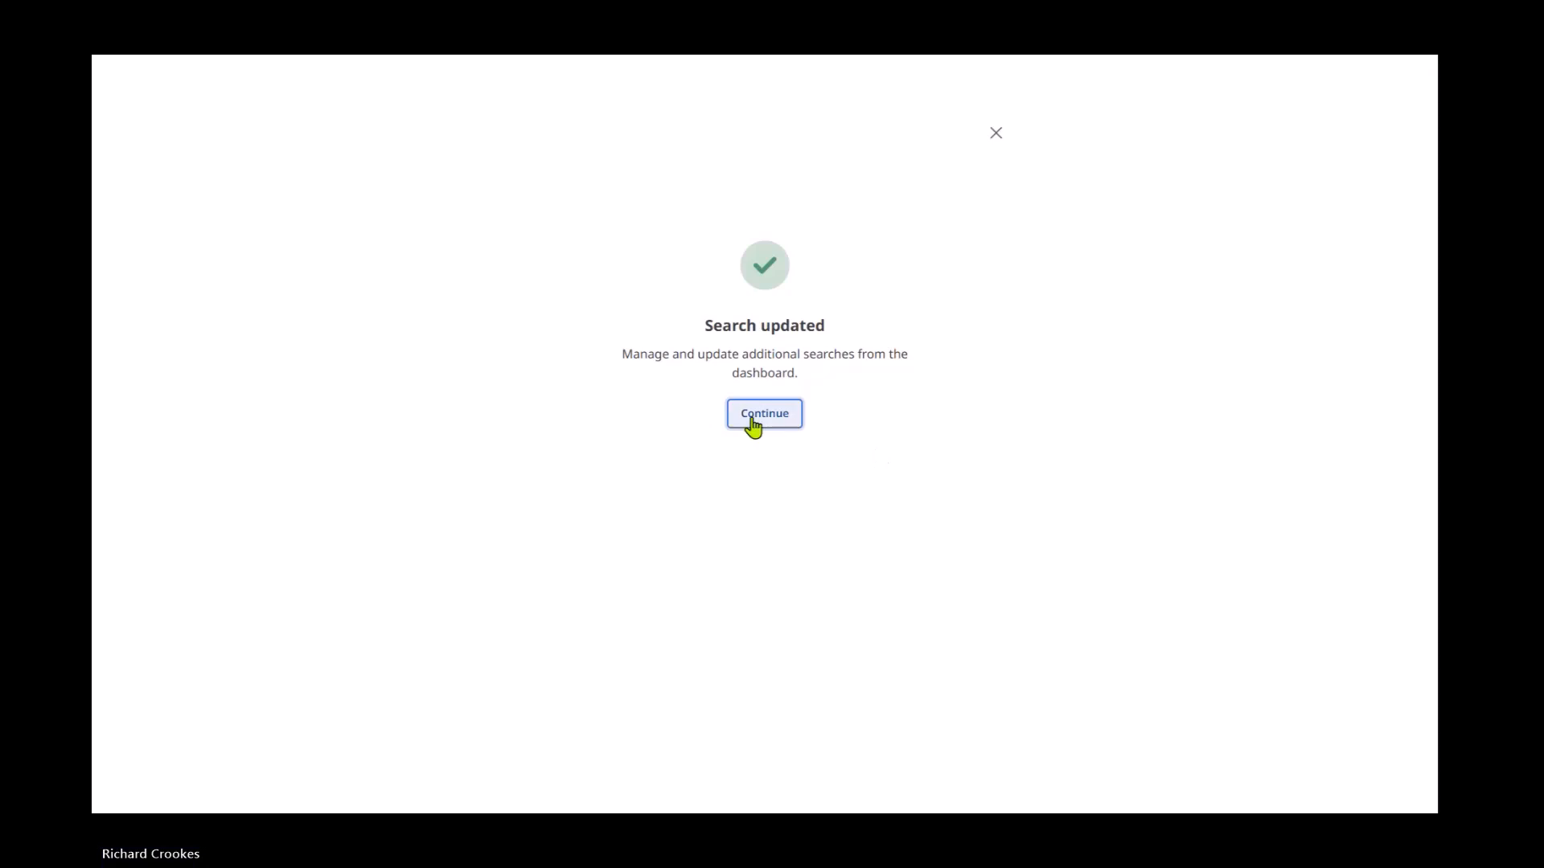
{"action": "left_click", "coordinate": [753, 427]}
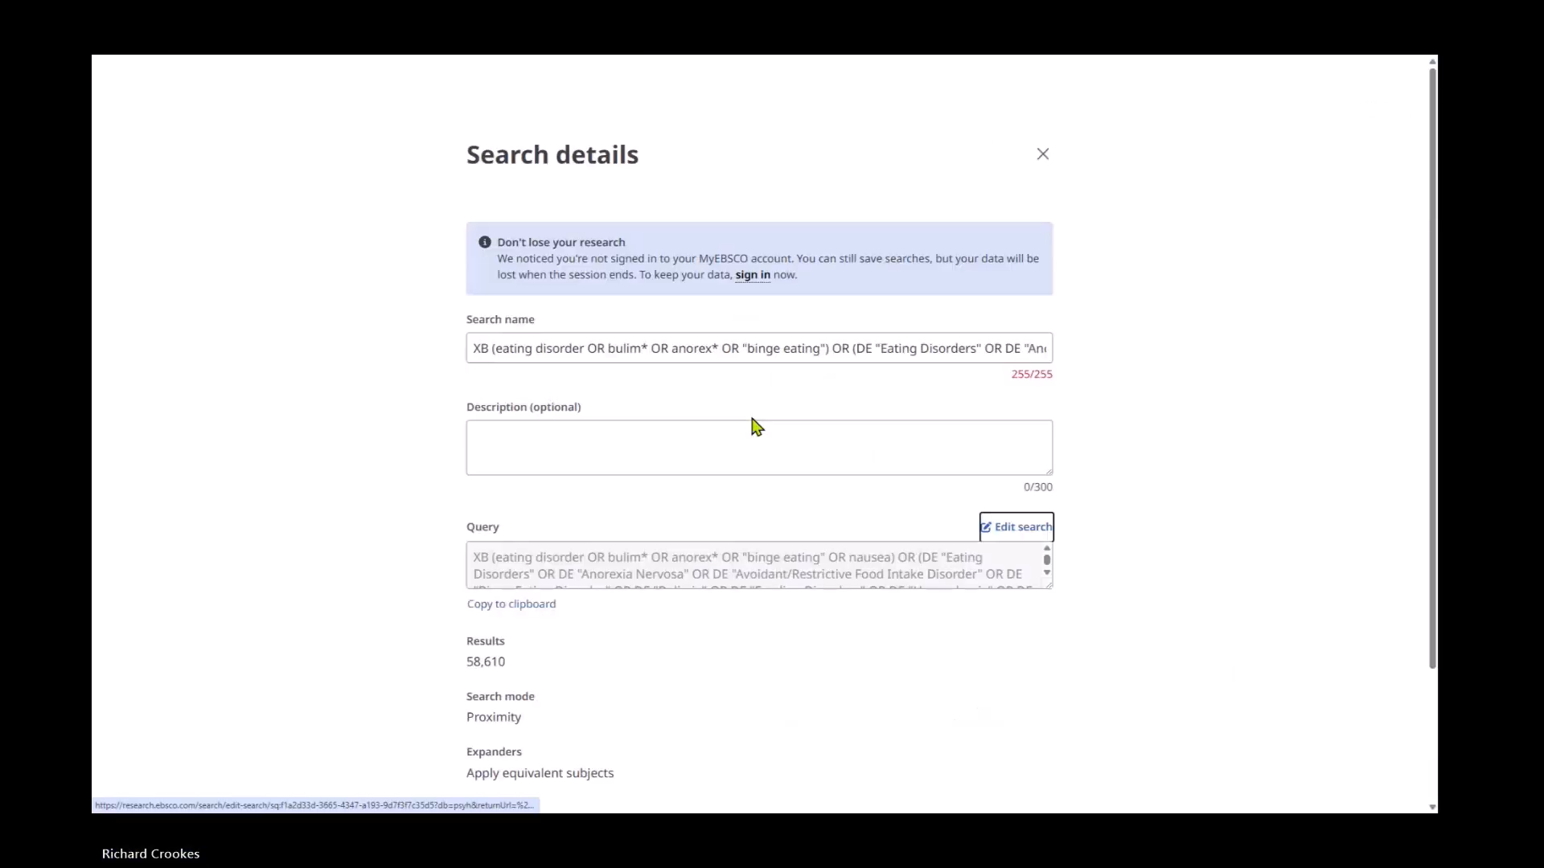
{"action": "scroll", "coordinate": [1025, 613], "scroll_direction": "down", "scroll_amount": 2}
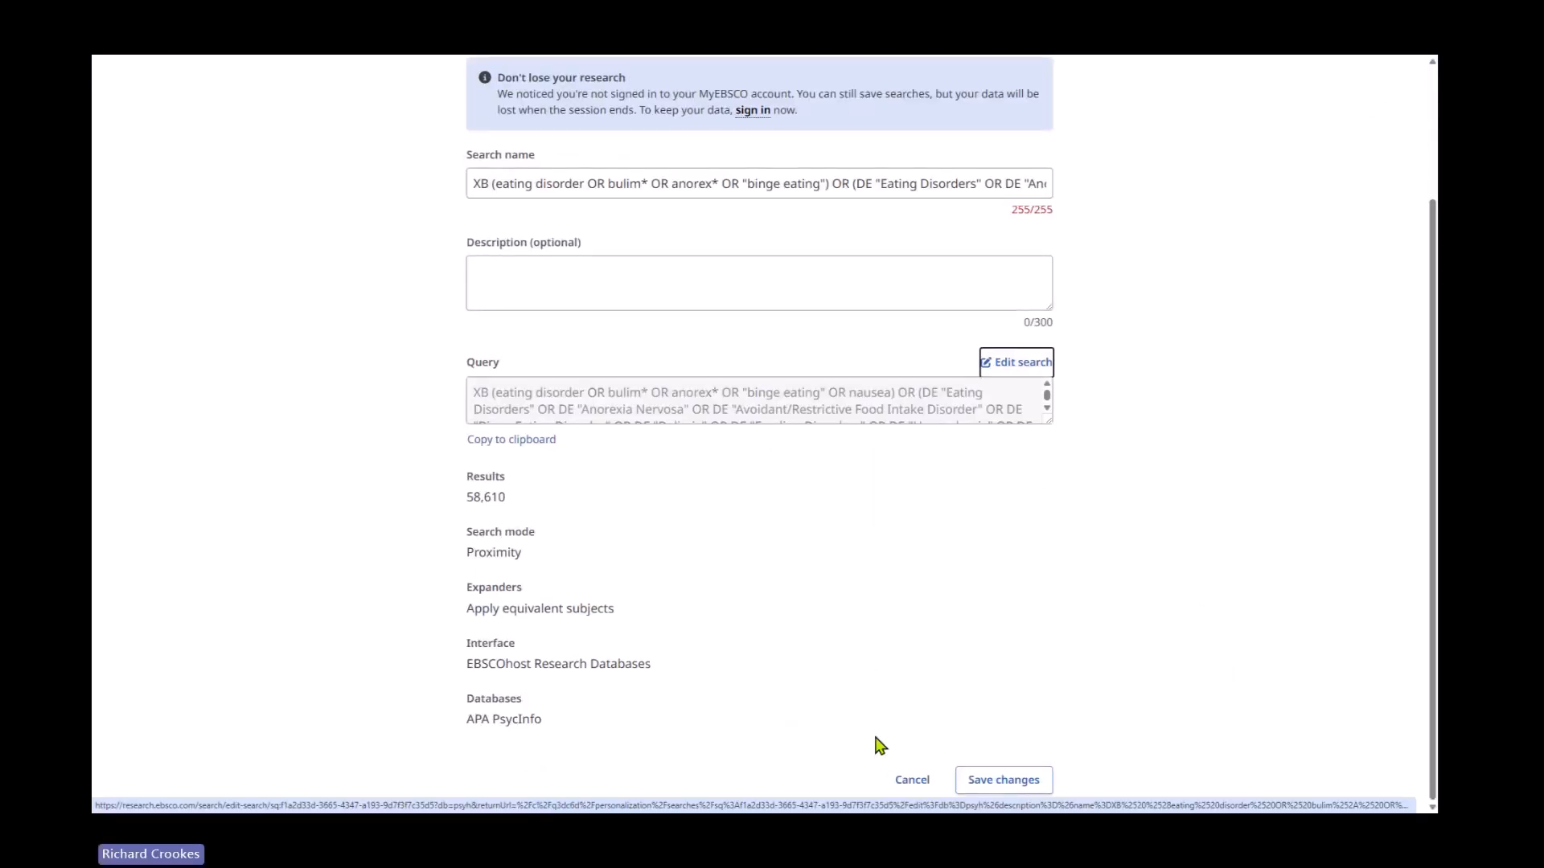
{"action": "left_click", "coordinate": [926, 790]}
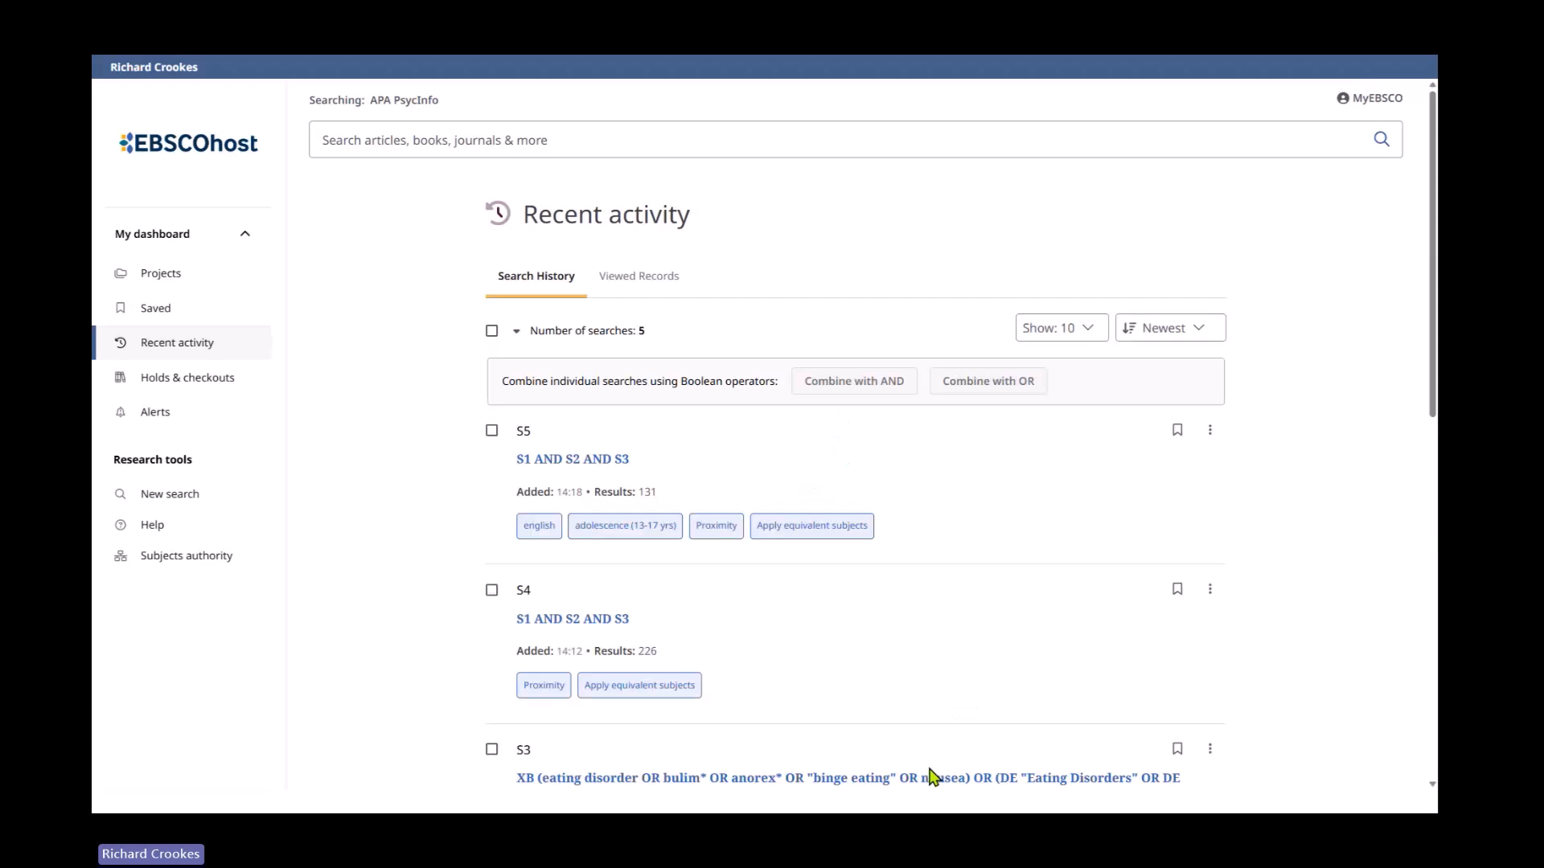
Review the combined searches S5 and S4 and the edited S3 query in the search history
{"action": "scroll", "coordinate": [976, 555], "scroll_direction": "down", "scroll_amount": 2}
{"action": "scroll", "coordinate": [977, 568], "scroll_direction": "down", "scroll_amount": 1}
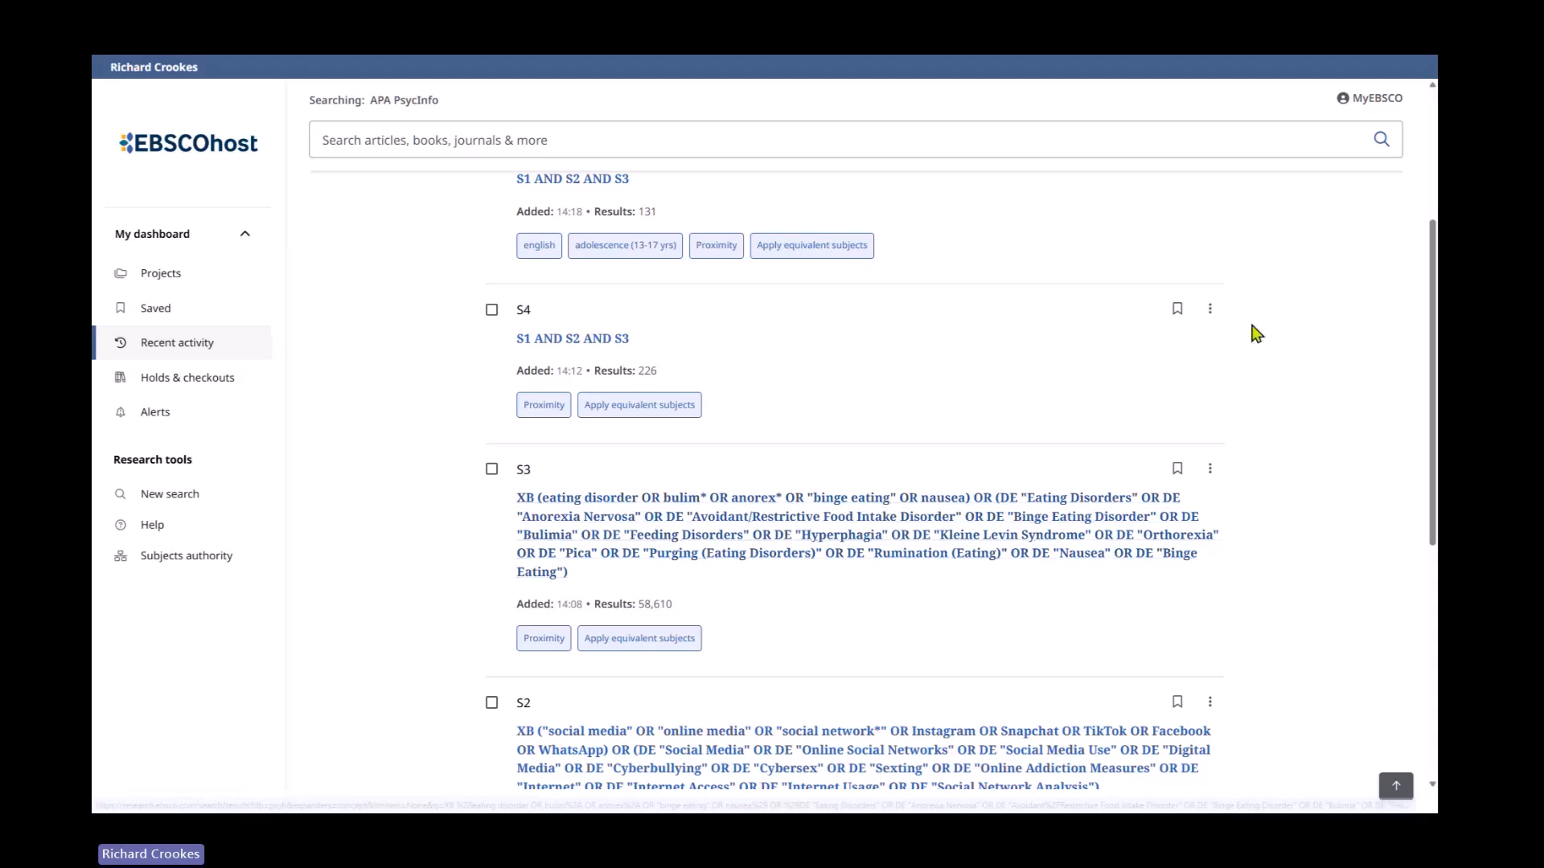
{"action": "scroll", "coordinate": [431, 276], "scroll_direction": "down", "scroll_amount": 1}
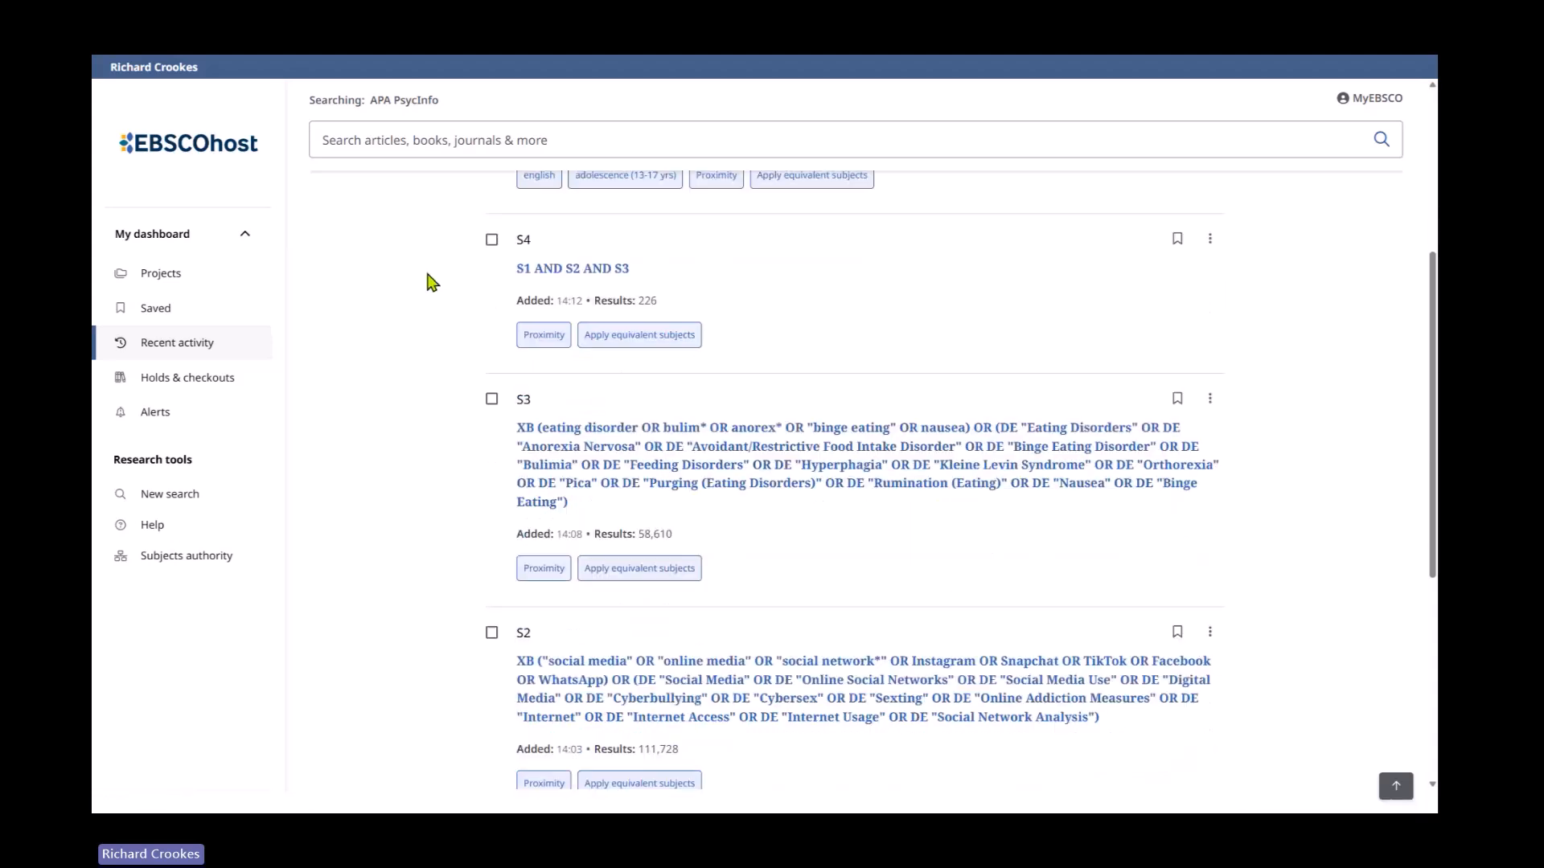
{"action": "scroll", "coordinate": [859, 559], "scroll_direction": "down", "scroll_amount": 2}
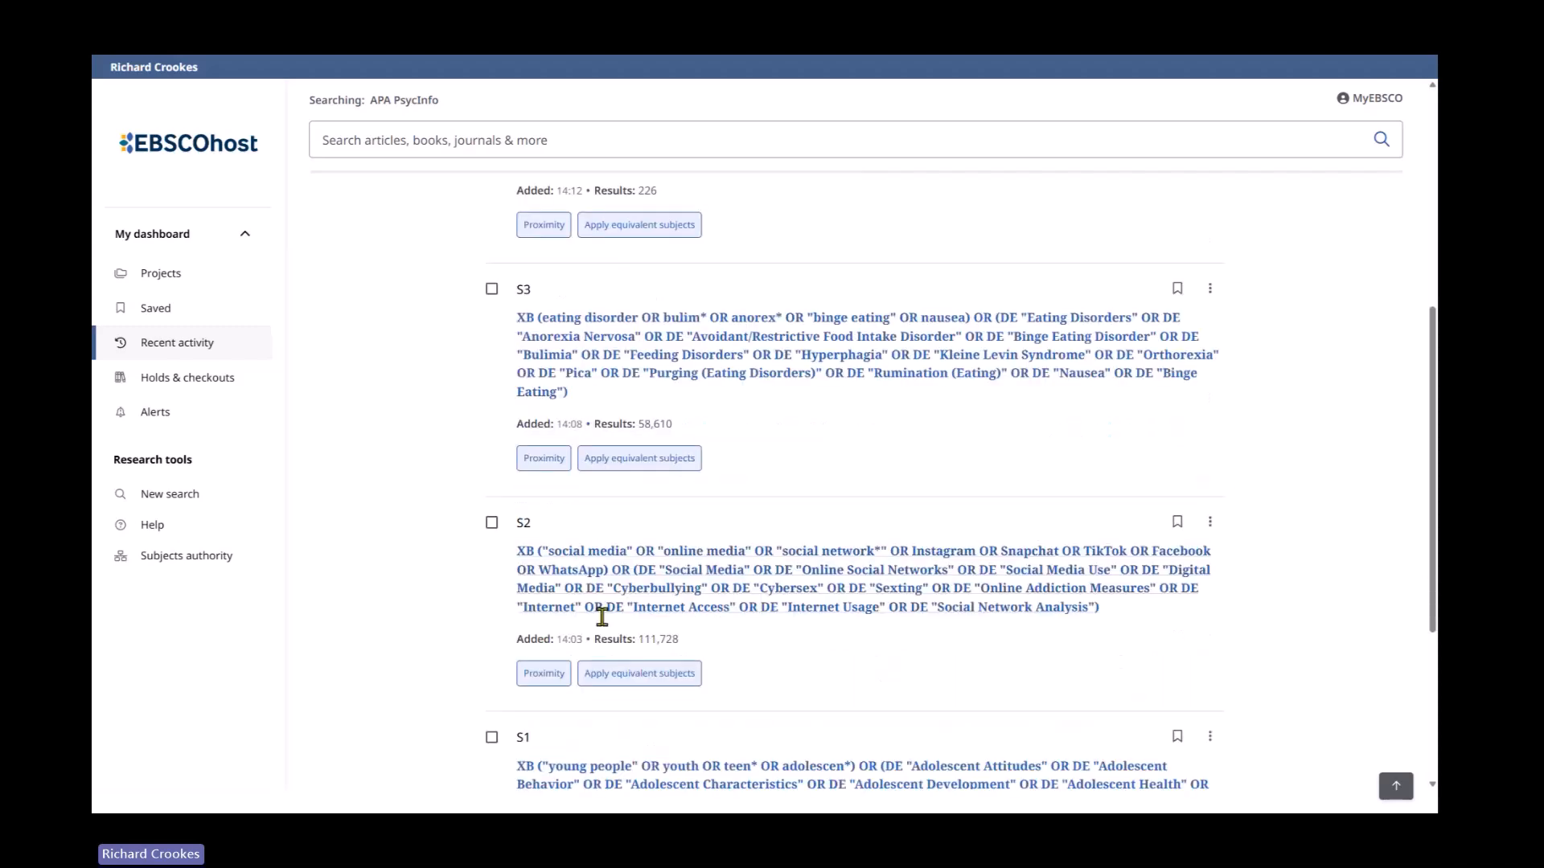
Open the results of the combined search S5 (S1 AND S2 AND S3) from the search history
{"action": "scroll", "coordinate": [965, 619], "scroll_direction": "up", "scroll_amount": 4}
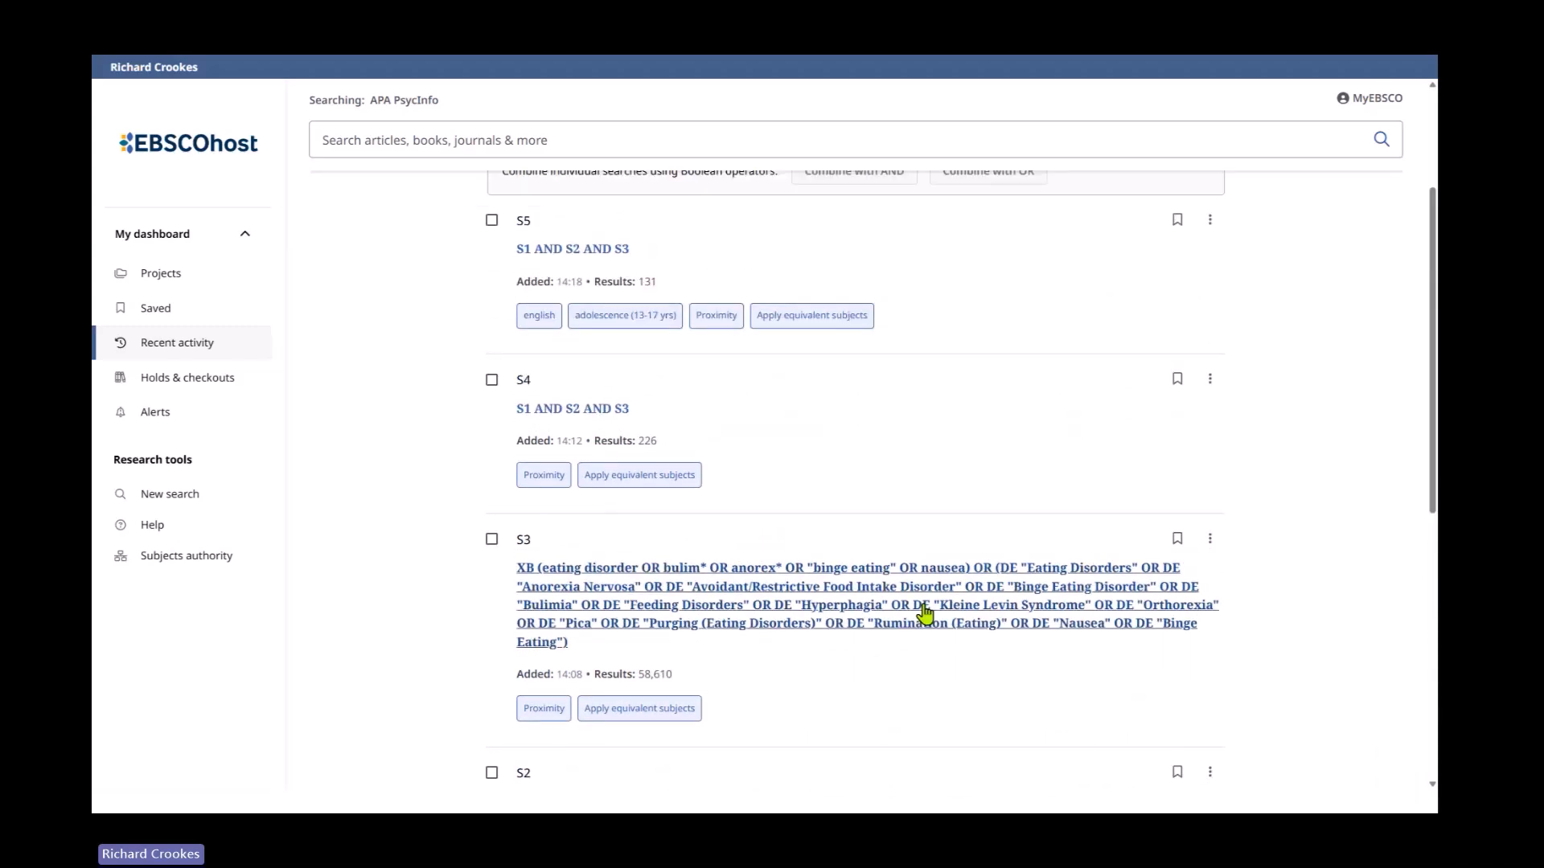
{"action": "left_click", "coordinate": [567, 408]}
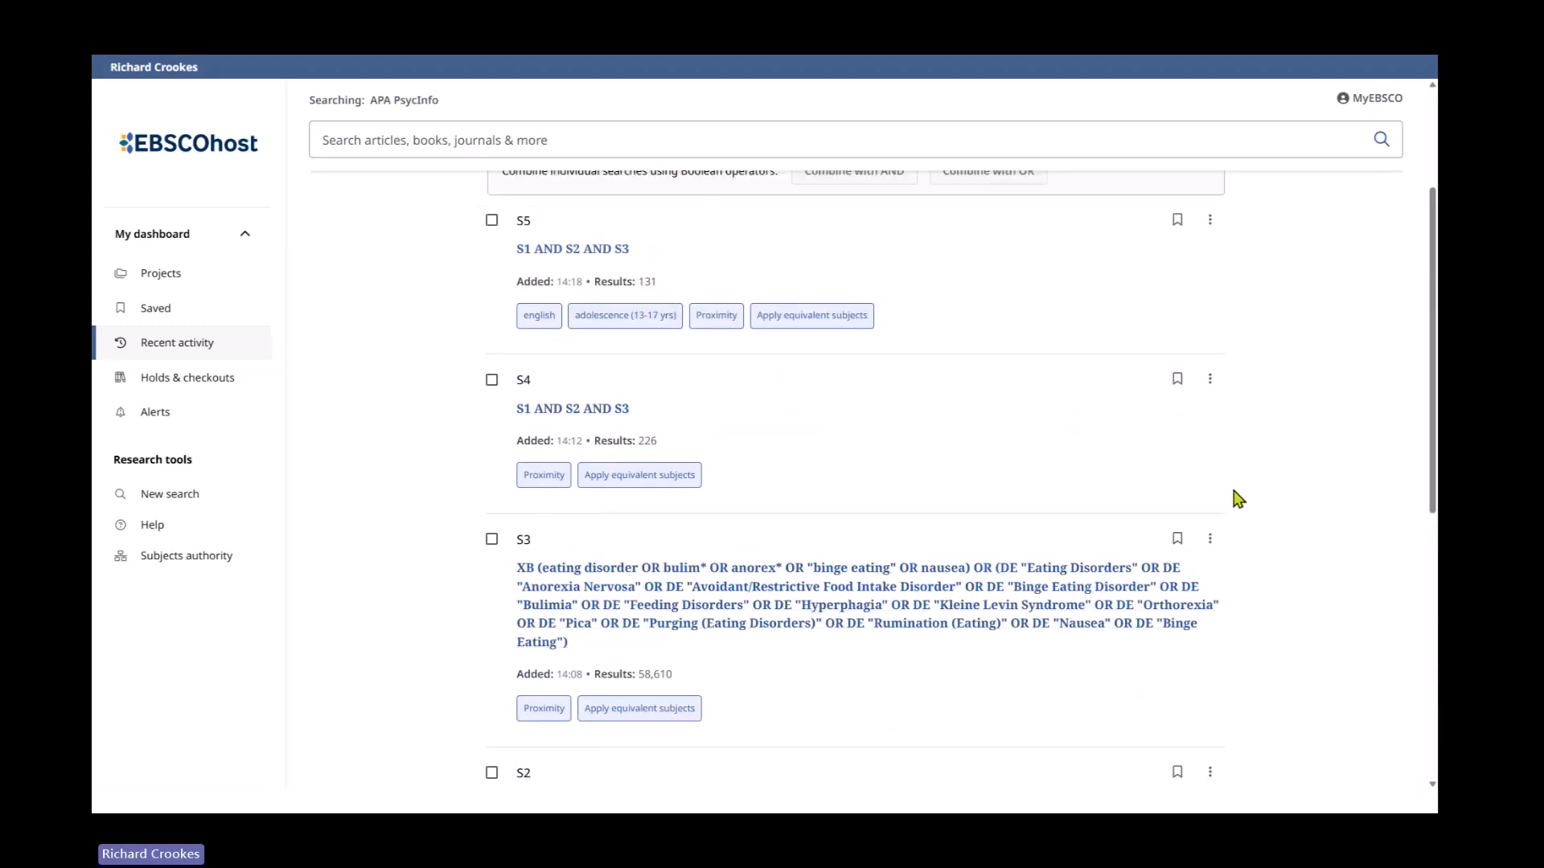
{"action": "scroll", "coordinate": [1237, 507], "scroll_direction": "up", "scroll_amount": 3}
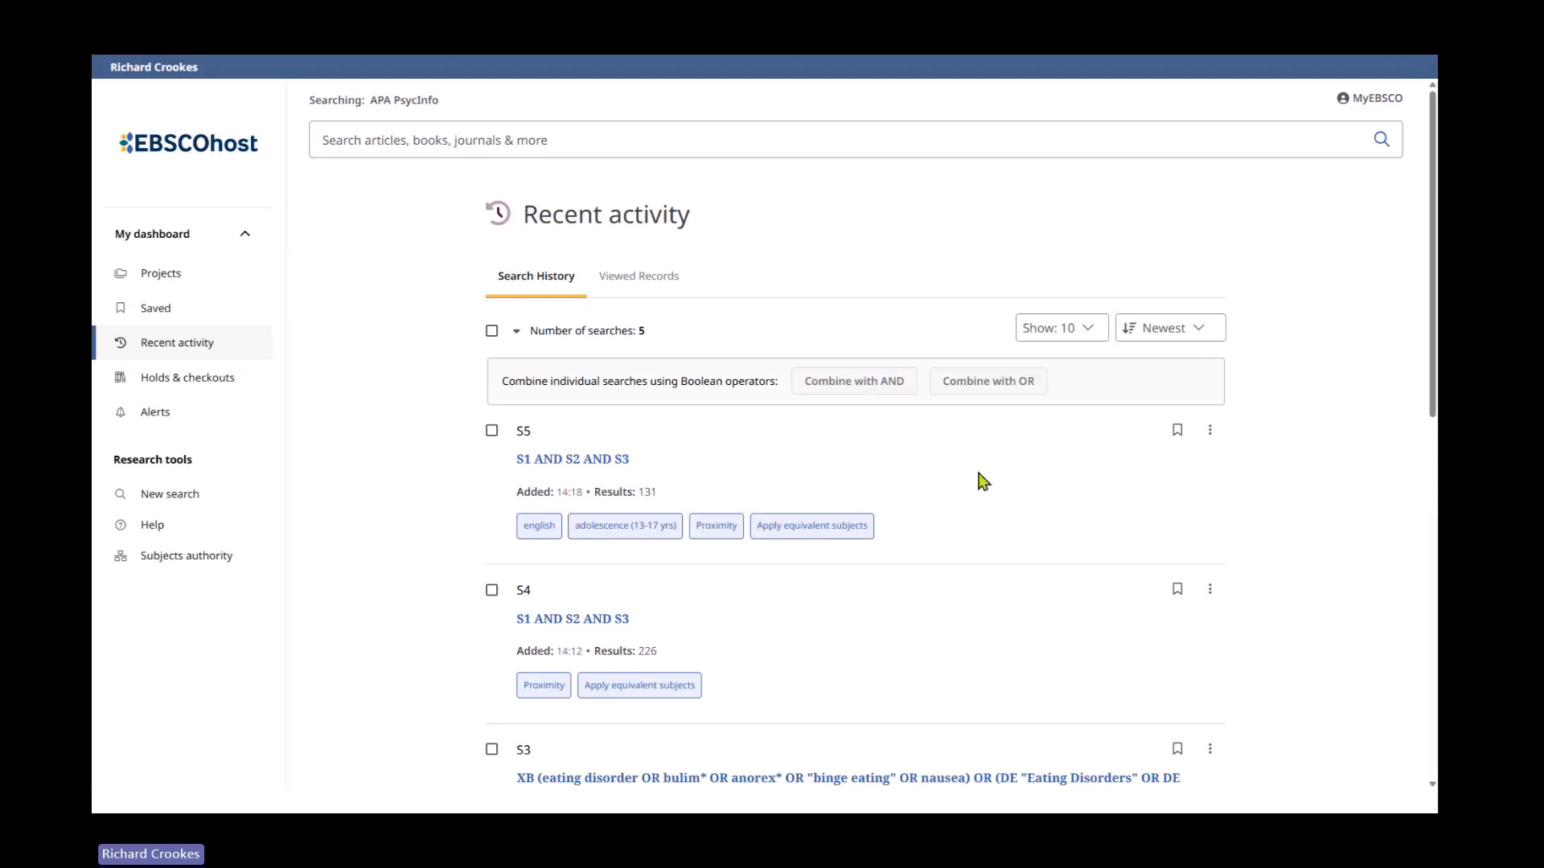
{"action": "left_click", "coordinate": [576, 463]}
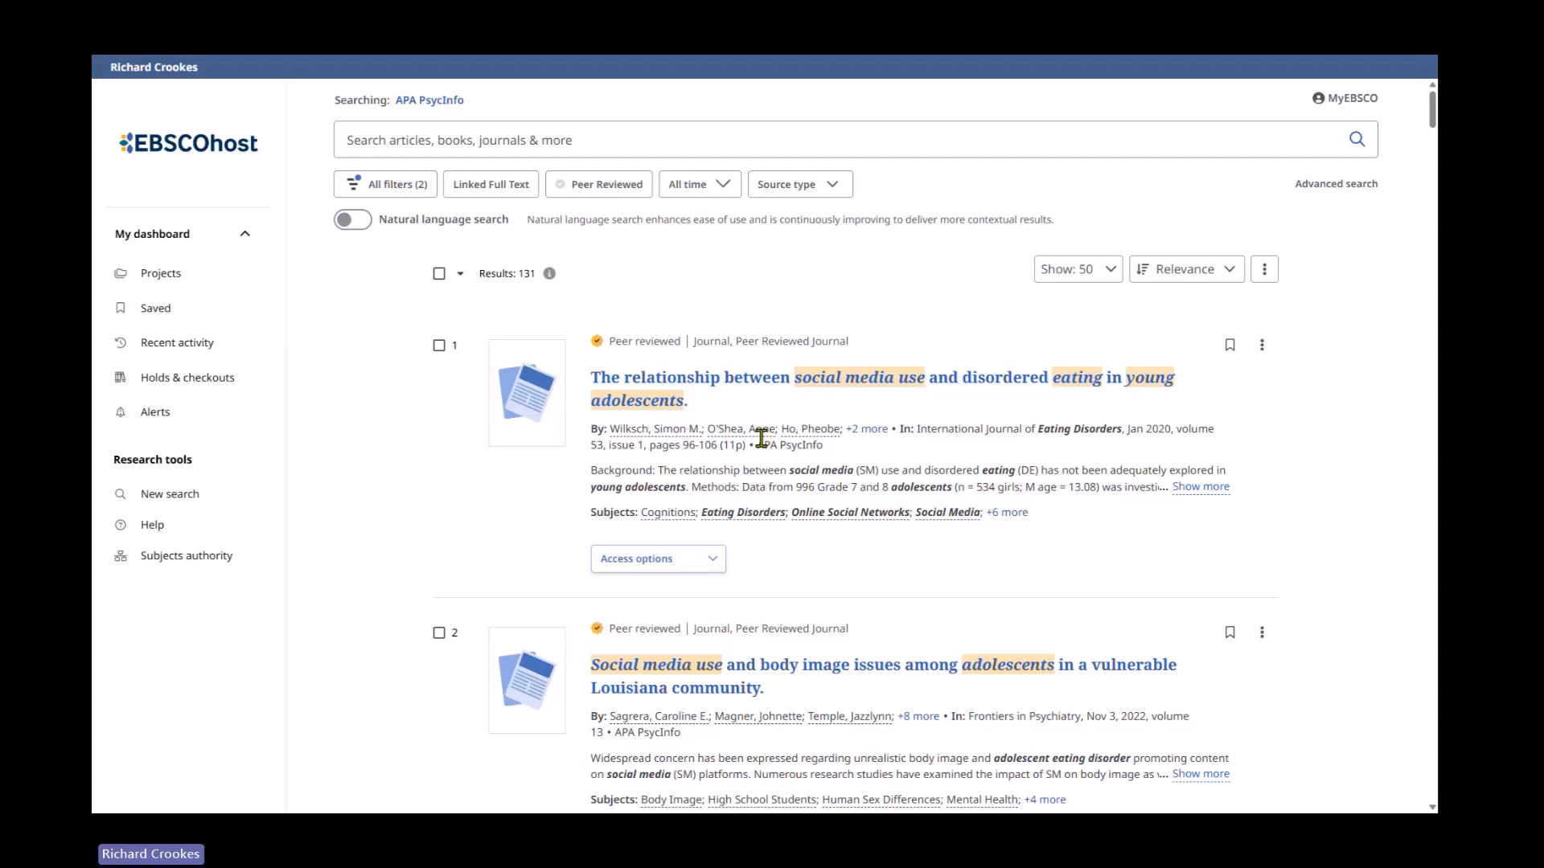
Open the MyEBSCO account creation form and review its name, e-mail, password and consent fields without filling them in
{"action": "left_click", "coordinate": [1350, 100]}
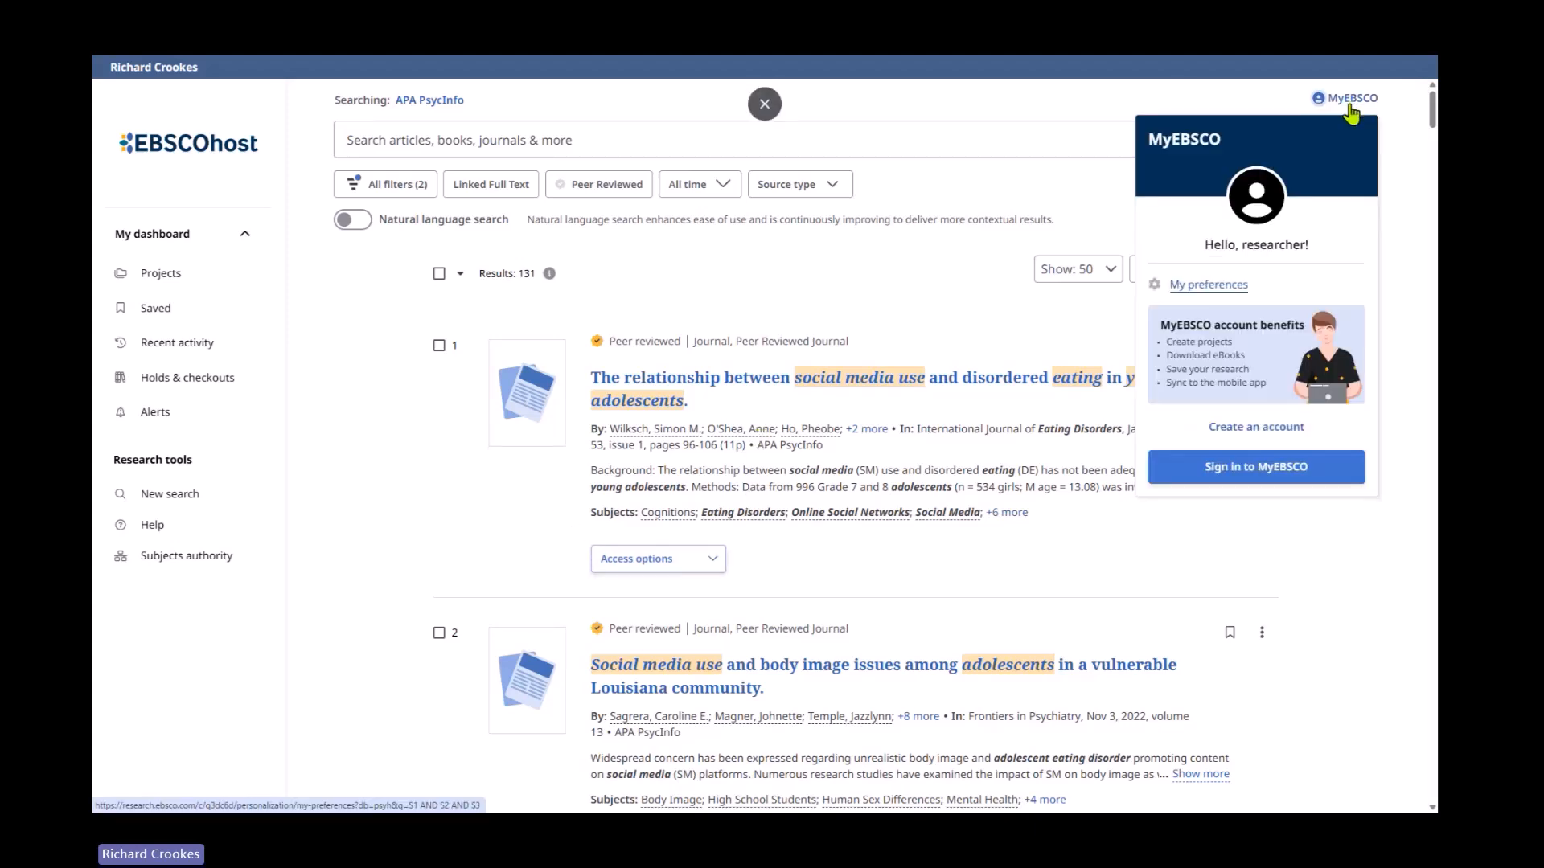
{"action": "left_click", "coordinate": [1289, 434]}
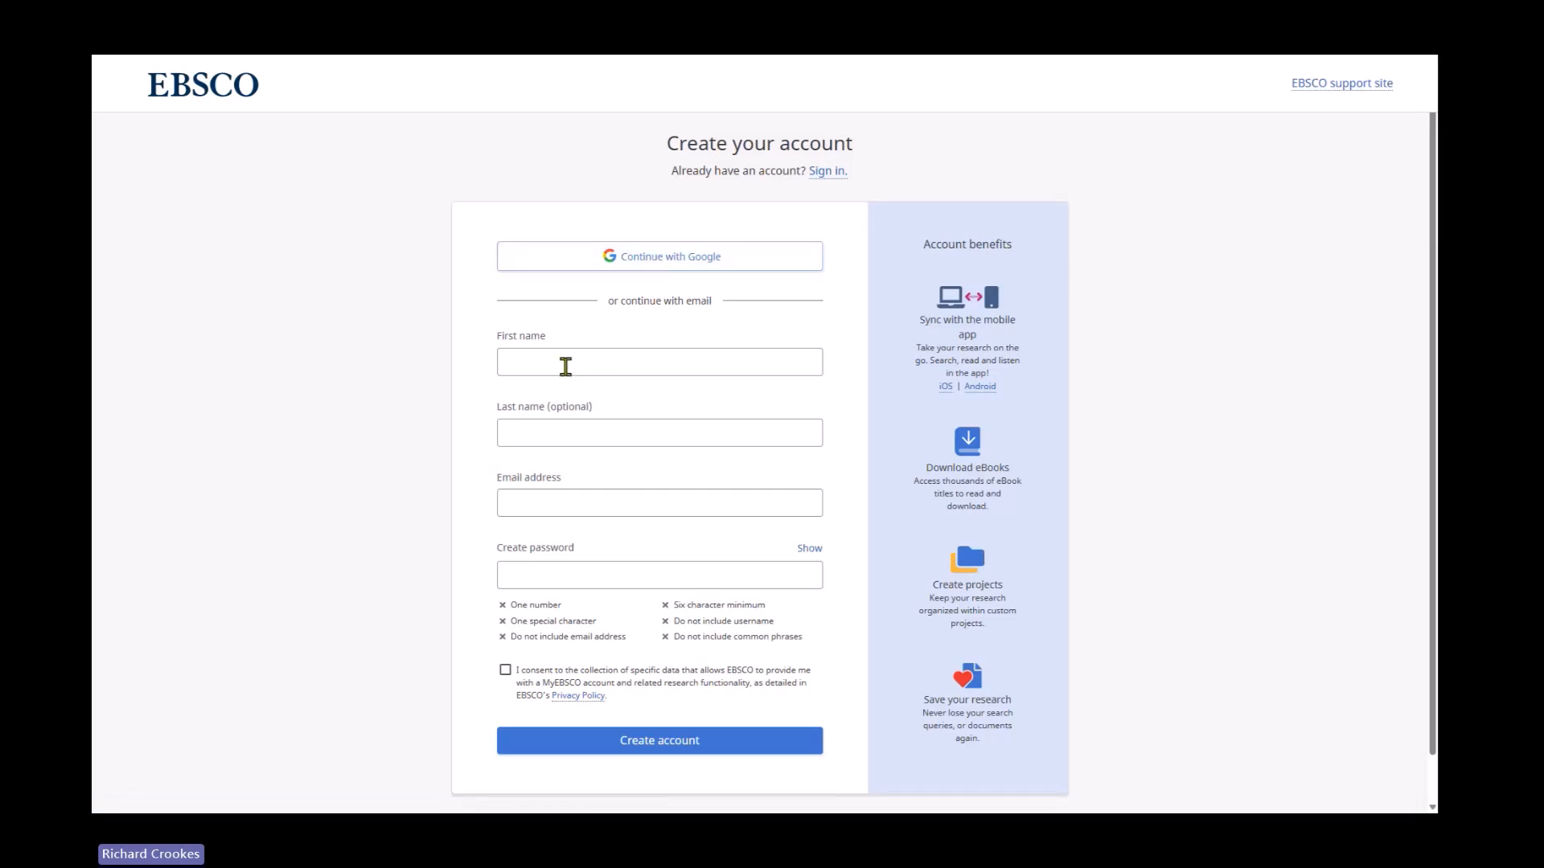
{"action": "left_click", "coordinate": [565, 362]}
{"action": "left_click", "coordinate": [558, 439]}
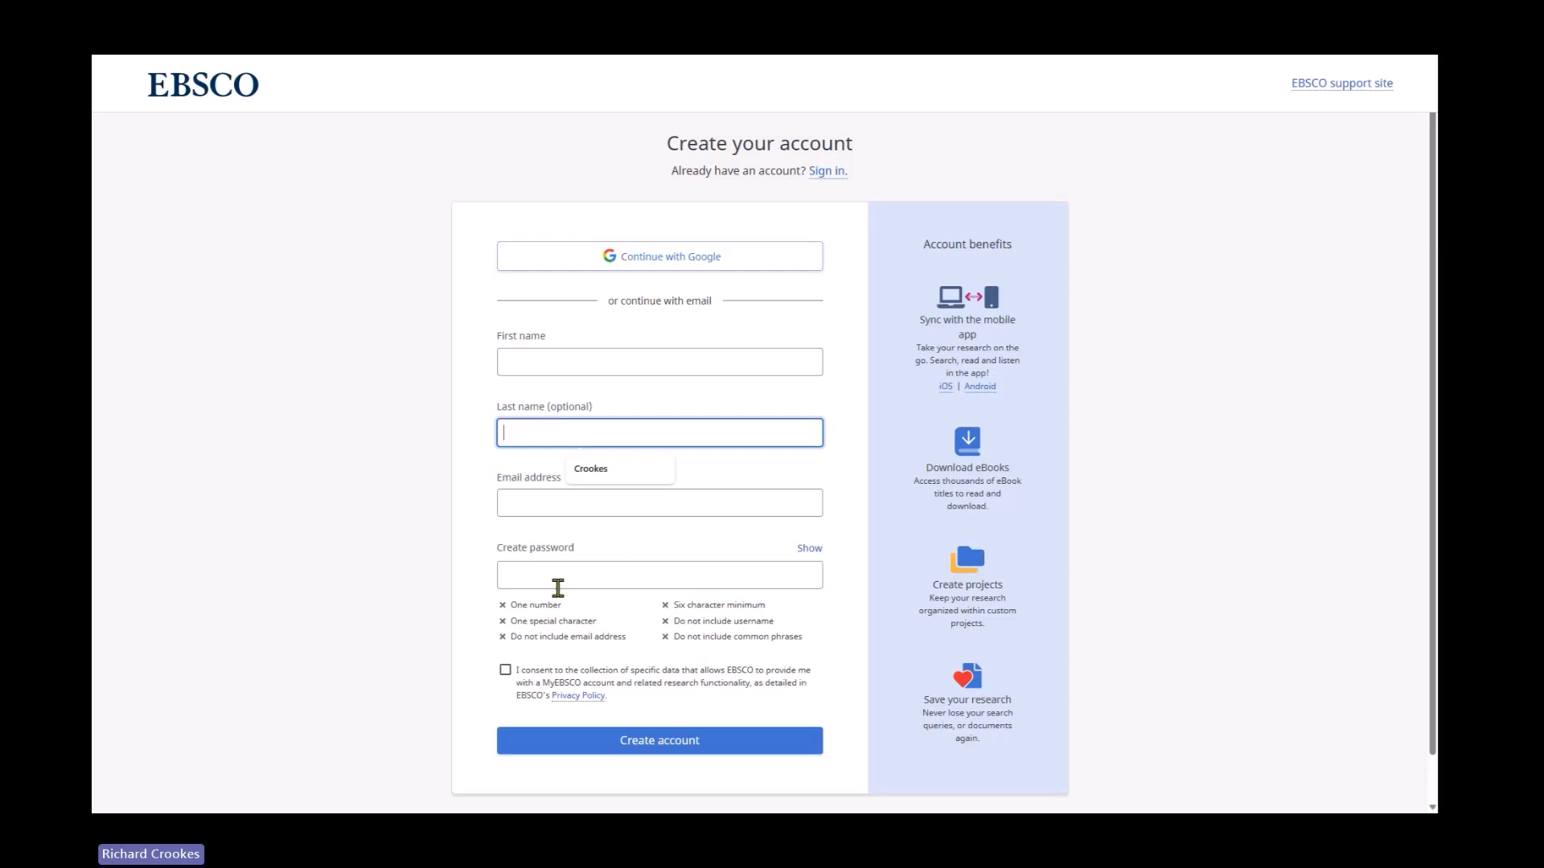
{"action": "scroll", "coordinate": [424, 577], "scroll_direction": "down", "scroll_amount": 1}
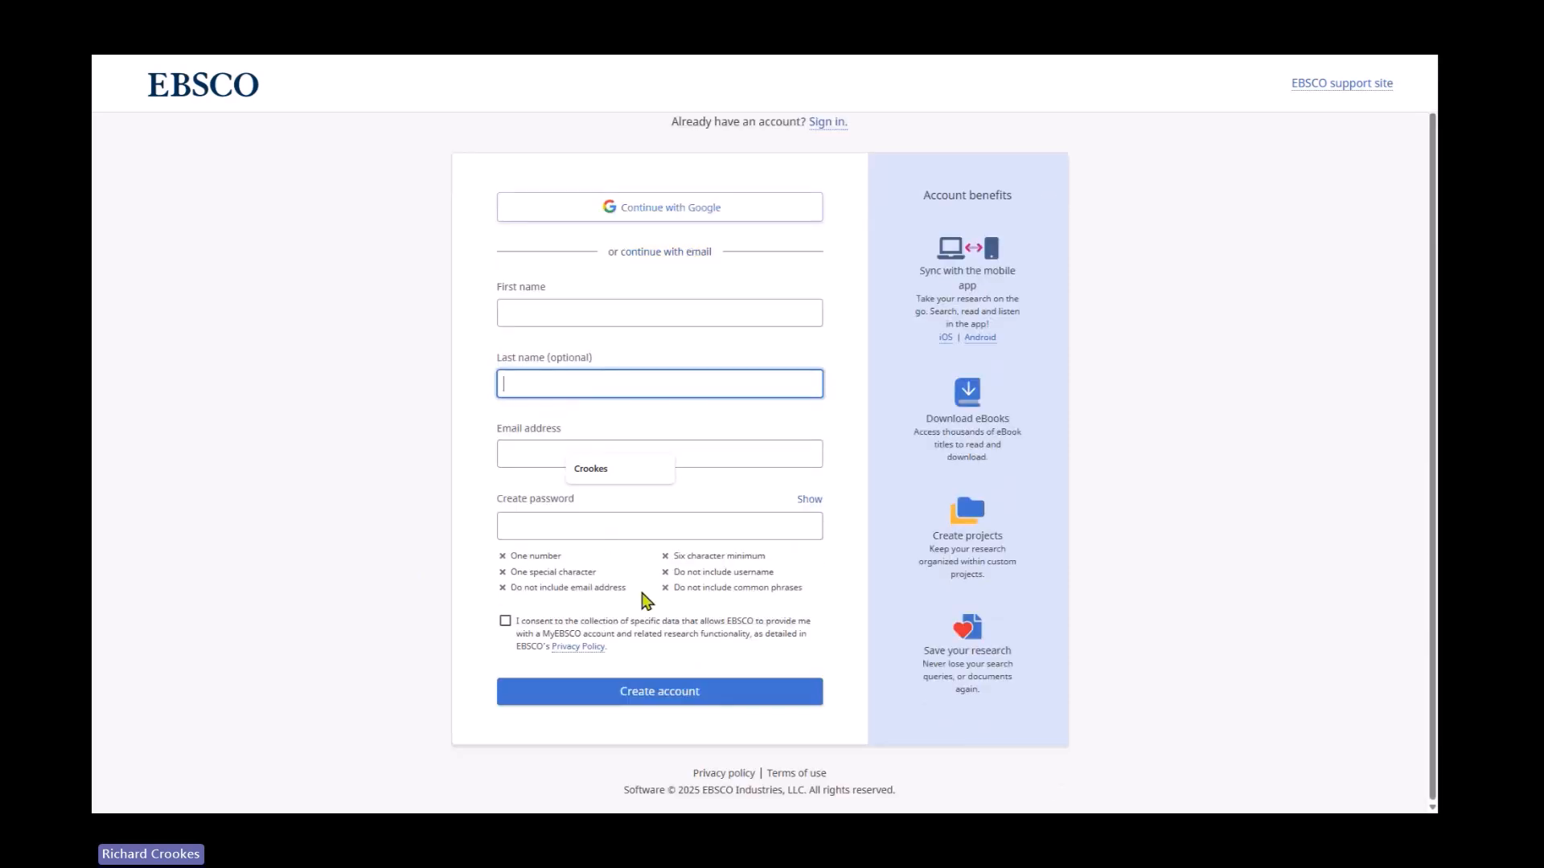
{"action": "left_click", "coordinate": [505, 622]}
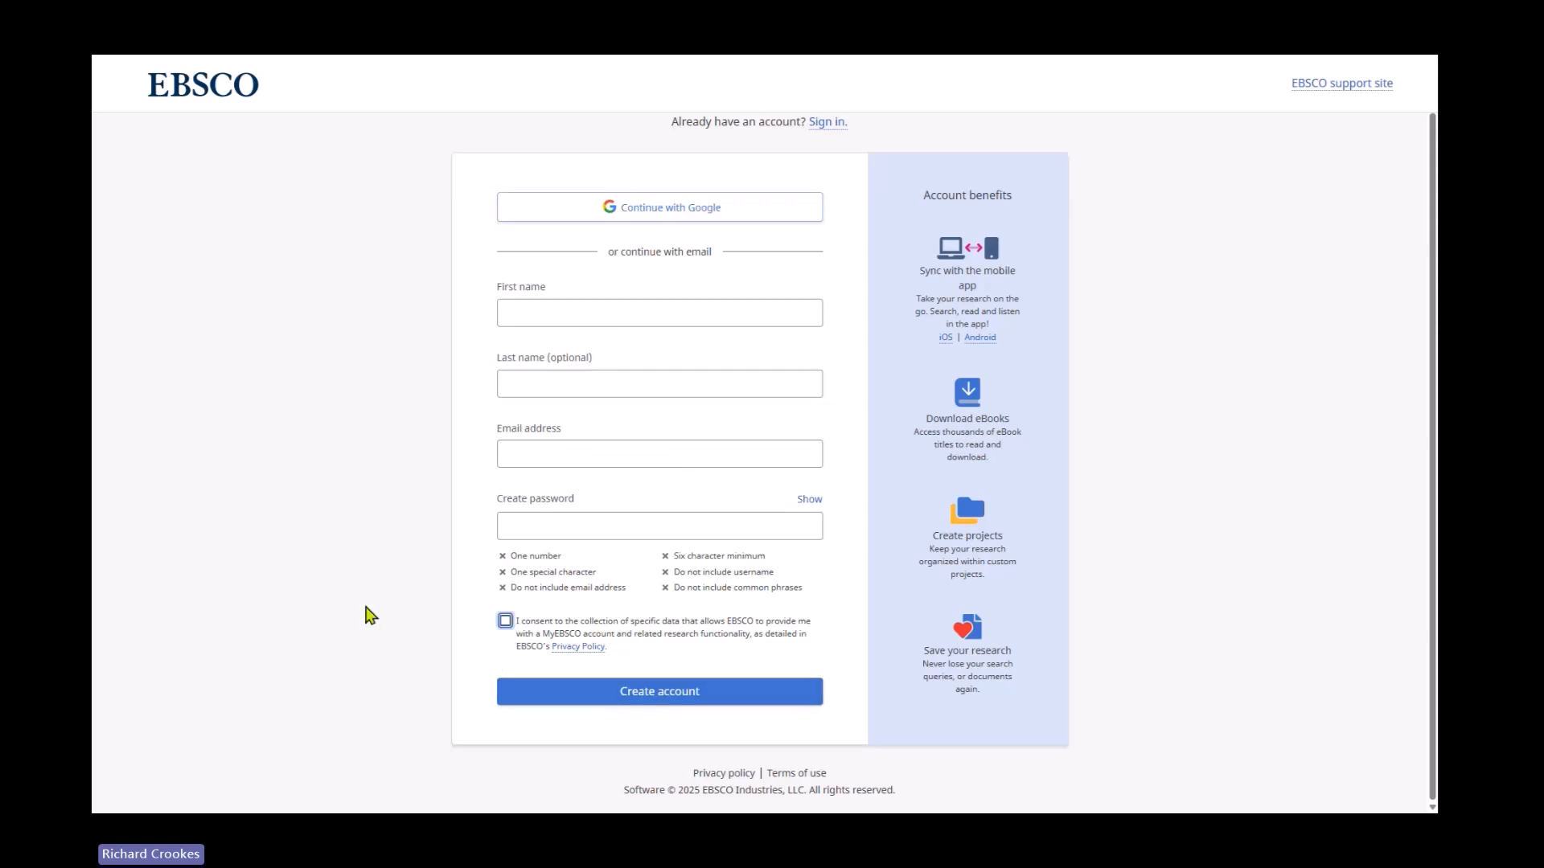
{"action": "scroll", "coordinate": [368, 616], "scroll_direction": "up", "scroll_amount": 1}
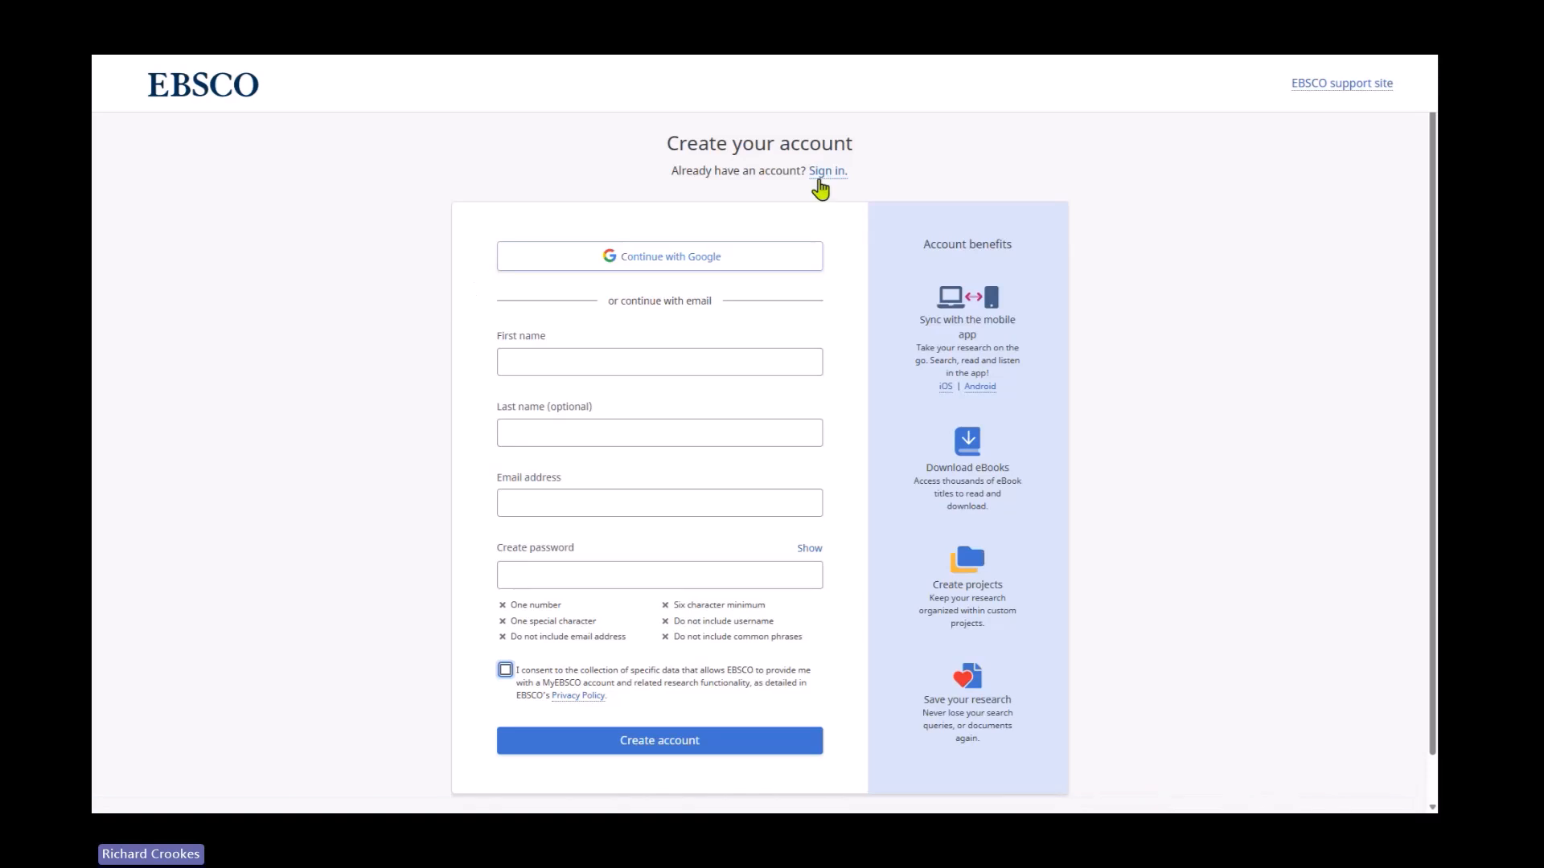
Switch to the existing-account sign-in and sign in to MyEBSCO with the saved account e-mail
{"action": "left_click", "coordinate": [822, 175]}
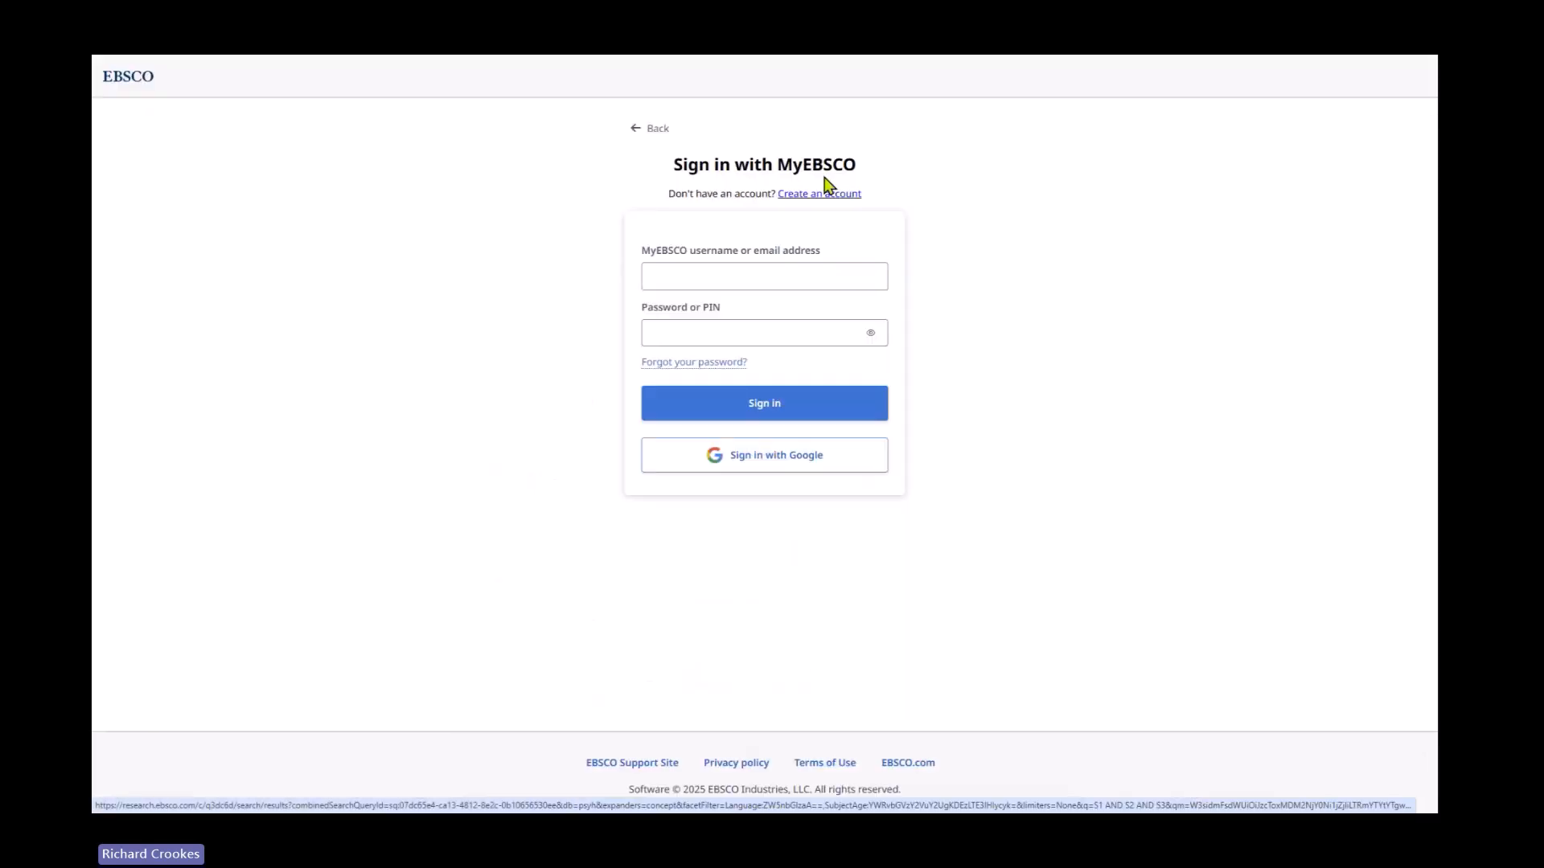
{"action": "left_click", "coordinate": [769, 279]}
{"action": "left_click", "coordinate": [759, 315]}
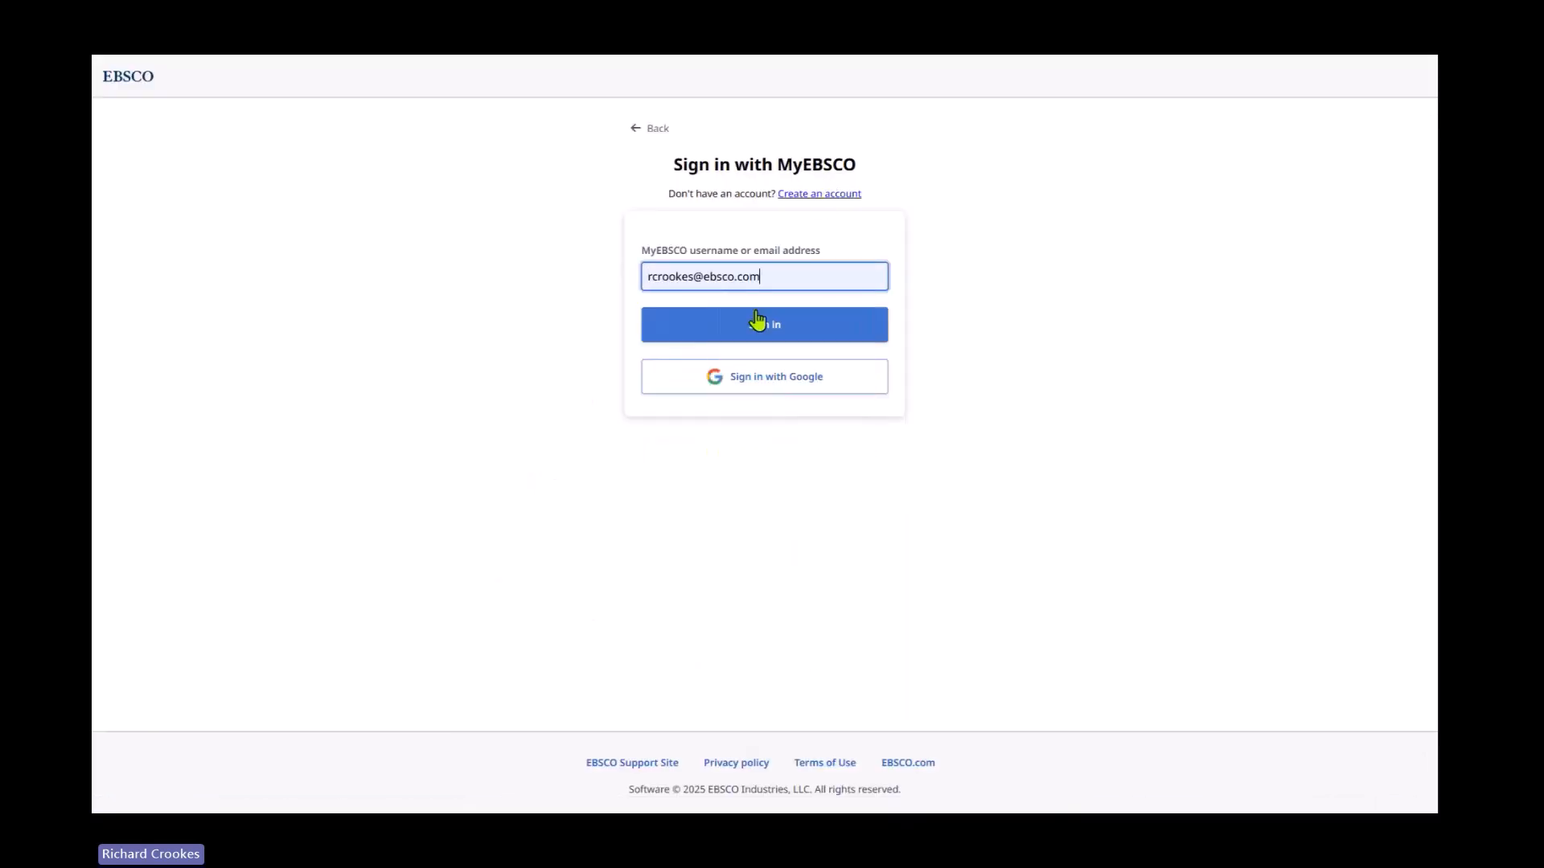
{"action": "left_click", "coordinate": [763, 326]}
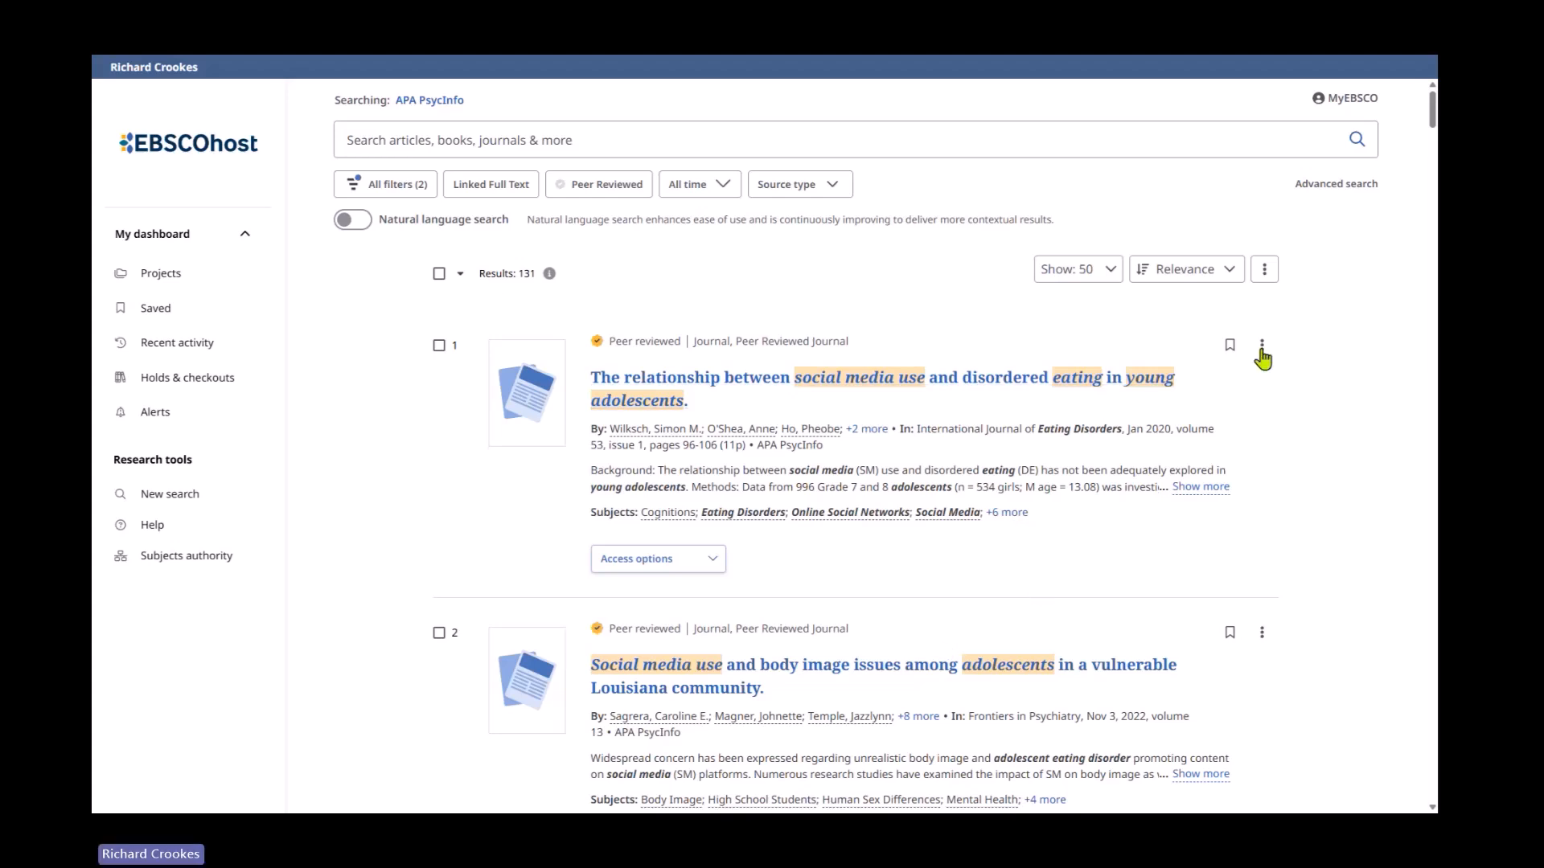
Open the save form for the current search and enlarge its combined query box to review the whole query and details
{"action": "left_click", "coordinate": [1264, 269]}
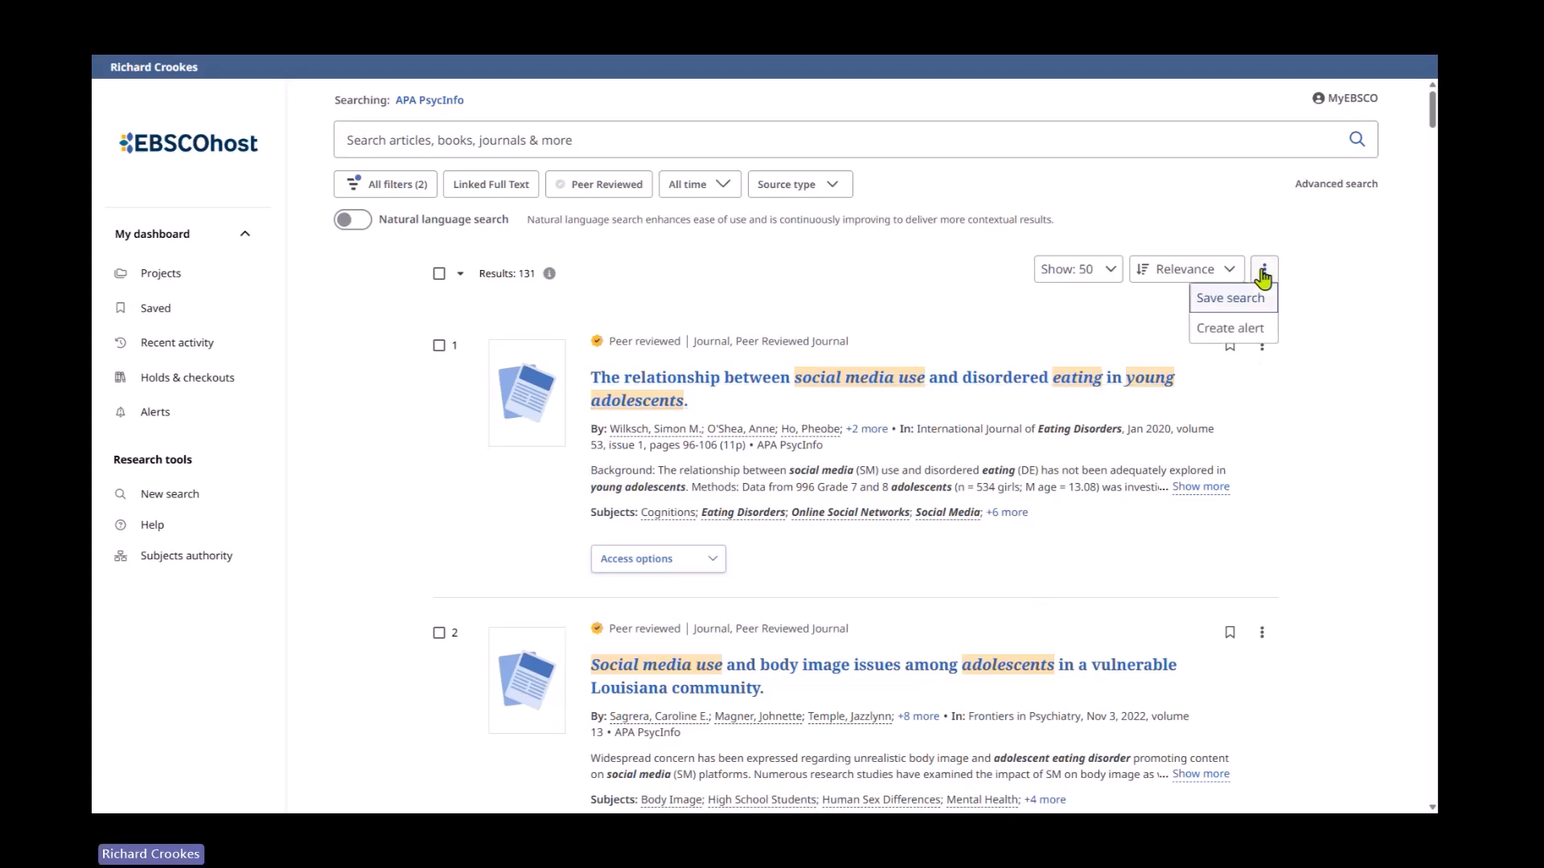
{"action": "left_click", "coordinate": [1202, 299]}
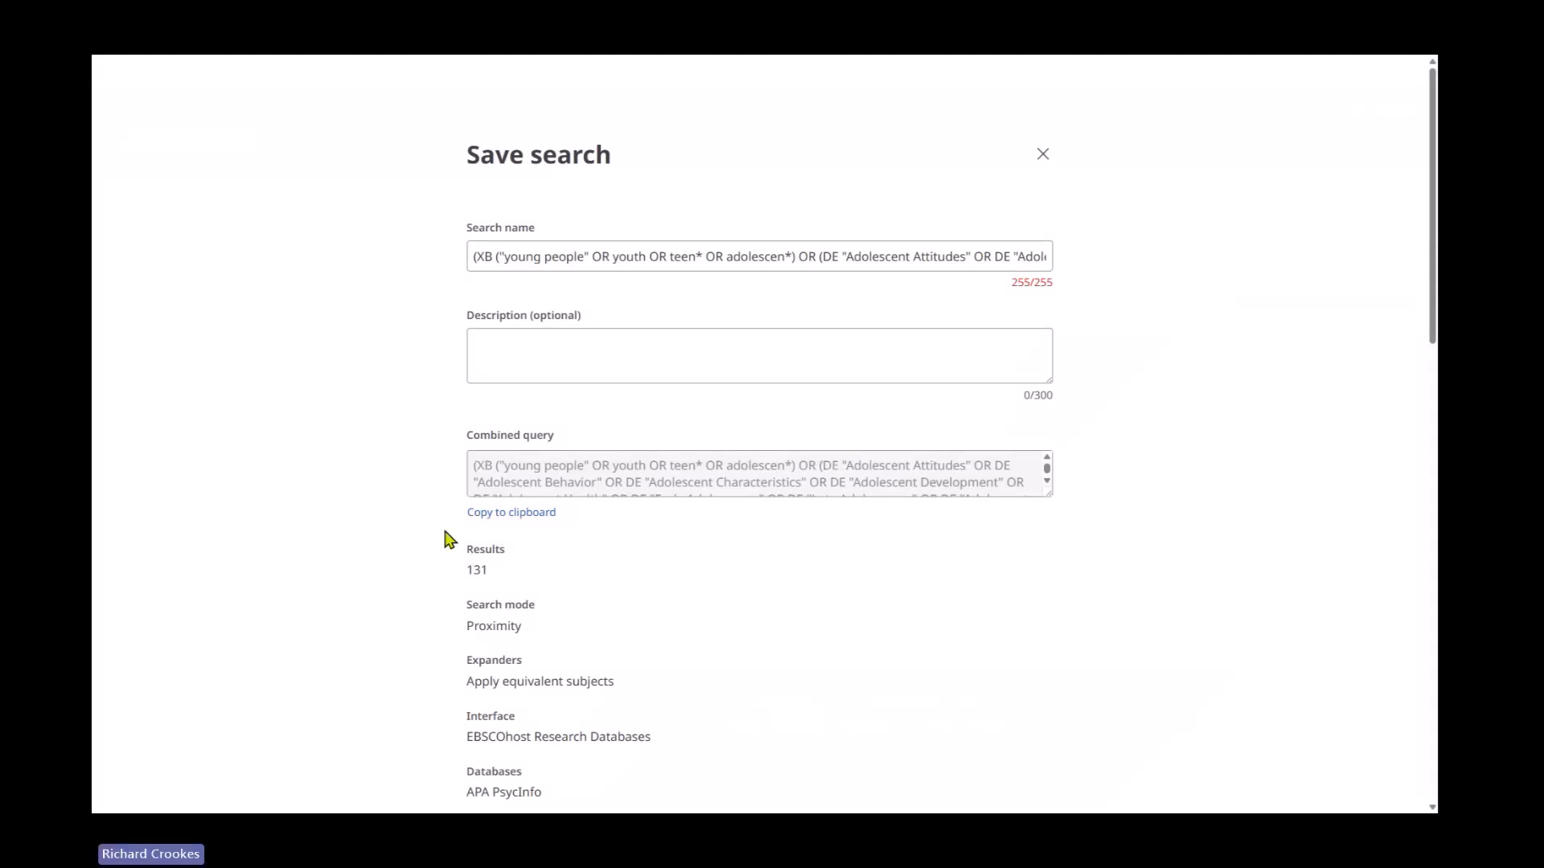
{"action": "left_click_drag", "start_coordinate": [1045, 495], "coordinate": [1100, 709]}
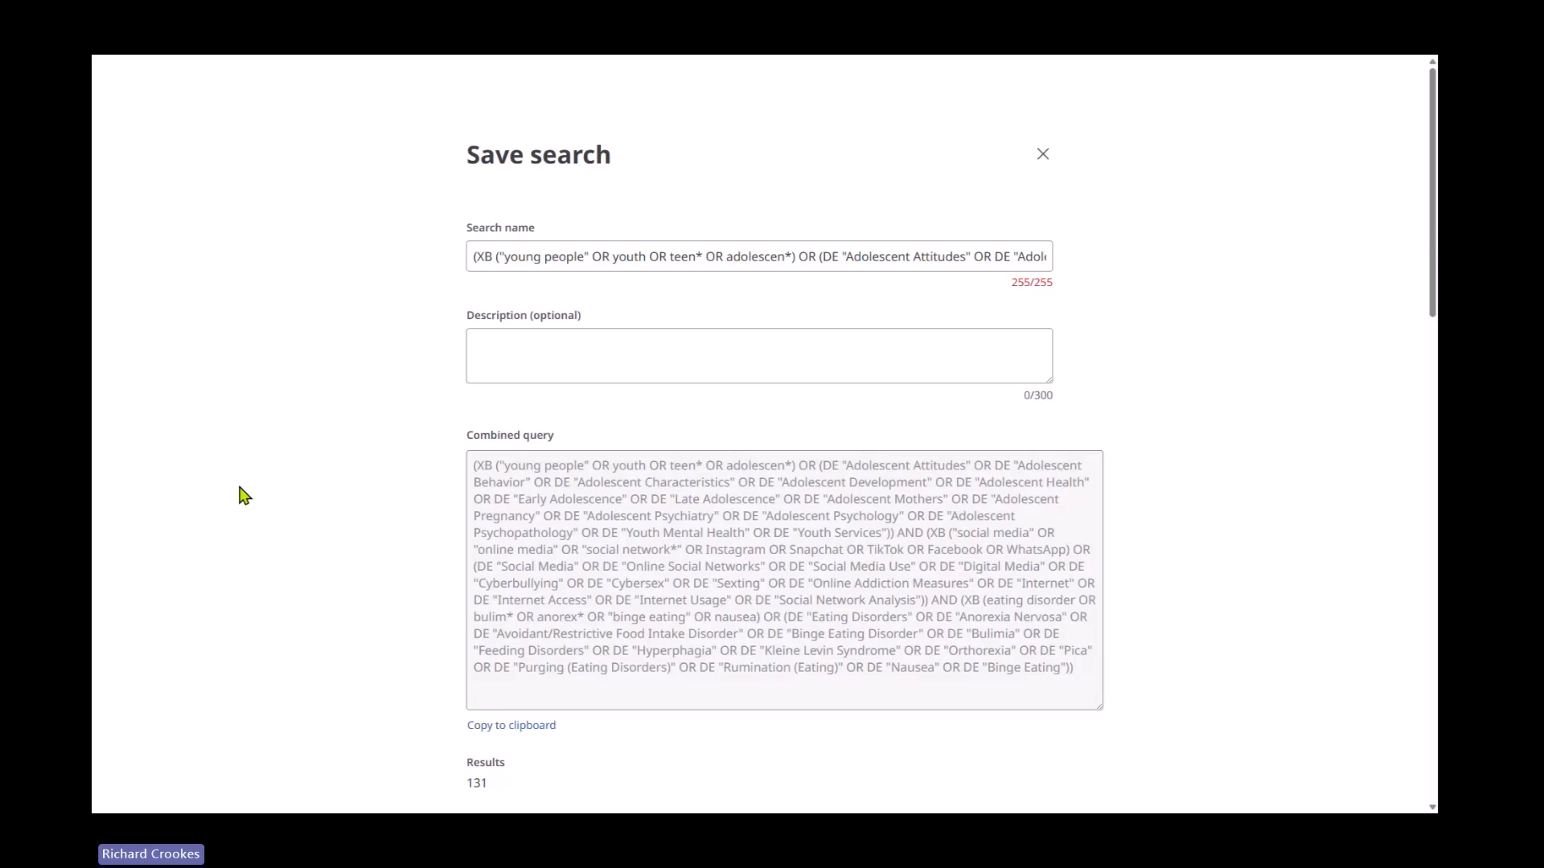
{"action": "scroll", "coordinate": [316, 606], "scroll_direction": "down", "scroll_amount": 1}
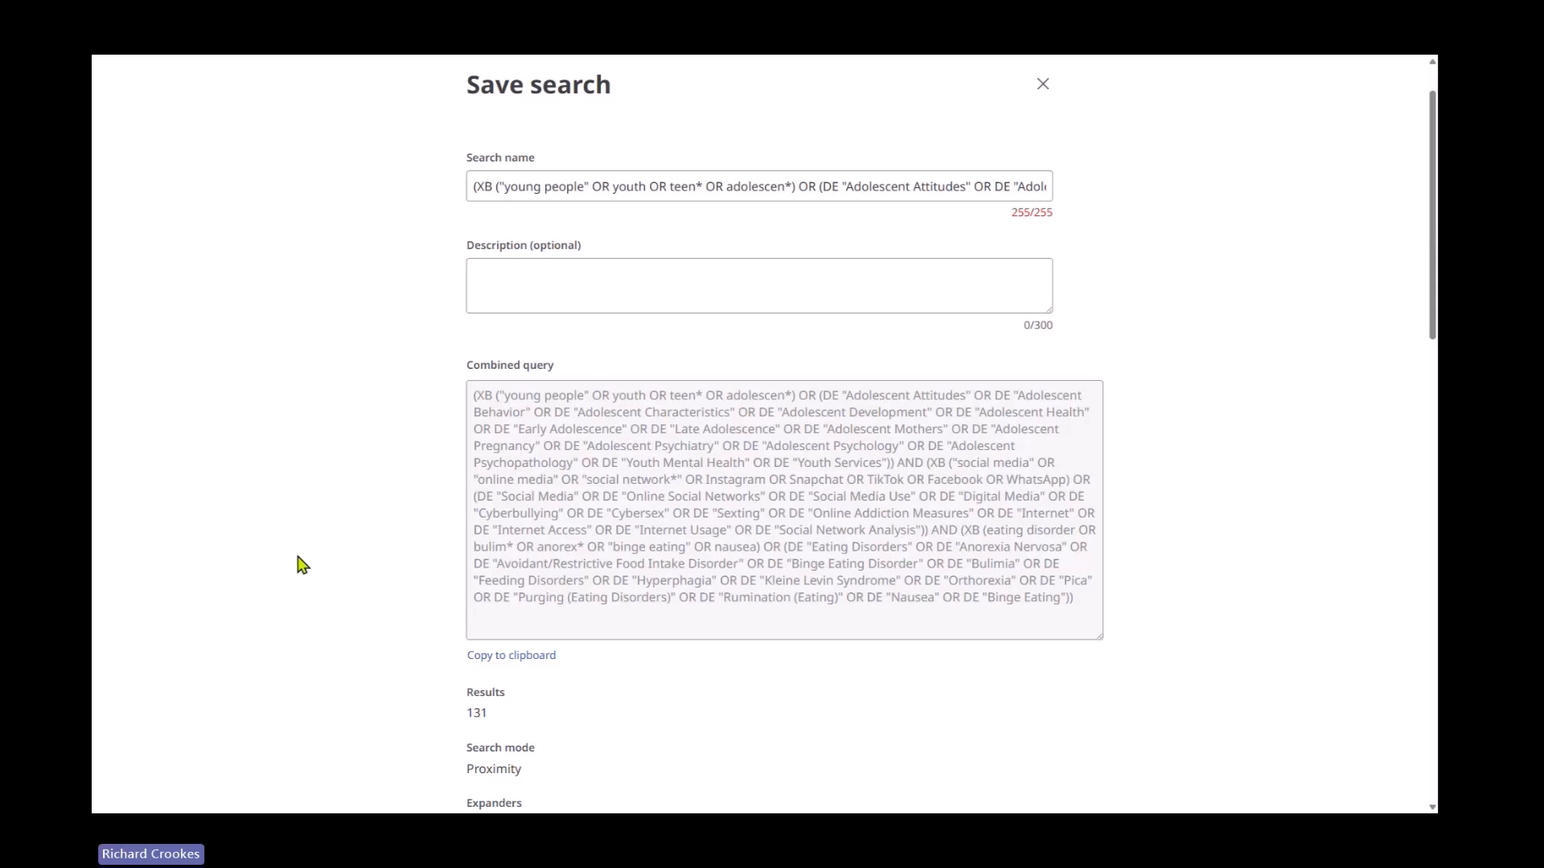
{"action": "scroll", "coordinate": [296, 562], "scroll_direction": "down", "scroll_amount": 4}
{"action": "scroll", "coordinate": [265, 595], "scroll_direction": "up", "scroll_amount": 4}
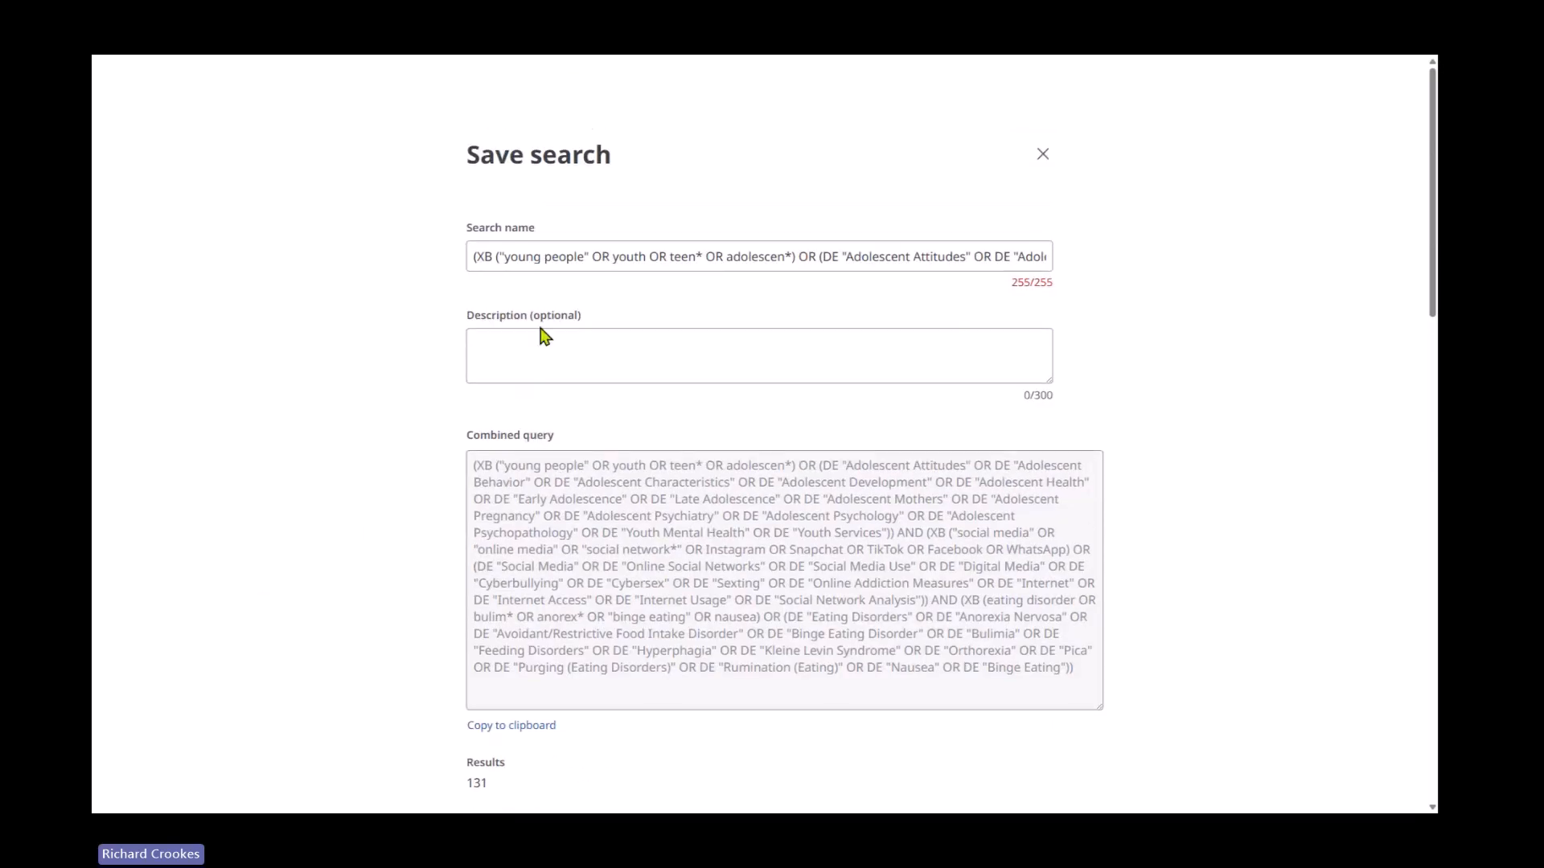
Replace the default search name with Young People and Social and Eating Disorders
{"action": "left_click_drag", "start_coordinate": [479, 256], "coordinate": [1080, 265]}
{"action": "key", "text": "Delete"}
{"action": "key", "text": "Delete"}
{"action": "key", "text": "Delete"}
{"action": "key", "text": "Delete"}
{"action": "key", "text": "Delete"}
{"action": "key", "text": "Delete"}
{"action": "key", "text": "Delete"}
{"action": "key", "text": "Delete"}
{"action": "key", "text": "Delete"}
{"action": "key", "text": "Delete"}
{"action": "key", "text": "Delete"}
{"action": "key", "text": "Delete"}
{"action": "key", "text": "Delete"}
{"action": "key", "text": "Delete"}
{"action": "key", "text": "Delete"}
{"action": "key", "text": "Delete"}
{"action": "key", "text": "Delete"}
{"action": "key", "text": "Delete"}
{"action": "key", "text": "Delete"}
{"action": "key", "text": "Delete"}
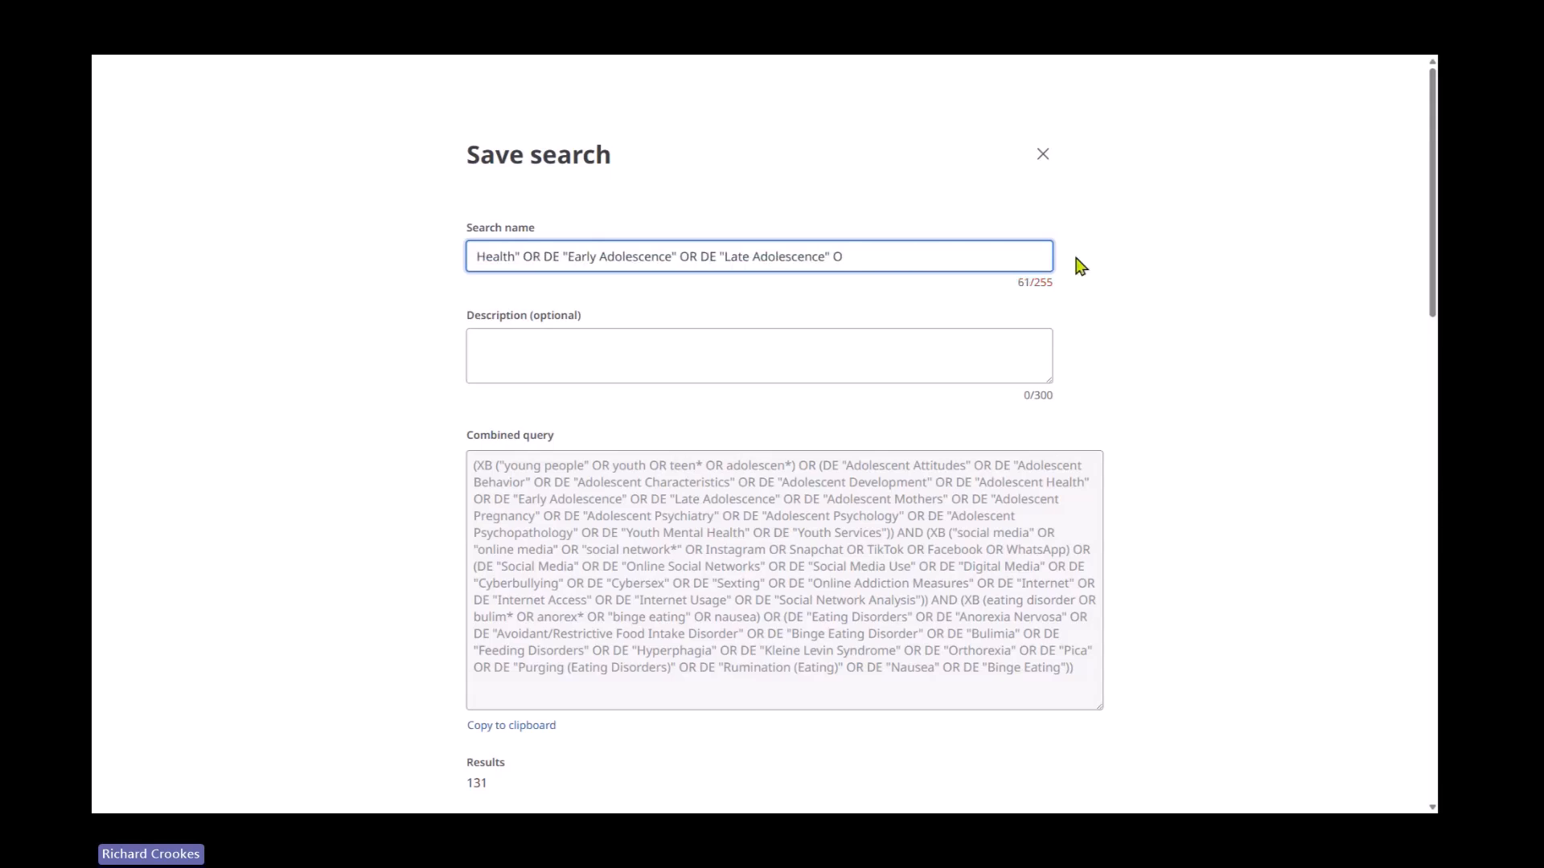
{"action": "key", "text": "Delete"}
{"action": "key", "text": "Delete"}
{"action": "key", "text": "Delete"}
{"action": "key", "text": "Delete"}
{"action": "key", "text": "Delete"}
{"action": "key", "text": "Delete"}
{"action": "key", "text": "Delete"}
{"action": "key", "text": "Delete"}
{"action": "key", "text": "Delete"}
{"action": "key", "text": "Delete"}
{"action": "key", "text": "Delete"}
{"action": "key", "text": "Delete"}
{"action": "key", "text": "Delete"}
{"action": "key", "text": "Delete"}
{"action": "key", "text": "Delete"}
{"action": "key", "text": "Delete"}
{"action": "key", "text": "Delete"}
{"action": "key", "text": "Delete"}
{"action": "key", "text": "Delete"}
{"action": "key", "text": "Delete"}
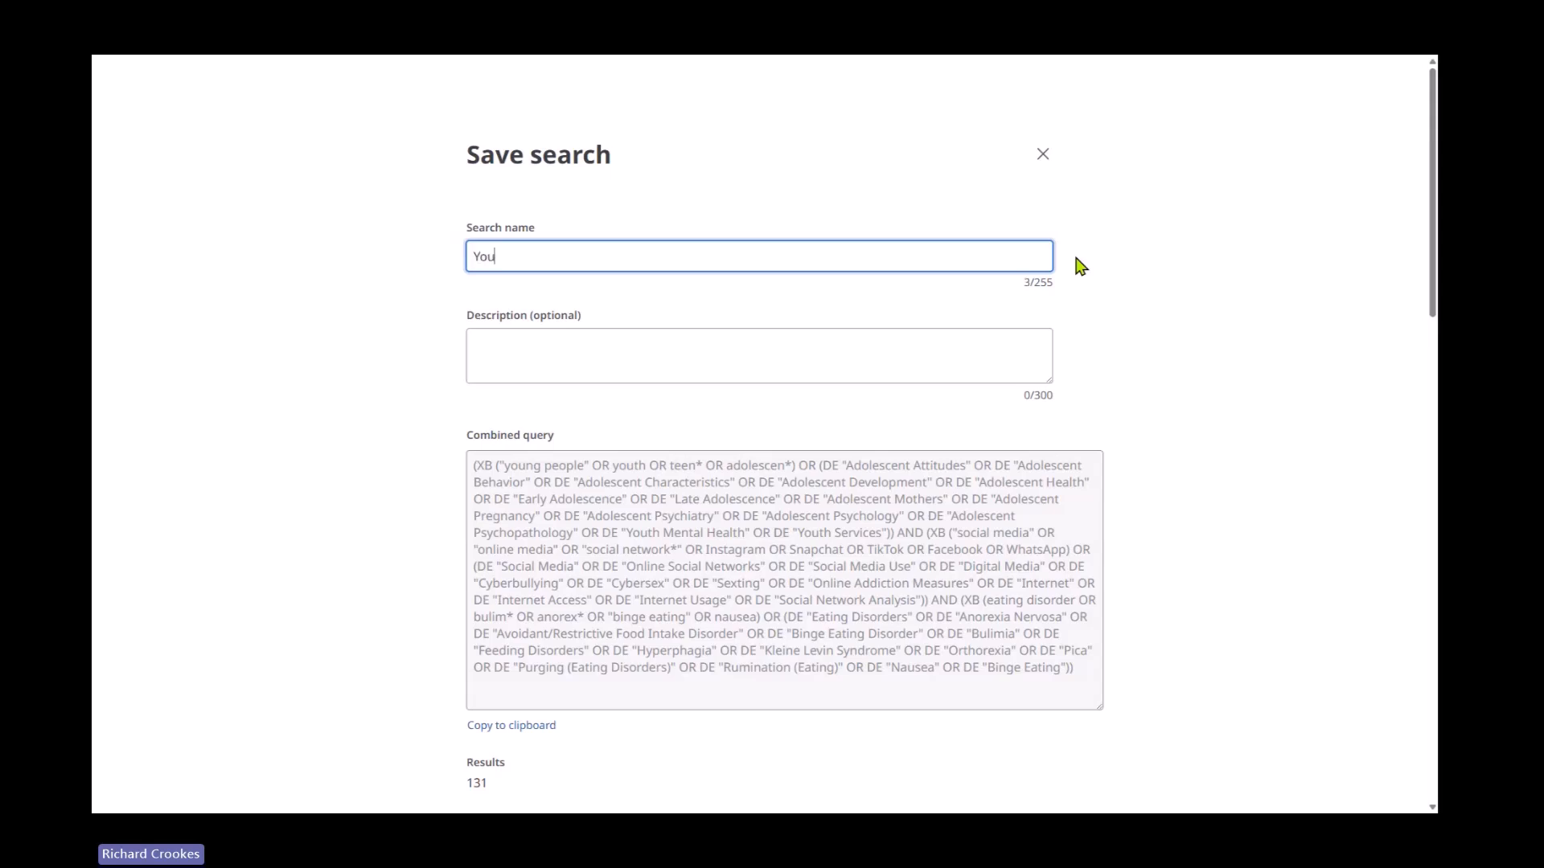
{"action": "type", "text": "Young Peo"}
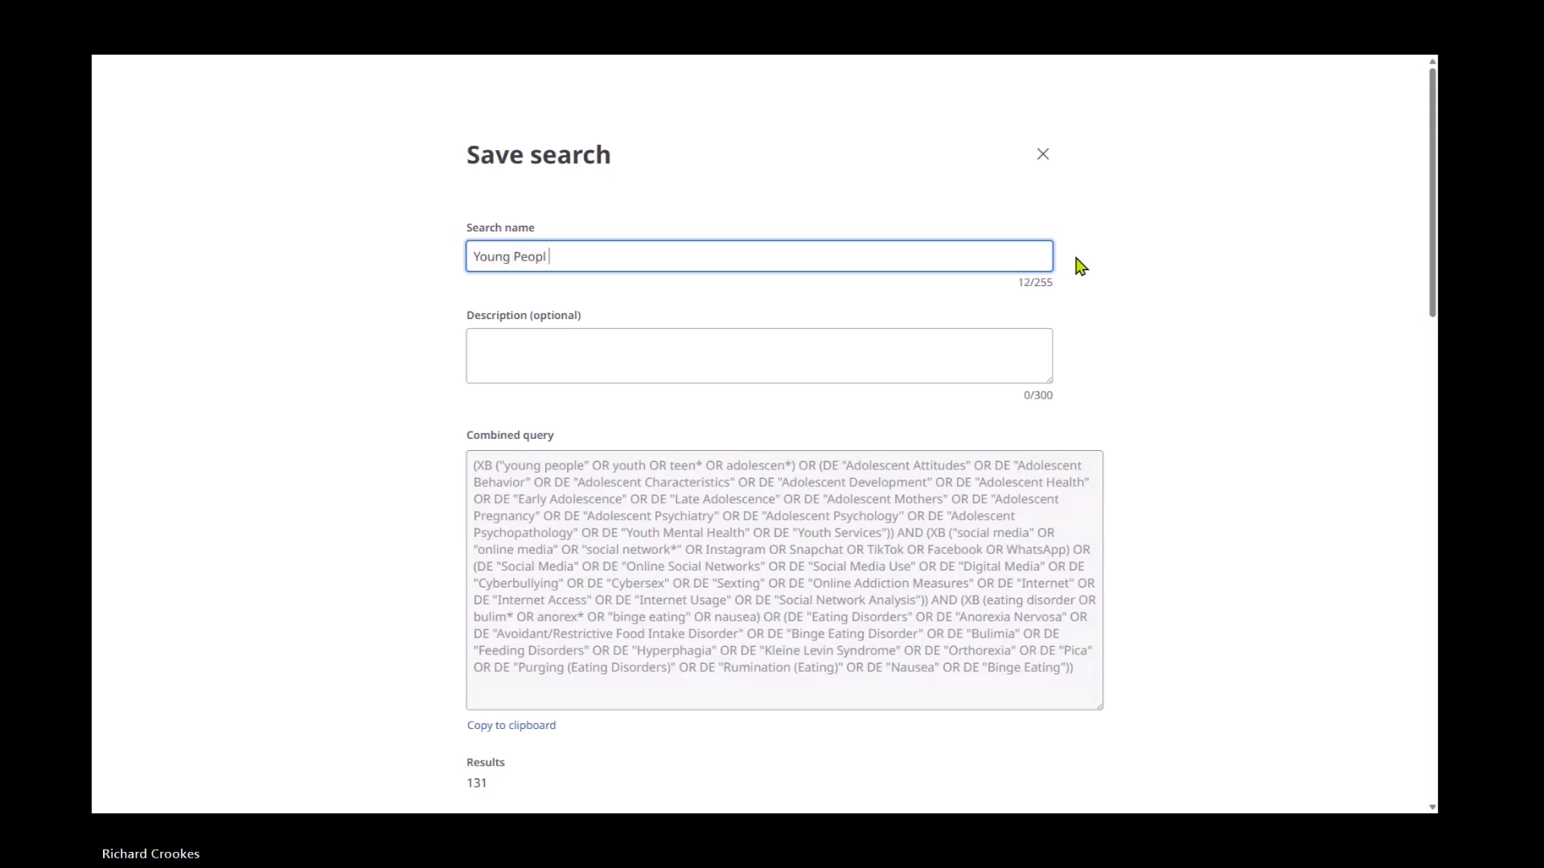
{"action": "type", "text": "pl"}
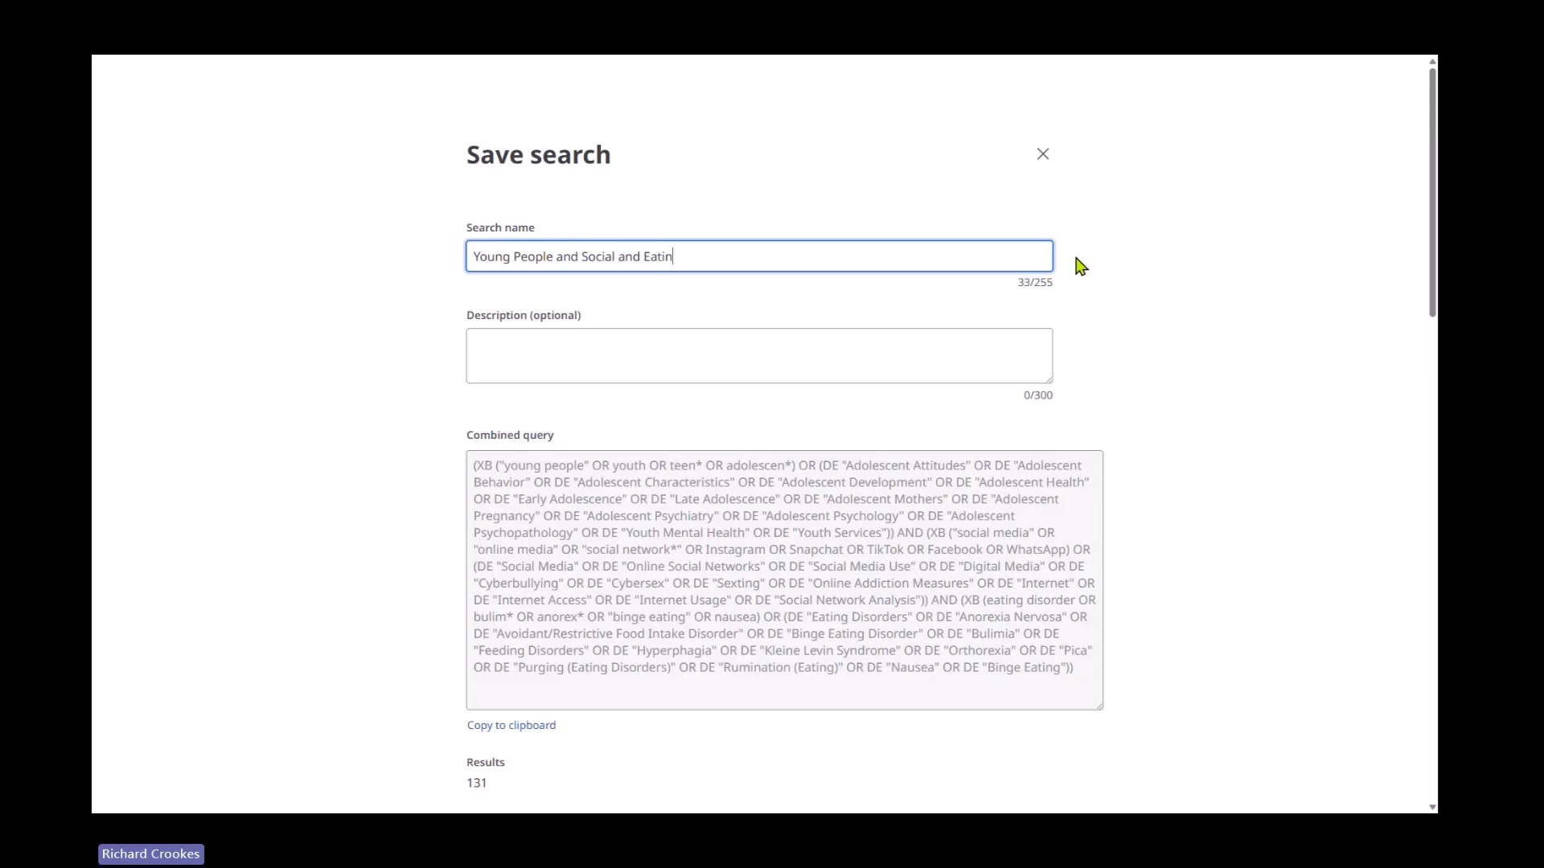
{"action": "type", "text": "rders"}
Save the named search and close the confirmation to return to the results
{"action": "mouse_move", "coordinate": [500, 64]}
{"action": "scroll", "coordinate": [345, 592], "scroll_direction": "down", "scroll_amount": 7}
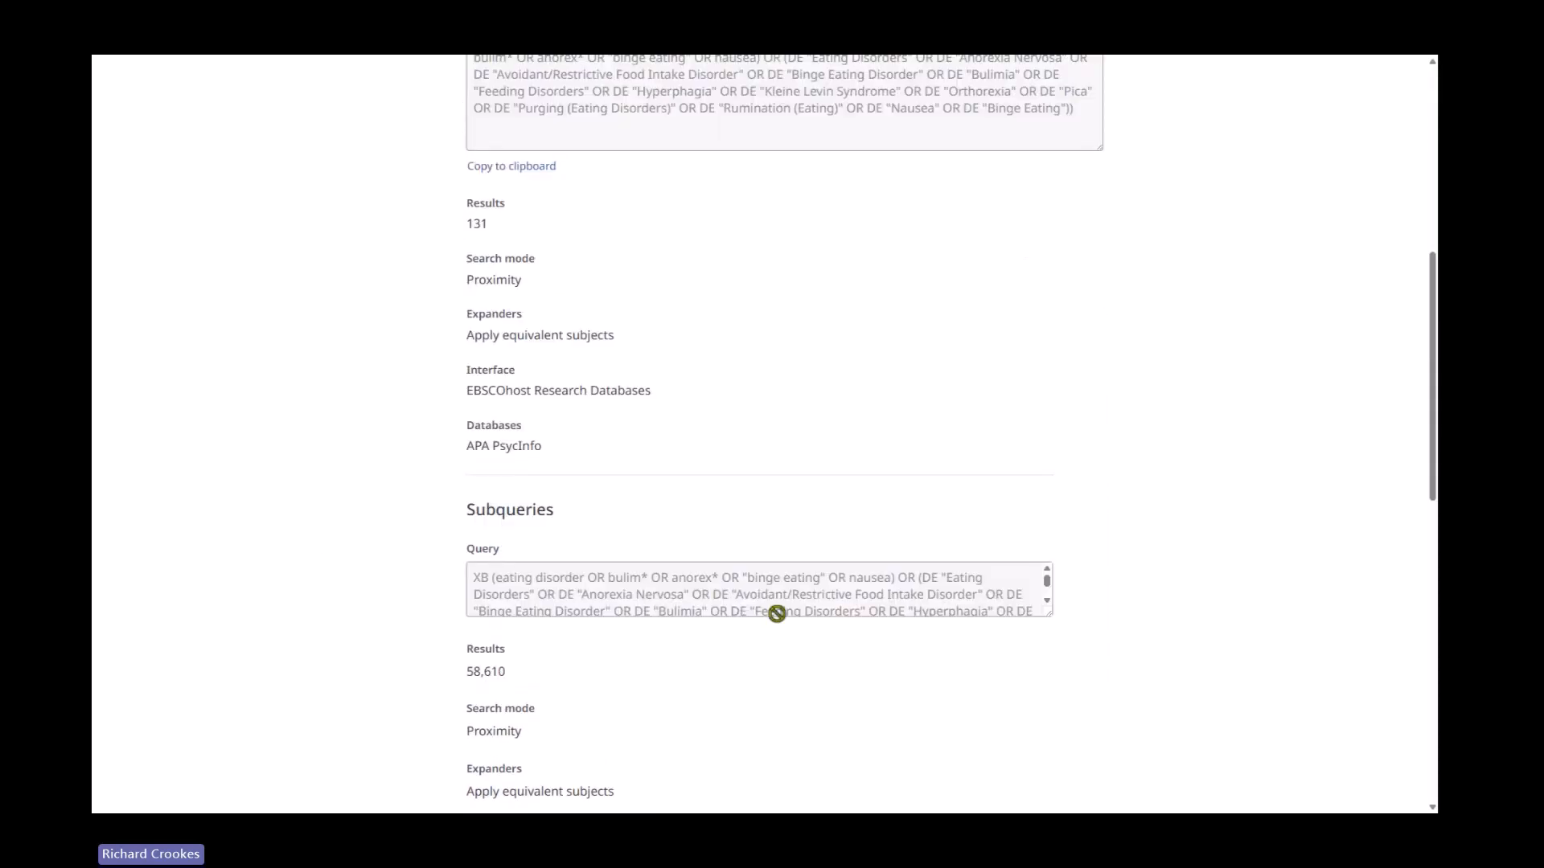
{"action": "scroll", "coordinate": [748, 673], "scroll_direction": "down", "scroll_amount": 11}
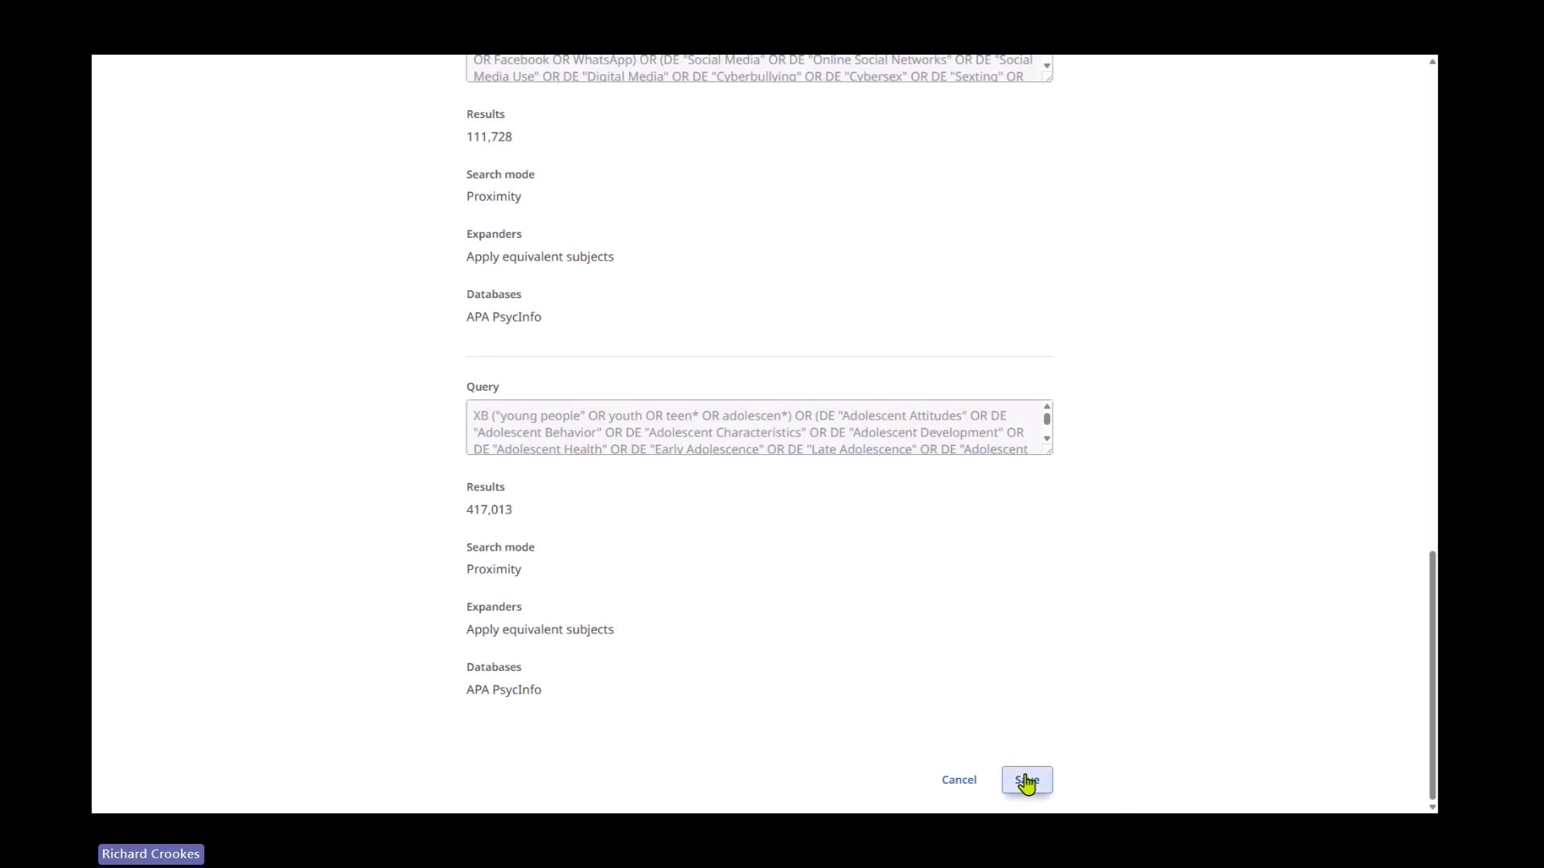
{"action": "left_click", "coordinate": [1027, 781]}
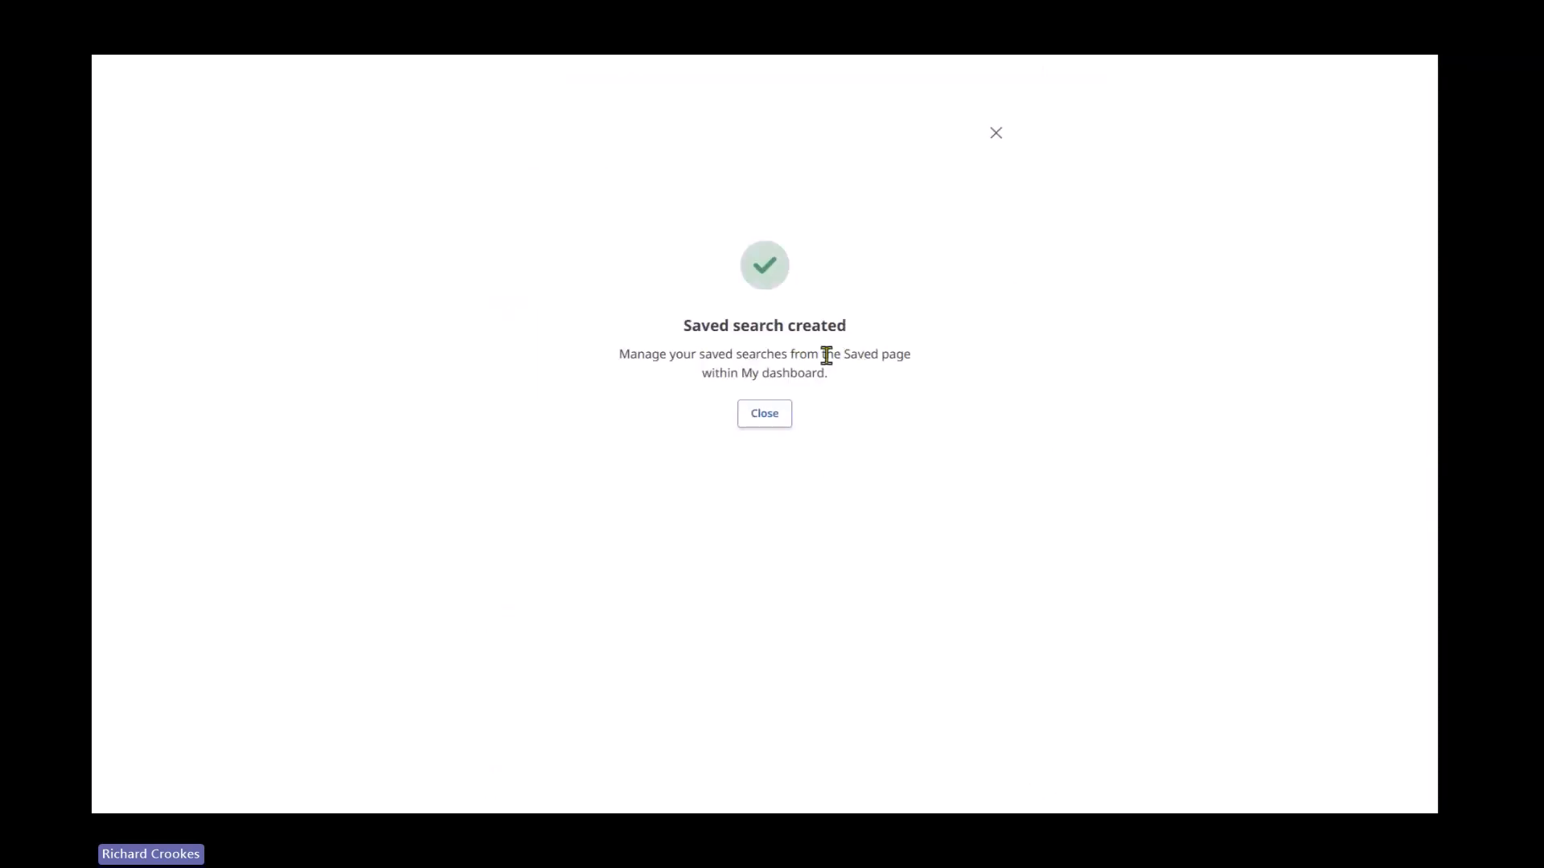
{"action": "left_click_drag", "start_coordinate": [694, 355], "coordinate": [889, 378]}
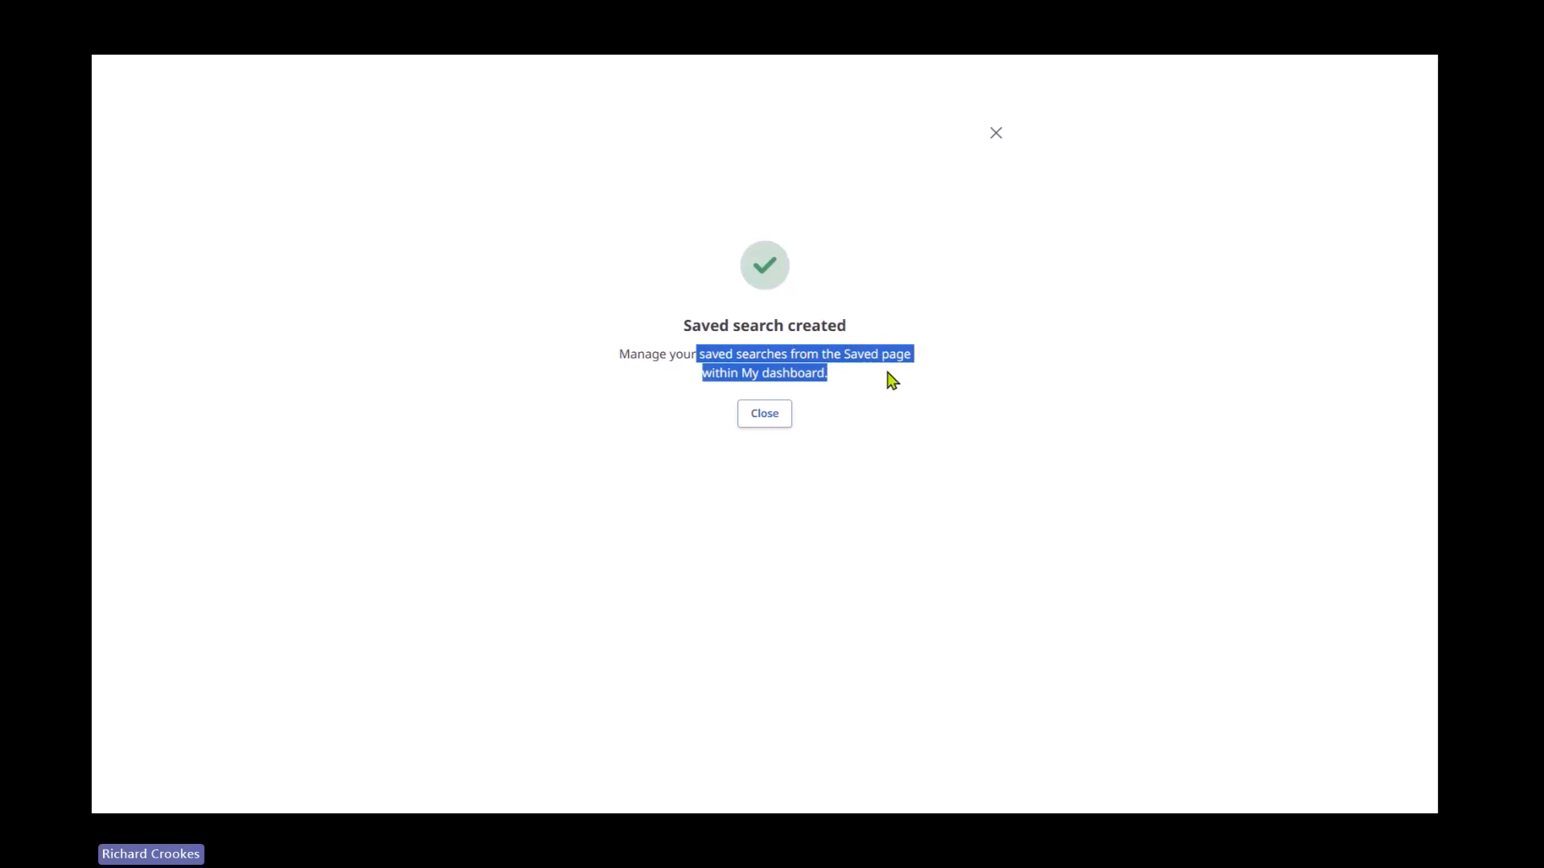
{"action": "left_click", "coordinate": [766, 416]}
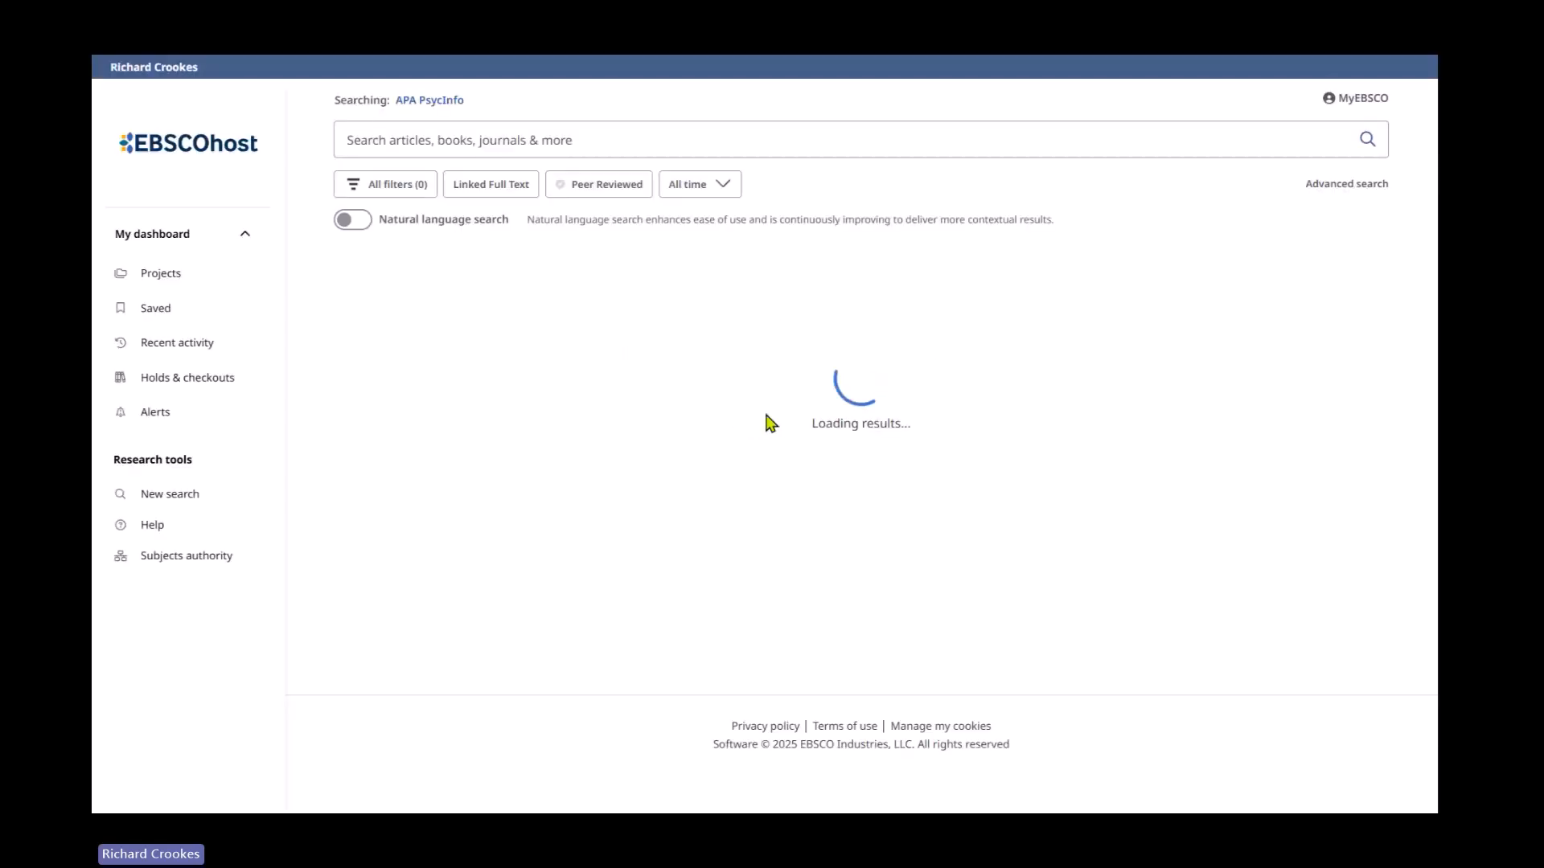
Open the saved searches in the dashboard and look through the list
{"action": "left_click", "coordinate": [153, 311]}
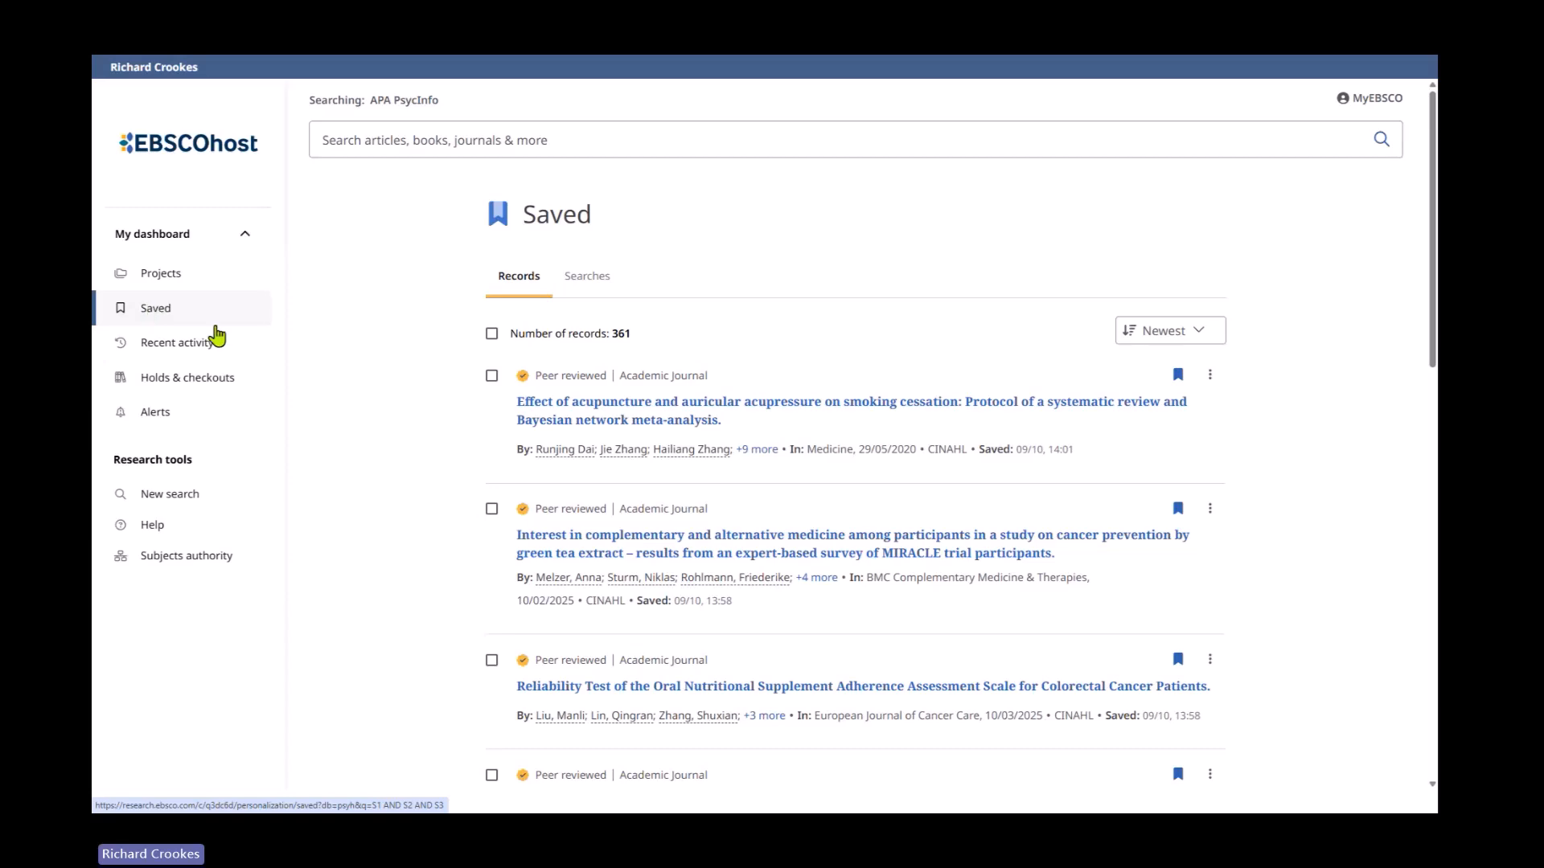
{"action": "left_click", "coordinate": [584, 277]}
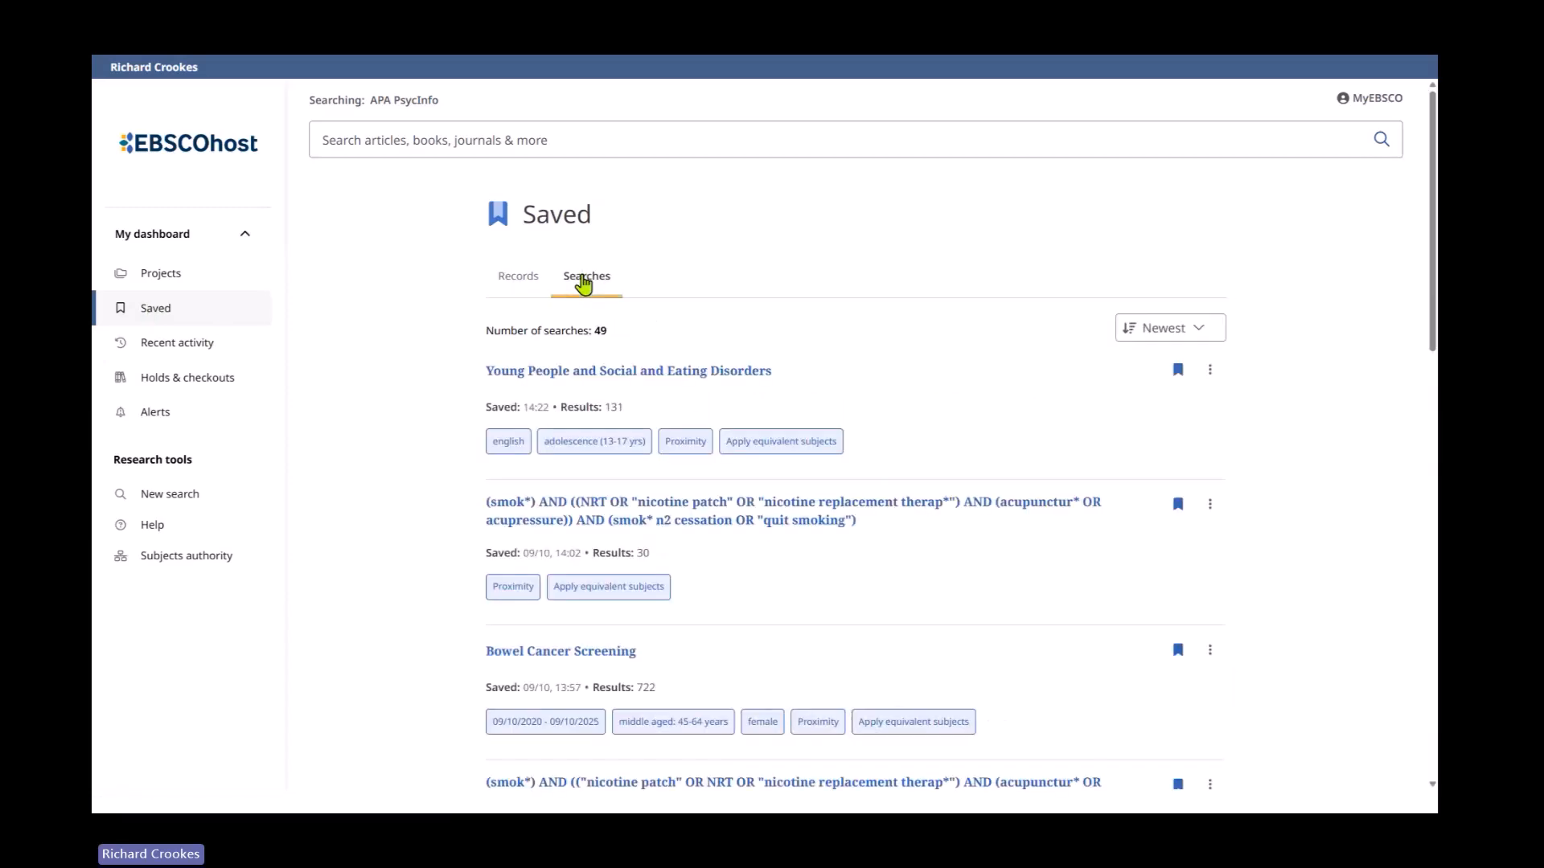
{"action": "scroll", "coordinate": [453, 627], "scroll_direction": "down", "scroll_amount": 10}
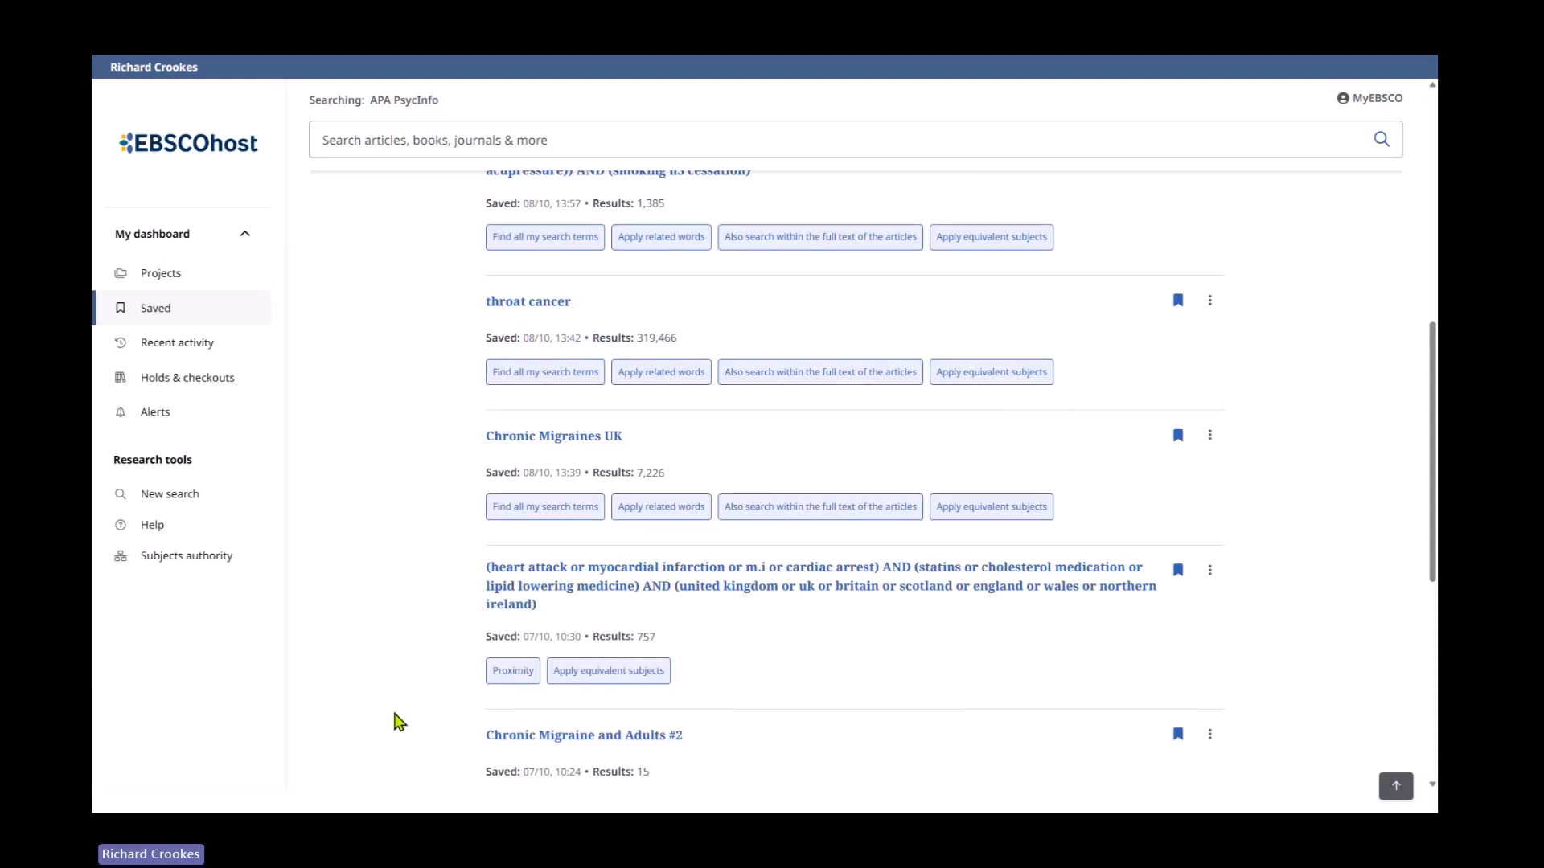
{"action": "scroll", "coordinate": [400, 721], "scroll_direction": "up", "scroll_amount": 7}
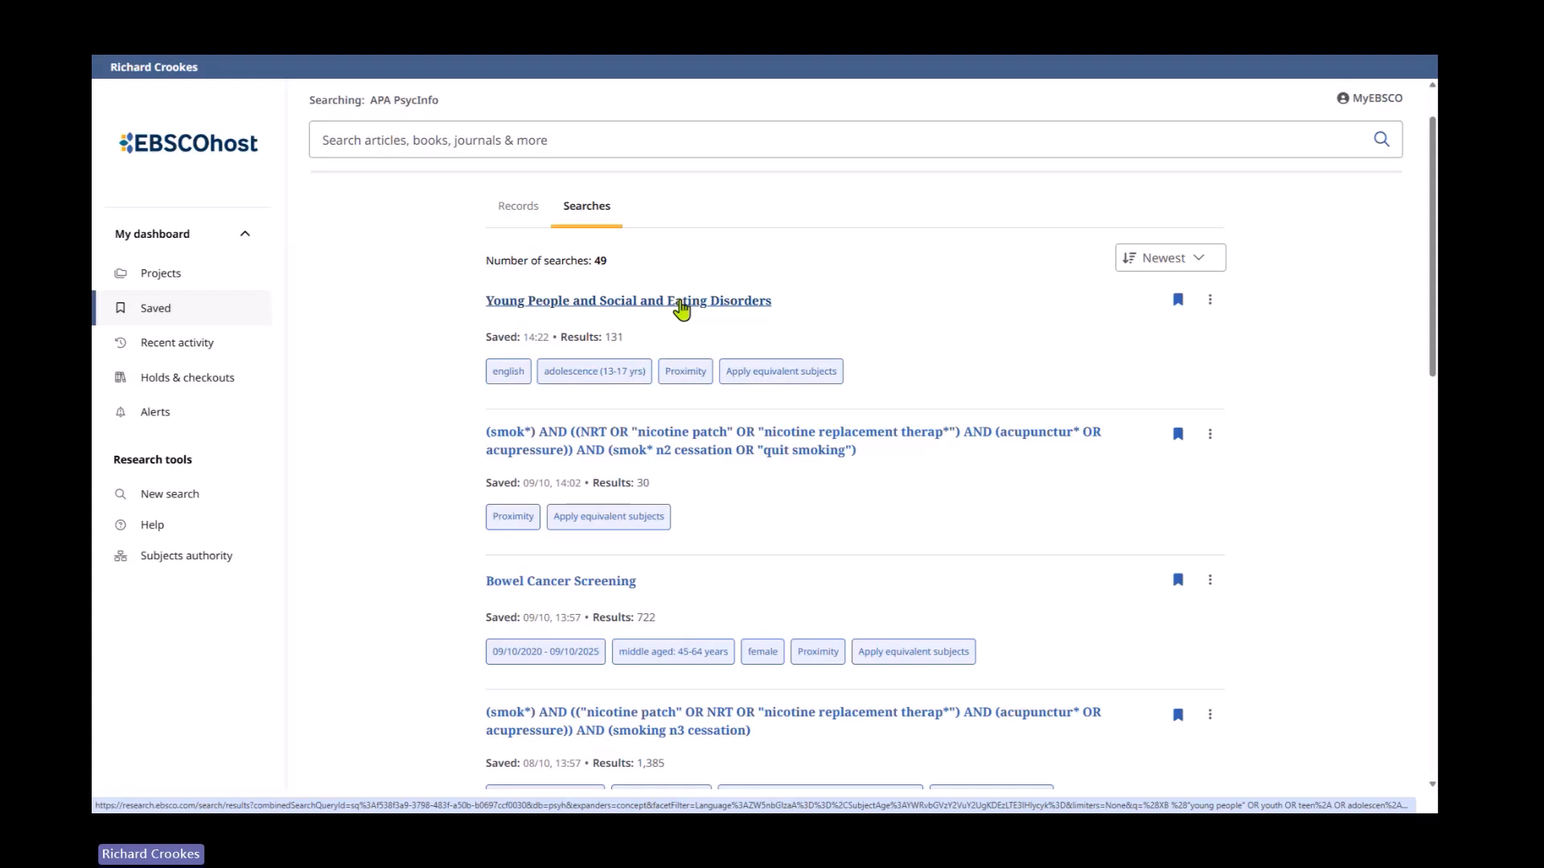
View the search details of the saved search Young People and Social and Eating Disorders, and close them
{"action": "left_click", "coordinate": [1210, 300]}
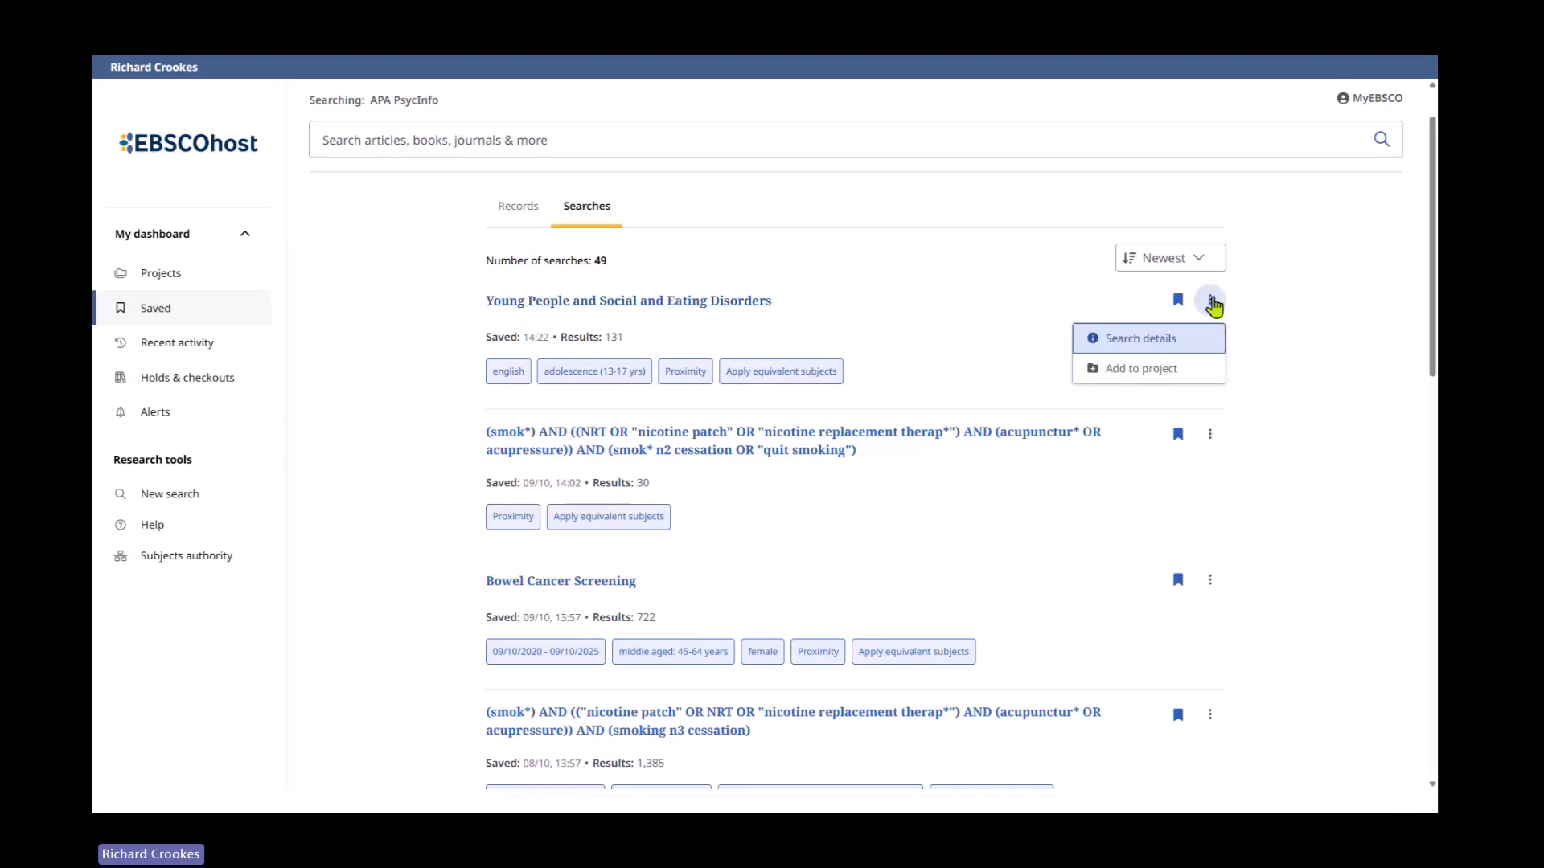
{"action": "left_click", "coordinate": [1145, 346]}
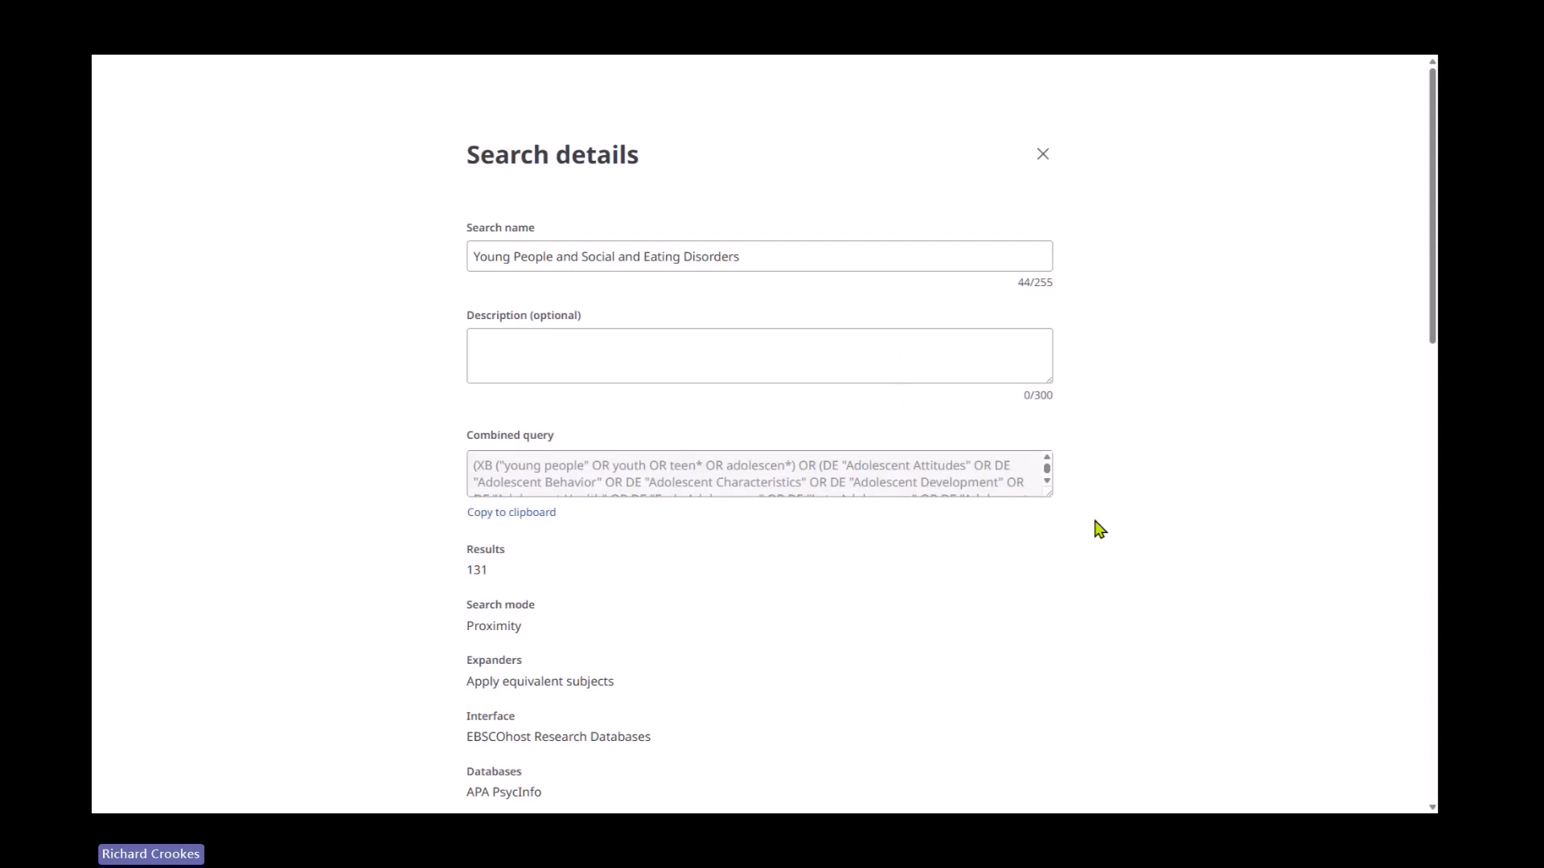
{"action": "left_click", "coordinate": [1042, 155]}
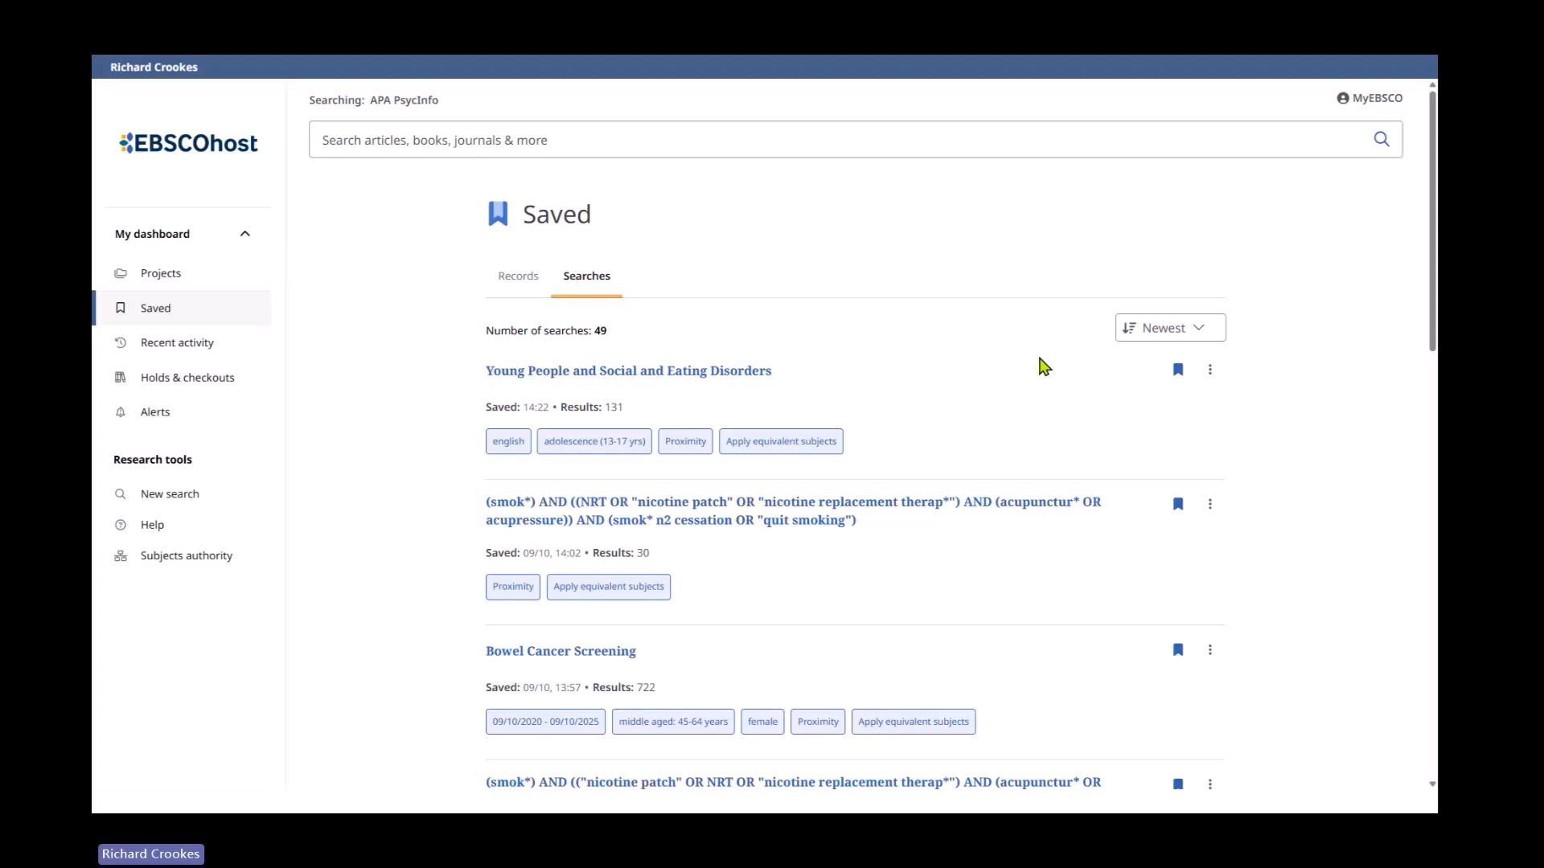
View the sort options for the saved searches and close them without changing the order
{"action": "left_click", "coordinate": [1170, 331]}
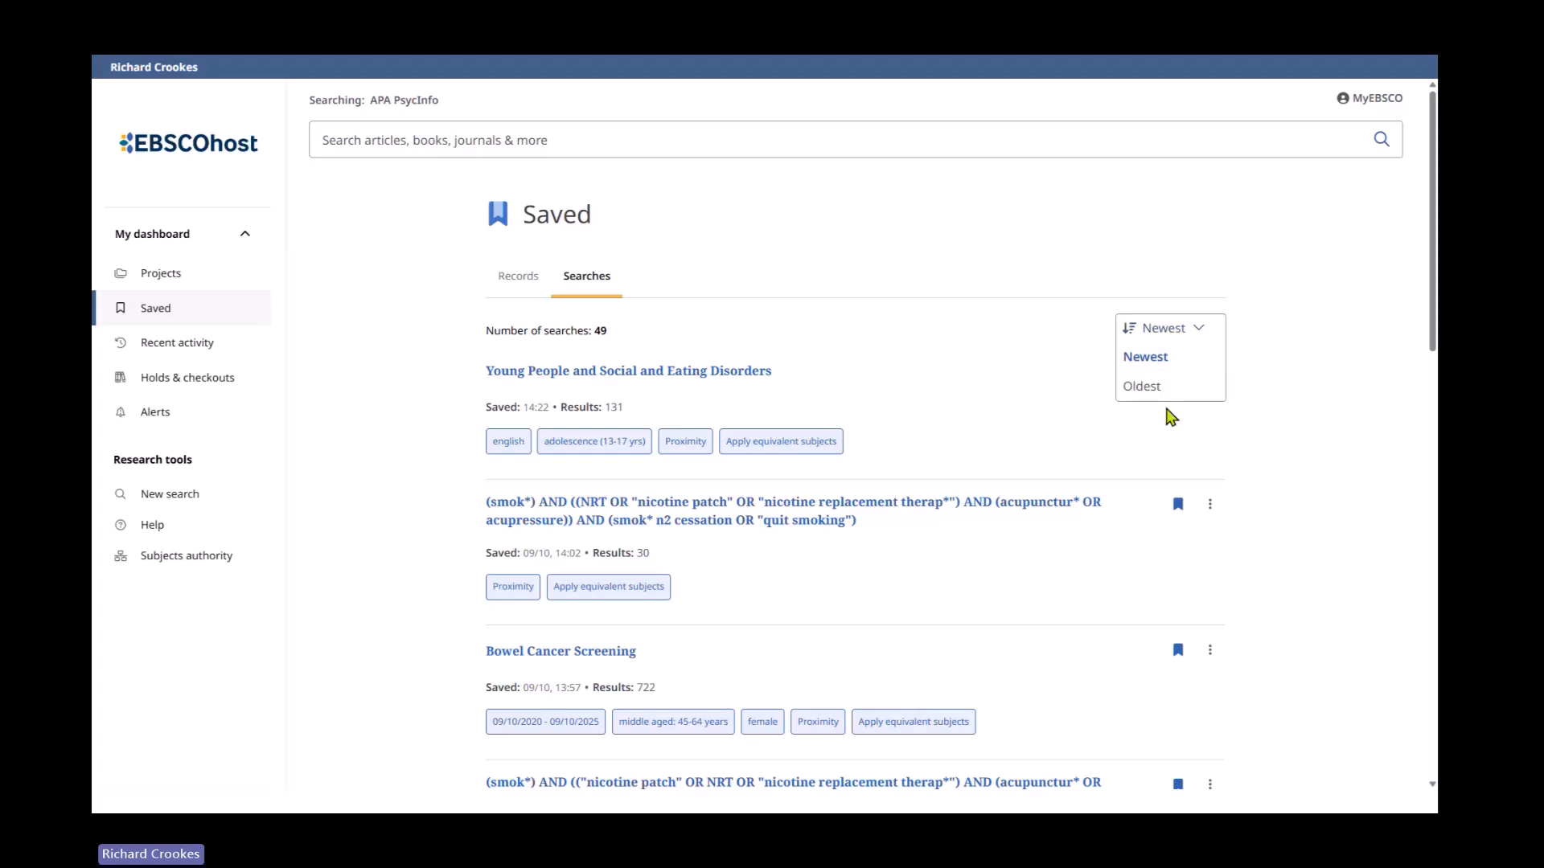
{"action": "left_click", "coordinate": [962, 385]}
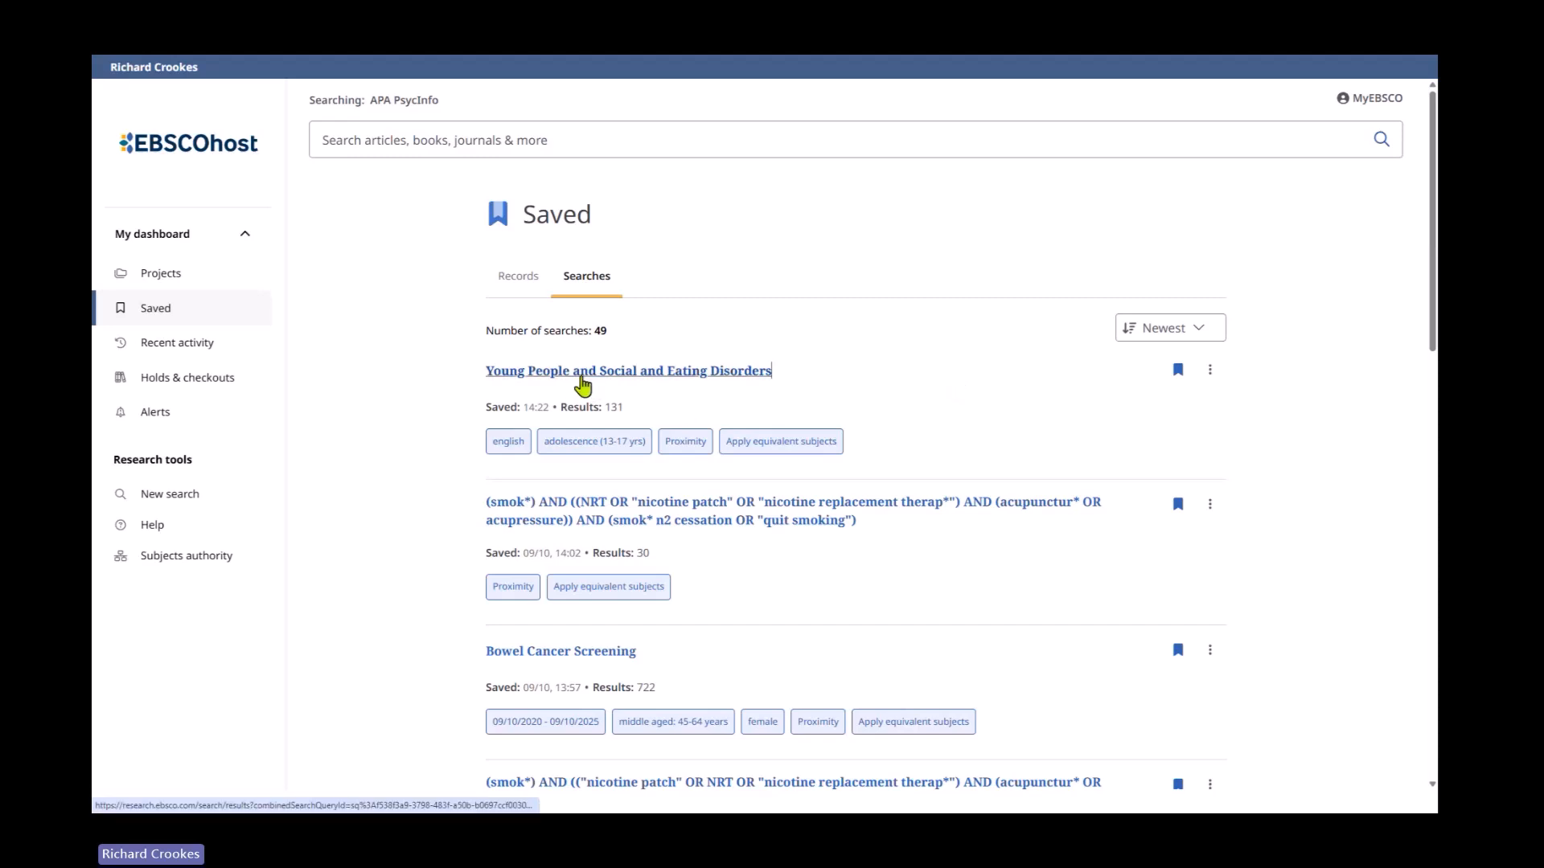
Add the saved search Young People and Social and Eating Disorders to a new project, giving the project the same name
{"action": "left_click", "coordinate": [1212, 373]}
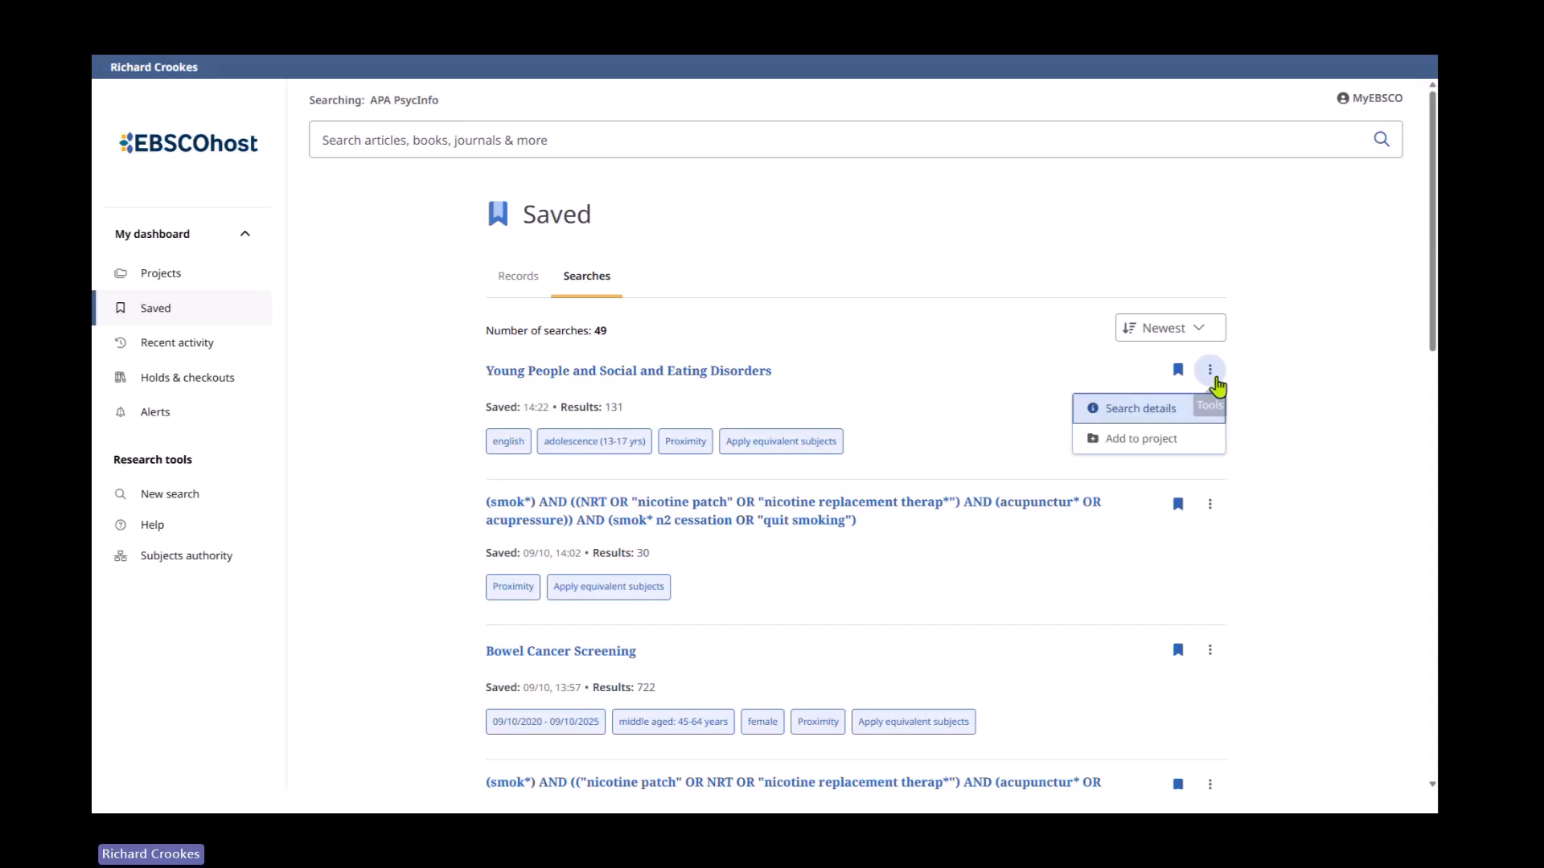
{"action": "left_click", "coordinate": [1134, 440]}
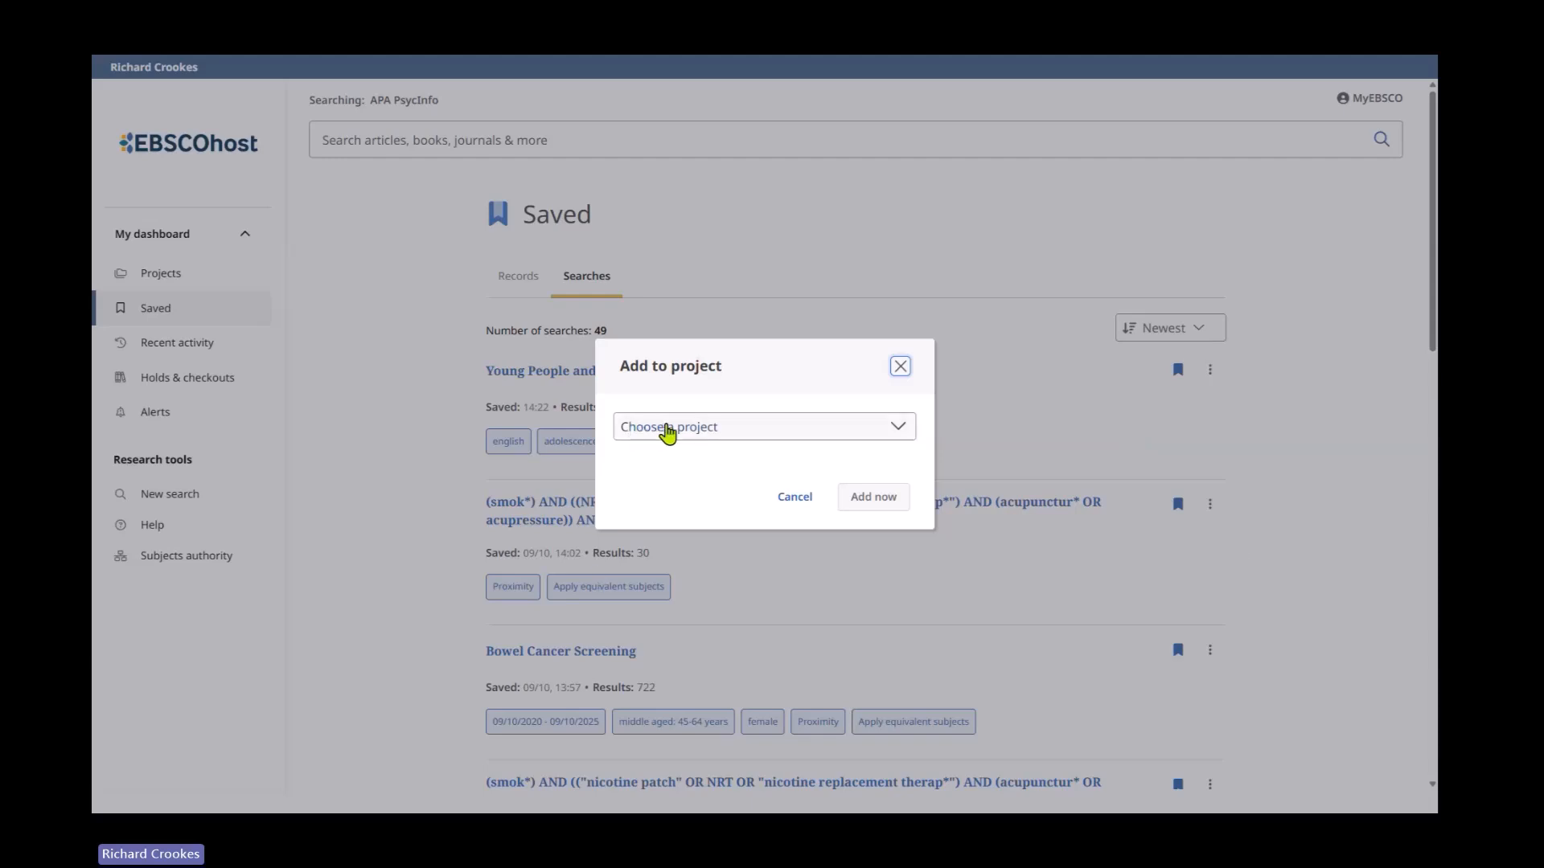
{"action": "left_click", "coordinate": [666, 430]}
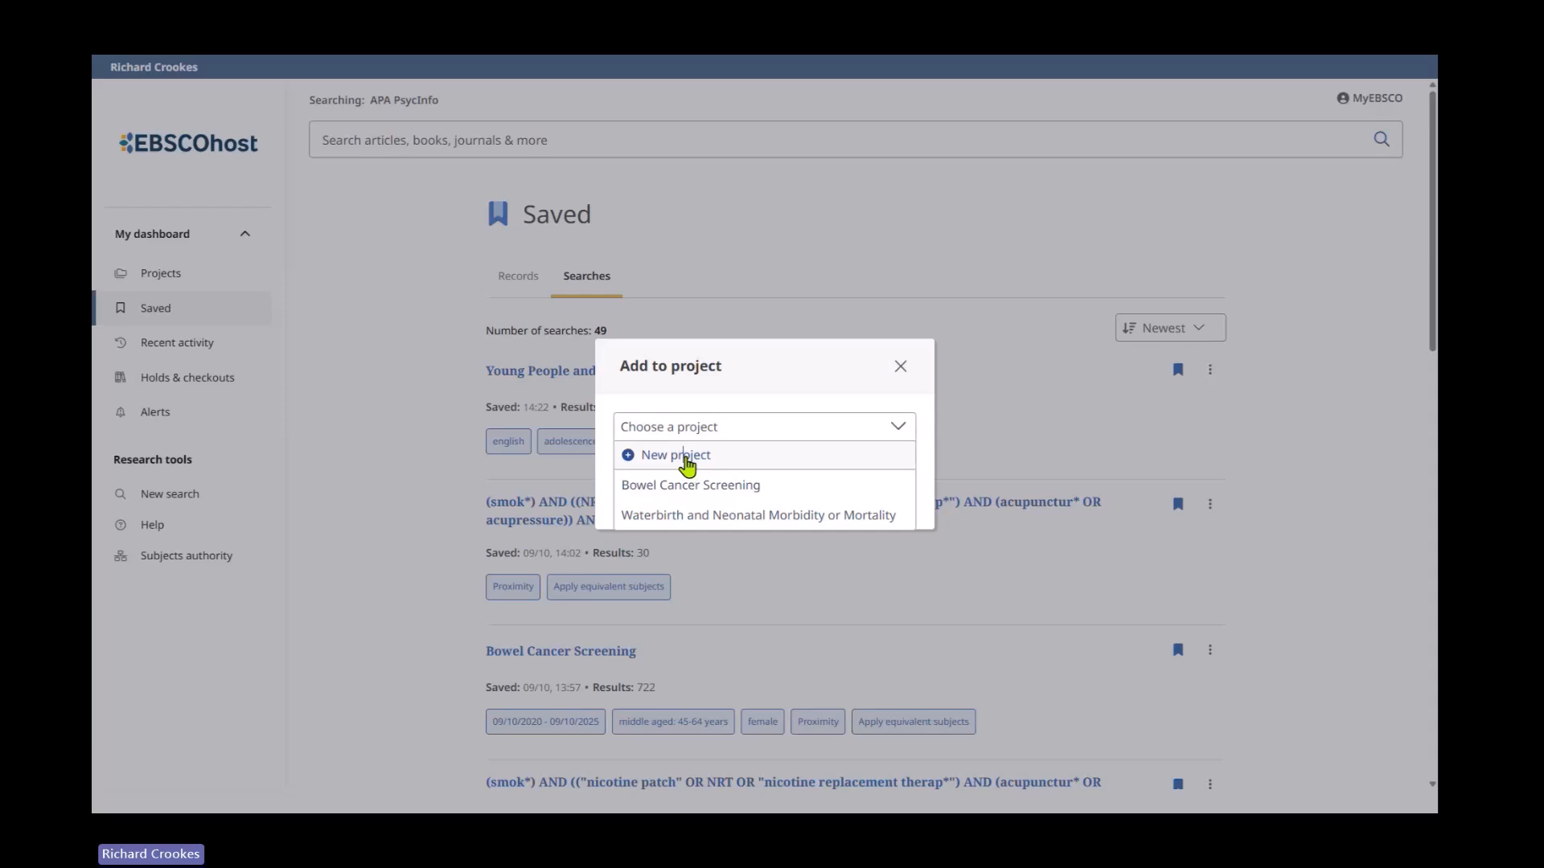
{"action": "left_click", "coordinate": [680, 455]}
{"action": "left_click", "coordinate": [672, 327]}
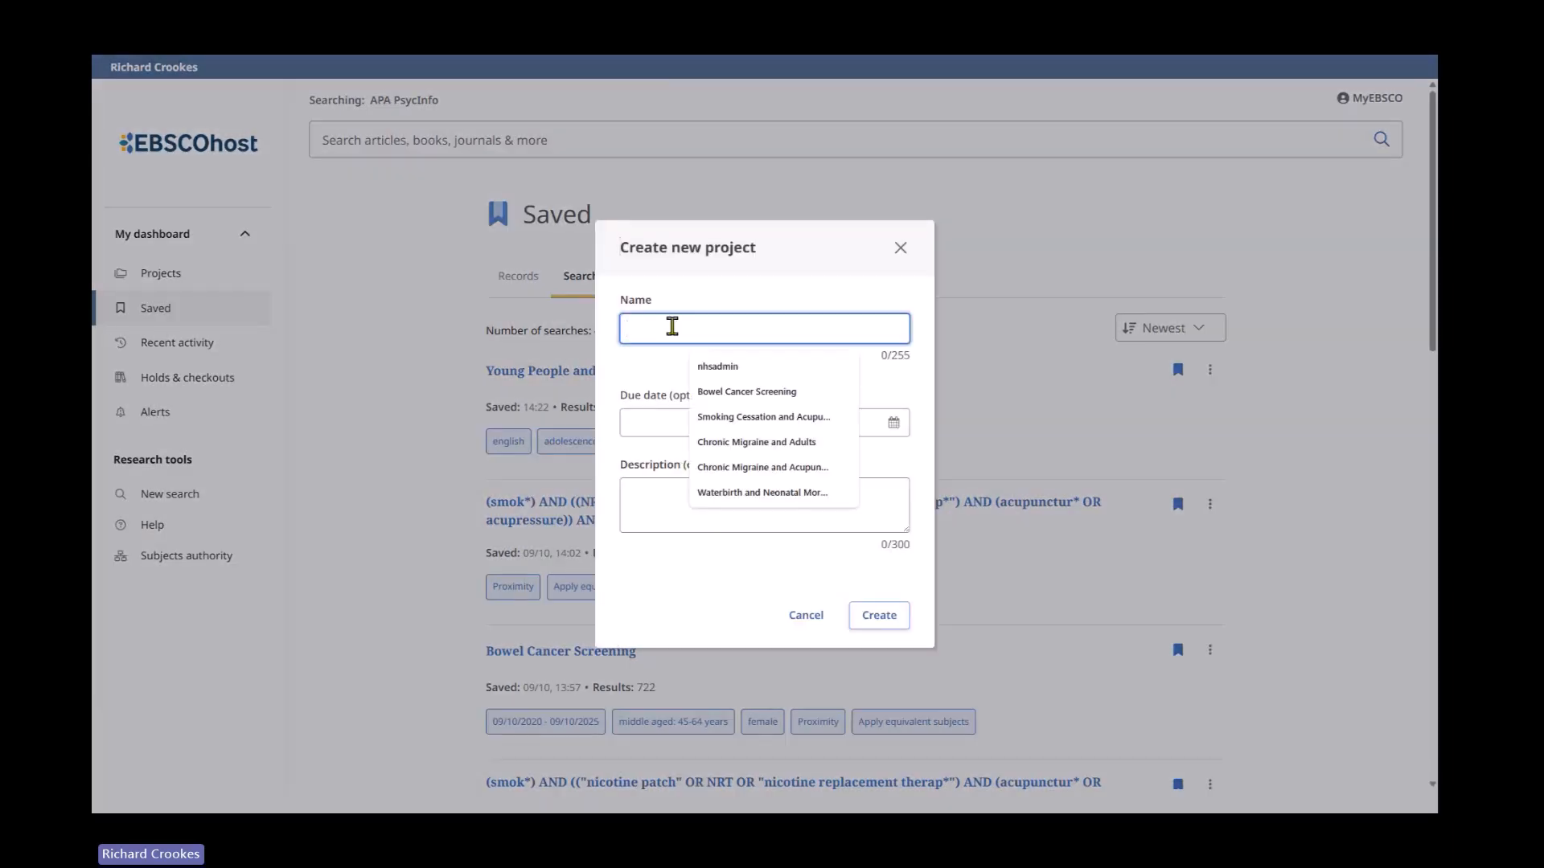
{"action": "type", "text": "Young"}
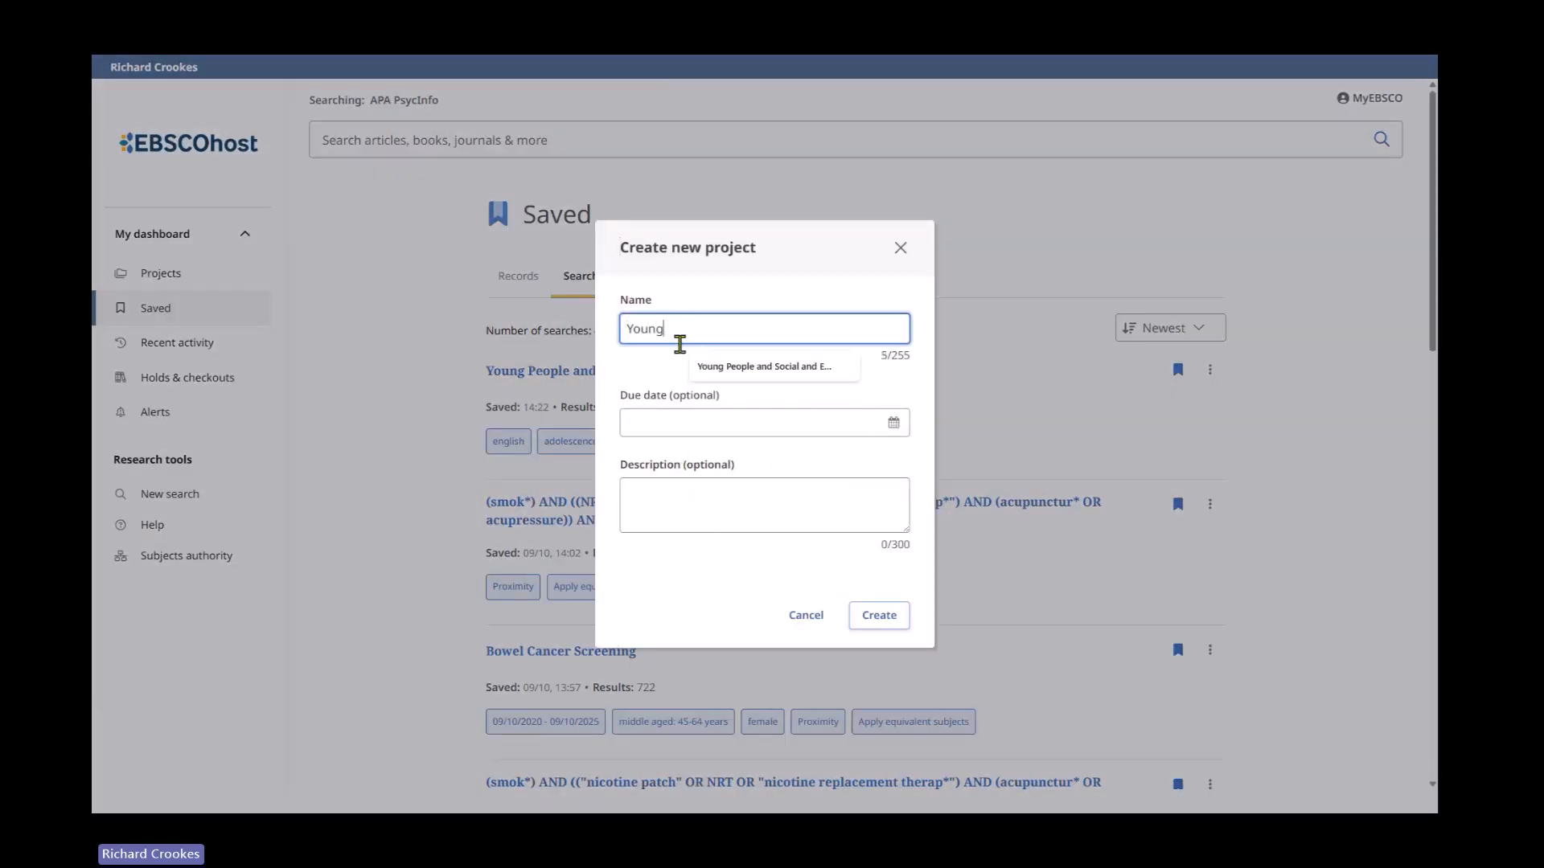
{"action": "left_click", "coordinate": [764, 367]}
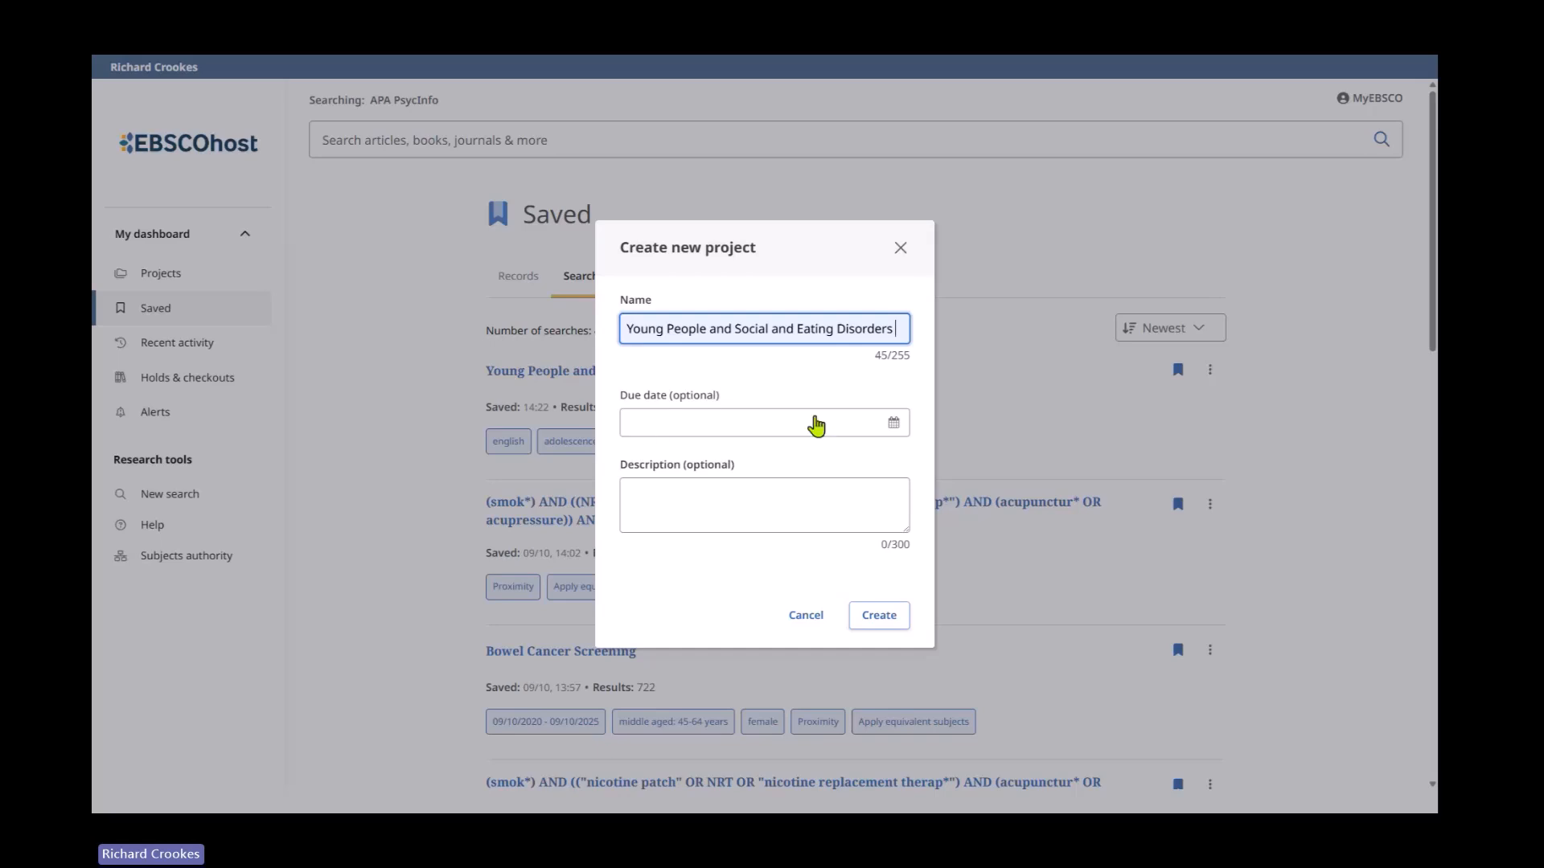
Set the new project's due date to 01/12/2025, leave the description empty, and create the project
{"action": "left_click", "coordinate": [729, 431]}
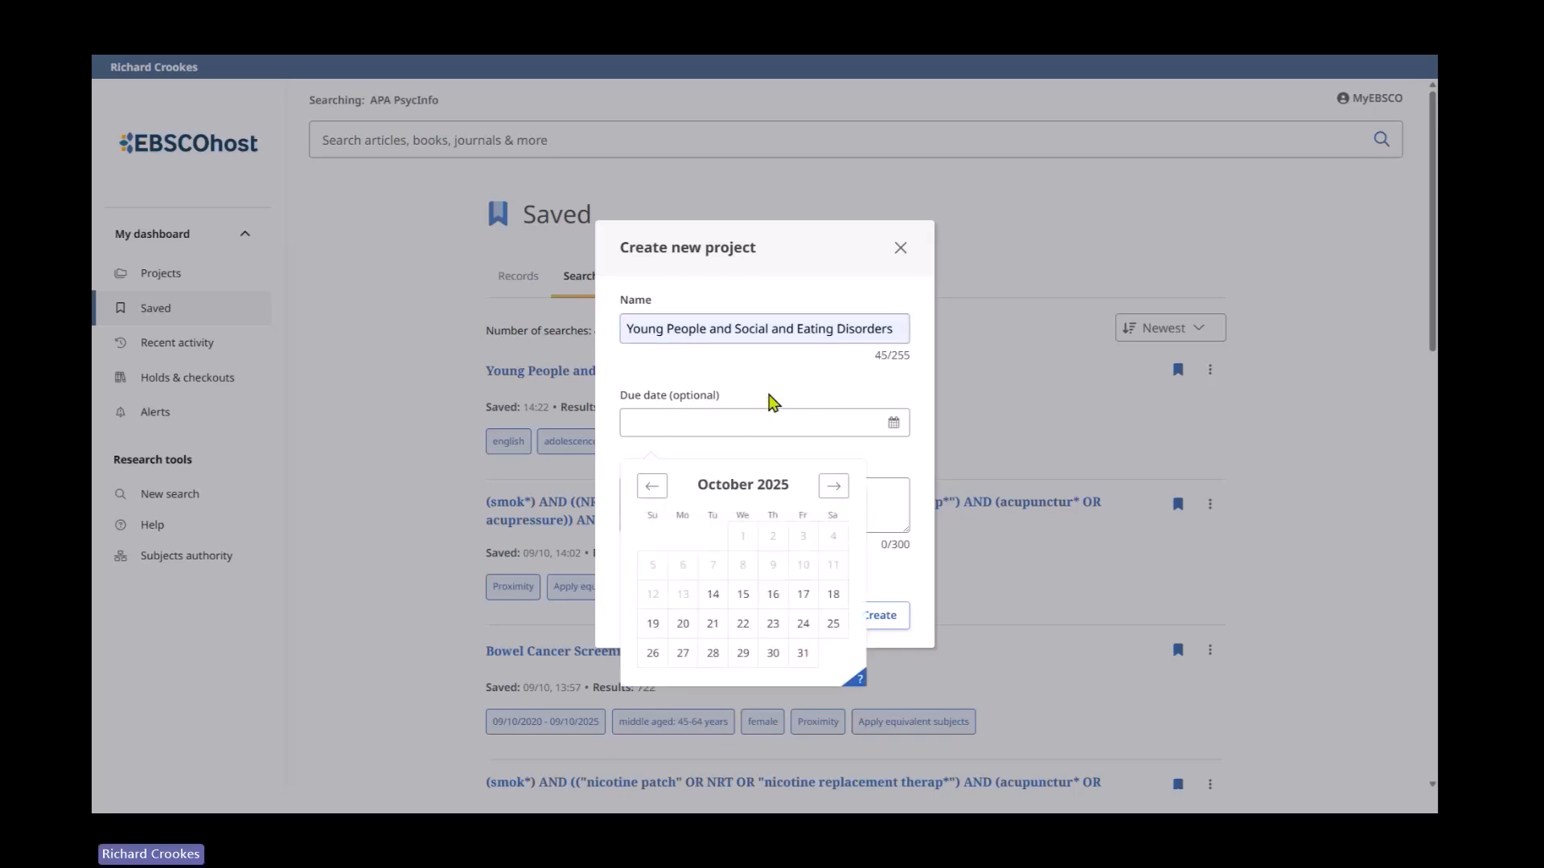
{"action": "left_click", "coordinate": [772, 400]}
{"action": "left_click", "coordinate": [772, 400]}
{"action": "left_click", "coordinate": [832, 487]}
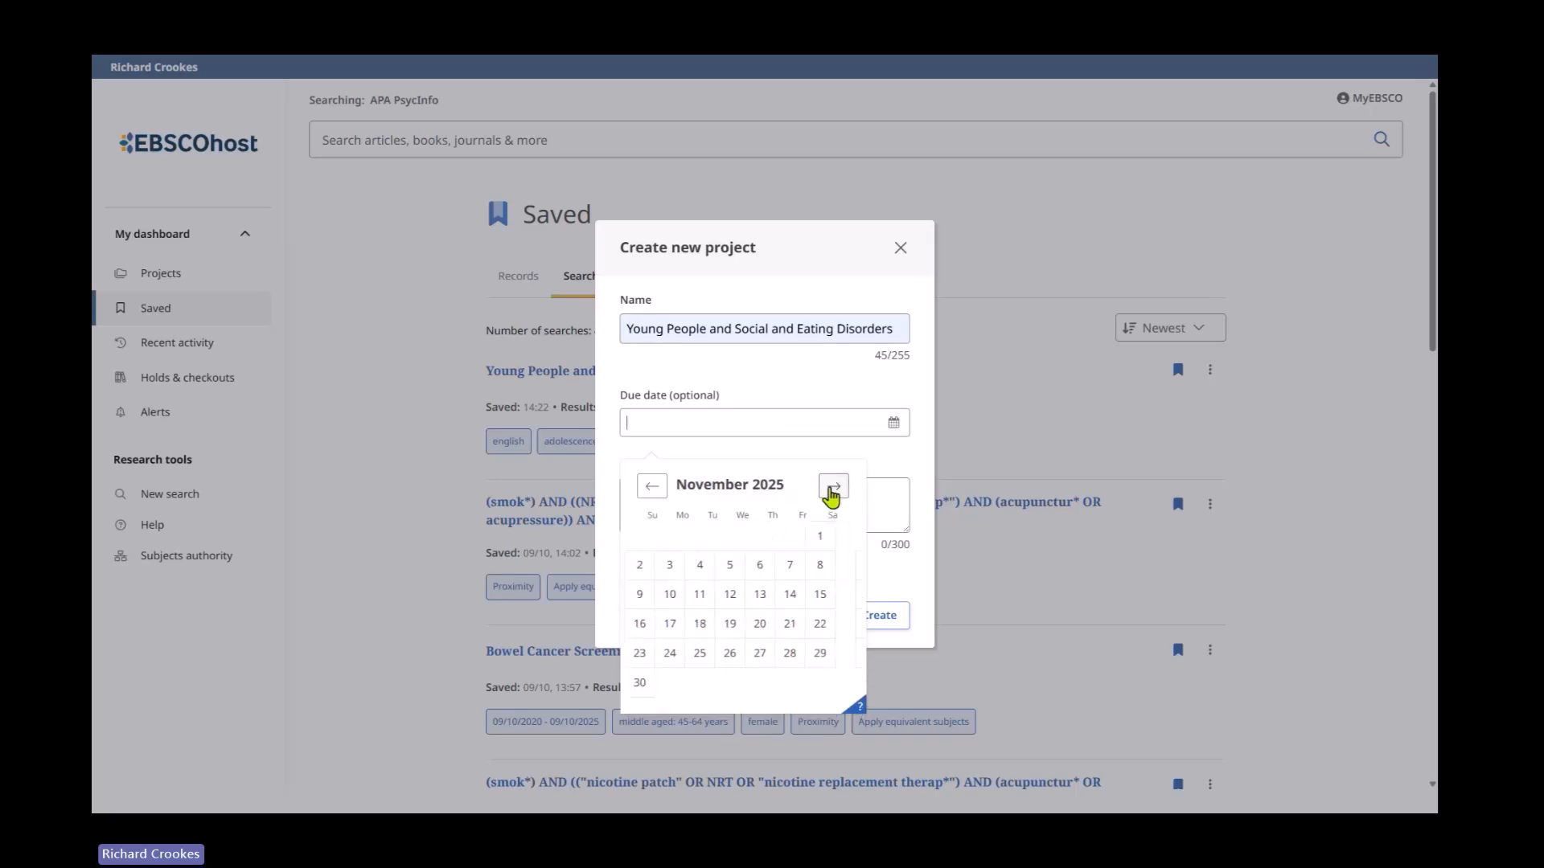
{"action": "left_click", "coordinate": [833, 486]}
{"action": "left_click", "coordinate": [682, 540]}
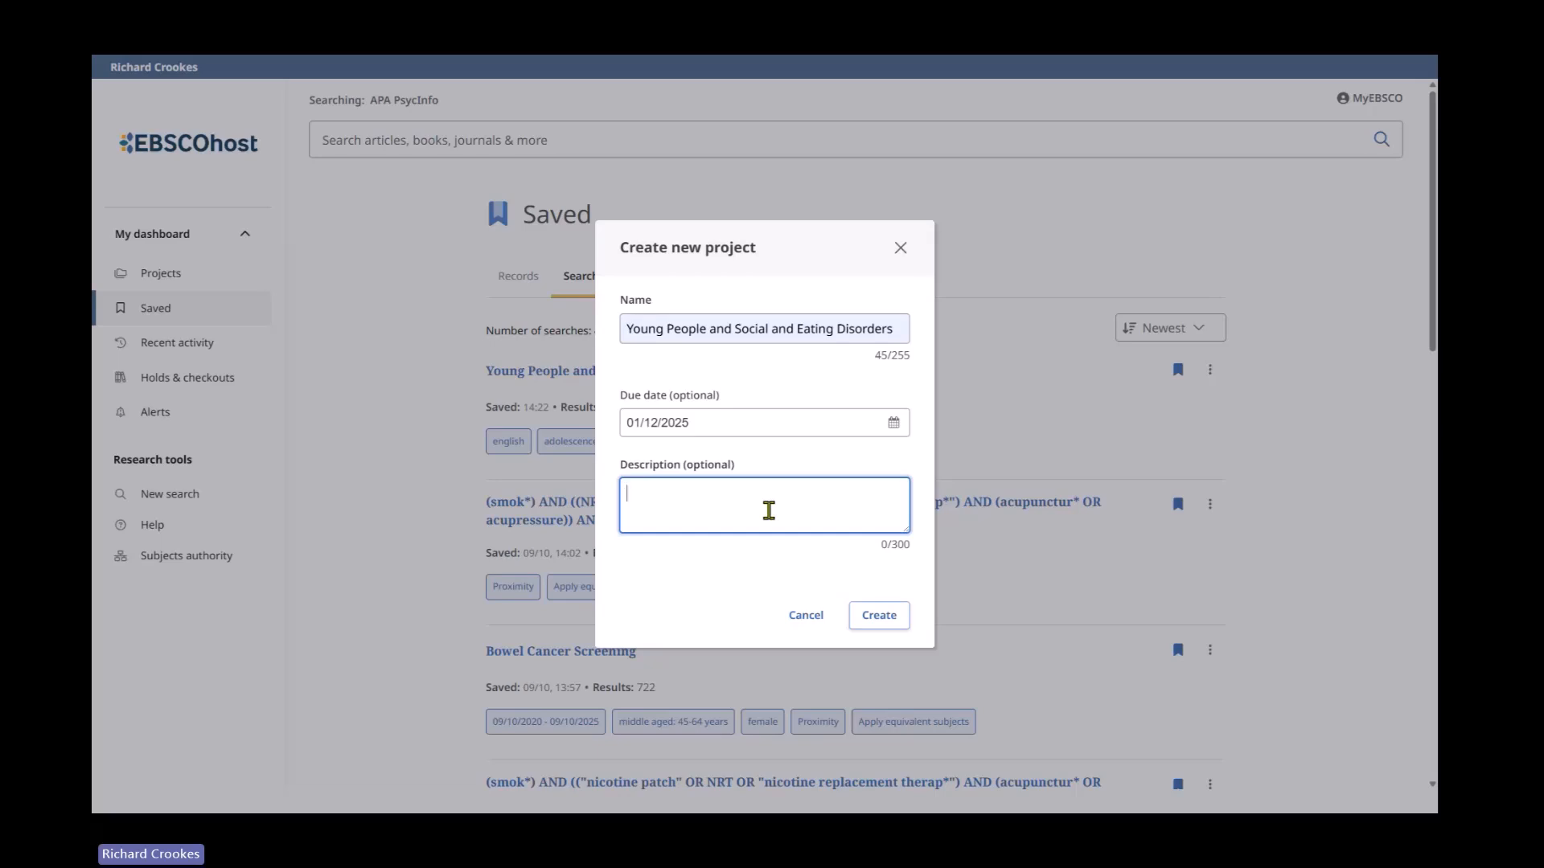
{"action": "left_click", "coordinate": [879, 619]}
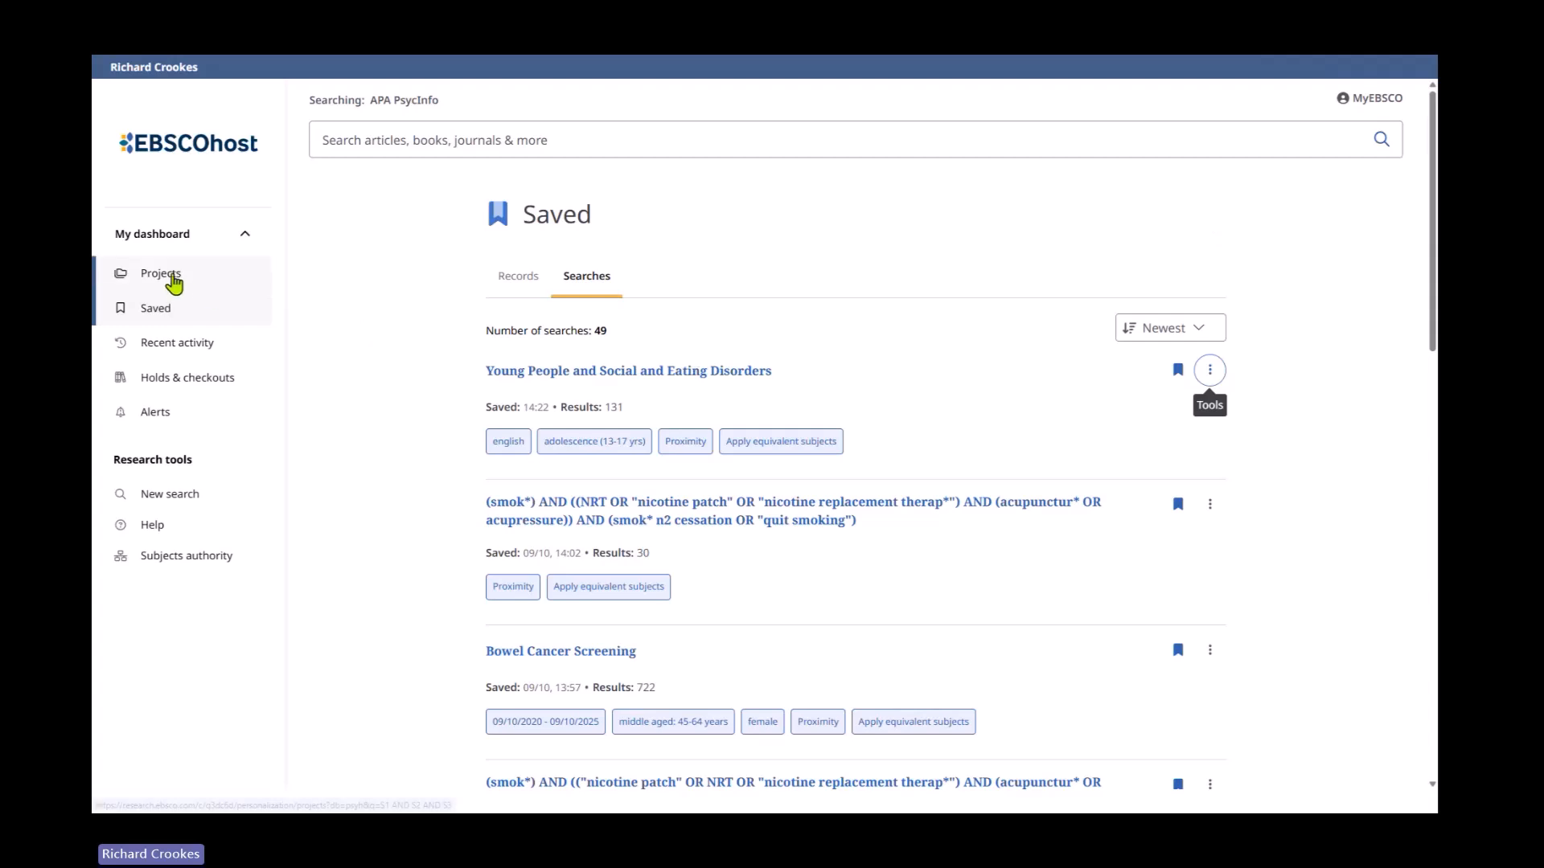
Open the project Young People and Social and Eating Disorders and check its searches, the actions available for the search, and its records
{"action": "left_click", "coordinate": [171, 278]}
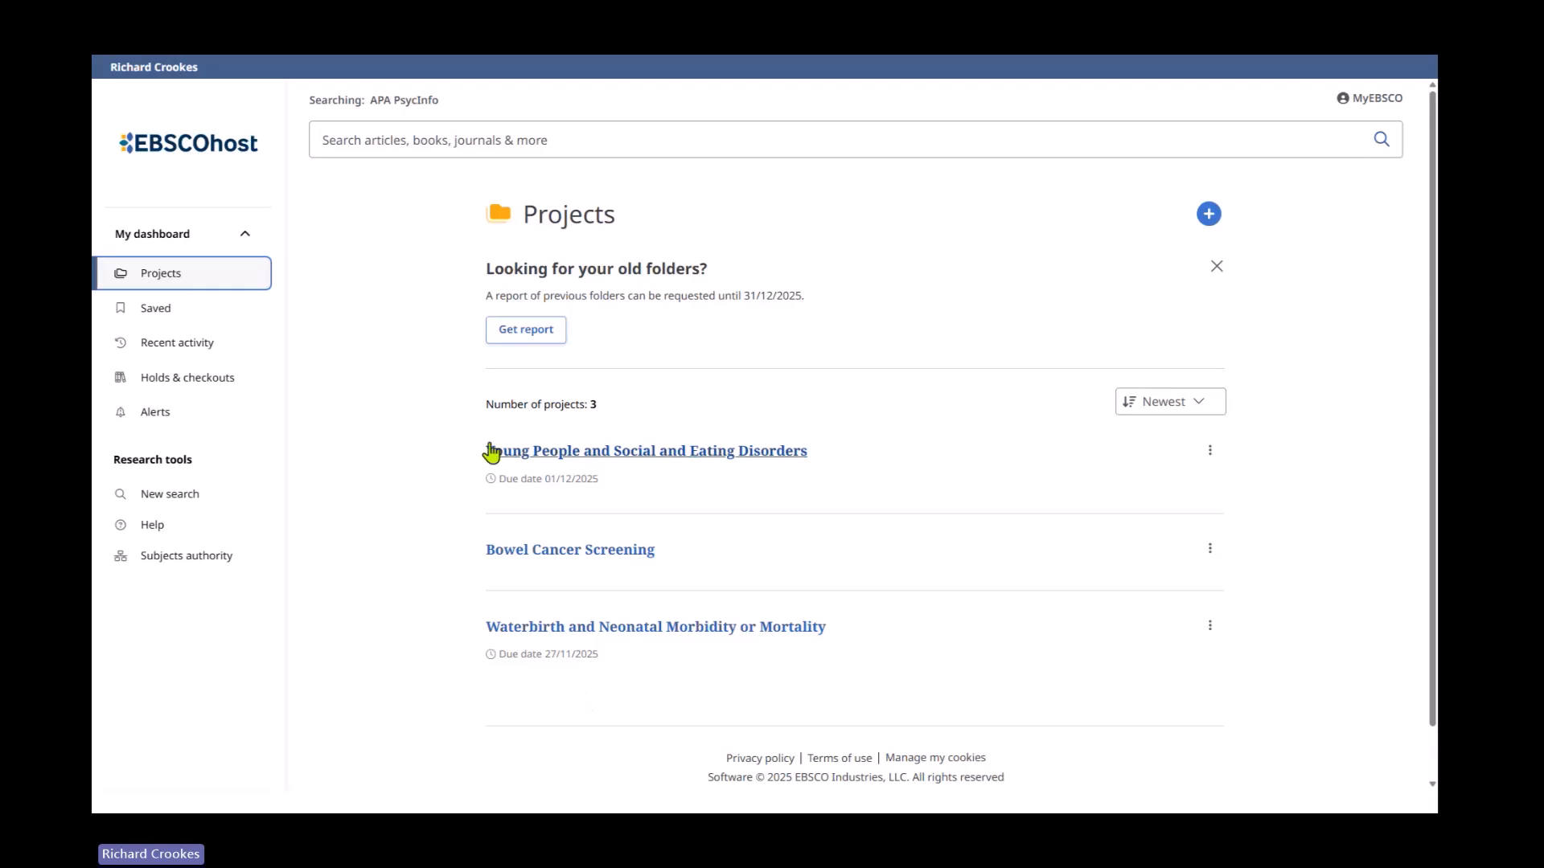
{"action": "left_click", "coordinate": [580, 452]}
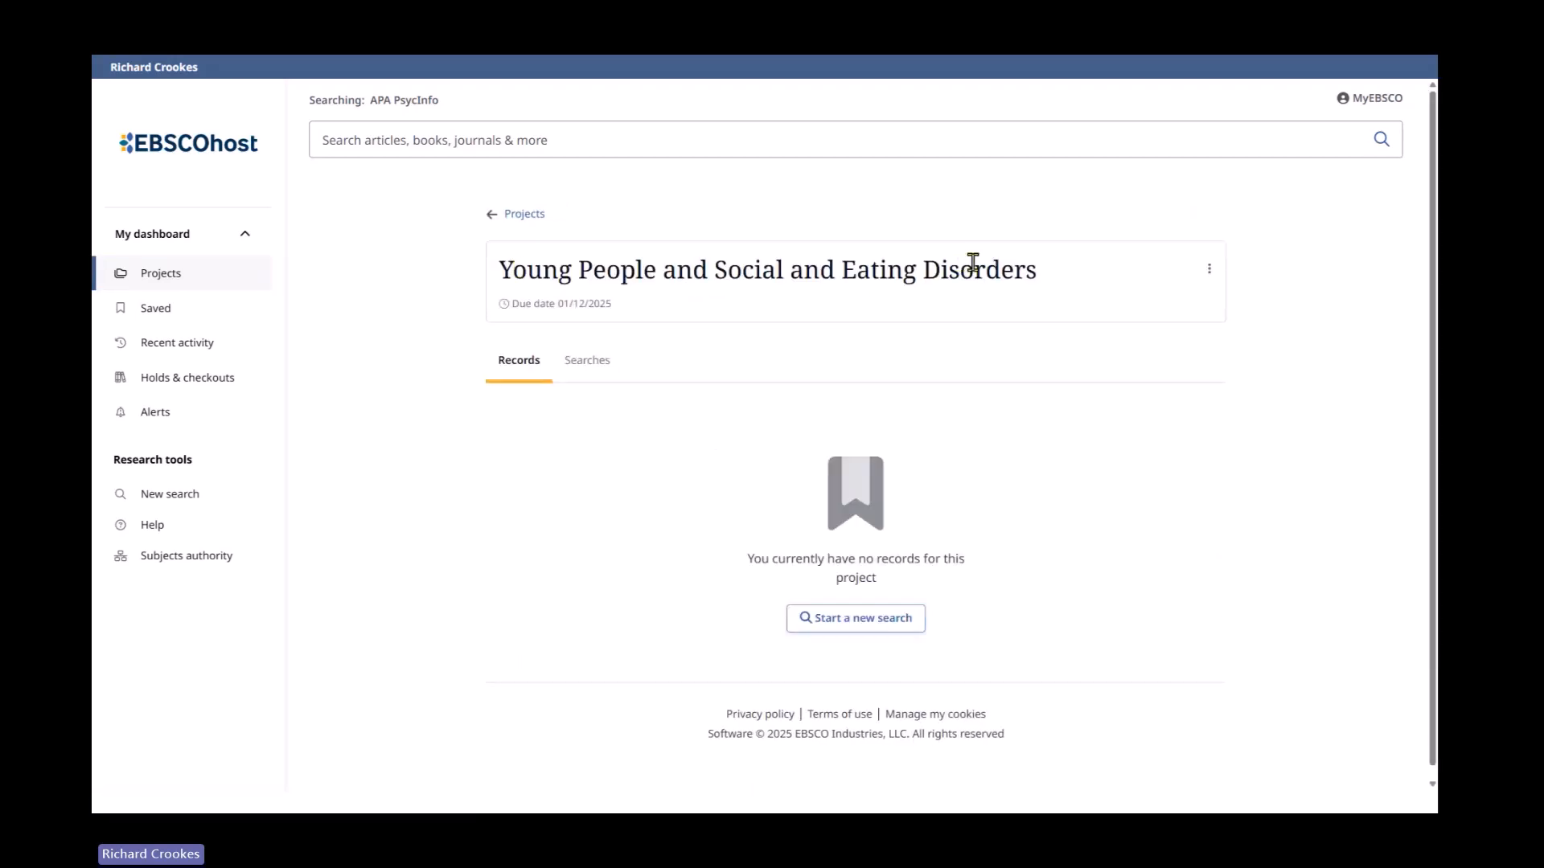
{"action": "left_click", "coordinate": [583, 368]}
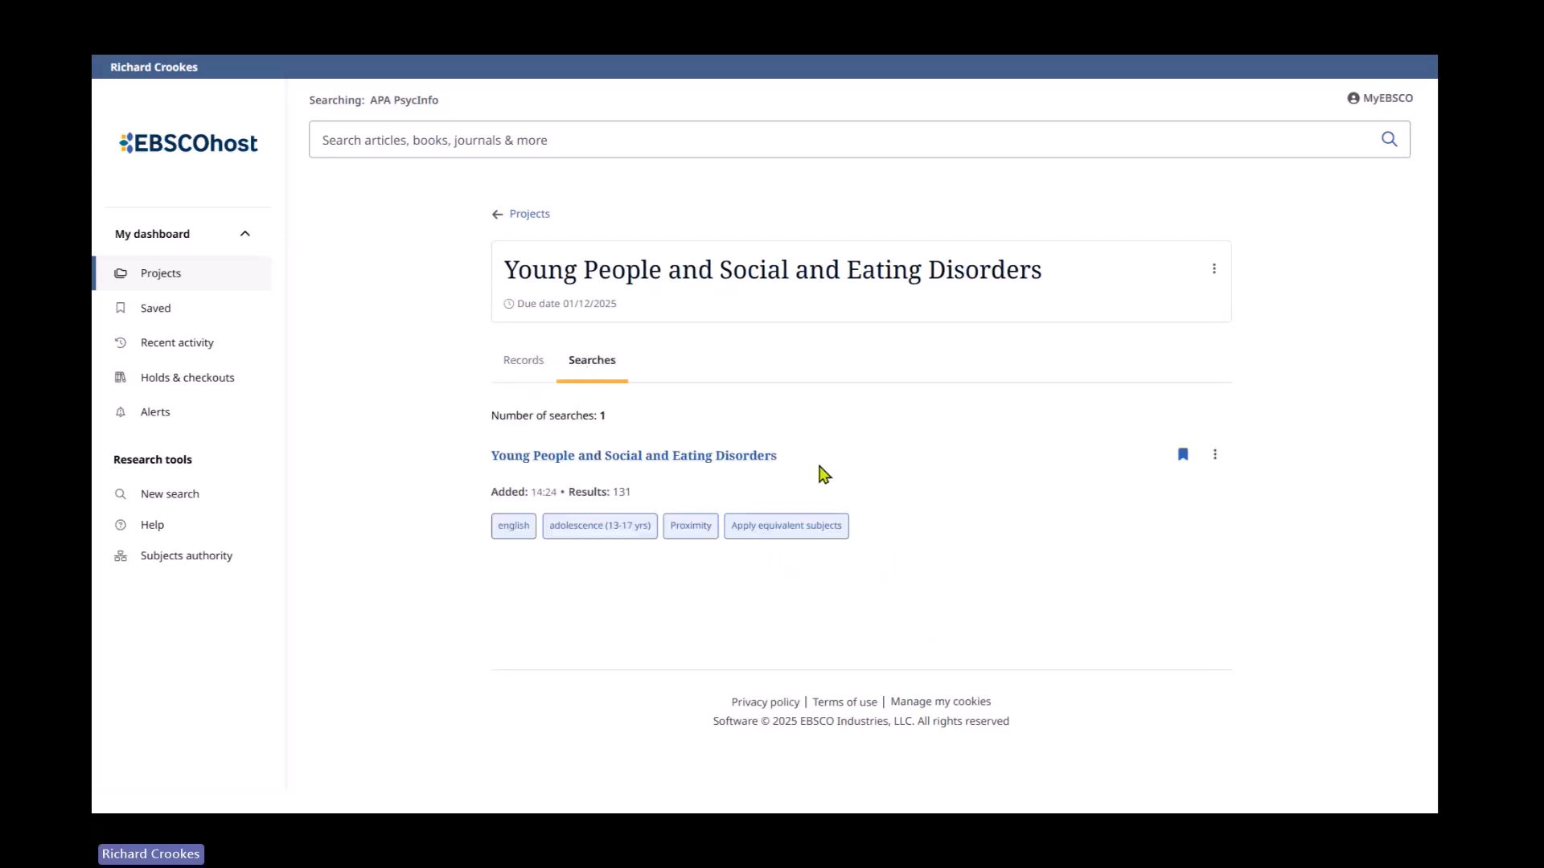
{"action": "left_click", "coordinate": [1215, 455]}
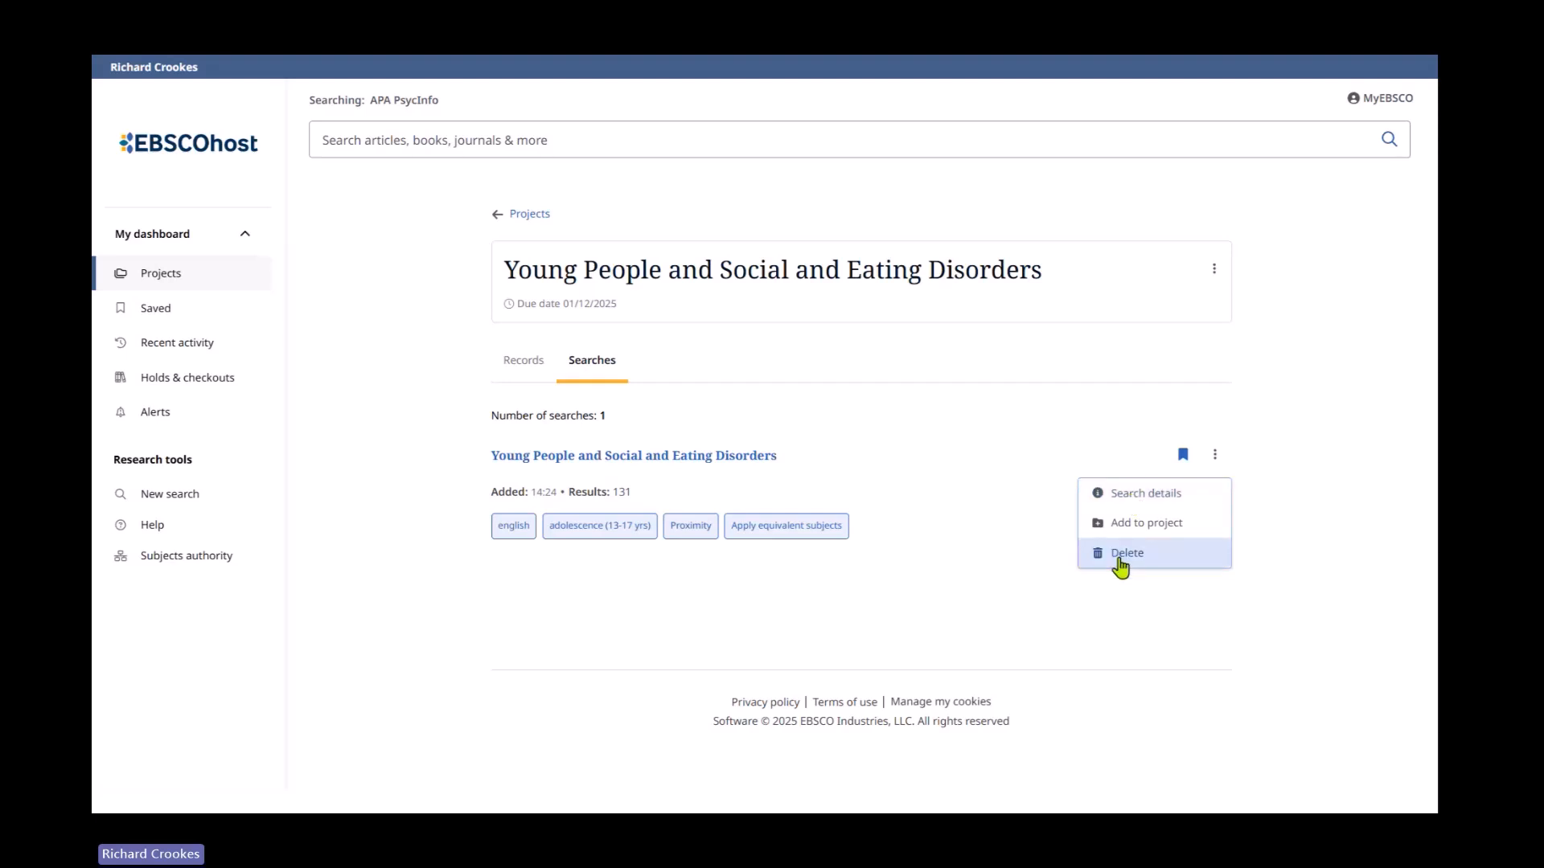
{"action": "left_click", "coordinate": [523, 364]}
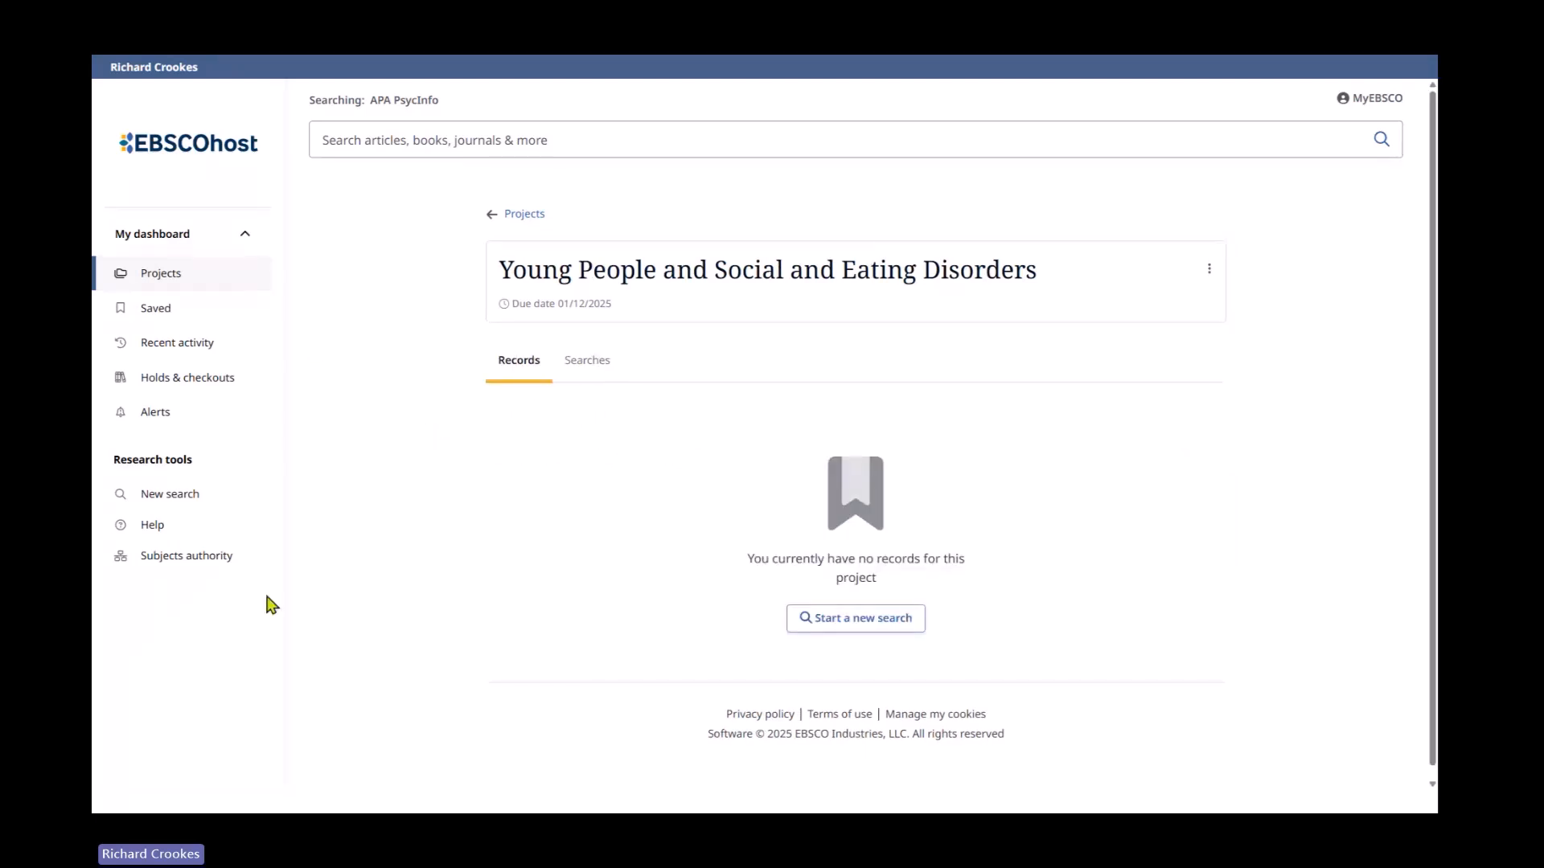
Reopen the results of search S6 from the recent activity and bookmark the first two records
{"action": "left_click", "coordinate": [198, 351]}
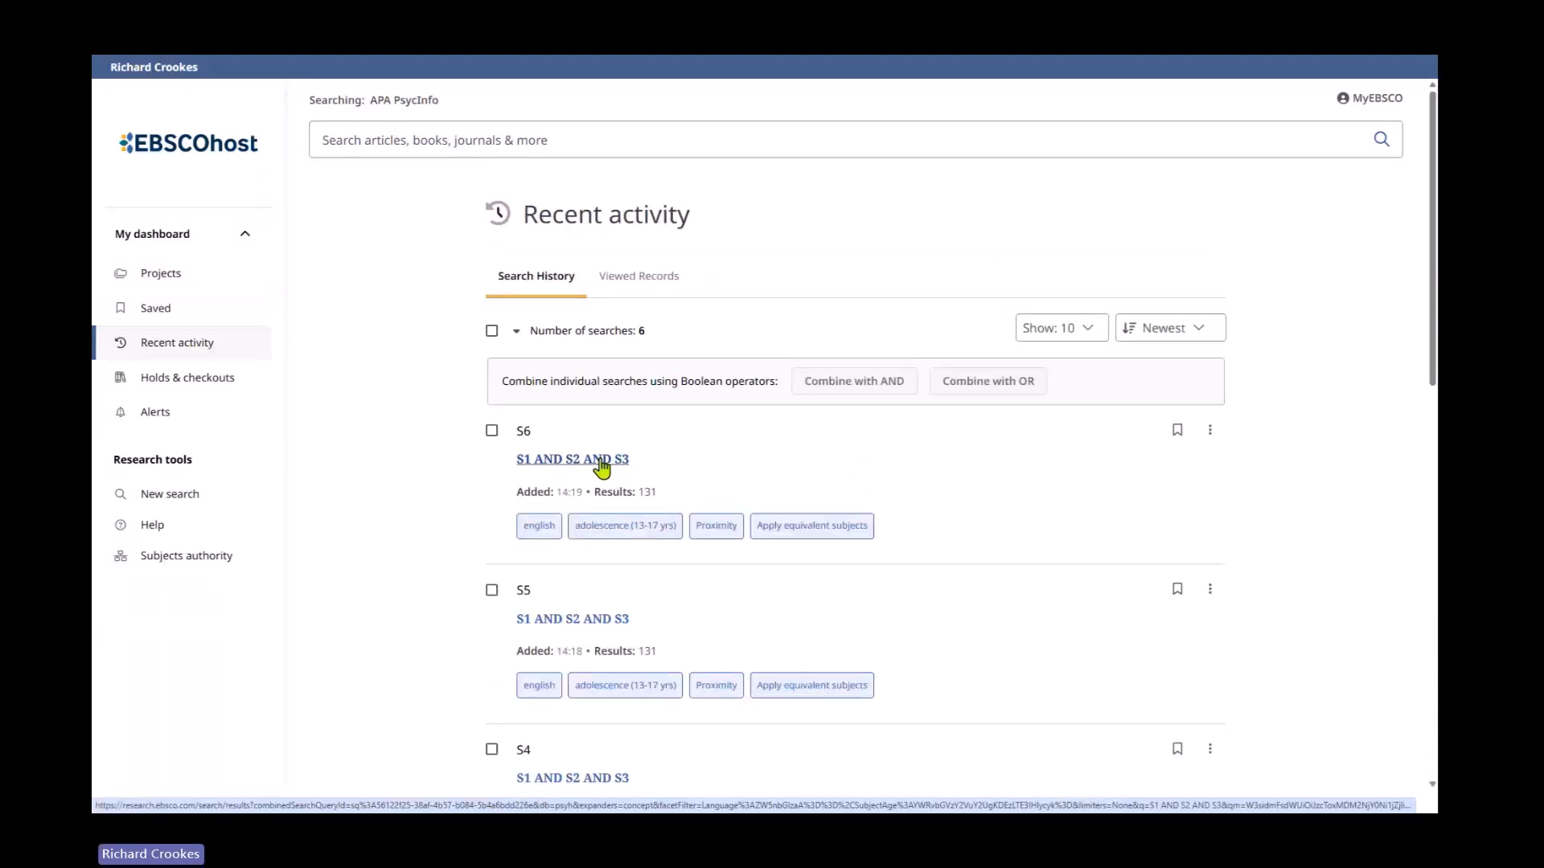
{"action": "left_click", "coordinate": [605, 465]}
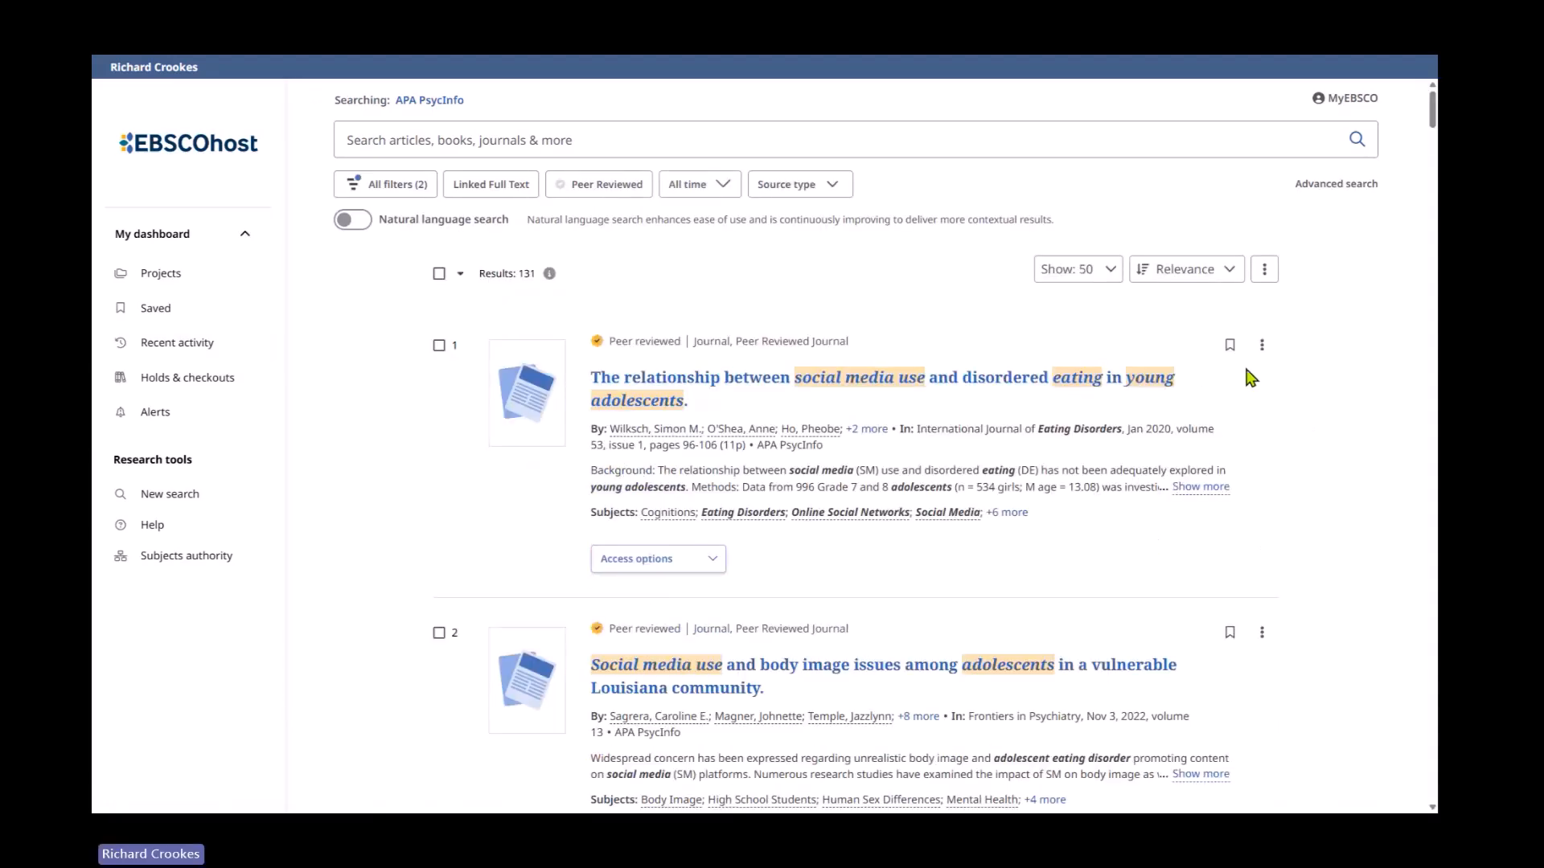
{"action": "left_click", "coordinate": [1232, 346]}
{"action": "left_click", "coordinate": [1231, 635]}
Select all 50 records on the results page and download their metadata in MSWORD format as EBSCO-Metadata-14_10_2025
{"action": "left_click", "coordinate": [460, 275]}
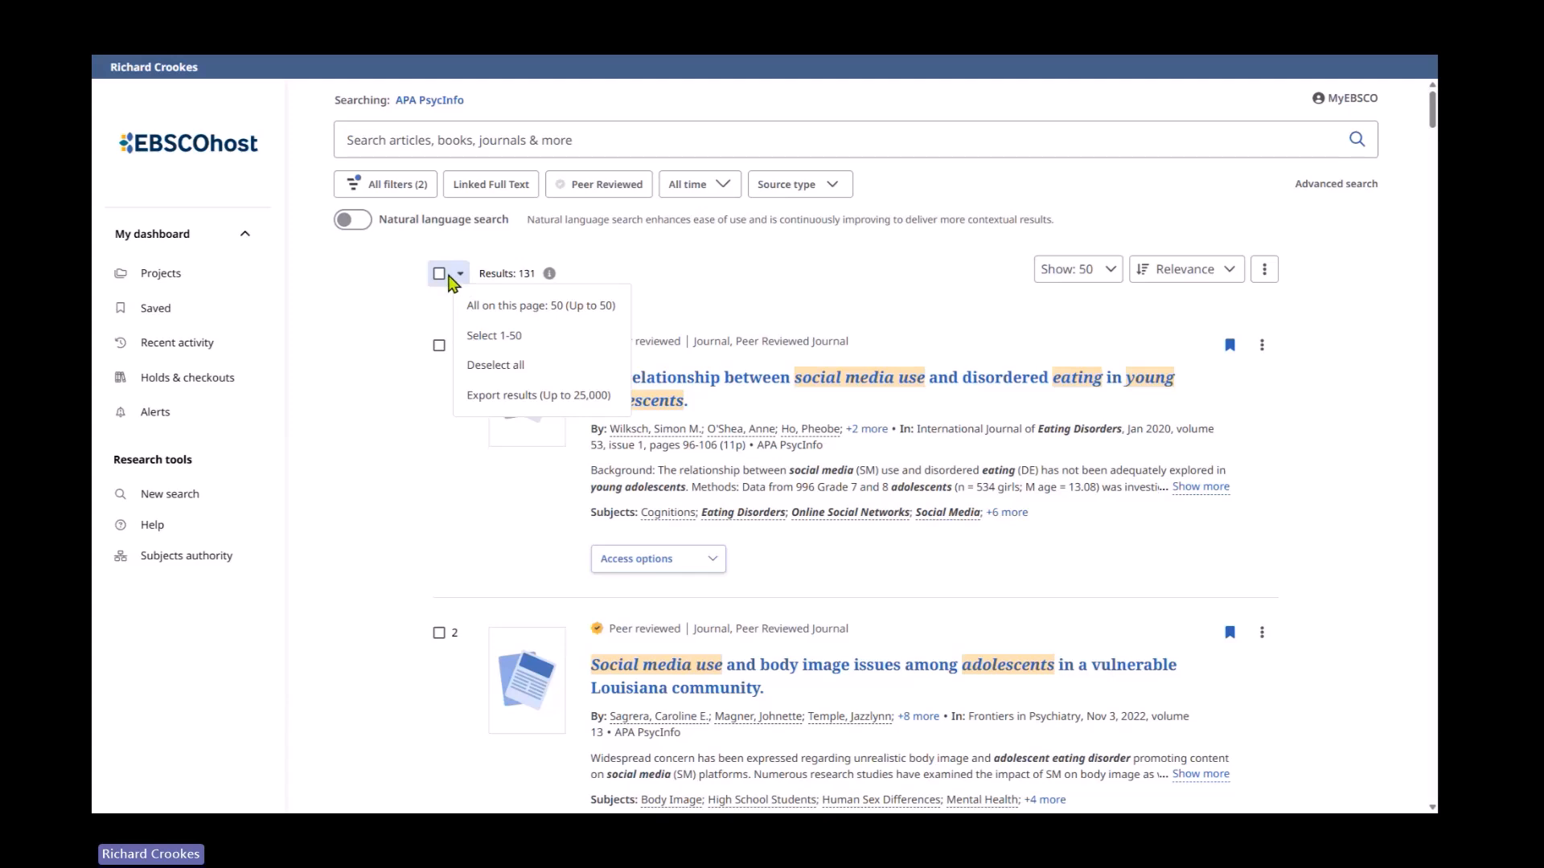
{"action": "left_click", "coordinate": [484, 306]}
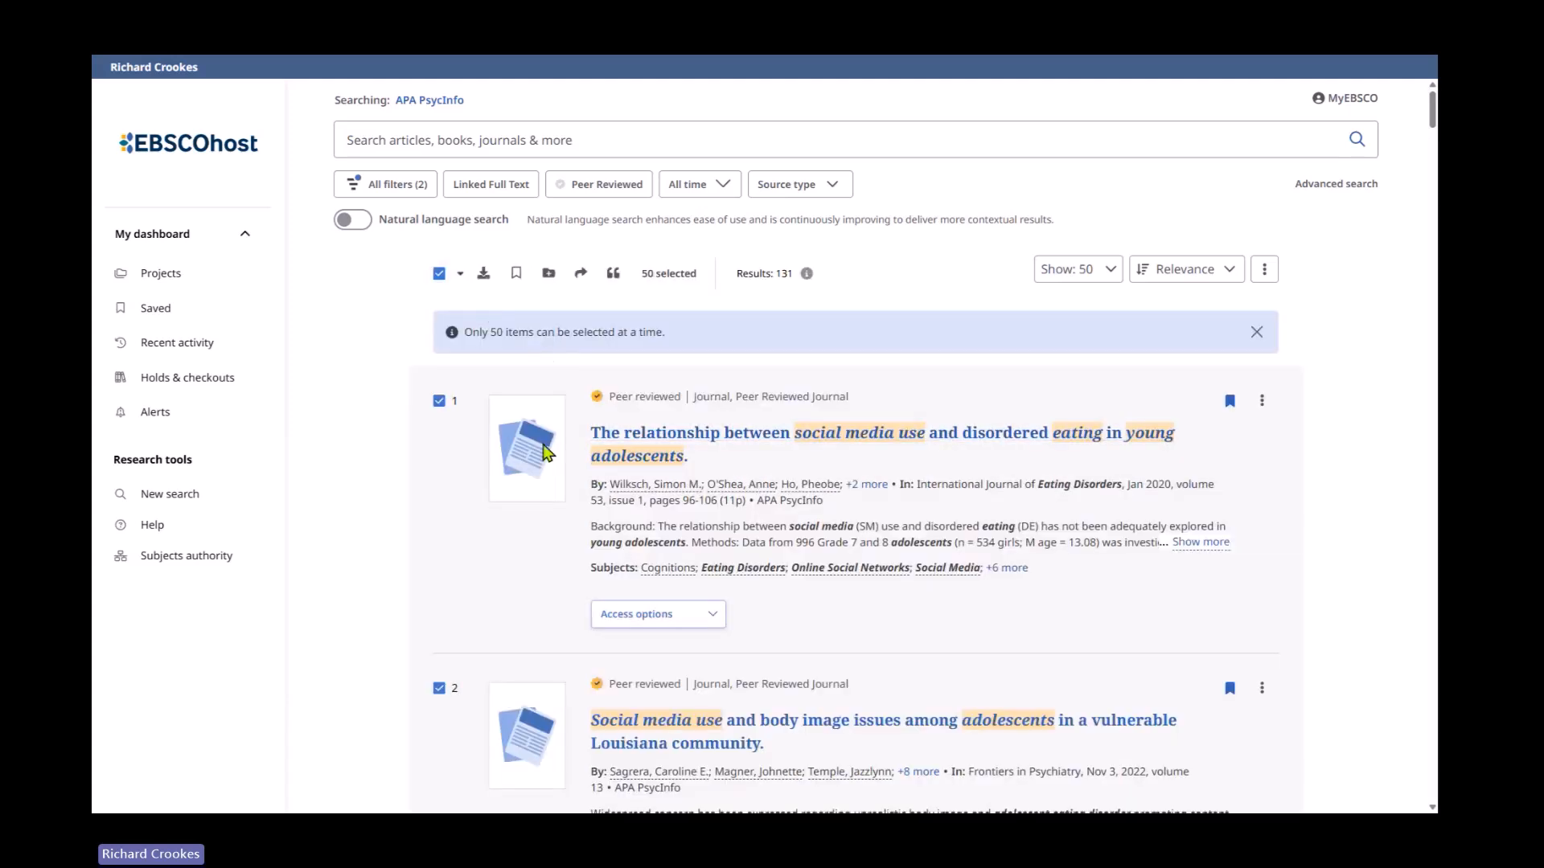
{"action": "left_click", "coordinate": [484, 274]}
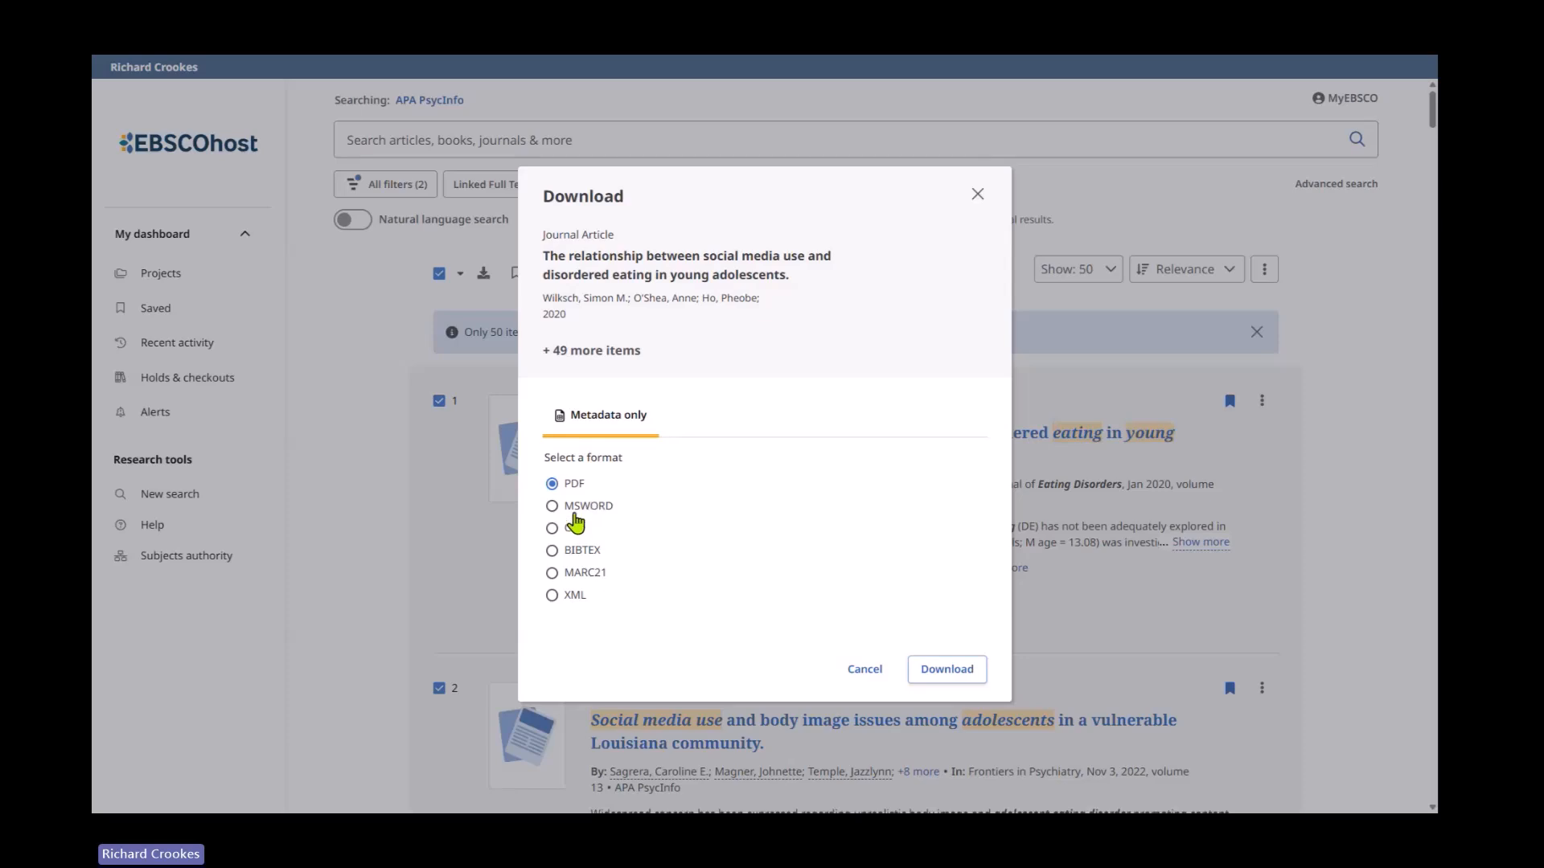
{"action": "left_click", "coordinate": [573, 512]}
{"action": "left_click", "coordinate": [949, 670]}
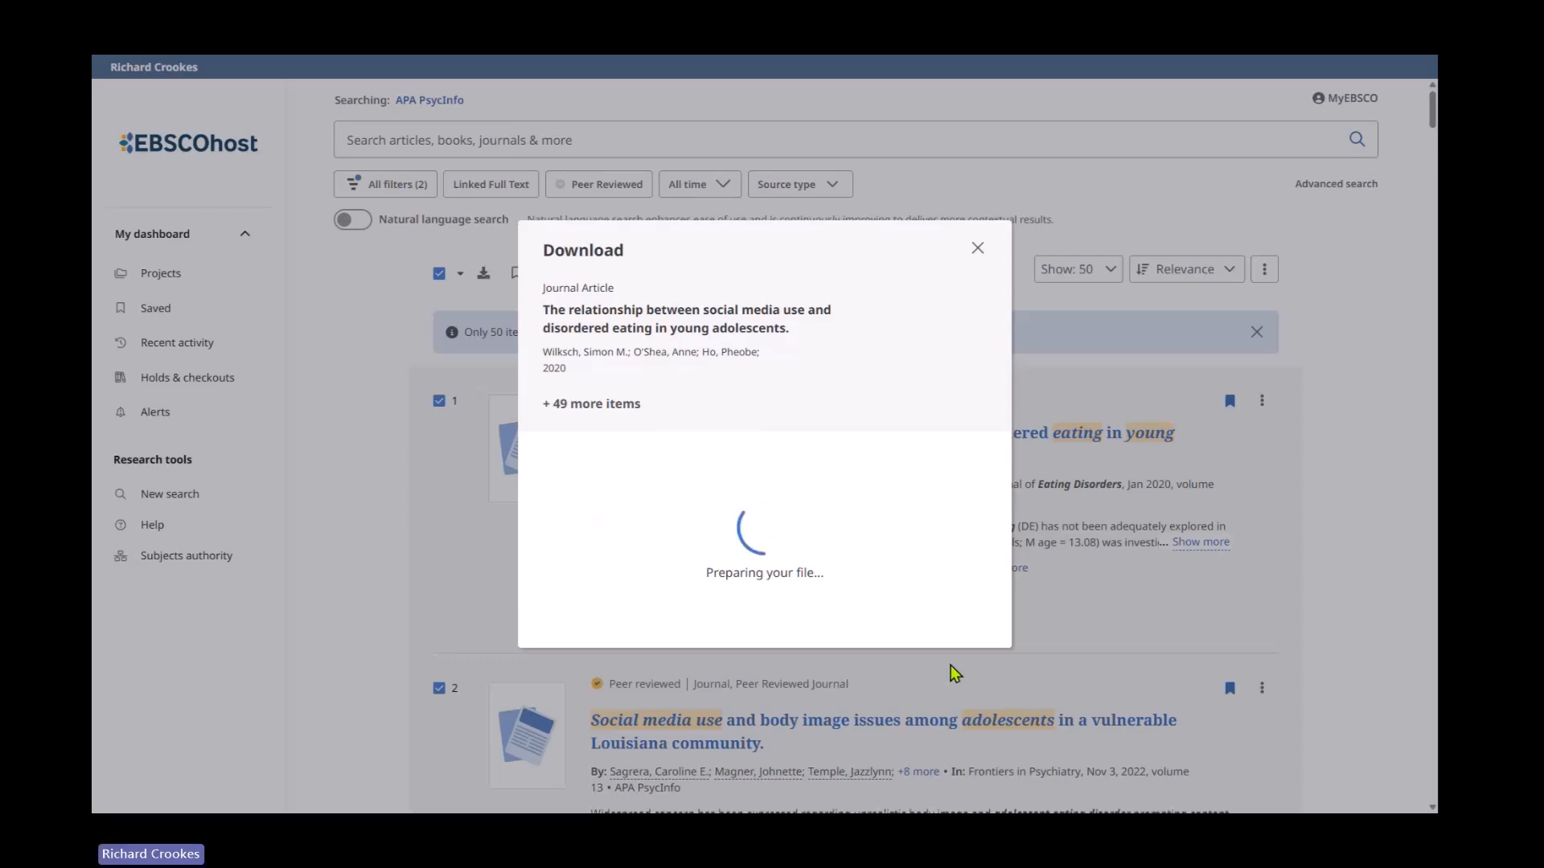
{"action": "left_click", "coordinate": [947, 685]}
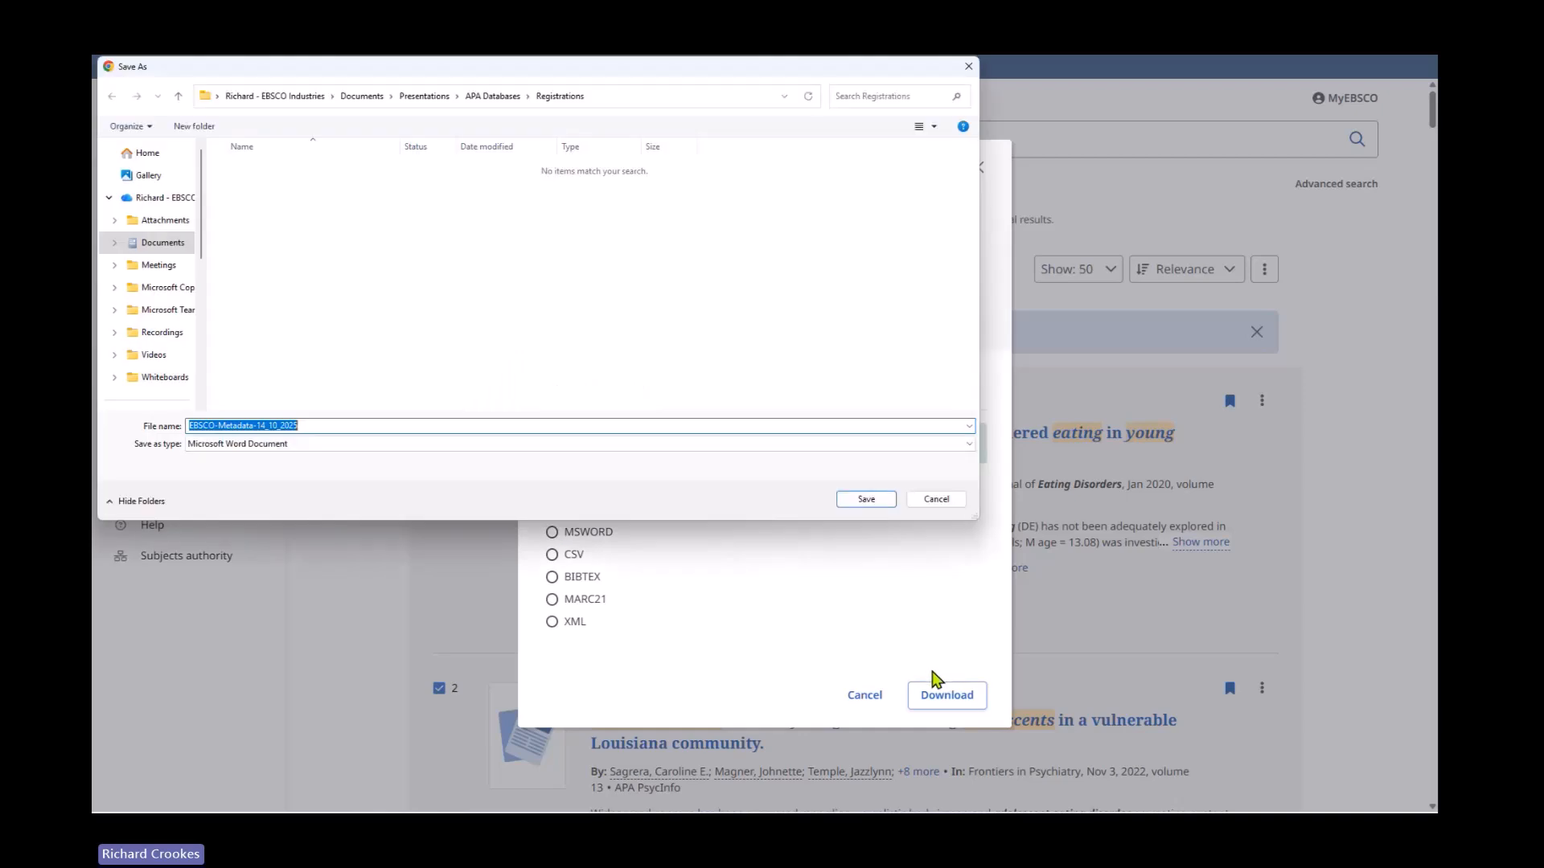
{"action": "left_click", "coordinate": [869, 500]}
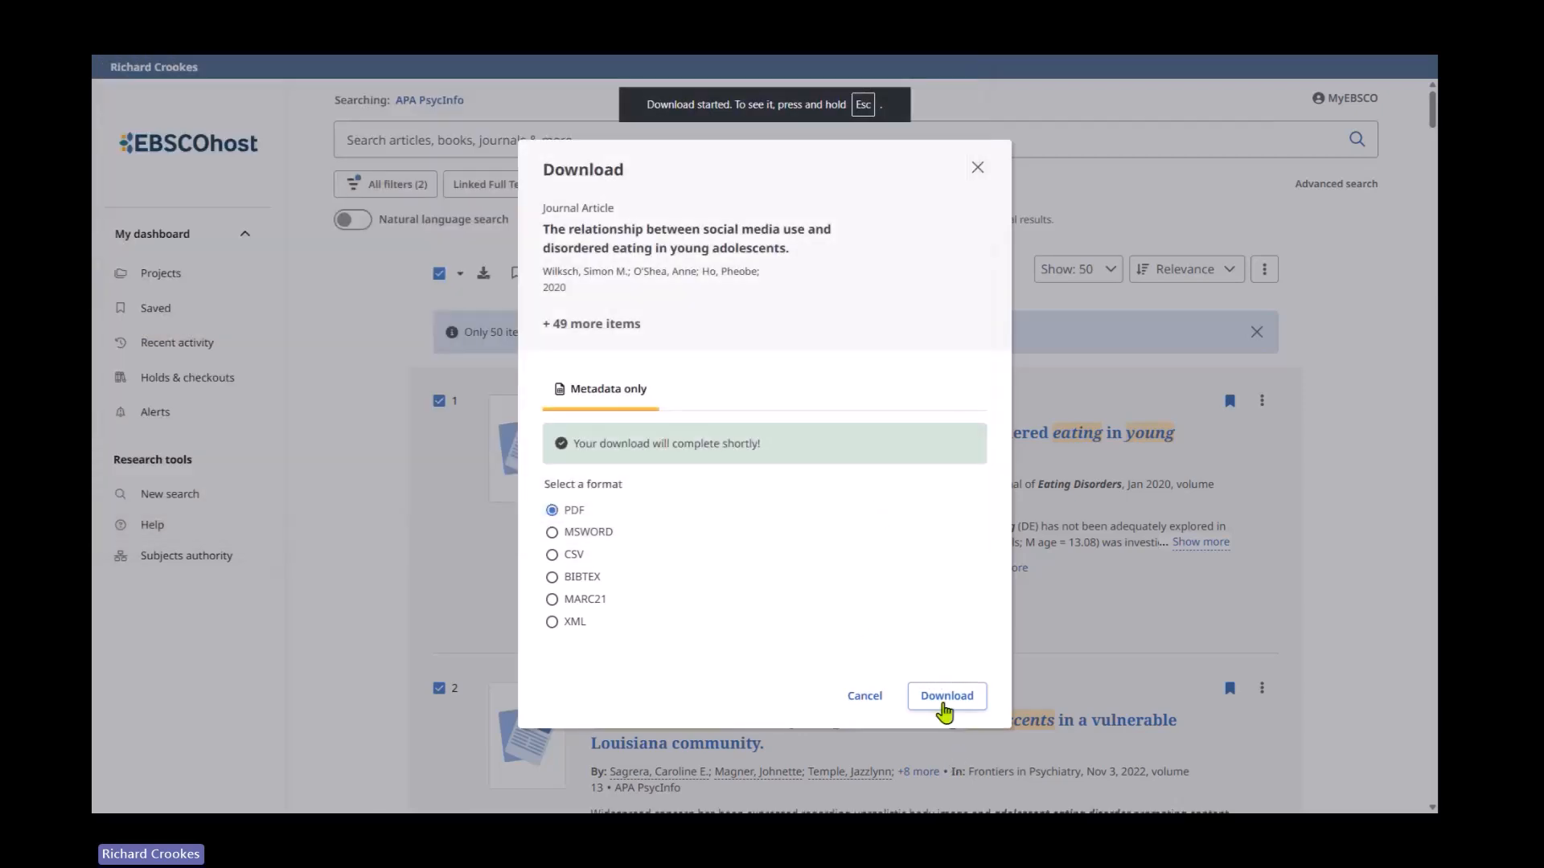
Download the metadata of the selected records as a PDF named EBSCO-Metadata-14_10_2025
{"action": "left_click", "coordinate": [946, 708]}
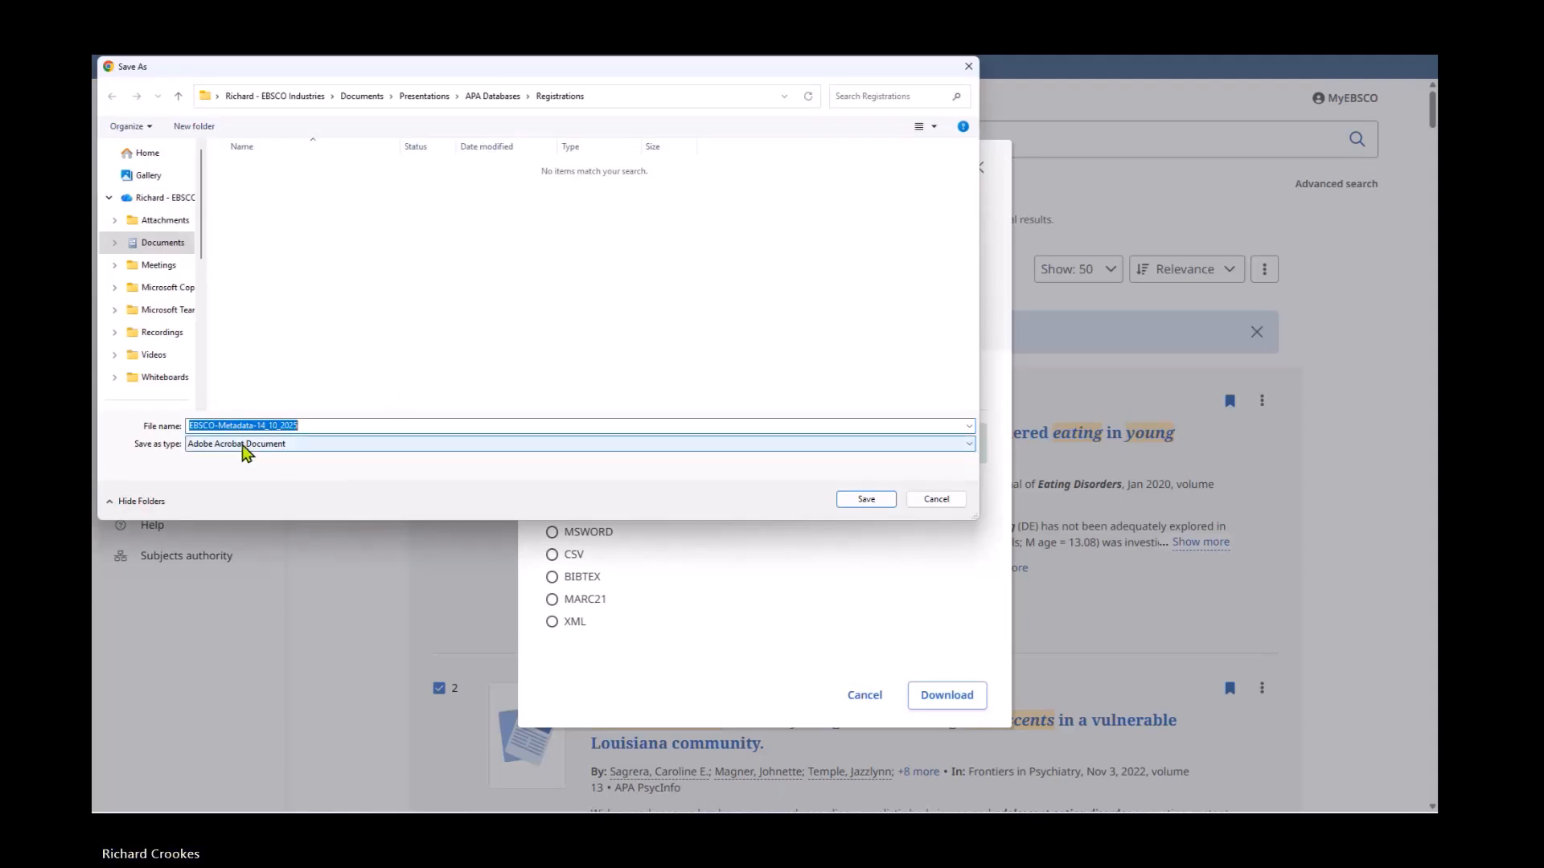
{"action": "left_click", "coordinate": [877, 501]}
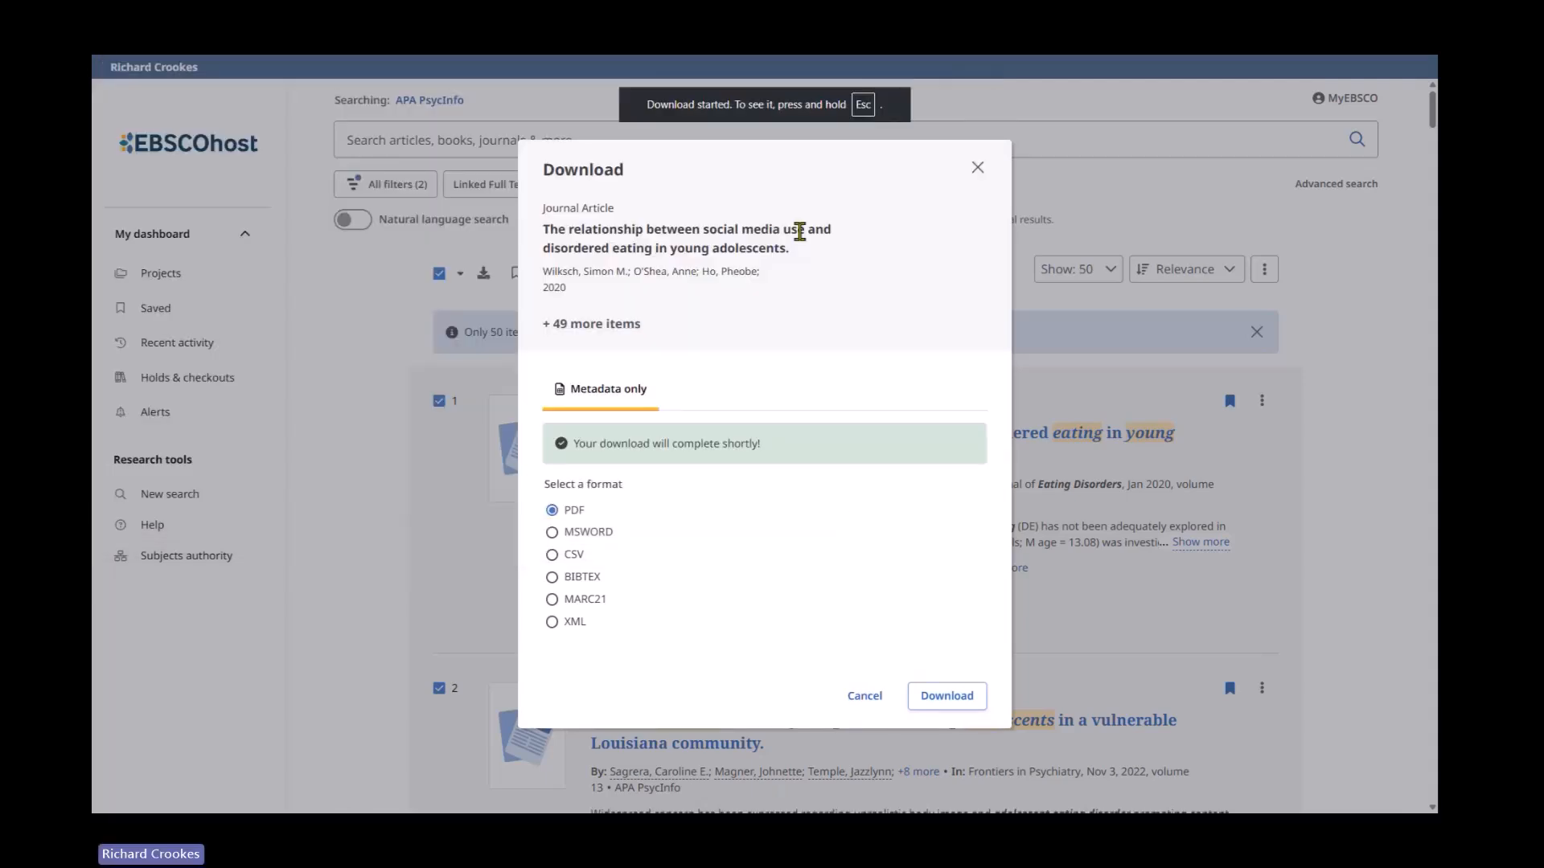
Open the downloaded EBSCO-Metadata-14_10_2025.docx in Word and look through its contents list and the first record's metadata
{"action": "left_click", "coordinate": [764, 104]}
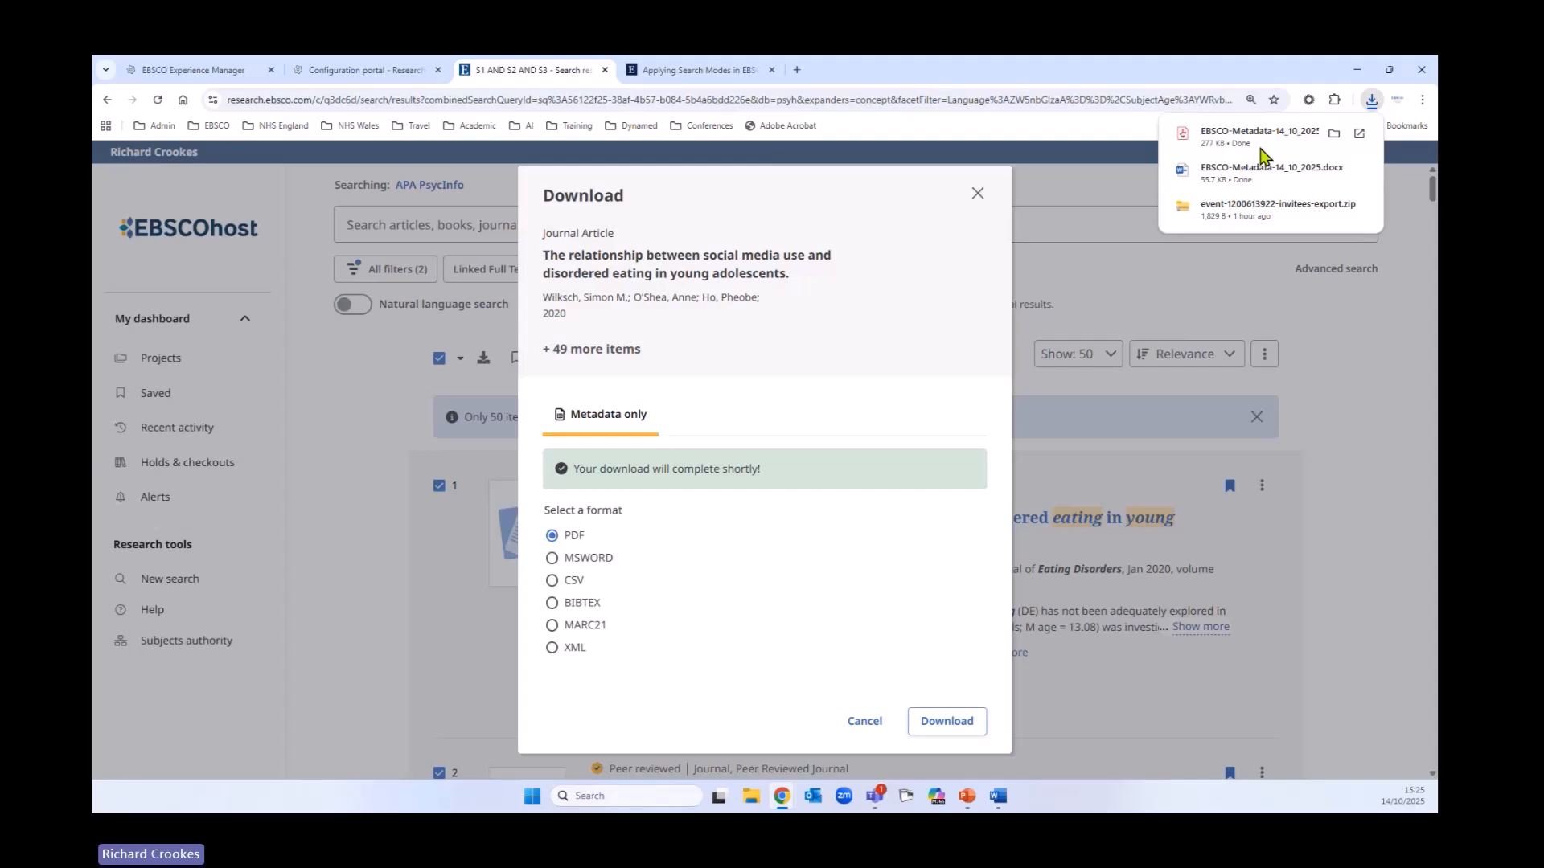
{"action": "left_click", "coordinate": [1335, 135]}
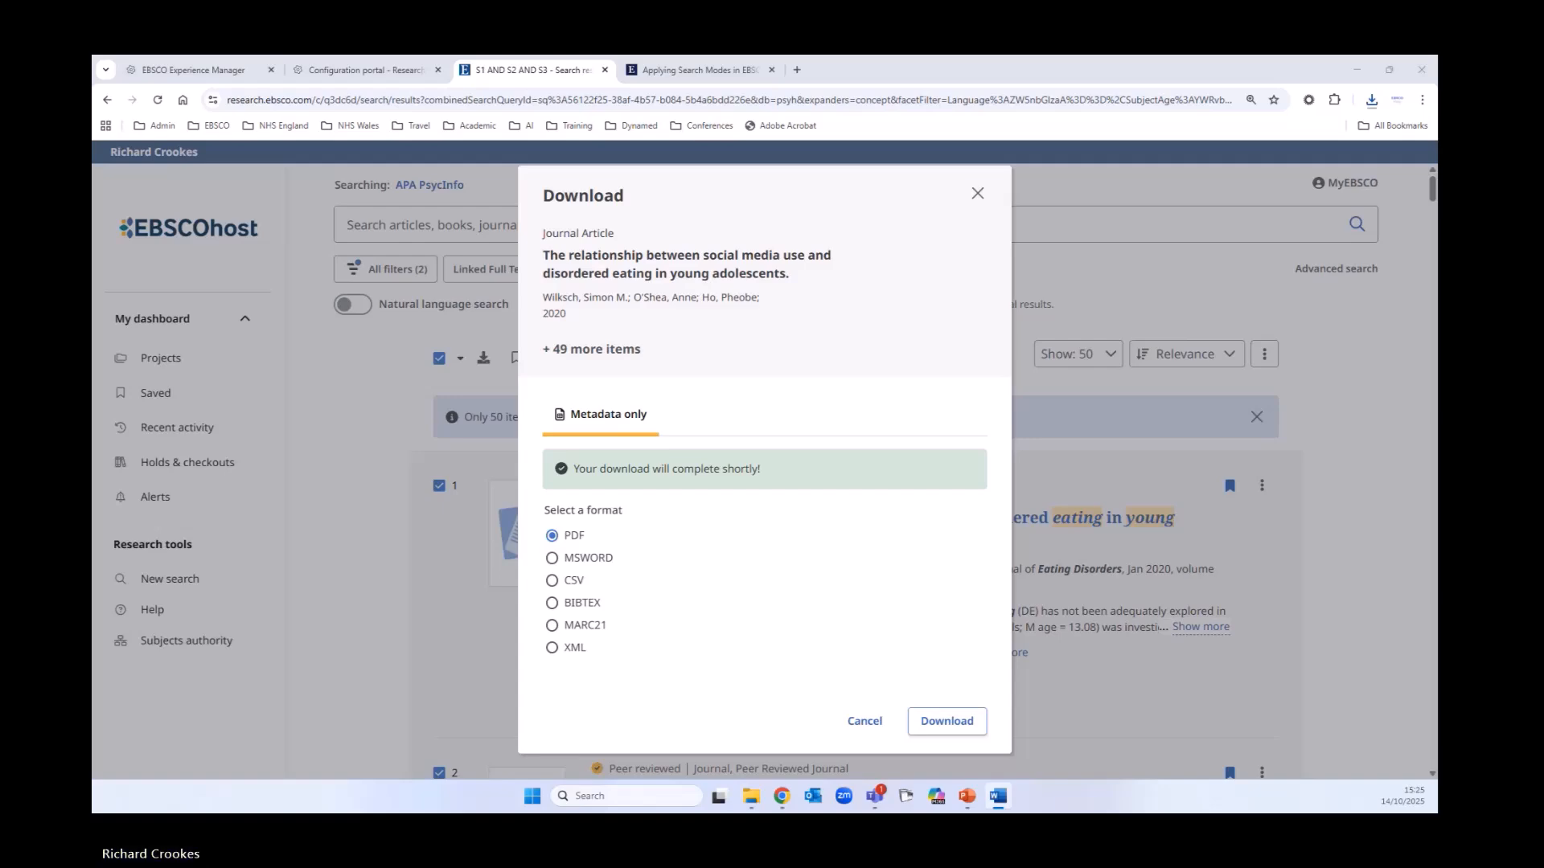
{"action": "left_click_drag", "start_coordinate": [1190, 121], "coordinate": [554, 165]}
{"action": "left_click", "coordinate": [1078, 160]}
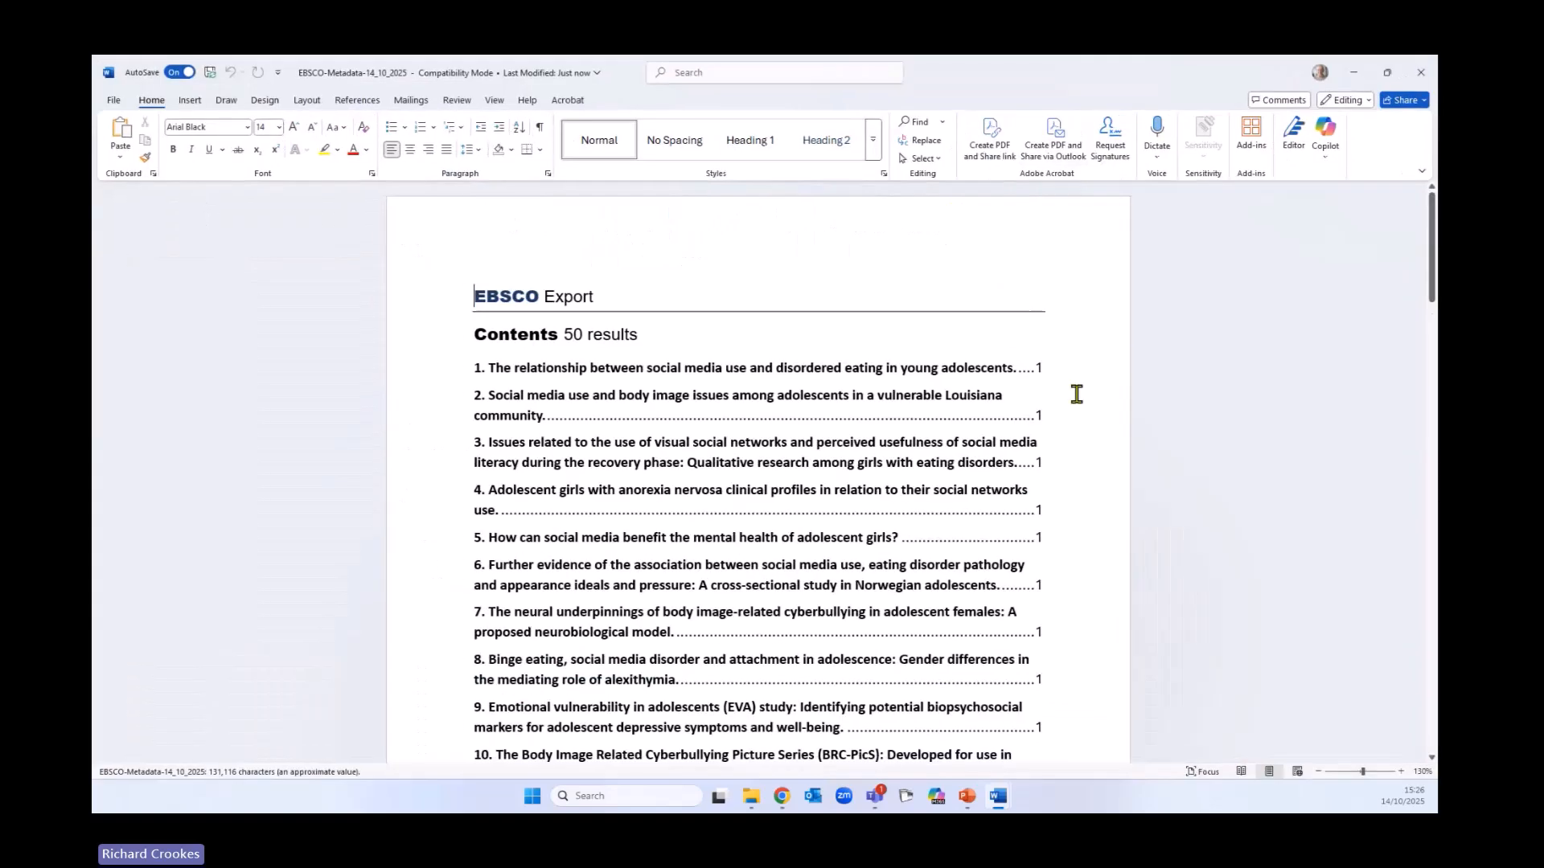
{"action": "scroll", "coordinate": [958, 497], "scroll_direction": "down", "scroll_amount": 5}
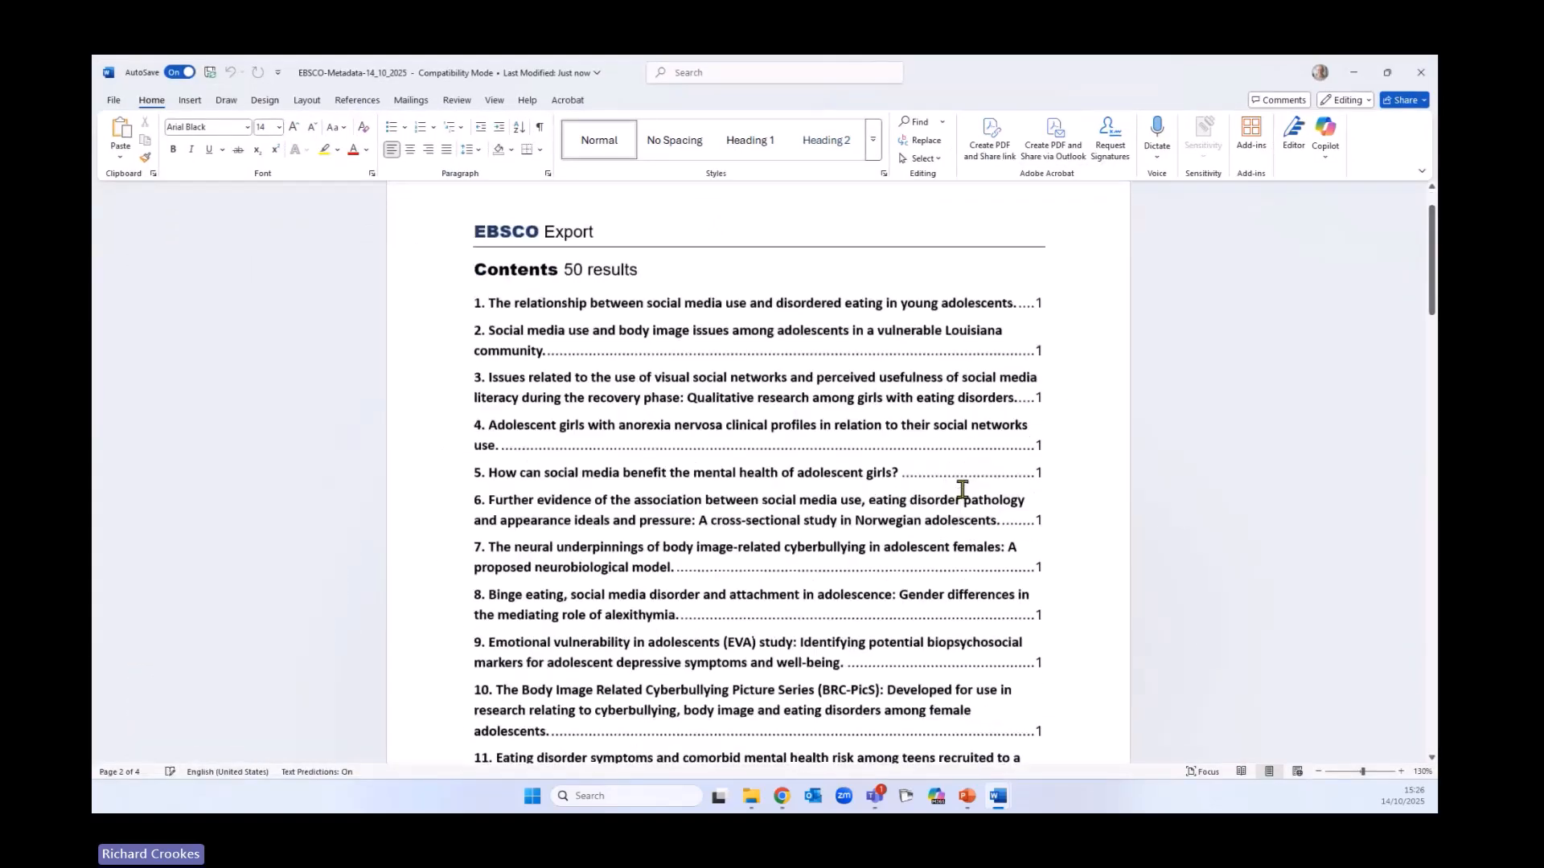
{"action": "scroll", "coordinate": [958, 498], "scroll_direction": "down", "scroll_amount": 9}
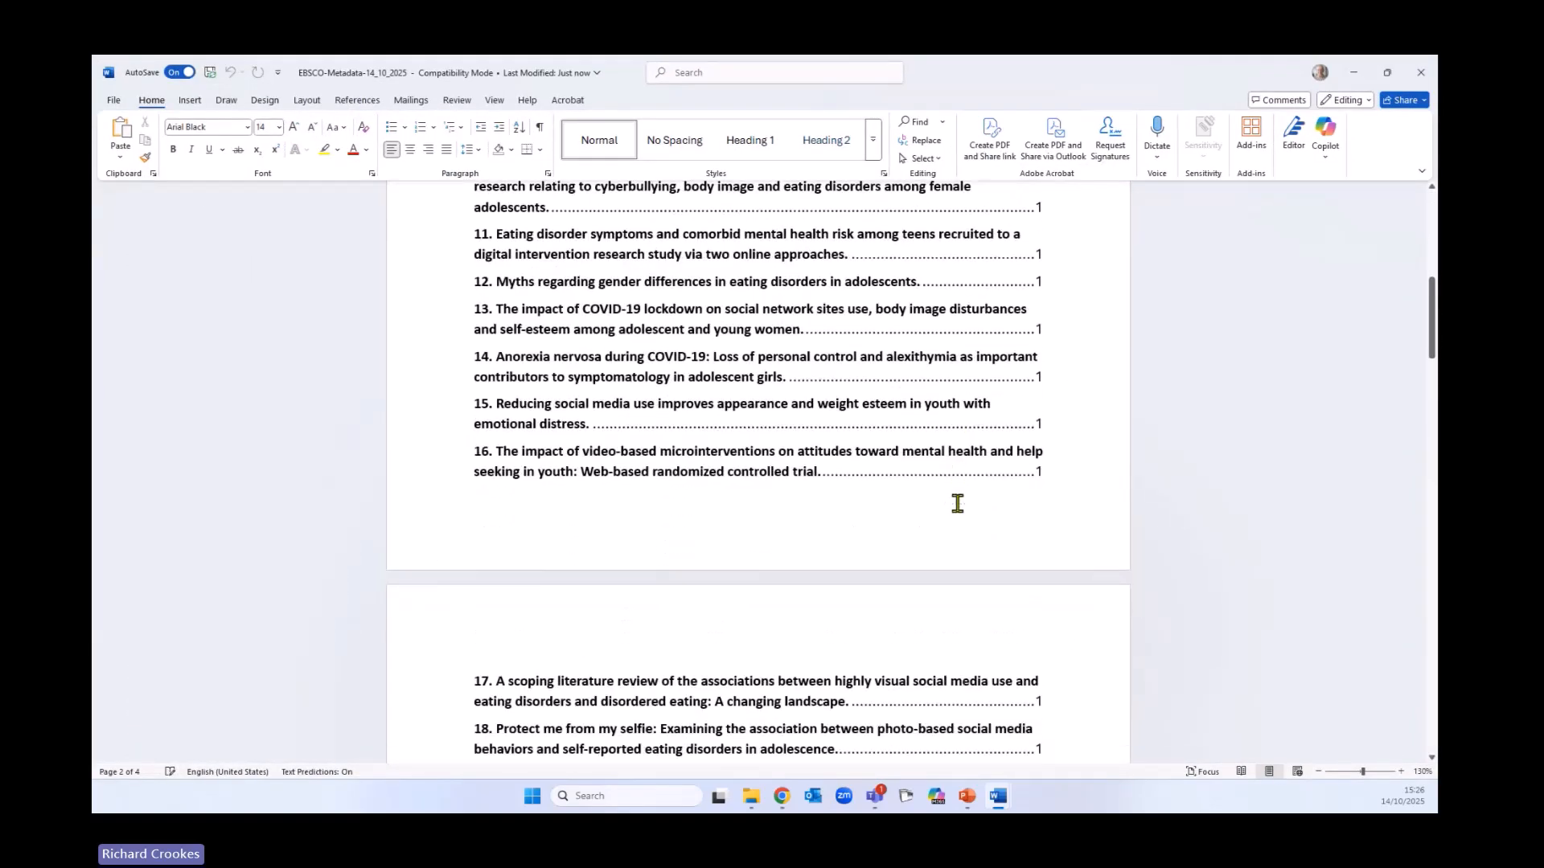
{"action": "scroll", "coordinate": [957, 524], "scroll_direction": "down", "scroll_amount": 15}
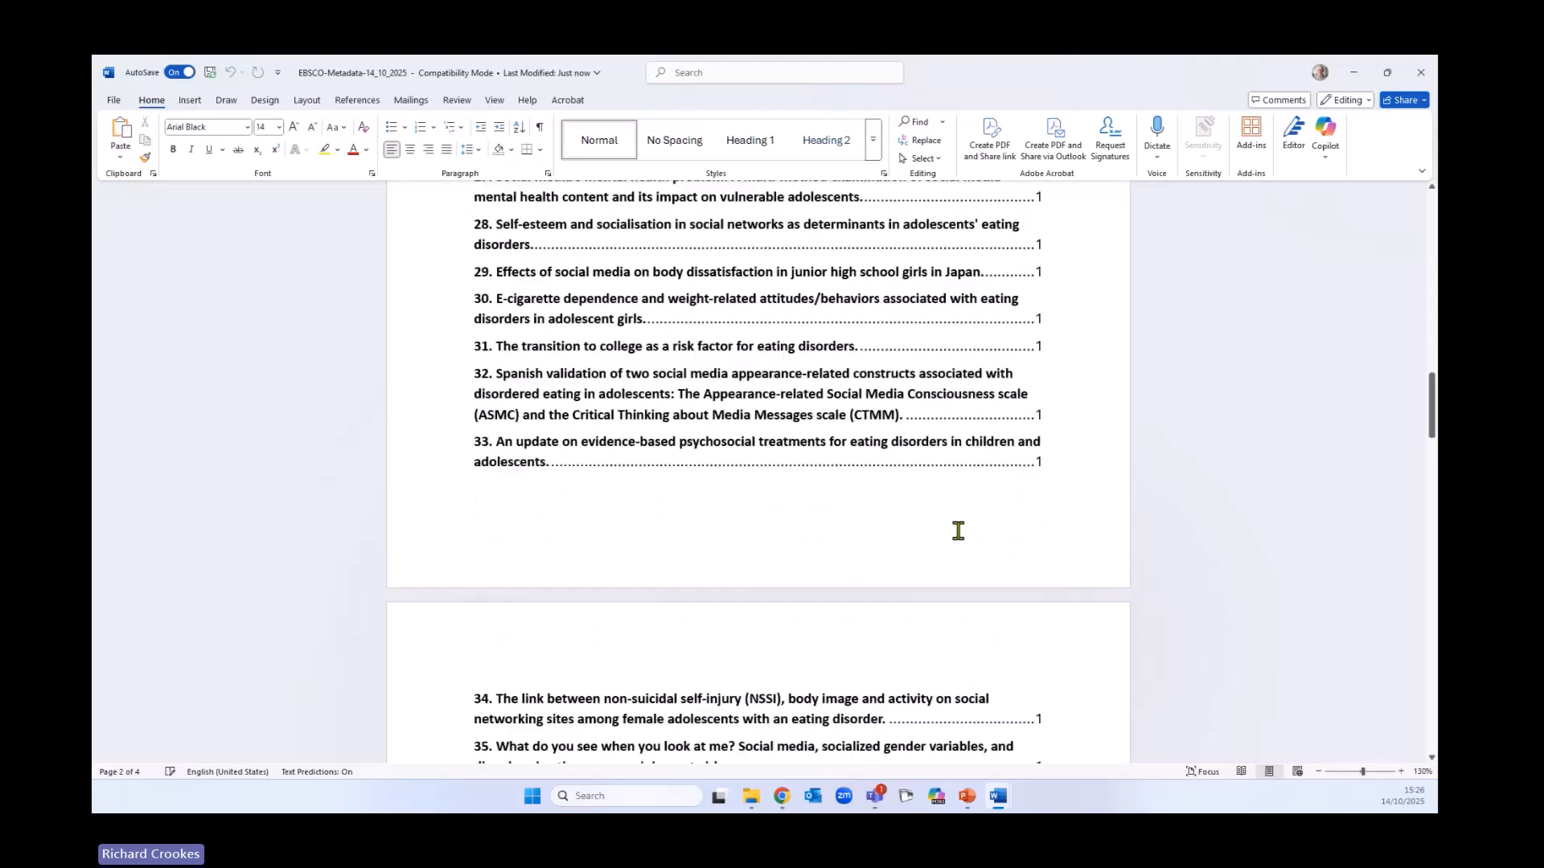
{"action": "scroll", "coordinate": [955, 548], "scroll_direction": "down", "scroll_amount": 7}
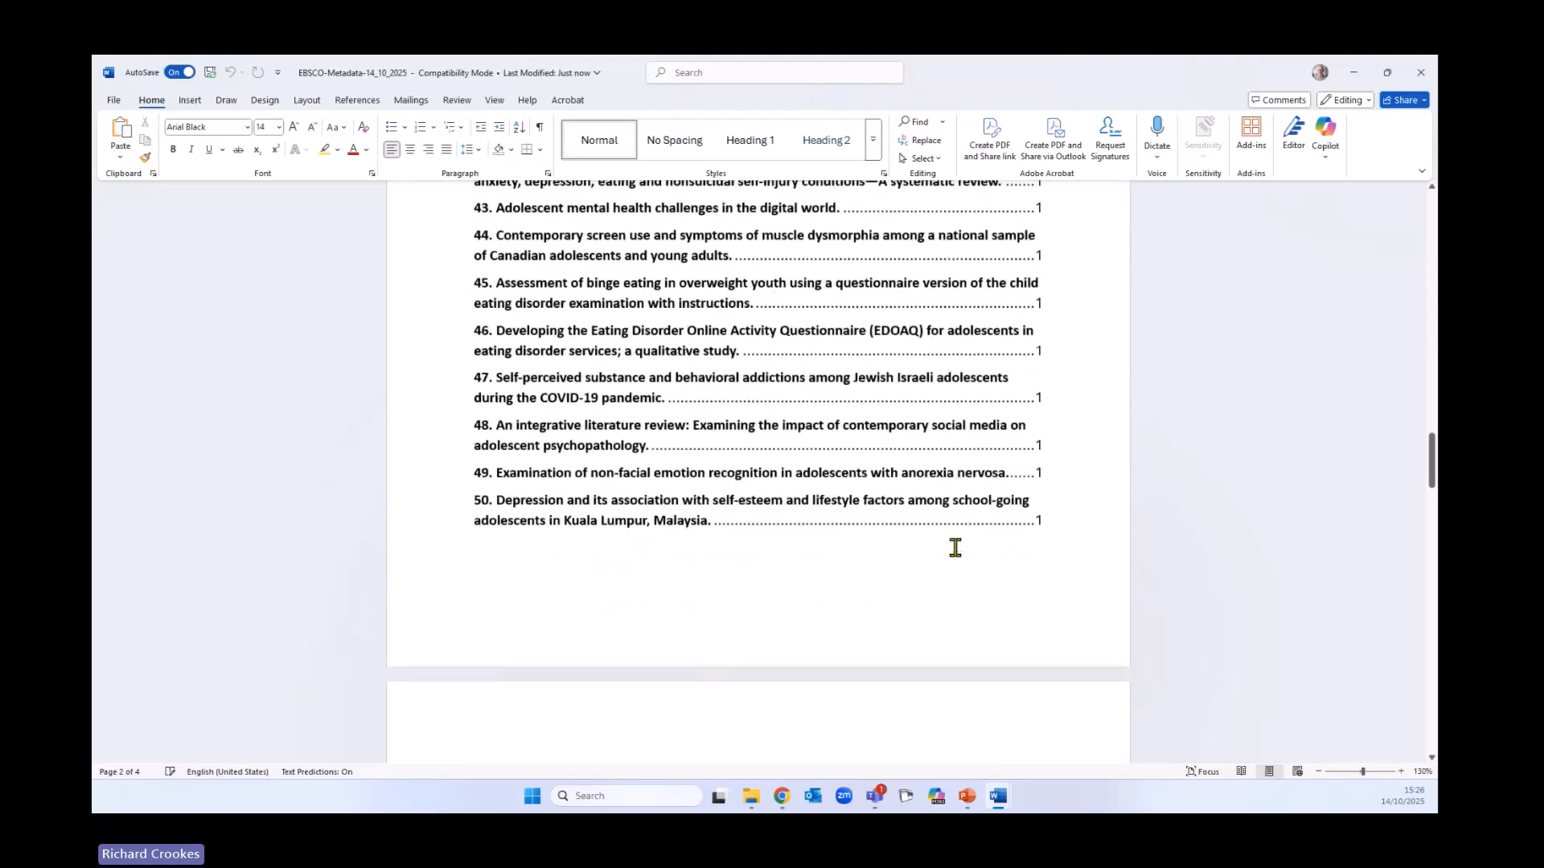
{"action": "scroll", "coordinate": [865, 446], "scroll_direction": "down", "scroll_amount": 5}
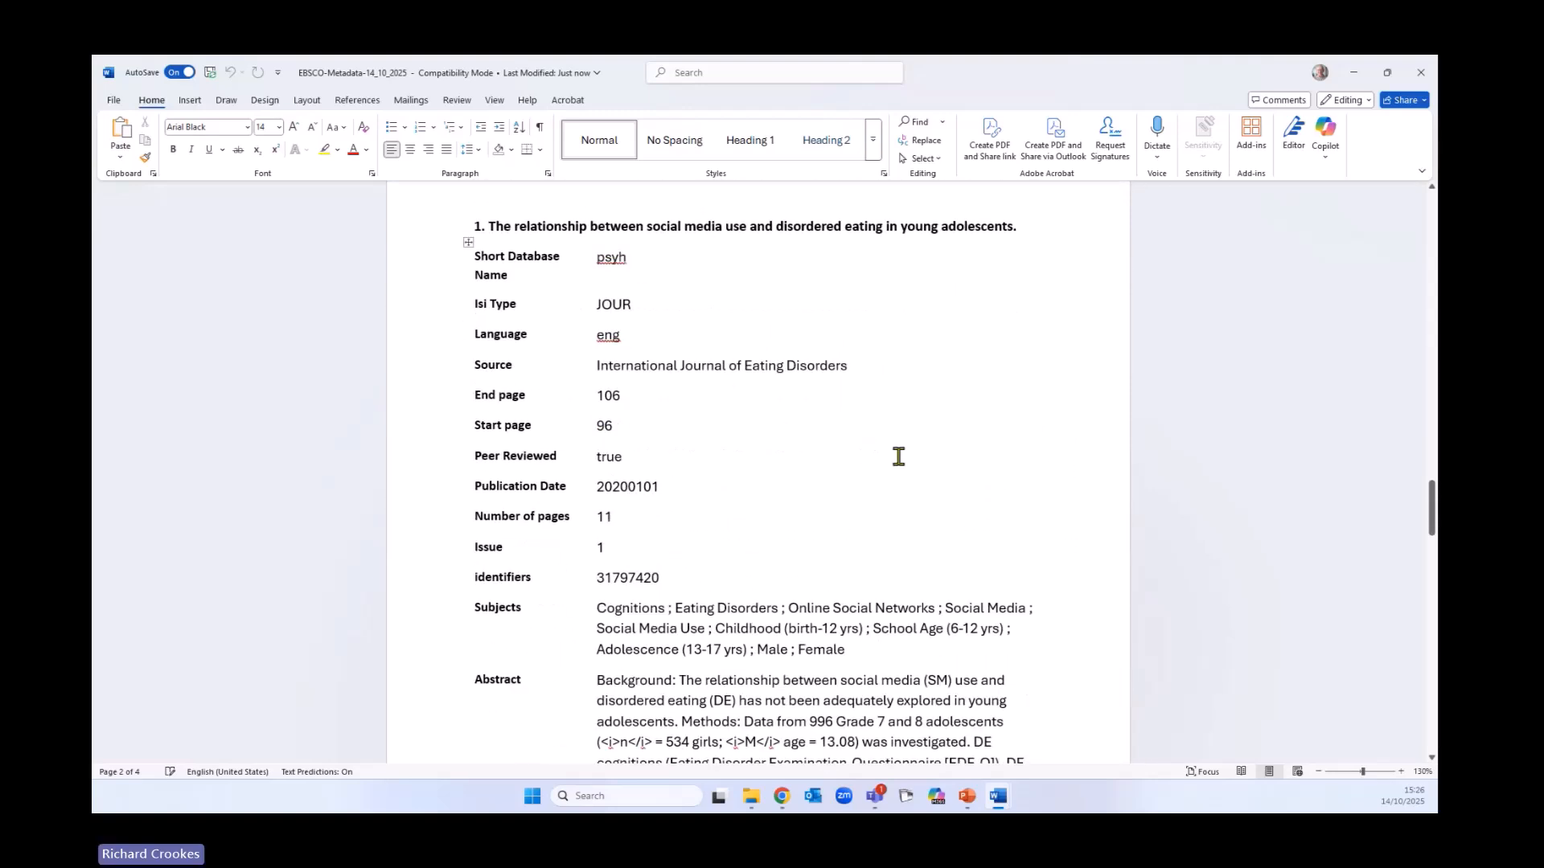
Look through the rest of the first record's metadata and the start of the second, and close the download dialog in EBSCOhost
{"action": "scroll", "coordinate": [921, 475], "scroll_direction": "down", "scroll_amount": 12}
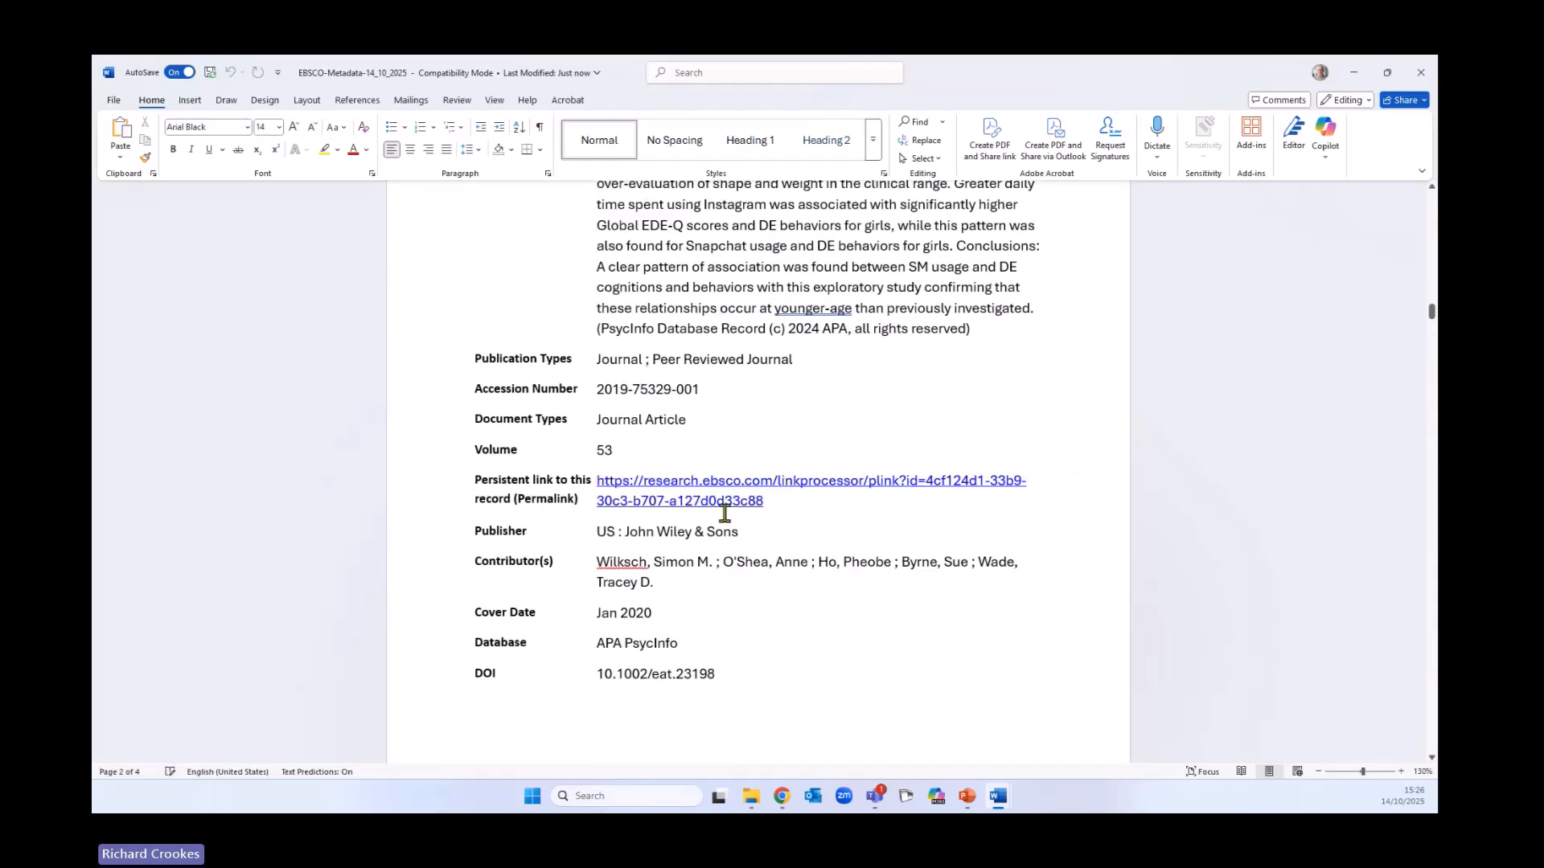
{"action": "scroll", "coordinate": [972, 562], "scroll_direction": "down", "scroll_amount": 7}
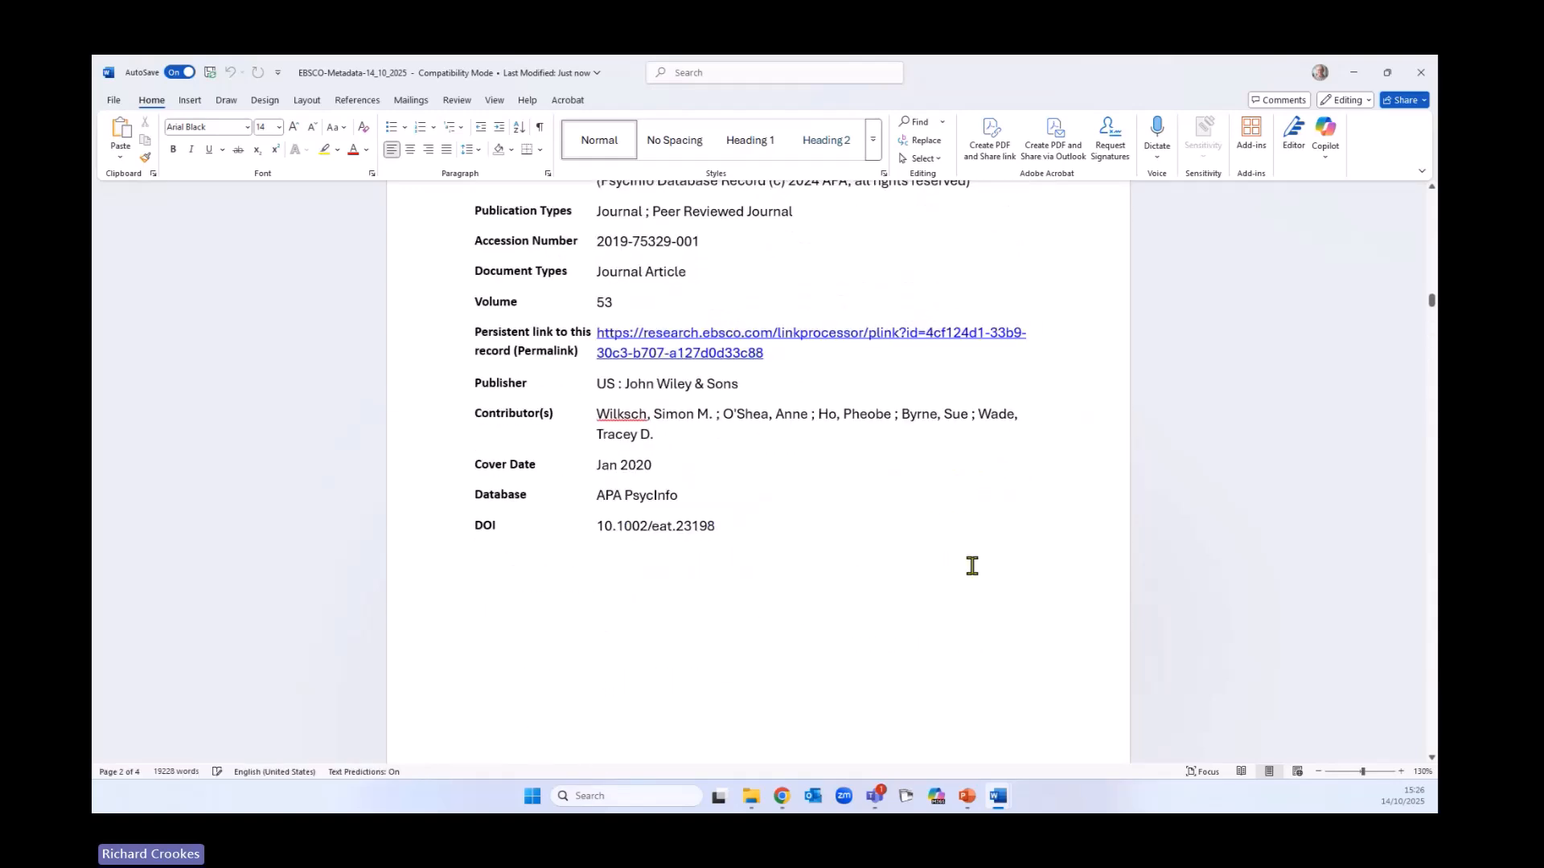
{"action": "scroll", "coordinate": [914, 553], "scroll_direction": "down", "scroll_amount": 3}
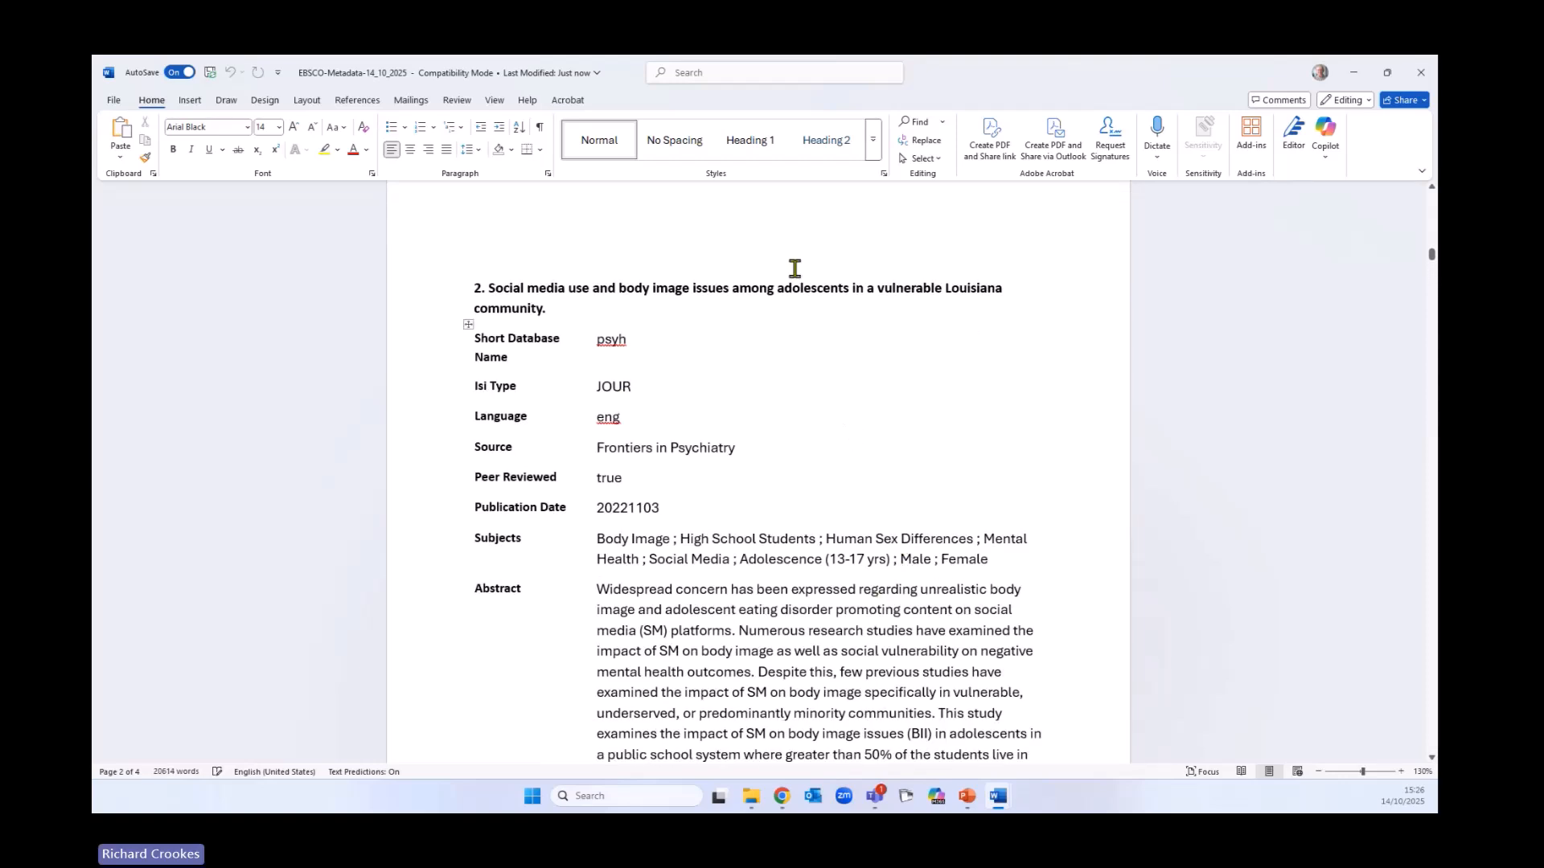
{"action": "left_click", "coordinate": [1354, 72]}
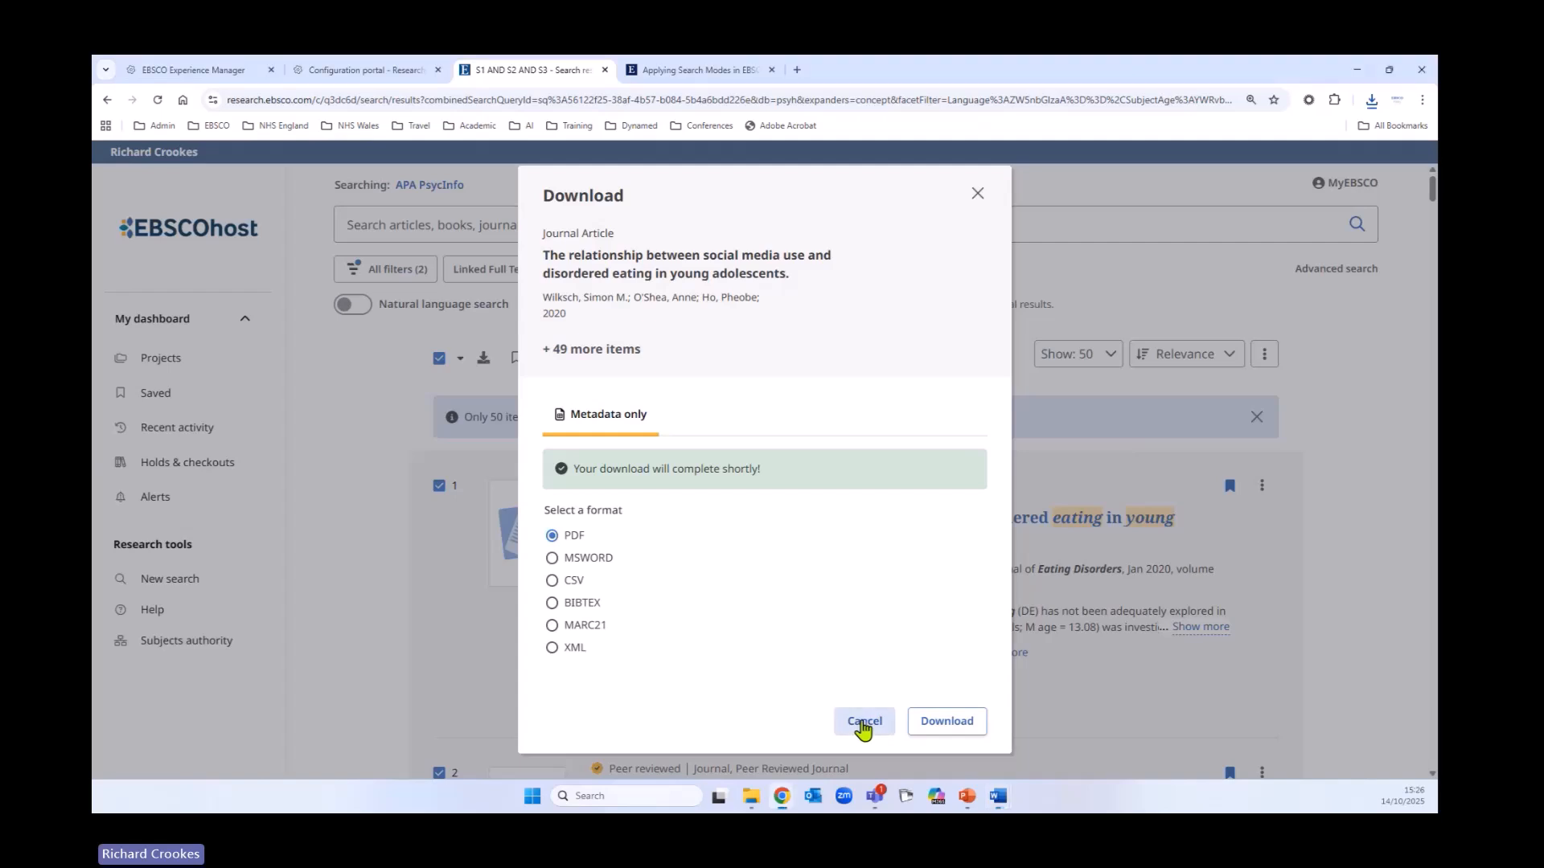
{"action": "left_click", "coordinate": [863, 723]}
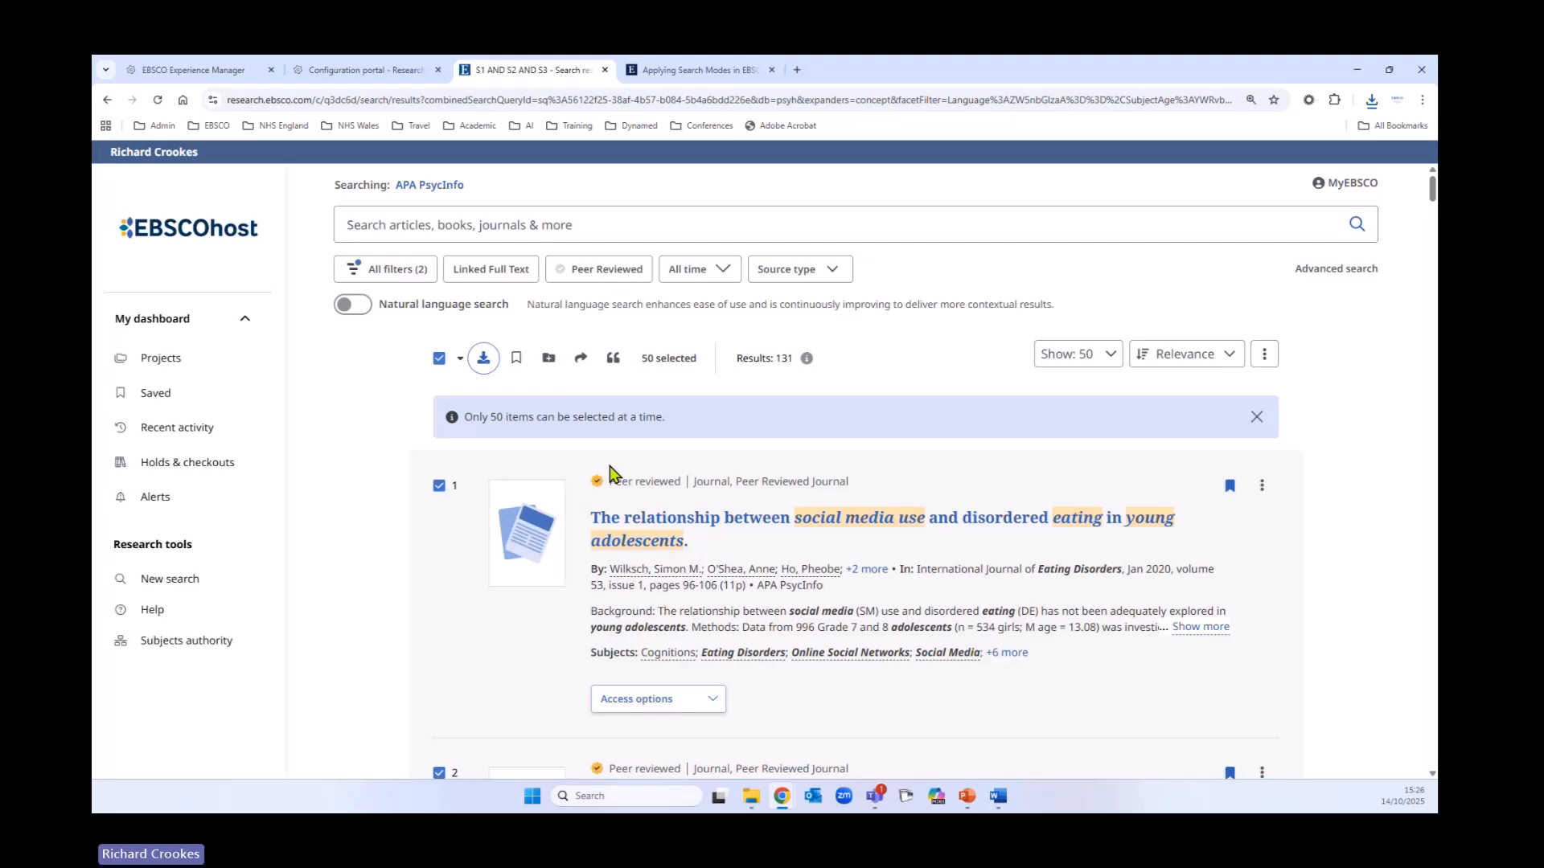
Add the 50 selected records to the project Young People and Social and Eating Disorders
{"action": "left_click", "coordinate": [549, 362]}
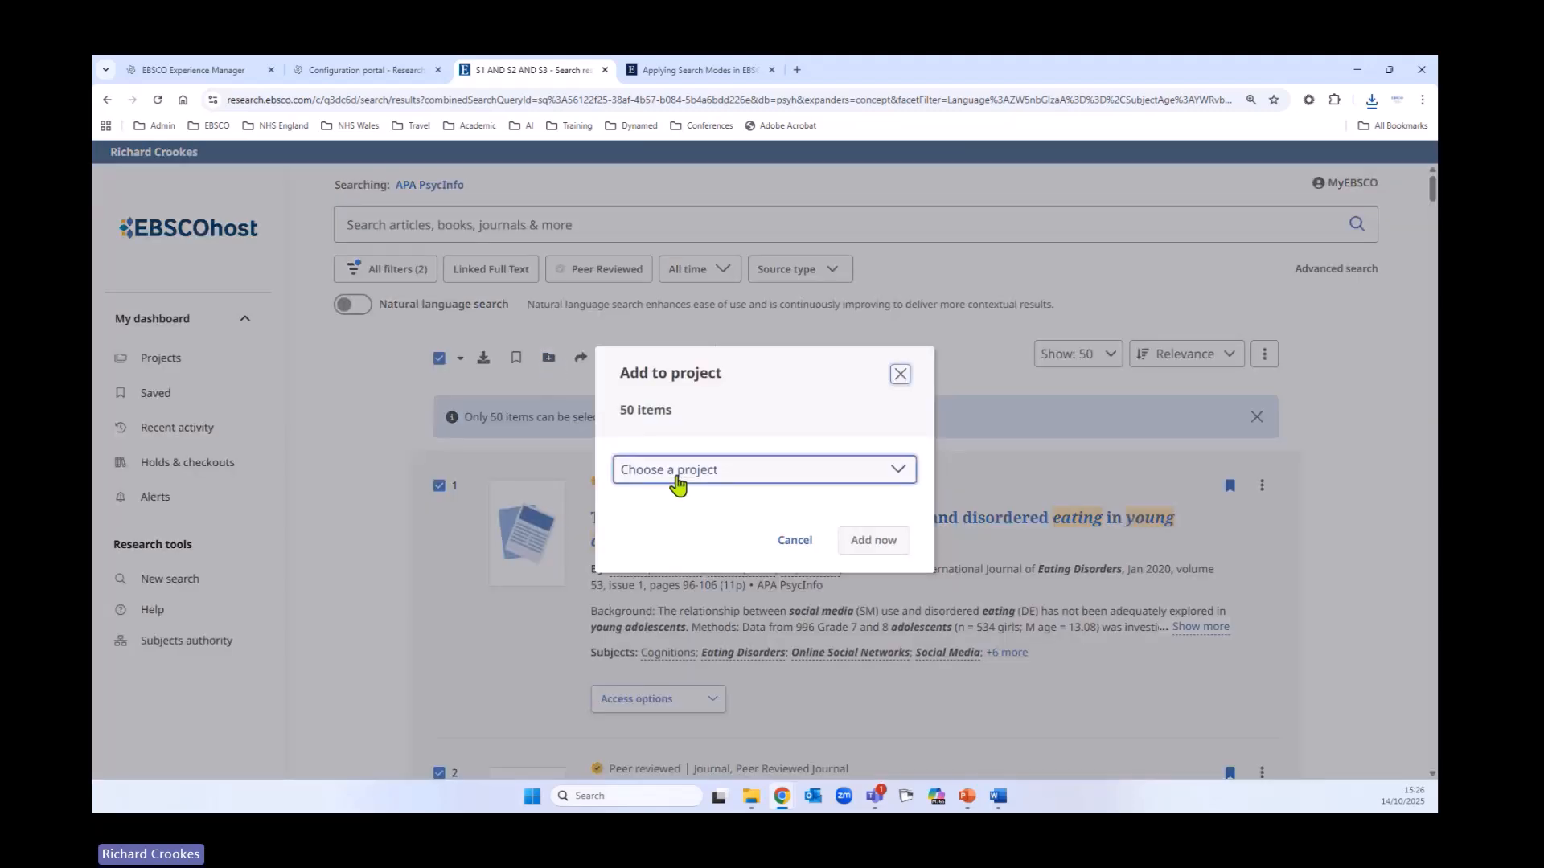
{"action": "left_click", "coordinate": [677, 475]}
{"action": "left_click", "coordinate": [649, 536]}
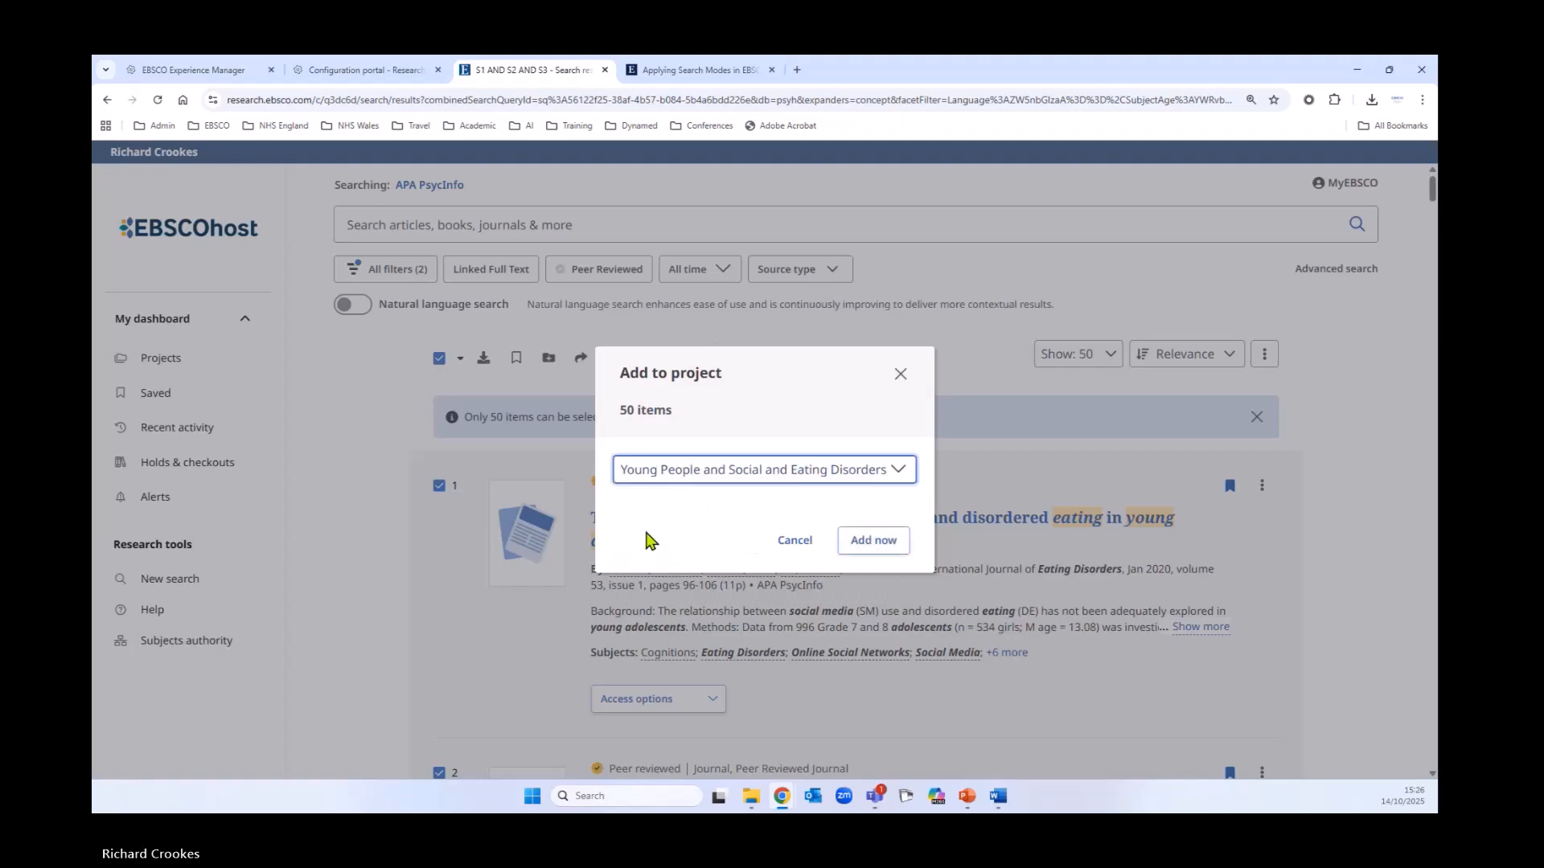
{"action": "left_click", "coordinate": [874, 546]}
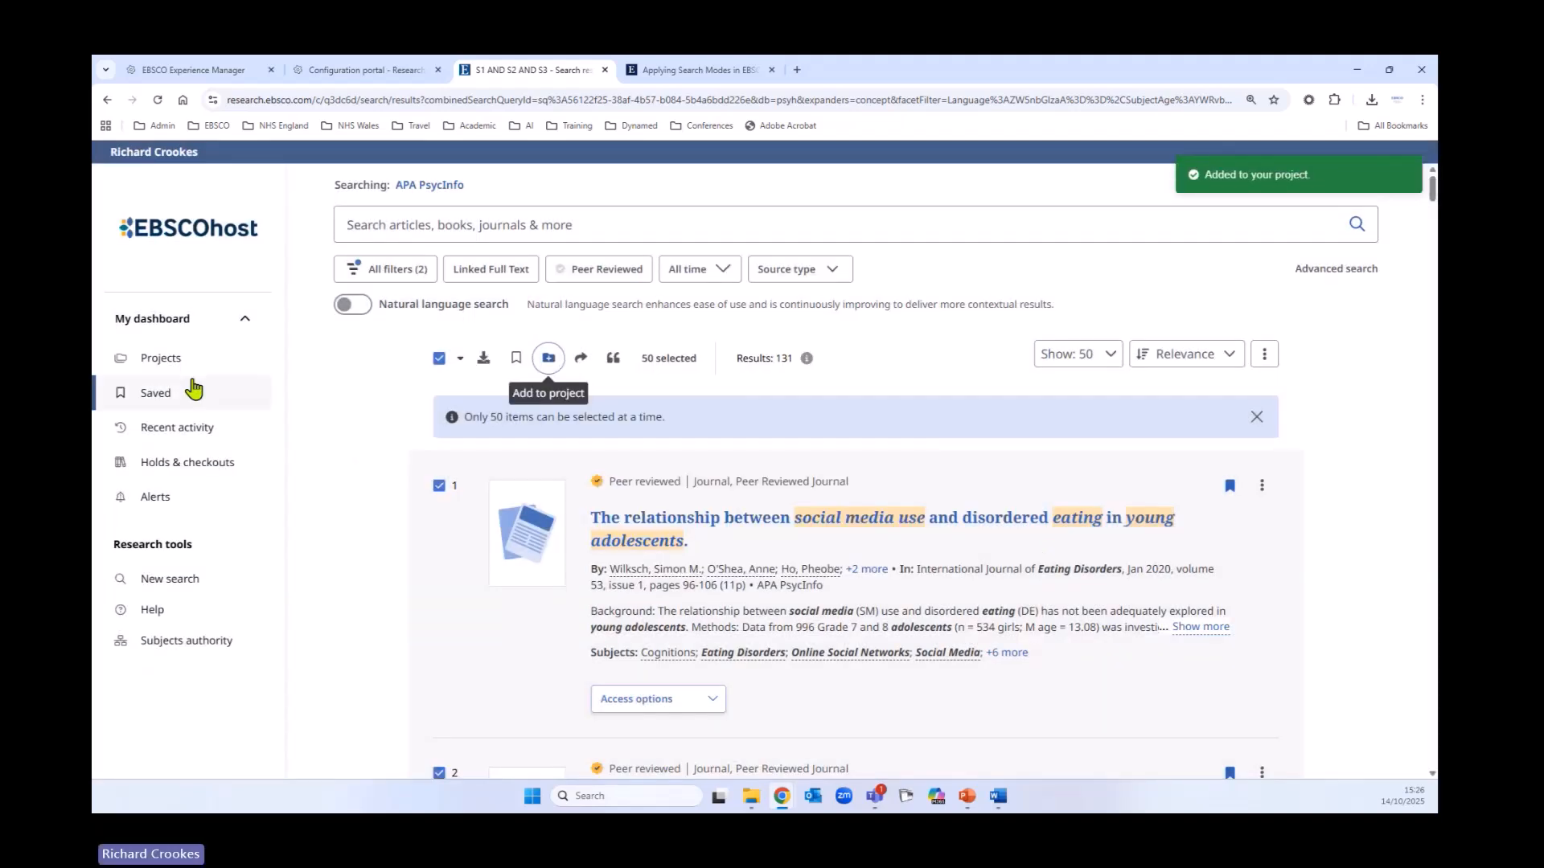
Rename the project Young People and Social and Eating Disorders as Young People and Social Media and Eating Disorders
{"action": "left_click", "coordinate": [169, 364]}
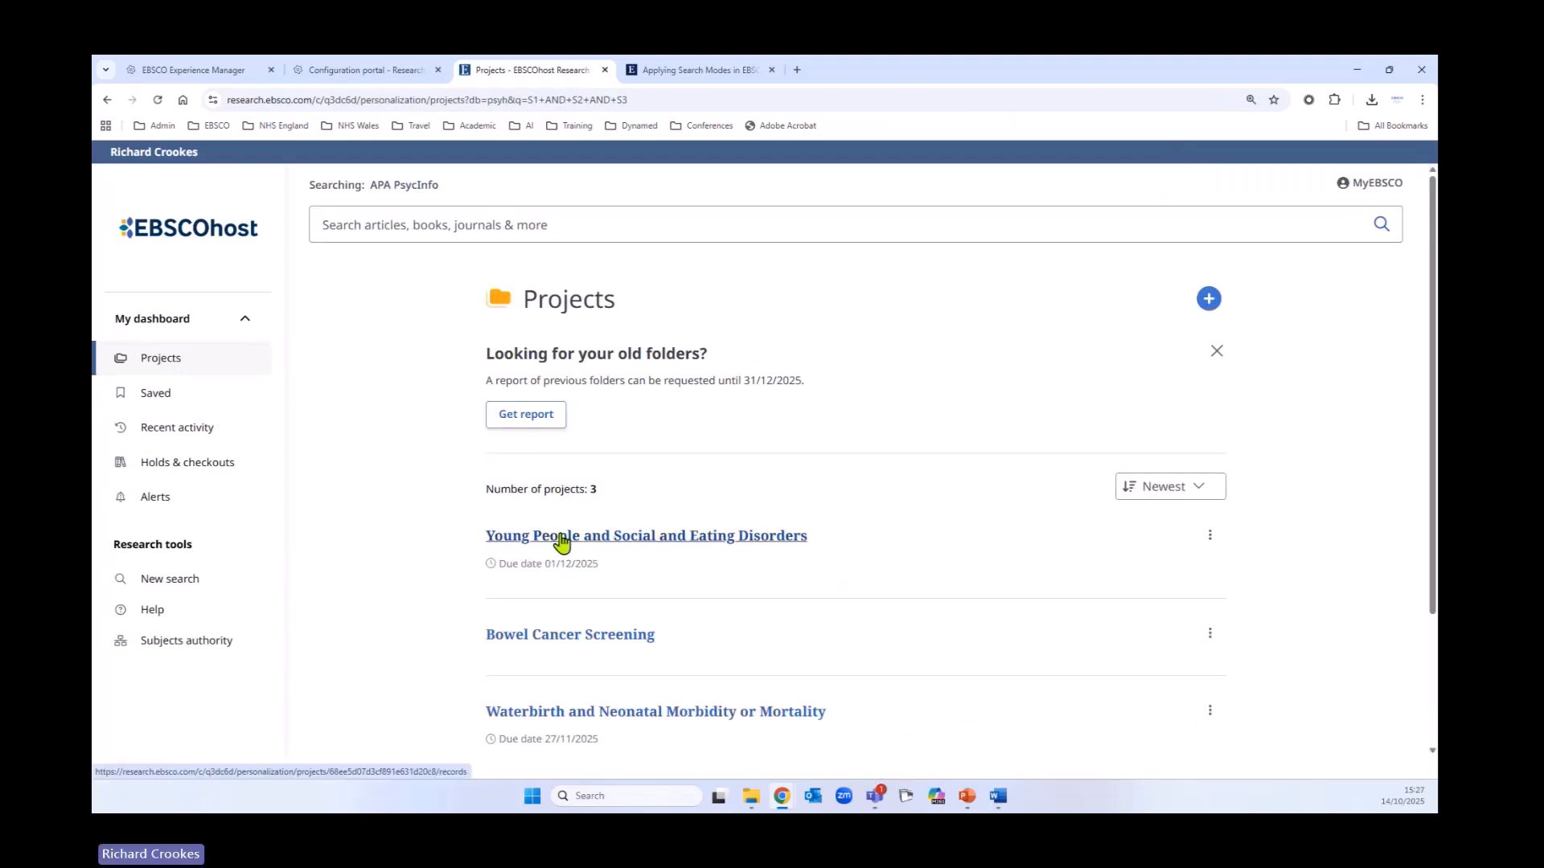
{"action": "left_click", "coordinate": [1210, 536]}
{"action": "left_click", "coordinate": [1115, 575]}
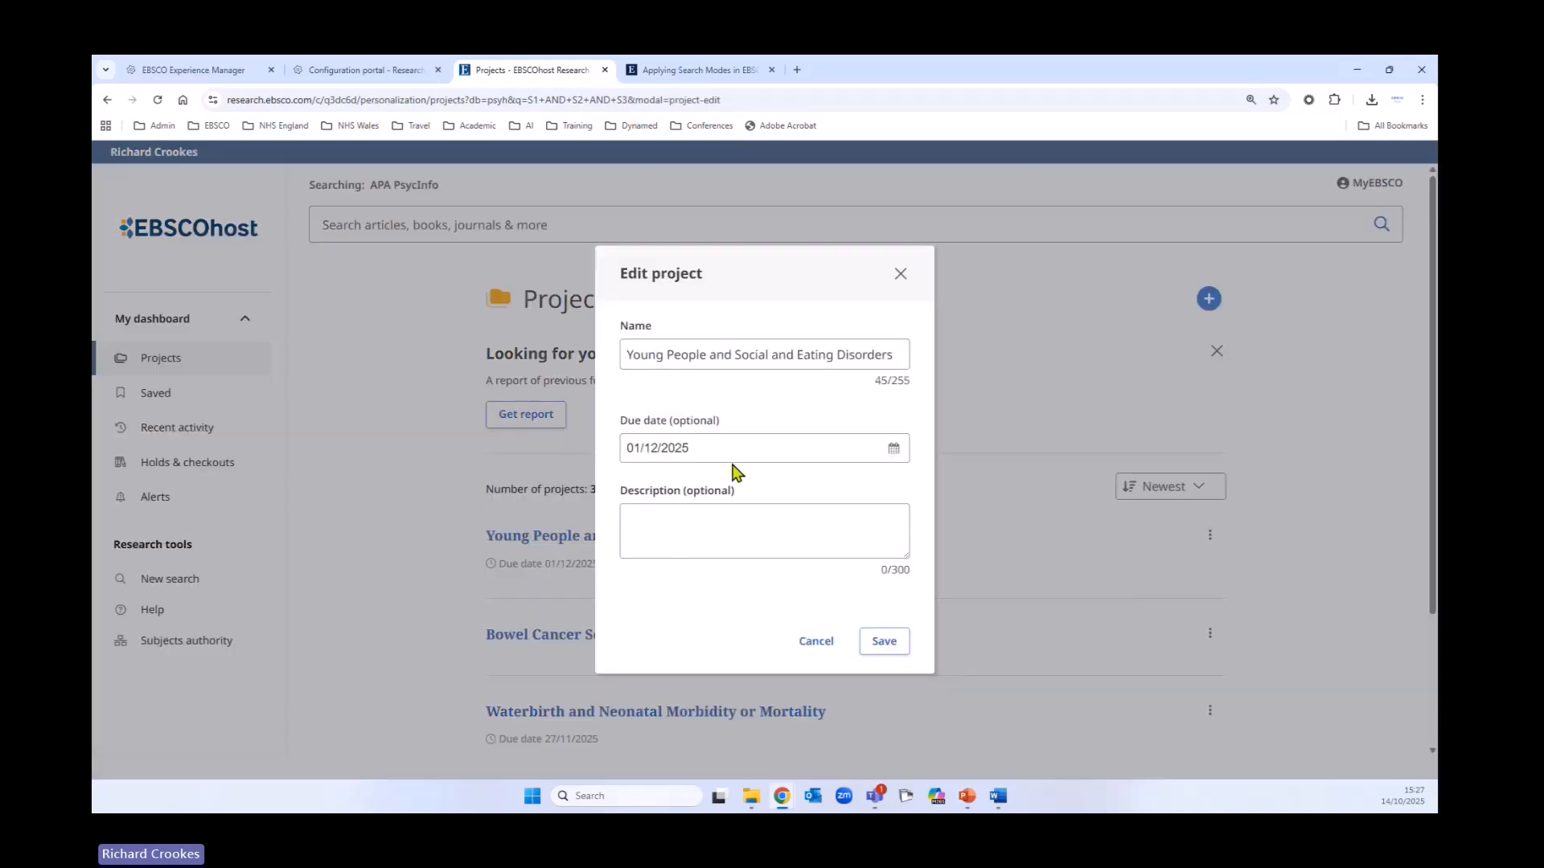
{"action": "left_click", "coordinate": [768, 349]}
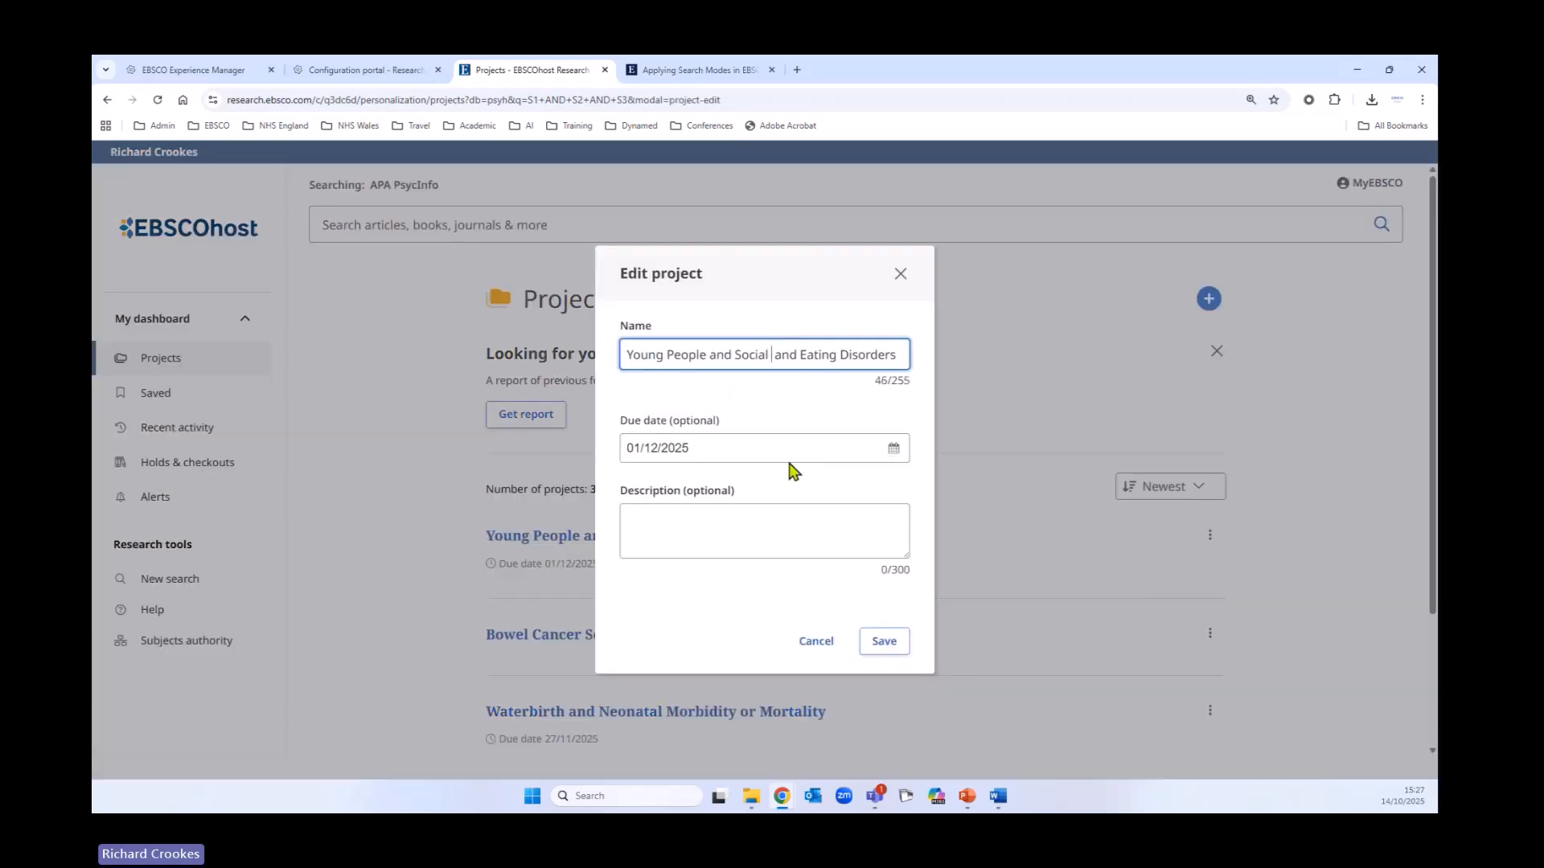
{"action": "type", "text": "Media"}
{"action": "left_click", "coordinate": [880, 641]}
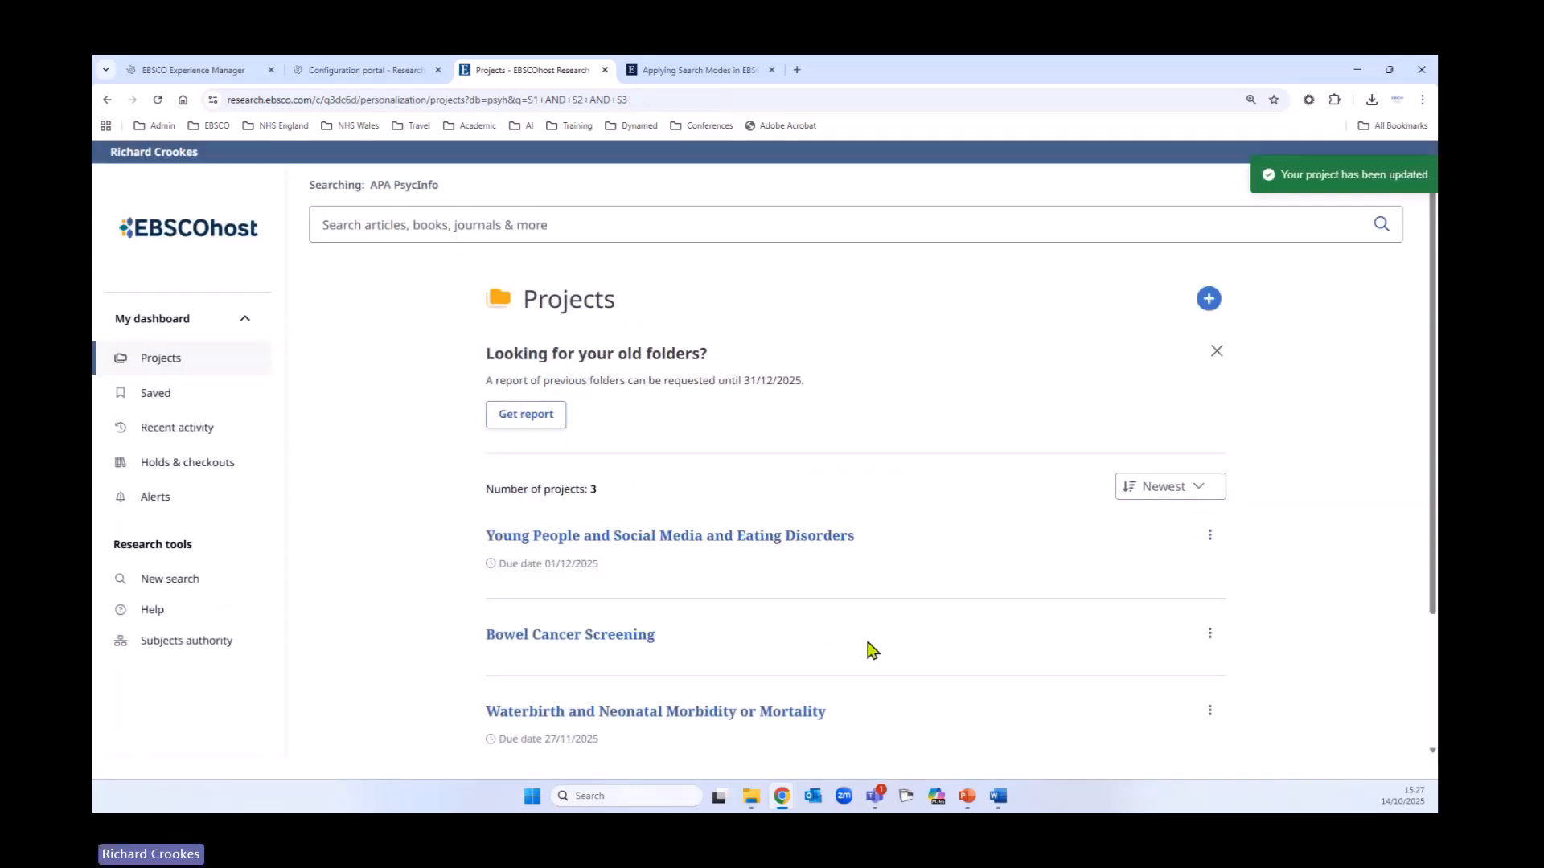
Open the project Young People and Social Media and Eating Disorders and look through its records
{"action": "left_click", "coordinate": [580, 538]}
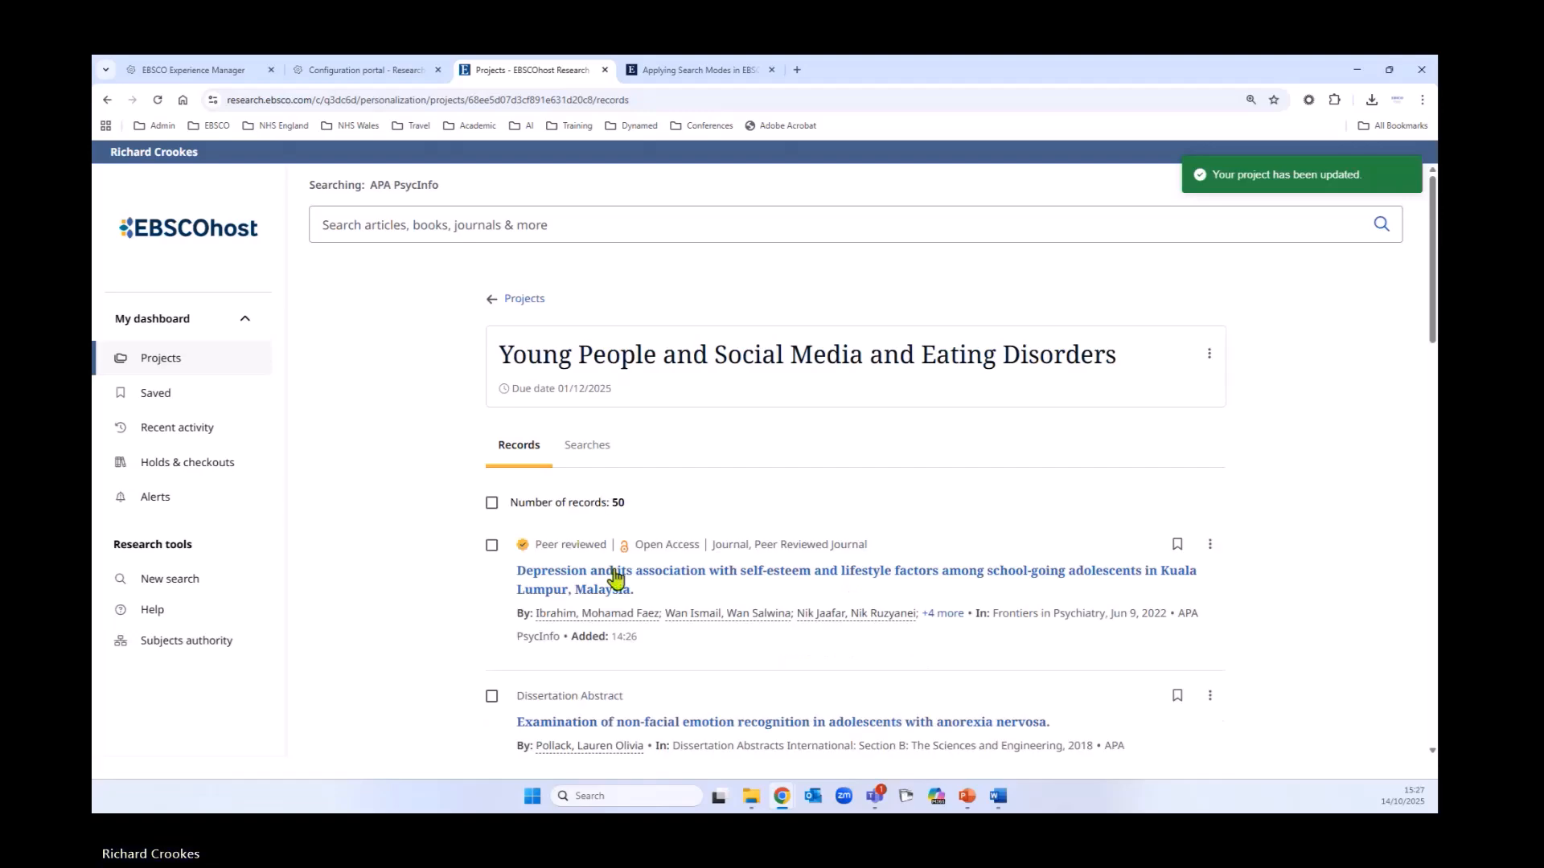
{"action": "scroll", "coordinate": [438, 644], "scroll_direction": "down", "scroll_amount": 10}
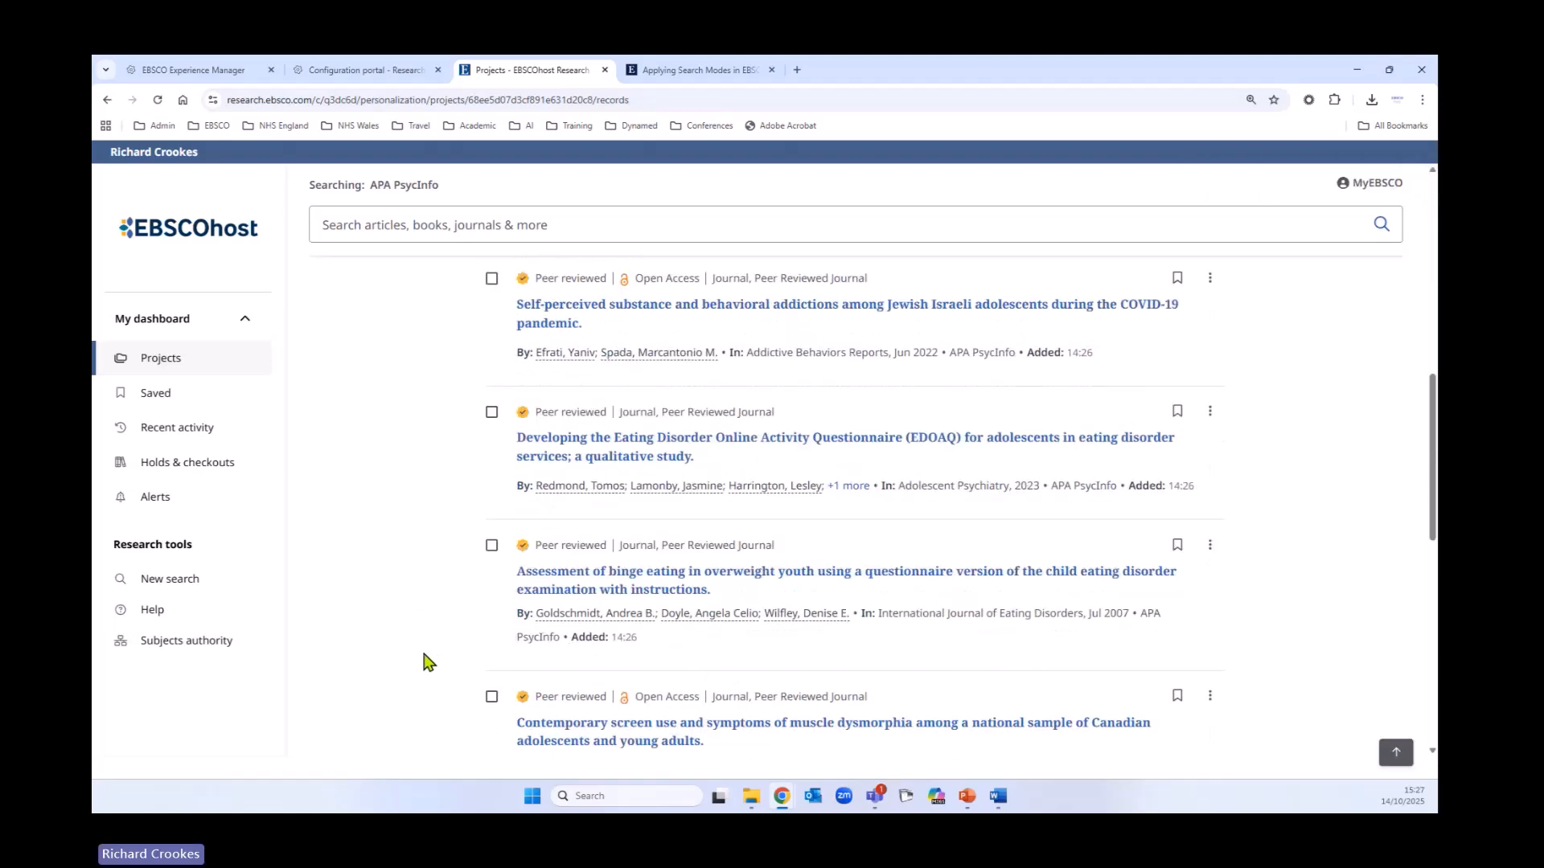
{"action": "scroll", "coordinate": [430, 684], "scroll_direction": "up", "scroll_amount": 10}
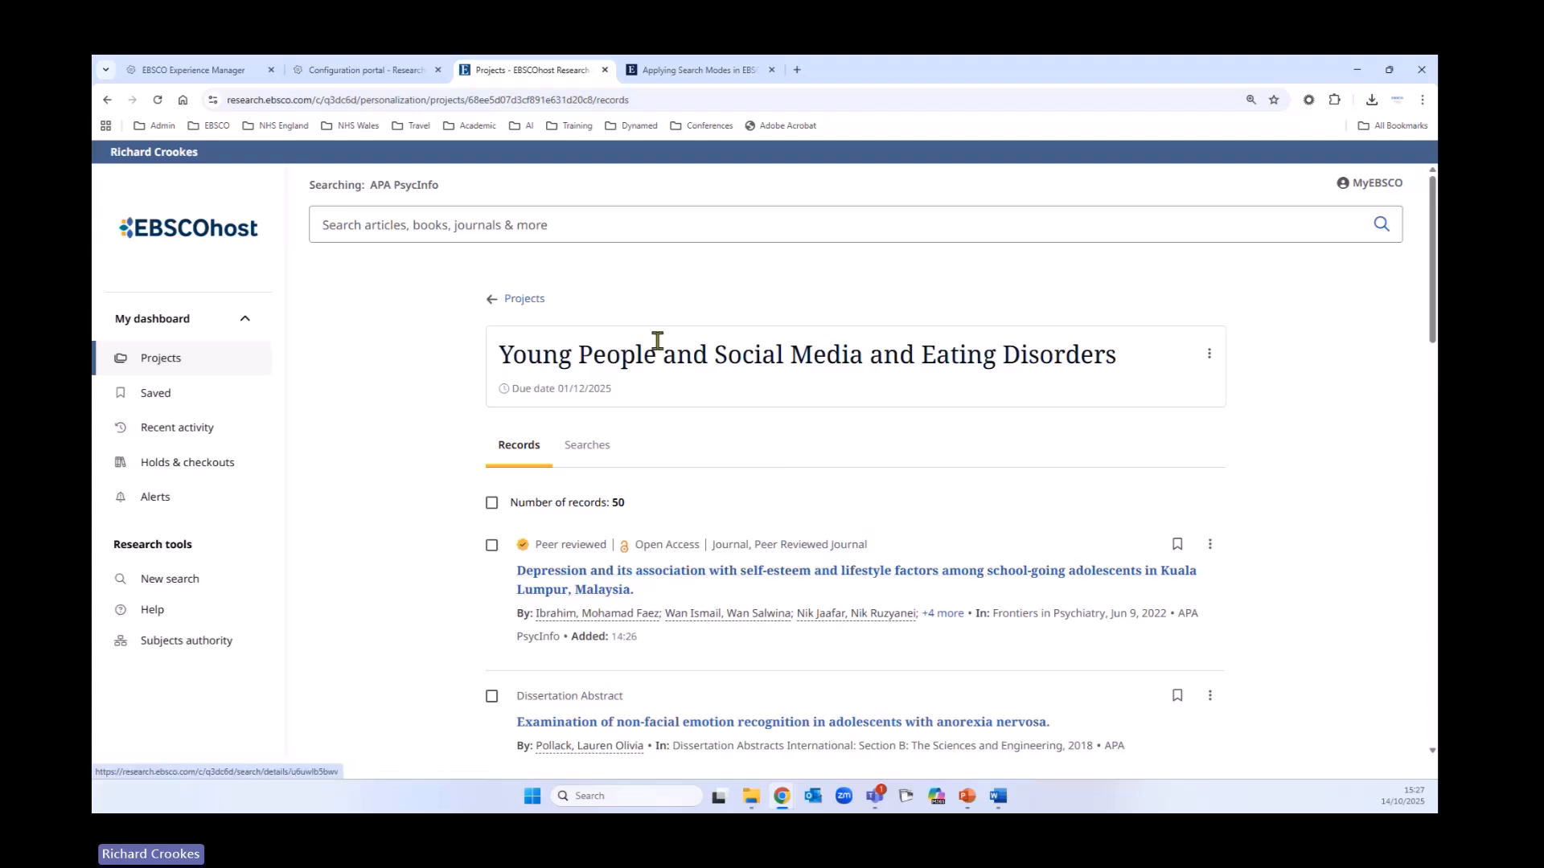
Return to the list of projects and sort it by Oldest
{"action": "left_click", "coordinate": [519, 301]}
{"action": "scroll", "coordinate": [665, 644], "scroll_direction": "down", "scroll_amount": 3}
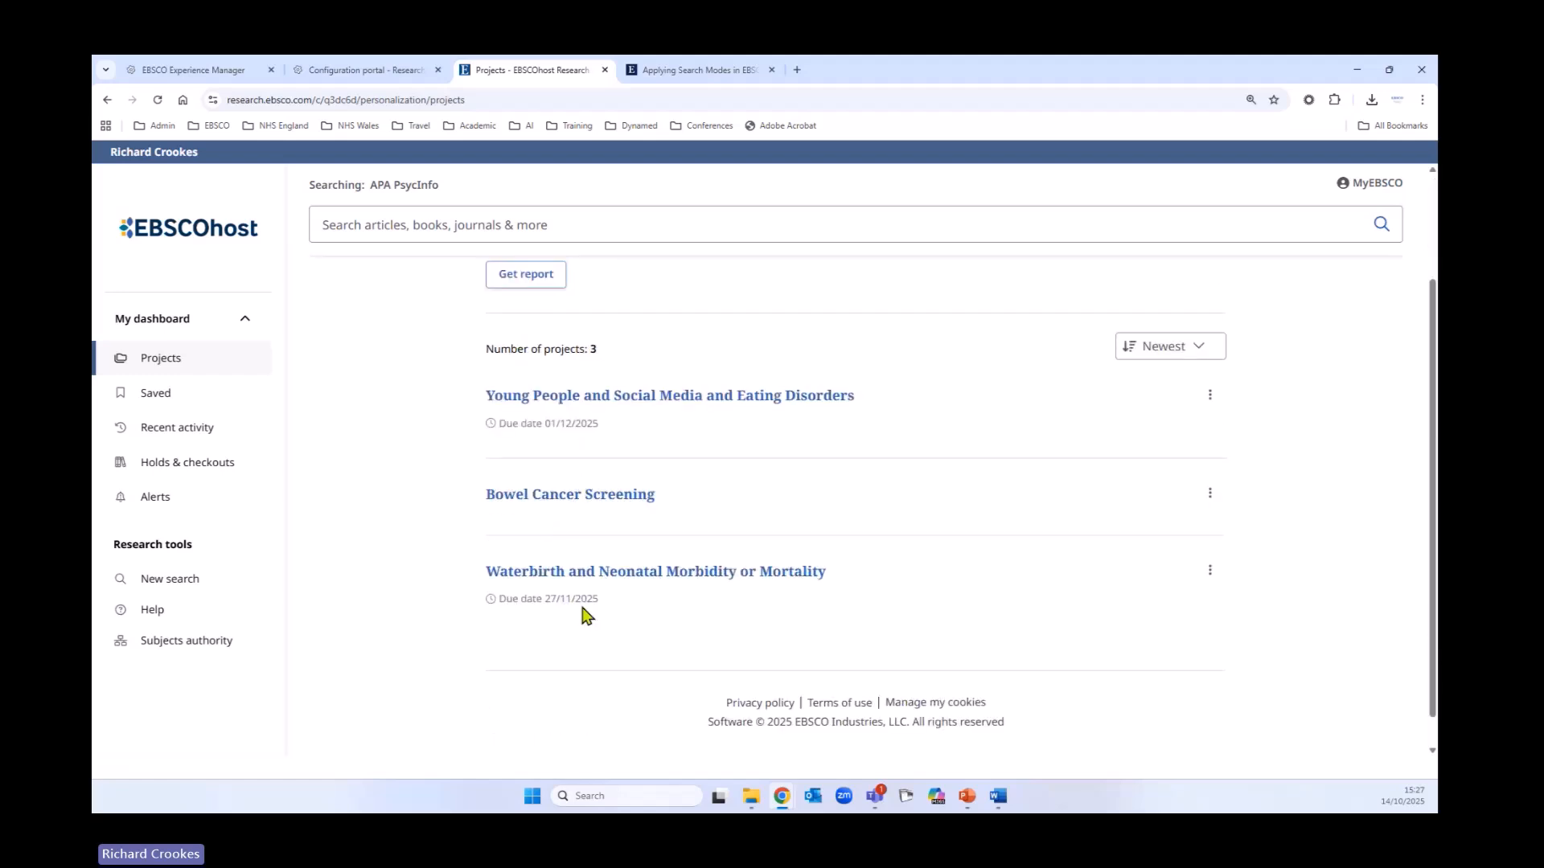
{"action": "left_click", "coordinate": [1174, 353]}
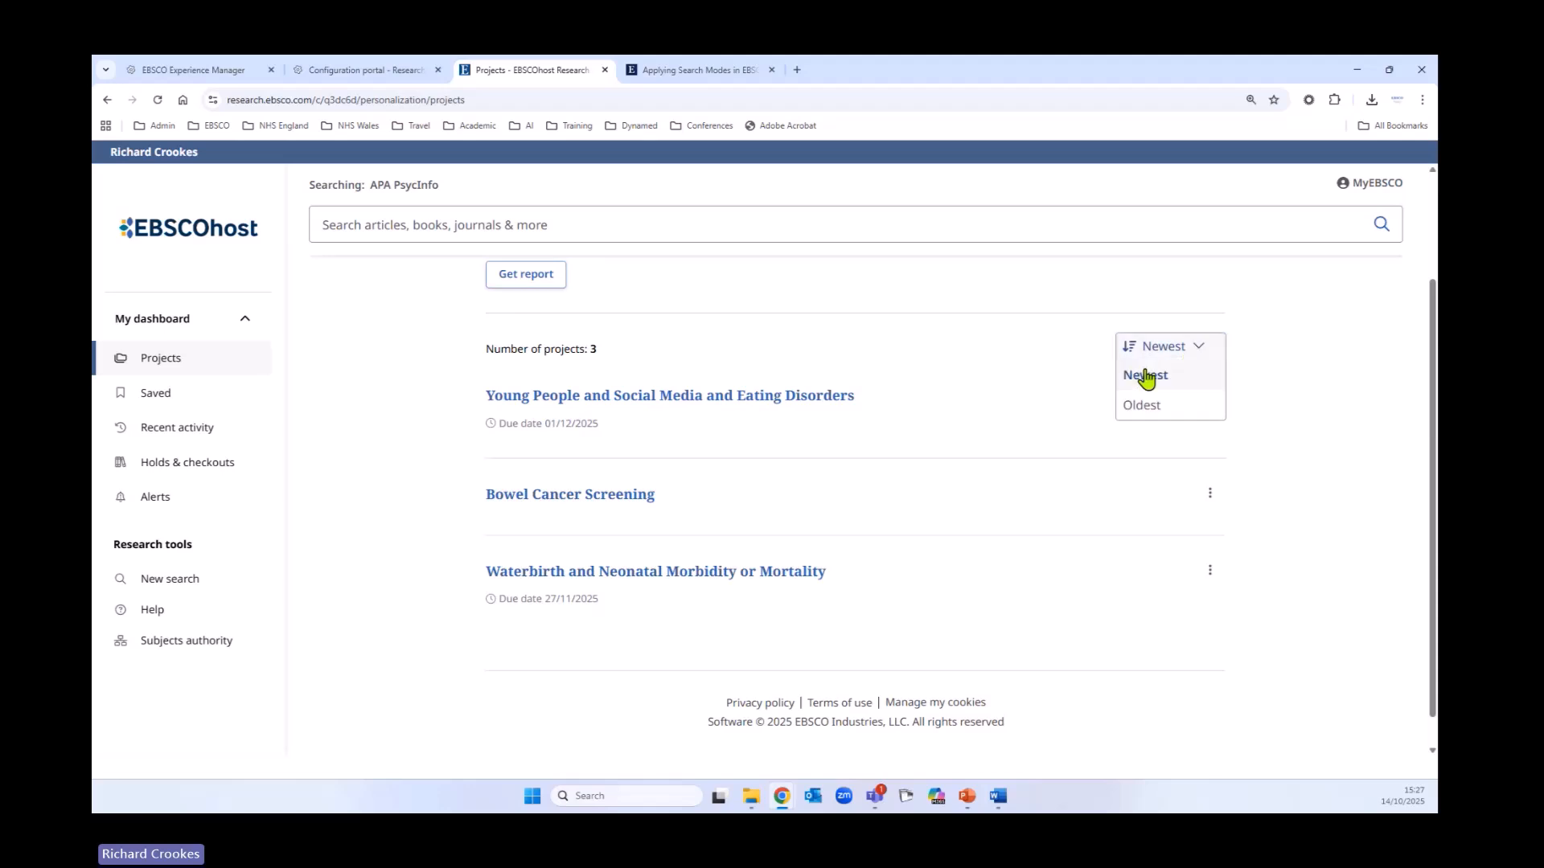
{"action": "left_click", "coordinate": [1135, 402]}
{"action": "scroll", "coordinate": [925, 627], "scroll_direction": "down", "scroll_amount": 2}
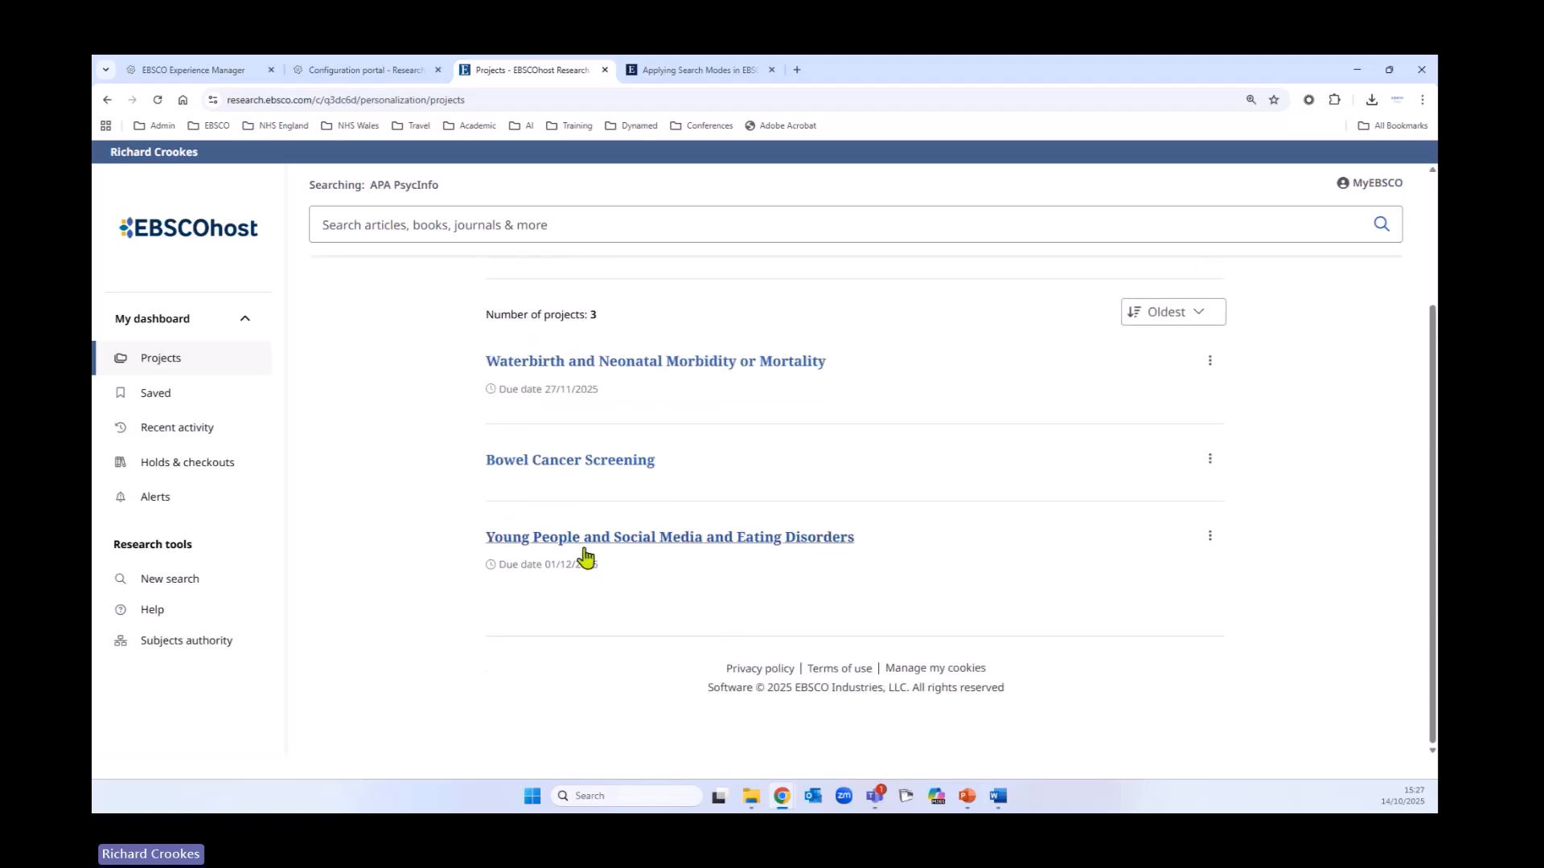
Try to request the report of the old folders from the projects page
{"action": "scroll", "coordinate": [1002, 707], "scroll_direction": "up", "scroll_amount": 2}
{"action": "scroll", "coordinate": [1001, 708], "scroll_direction": "up", "scroll_amount": 1}
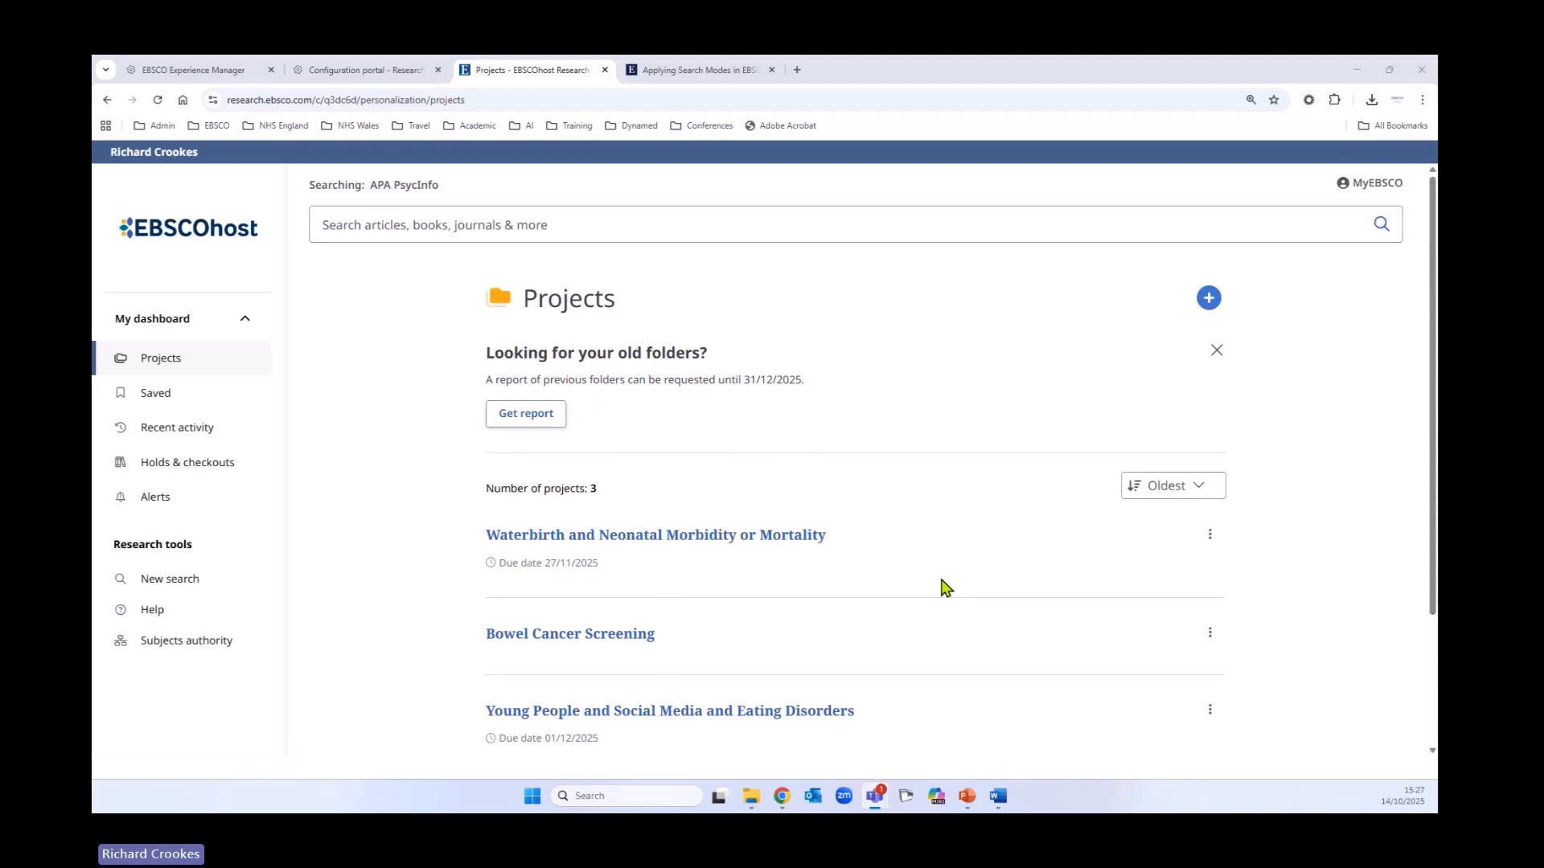
{"action": "scroll", "coordinate": [939, 586], "scroll_direction": "down", "scroll_amount": 3}
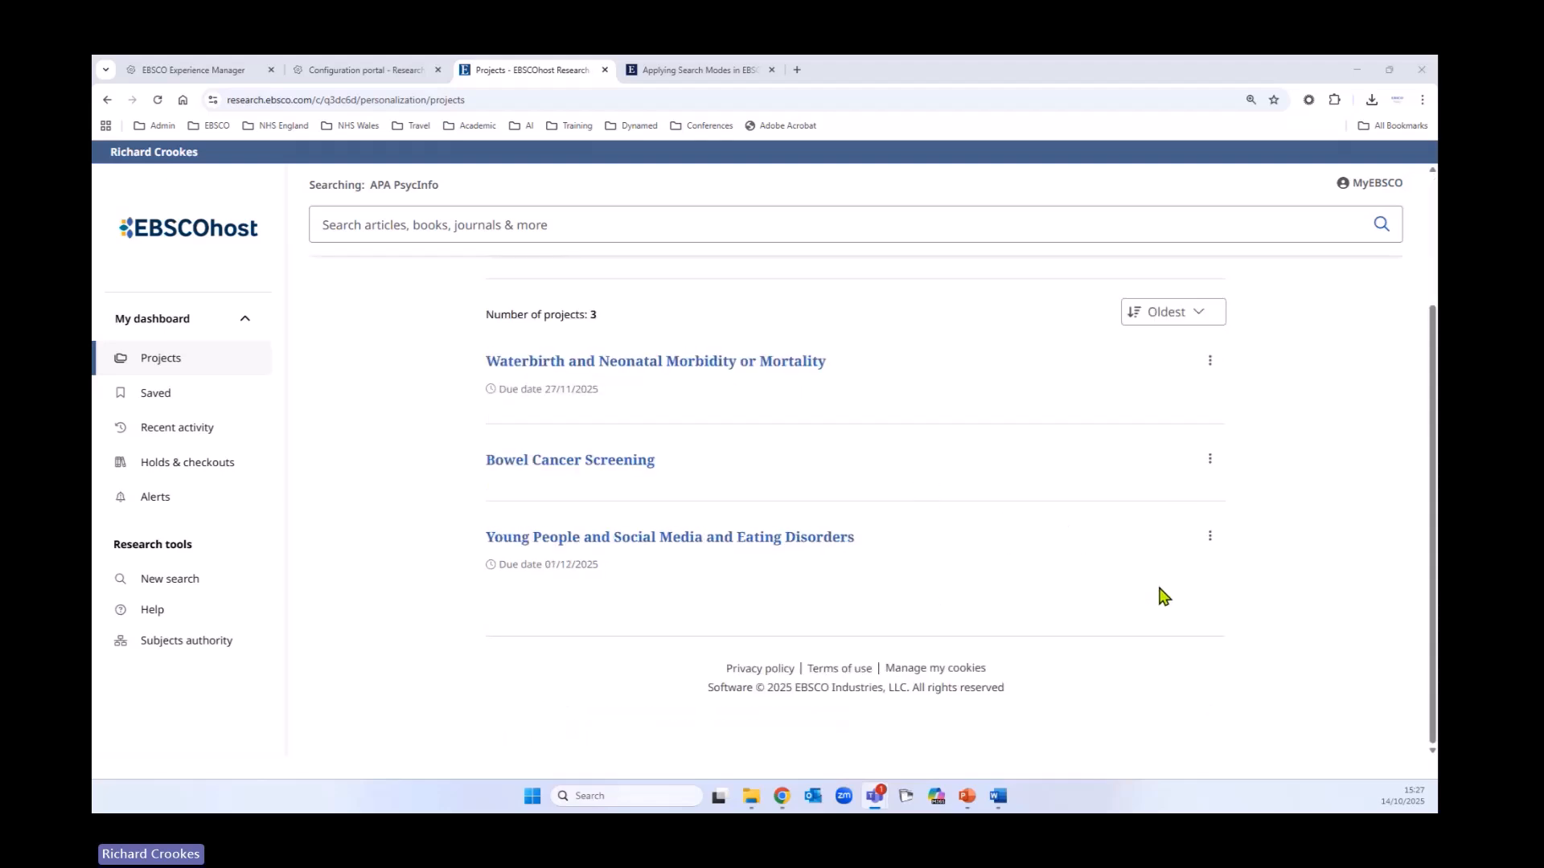
{"action": "scroll", "coordinate": [1163, 603], "scroll_direction": "up", "scroll_amount": 3}
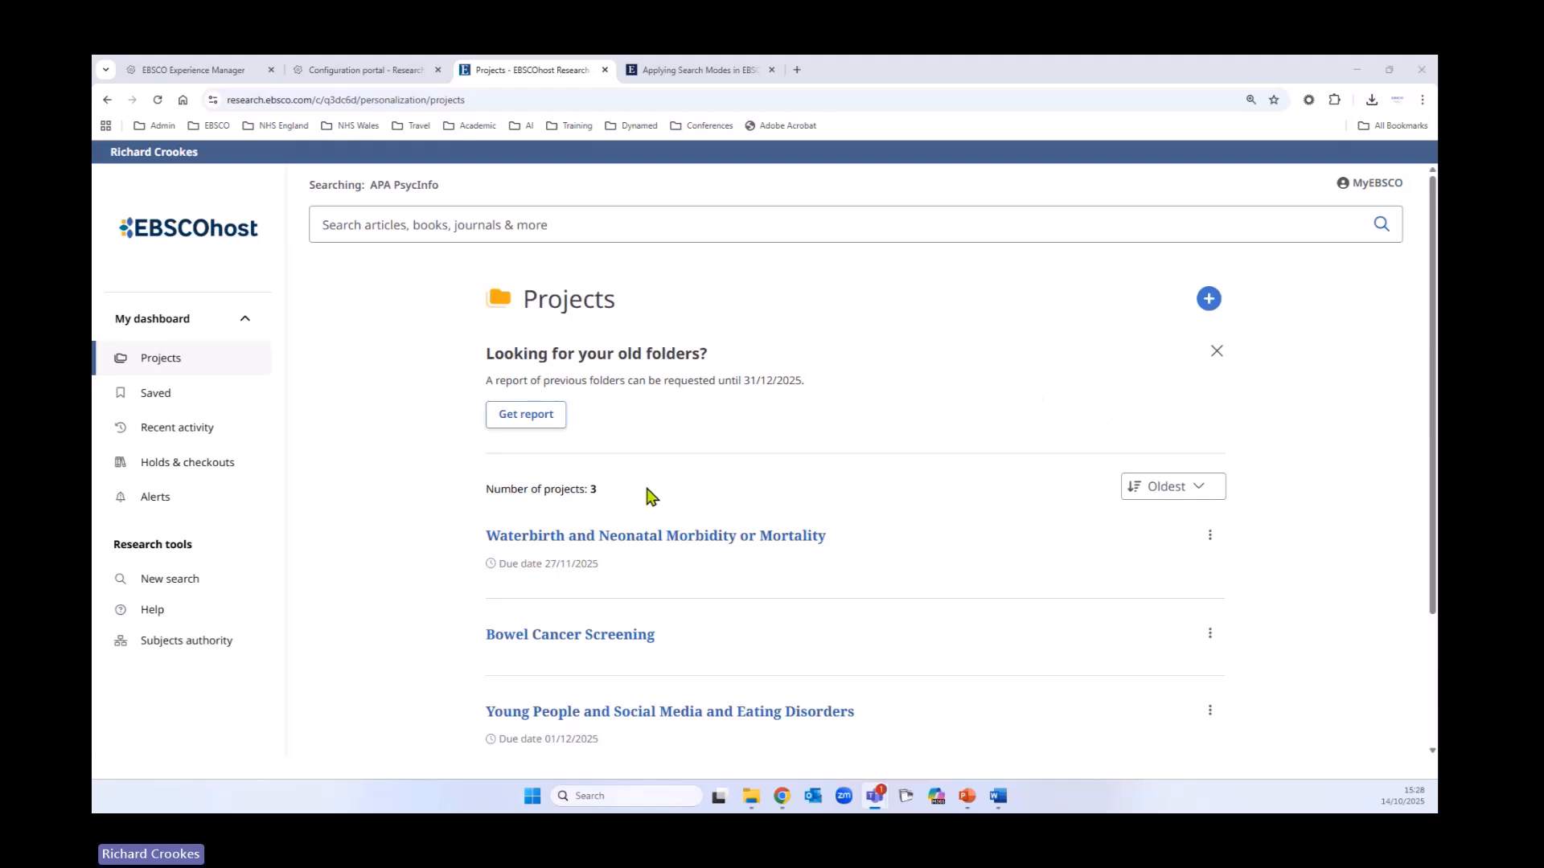
{"action": "left_click", "coordinate": [534, 416]}
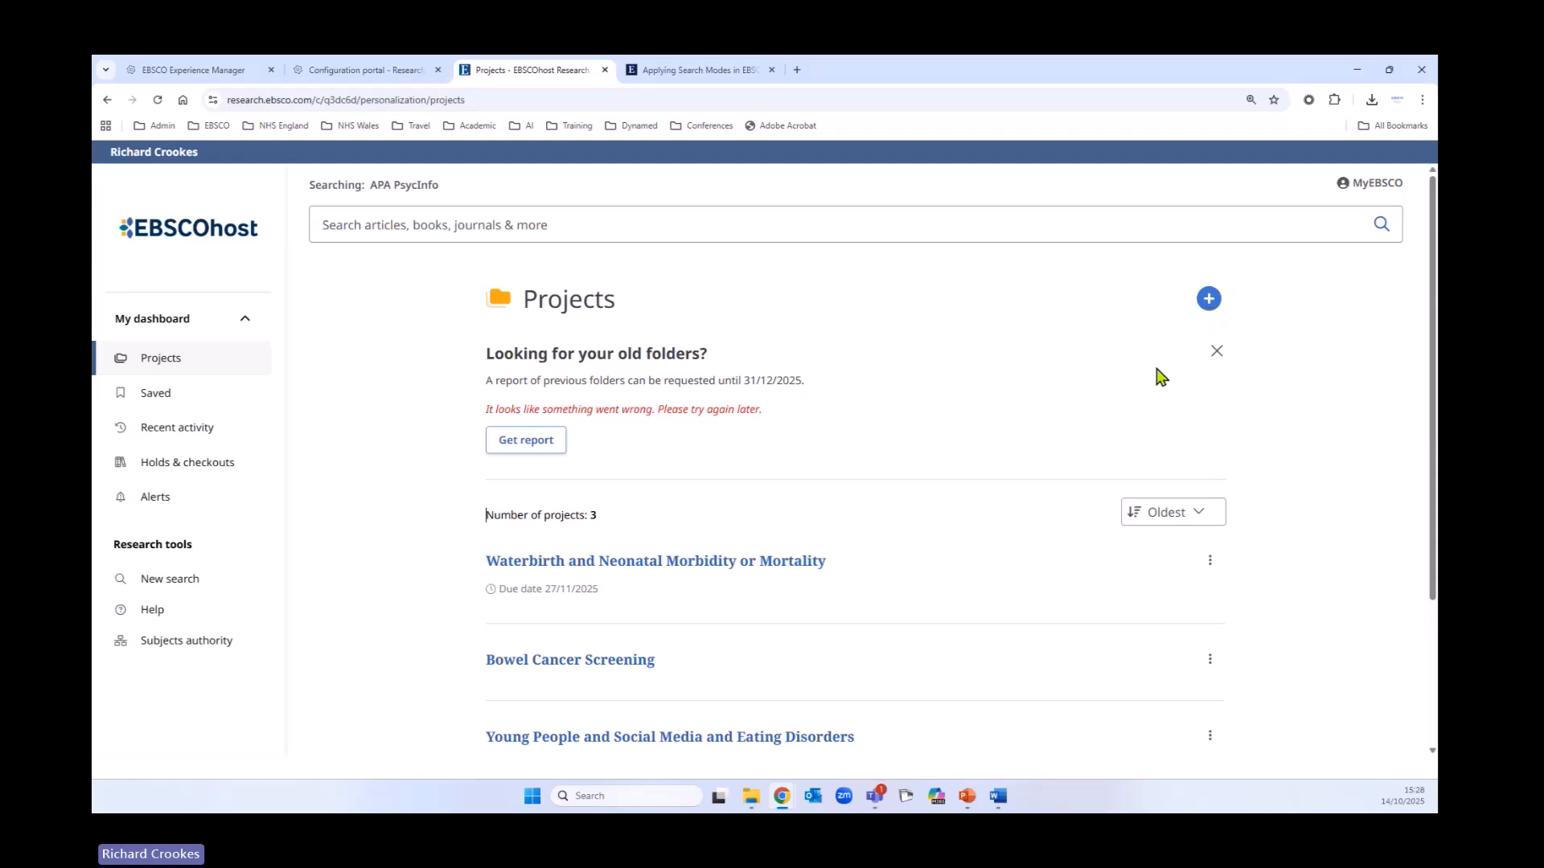
{"action": "left_click", "coordinate": [1209, 299]}
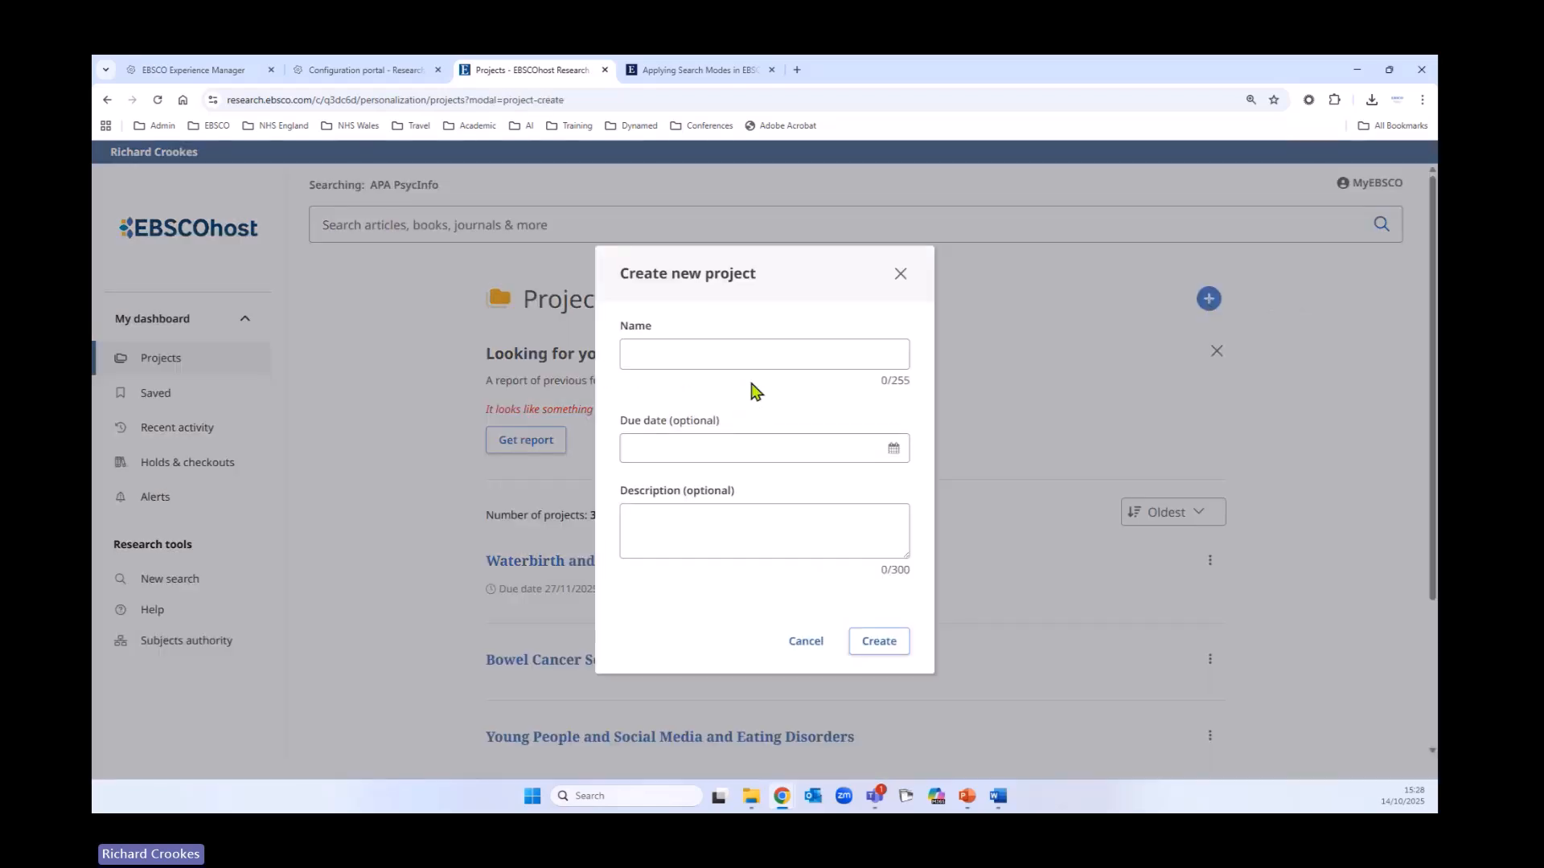
{"action": "left_click", "coordinate": [668, 347]}
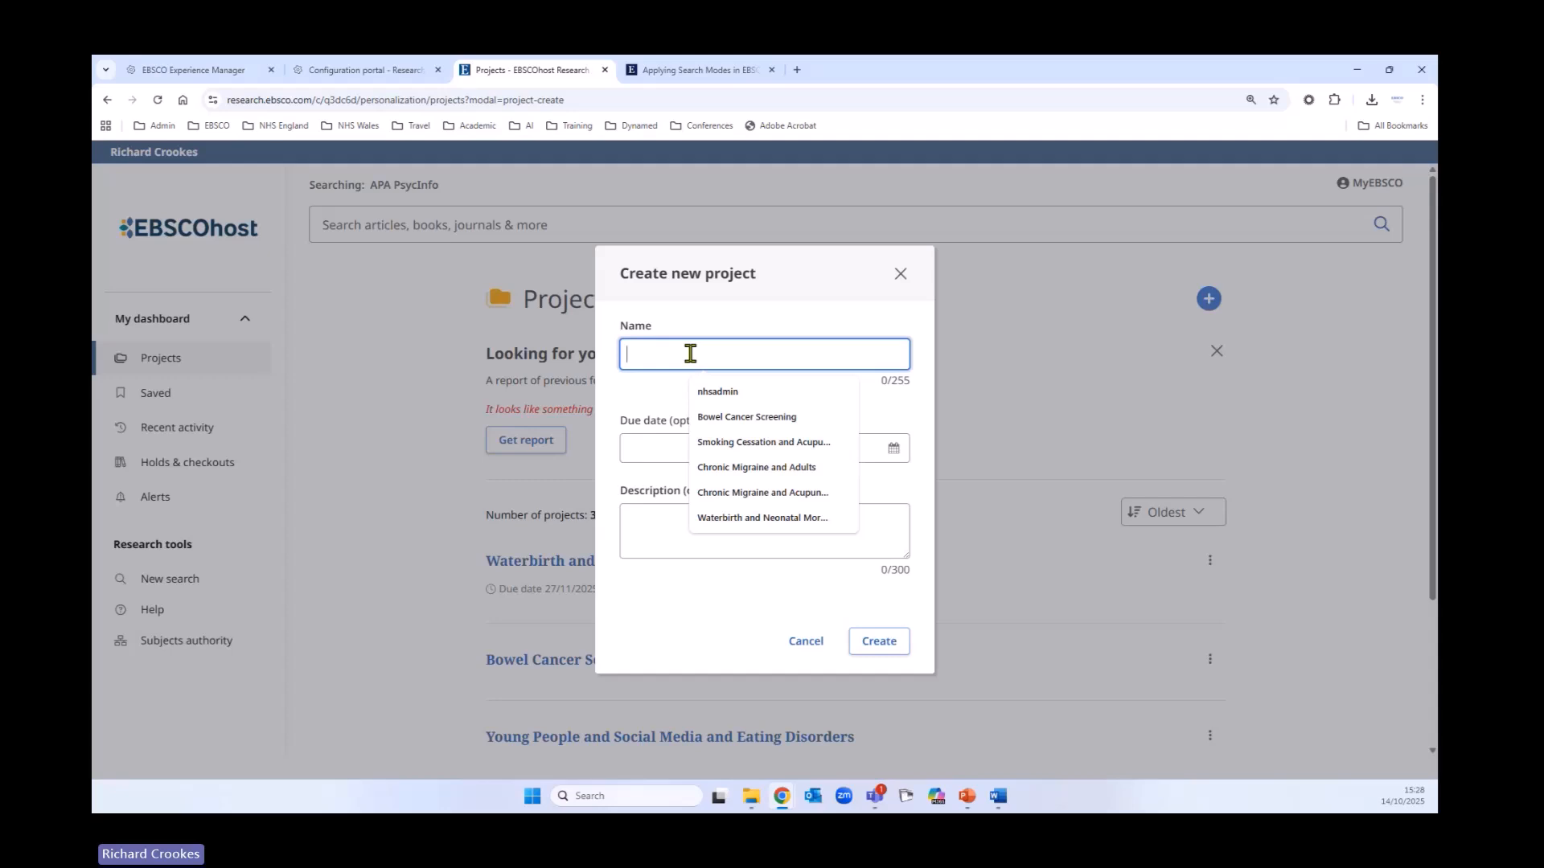
{"action": "left_click", "coordinate": [806, 643]}
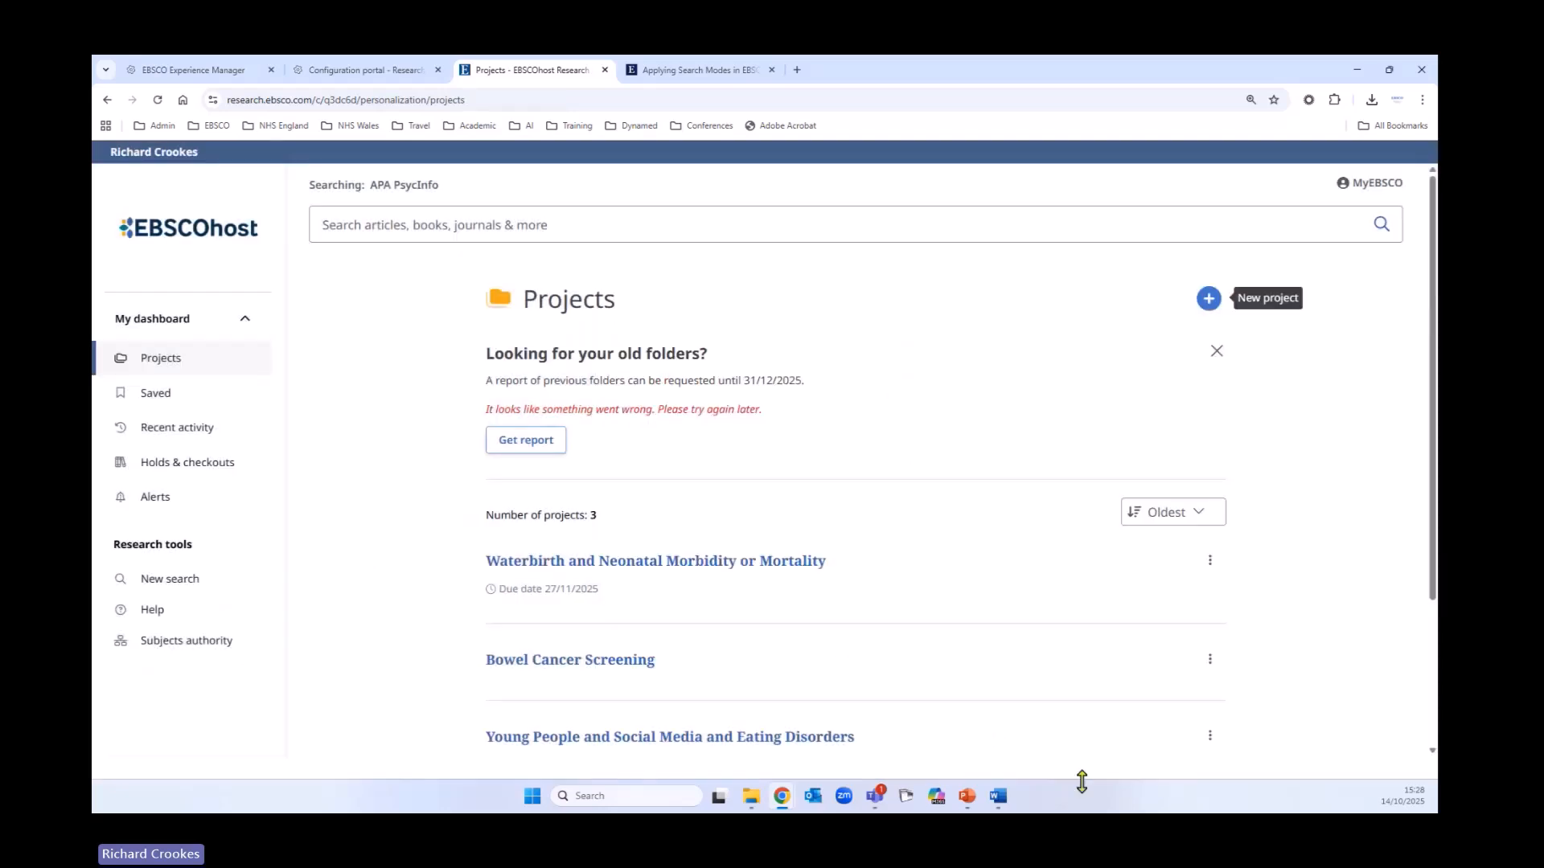
Rerun the saved search Young People and Social and Eating Disorders and look over the first records in its results
{"action": "left_click", "coordinate": [161, 396]}
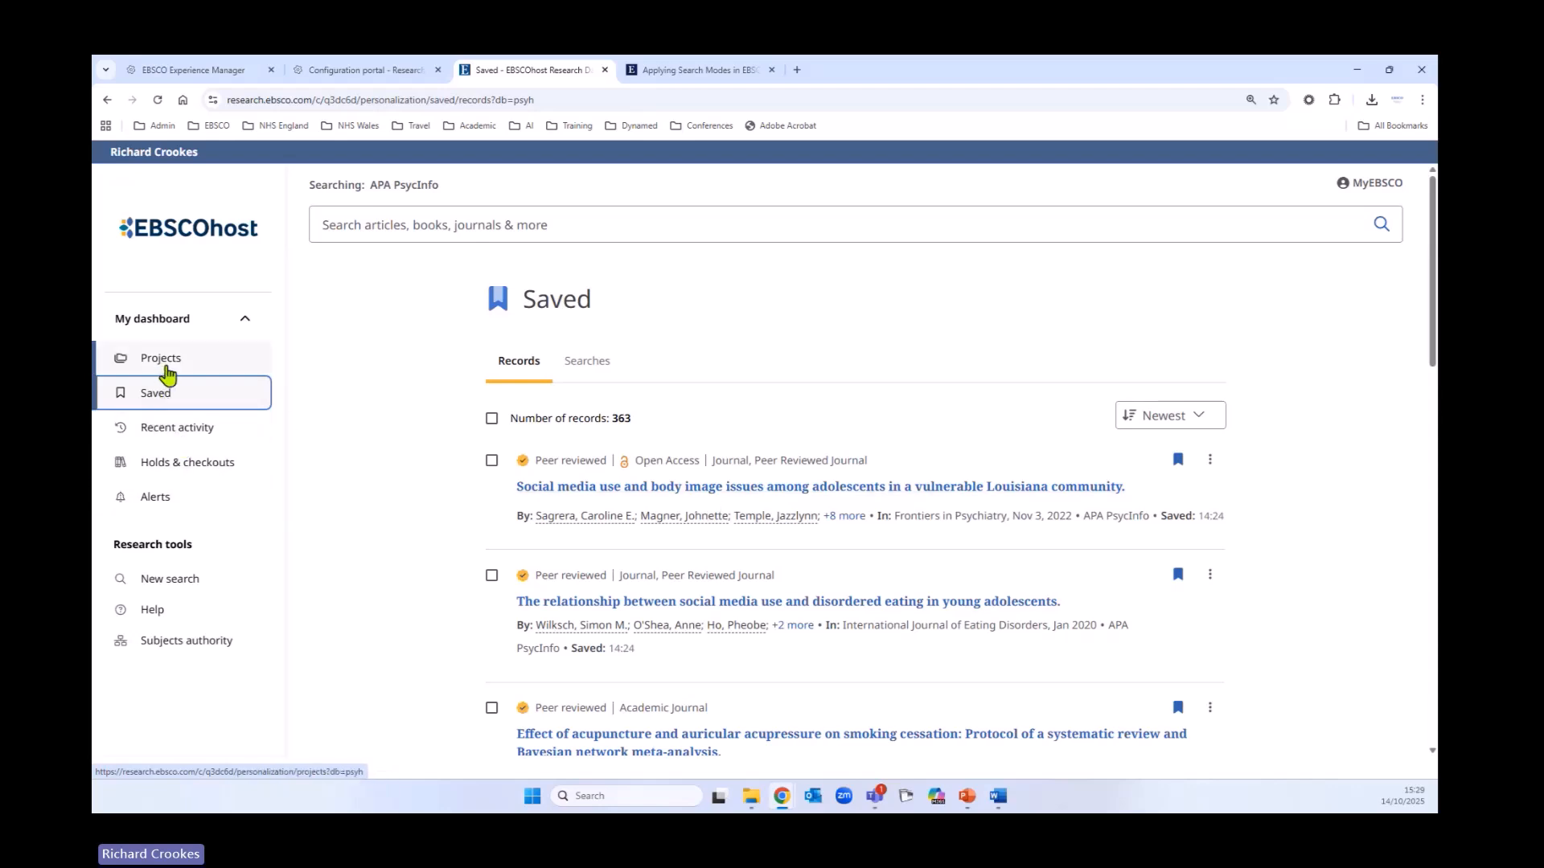
{"action": "left_click", "coordinate": [594, 366]}
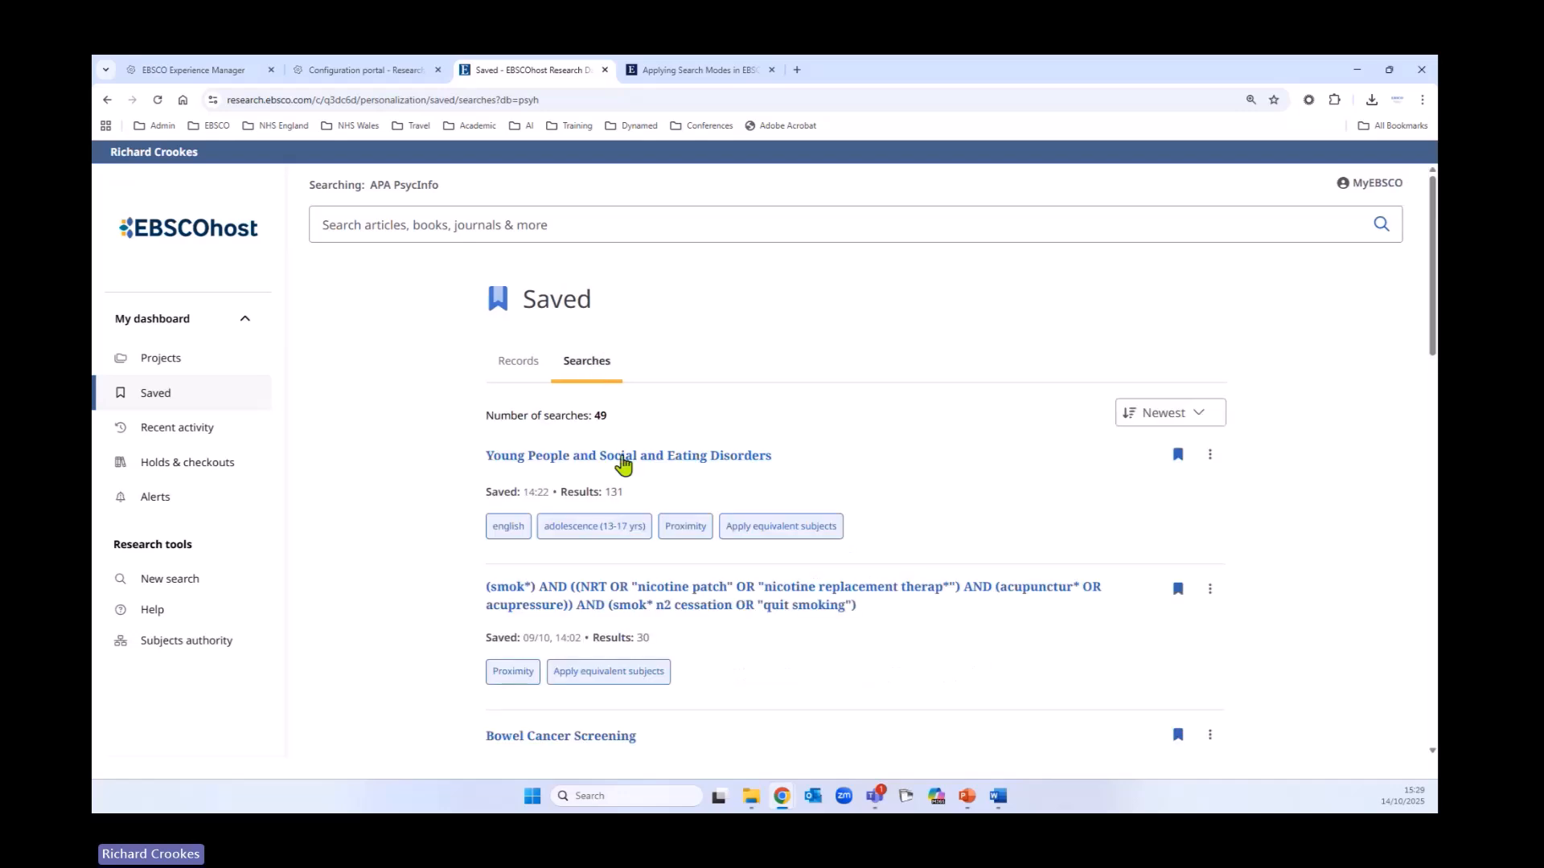
{"action": "left_click", "coordinate": [624, 457]}
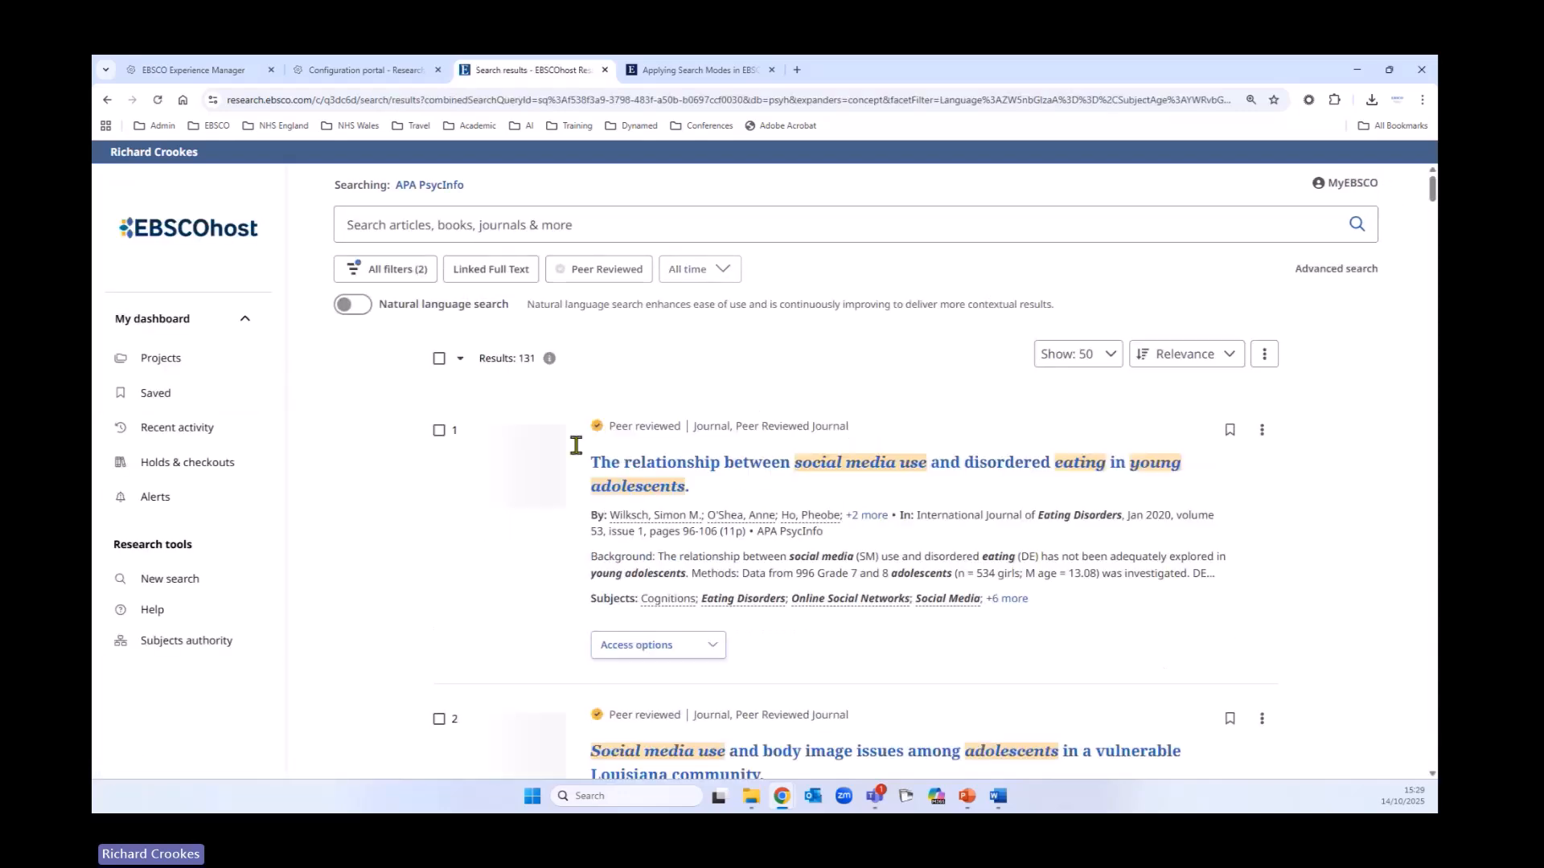
{"action": "scroll", "coordinate": [1051, 563], "scroll_direction": "down", "scroll_amount": 5}
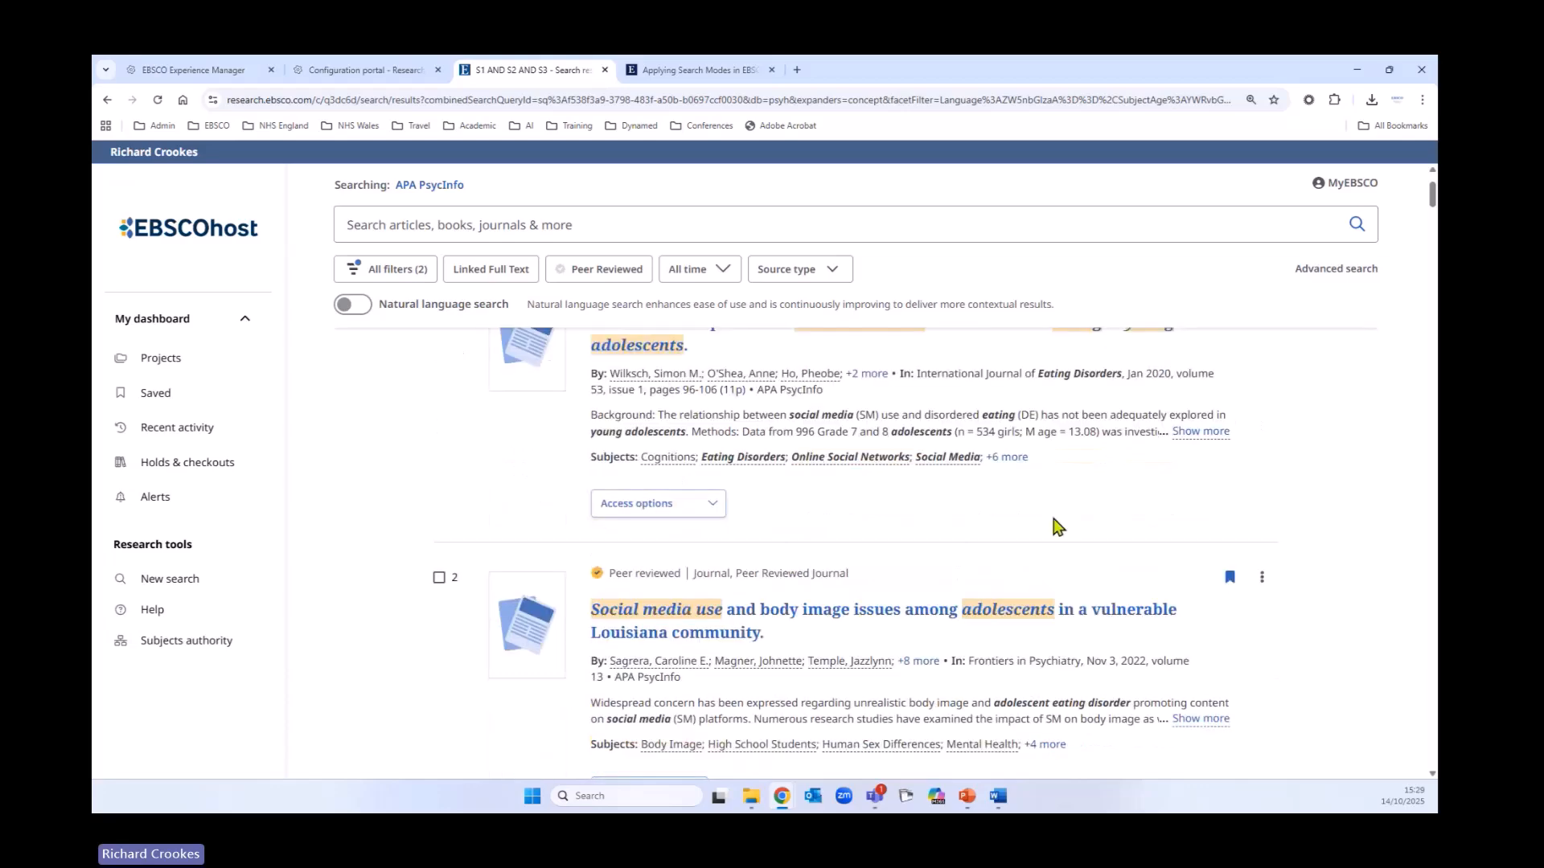
{"action": "scroll", "coordinate": [1051, 551], "scroll_direction": "up", "scroll_amount": 5}
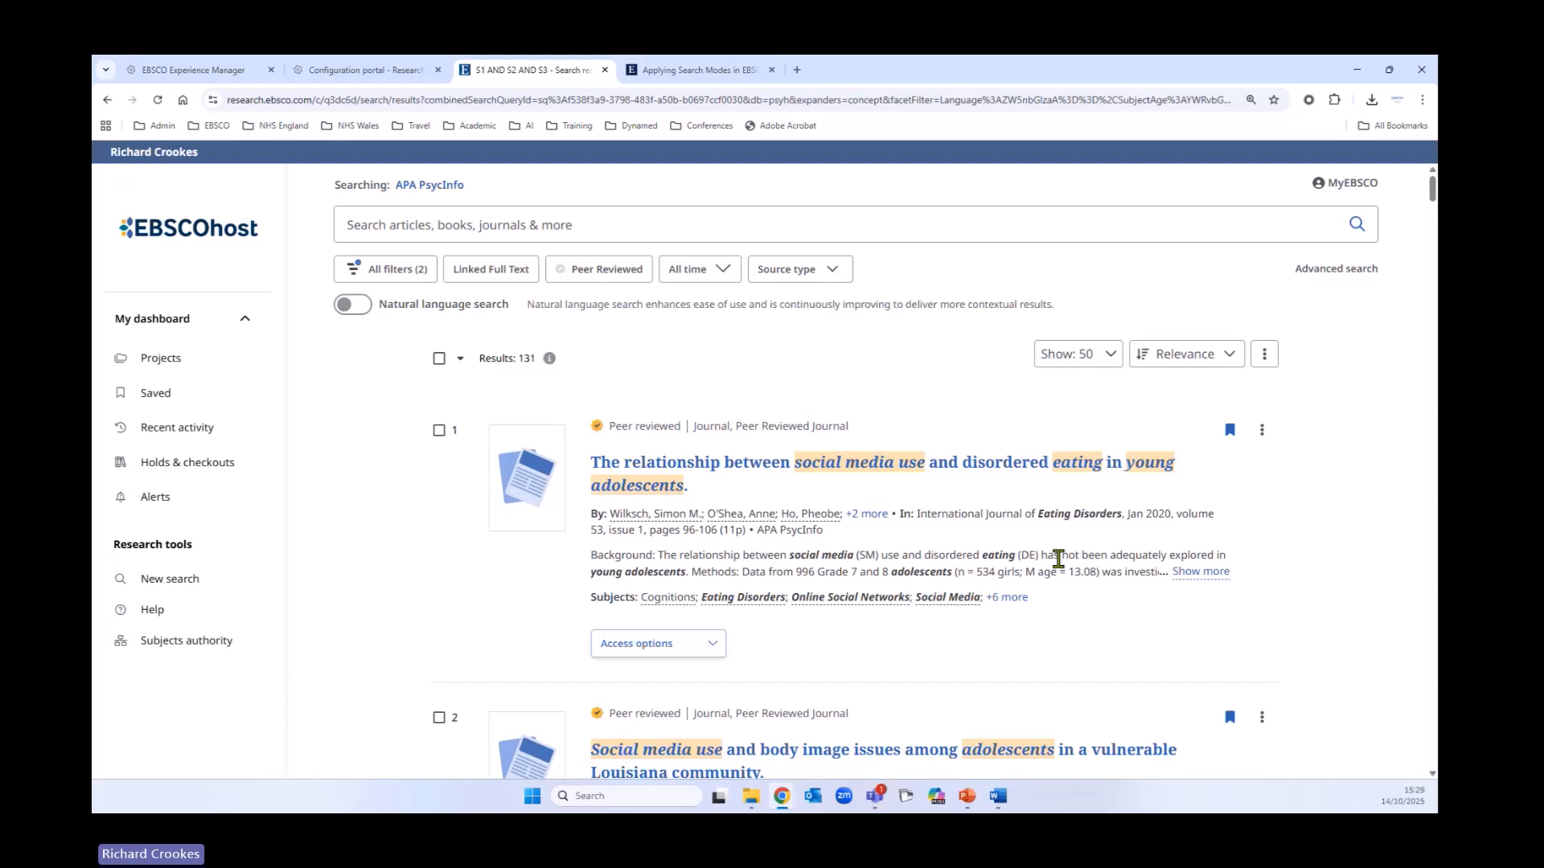
Request an export of the search results in RIS format, entering the recipient's e-mail address
{"action": "left_click", "coordinate": [439, 360]}
{"action": "left_click", "coordinate": [461, 360]}
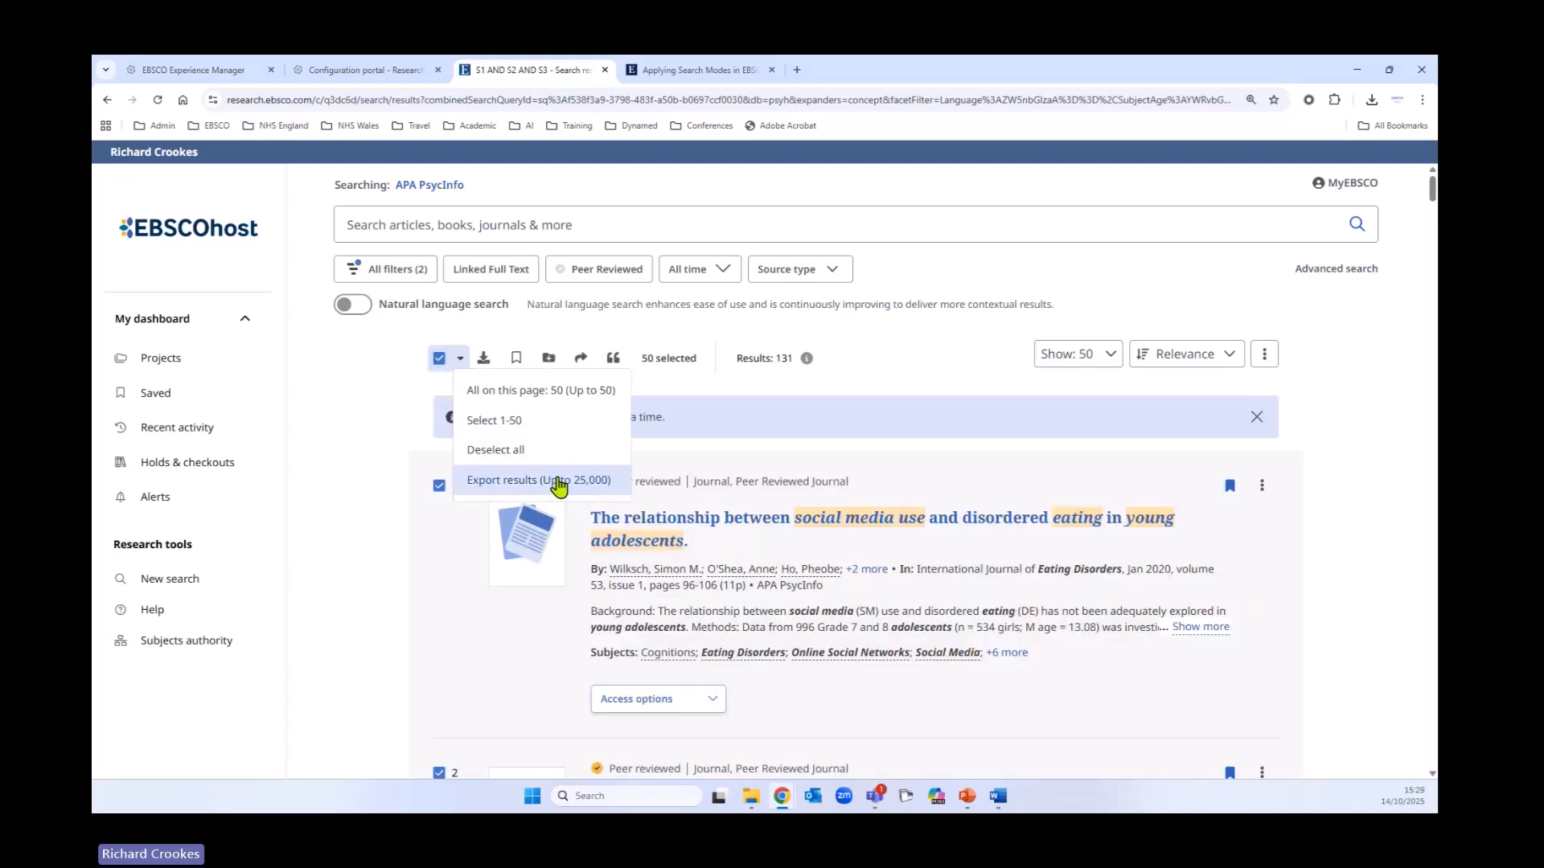
{"action": "left_click", "coordinate": [559, 482]}
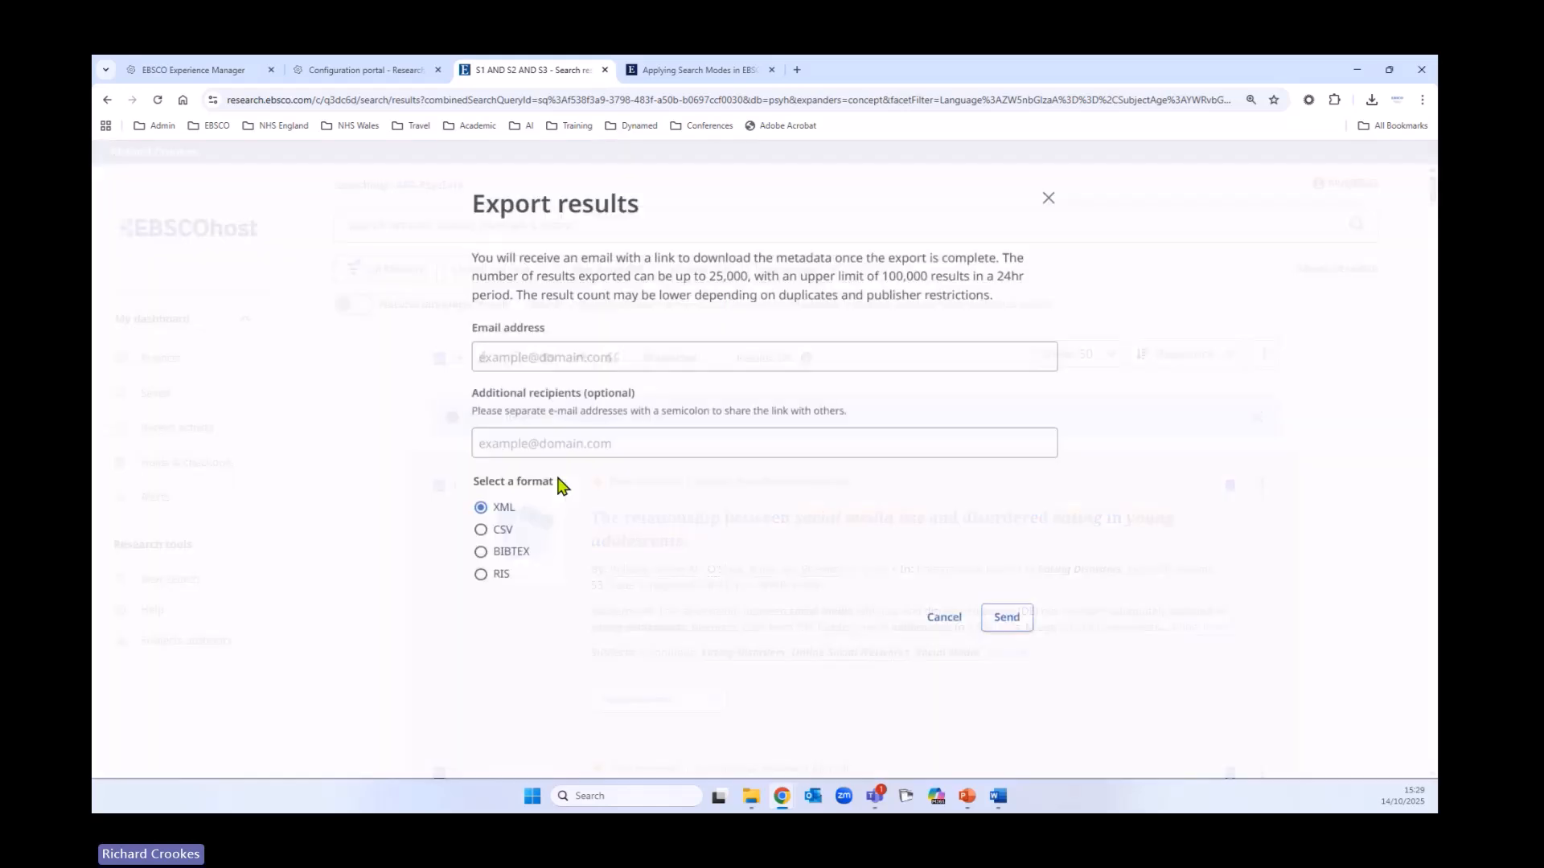
{"action": "left_click", "coordinate": [551, 366]}
{"action": "left_click", "coordinate": [562, 397]}
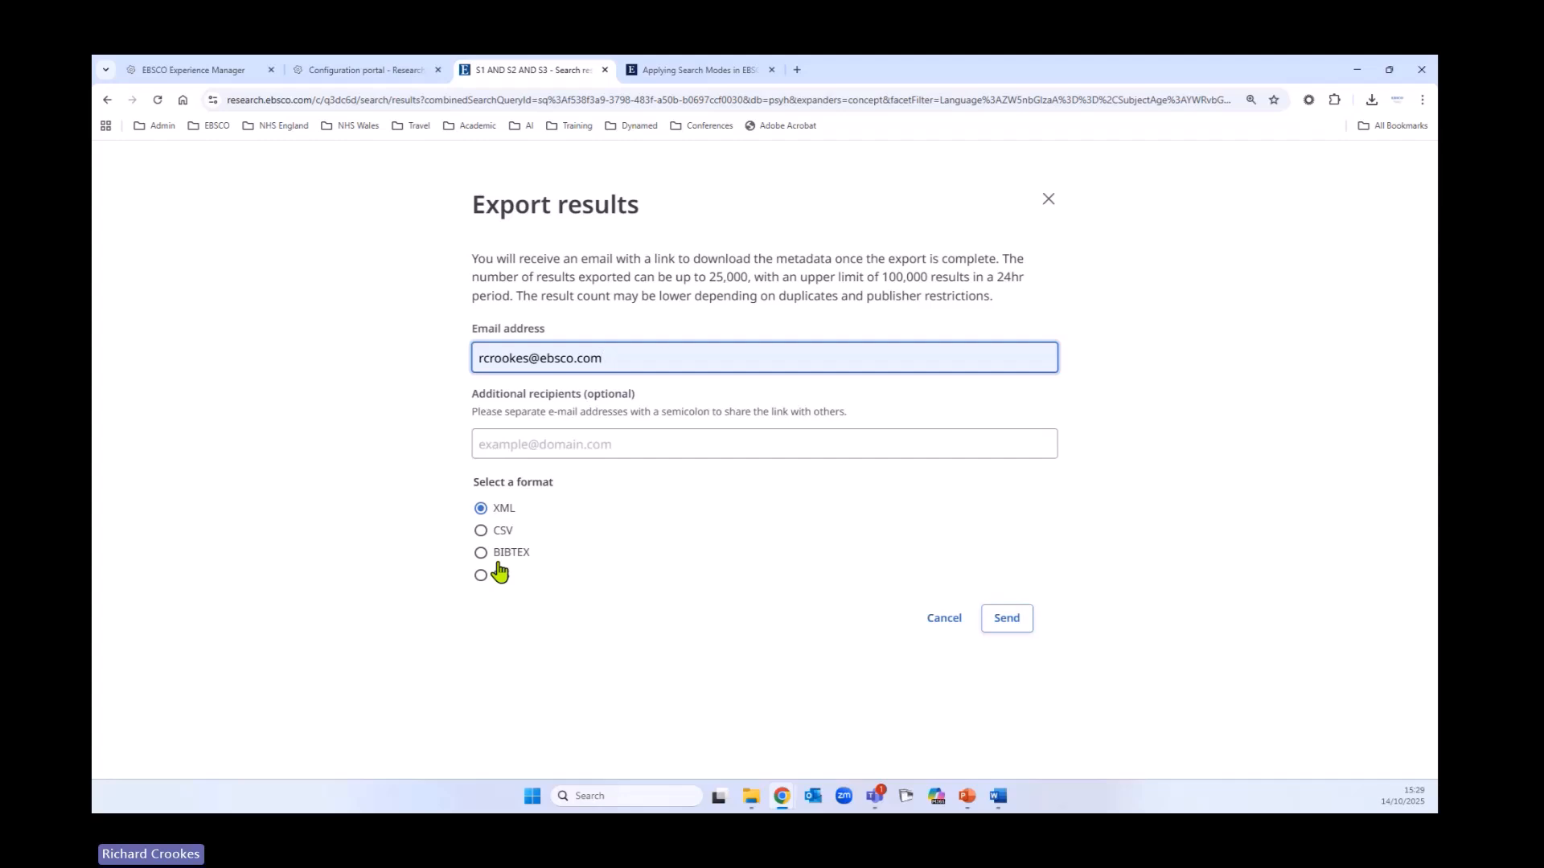
{"action": "left_click", "coordinate": [481, 575]}
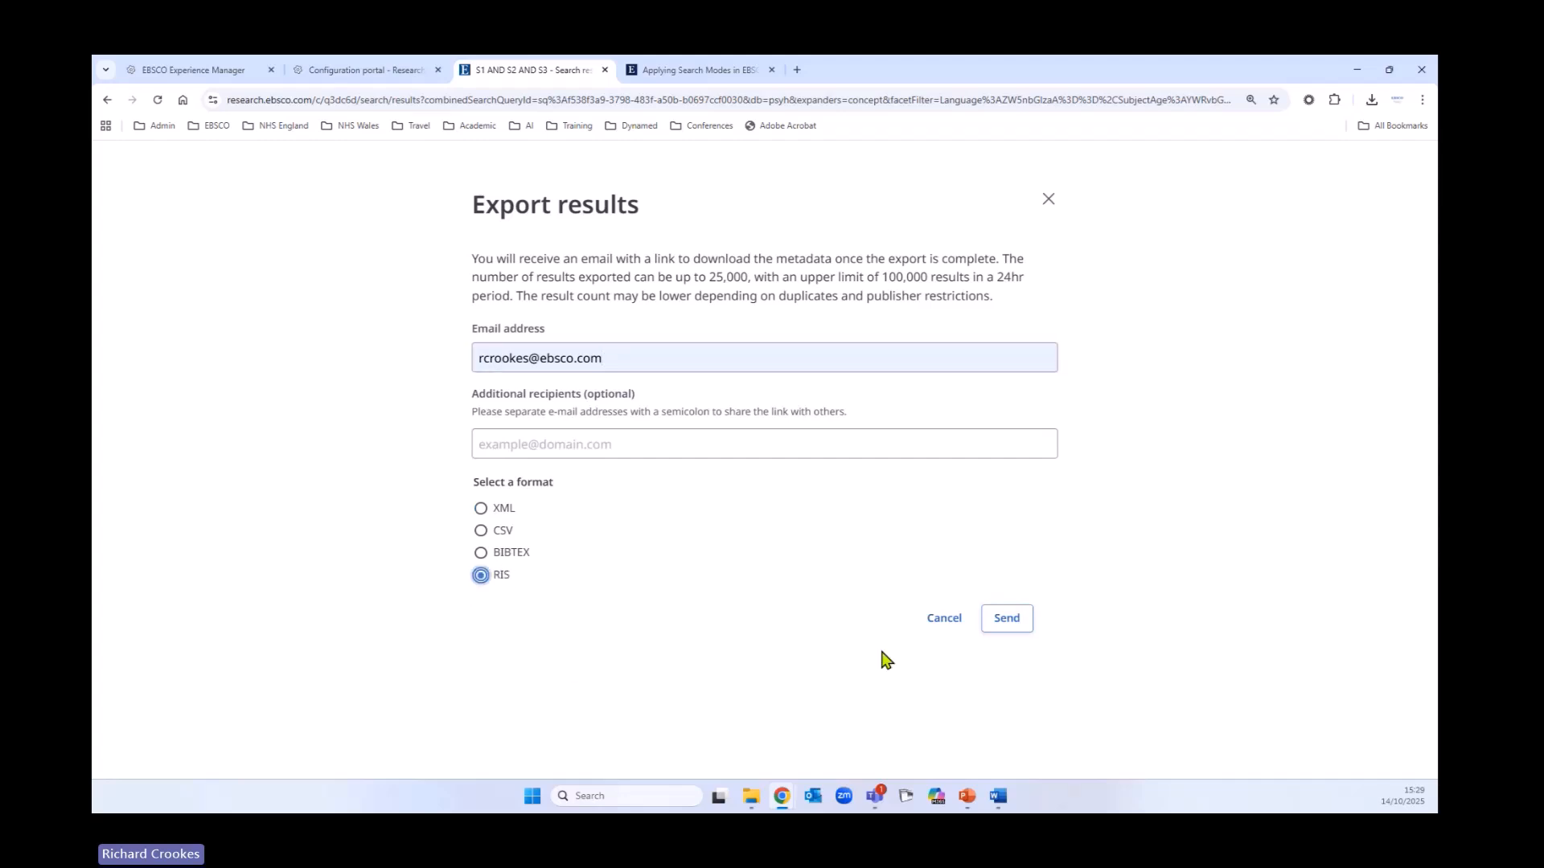
{"action": "left_click", "coordinate": [1017, 623]}
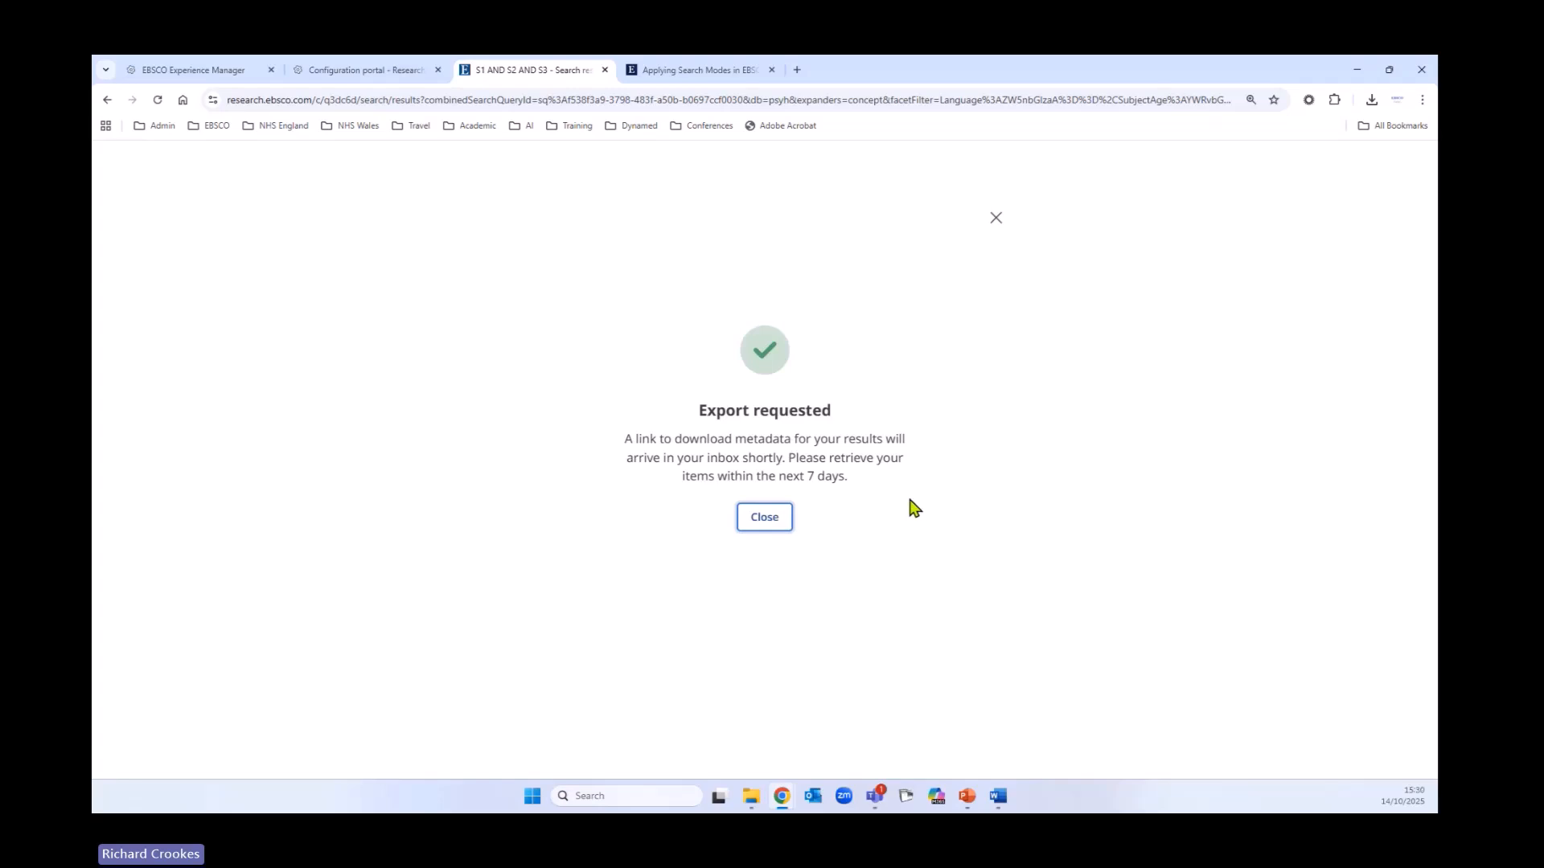
Email the metadata of the 50 selected records, entering the recipient's e-mail address
{"action": "left_click", "coordinate": [776, 523]}
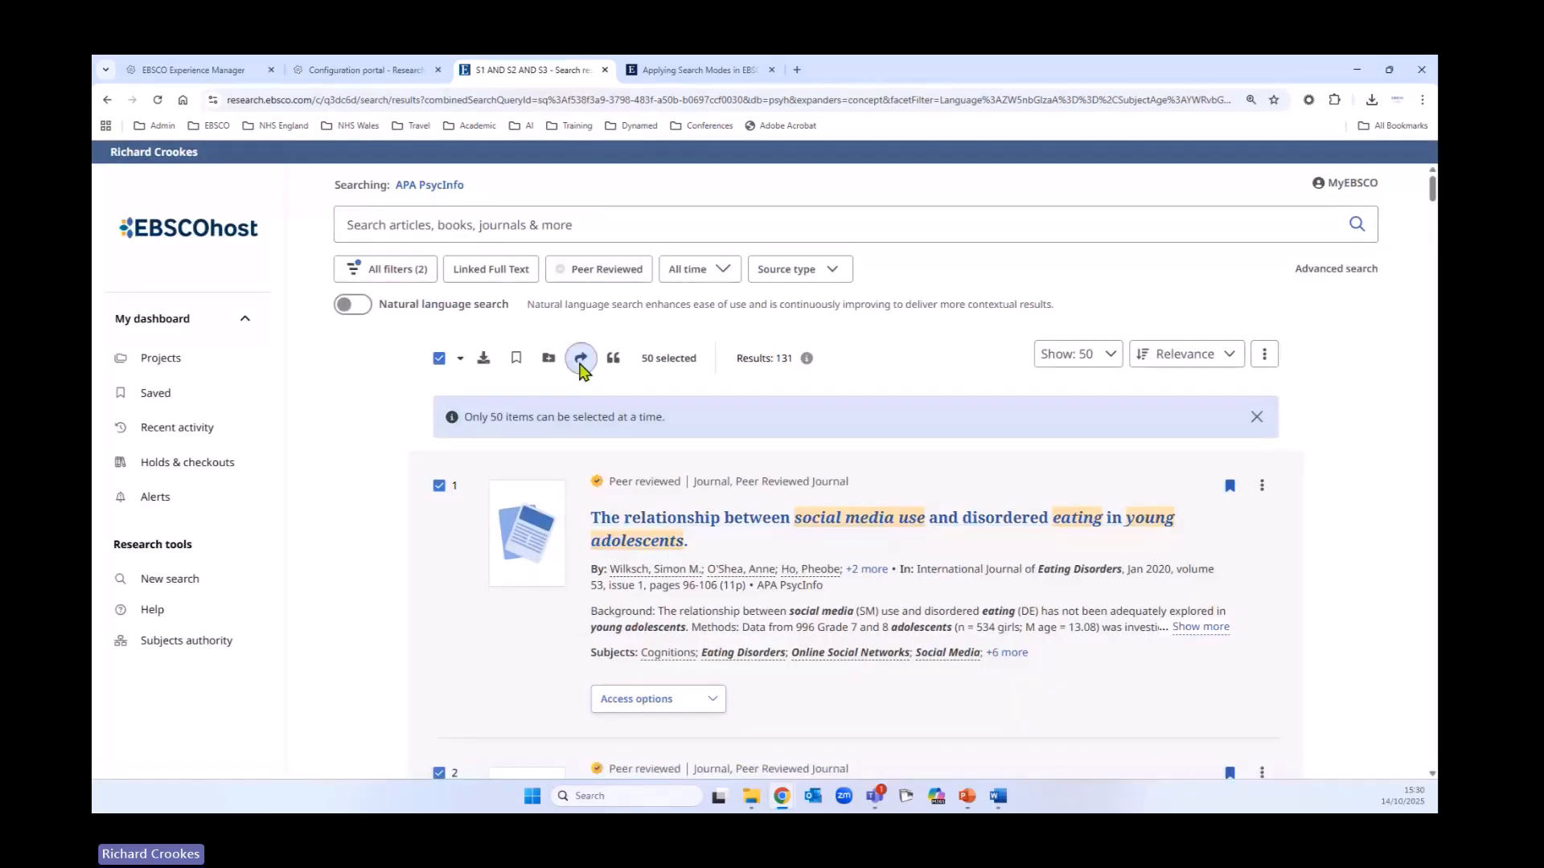
{"action": "left_click", "coordinate": [581, 363]}
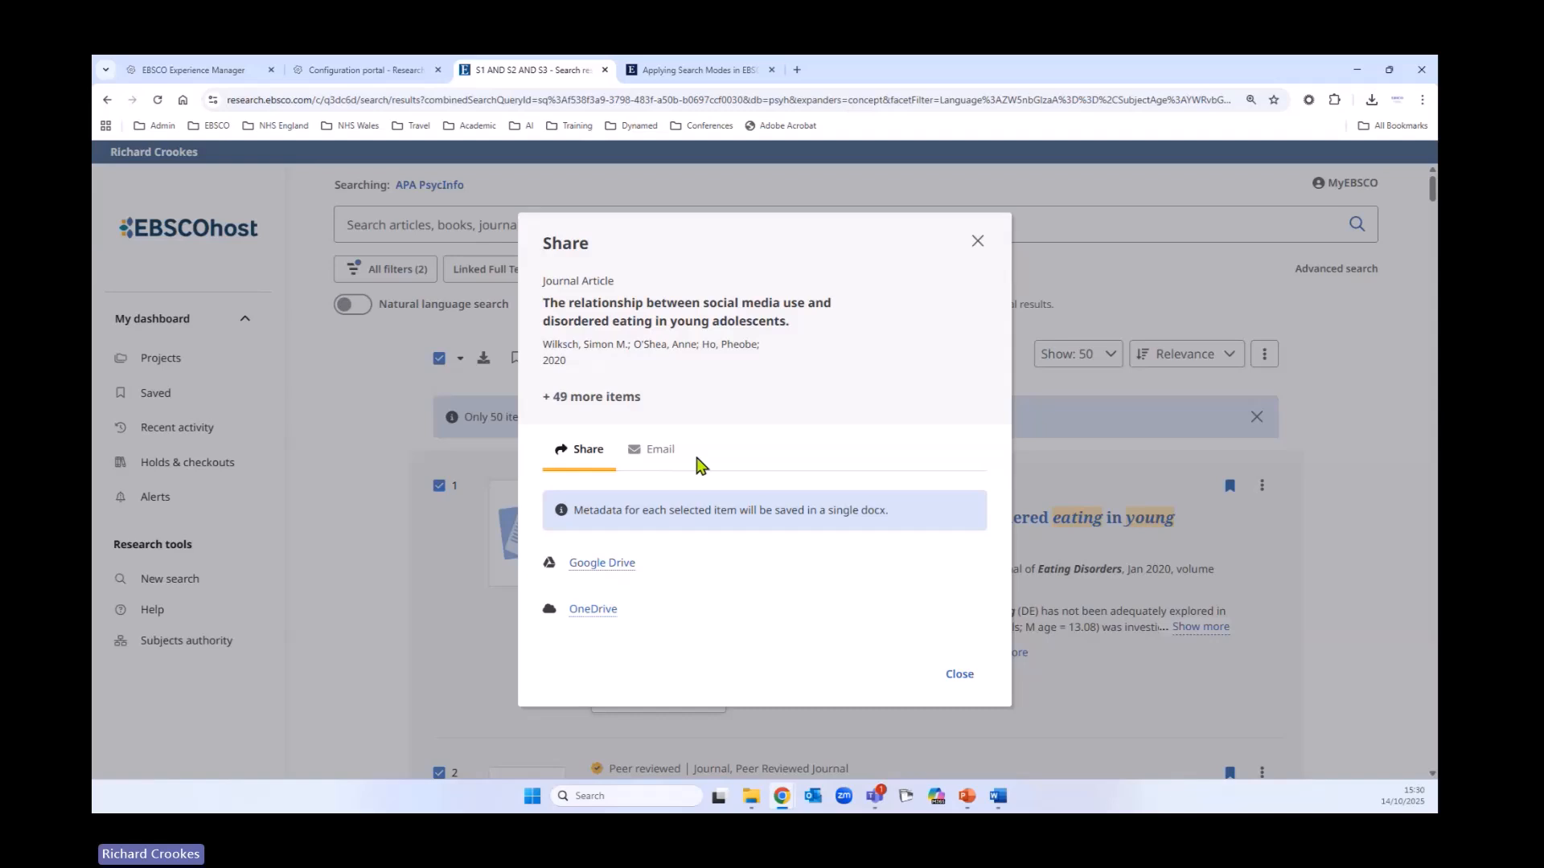
{"action": "left_click", "coordinate": [653, 454]}
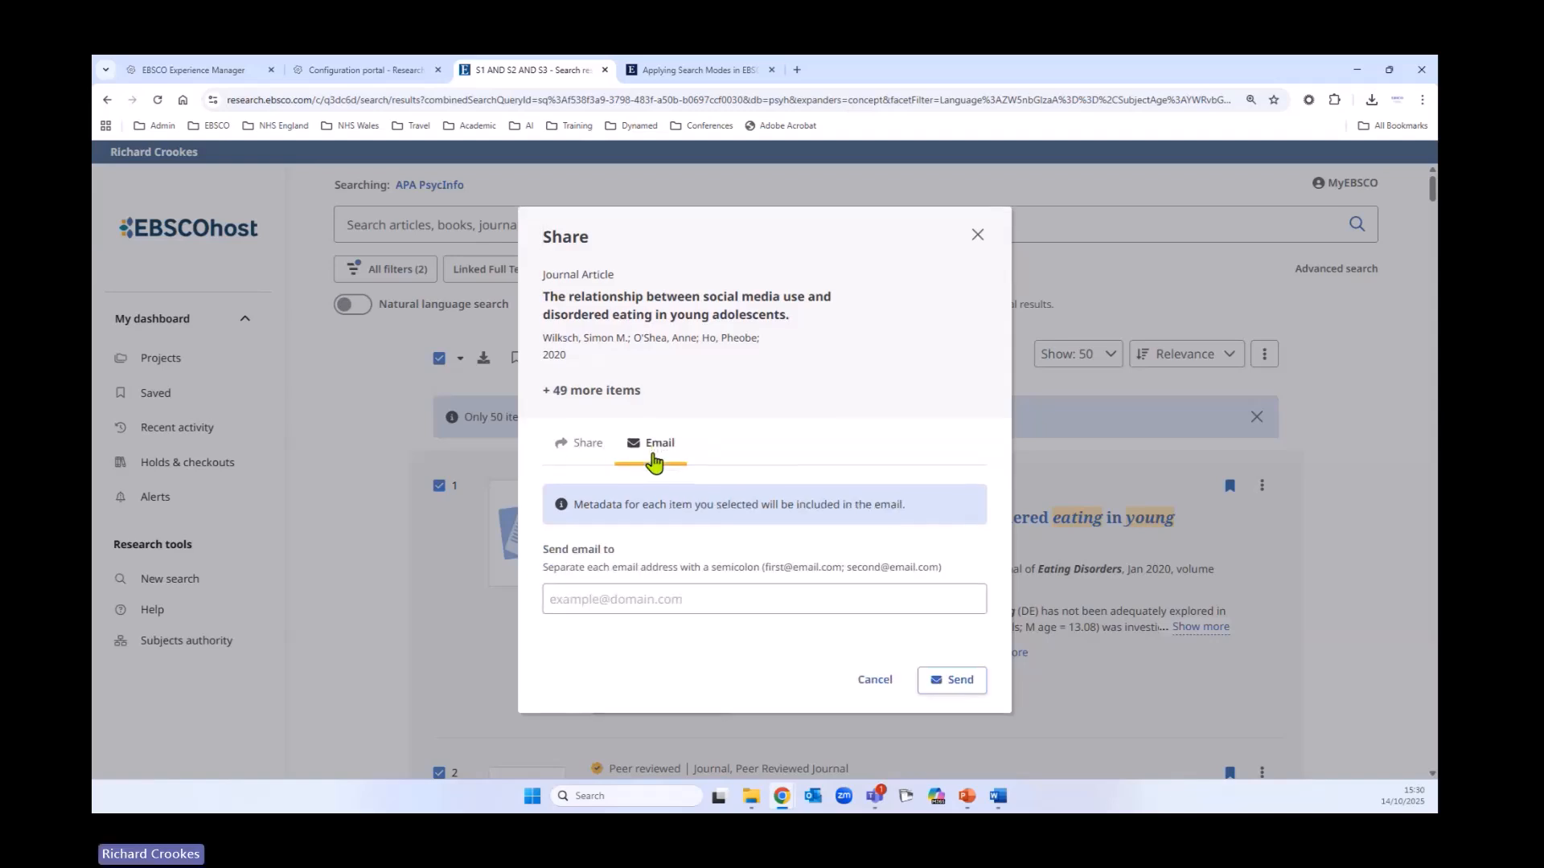
{"action": "left_click", "coordinate": [620, 597]}
{"action": "left_click", "coordinate": [648, 646]}
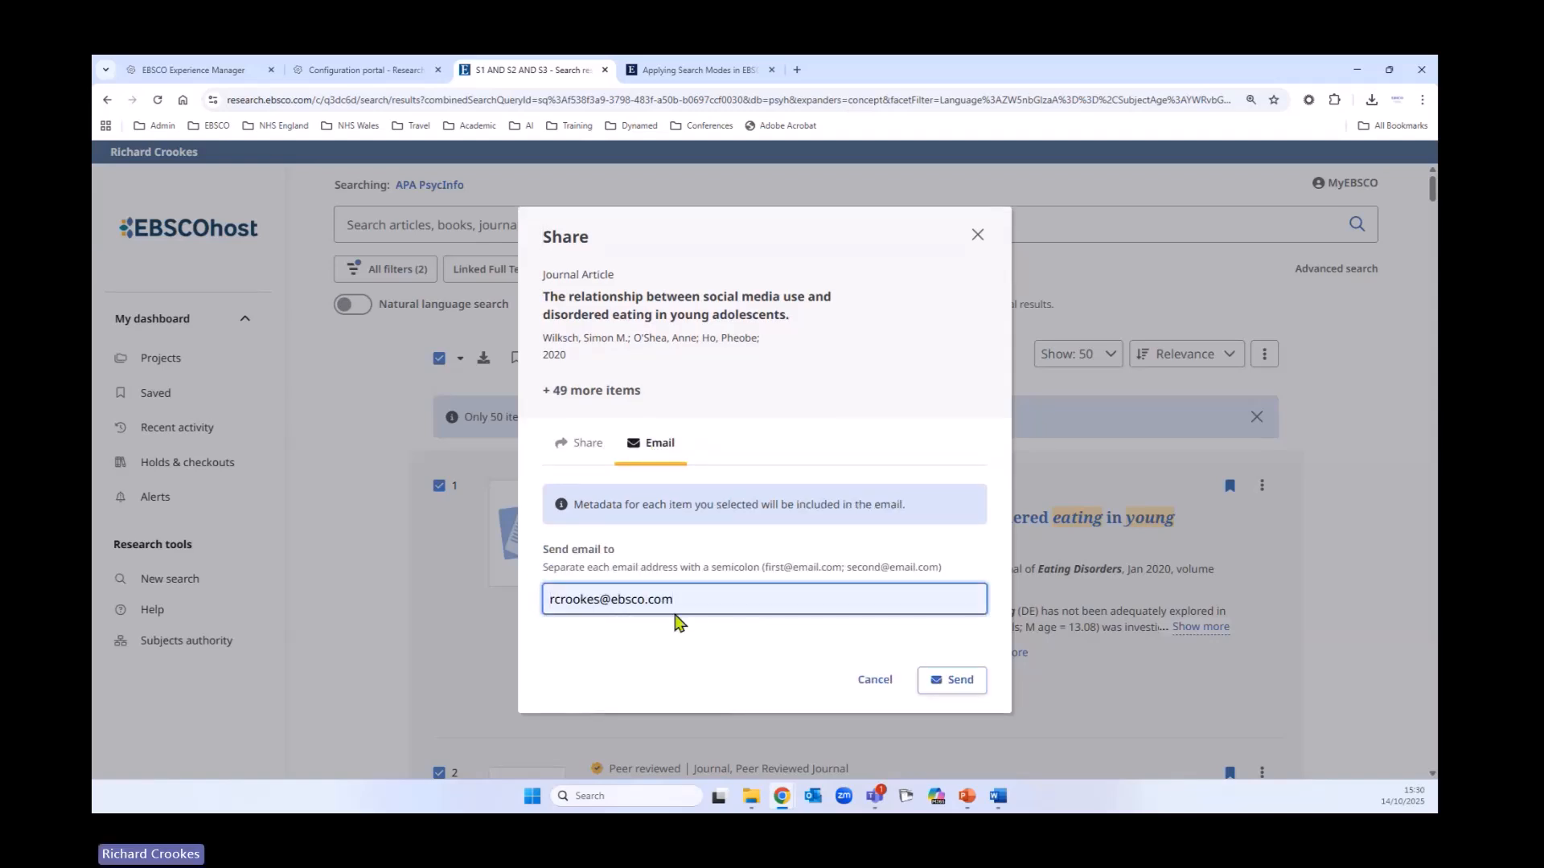
{"action": "left_click", "coordinate": [961, 684]}
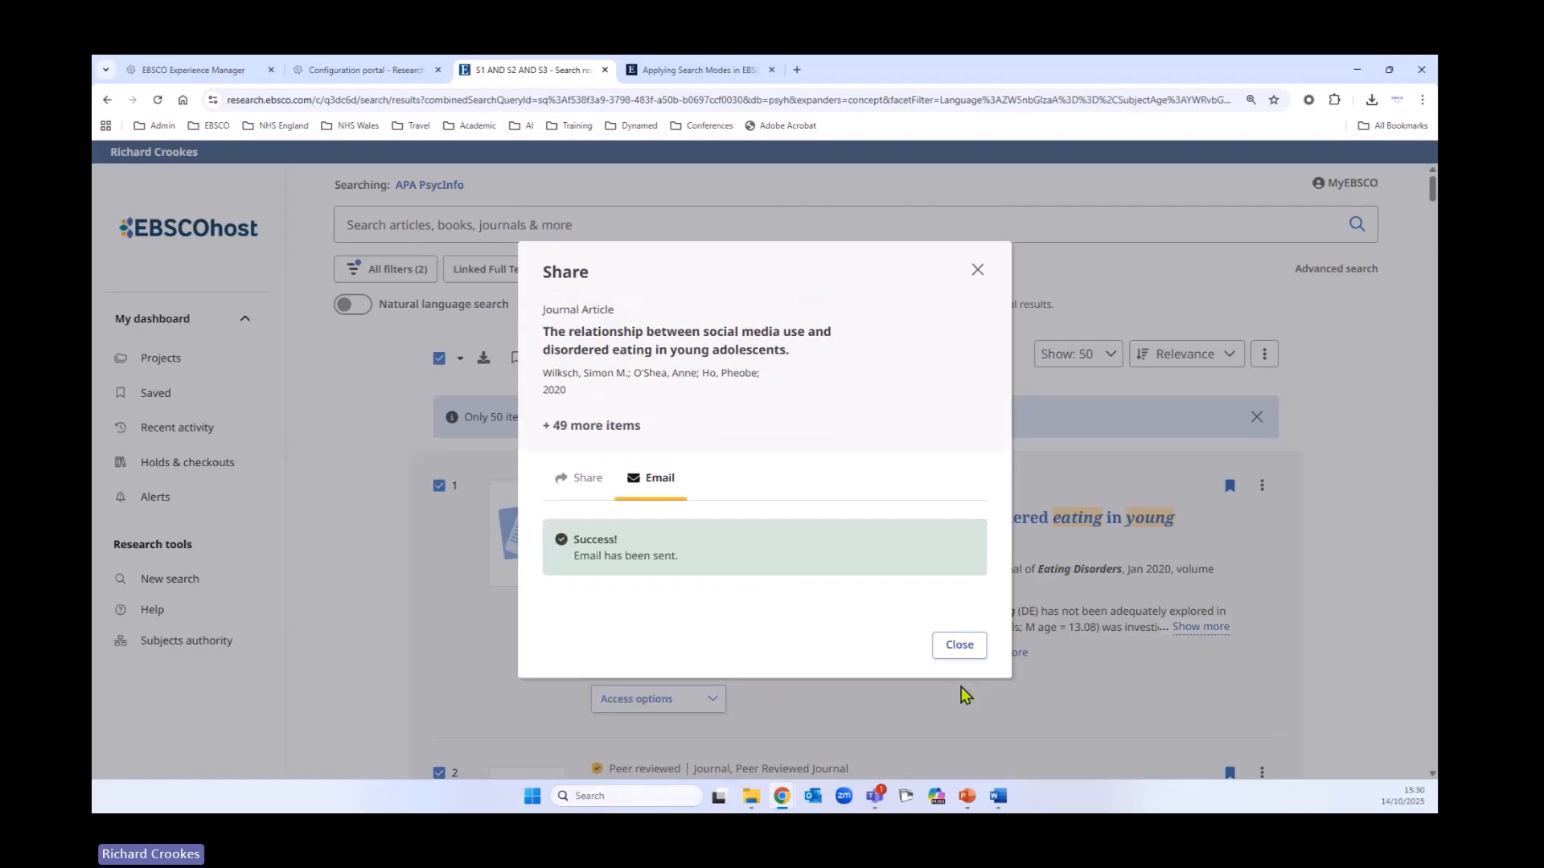
{"action": "left_click", "coordinate": [977, 271]}
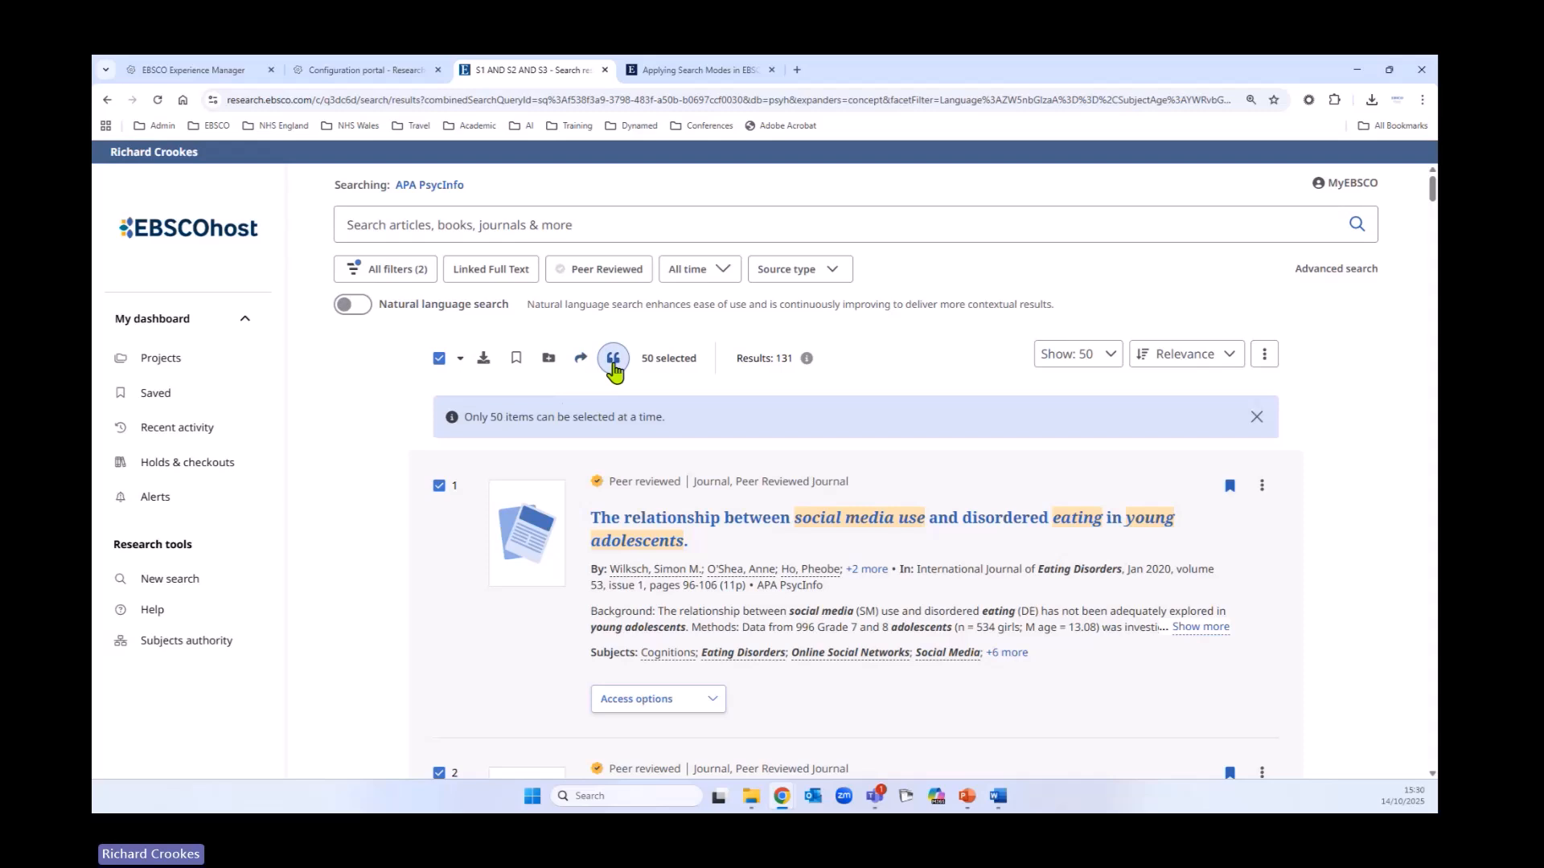
Preview the selected records' citations in Harvard style and look over the citation export options
{"action": "left_click", "coordinate": [613, 360]}
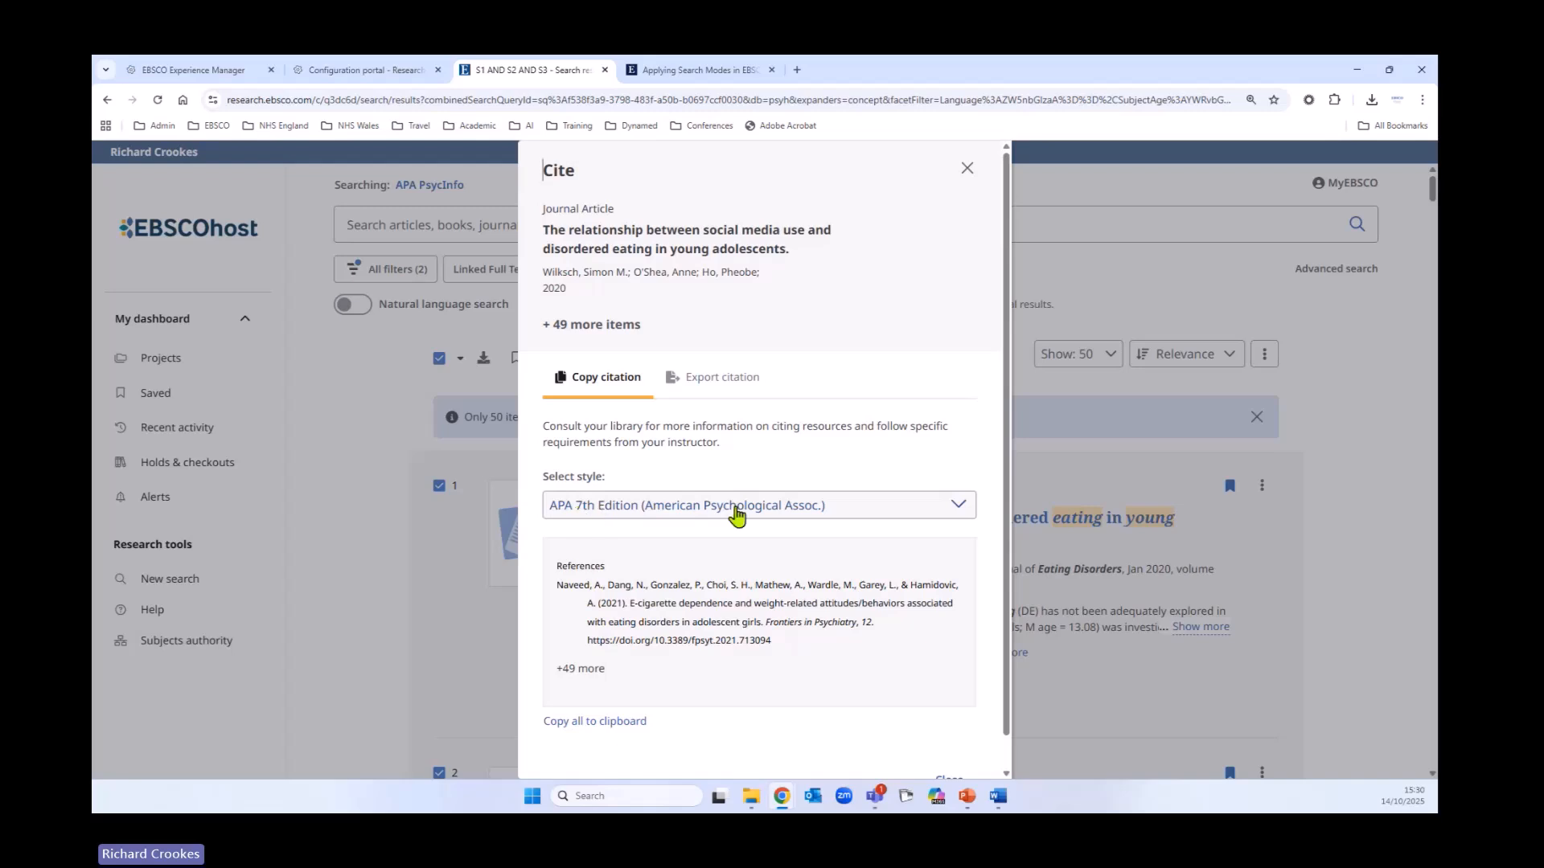
{"action": "left_click", "coordinate": [959, 506]}
{"action": "scroll", "coordinate": [707, 593], "scroll_direction": "down", "scroll_amount": 1}
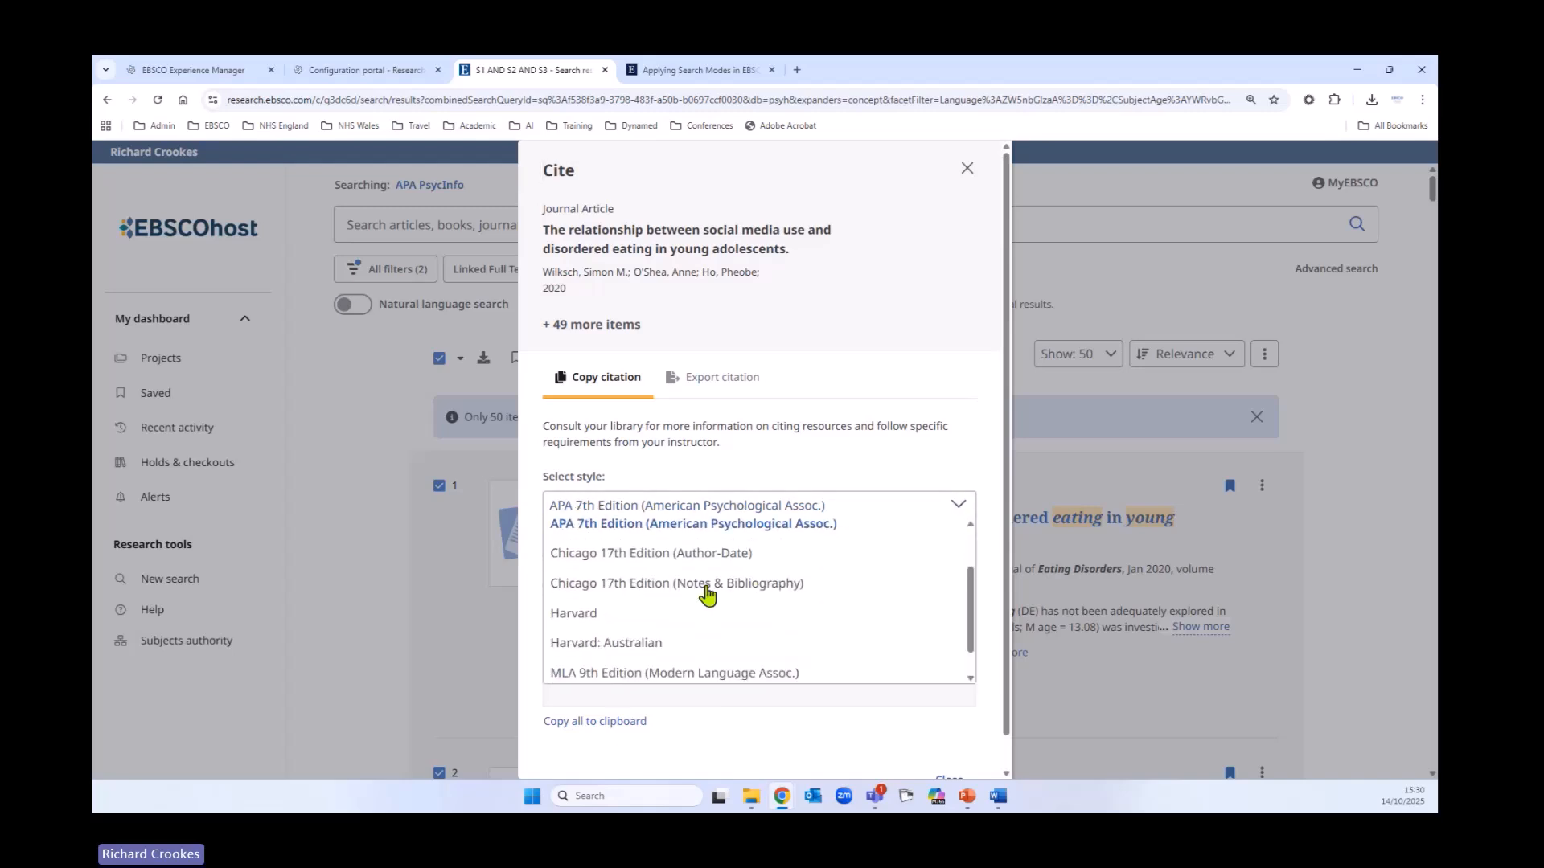
{"action": "left_click", "coordinate": [713, 616]}
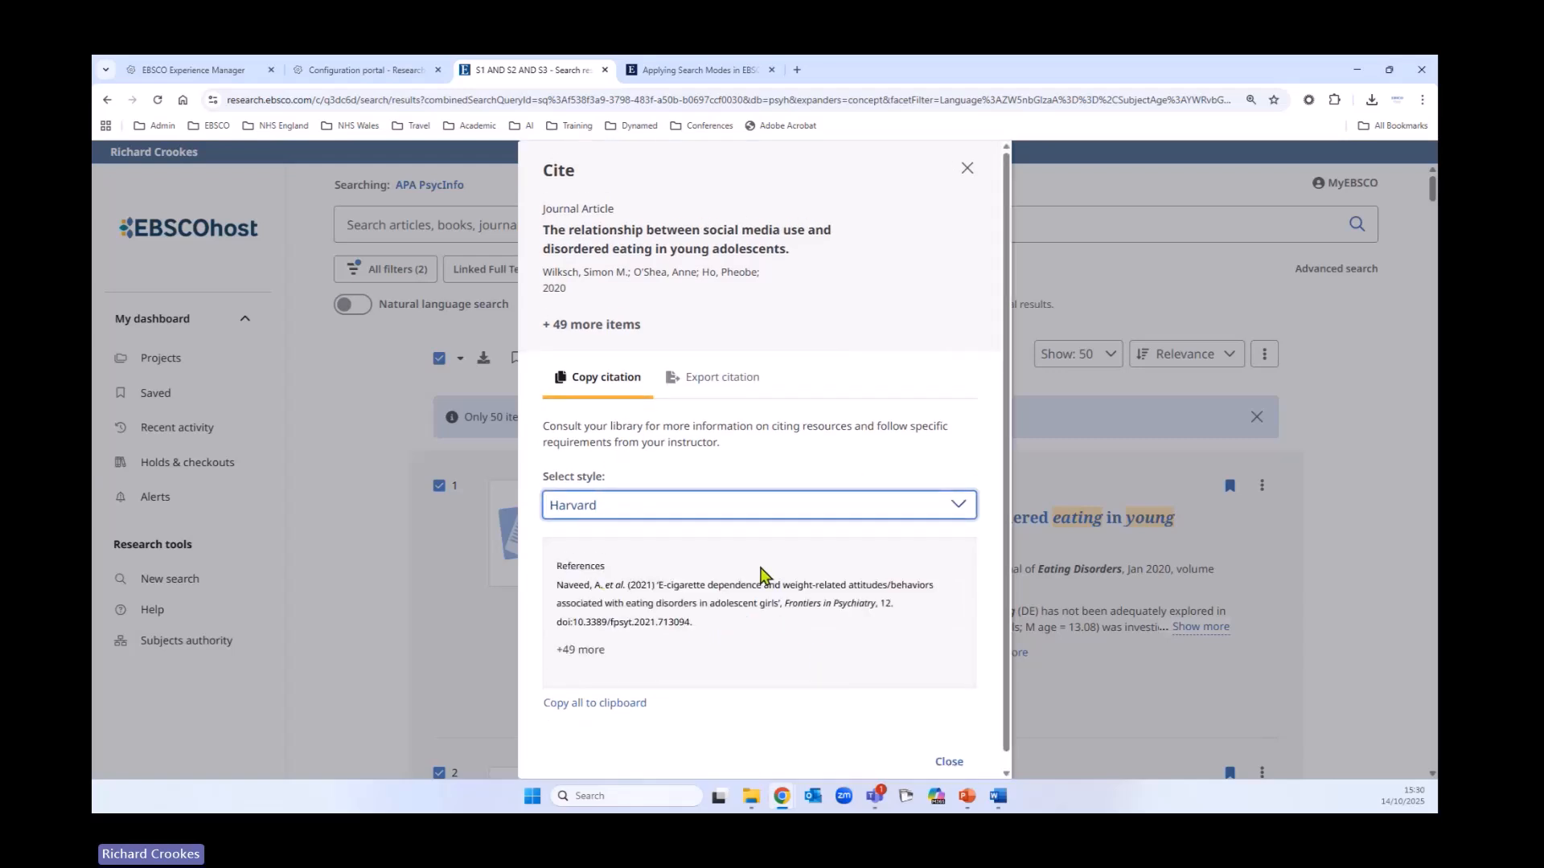
{"action": "scroll", "coordinate": [759, 573], "scroll_direction": "down", "scroll_amount": 1}
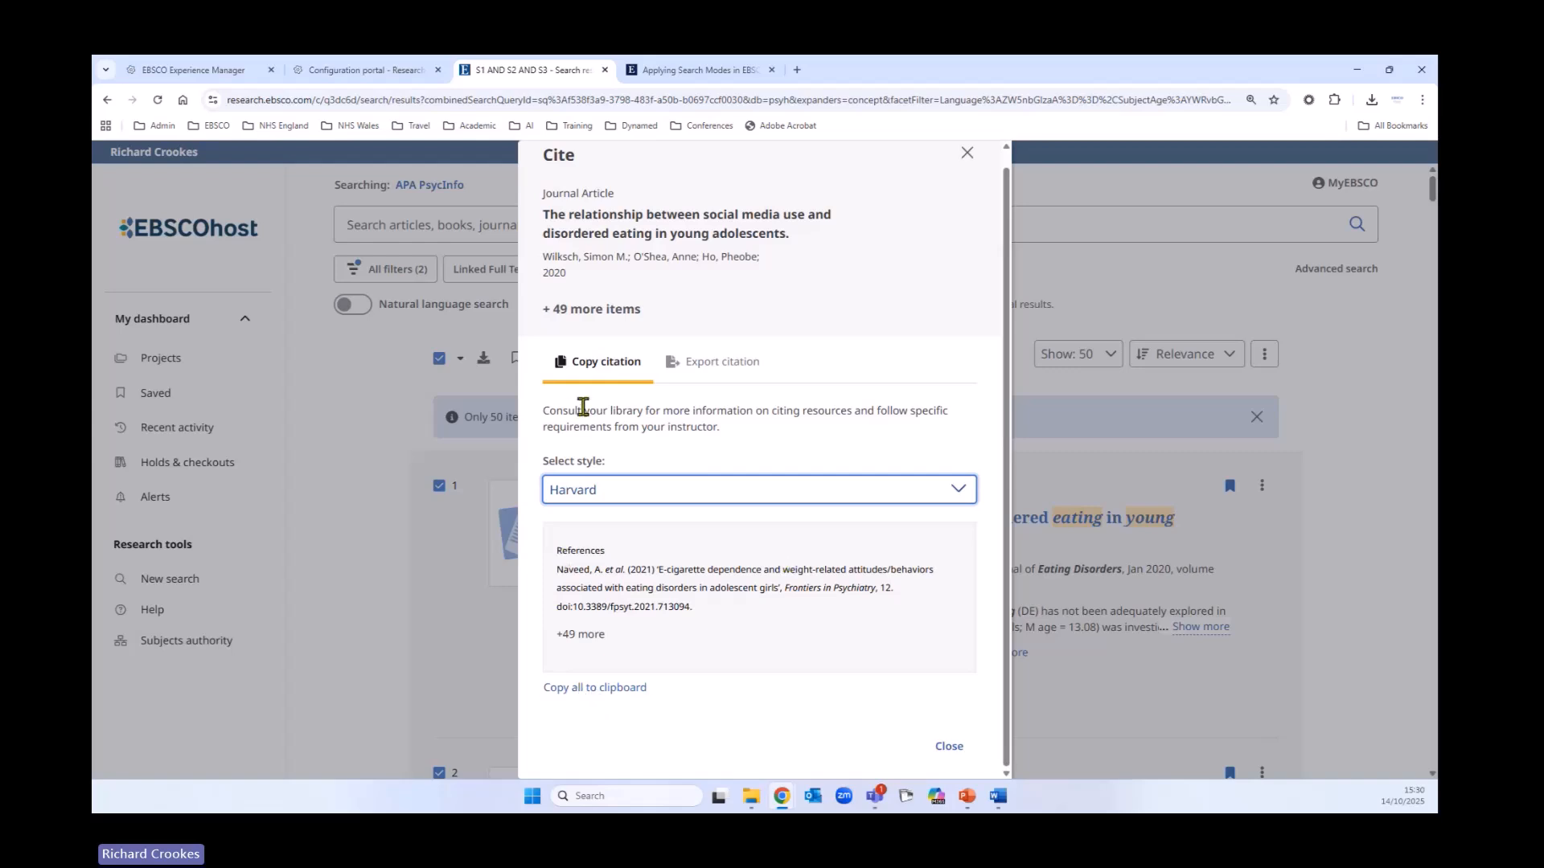
{"action": "left_click", "coordinate": [713, 371]}
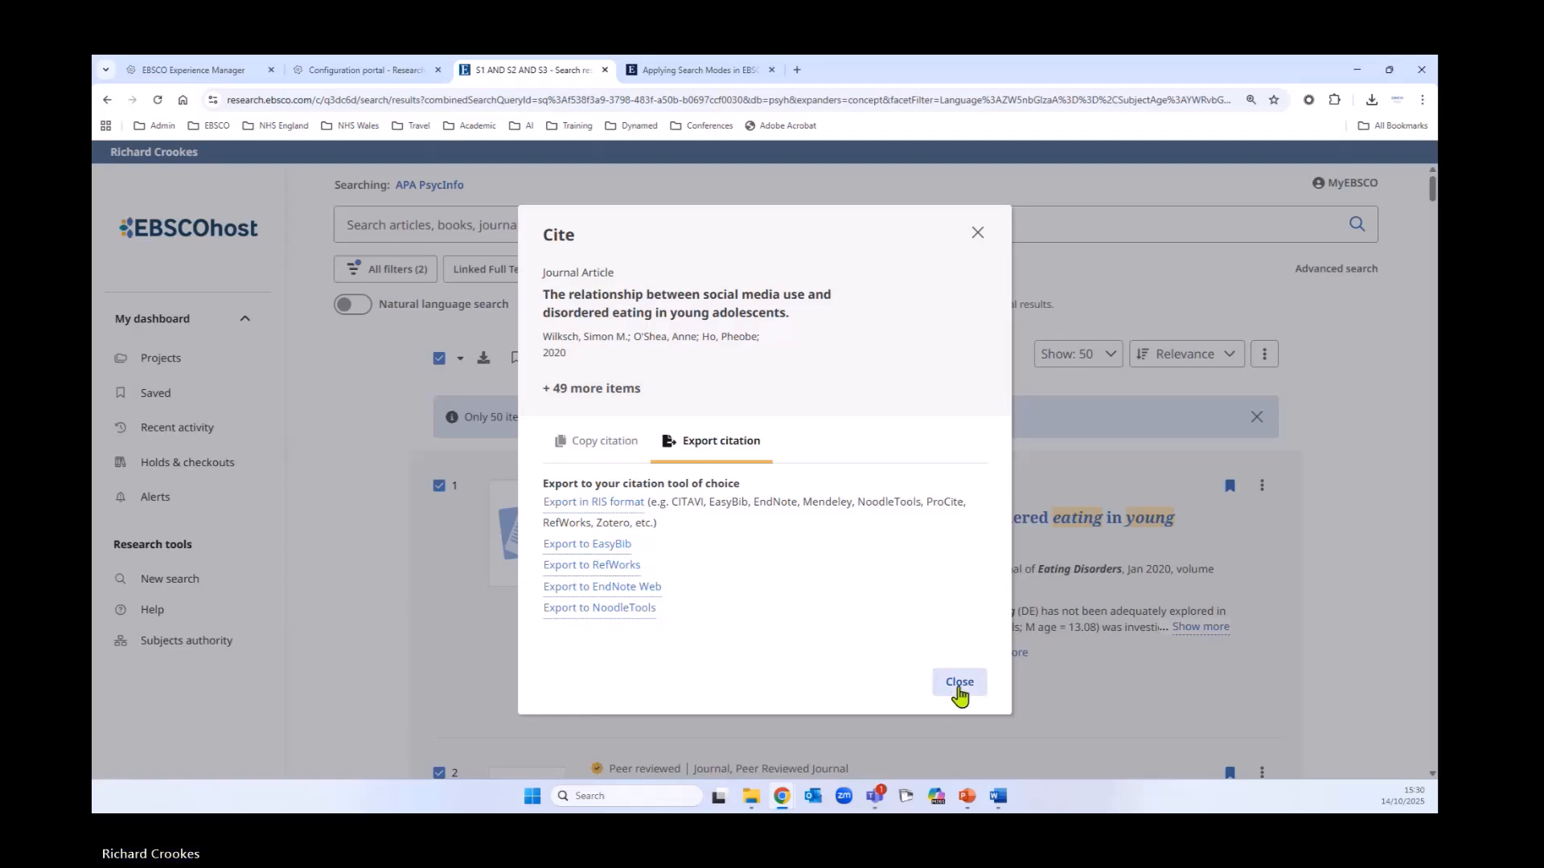
{"action": "left_click", "coordinate": [960, 682]}
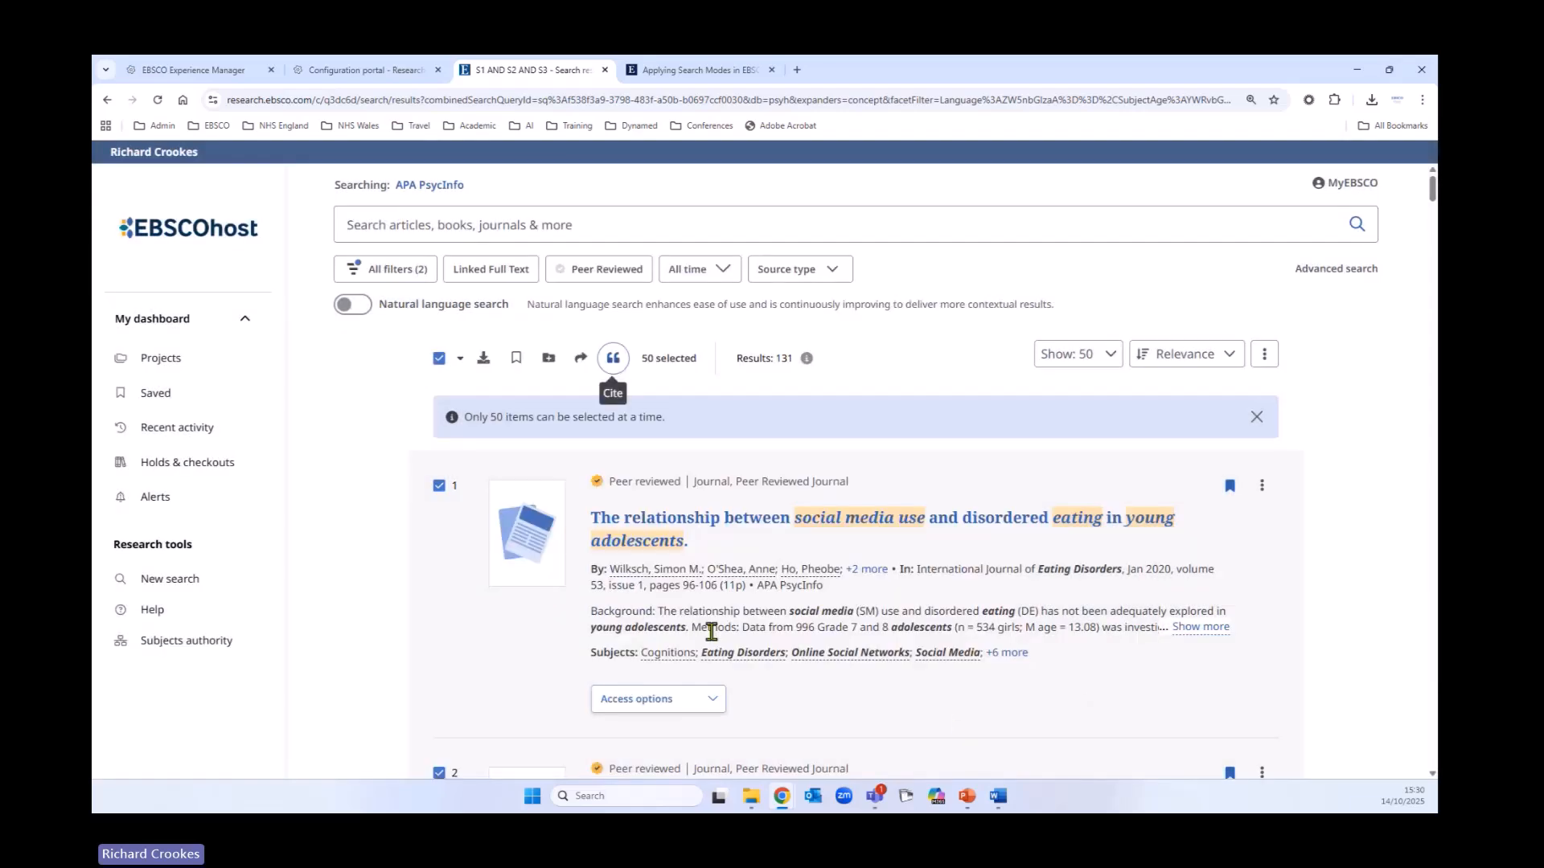
Open the first record in the results and look over its full-text and metadata-only download formats
{"action": "scroll", "coordinate": [482, 573], "scroll_direction": "down", "scroll_amount": 1}
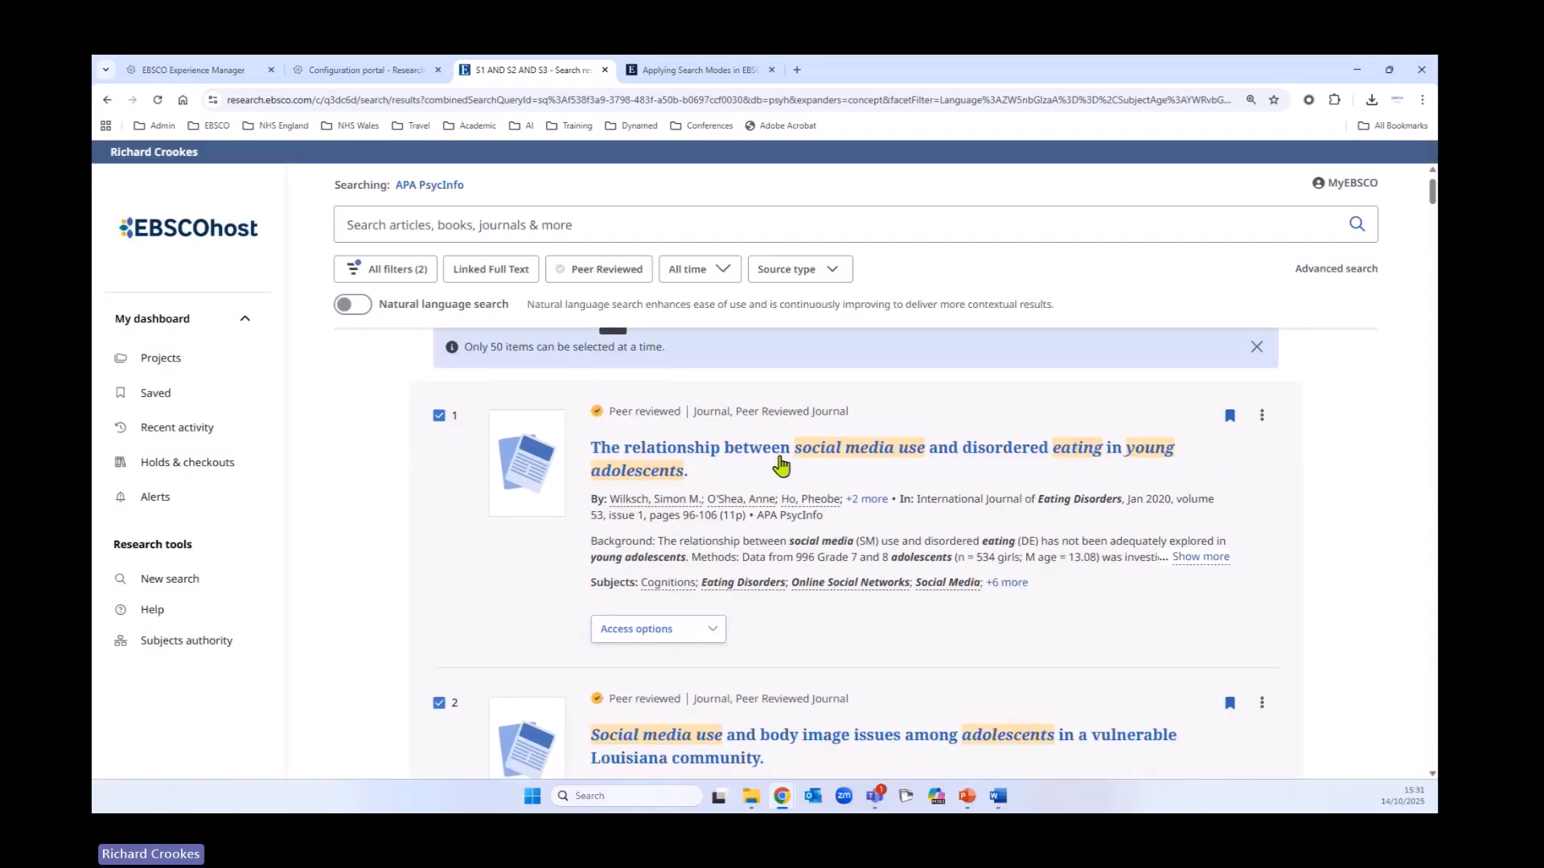
{"action": "left_click", "coordinate": [752, 448]}
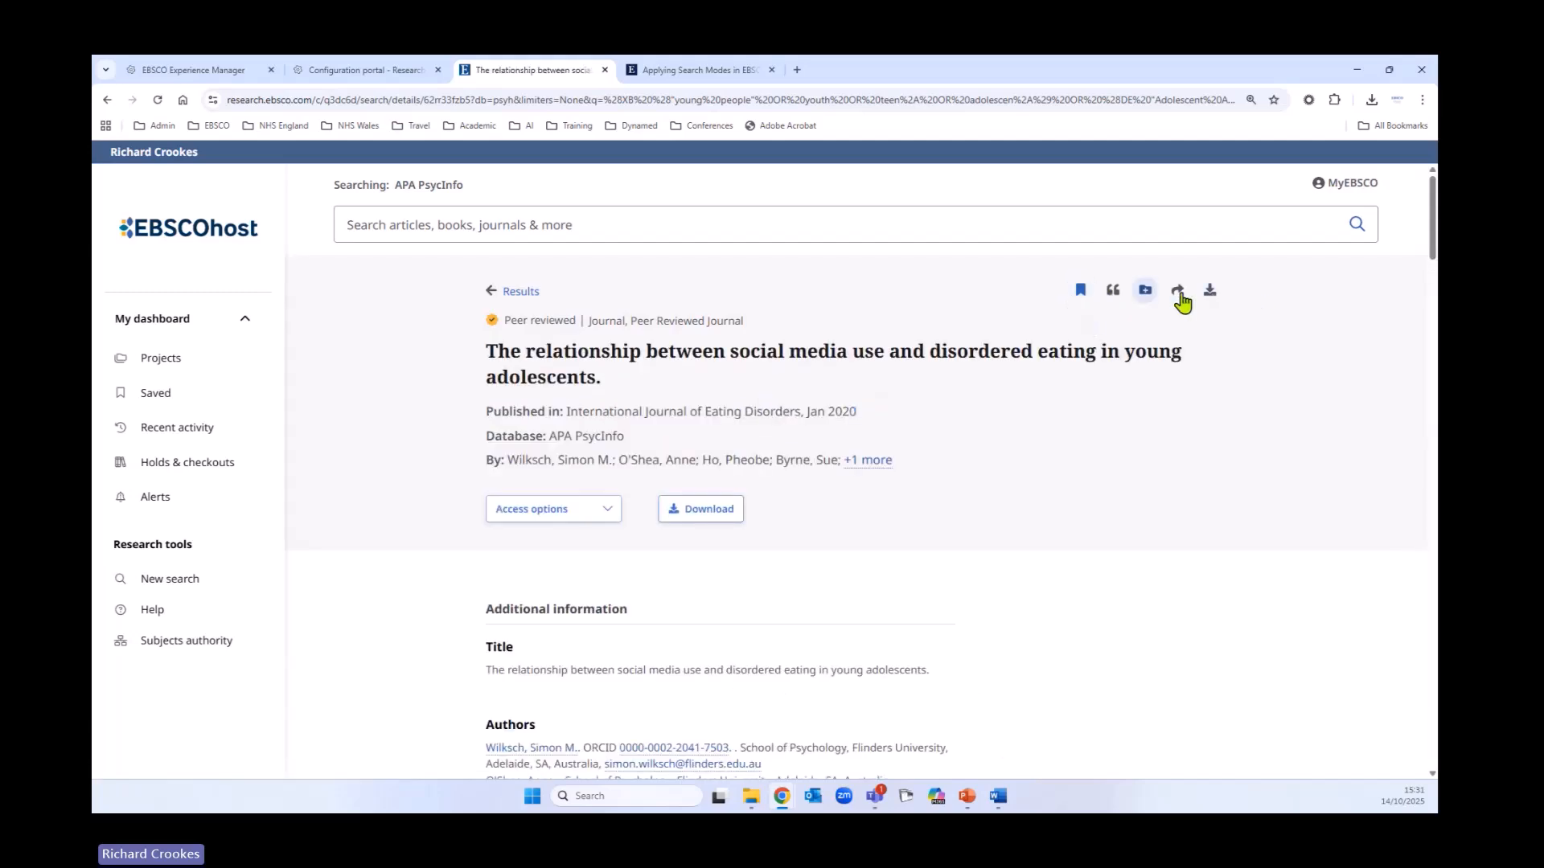
{"action": "left_click", "coordinate": [1213, 296]}
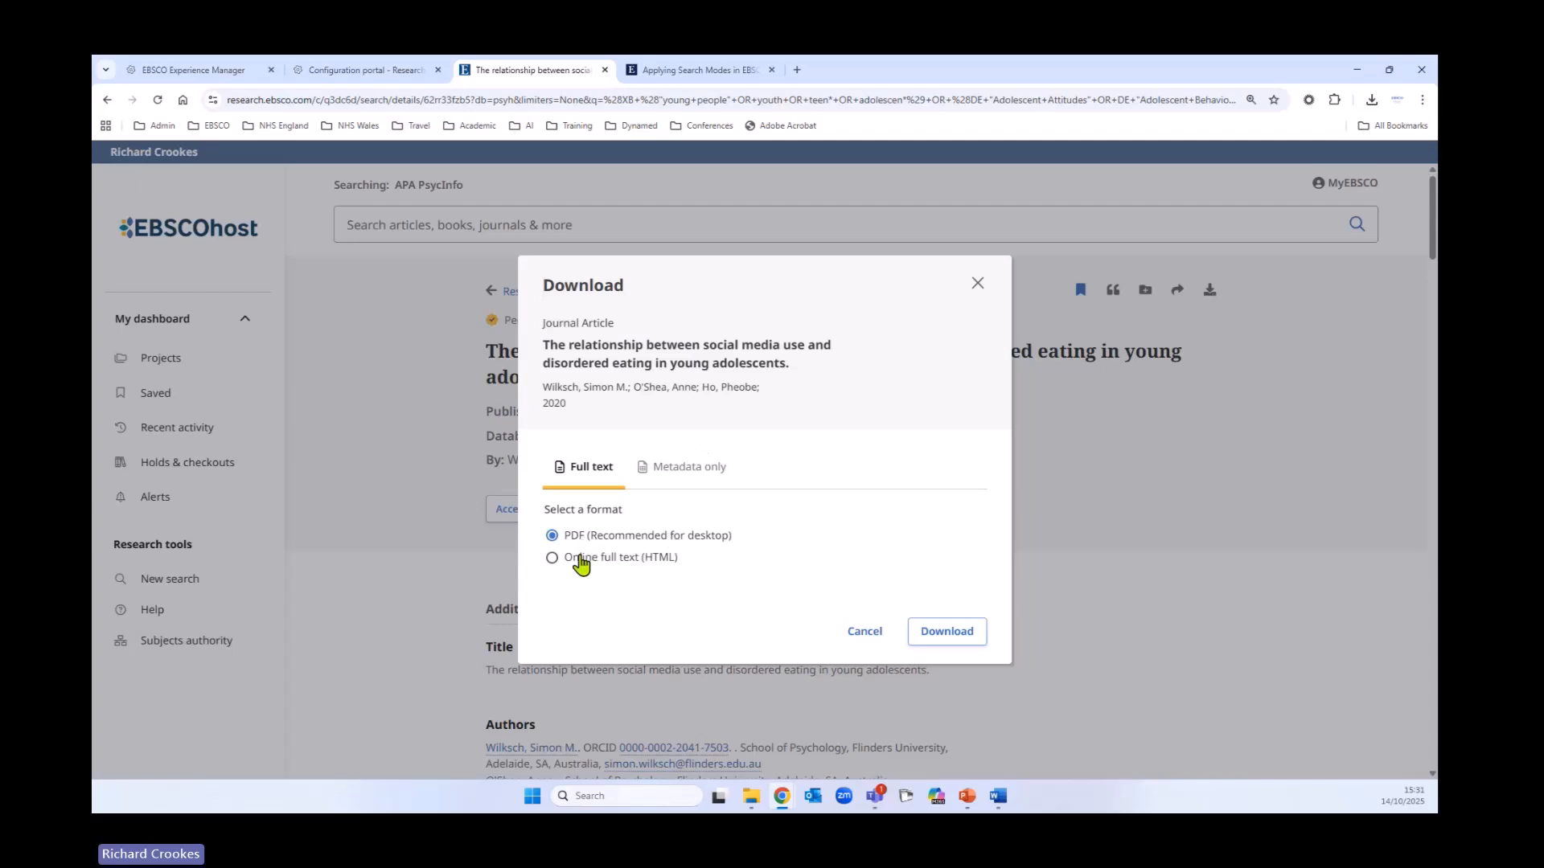
{"action": "left_click", "coordinate": [685, 473]}
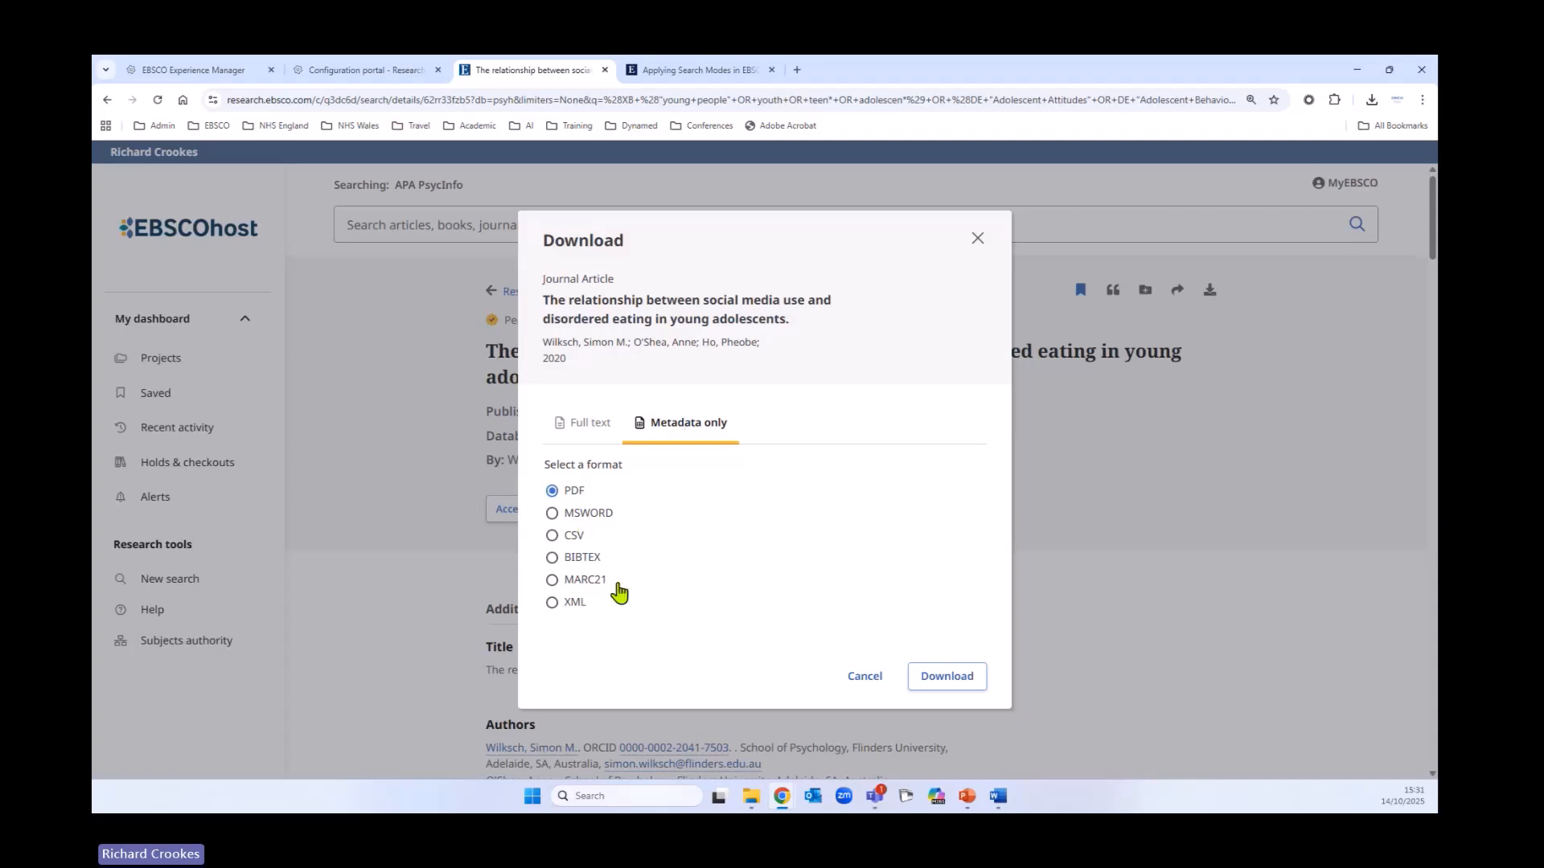
{"action": "left_click", "coordinate": [862, 678]}
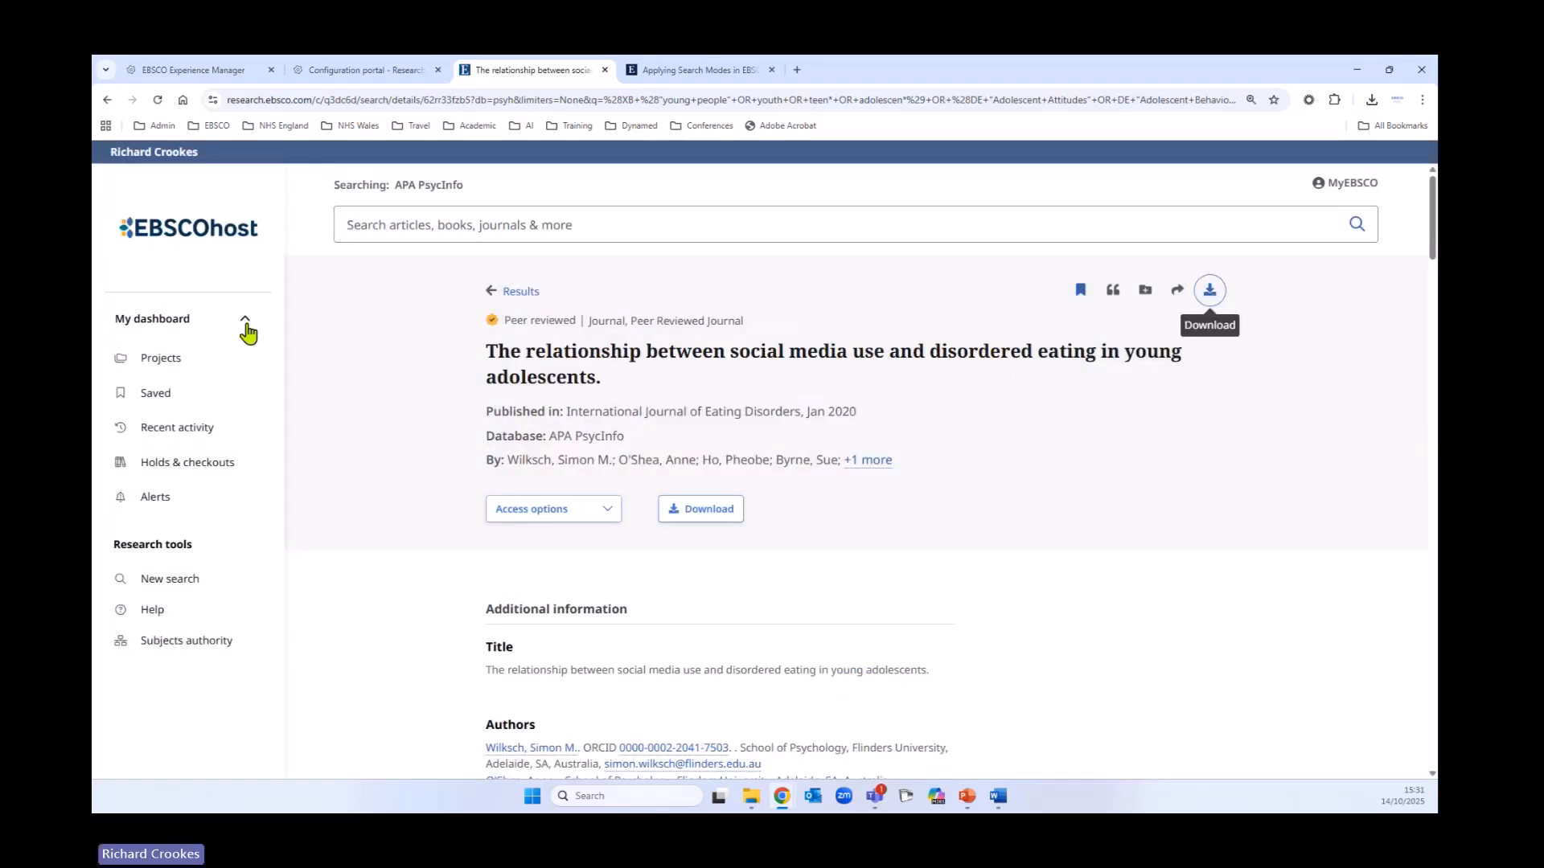
Rerun the search stored in the project Young People and Social Media and Eating Disorders
{"action": "left_click", "coordinate": [165, 362]}
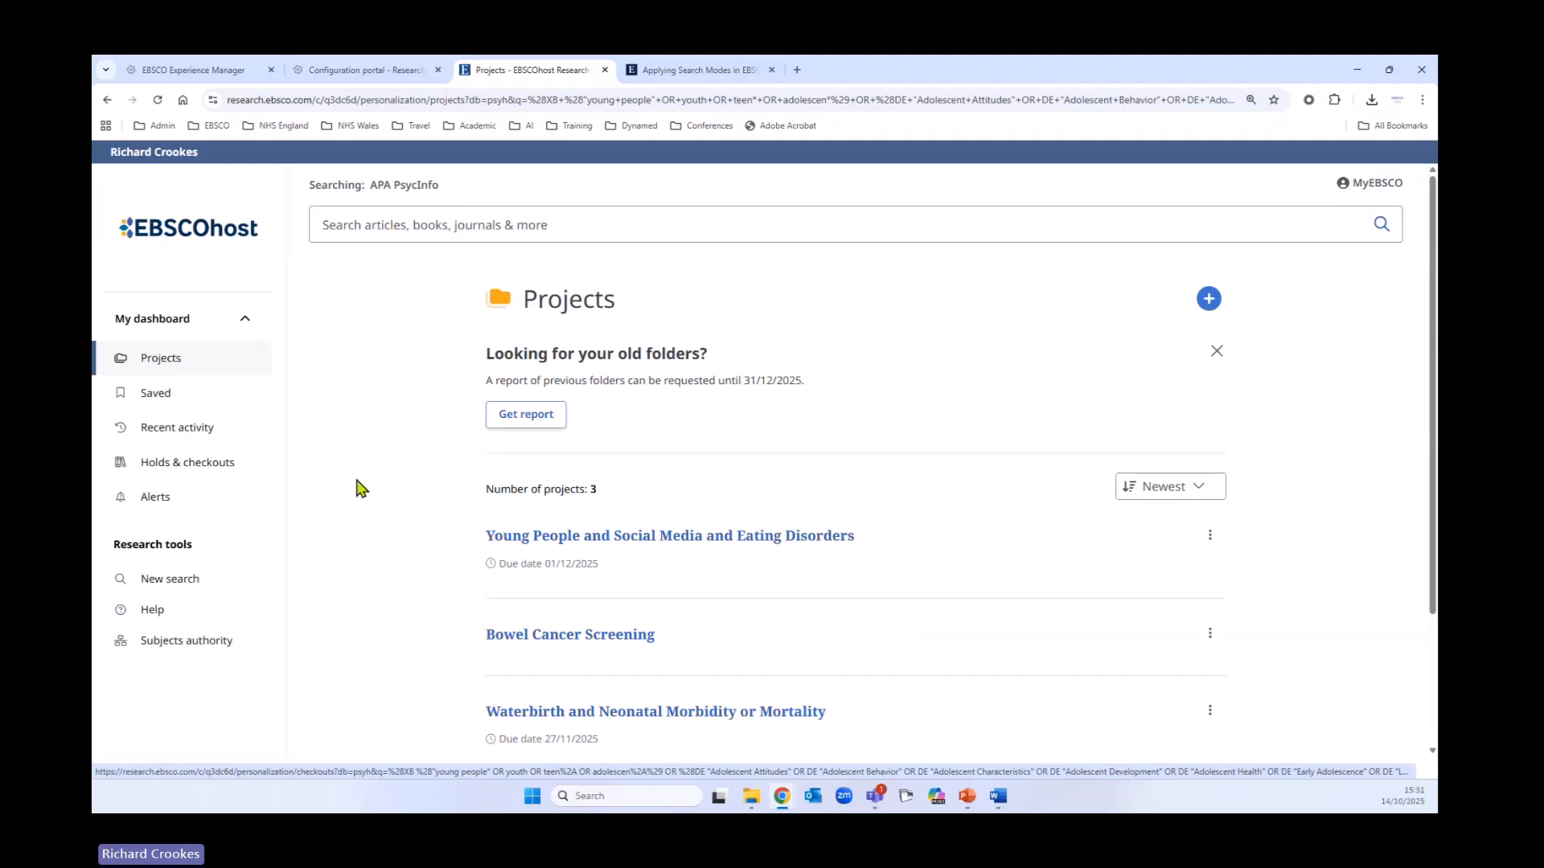
{"action": "left_click", "coordinate": [649, 537]}
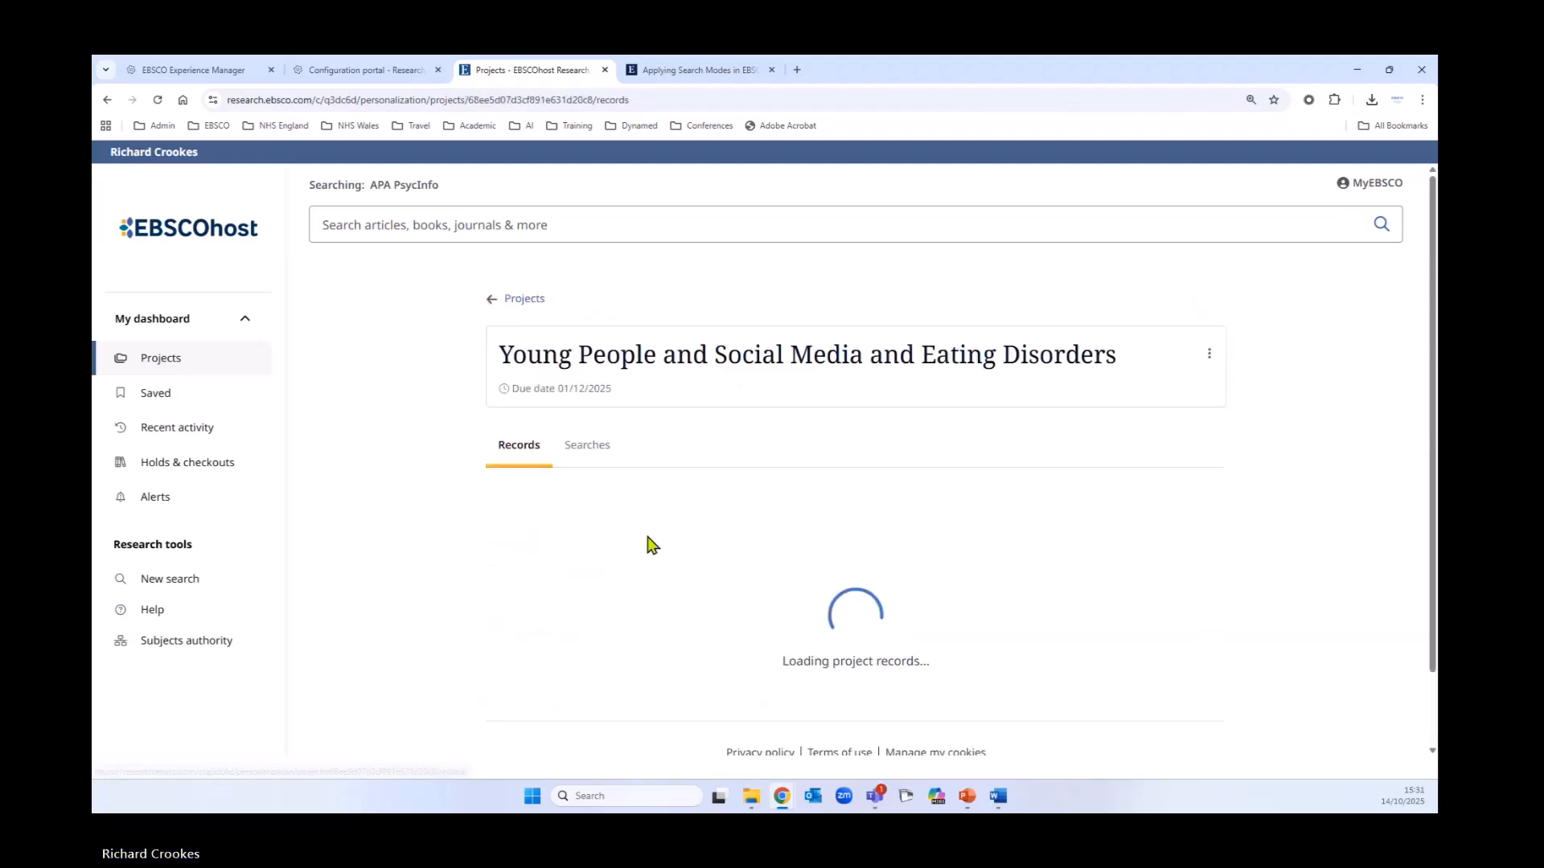
{"action": "left_click", "coordinate": [591, 448]}
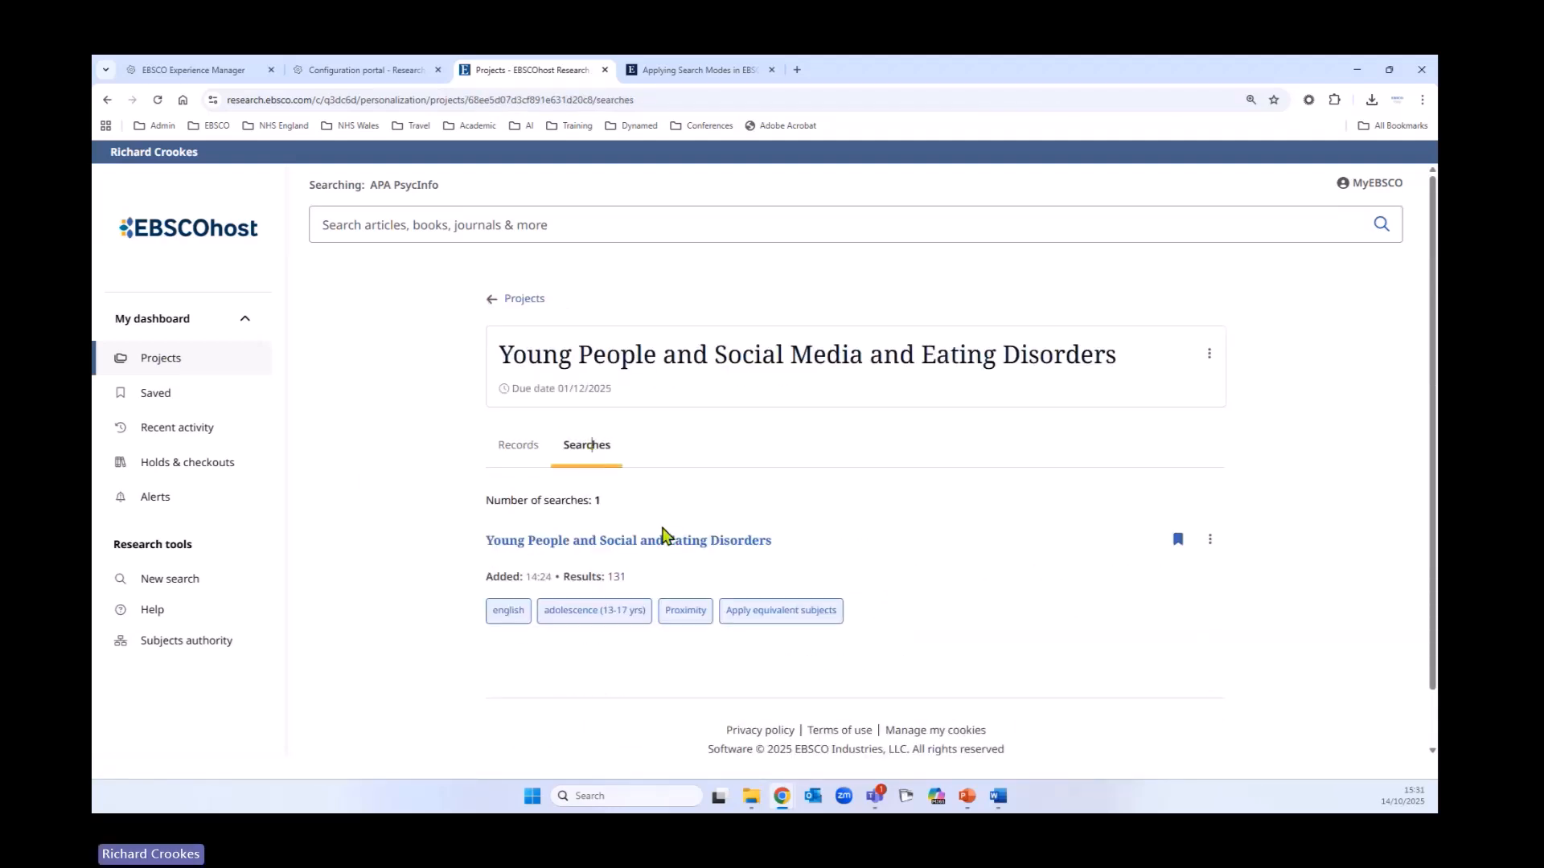
{"action": "left_click", "coordinate": [599, 549]}
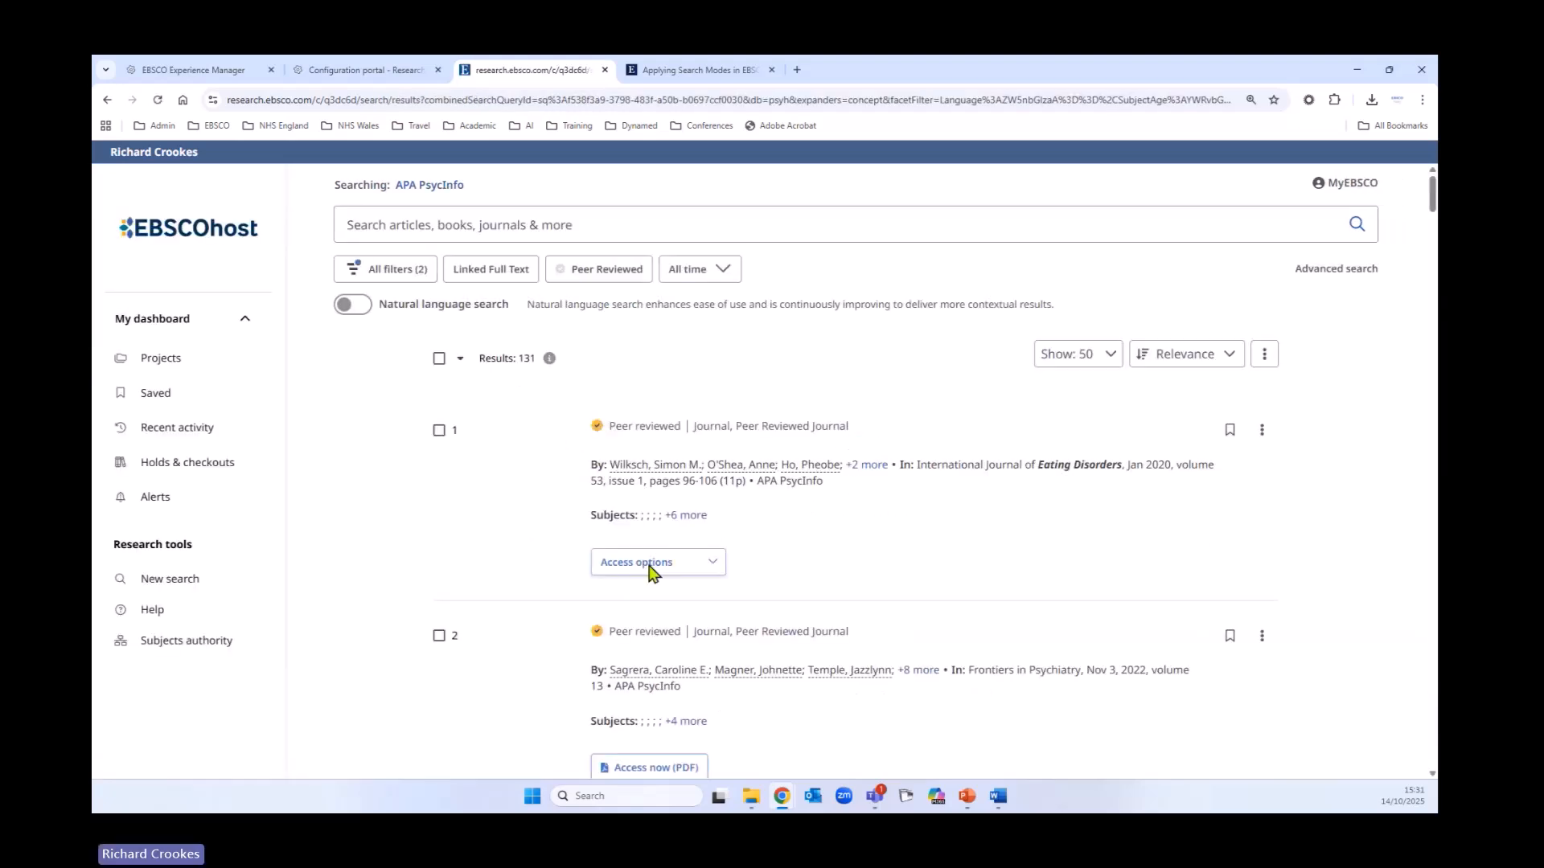
Rerun Young People and Social and Eating Disorders from the list of saved searches
{"action": "left_click", "coordinate": [155, 393]}
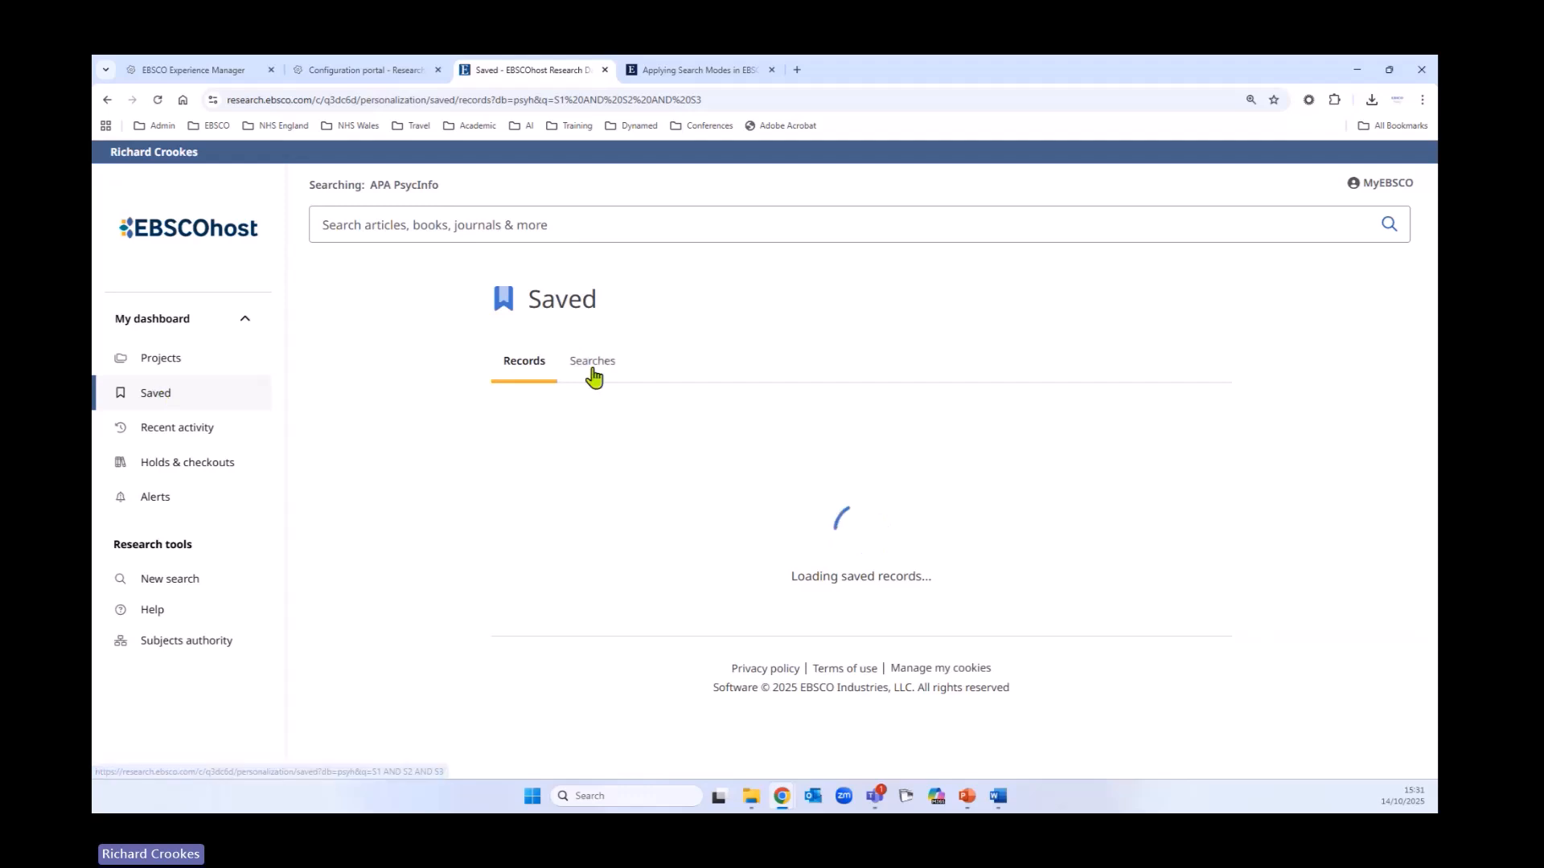
{"action": "left_click", "coordinate": [592, 366]}
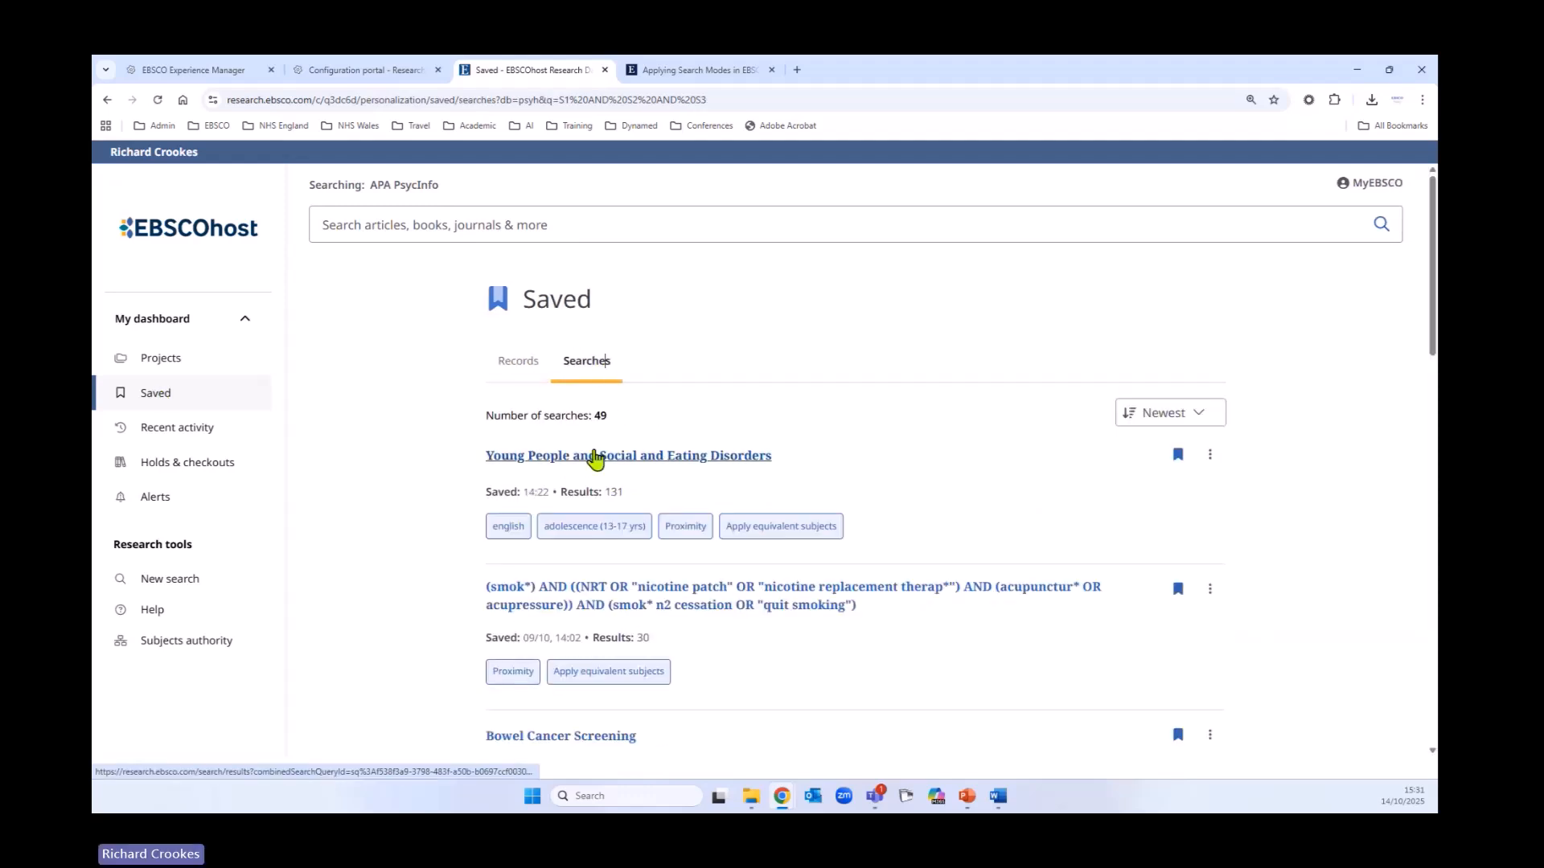
{"action": "left_click", "coordinate": [595, 457]}
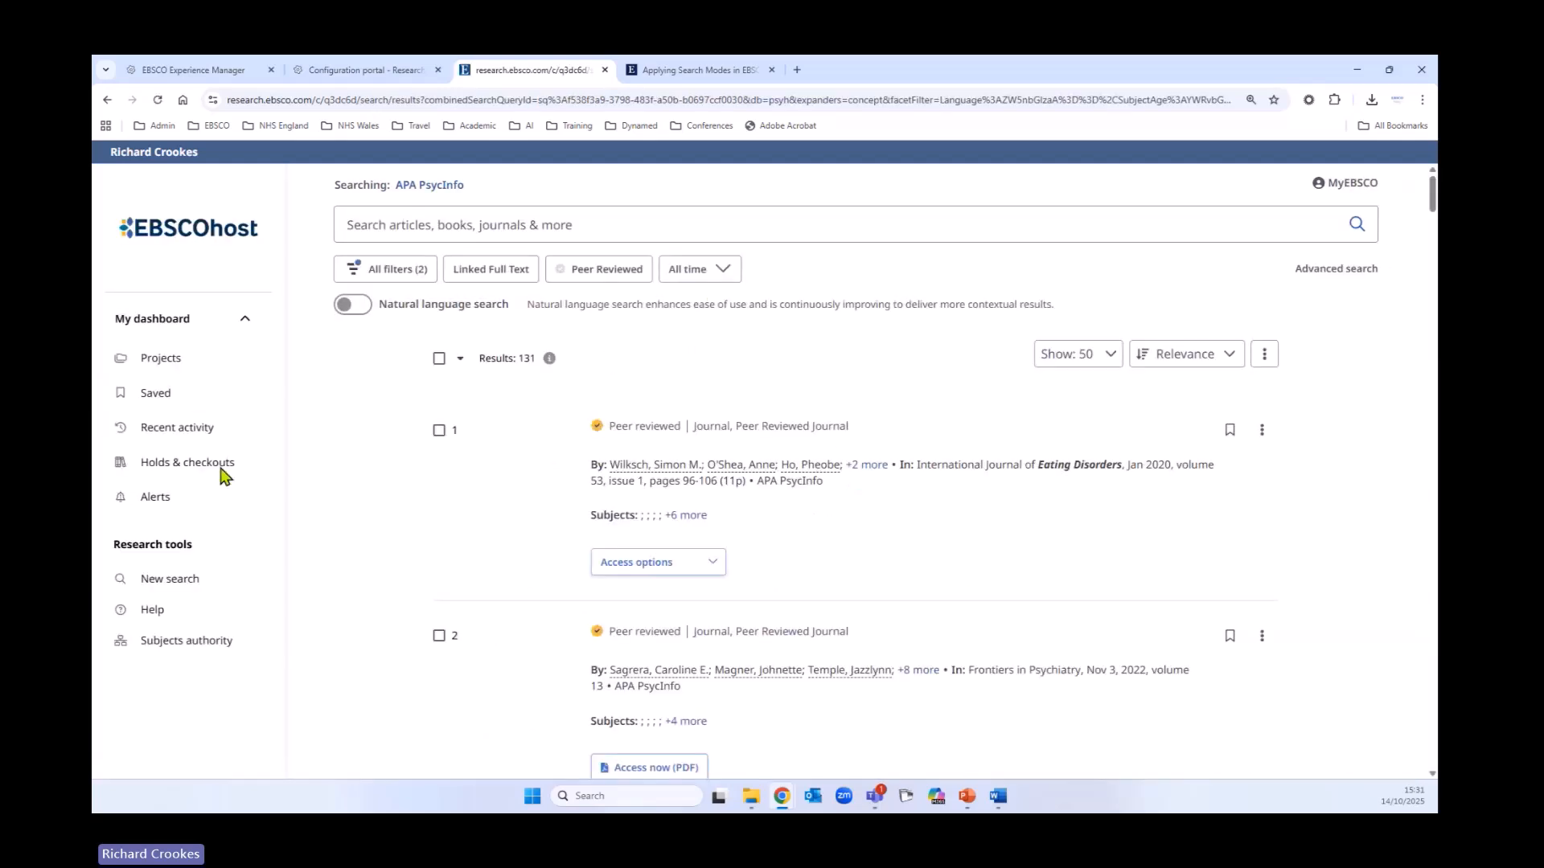
Select all searches on the page of the recent search history and look over their download formats
{"action": "left_click", "coordinate": [176, 429]}
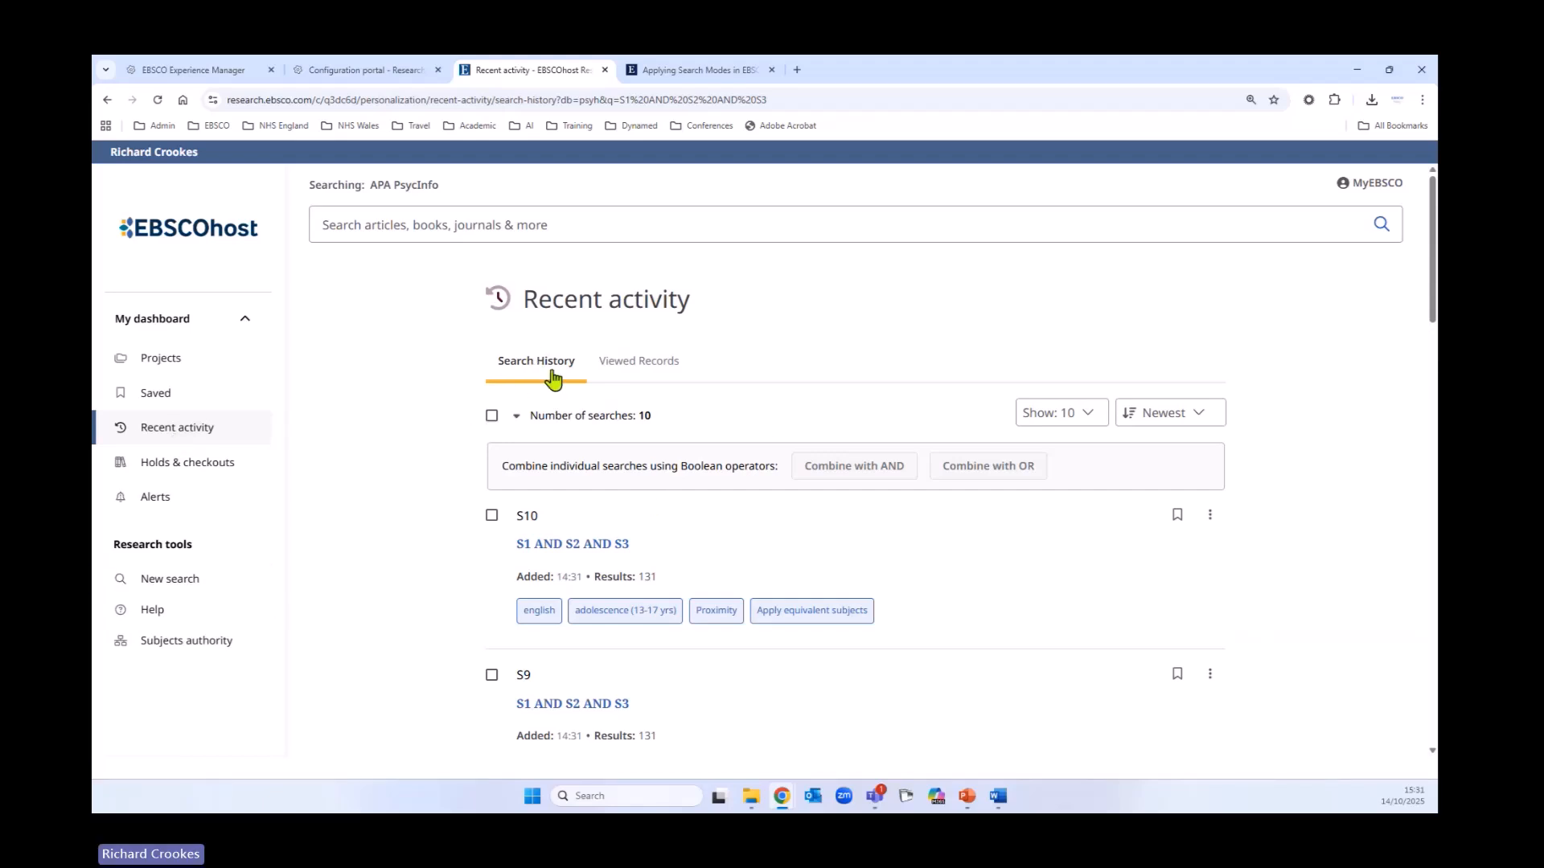
{"action": "left_click", "coordinate": [492, 415]}
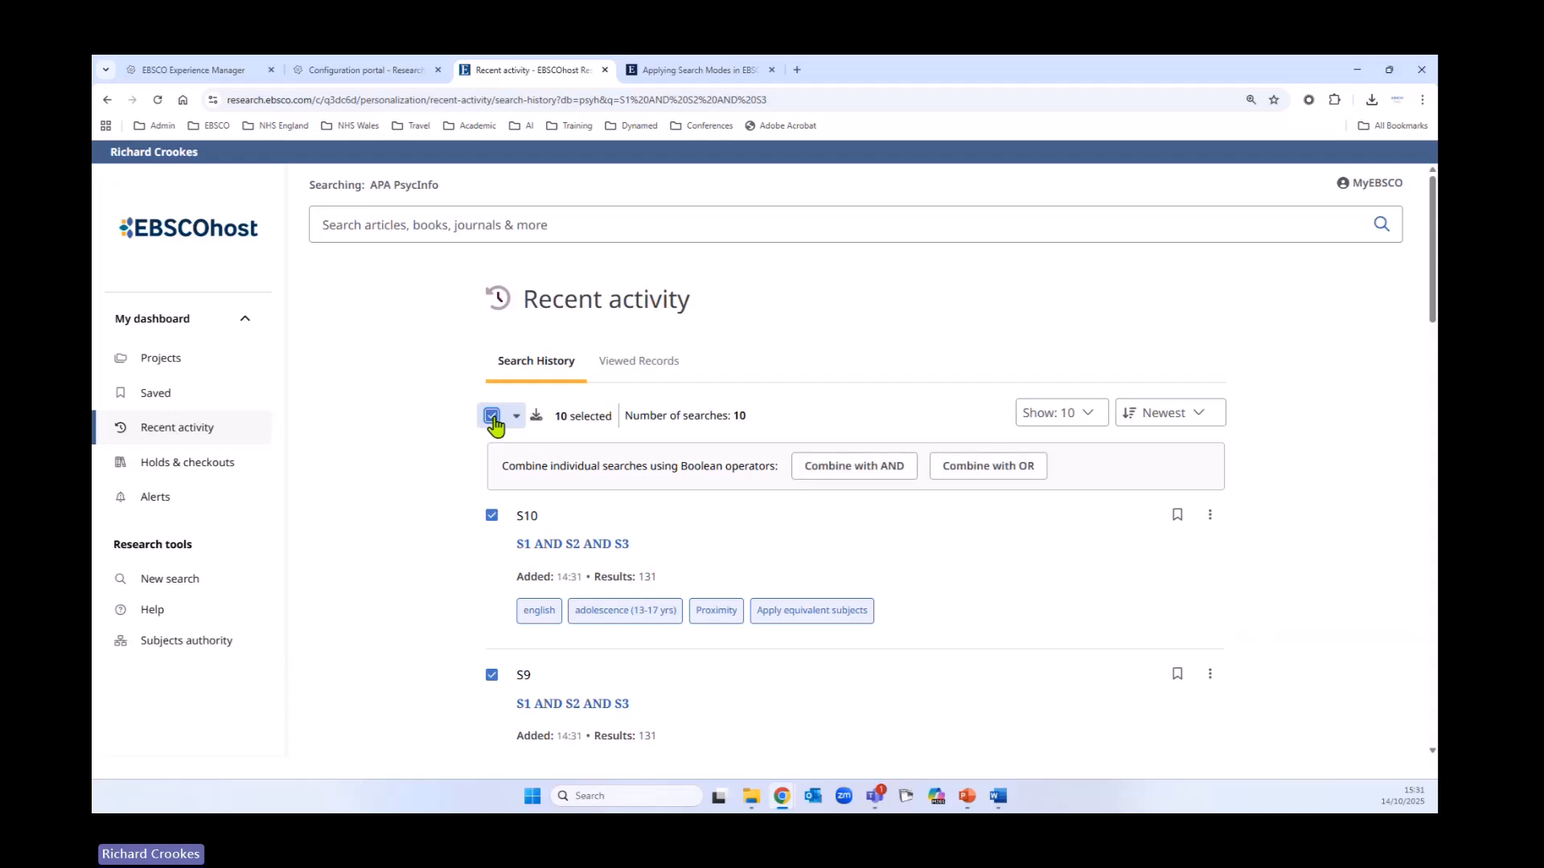
{"action": "left_click", "coordinate": [537, 415]}
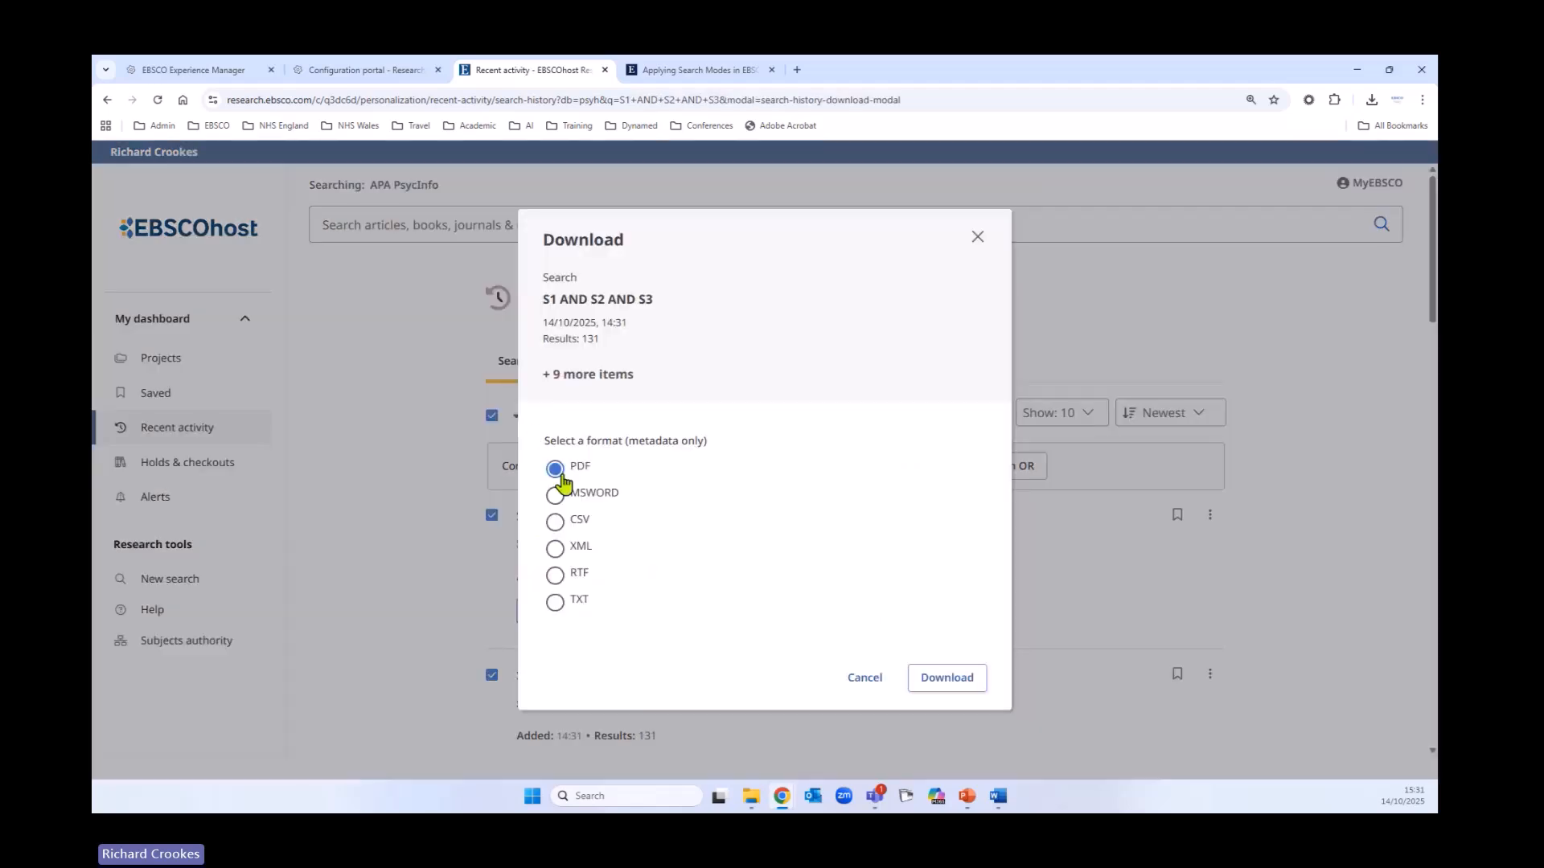
{"action": "left_click", "coordinate": [867, 682]}
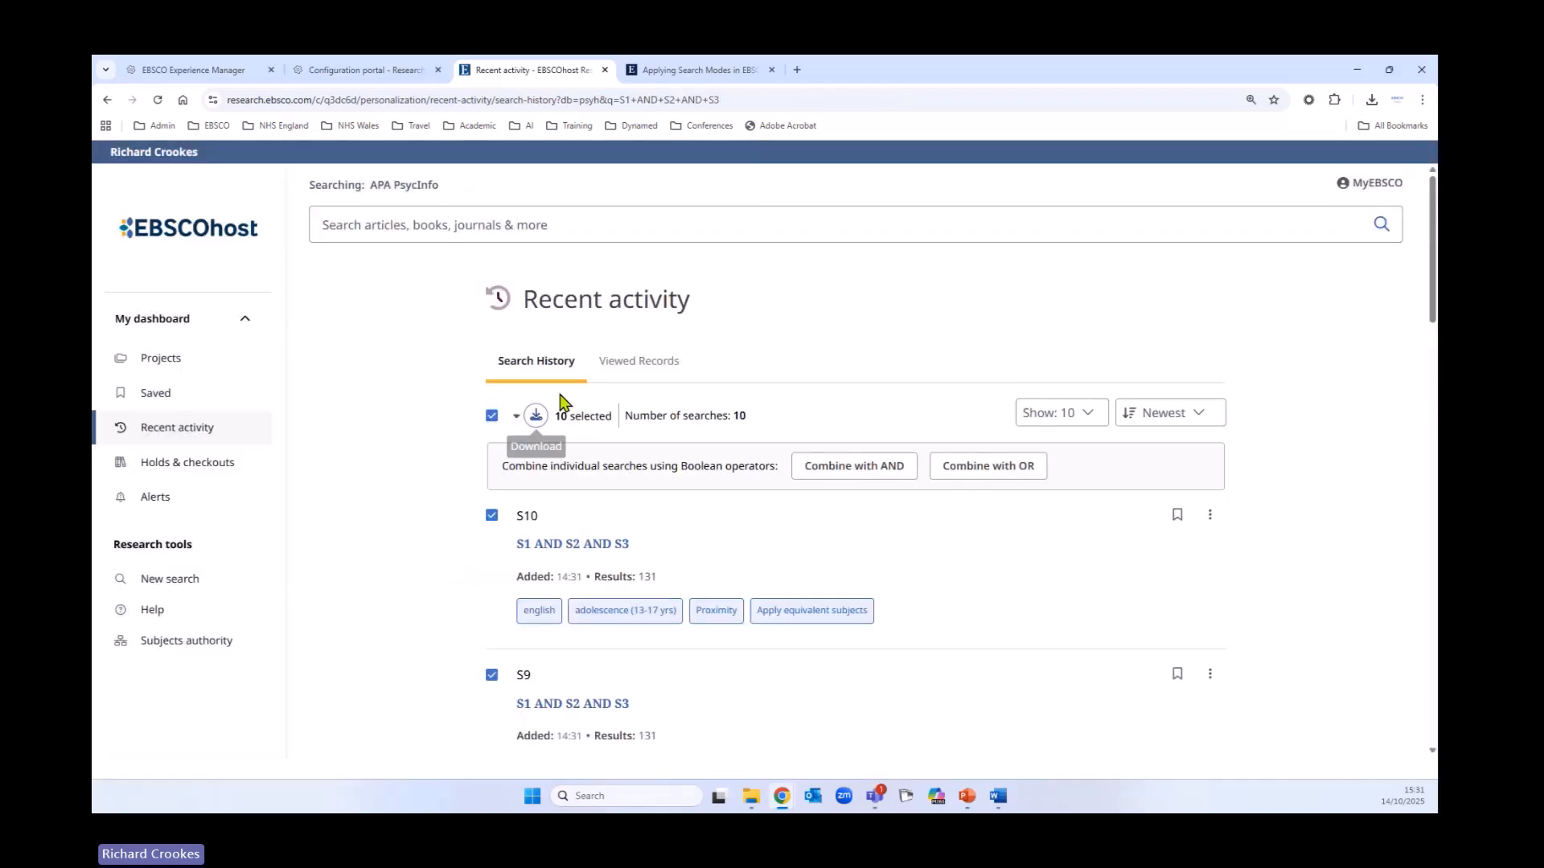
Download the entire search history (up to 500) in RTF format as EBSCO-Search-history-metadata-14_10_2025
{"action": "left_click", "coordinate": [515, 418]}
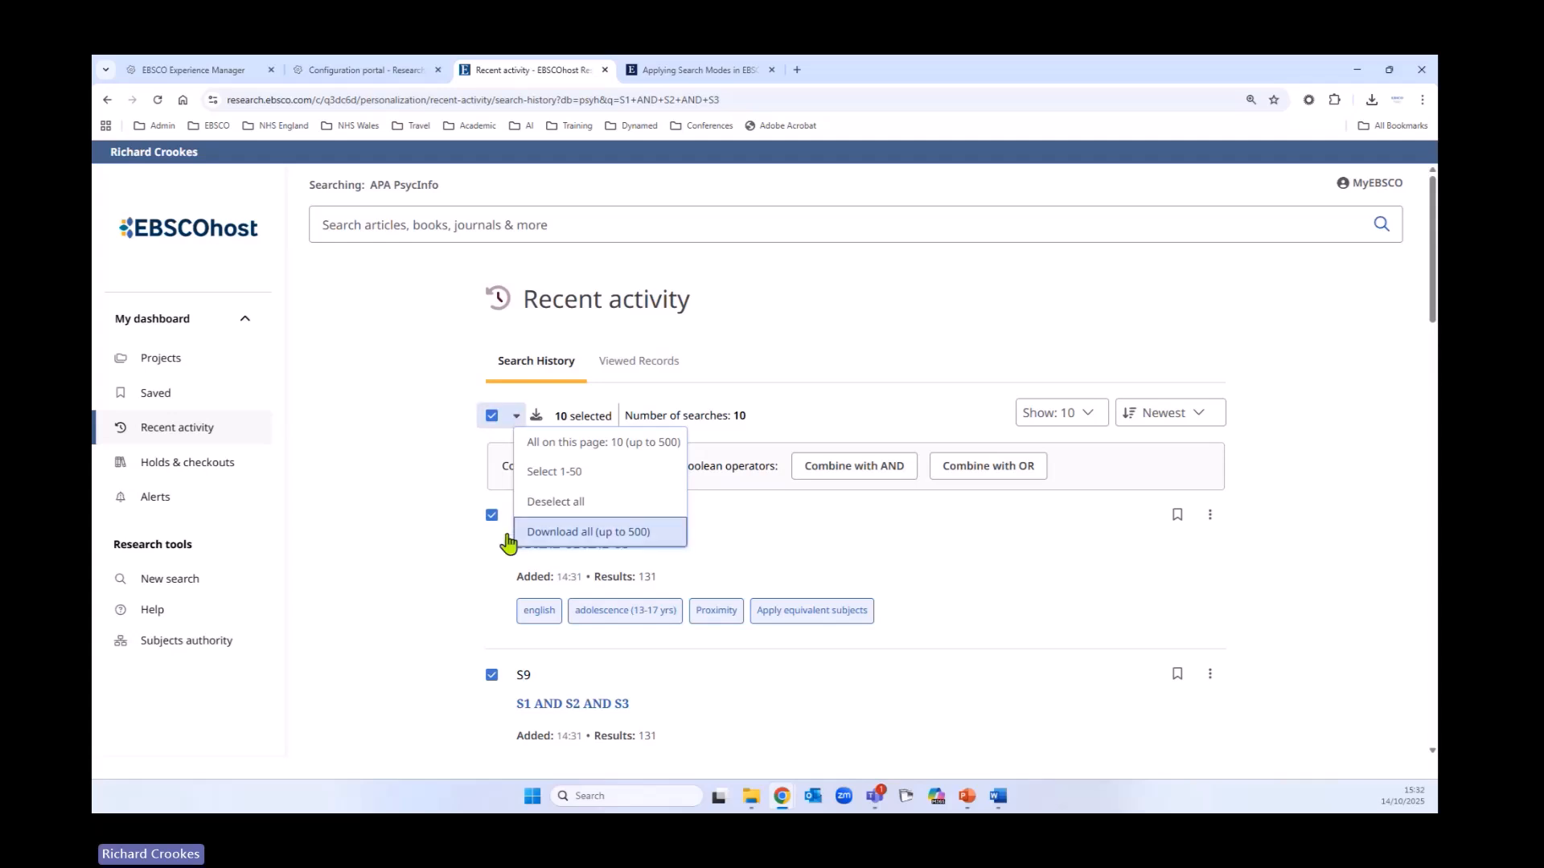
{"action": "left_click", "coordinate": [568, 542]}
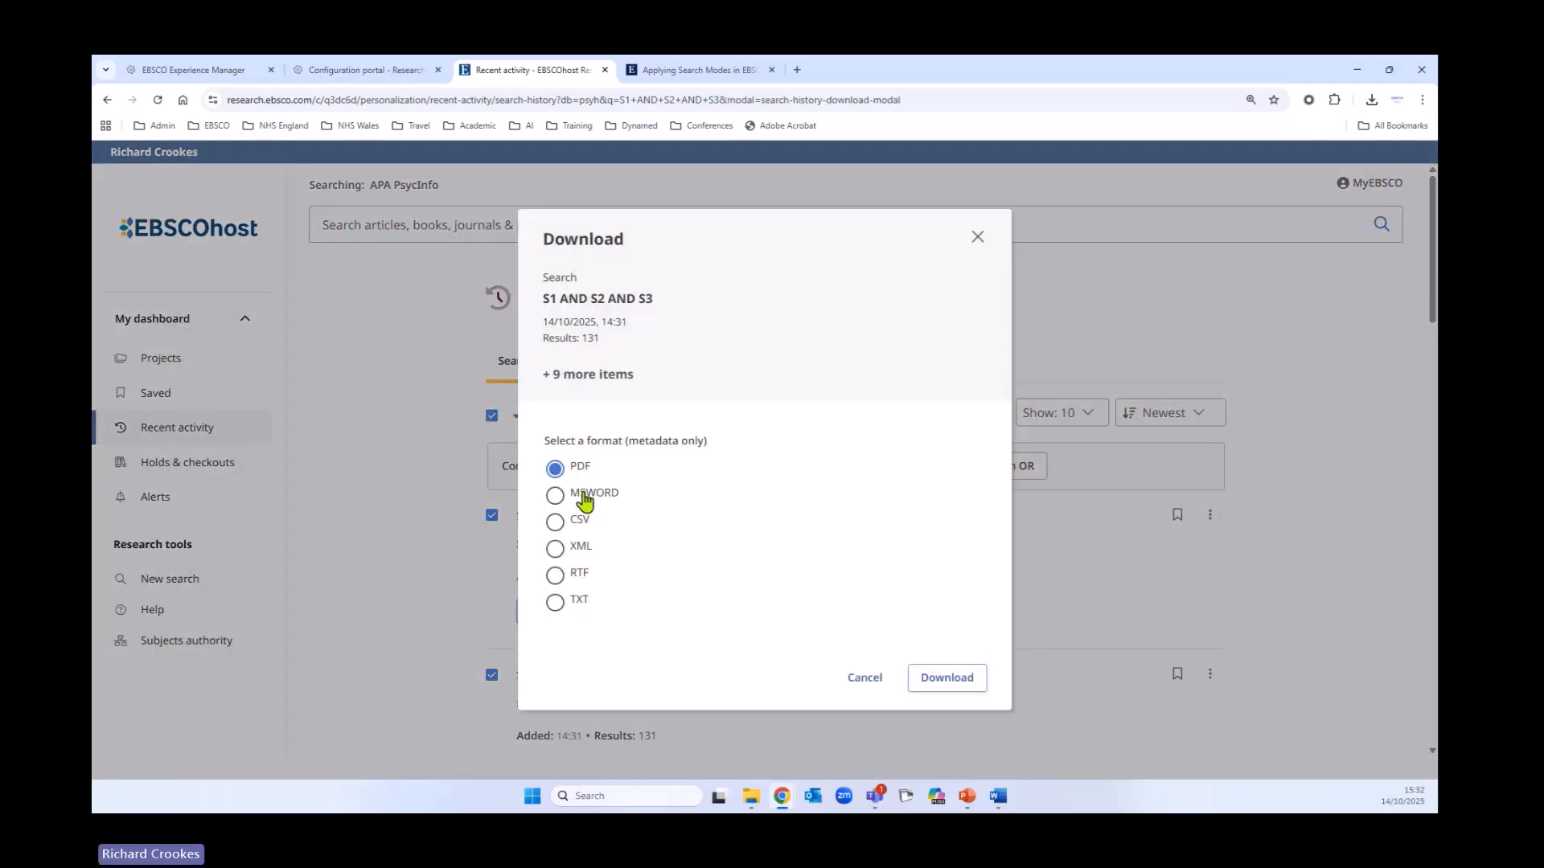
{"action": "left_click", "coordinate": [584, 498]}
{"action": "left_click", "coordinate": [555, 576]}
{"action": "left_click", "coordinate": [947, 684]}
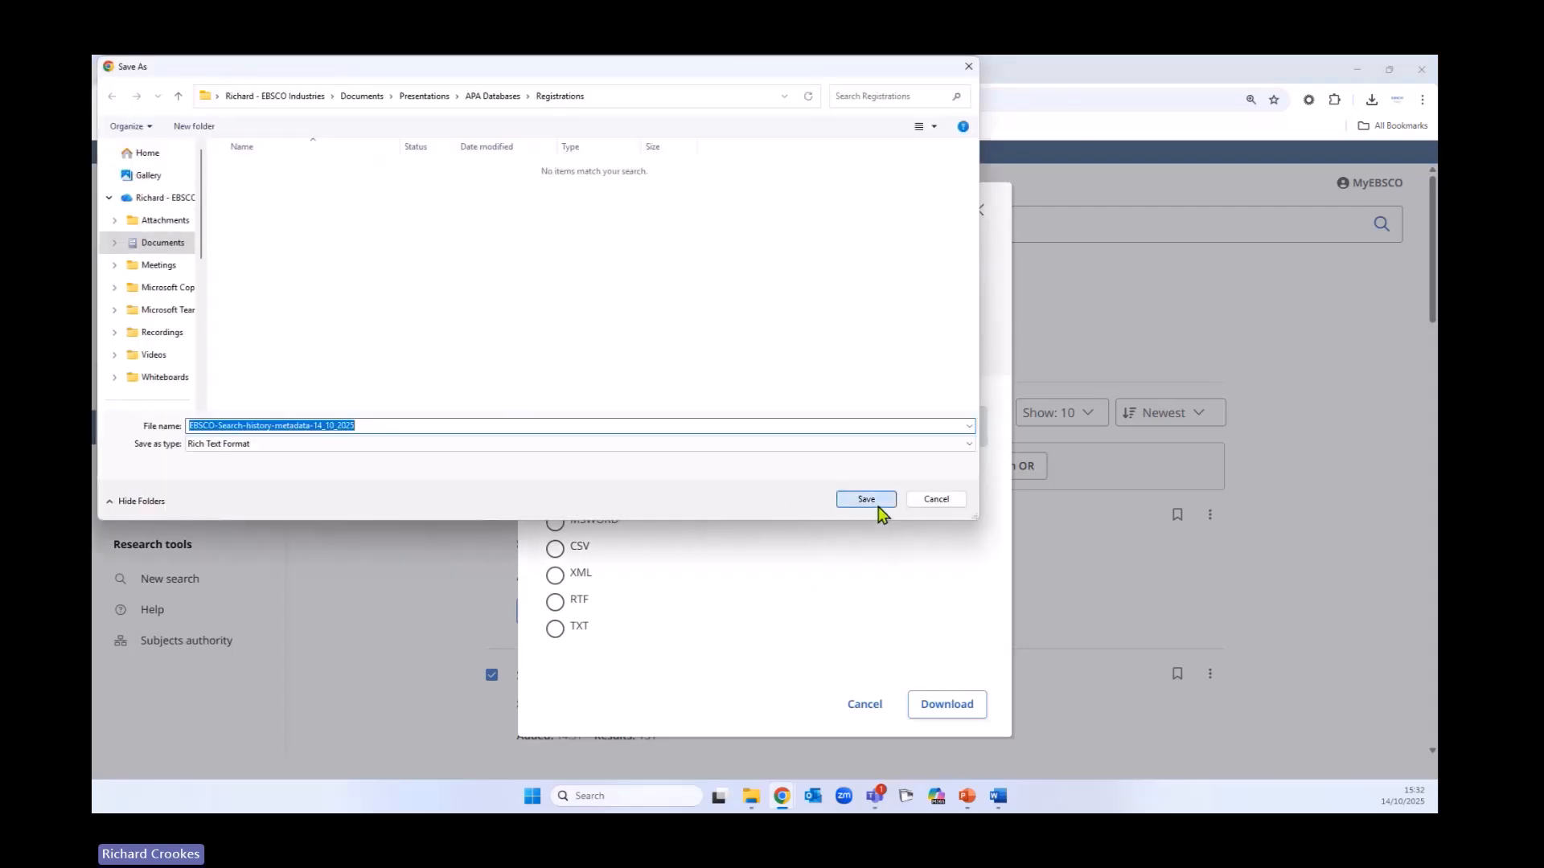
{"action": "left_click", "coordinate": [878, 507]}
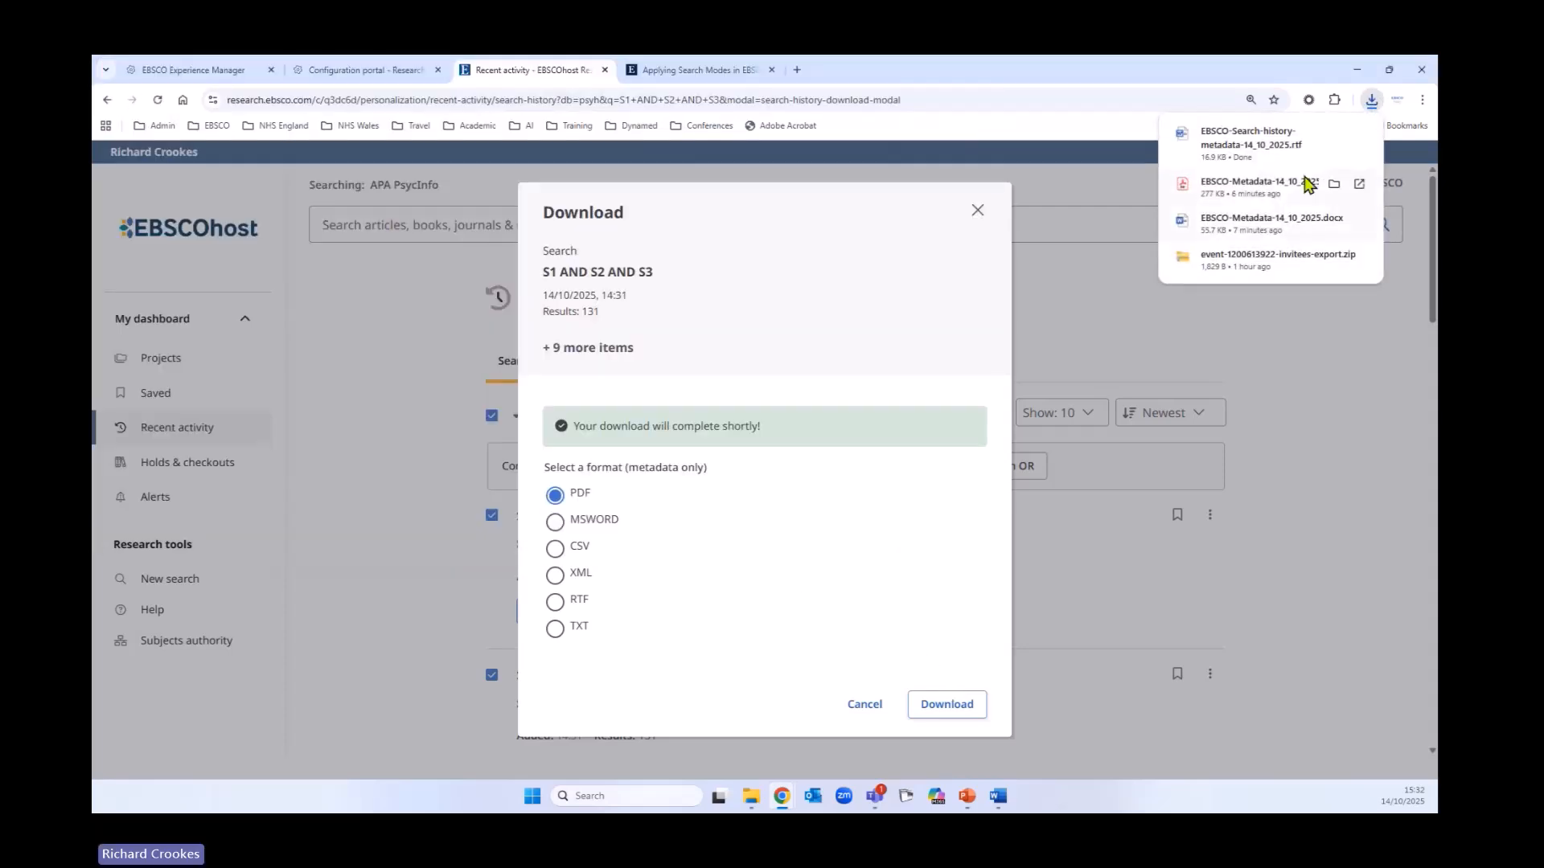
Open the downloaded search history file in Word and read through the recorded search queries and their details
{"action": "left_click", "coordinate": [1228, 158]}
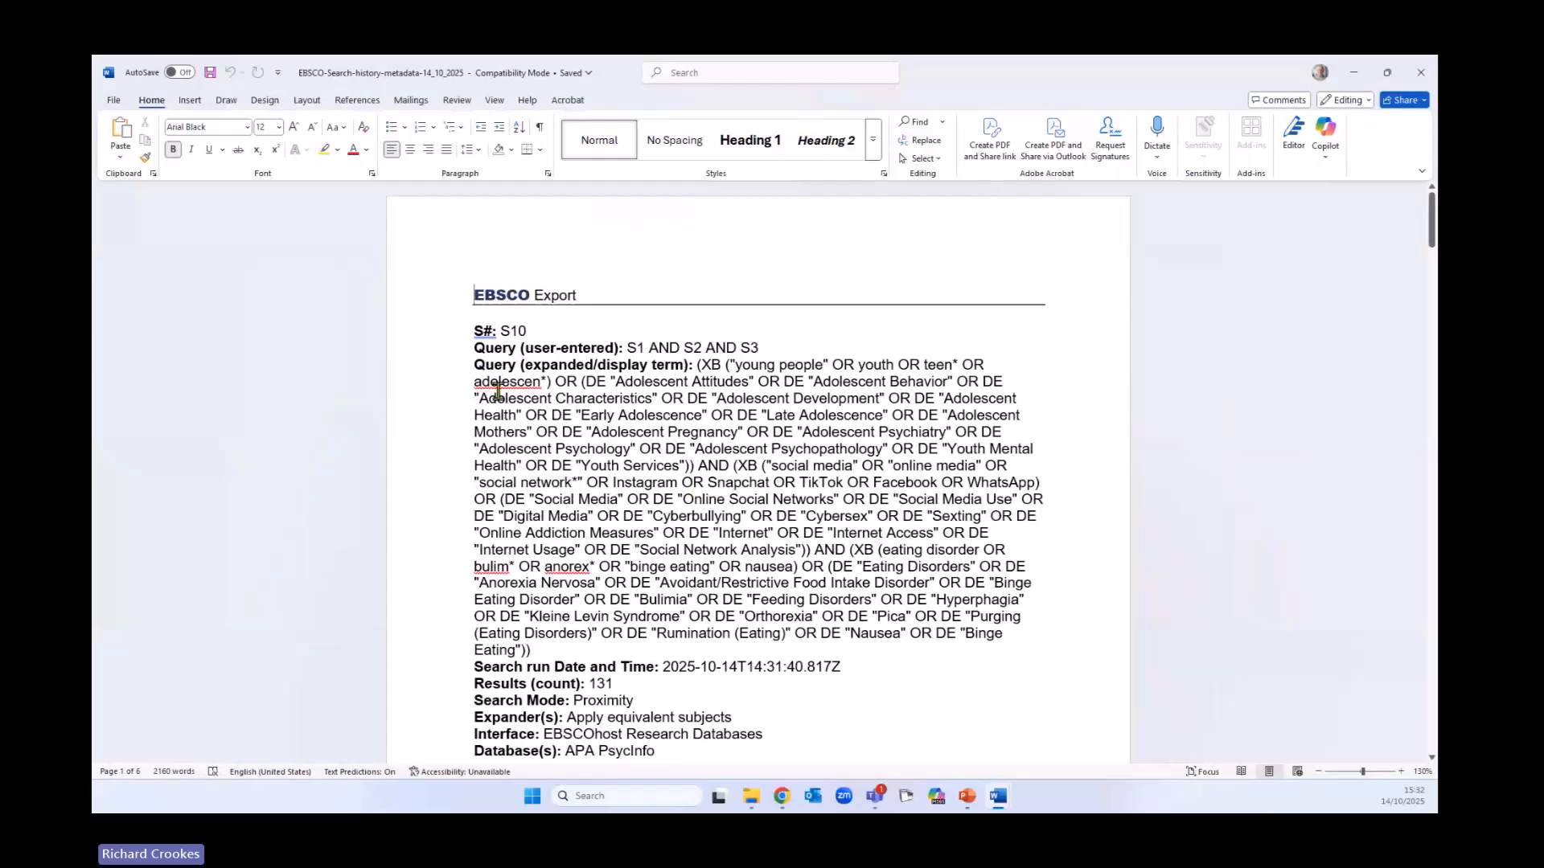
{"action": "scroll", "coordinate": [721, 549], "scroll_direction": "down", "scroll_amount": 5}
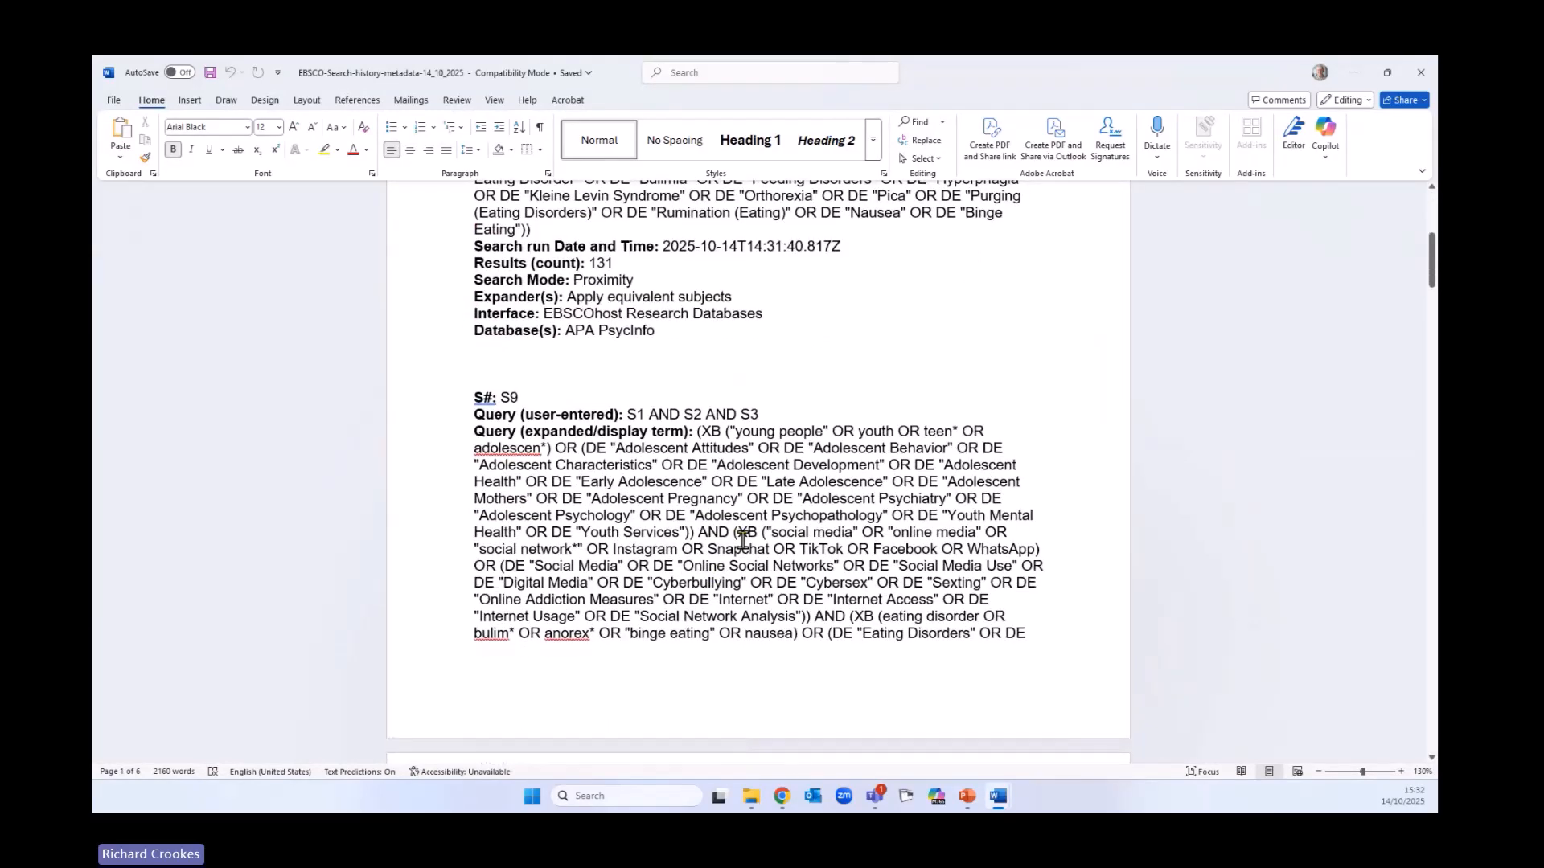
{"action": "scroll", "coordinate": [802, 499], "scroll_direction": "down", "scroll_amount": 8}
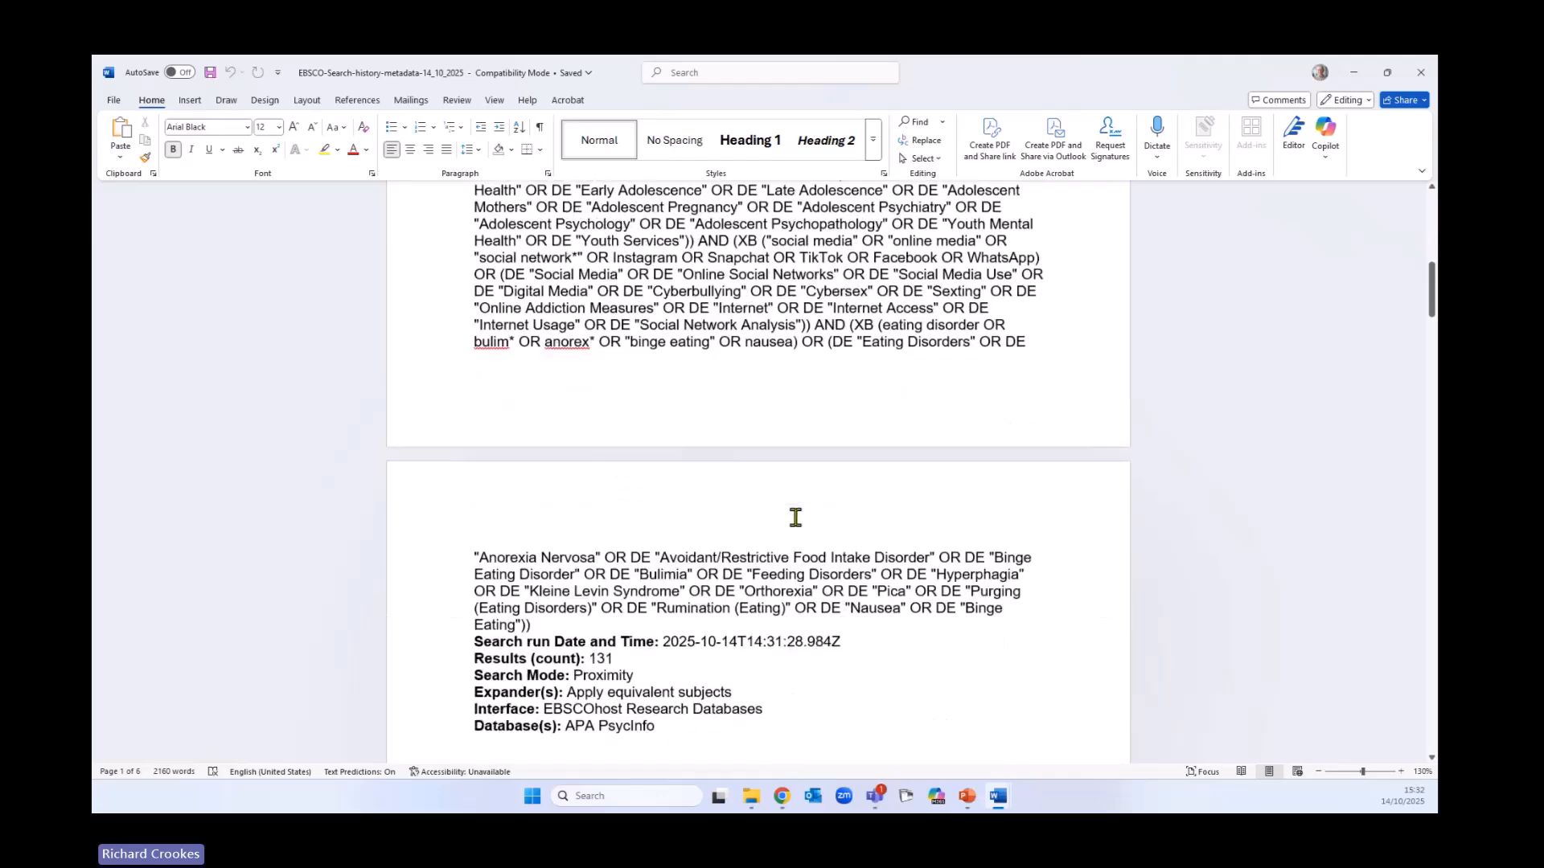
Read through the earlier searches recorded in the Word search history document, close it and return to the browser
{"action": "scroll", "coordinate": [784, 500], "scroll_direction": "down", "scroll_amount": 3}
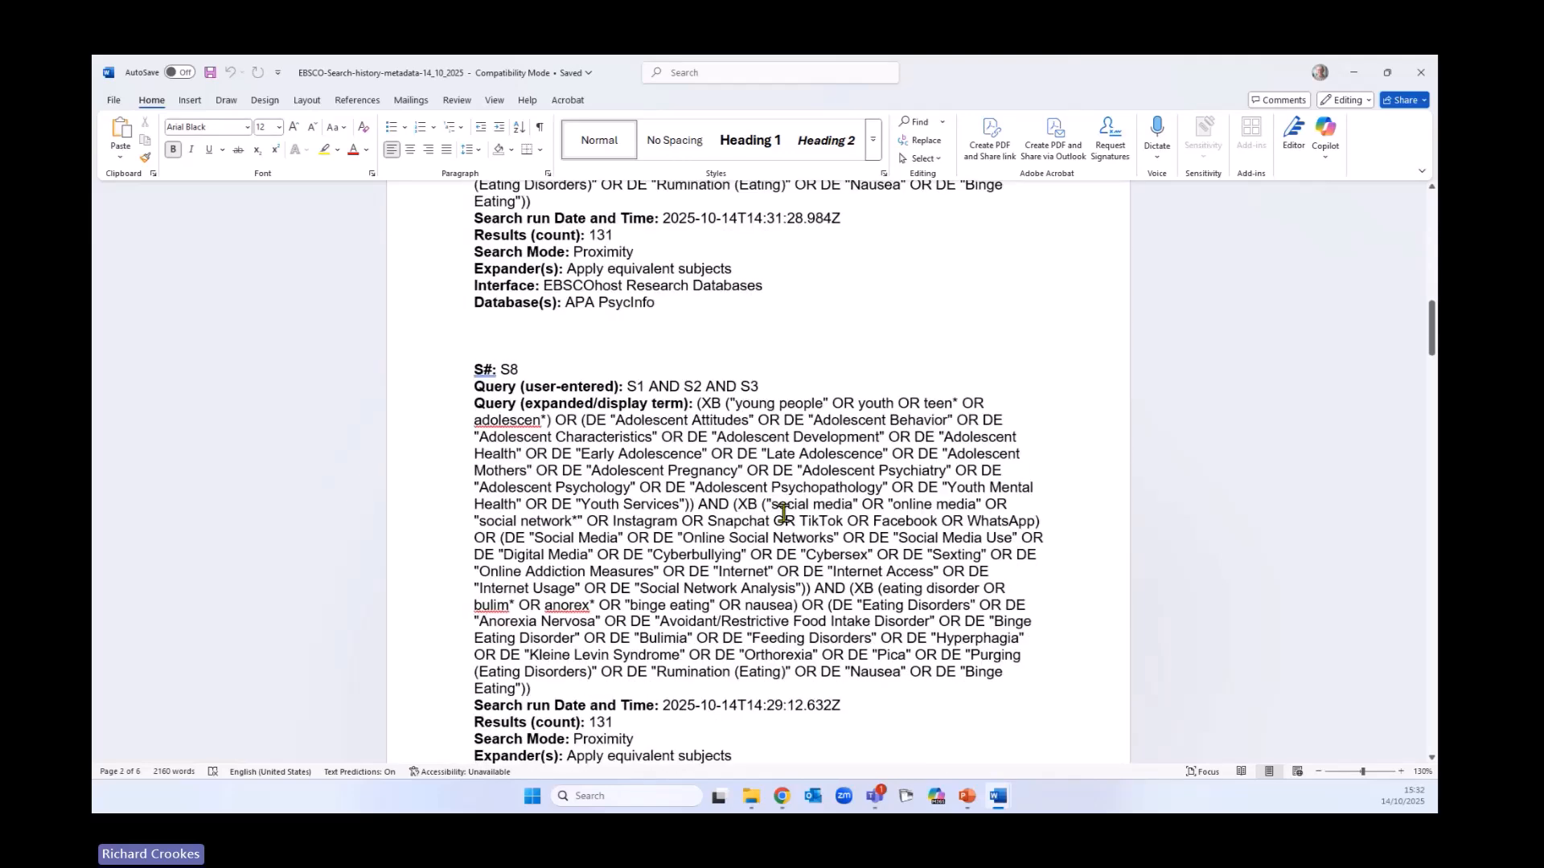
{"action": "scroll", "coordinate": [787, 491], "scroll_direction": "down", "scroll_amount": 1}
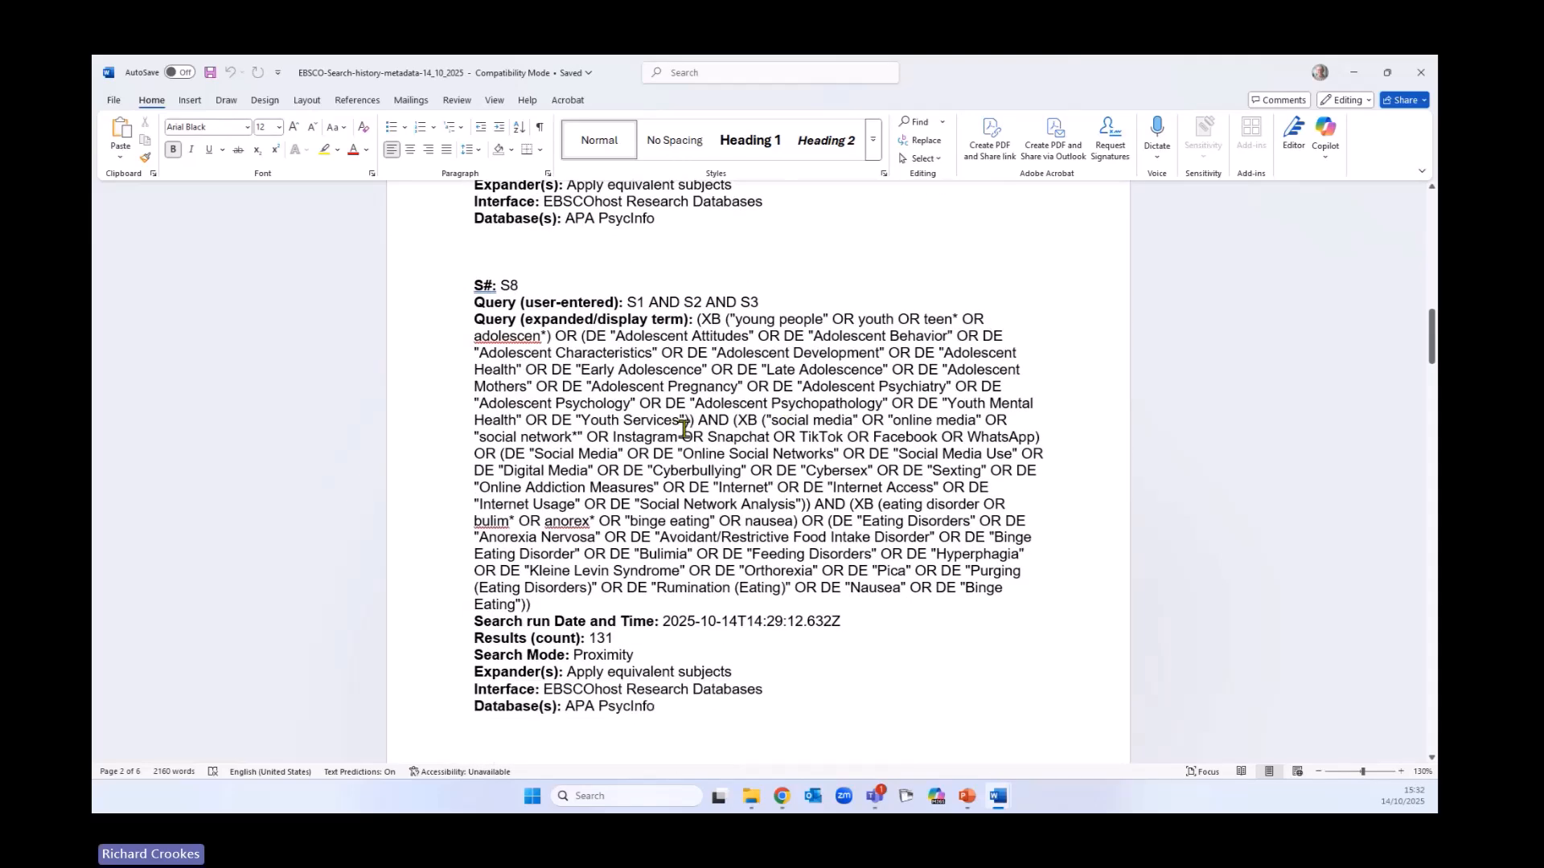
{"action": "scroll", "coordinate": [882, 496], "scroll_direction": "down", "scroll_amount": 5}
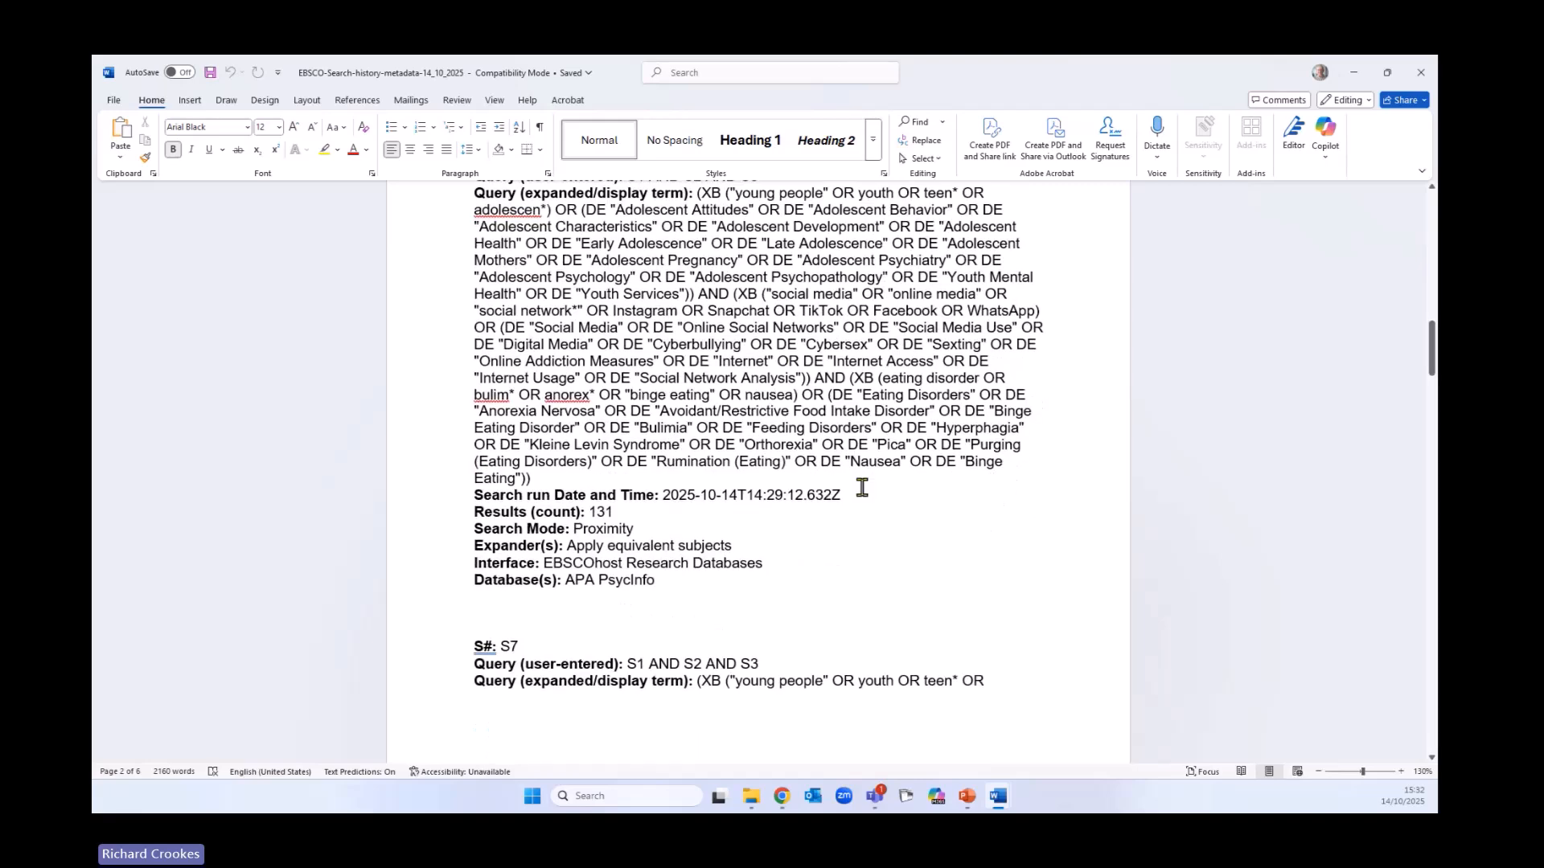
{"action": "scroll", "coordinate": [856, 511], "scroll_direction": "down", "scroll_amount": 6}
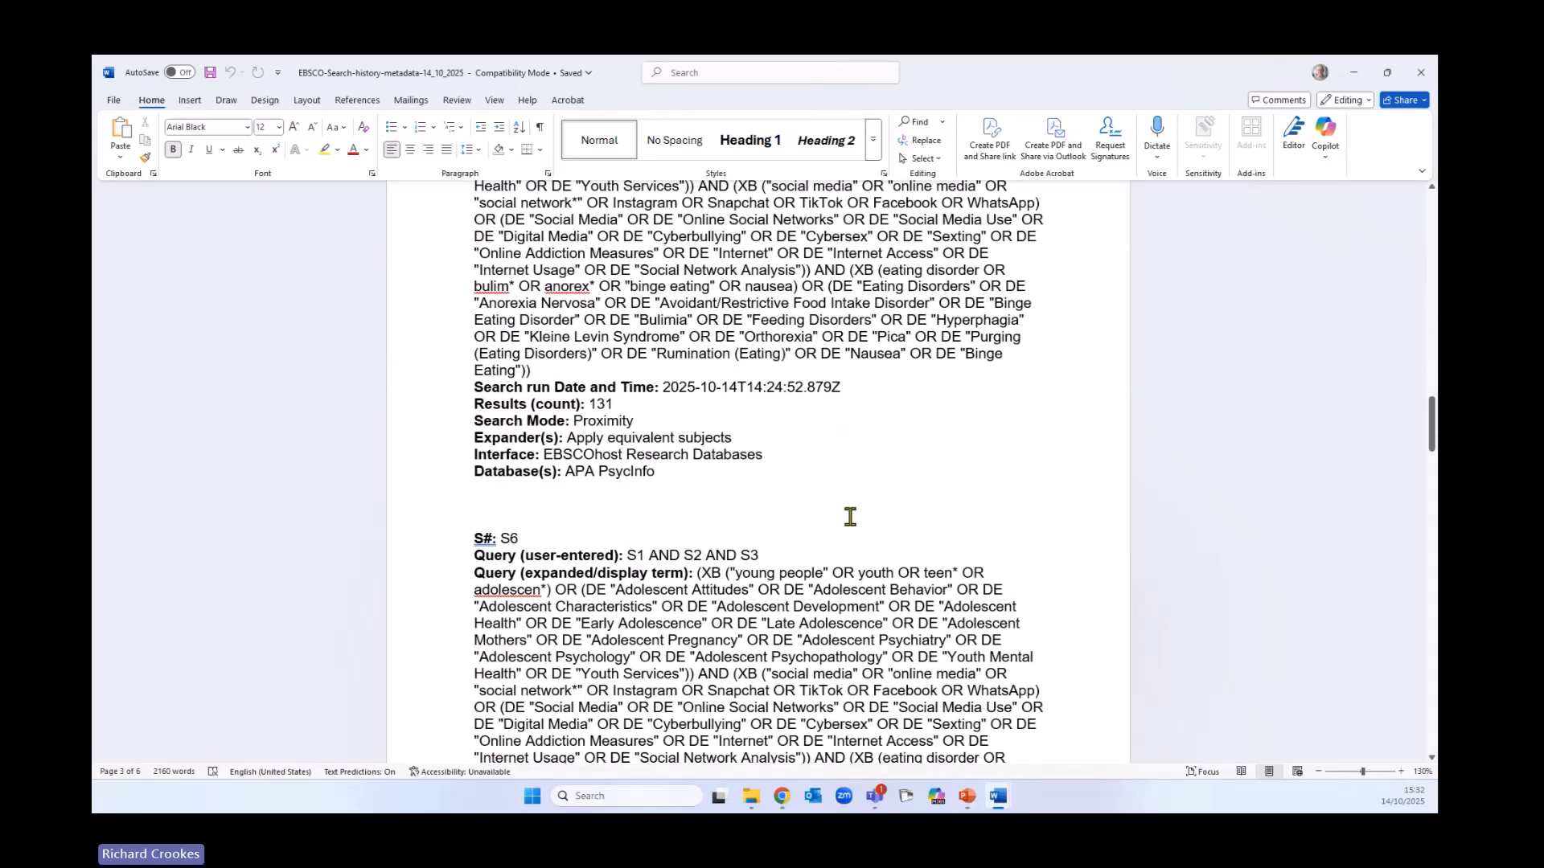
{"action": "left_click", "coordinate": [1421, 73]}
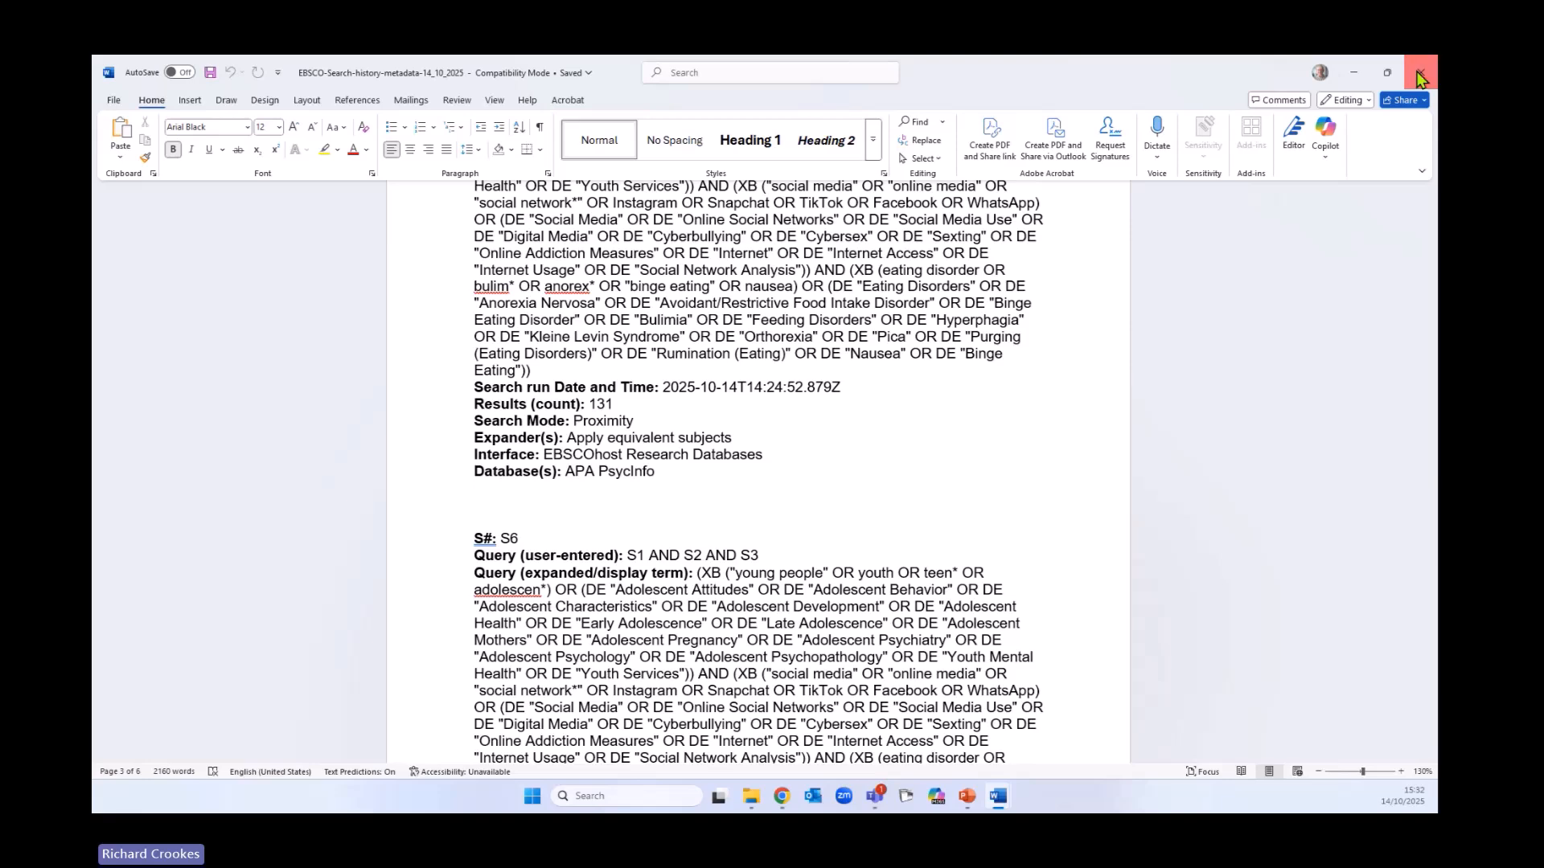
{"action": "left_click", "coordinate": [868, 702]}
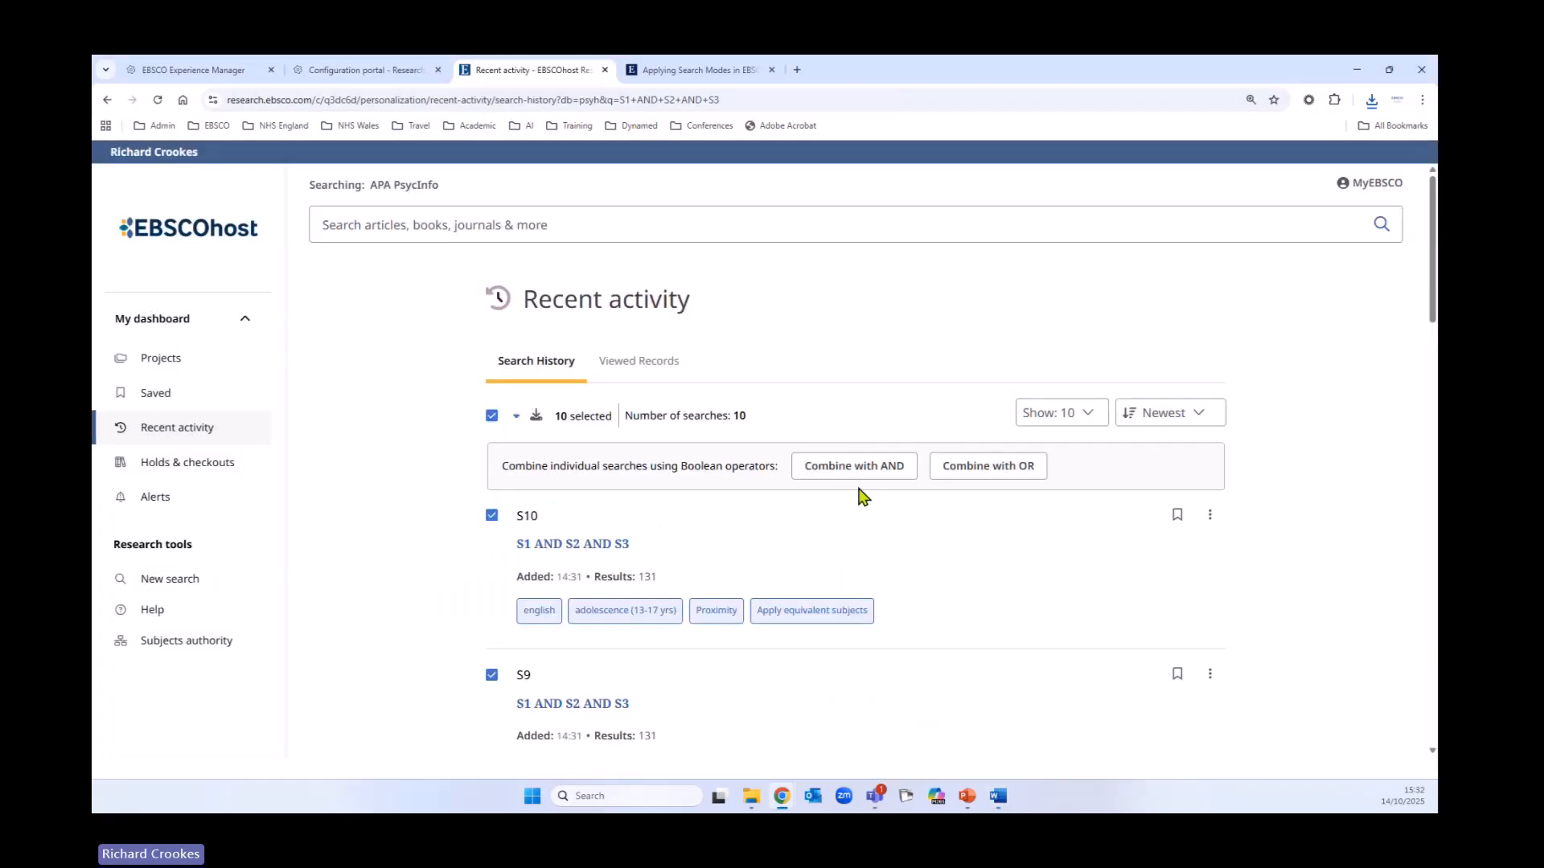
Sort the search history by Oldest and look over the first searches in the list
{"action": "left_click", "coordinate": [1169, 414]}
{"action": "left_click", "coordinate": [1138, 476]}
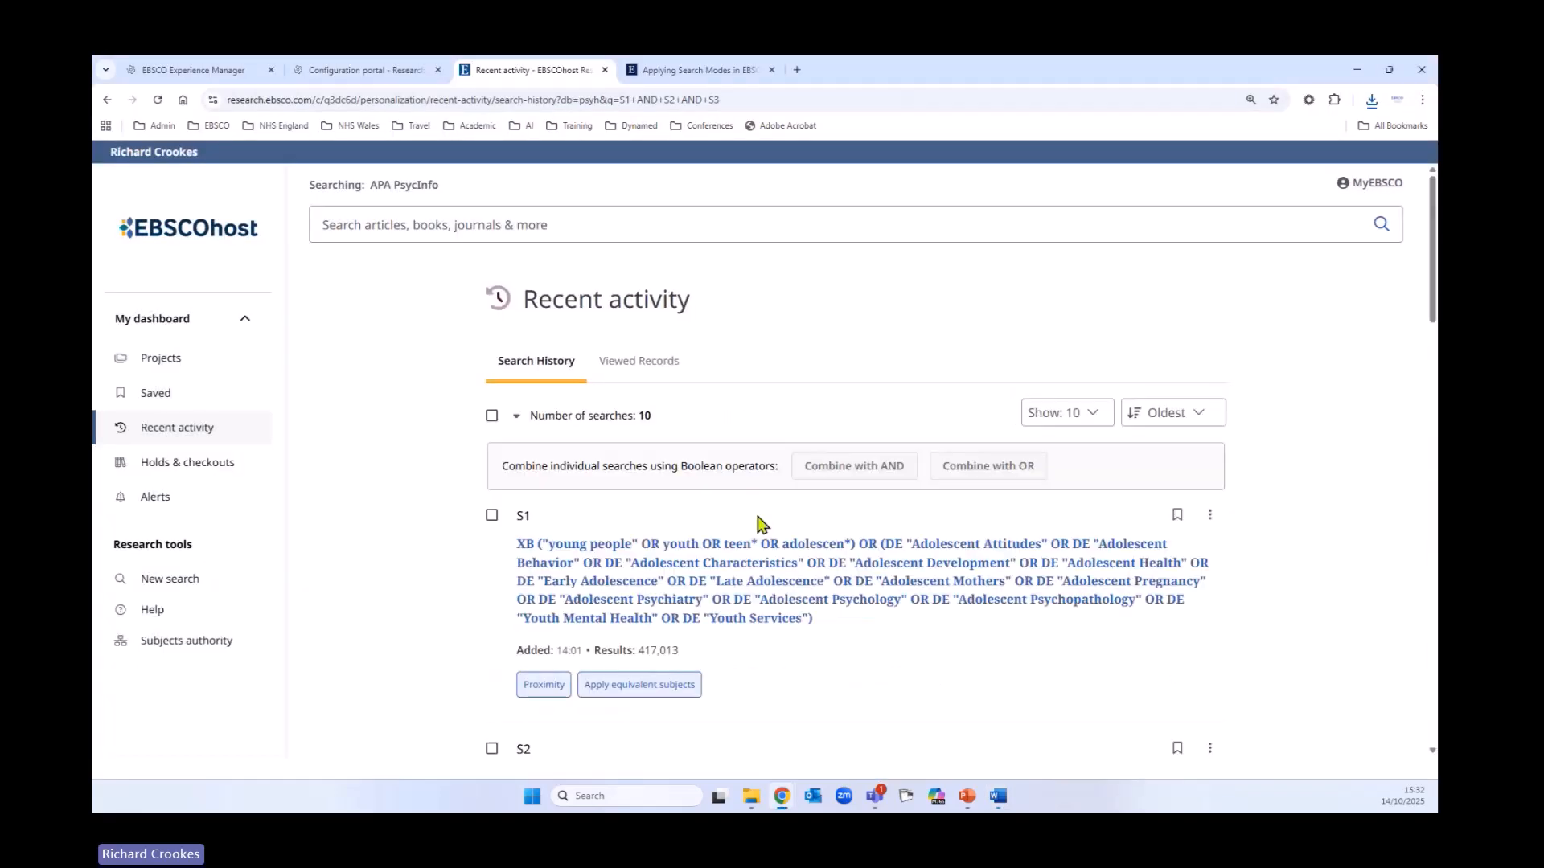
{"action": "scroll", "coordinate": [442, 529], "scroll_direction": "down", "scroll_amount": 5}
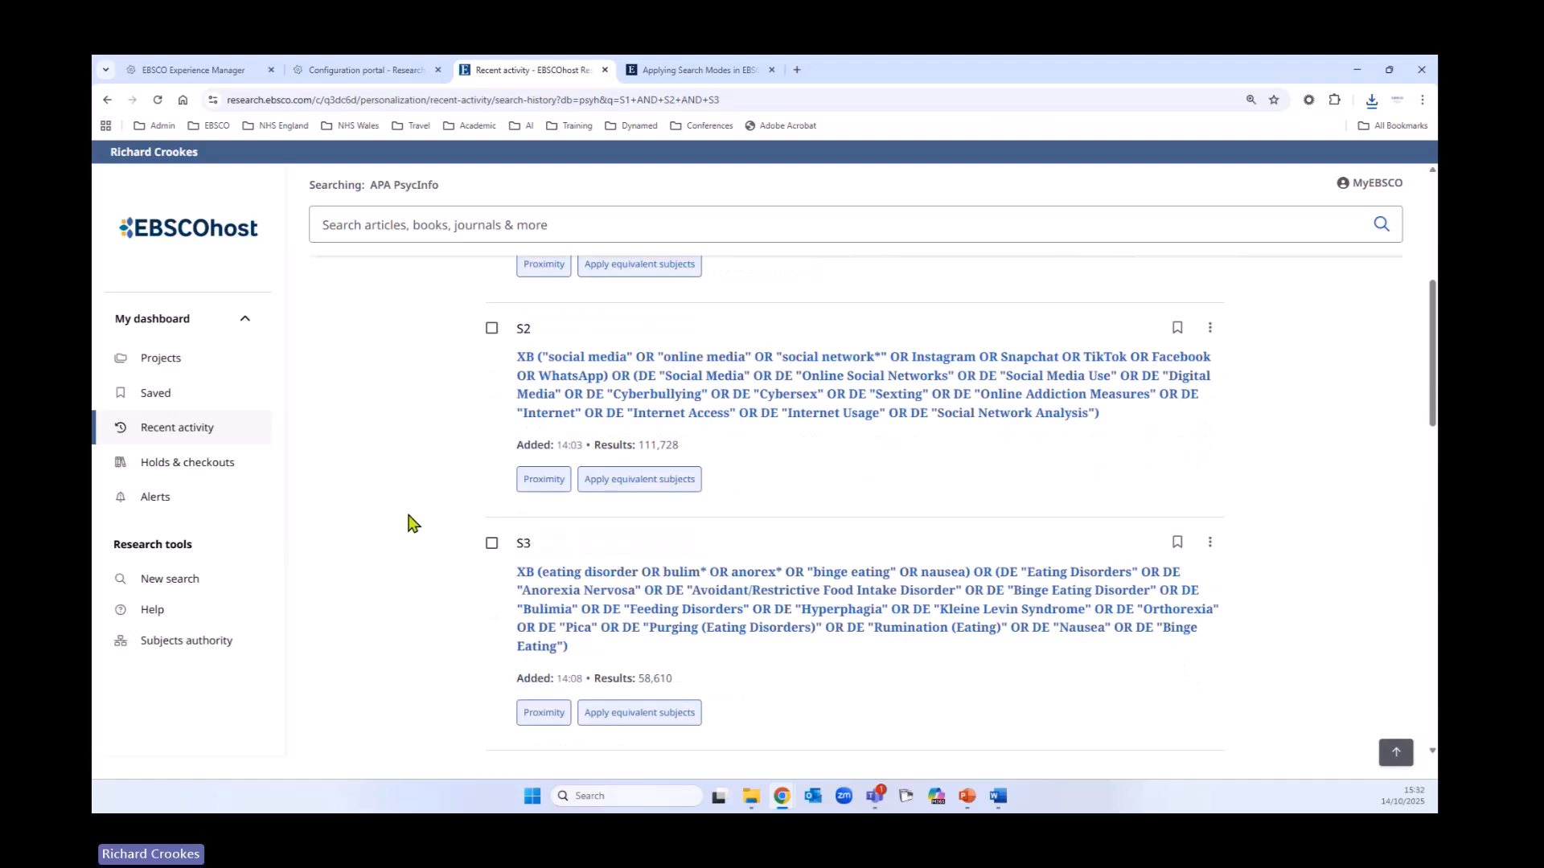
{"action": "scroll", "coordinate": [407, 515], "scroll_direction": "up", "scroll_amount": 5}
Select all searches on the search history page and look over the bulk selection and download options
{"action": "left_click", "coordinate": [491, 415]}
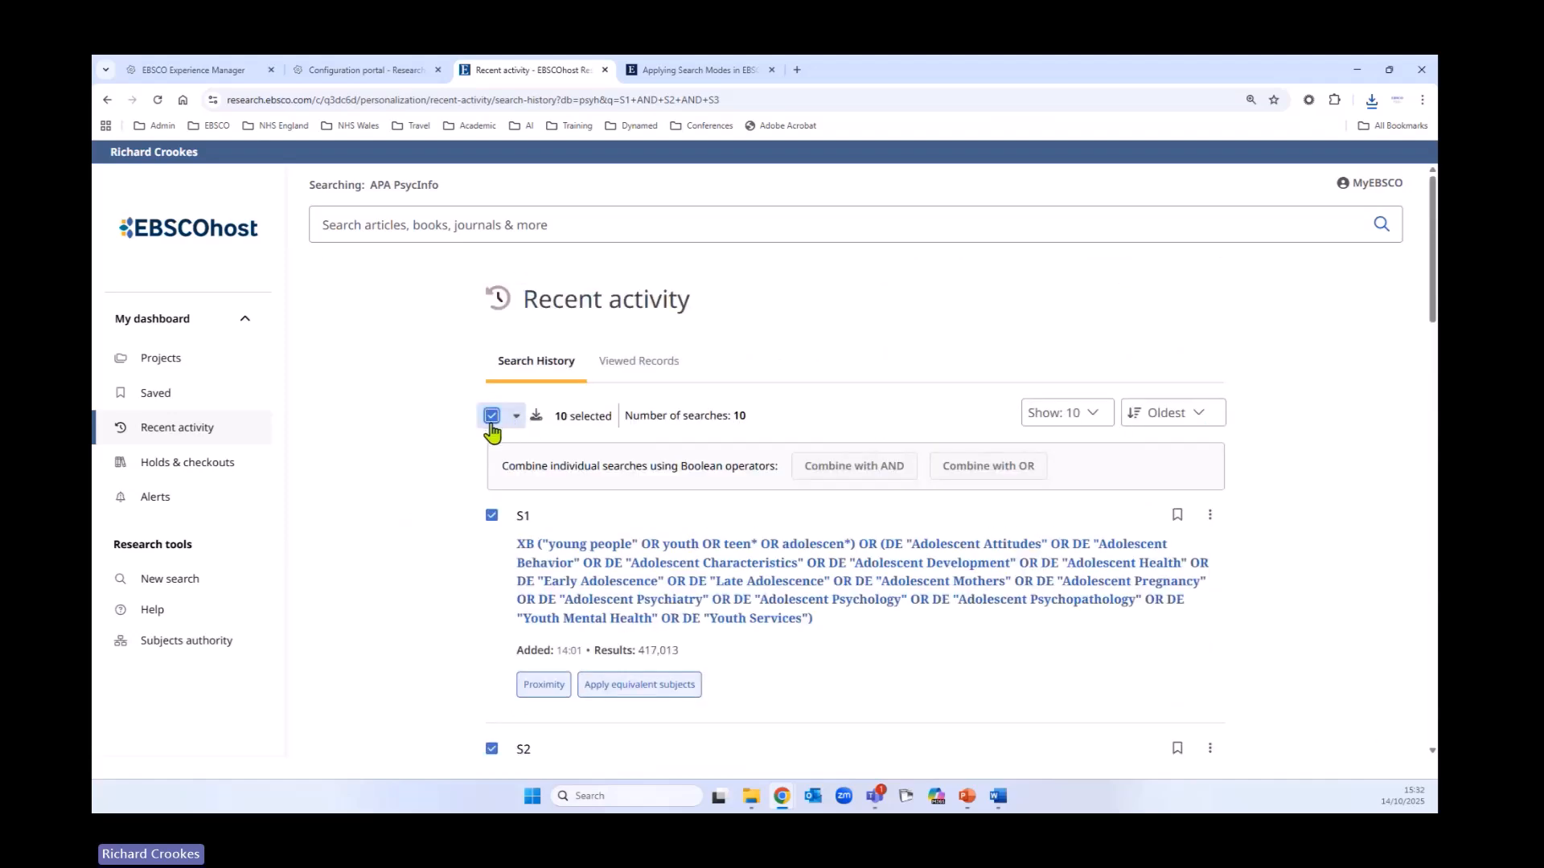
{"action": "left_click", "coordinate": [516, 417]}
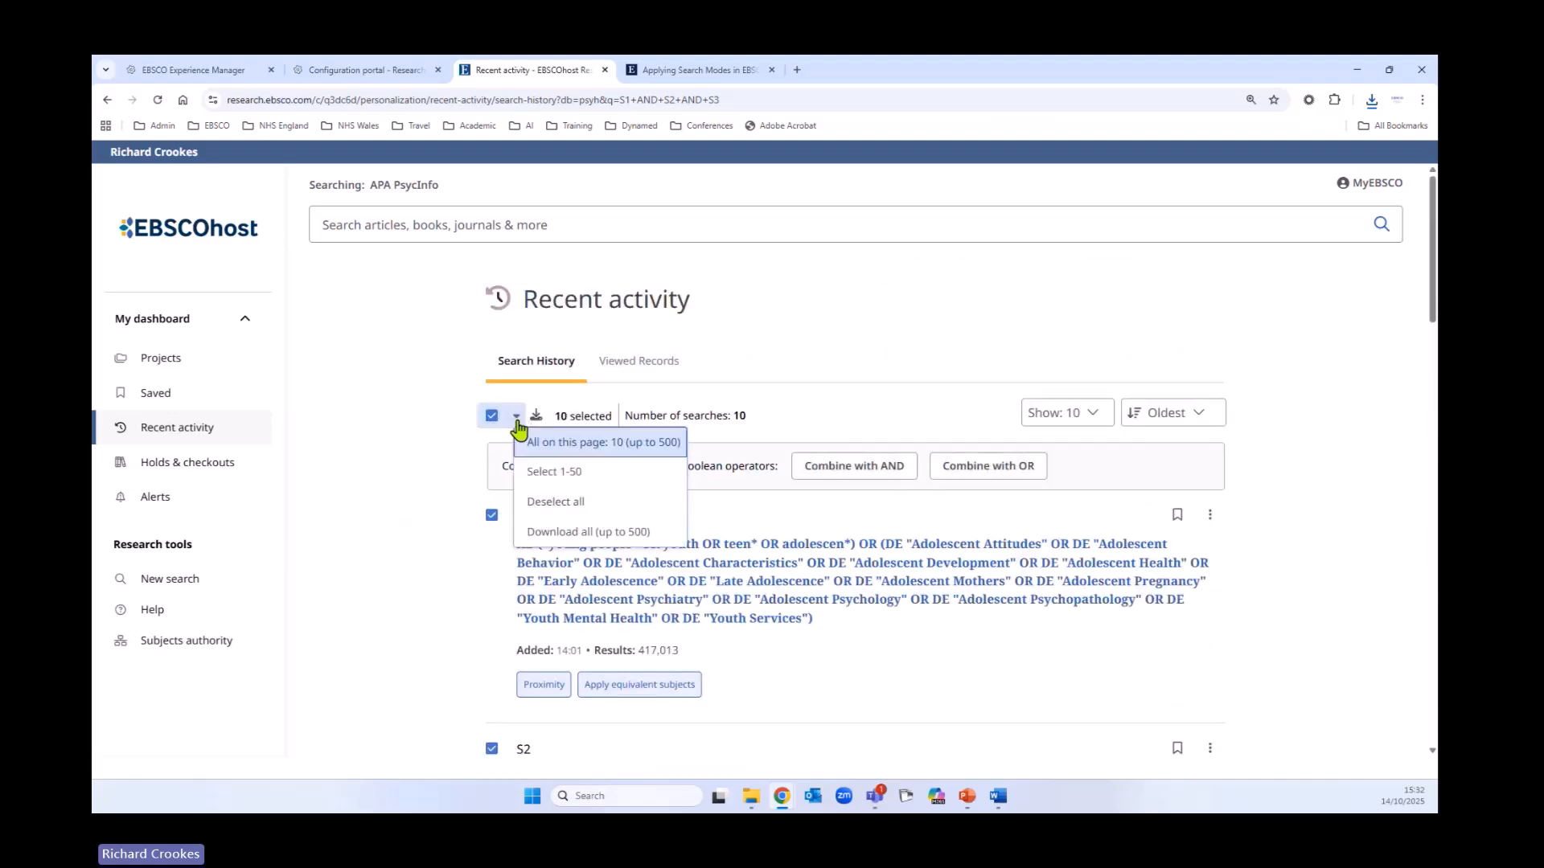
{"action": "left_click", "coordinate": [471, 462]}
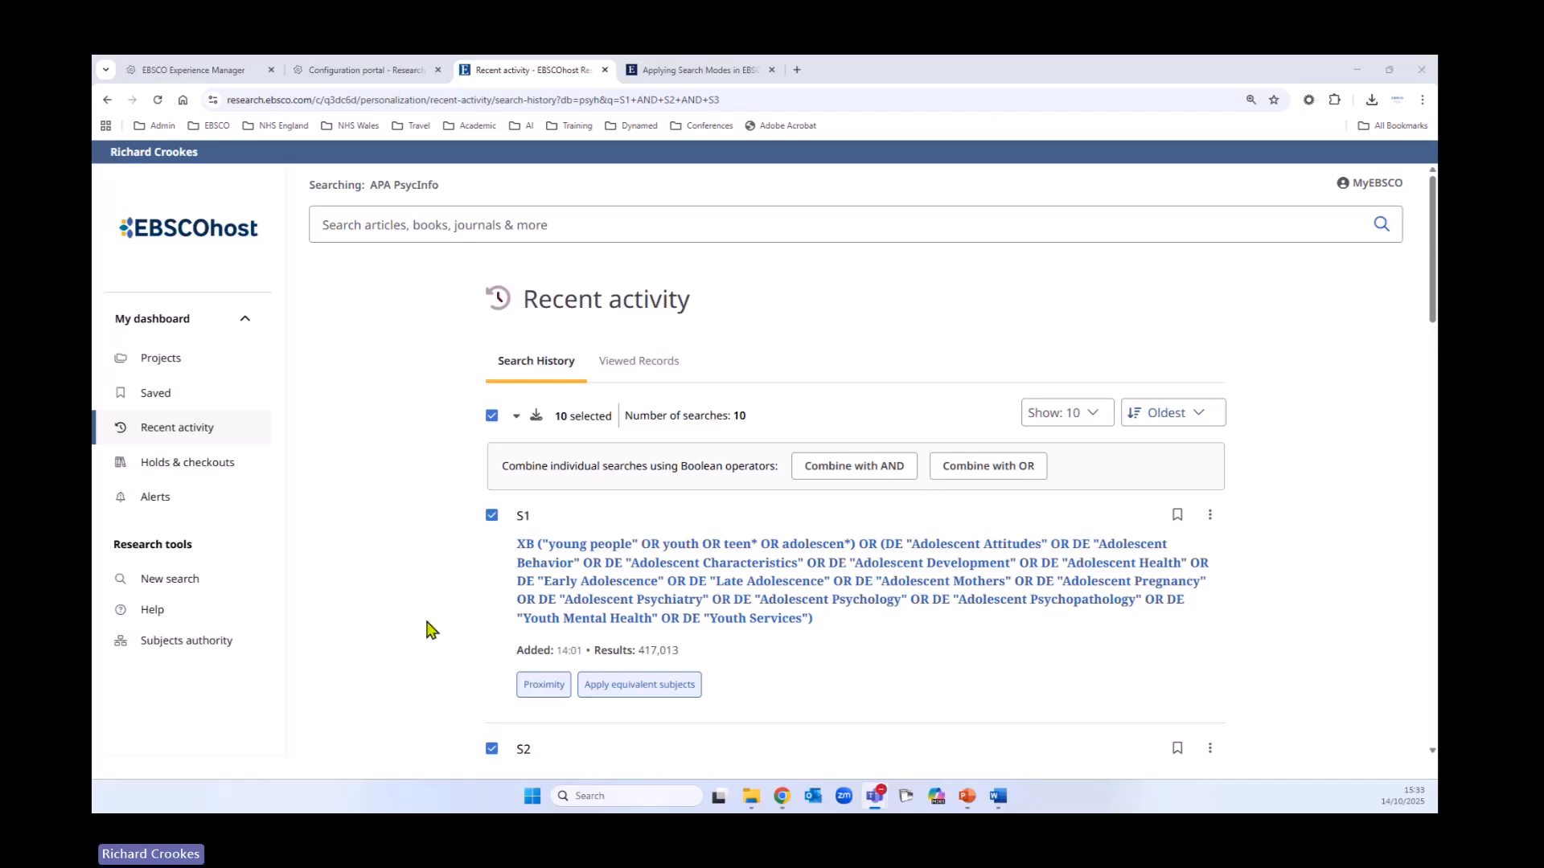
Check the dashboard's journal alerts and search alerts
{"action": "left_click", "coordinate": [180, 503]}
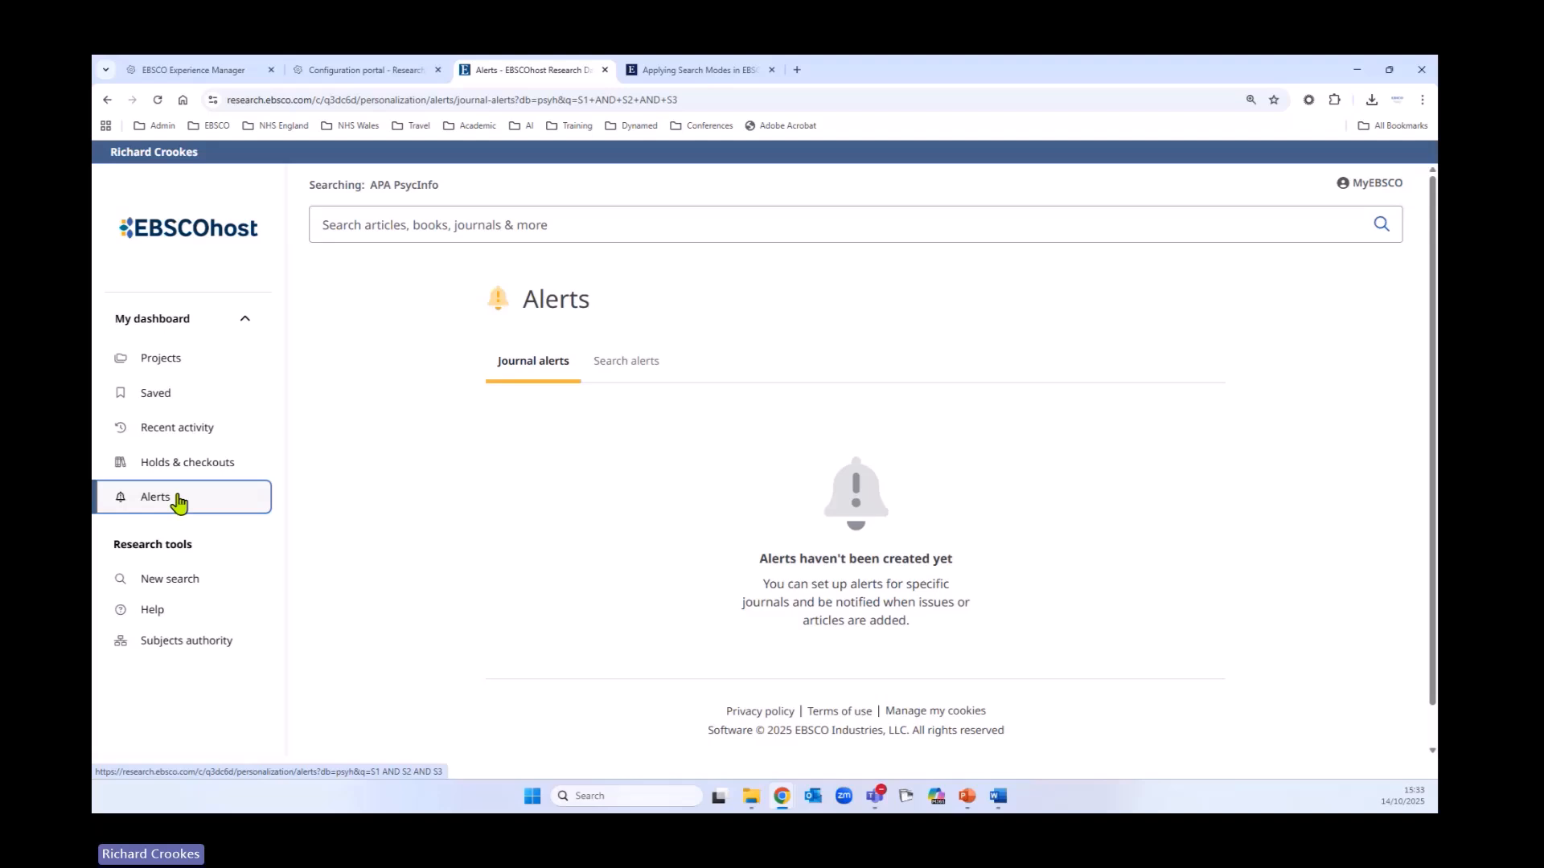
{"action": "left_click", "coordinate": [626, 372]}
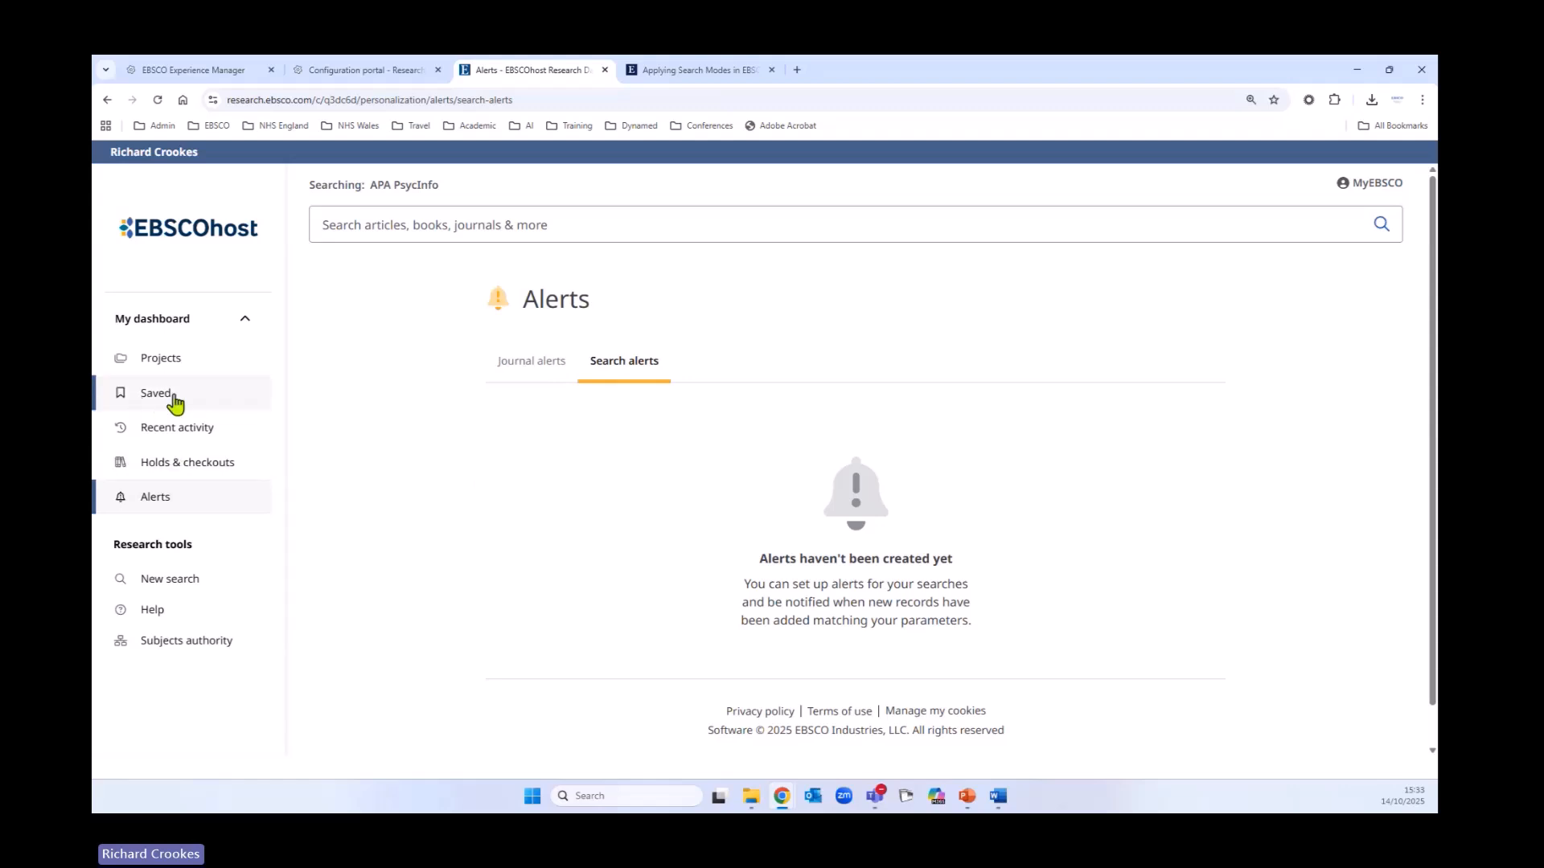
Rerun the saved search Young People and Social and Eating Disorders and open the form for creating a search alert from its results
{"action": "left_click", "coordinate": [163, 400]}
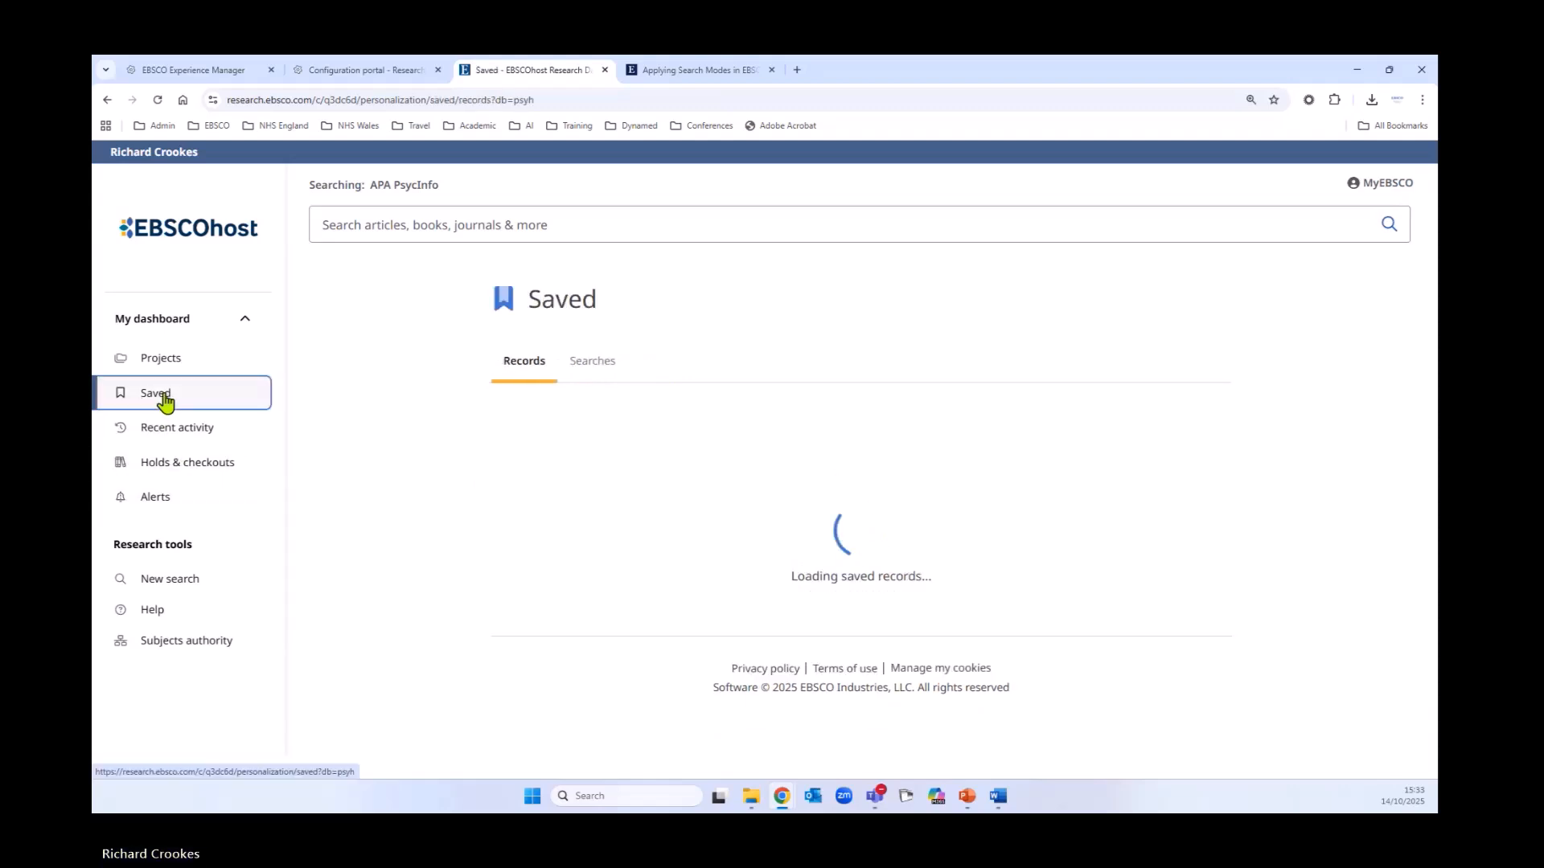
{"action": "left_click", "coordinate": [587, 363]}
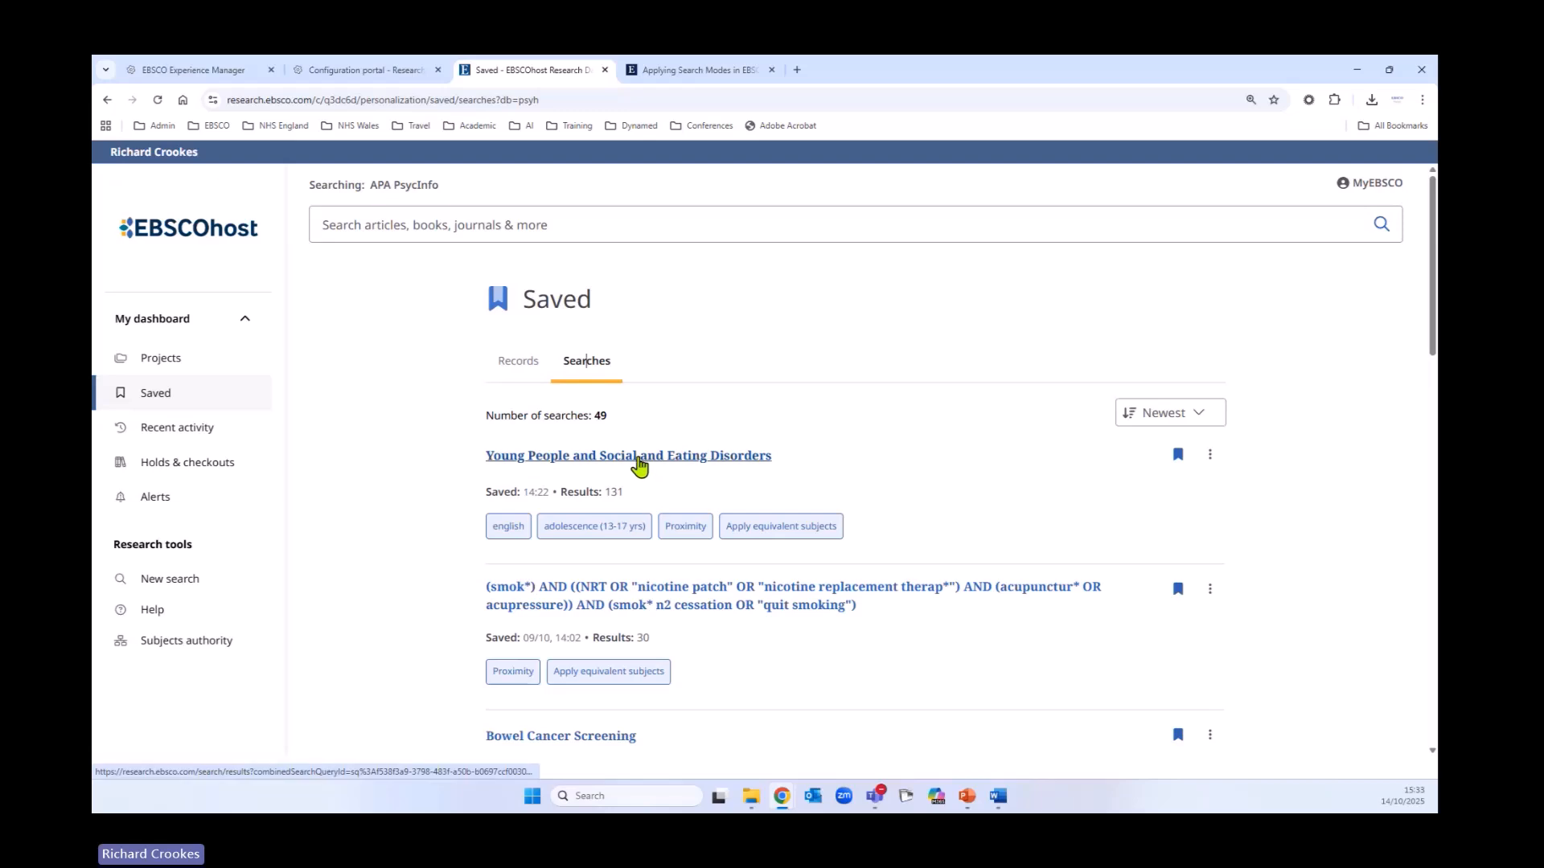
{"action": "left_click", "coordinate": [639, 458]}
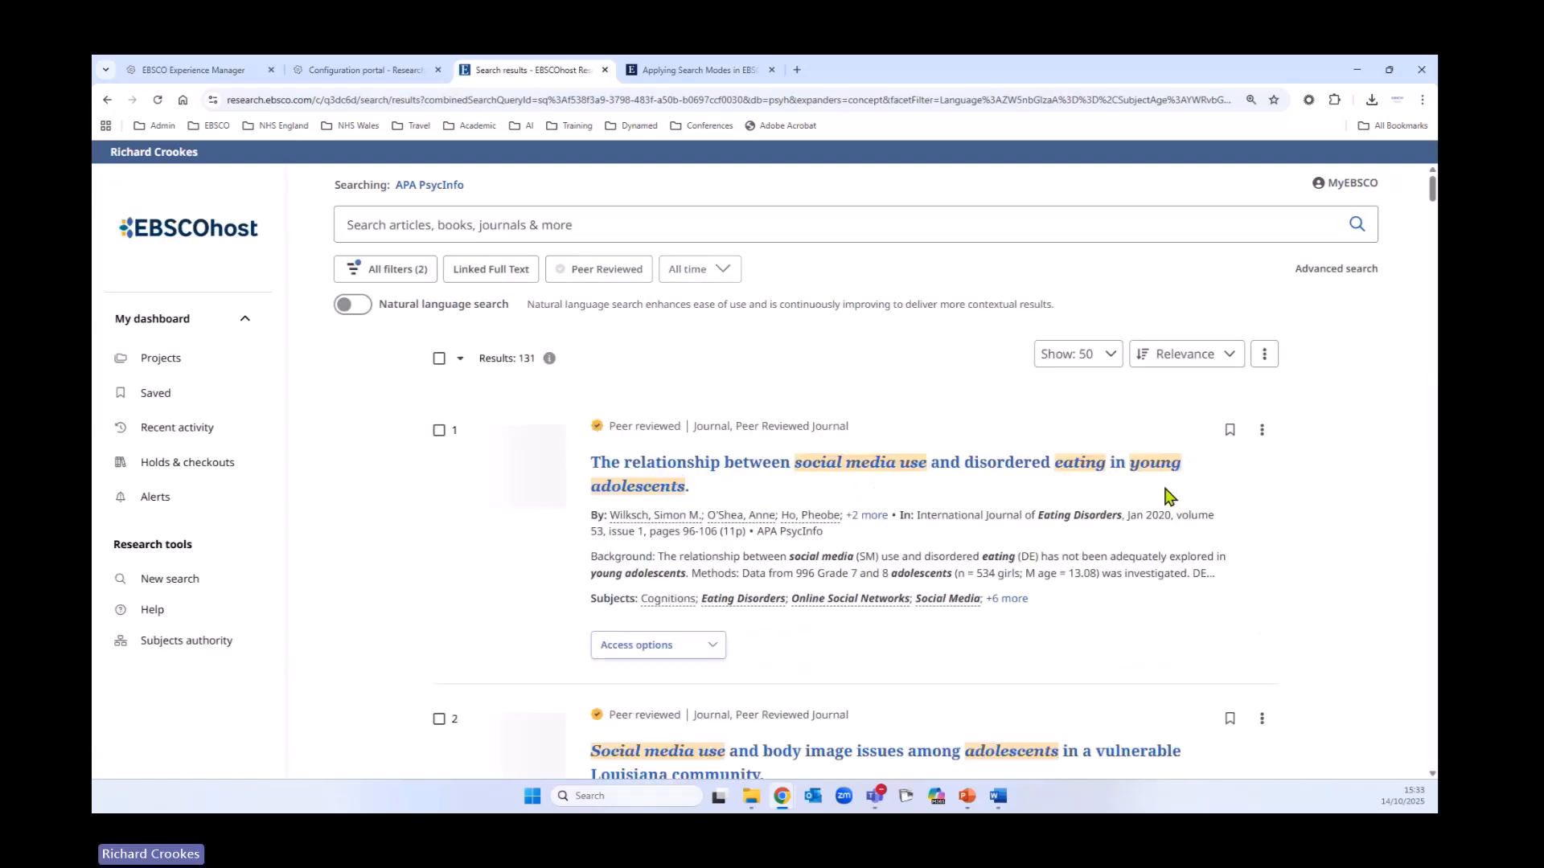
{"action": "left_click", "coordinate": [1264, 358]}
{"action": "left_click", "coordinate": [1230, 414]}
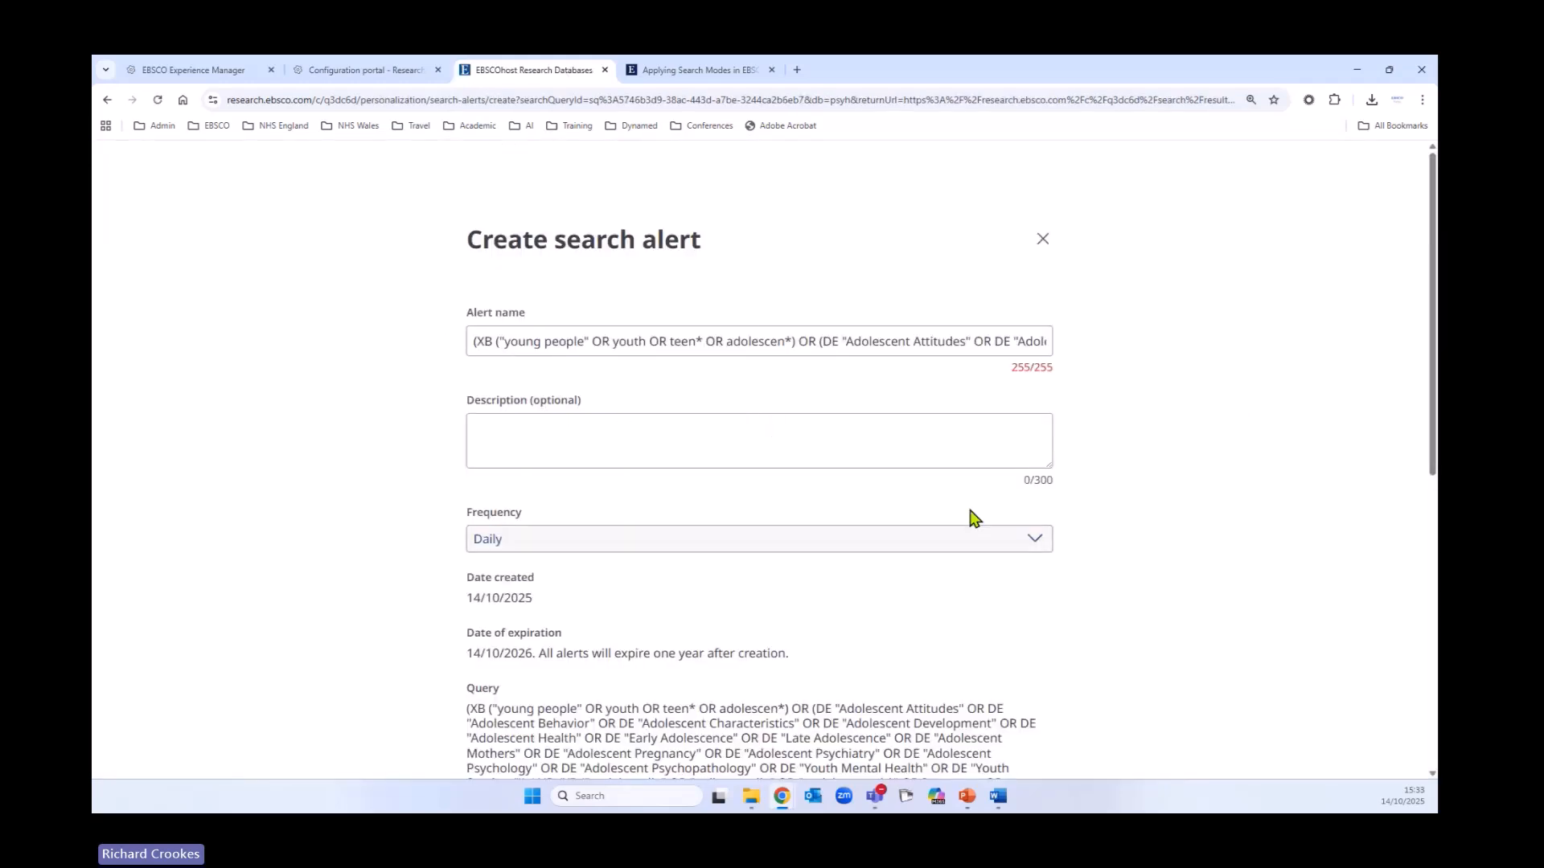
Set the search alert's frequency to Weekly and review its query, notification, email and database details
{"action": "scroll", "coordinate": [968, 517], "scroll_direction": "down", "scroll_amount": 1}
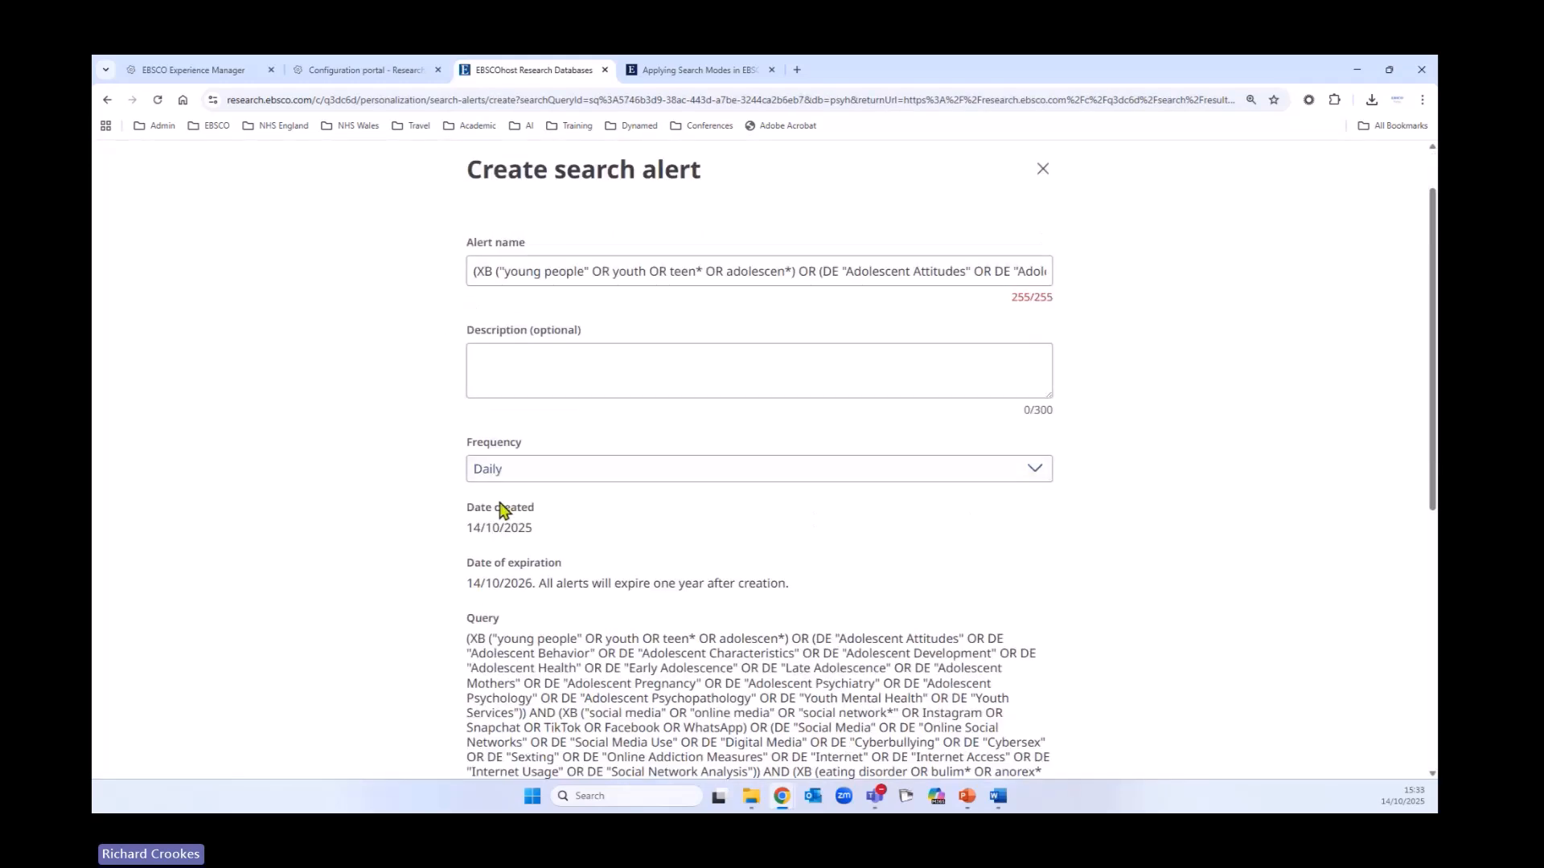
{"action": "left_click", "coordinate": [611, 474]}
{"action": "left_click", "coordinate": [531, 530]}
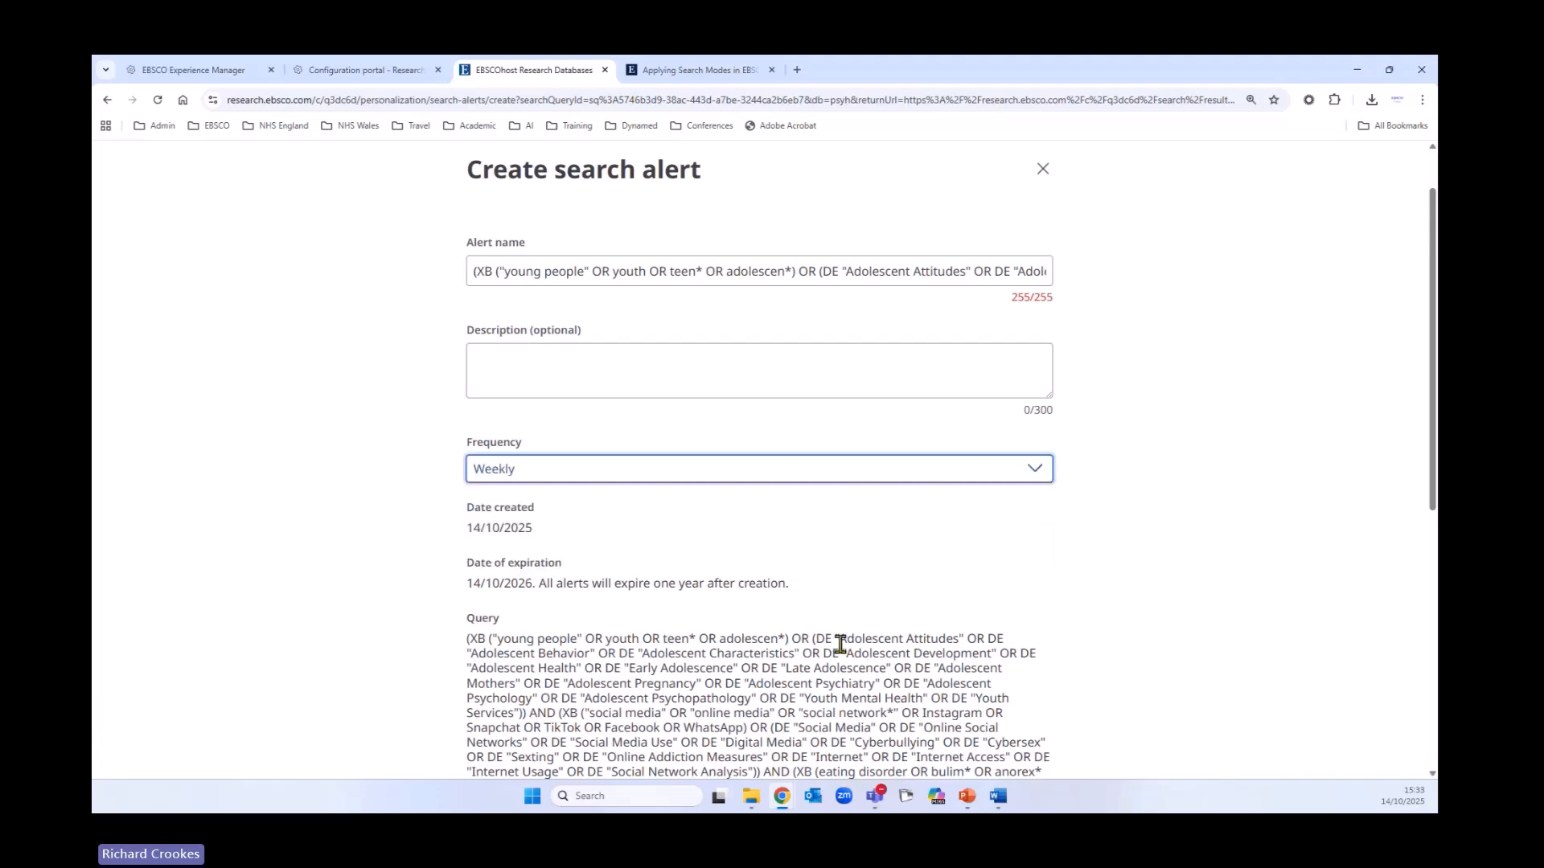
{"action": "scroll", "coordinate": [369, 585], "scroll_direction": "down", "scroll_amount": 3}
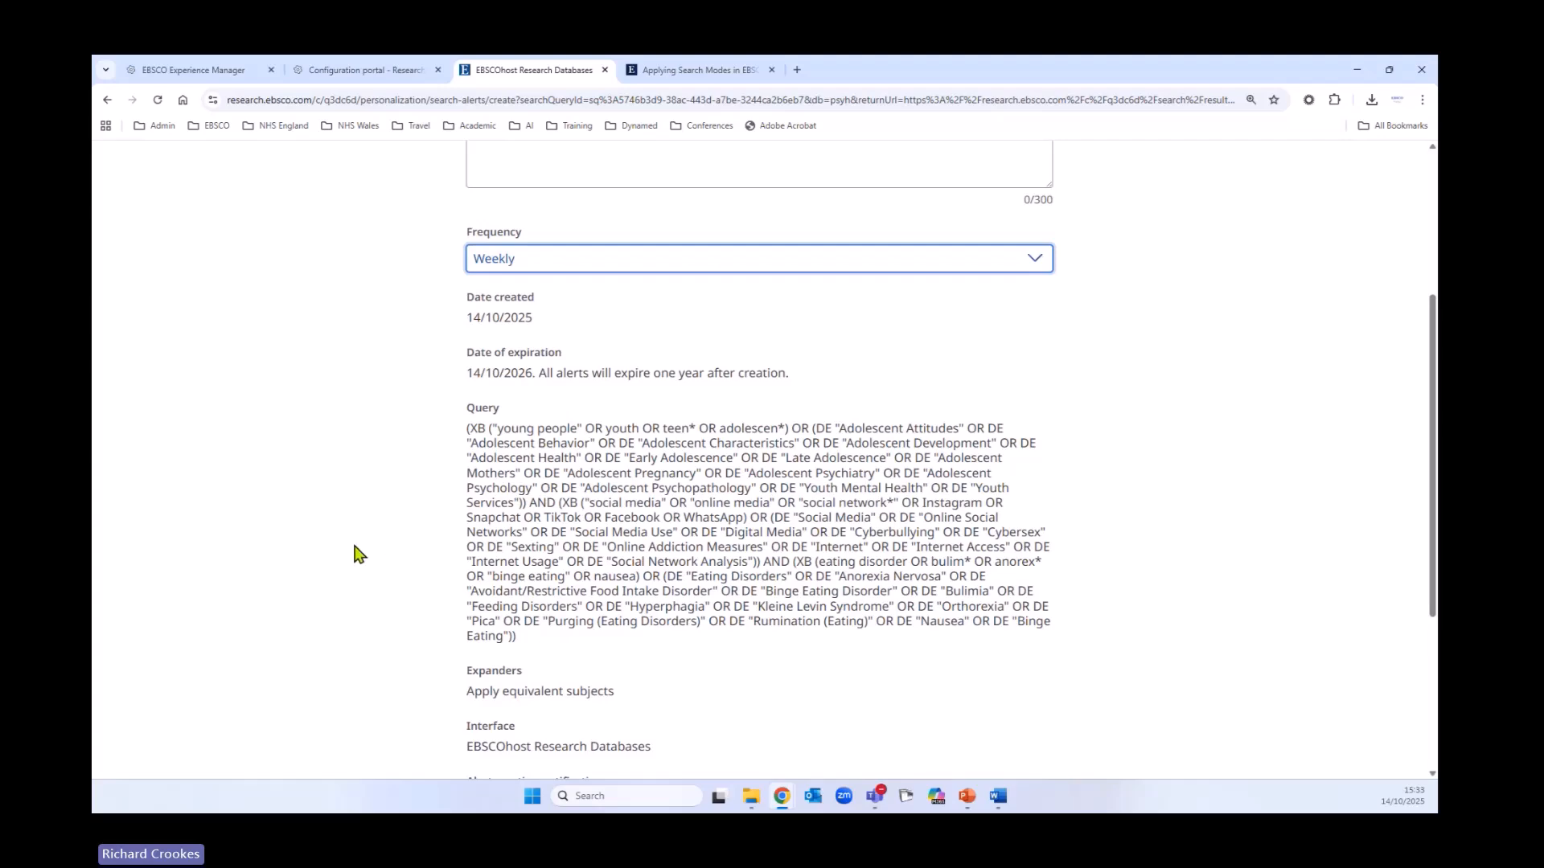
{"action": "scroll", "coordinate": [345, 568], "scroll_direction": "down", "scroll_amount": 4}
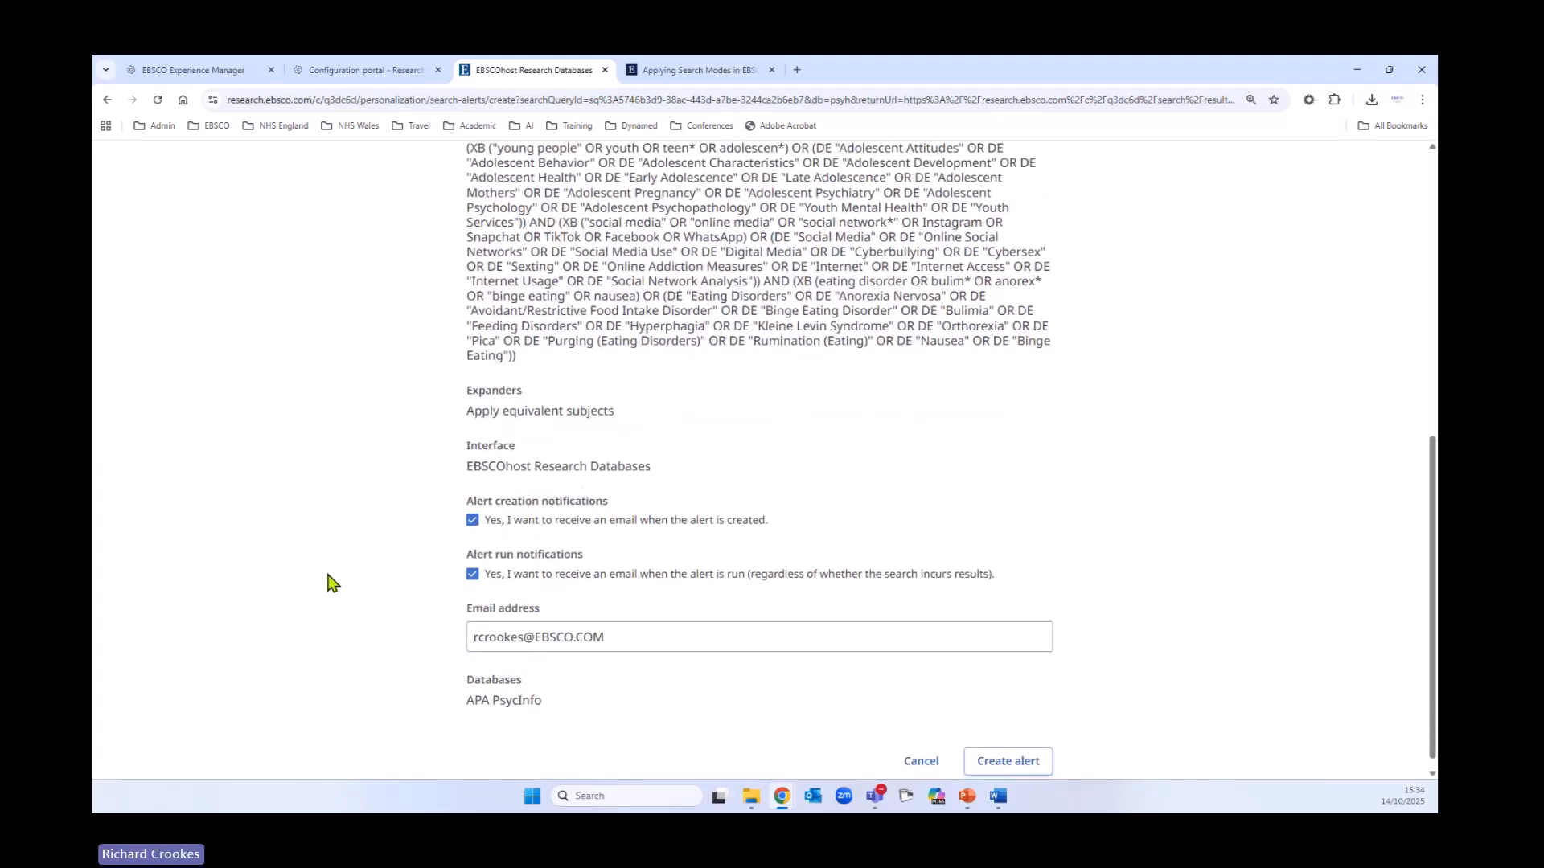
Name the search alert YP and Social Media and Eating Disorders, create it and dismiss the confirmation
{"action": "scroll", "coordinate": [748, 571], "scroll_direction": "up", "scroll_amount": 5}
{"action": "scroll", "coordinate": [643, 402], "scroll_direction": "up", "scroll_amount": 3}
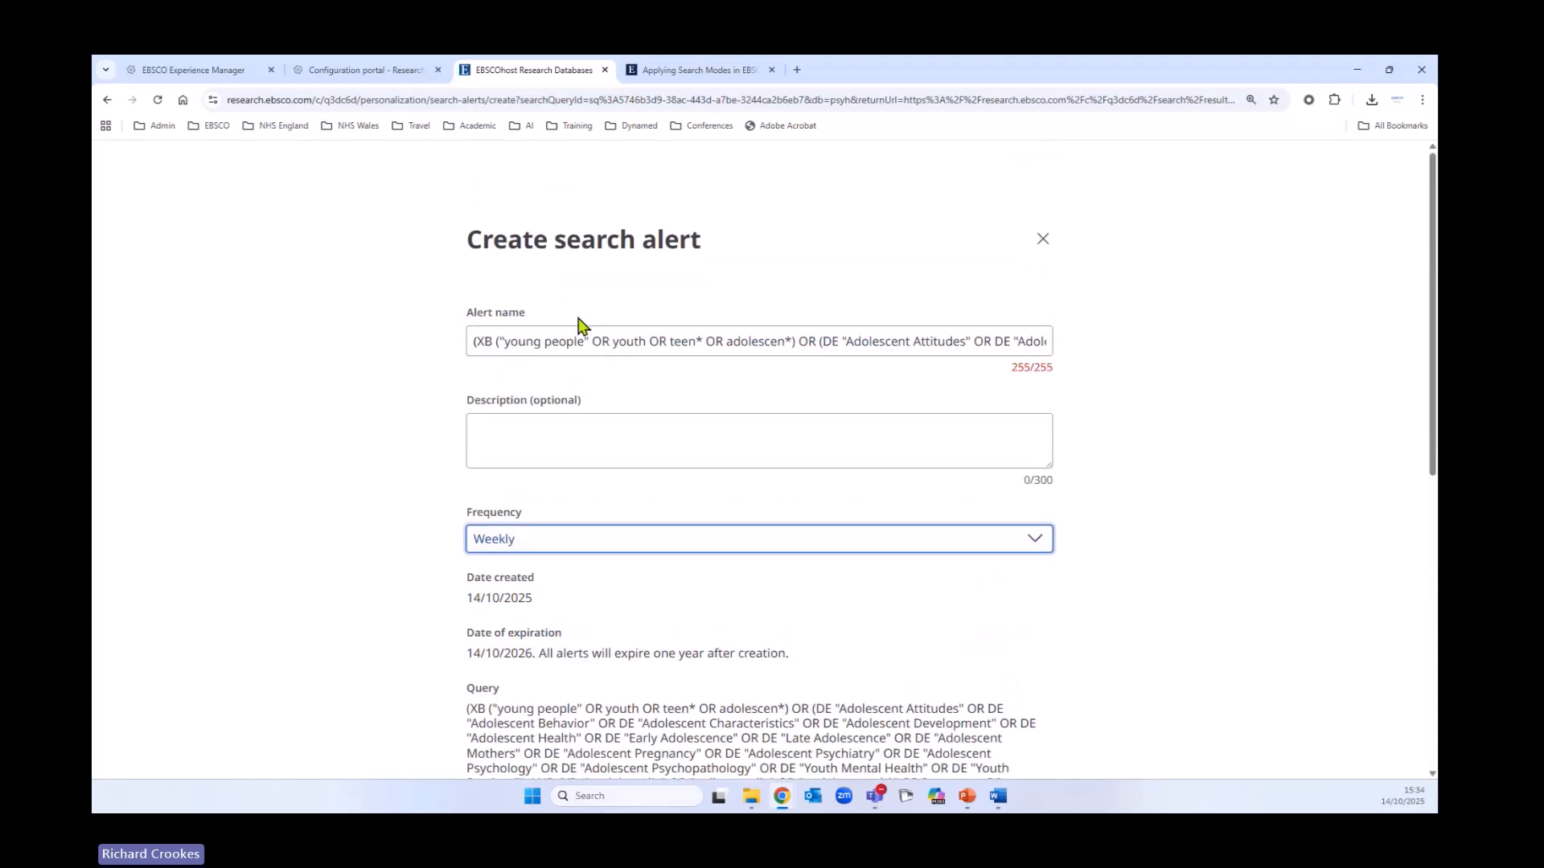
{"action": "triple_click", "coordinate": [570, 344]}
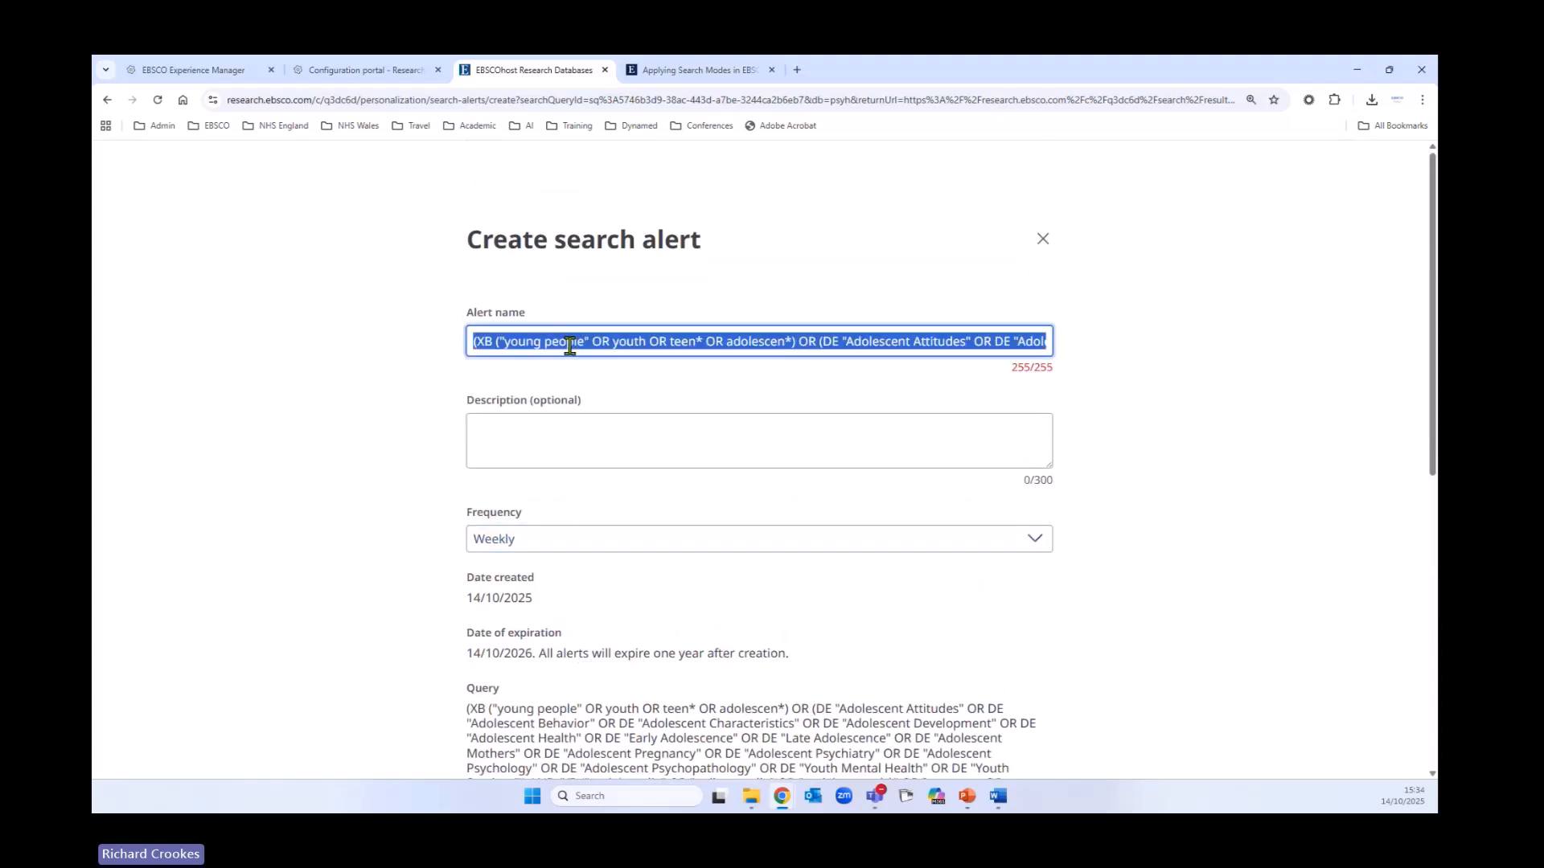
{"action": "type", "text": "YP and Social Media an"}
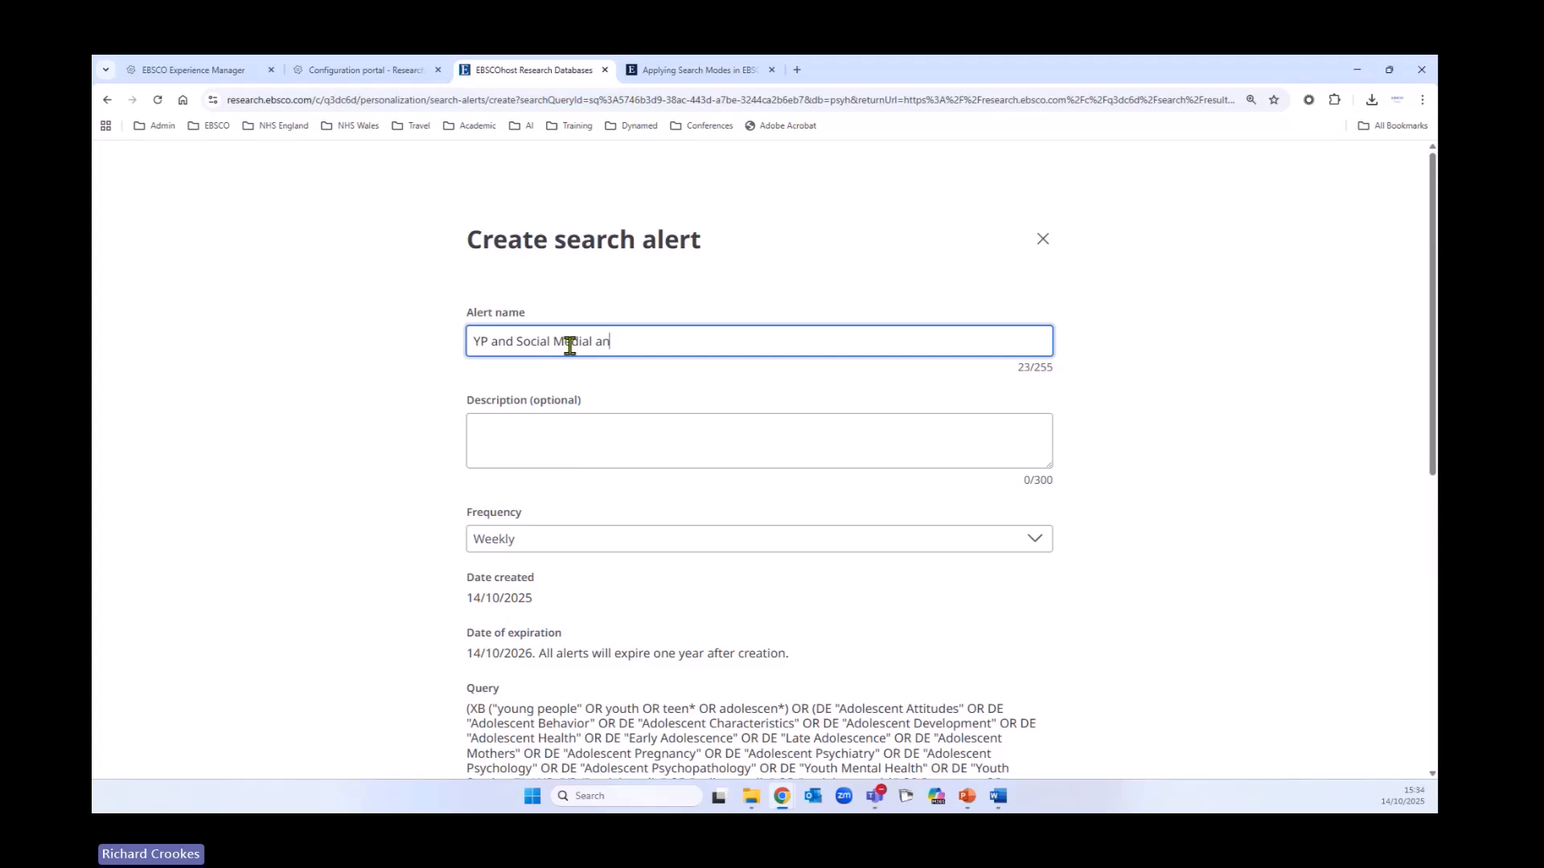
{"action": "type", "text": "d E"}
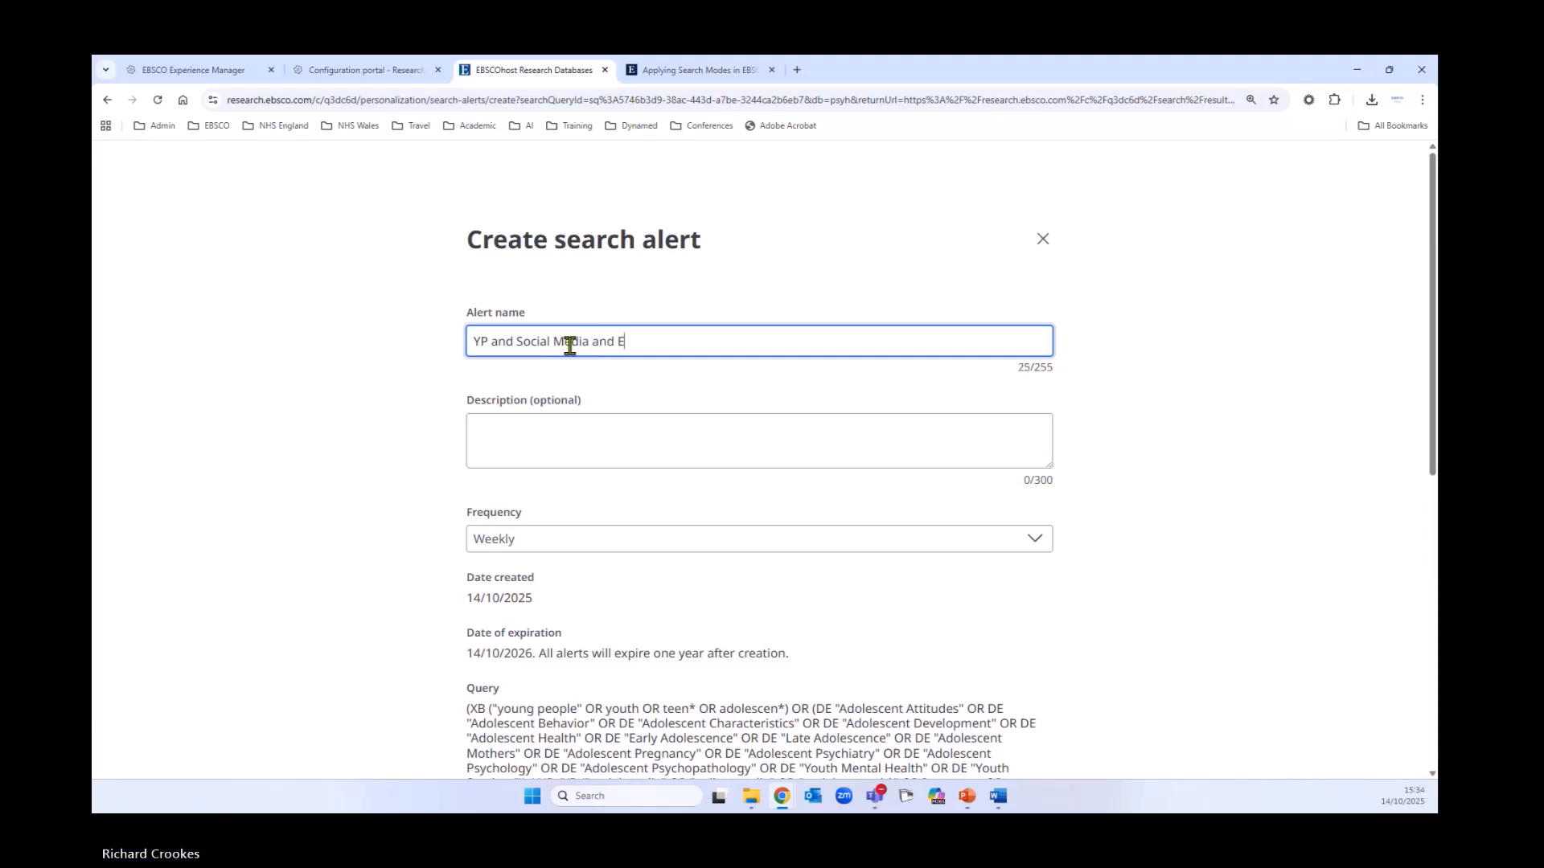
{"action": "type", "text": "ating Disorders"}
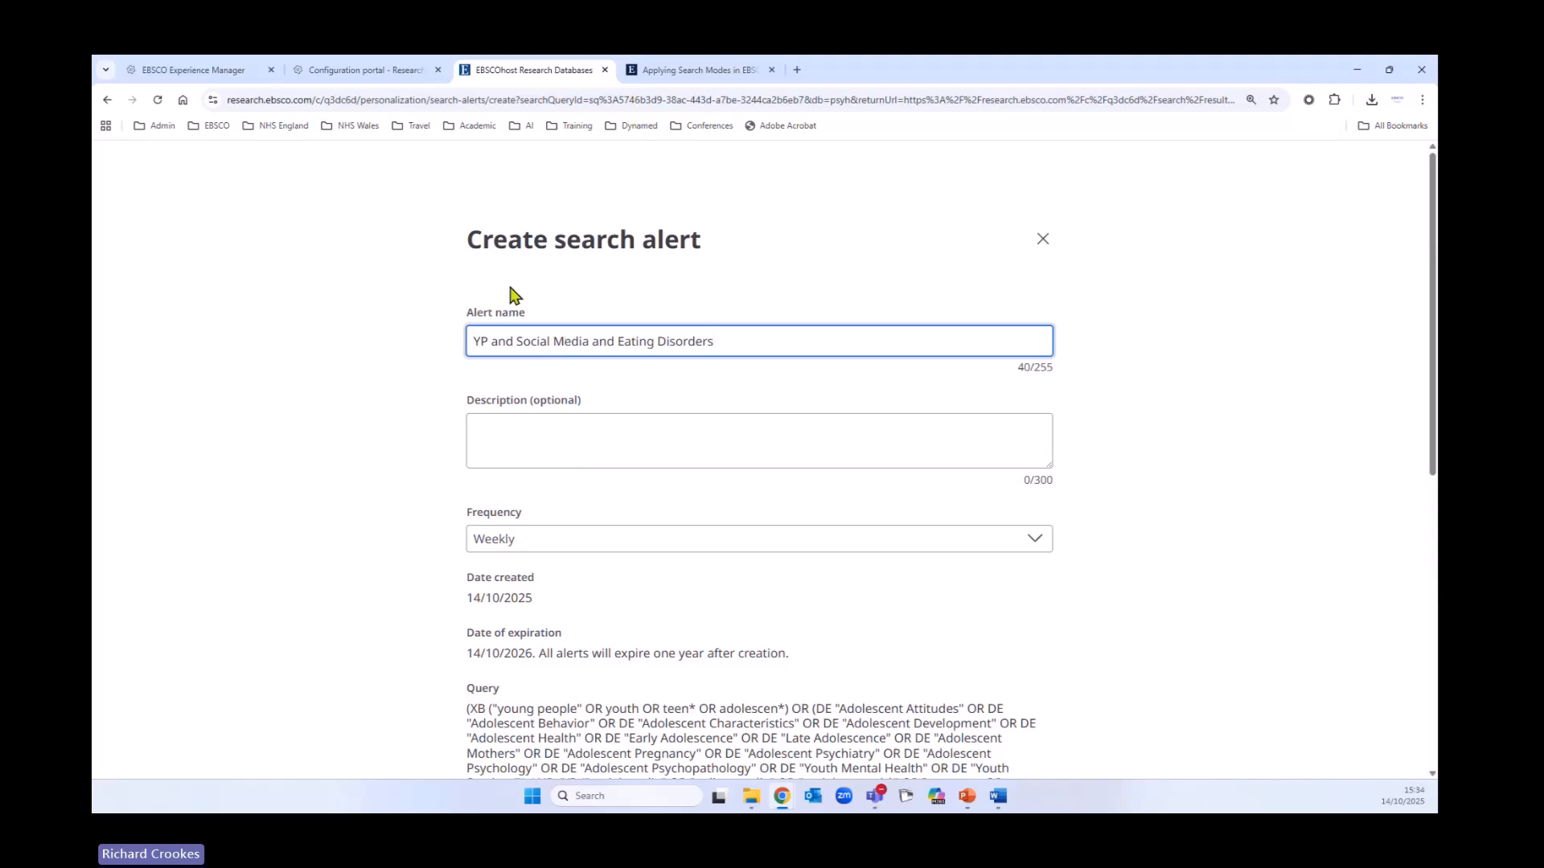
{"action": "scroll", "coordinate": [338, 579], "scroll_direction": "down", "scroll_amount": 8}
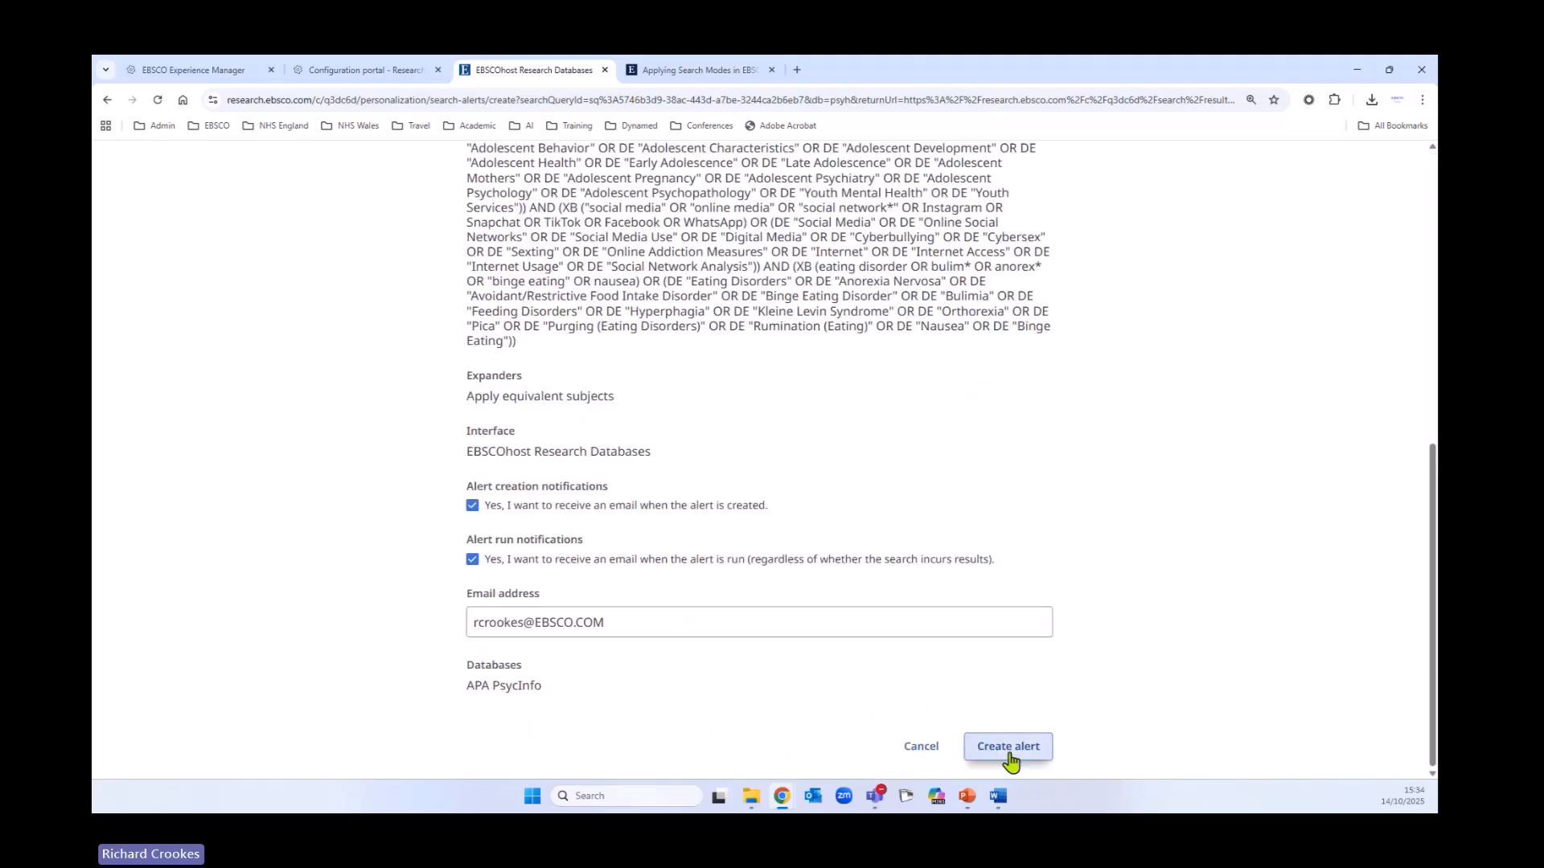
{"action": "left_click", "coordinate": [1009, 755]}
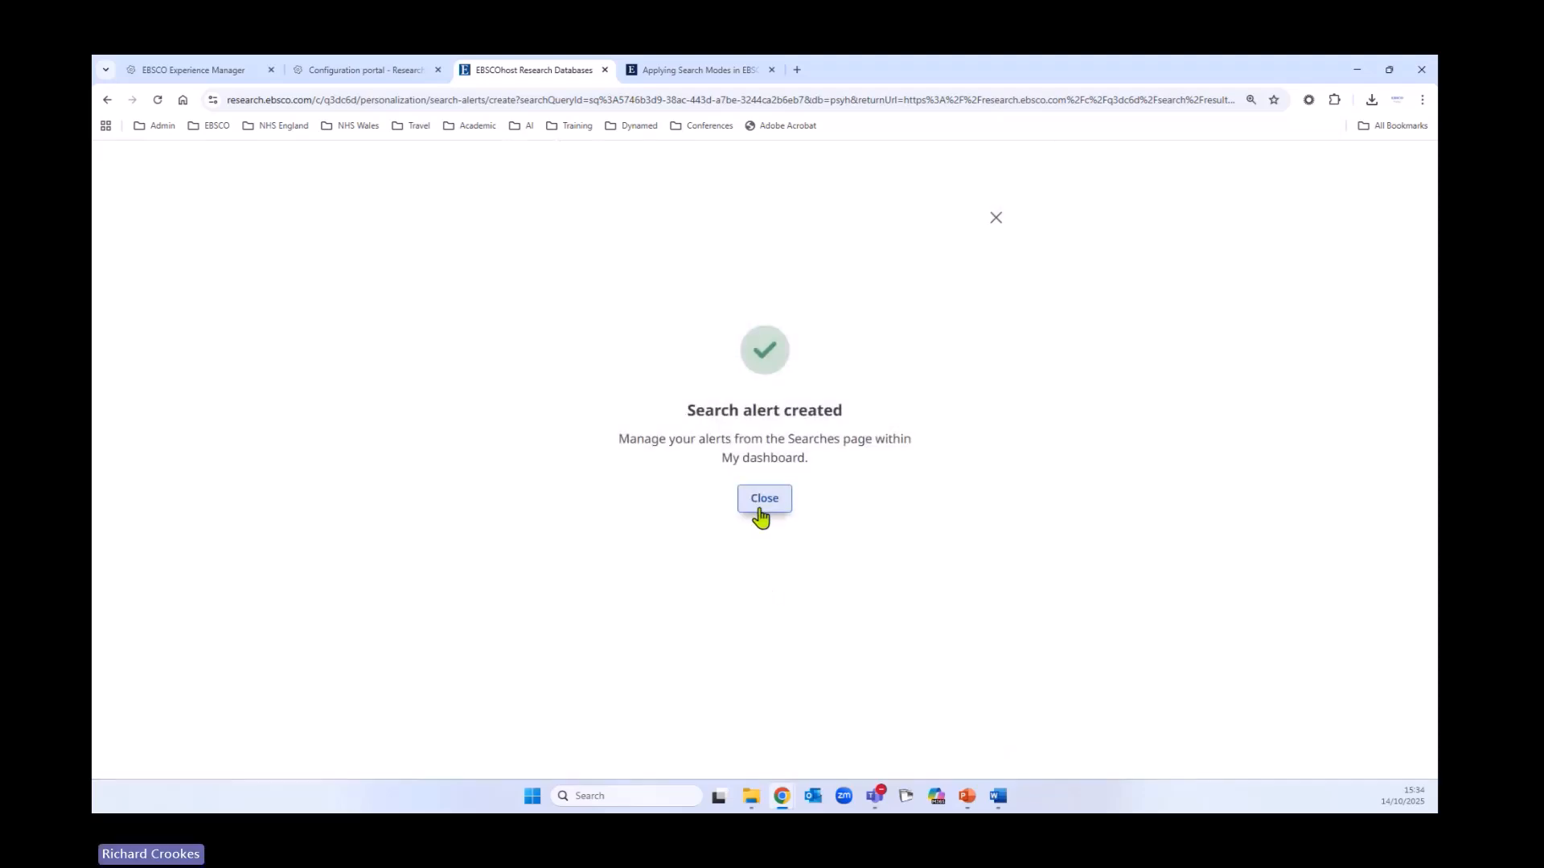
{"action": "left_click", "coordinate": [762, 513]}
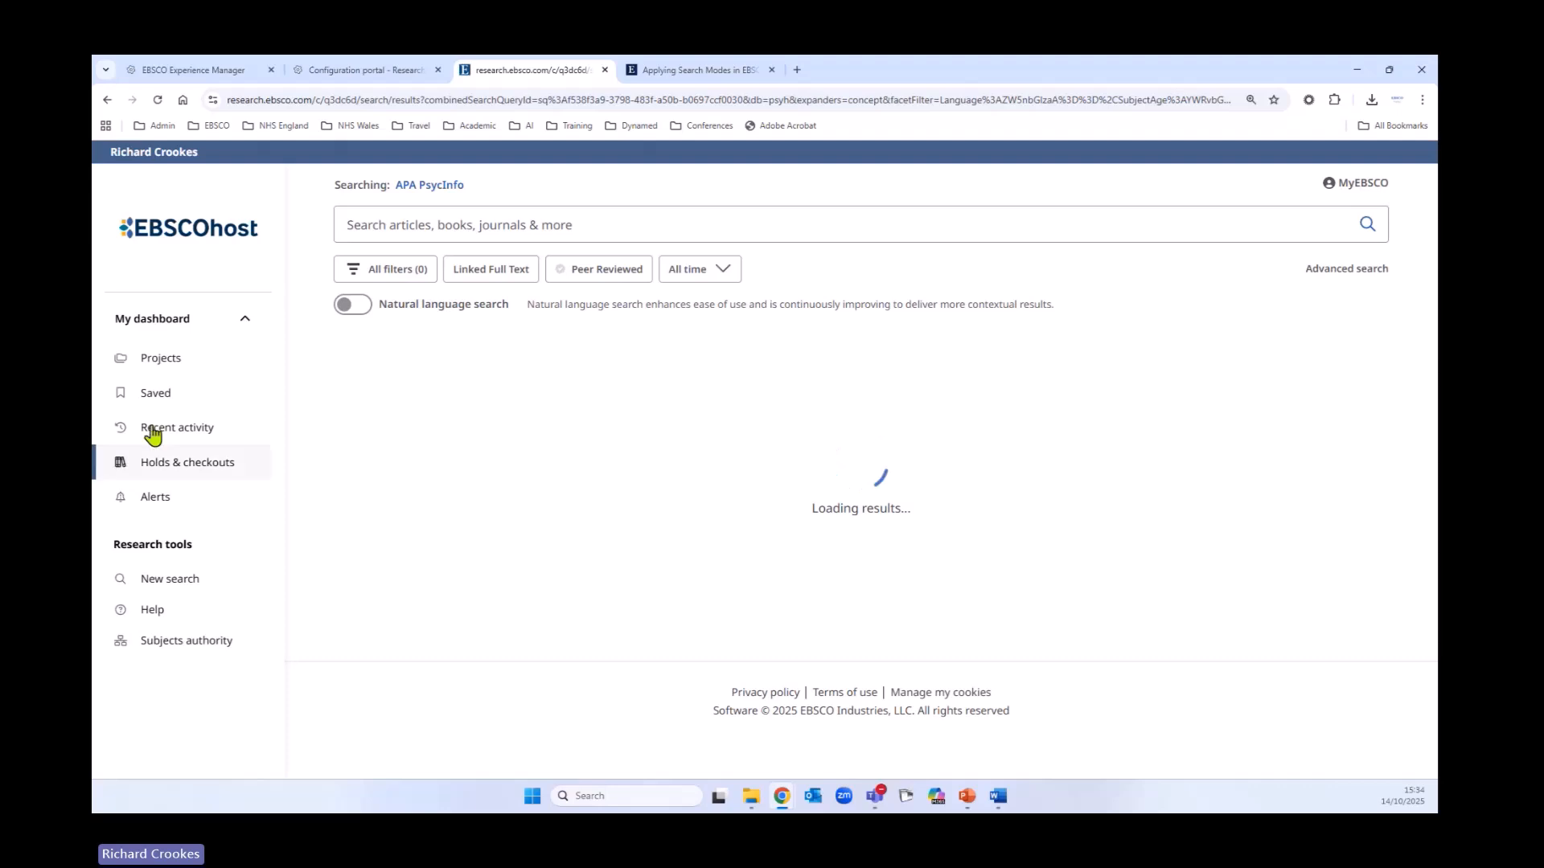
View the new search alert in the dashboard's search alerts and look over its tool options
{"action": "left_click", "coordinate": [158, 498]}
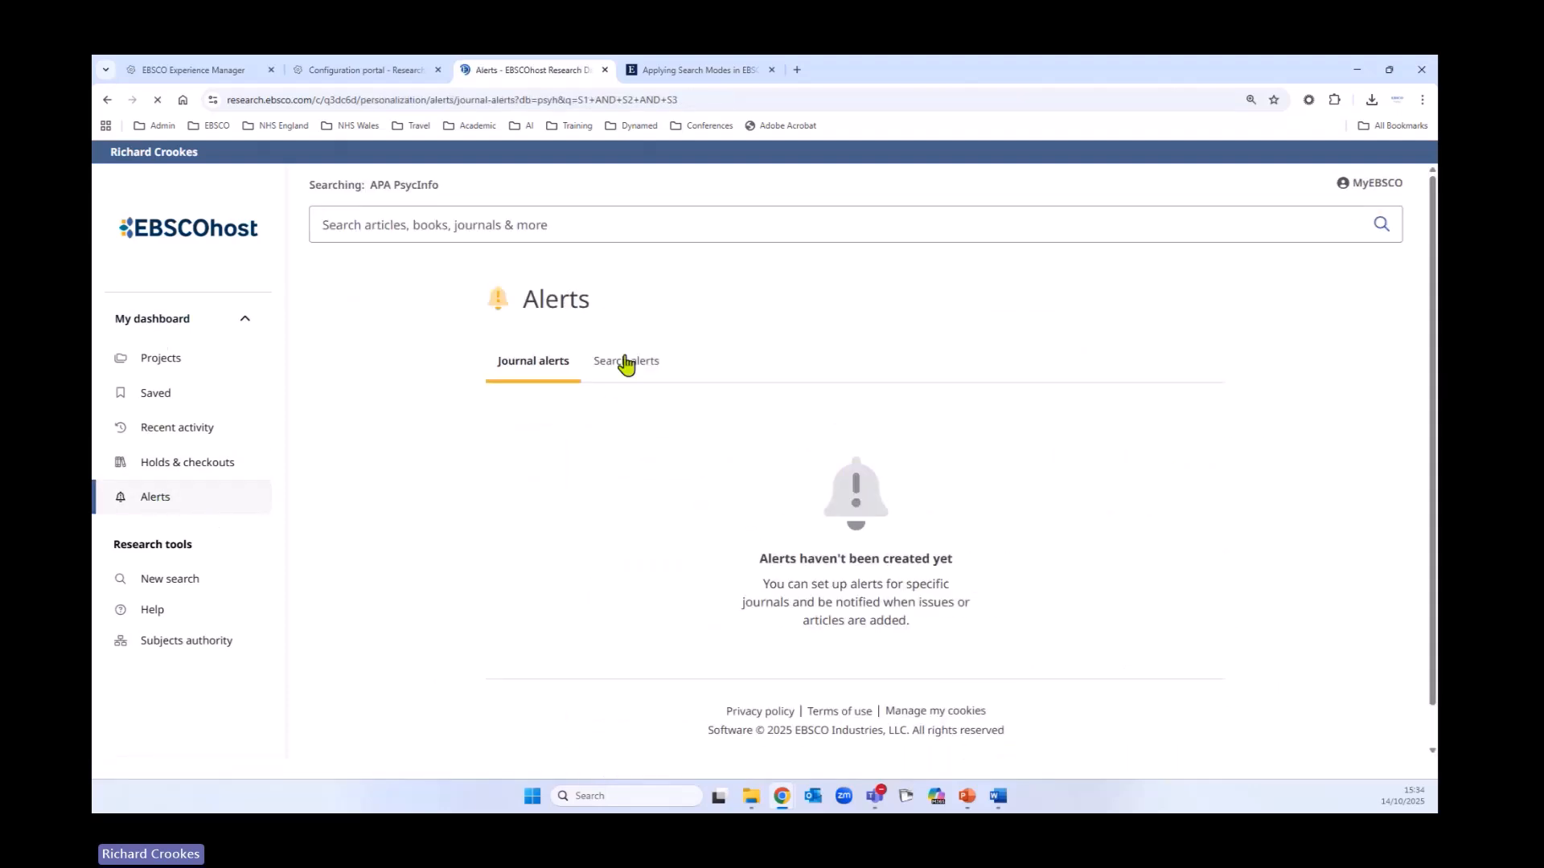
{"action": "left_click", "coordinate": [620, 359]}
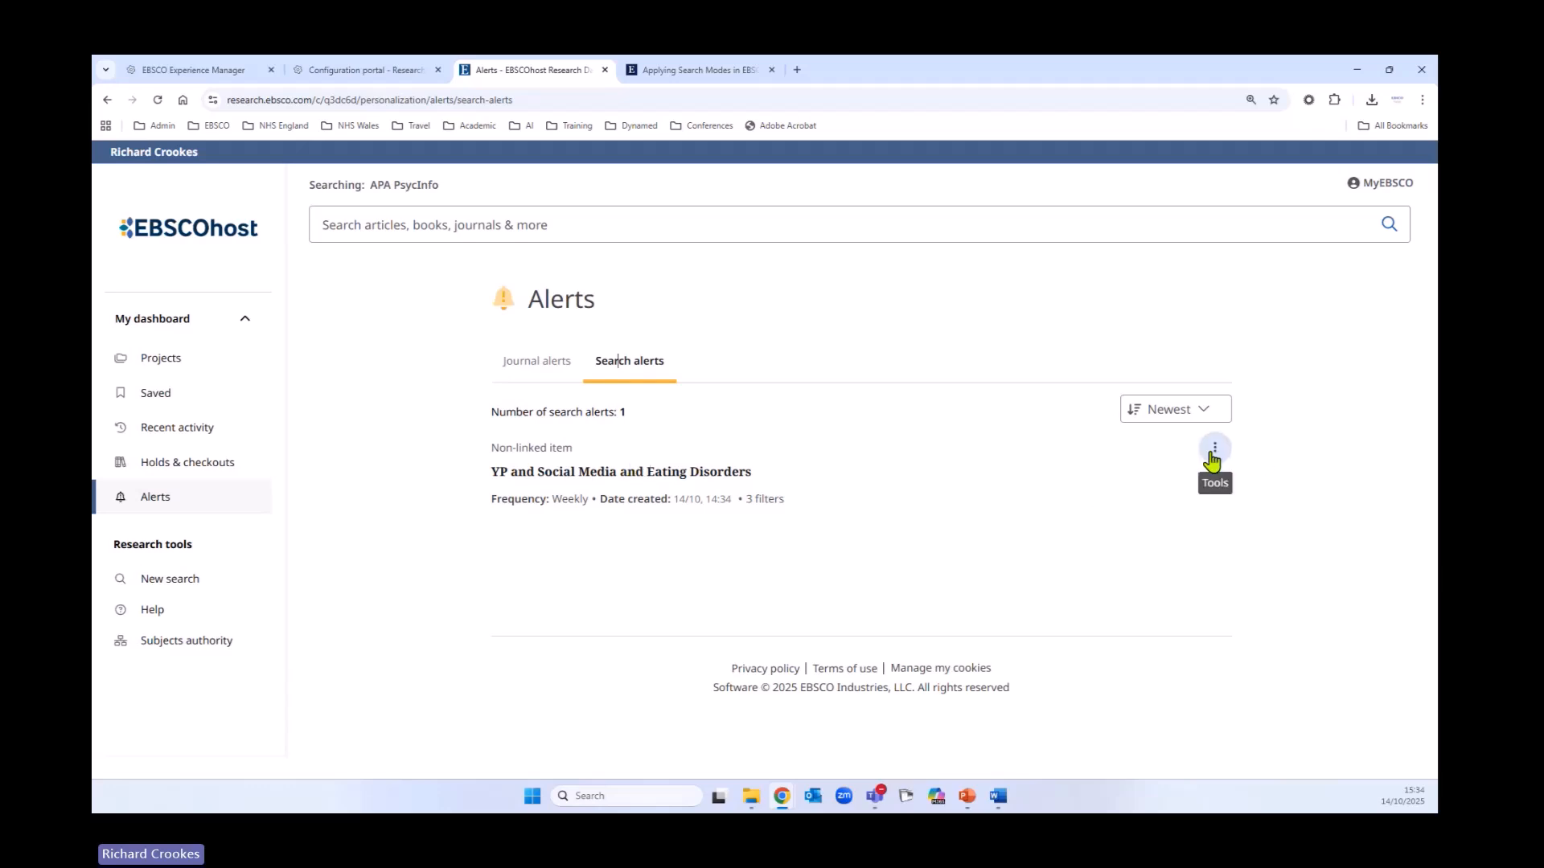
{"action": "left_click", "coordinate": [1214, 448]}
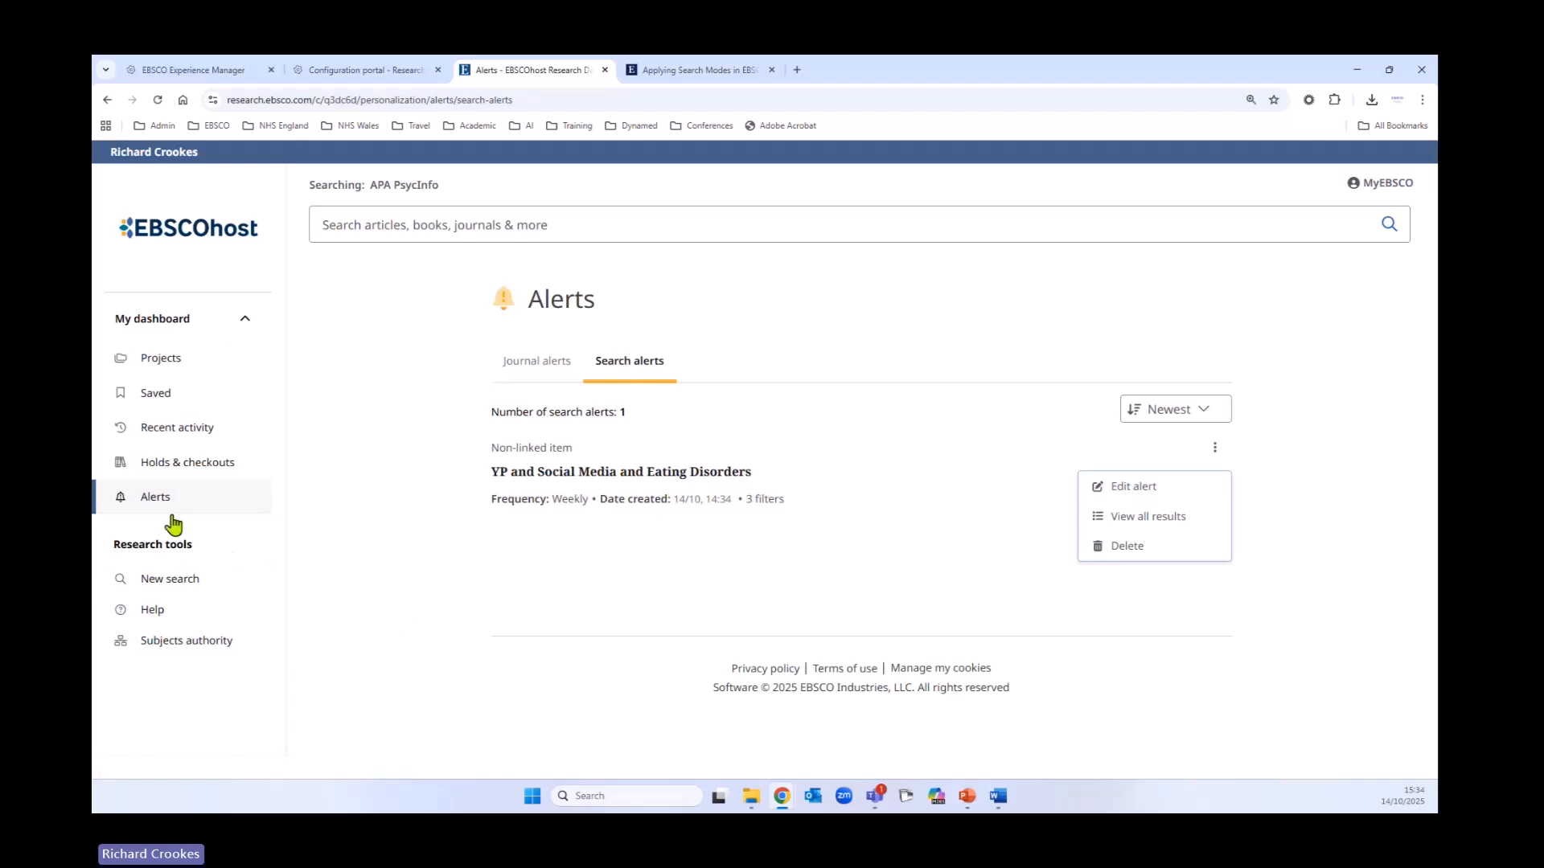
Open a new advanced search page, bring up the EBSCOhost help guide and look through its how-to topics
{"action": "left_click", "coordinate": [181, 593]}
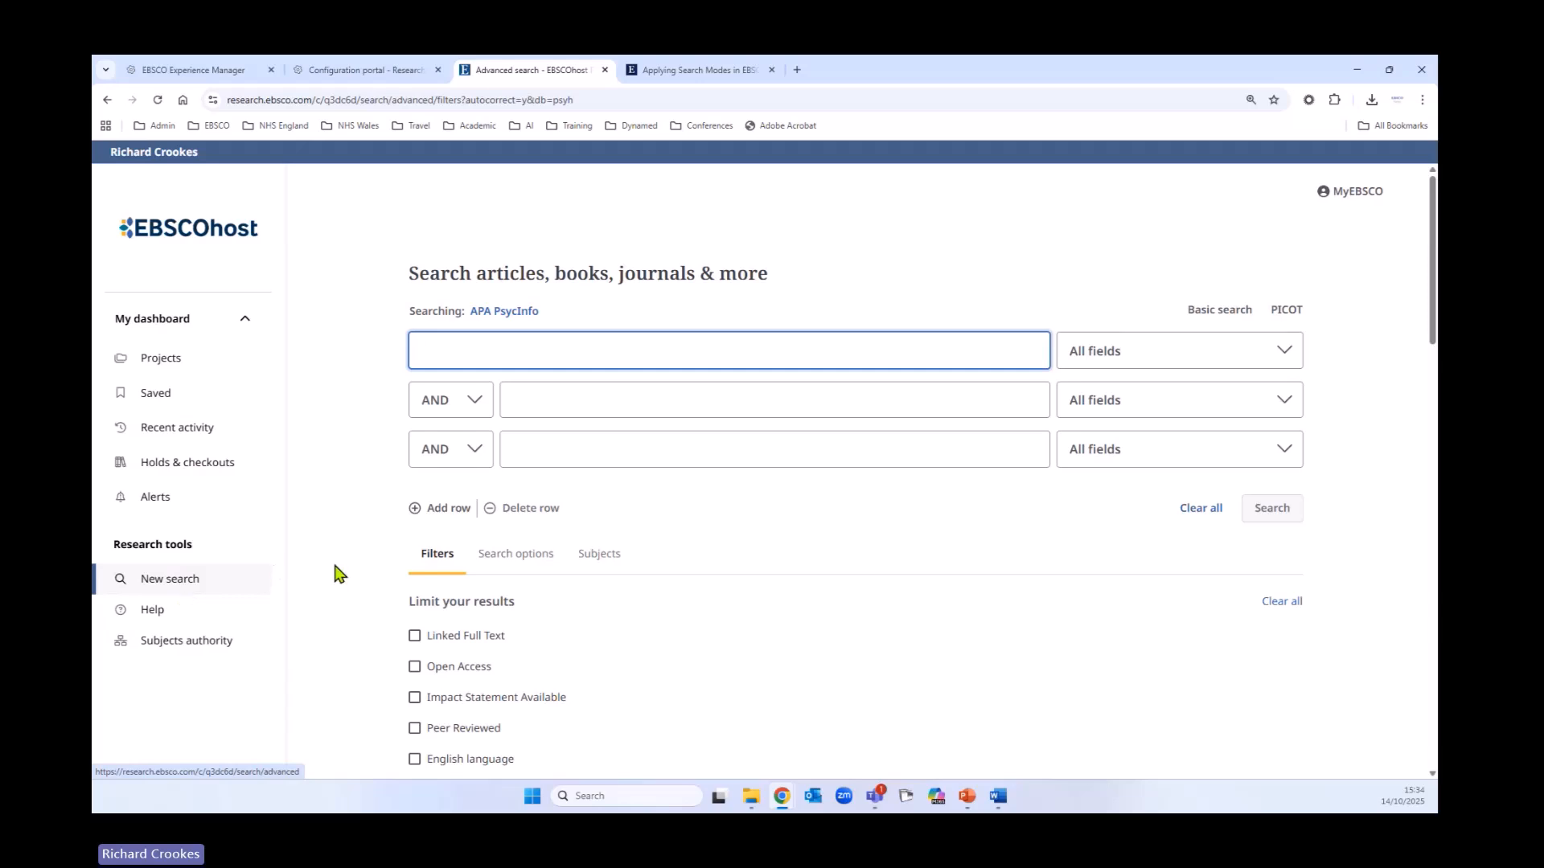
{"action": "left_click", "coordinate": [163, 616]}
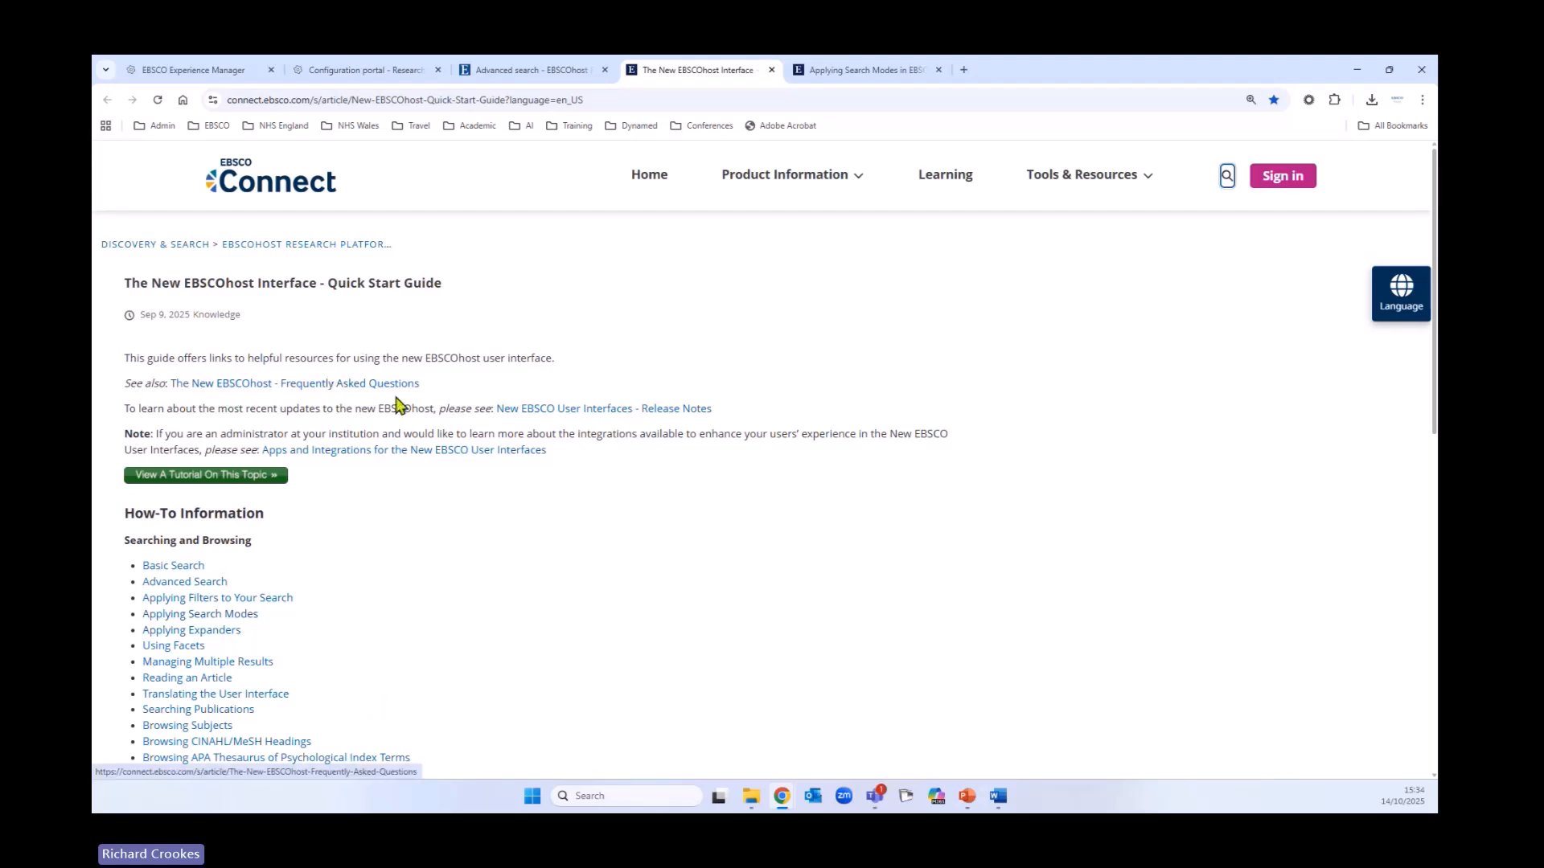
{"action": "scroll", "coordinate": [517, 541], "scroll_direction": "down", "scroll_amount": 3}
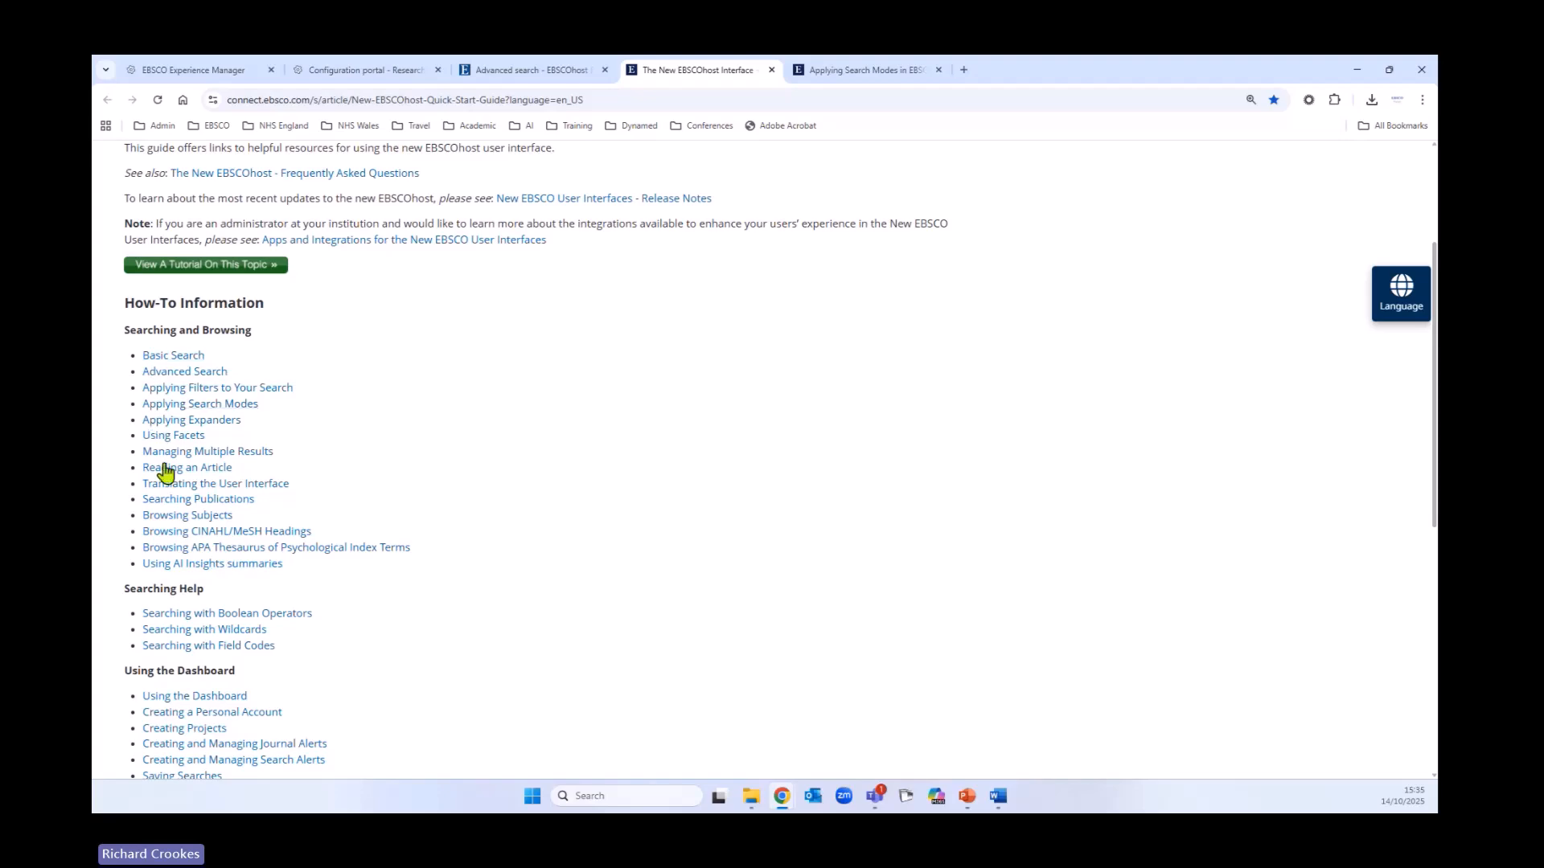
Open the EBSCO Database Help Files from the guide's database help topics and locate the APA PsycInfo entry
{"action": "scroll", "coordinate": [527, 535], "scroll_direction": "down", "scroll_amount": 3}
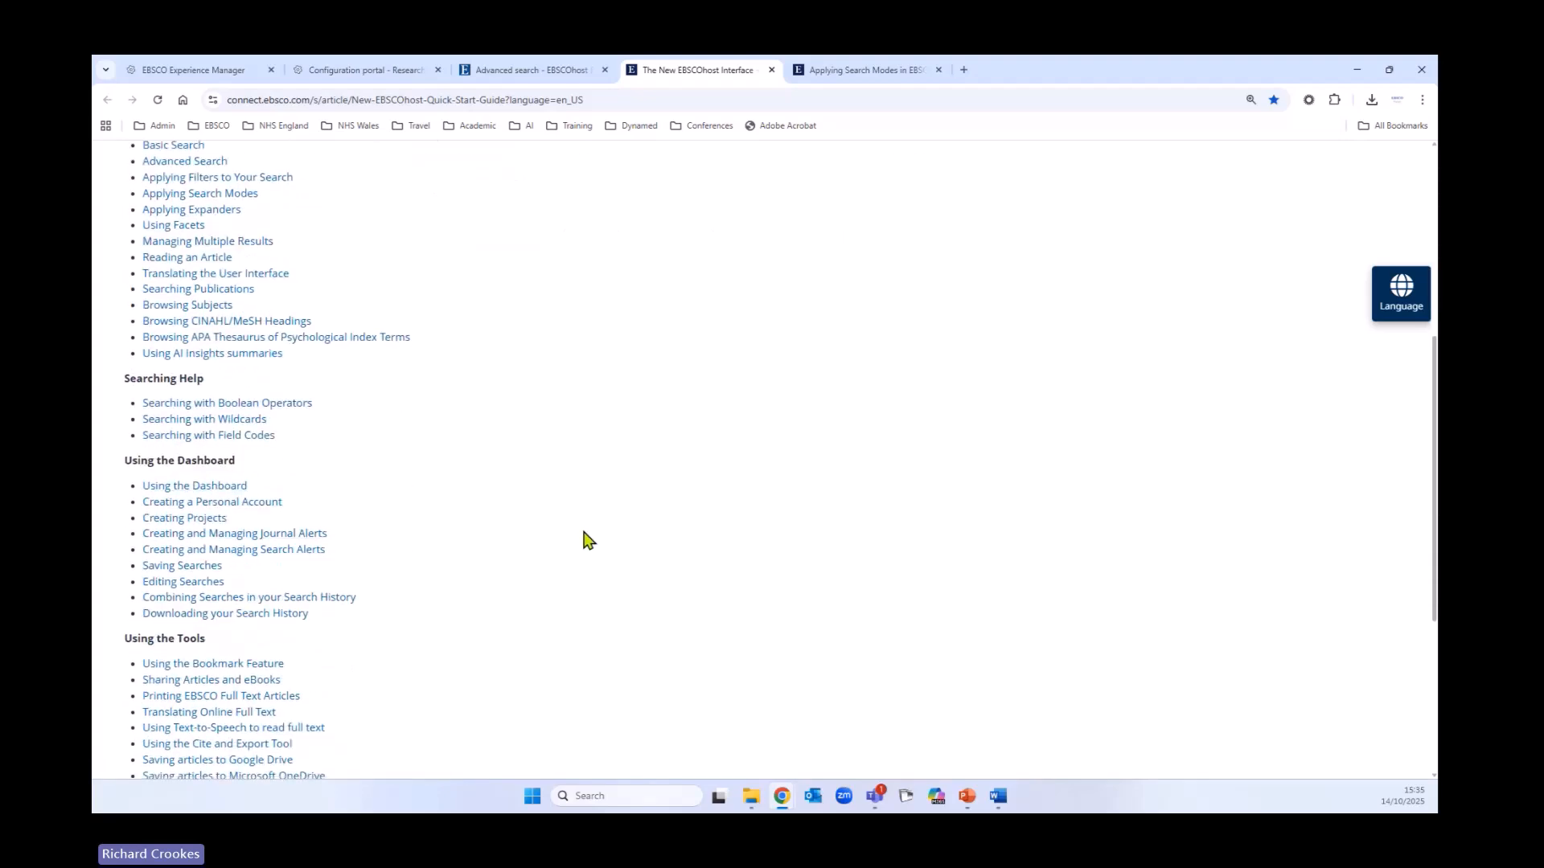
{"action": "scroll", "coordinate": [582, 539], "scroll_direction": "down", "scroll_amount": 4}
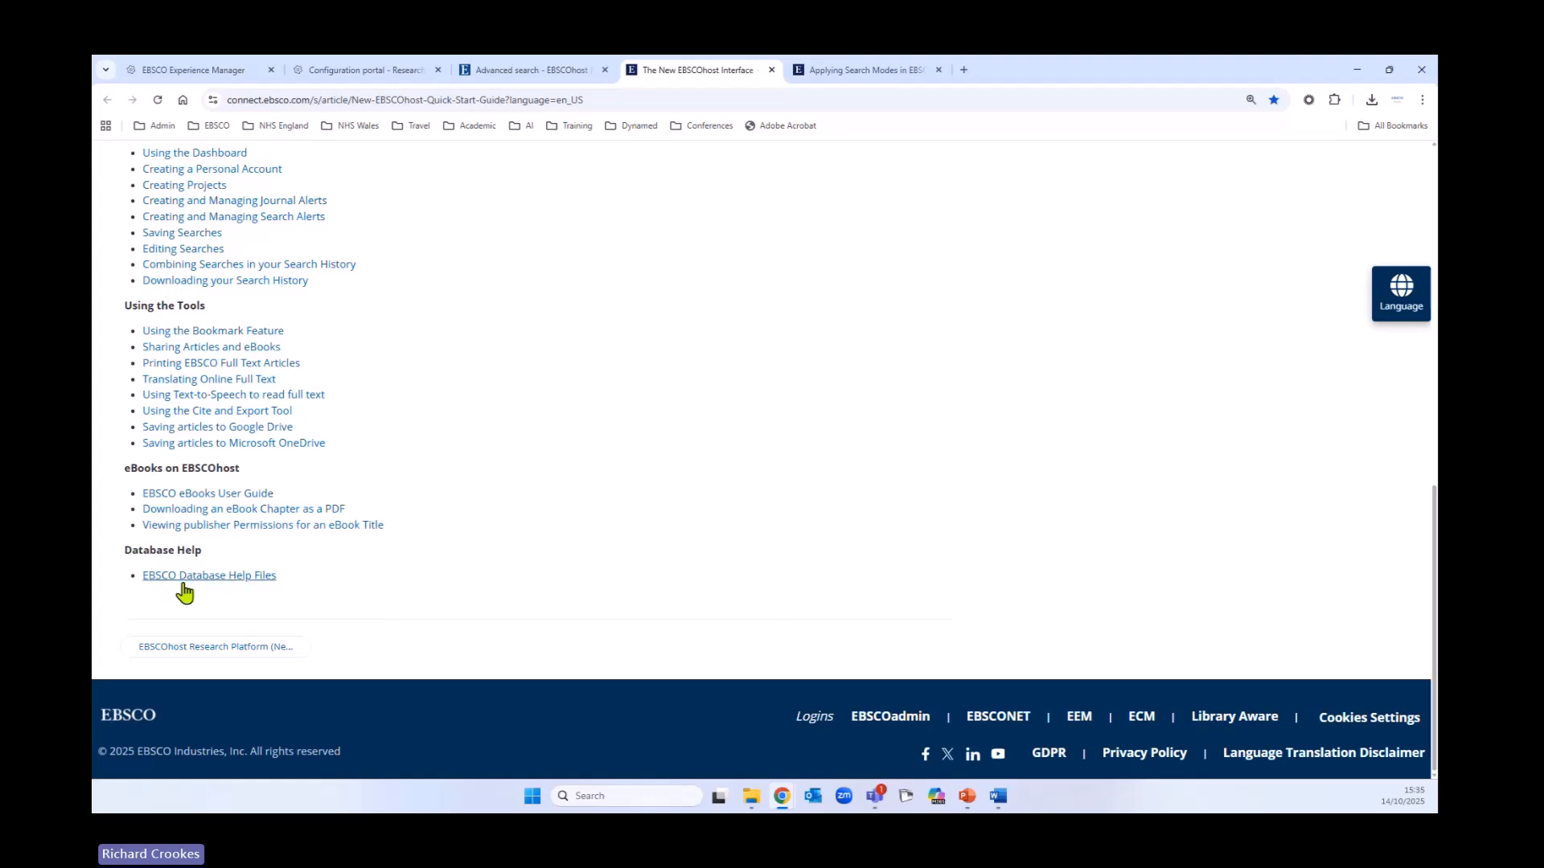
{"action": "left_click", "coordinate": [238, 577]}
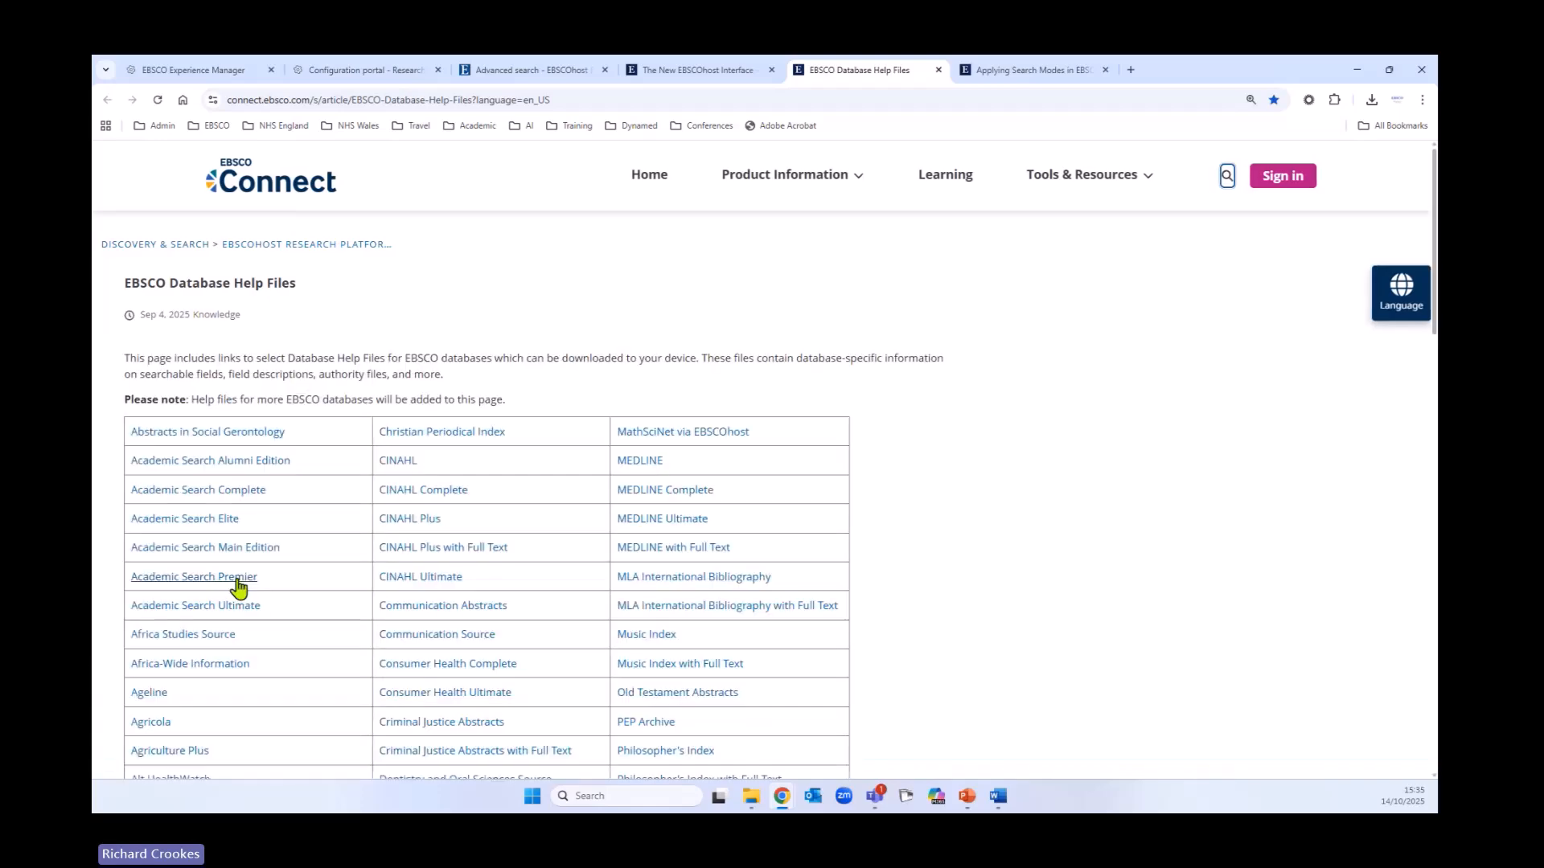
{"action": "scroll", "coordinate": [296, 540], "scroll_direction": "down", "scroll_amount": 3}
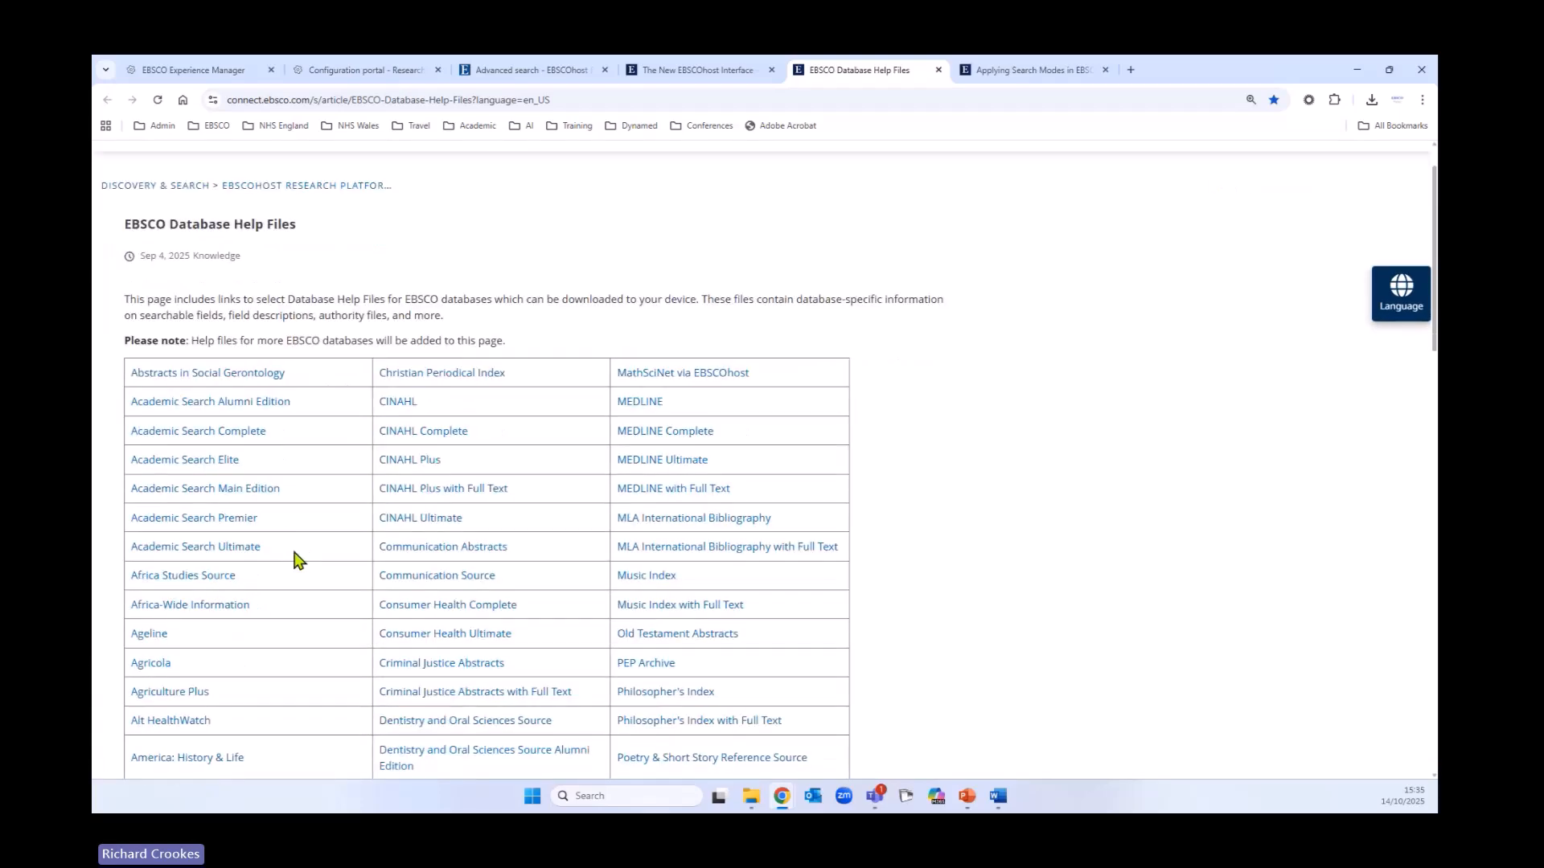
{"action": "scroll", "coordinate": [288, 556], "scroll_direction": "down", "scroll_amount": 1}
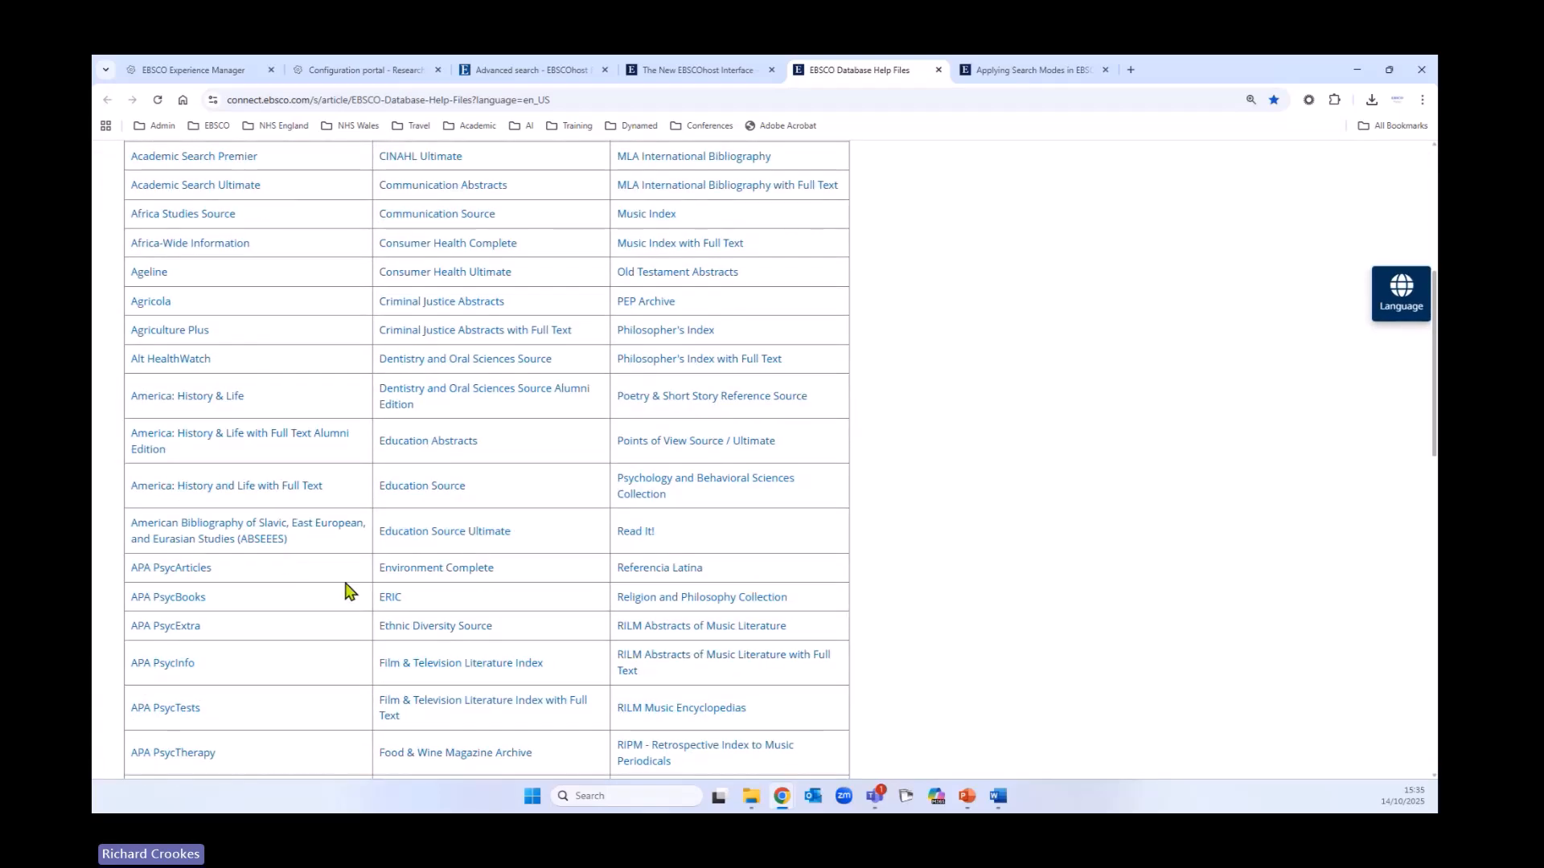
{"action": "scroll", "coordinate": [344, 590], "scroll_direction": "down", "scroll_amount": 2}
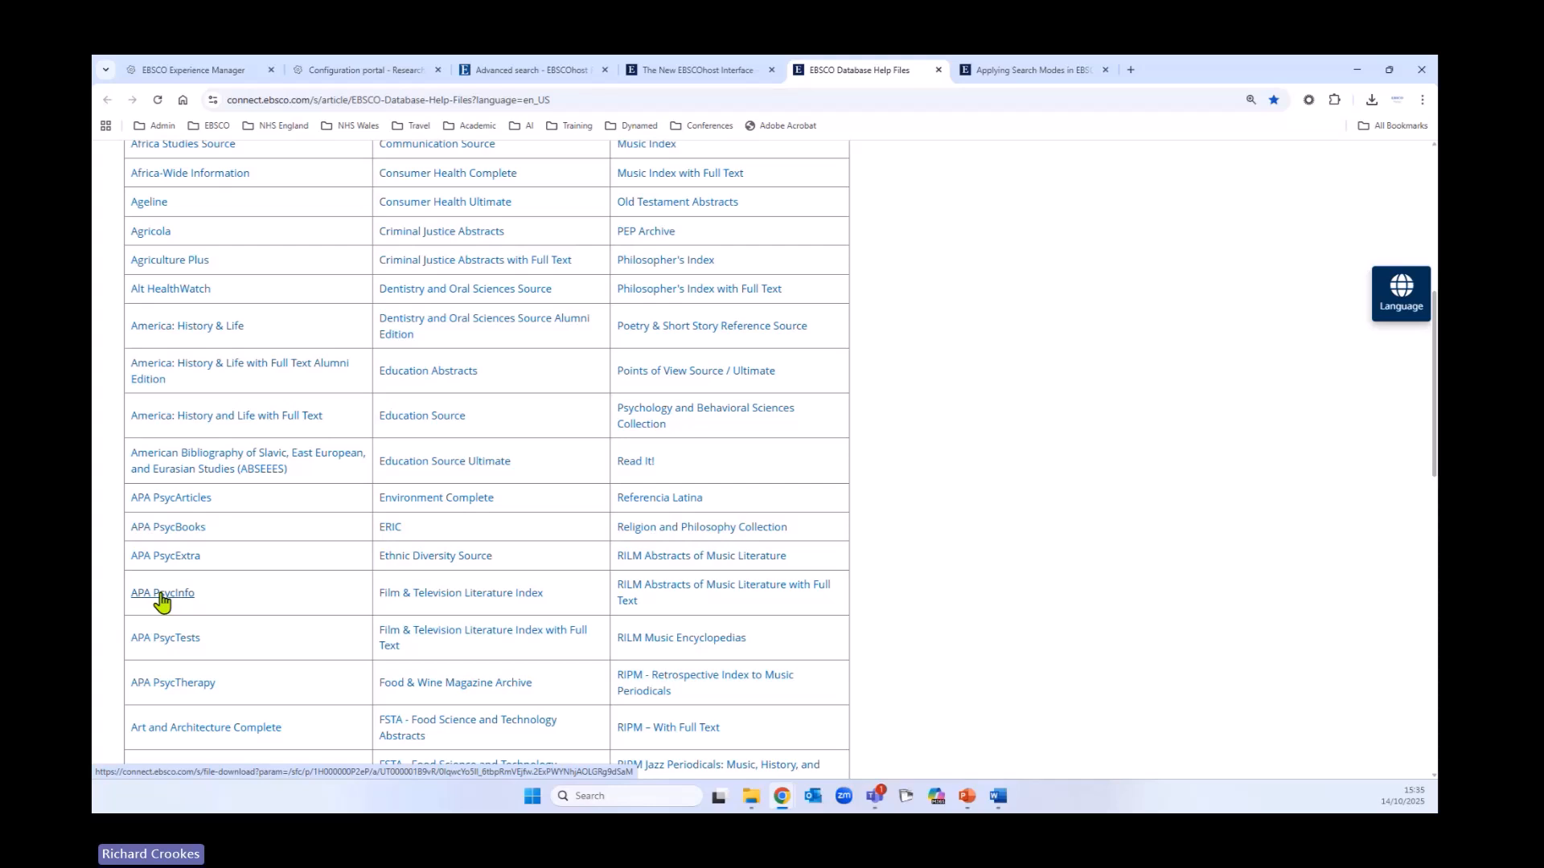
Return to the EBSCOhost advanced search page and bring up the subjects authority for the APA Thesaurus of Psychological Index Terms
{"action": "left_click", "coordinate": [493, 71]}
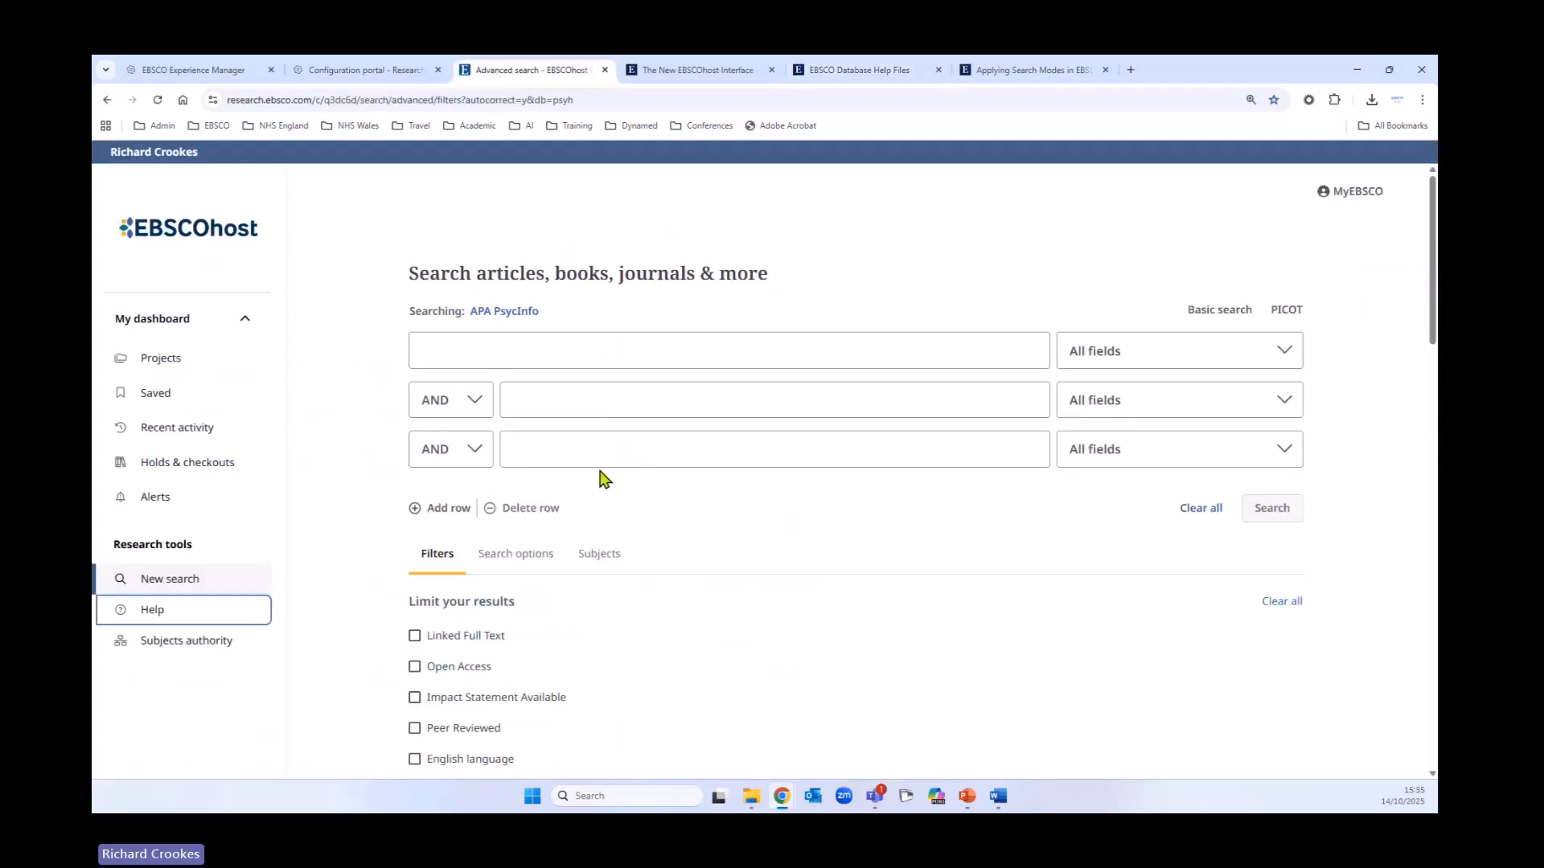
{"action": "left_click", "coordinate": [183, 643]}
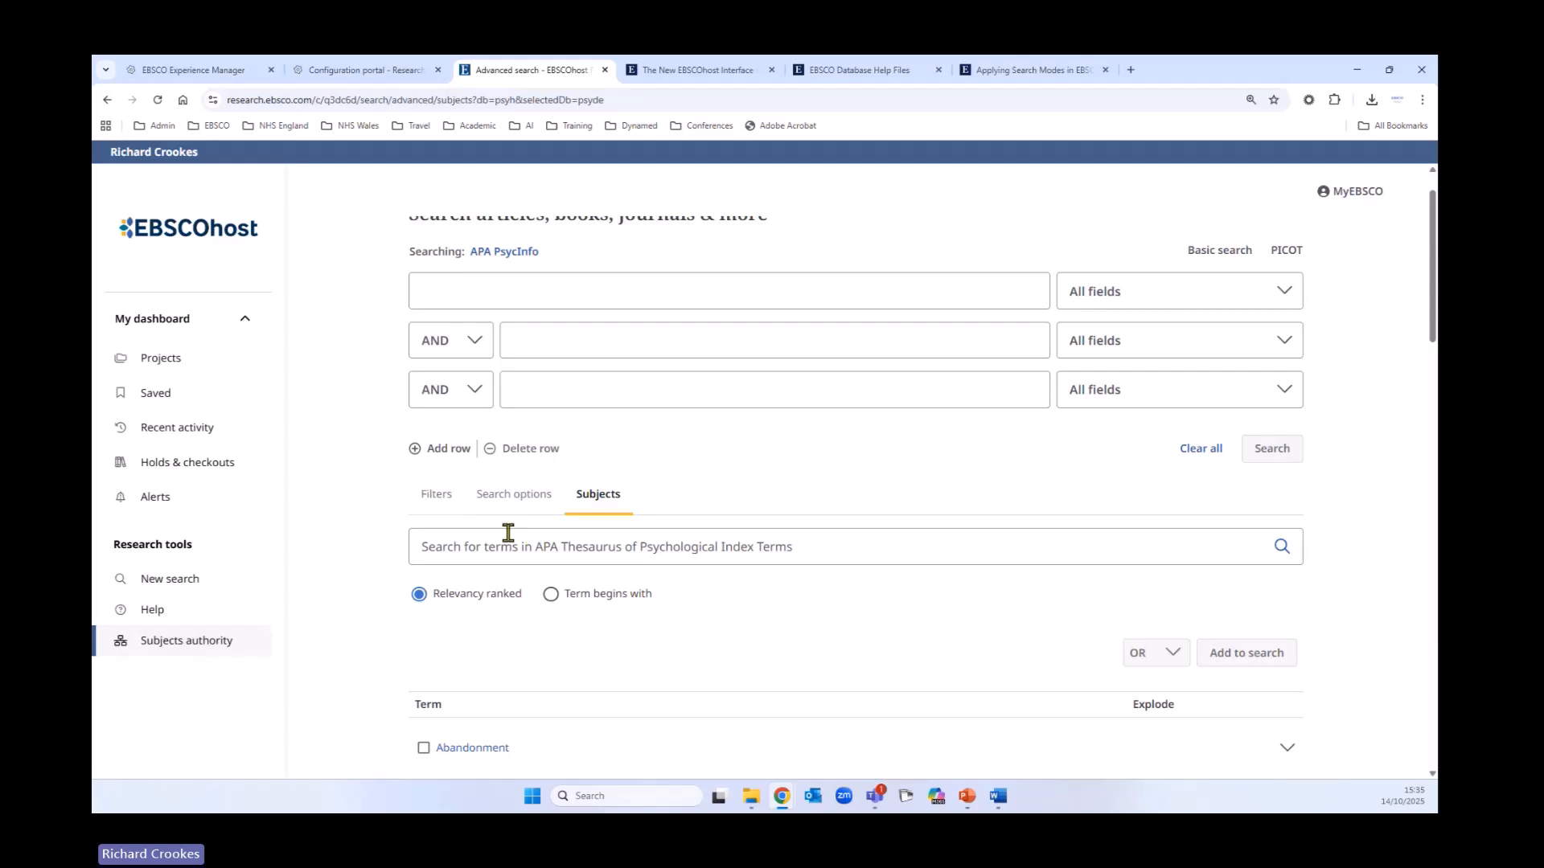
{"action": "scroll", "coordinate": [668, 656], "scroll_direction": "up", "scroll_amount": 1}
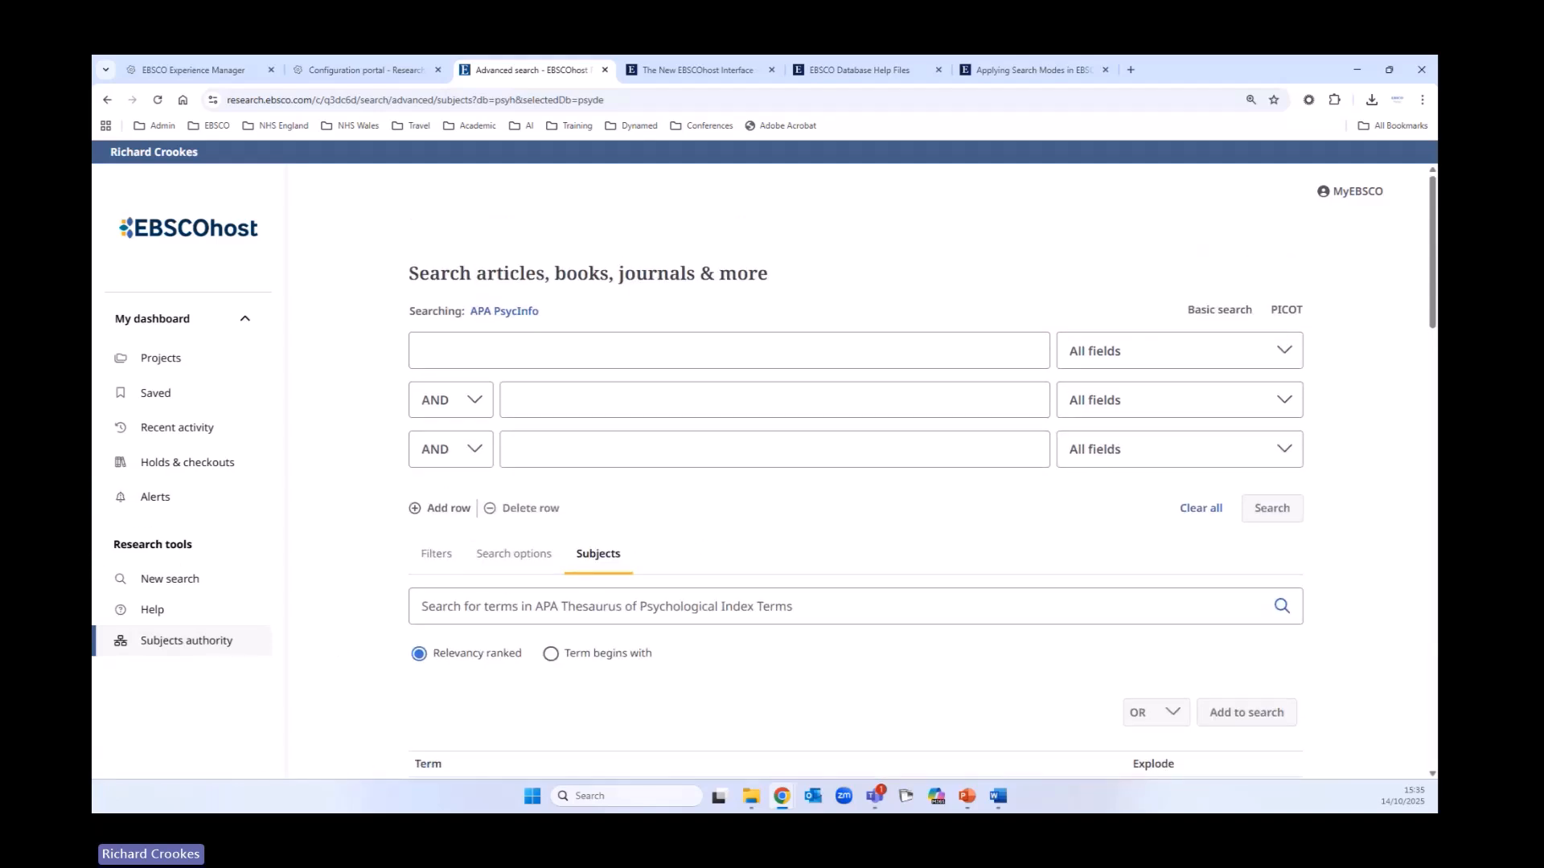
{"action": "key", "text": "alt+Tab"}
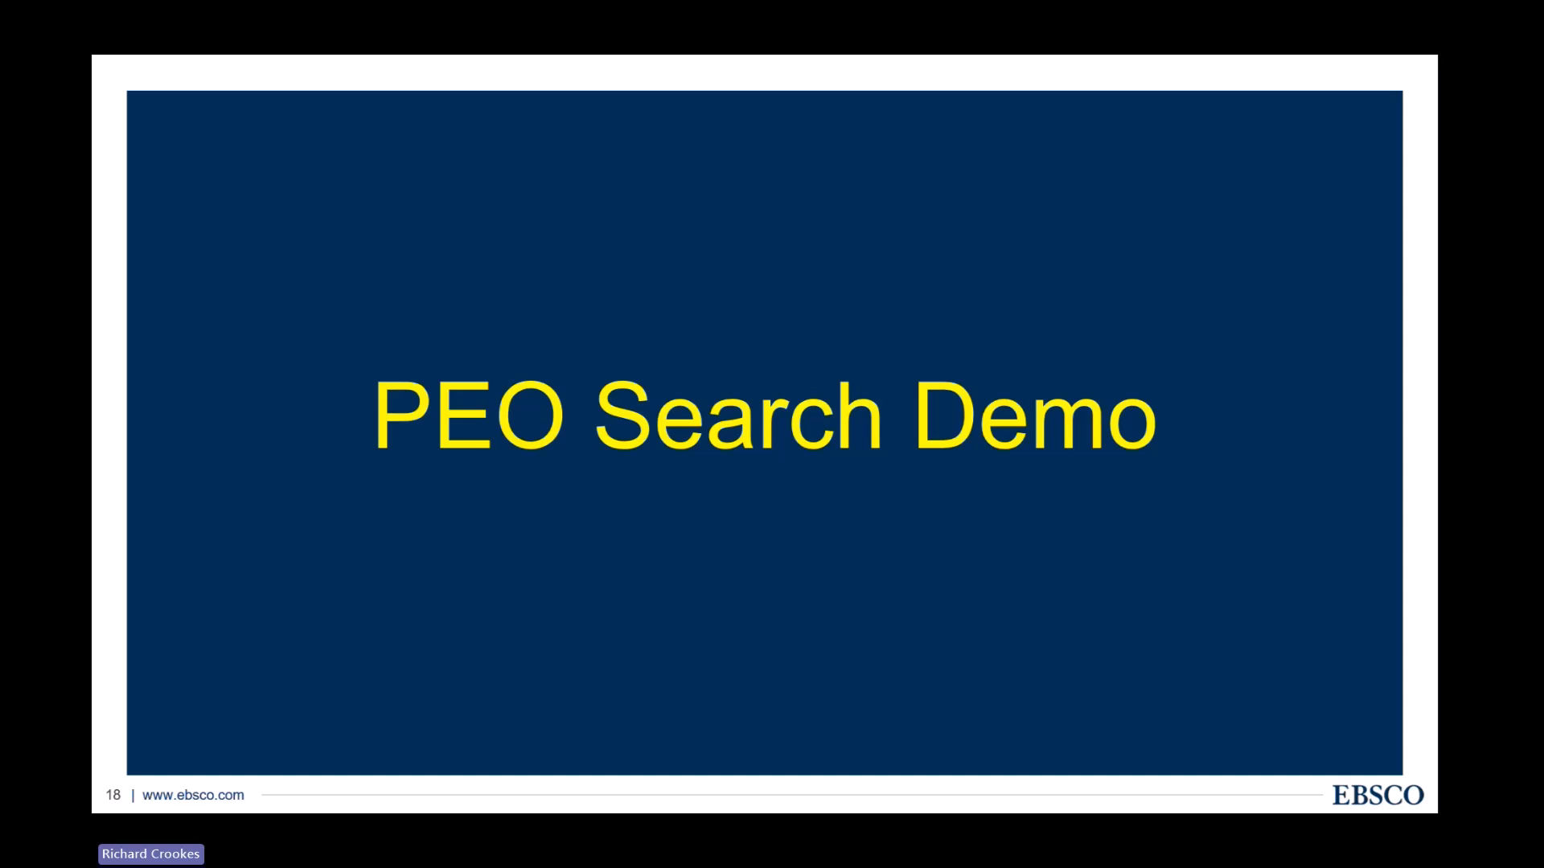
{"action": "key", "text": "Right"}
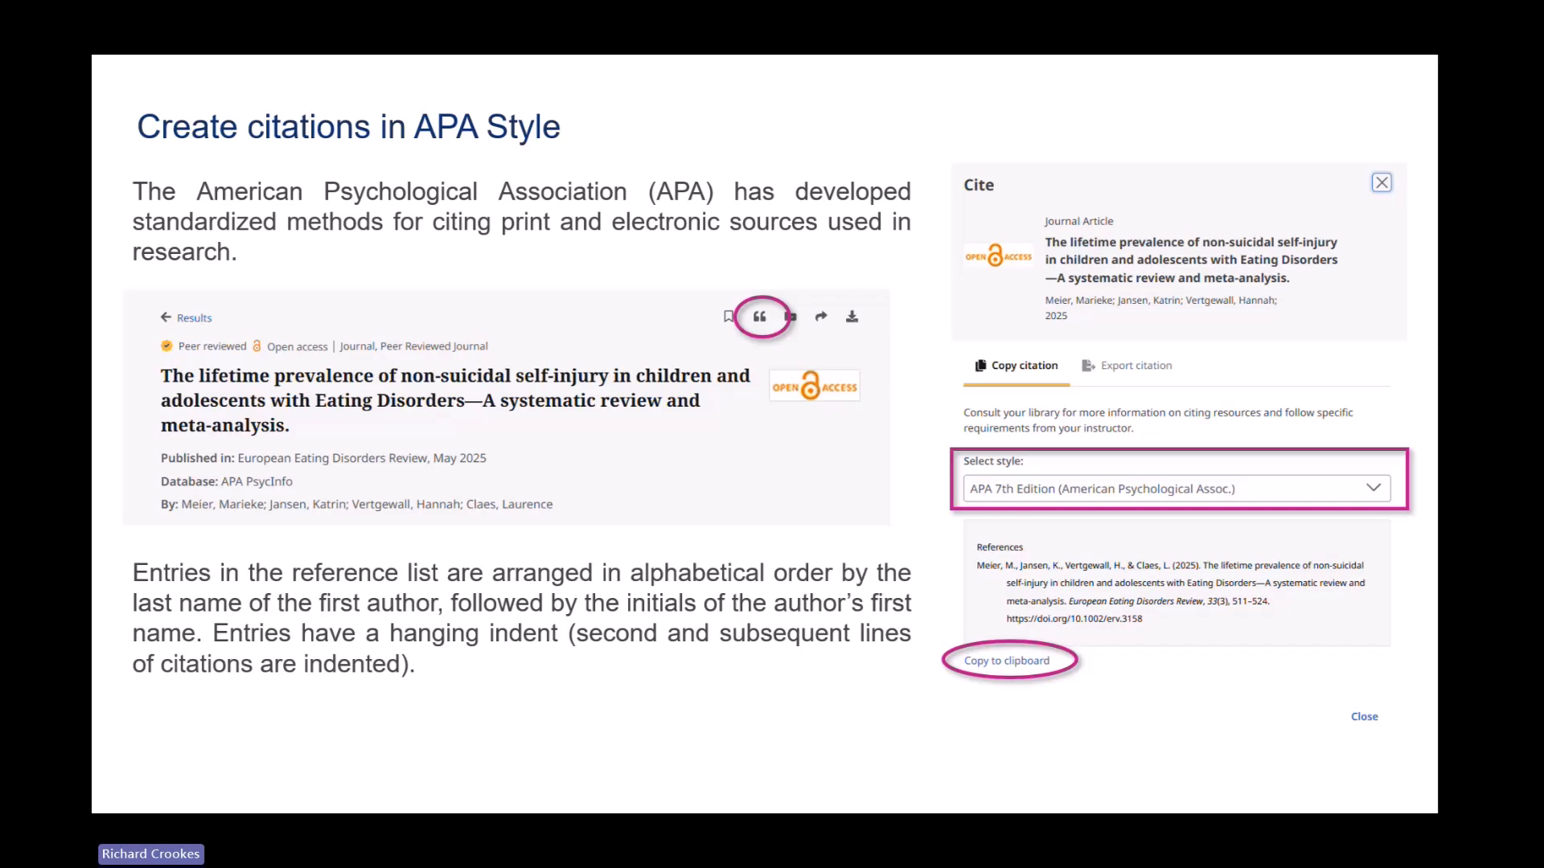
{"action": "key", "text": "Right"}
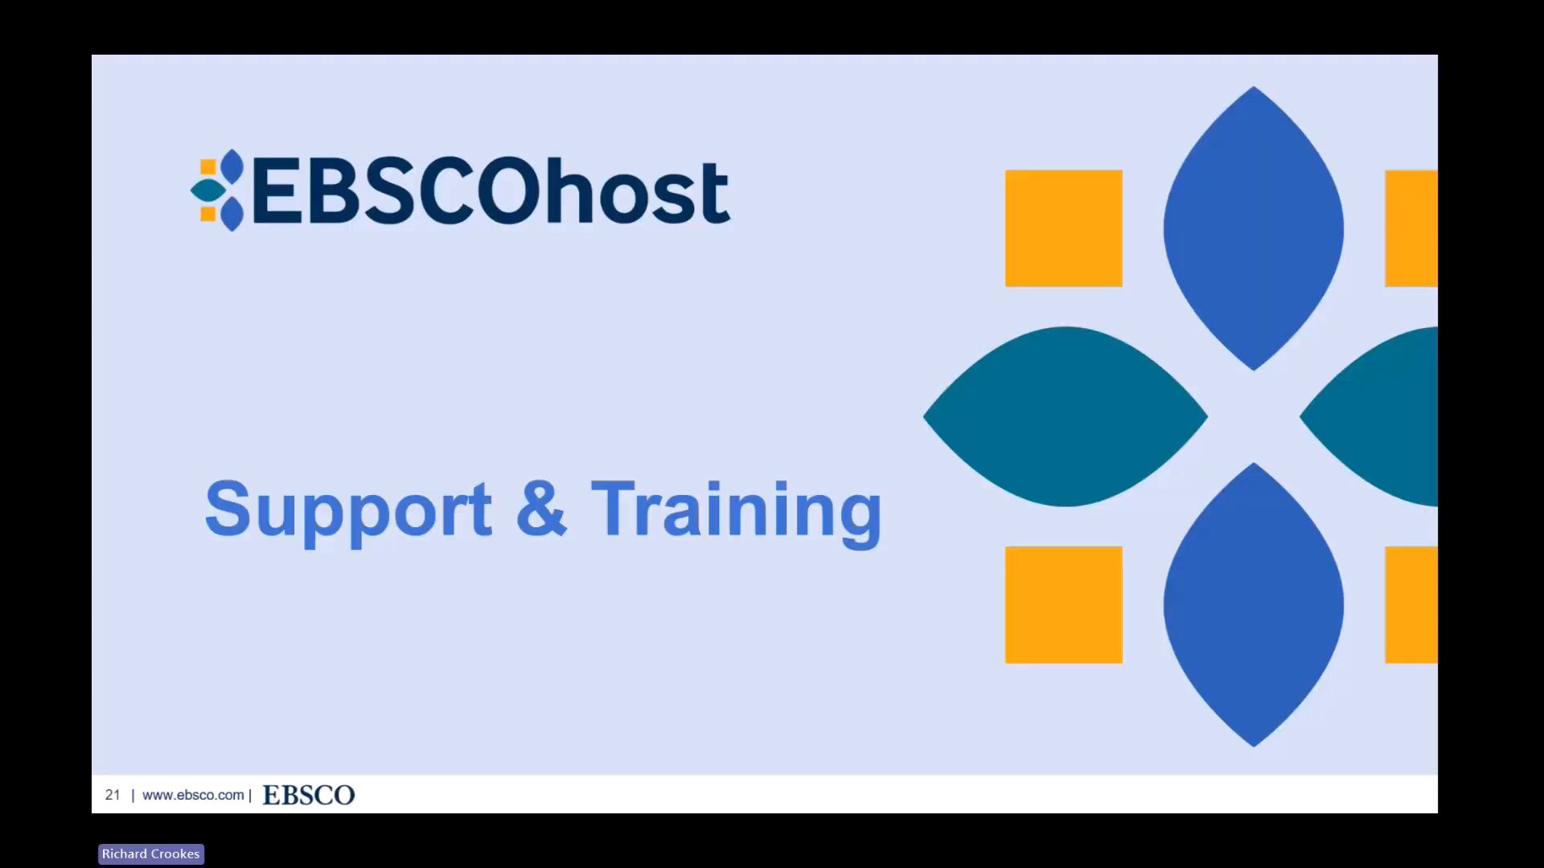
{"action": "key", "text": "Right"}
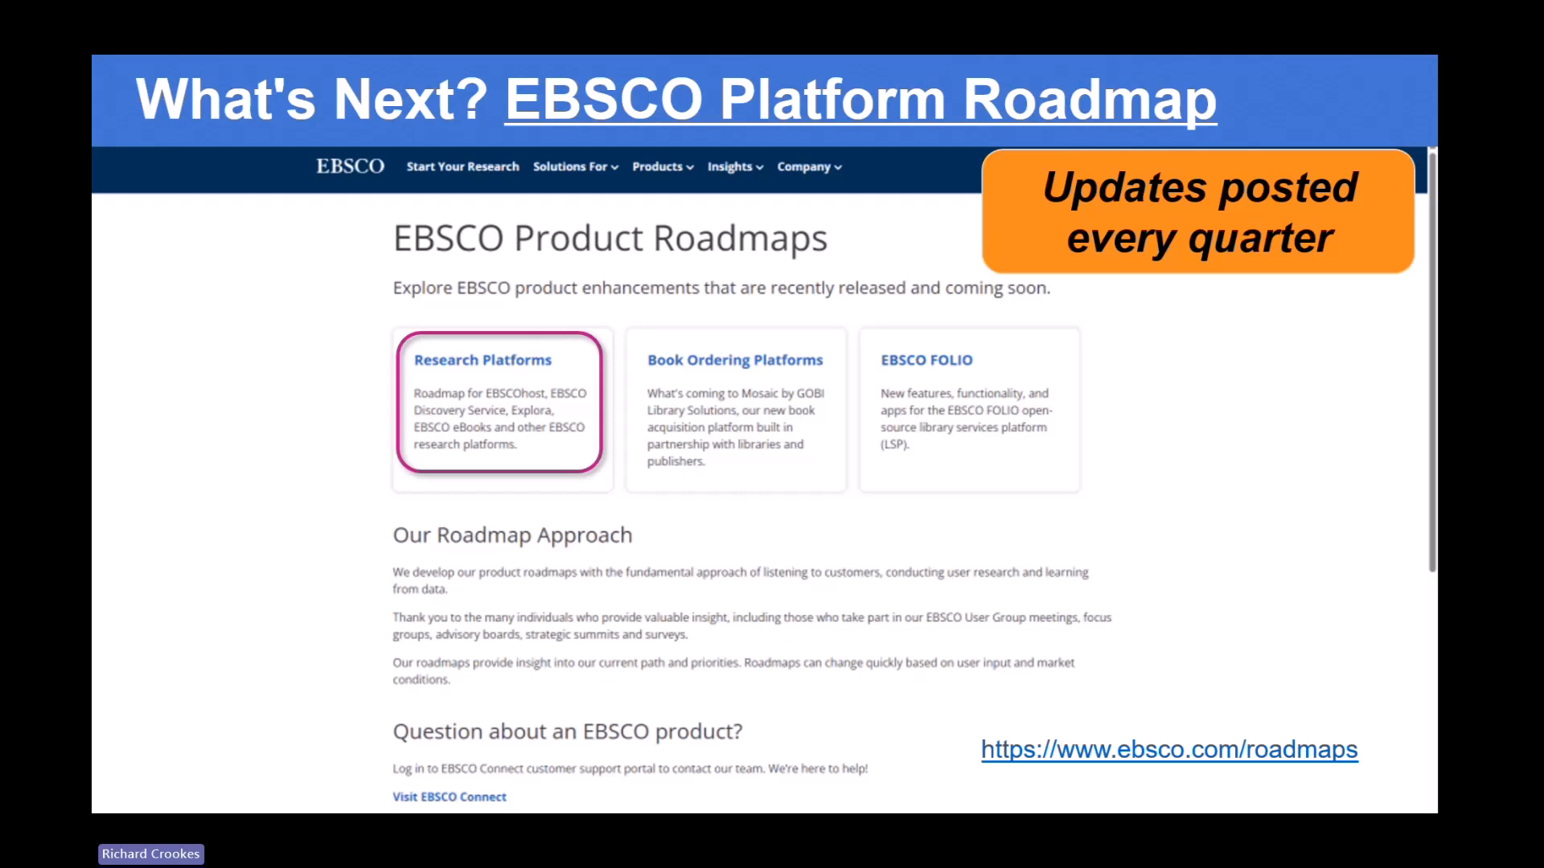
{"action": "key", "text": "Right"}
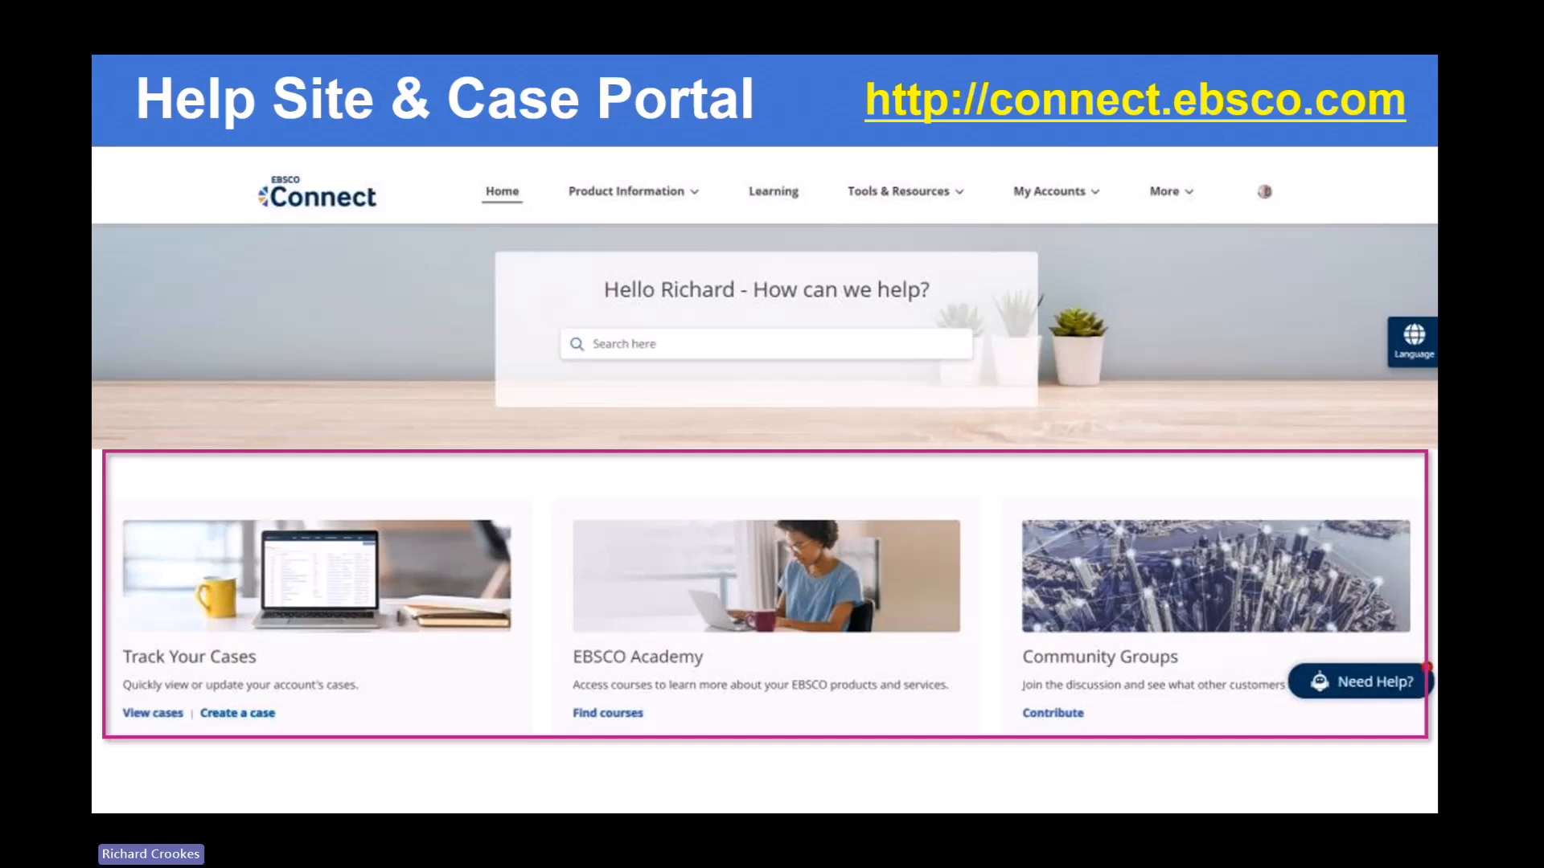
{"action": "key", "text": "Right"}
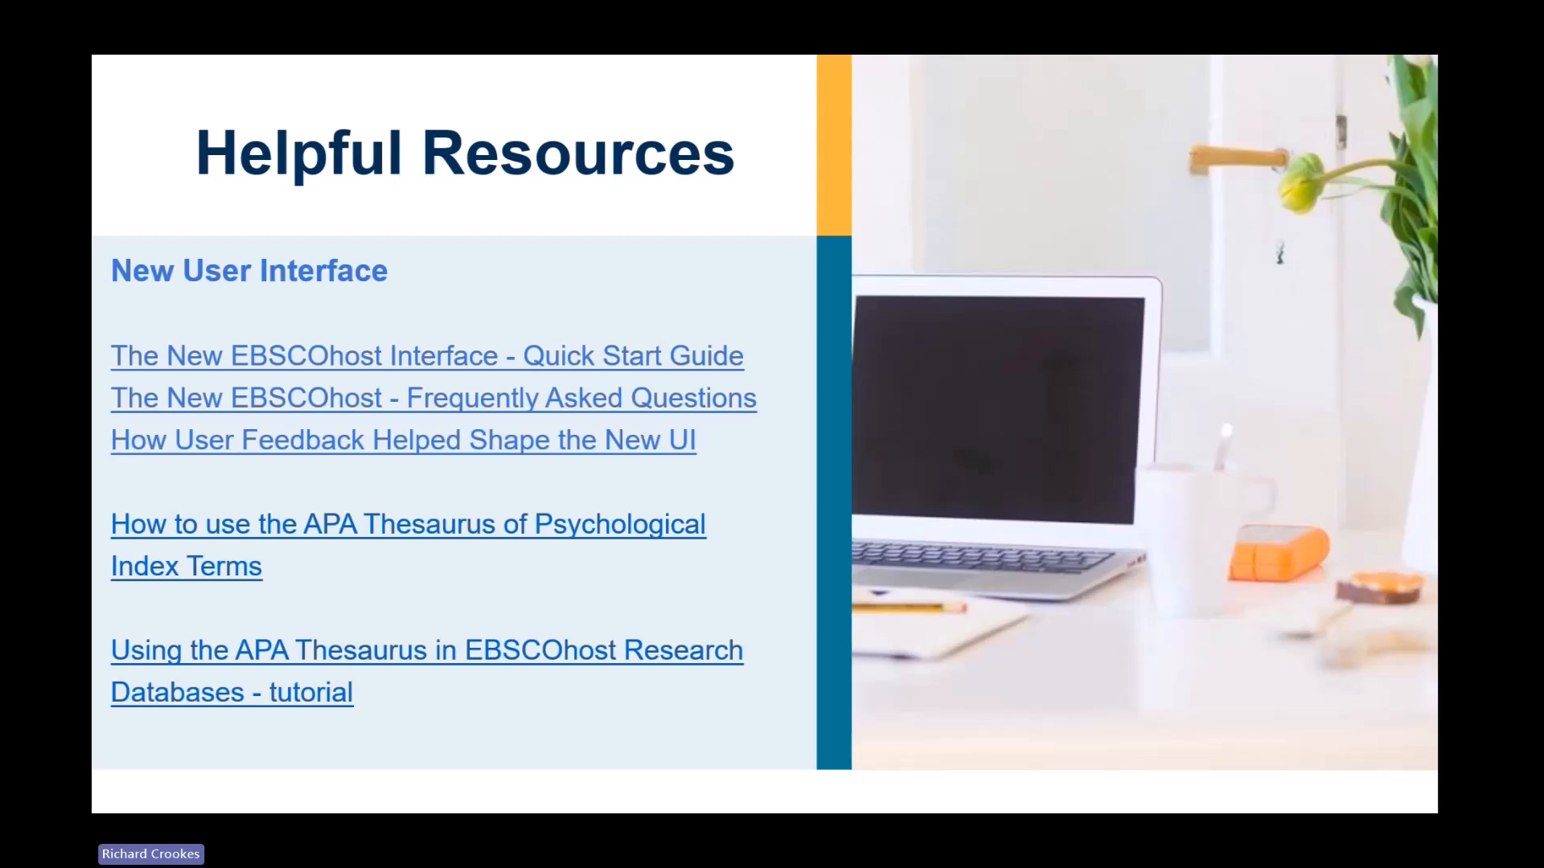
{"action": "key", "text": "Right"}
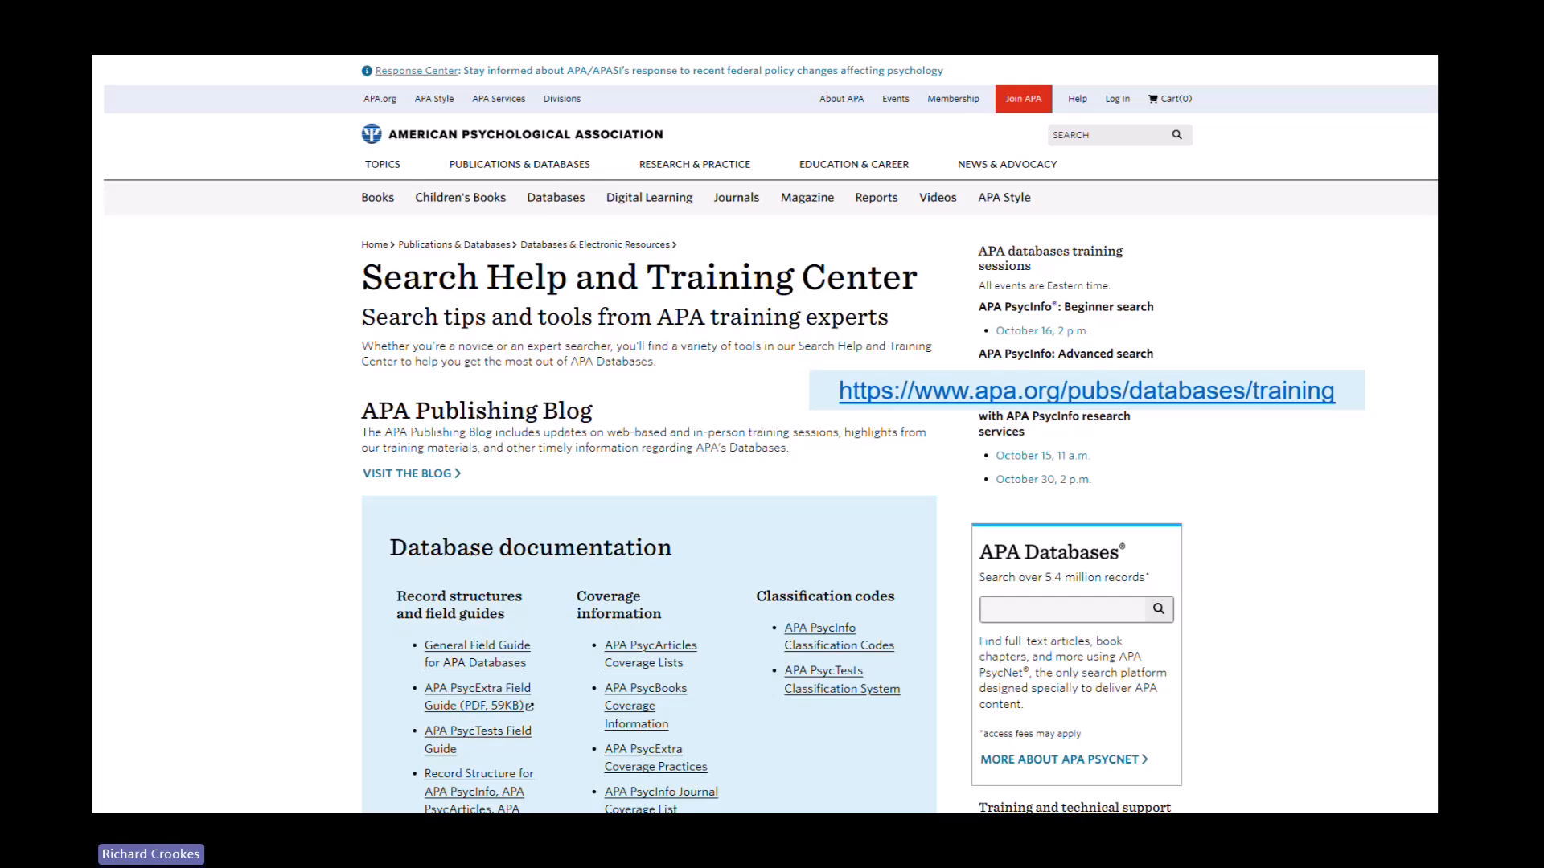
{"action": "key", "text": "Right"}
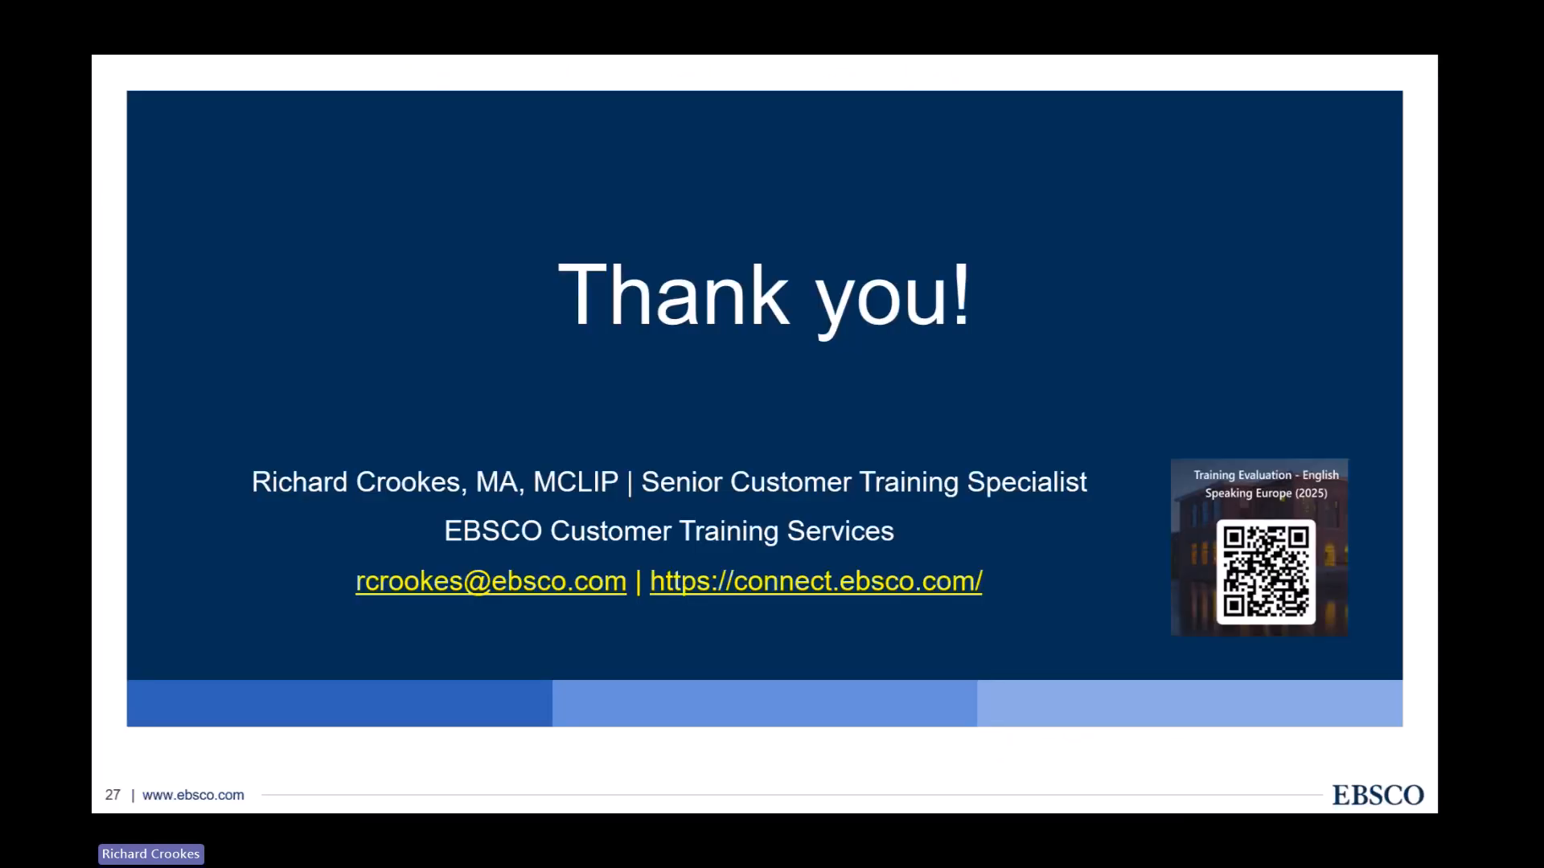